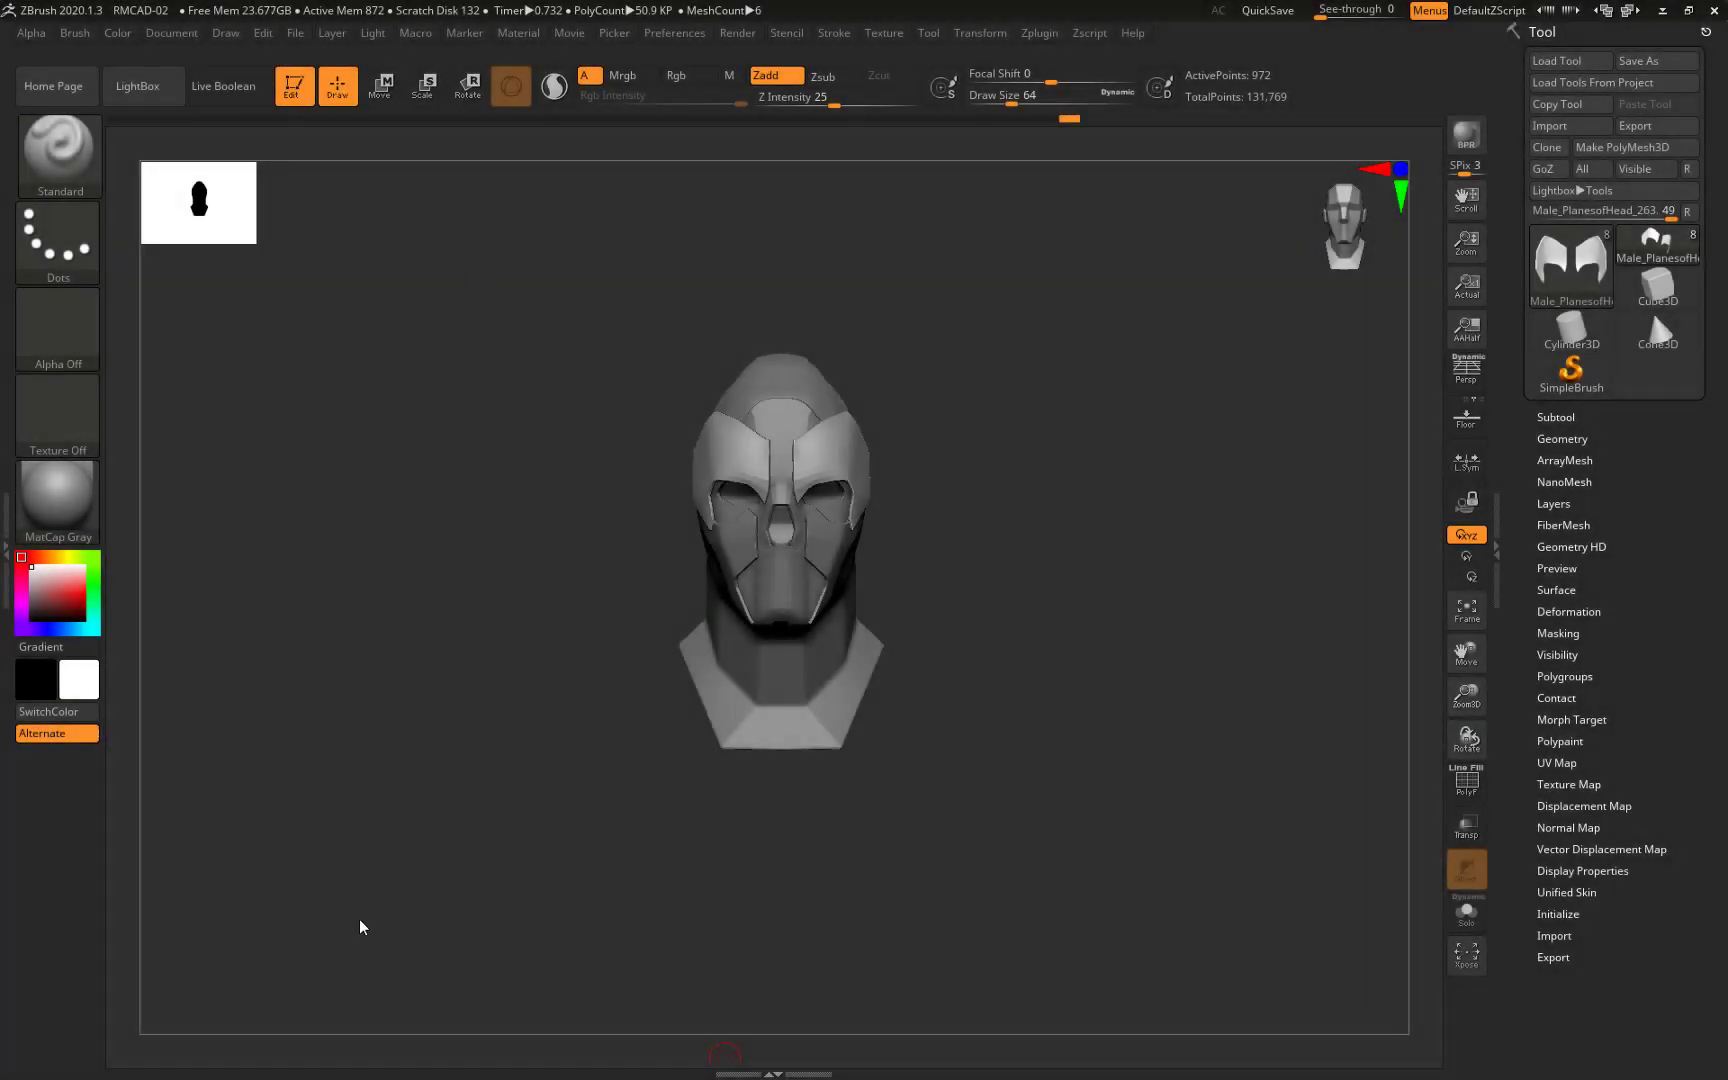
Duplicate the head subtool Male_PlanesofHead_262 and show the copy solo with polygroup colours
mouse_move(360, 927)
left_mouse_down()
mouse_move(1041, 713)
mouse_move(901, 727)
mouse_move(937, 645)
left_mouse_up()
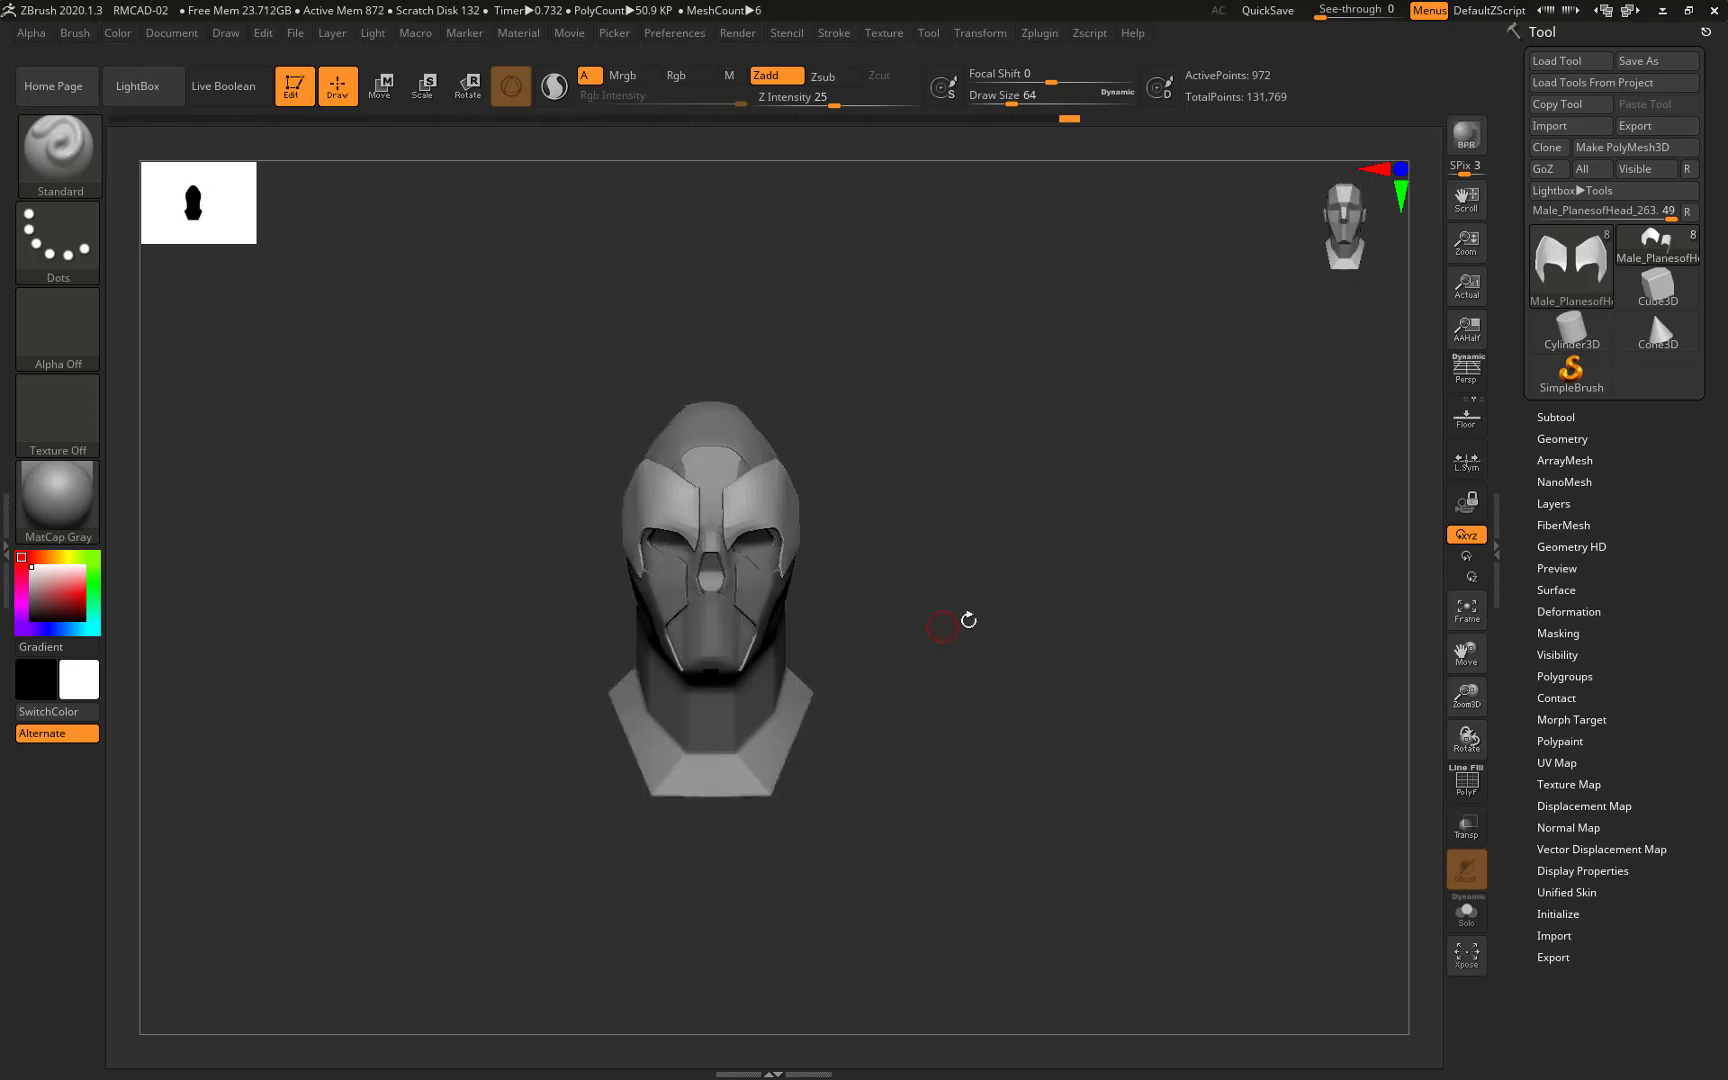
left_click(1556, 417)
left_click(1570, 515)
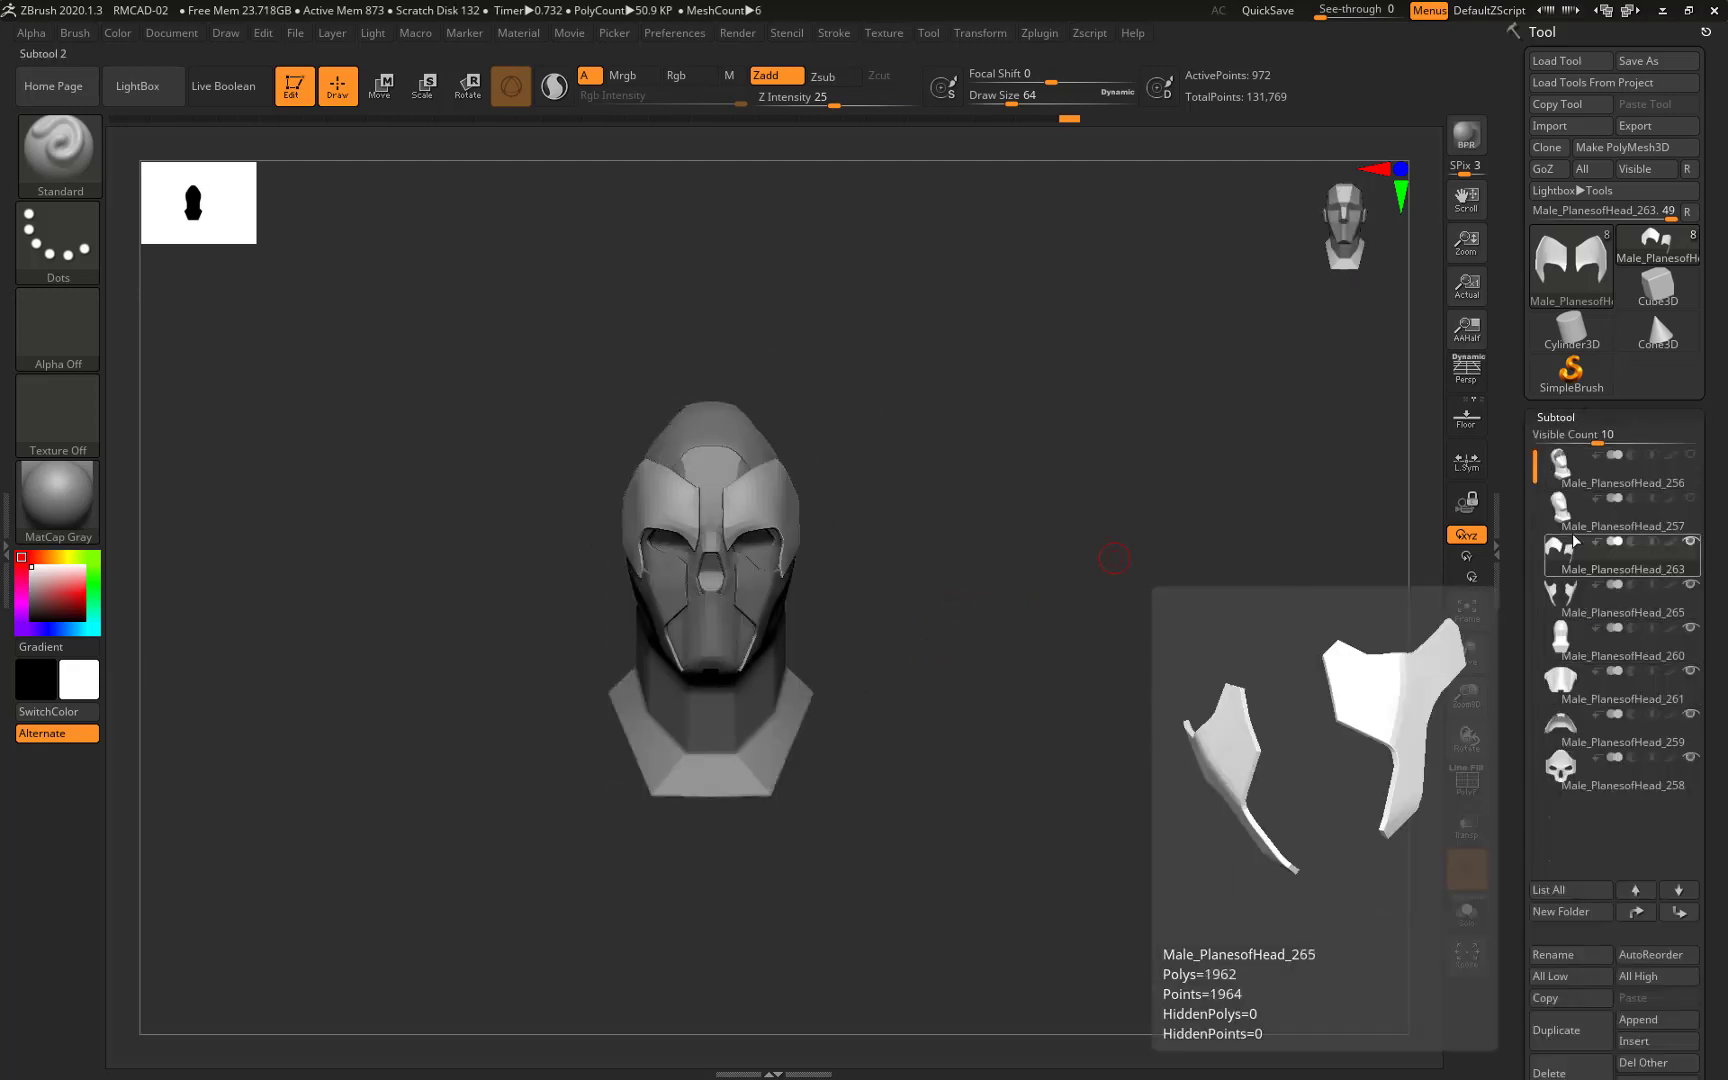
left_click(1570, 1030)
left_click(1467, 914)
left_click(1466, 782)
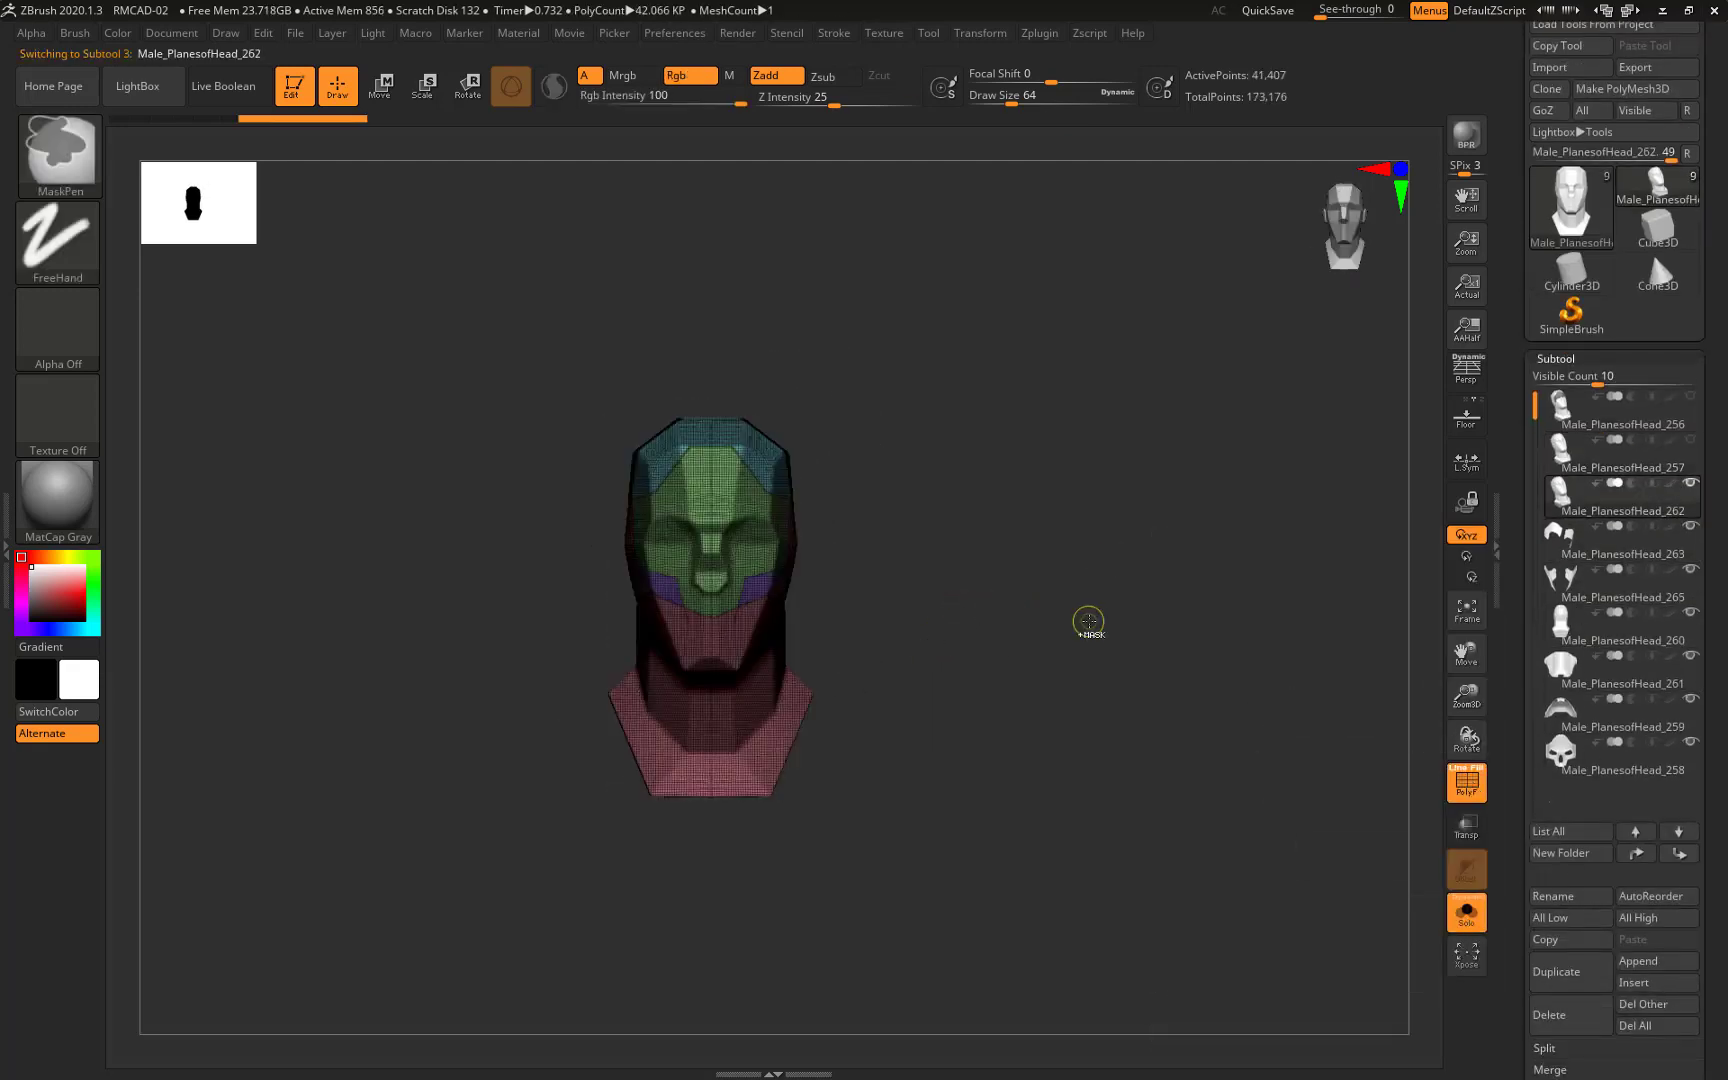
Merge the head copy into one polygroup and switch to the SliceCurve brush
key("ctrl+w")
left_click_drag(976, 636, 968, 613, "shift")
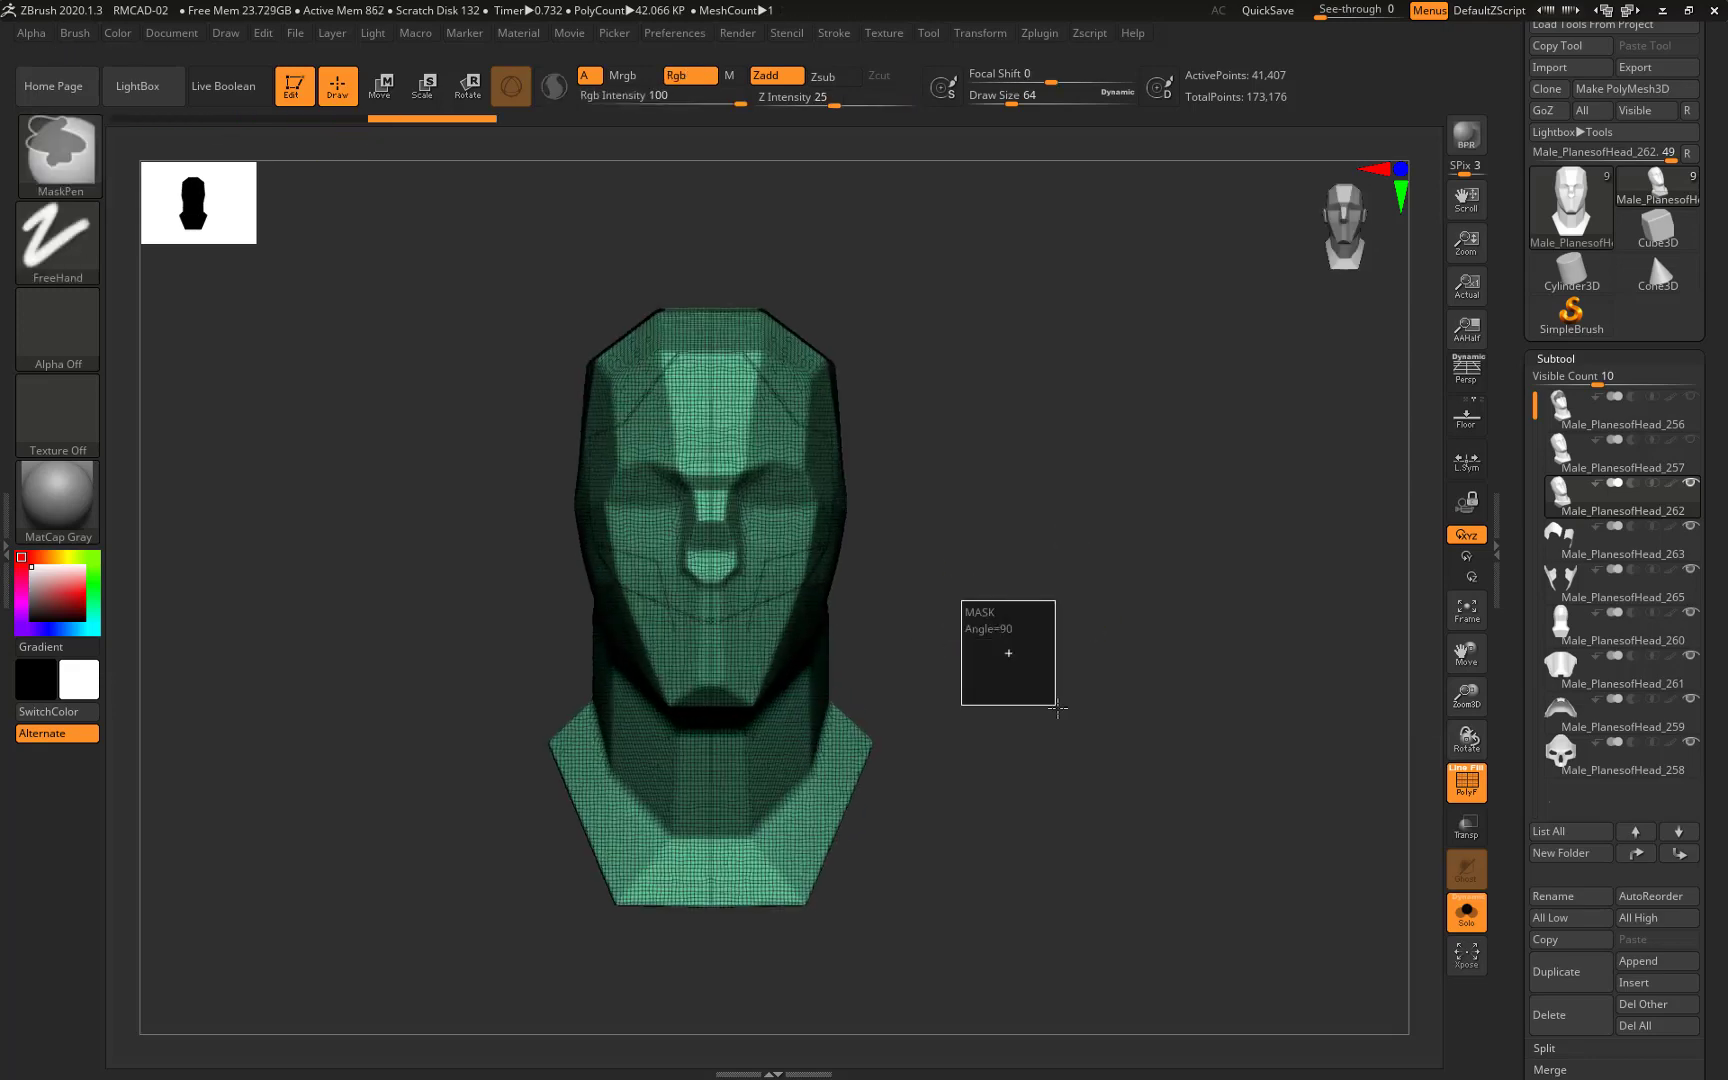
key("b")
key("s")
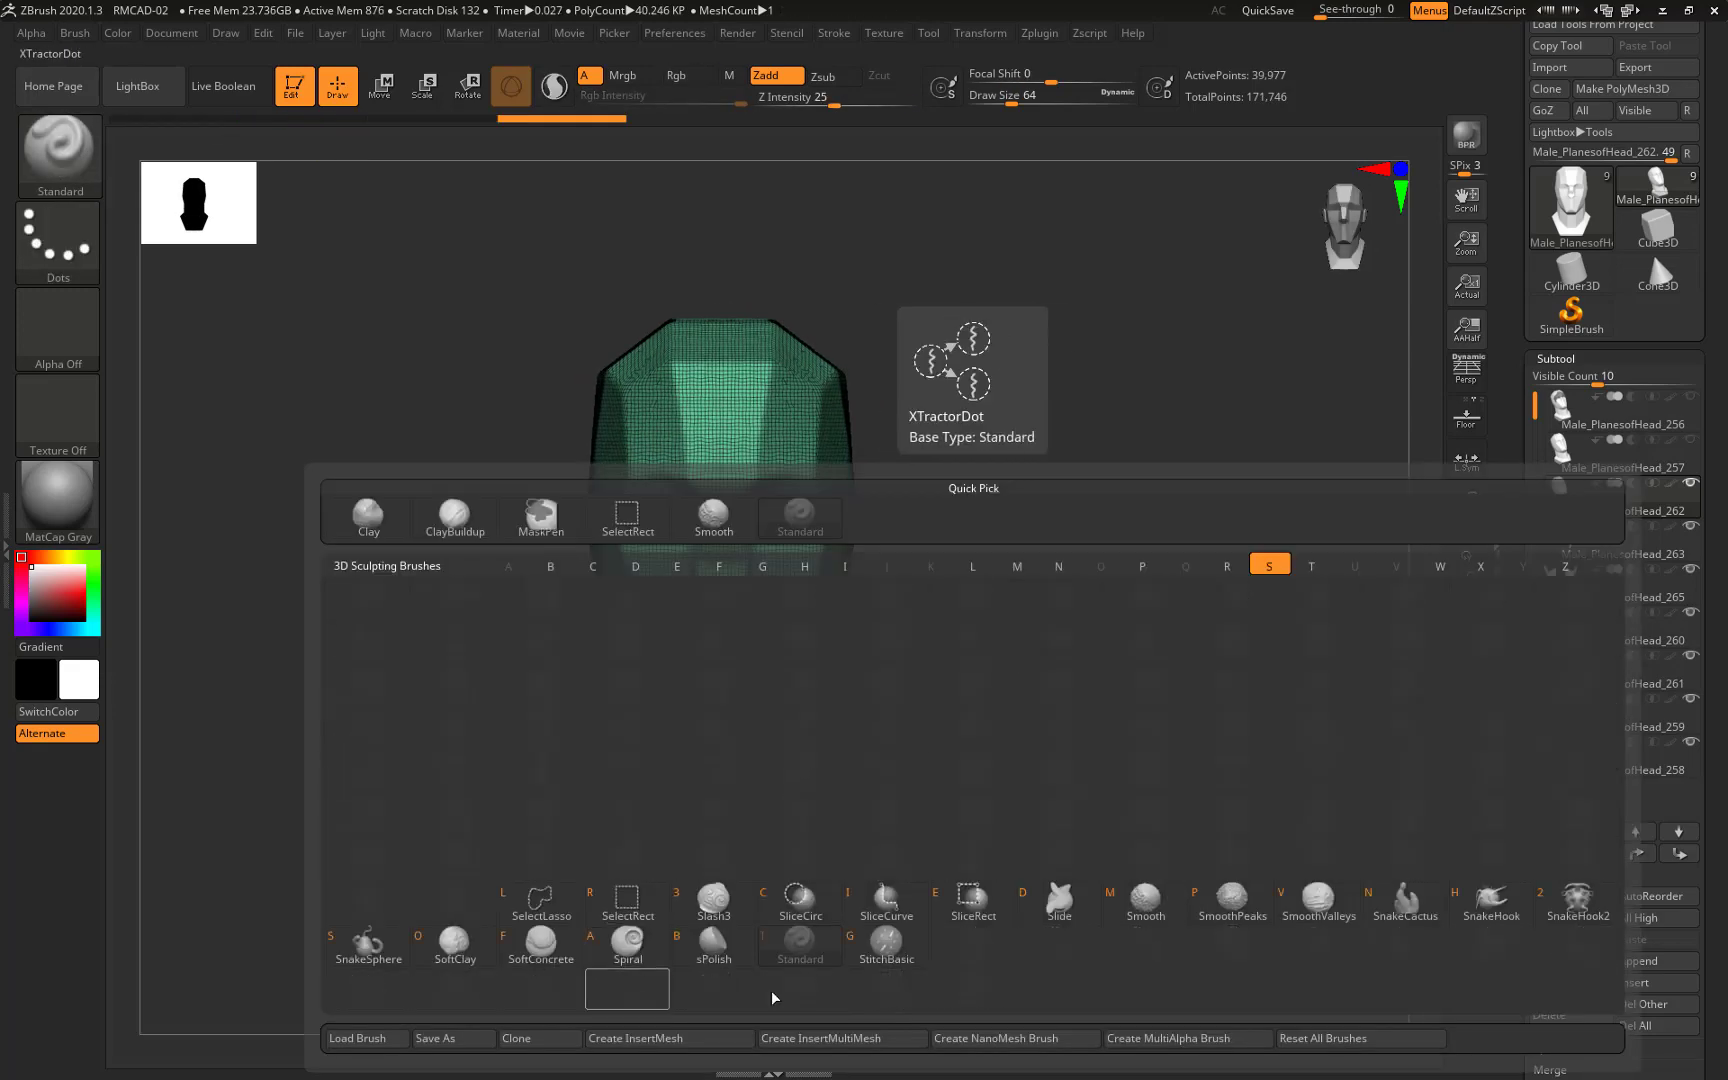
key("t")
left_click(1556, 358)
left_click(1562, 277)
left_click(1575, 642)
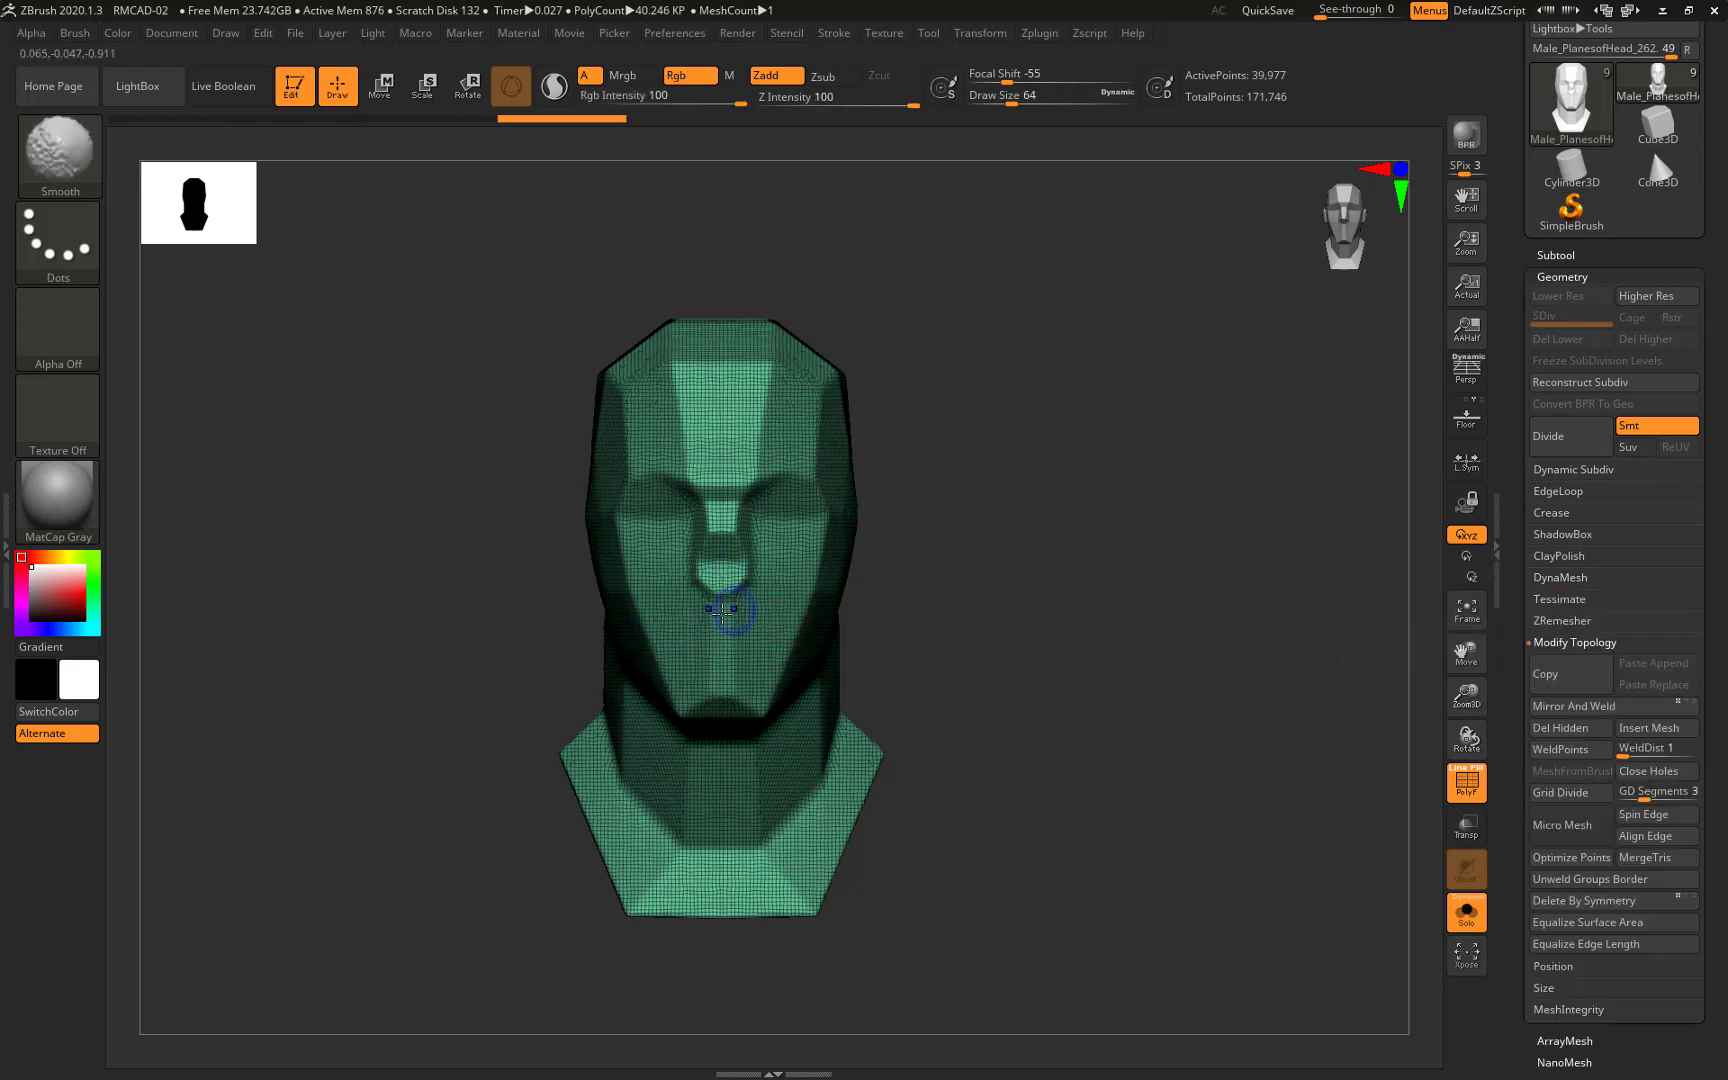
Slice the lower head, neck and side of the head into new polygroups
left_click_drag(880, 540, 470, 728, "ctrl+shift")
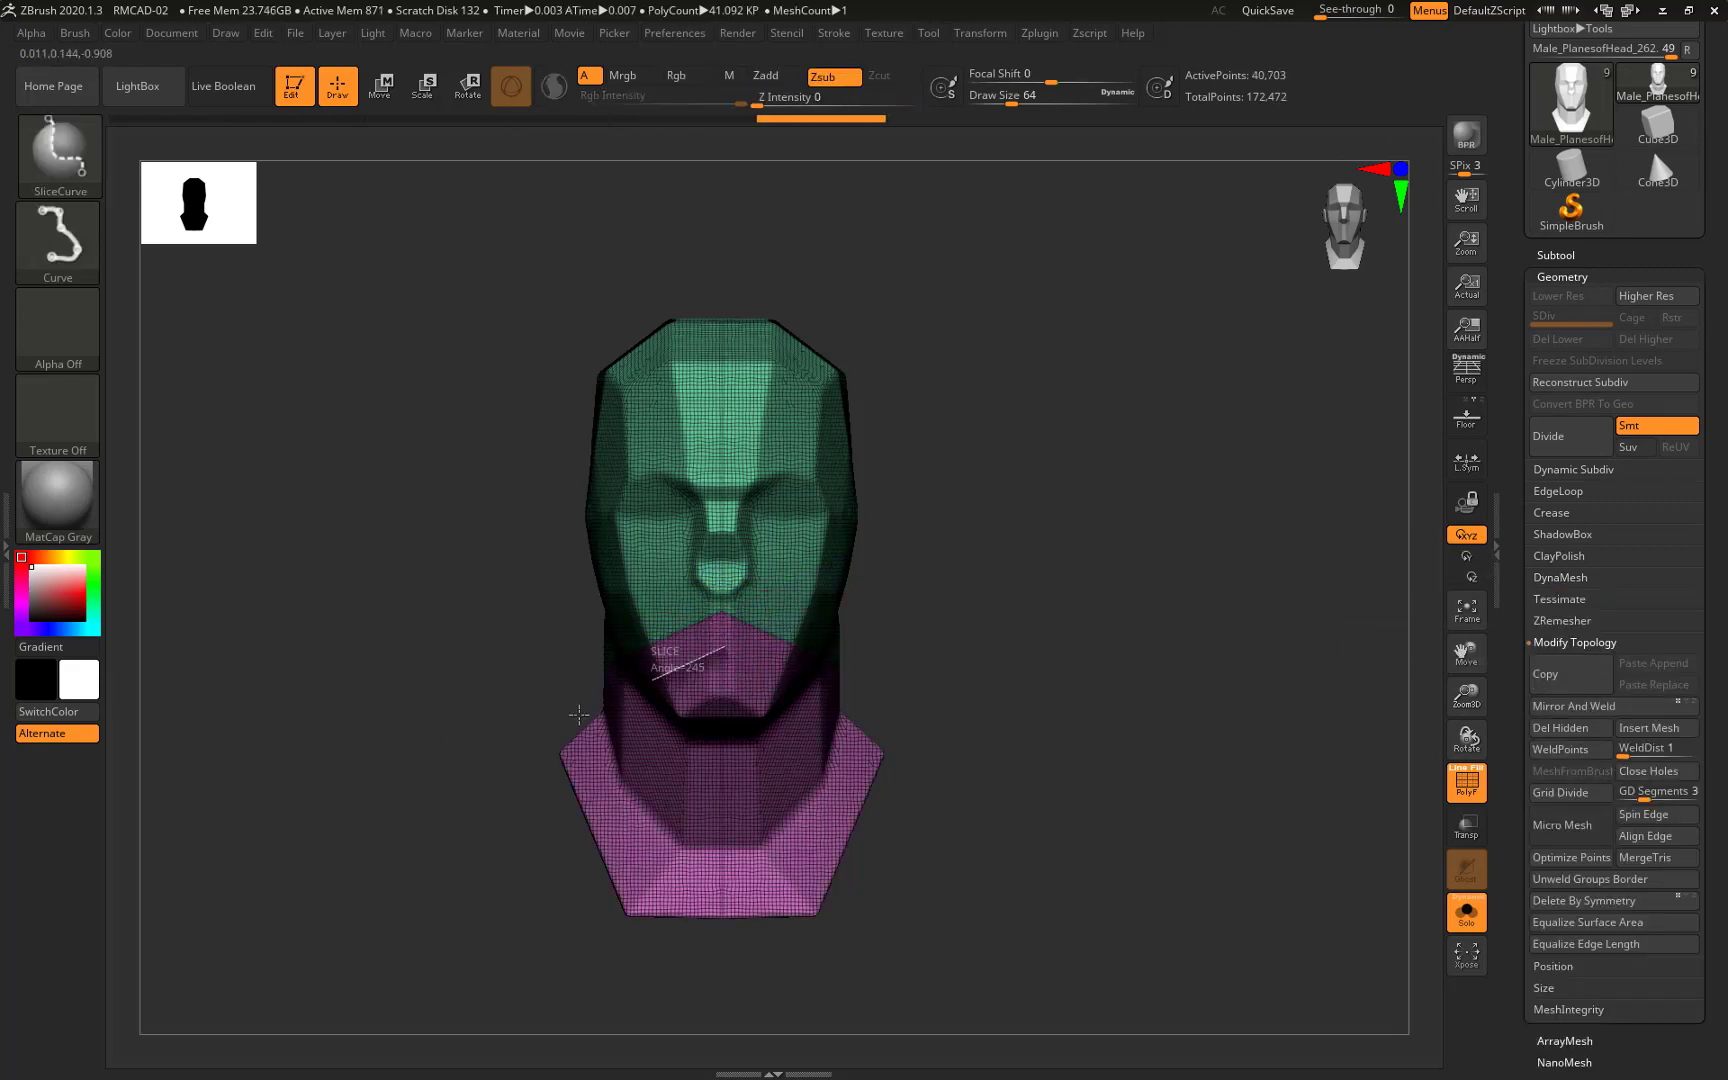
left_click_drag(578, 714, 576, 716, "ctrl+shift")
left_click_drag(560, 860, 738, 860)
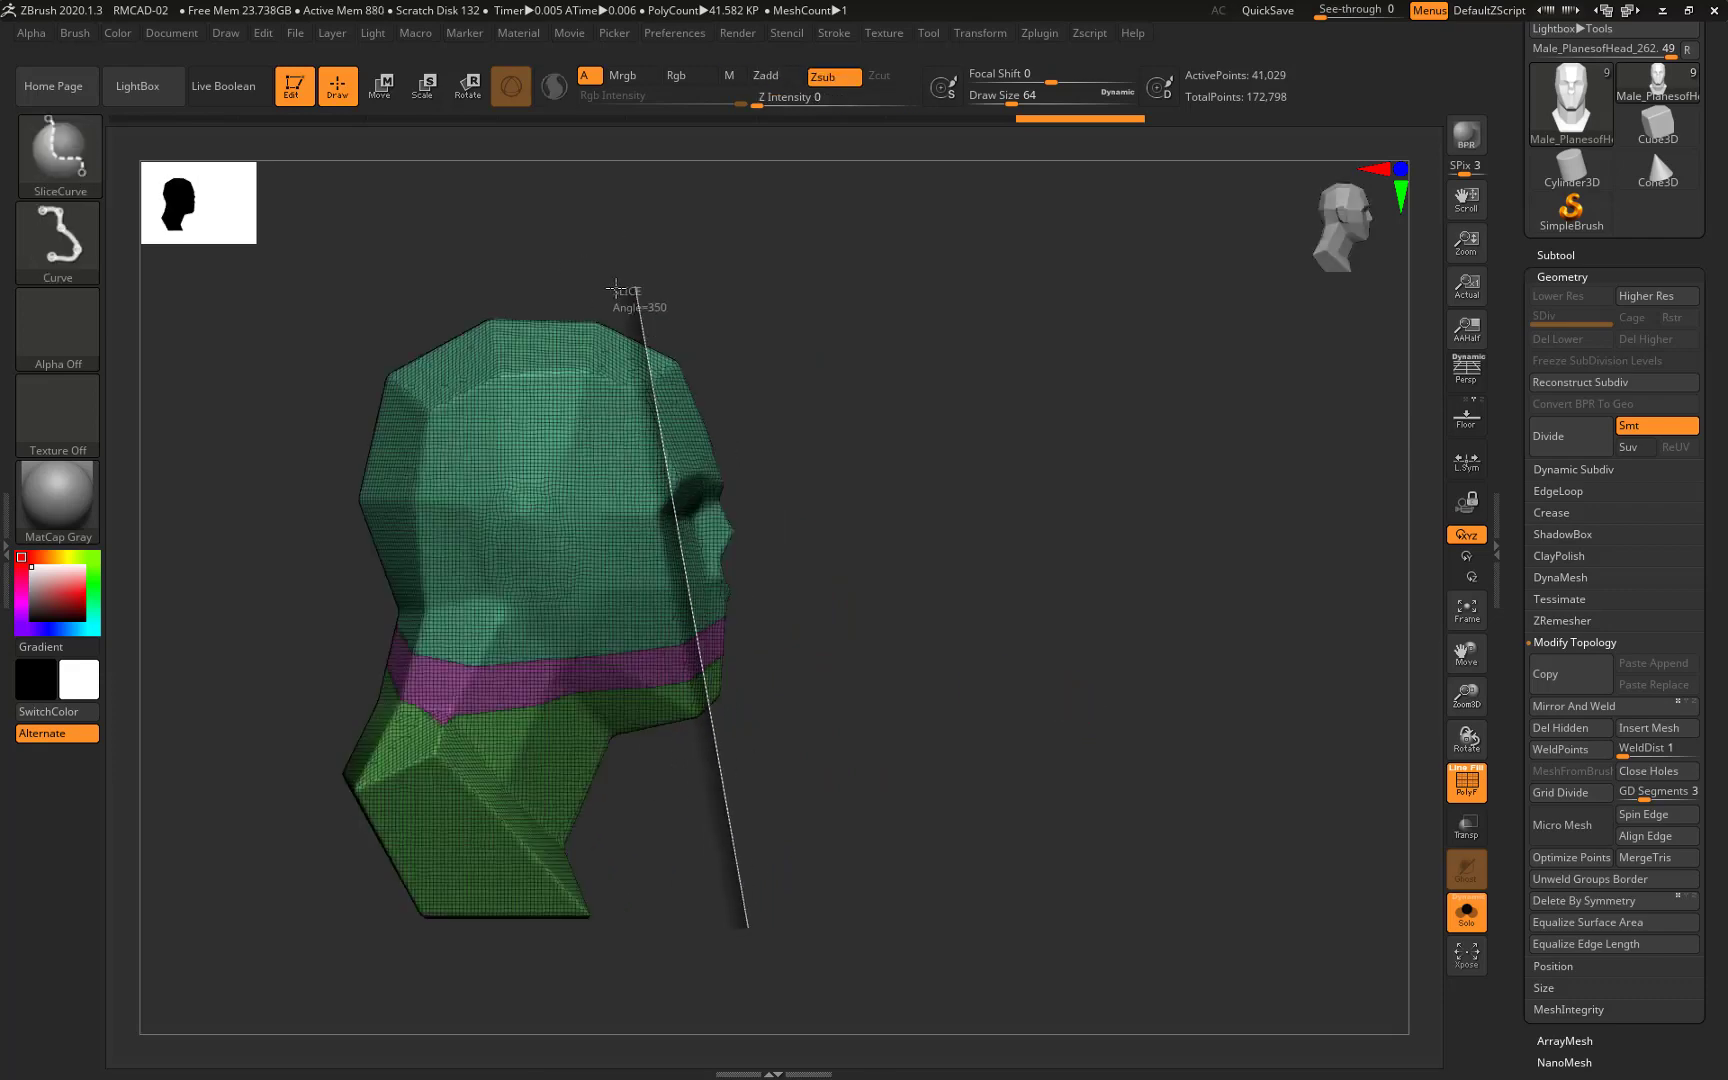
left_click_drag(616, 289, 617, 224, "ctrl+shift")
left_click_drag(617, 224, 856, 721)
Isolate the pink jaw band and delete the hidden geometry, leaving a 524-point strip
left_click(775, 650, "ctrl+shift")
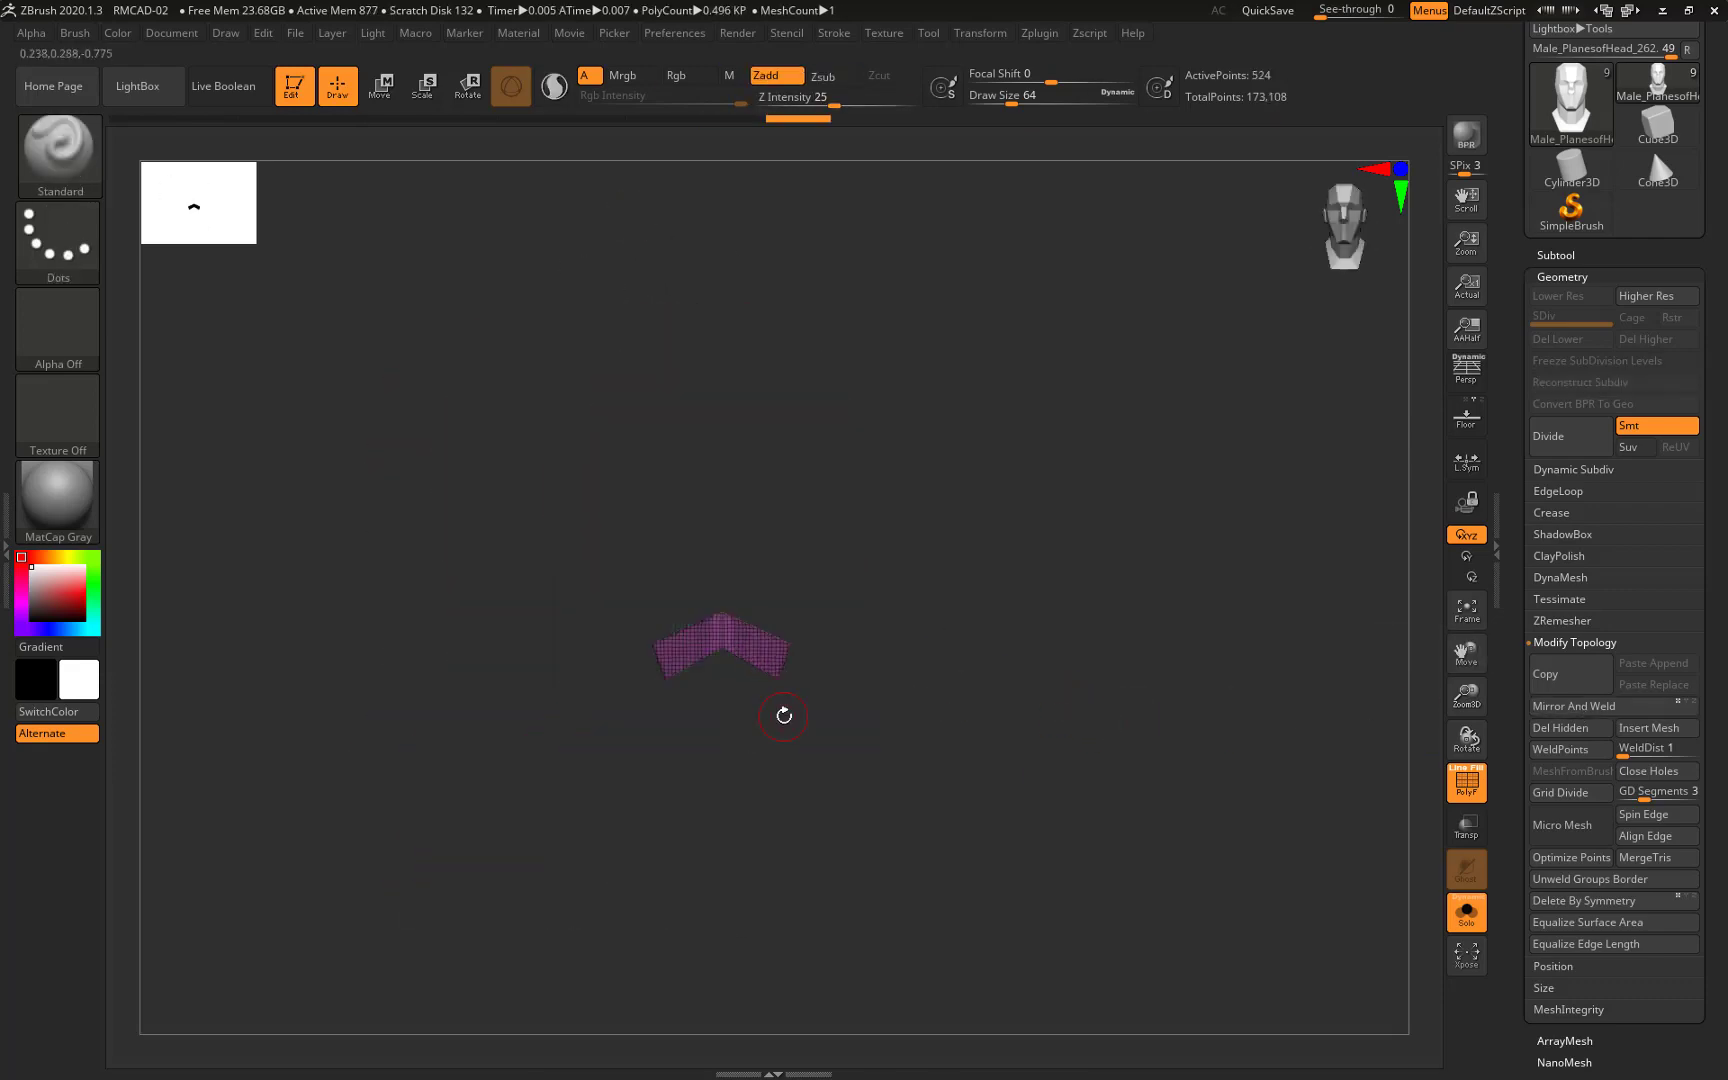
left_click(1500, 648)
left_click_drag(1107, 714, 1072, 714)
Compare the band against the mask piece, then reselect the band and show it solo
key("w")
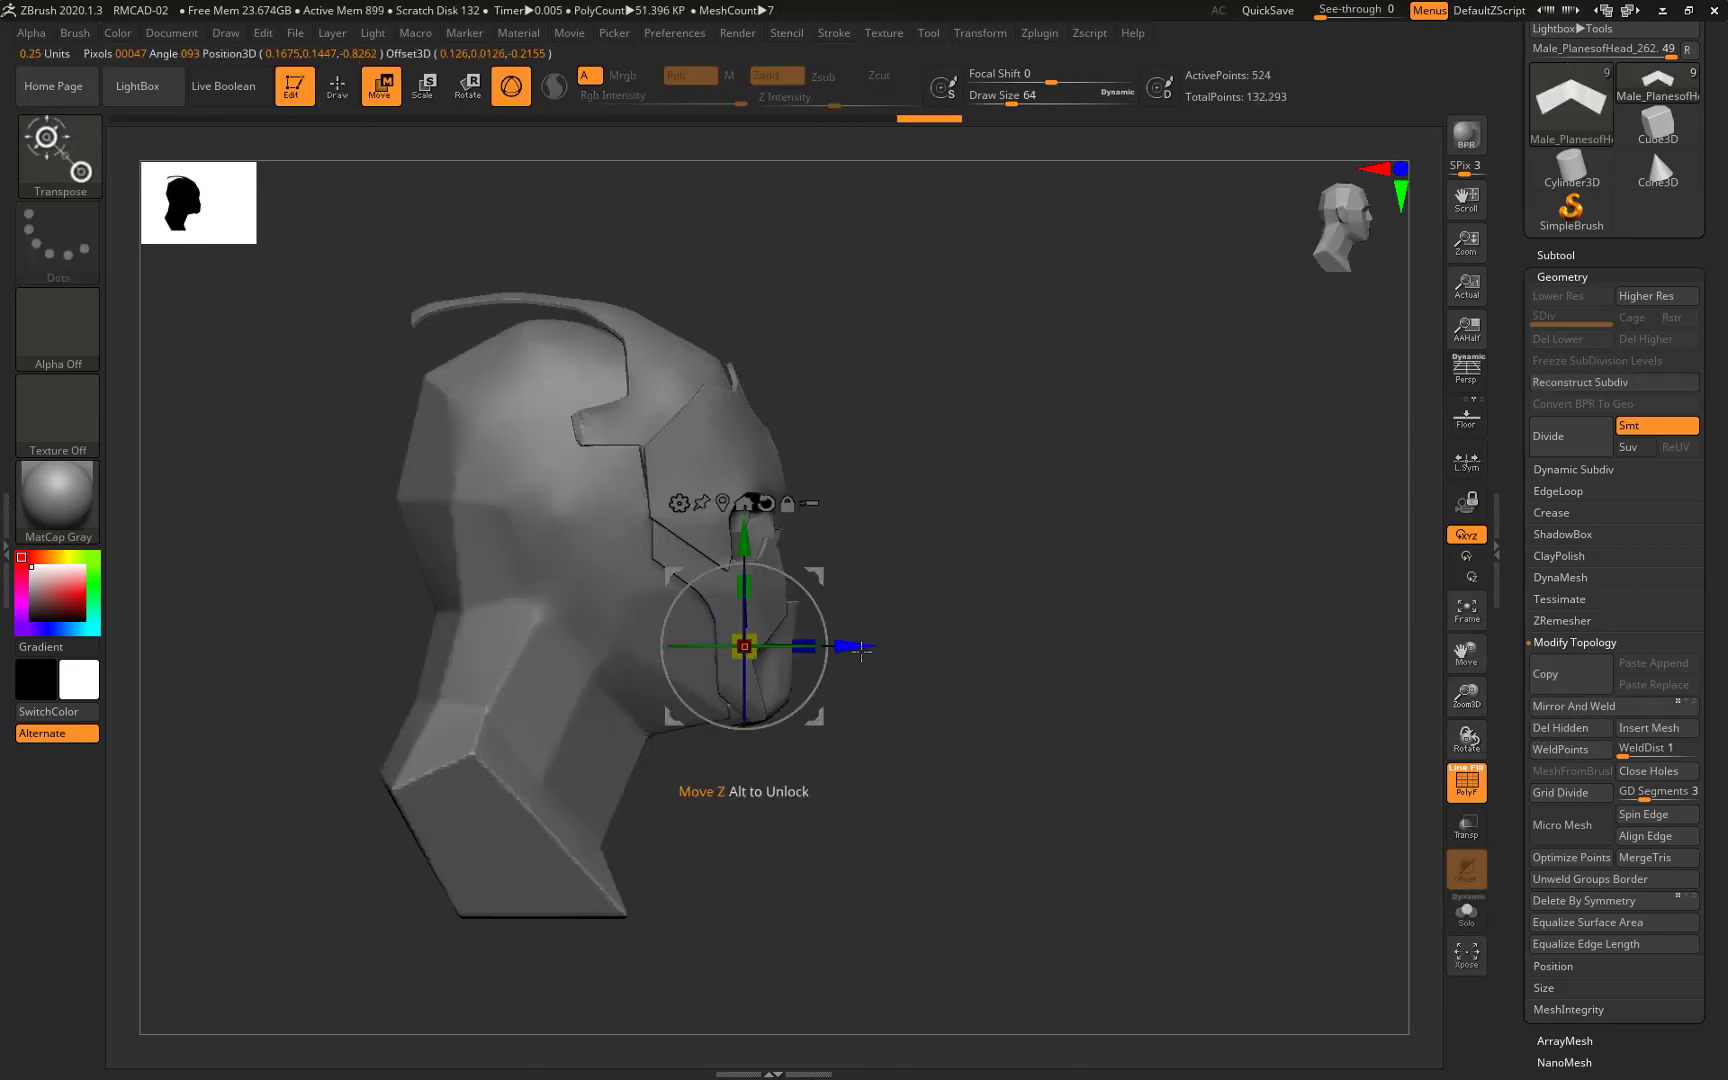
mouse_move(860, 648)
left_mouse_down()
mouse_move(1030, 609)
mouse_move(731, 632)
mouse_move(1150, 680)
mouse_move(972, 690)
mouse_move(629, 822)
mouse_move(899, 683)
mouse_move(930, 694)
mouse_move(721, 679)
left_mouse_up()
left_click(543, 695, "alt")
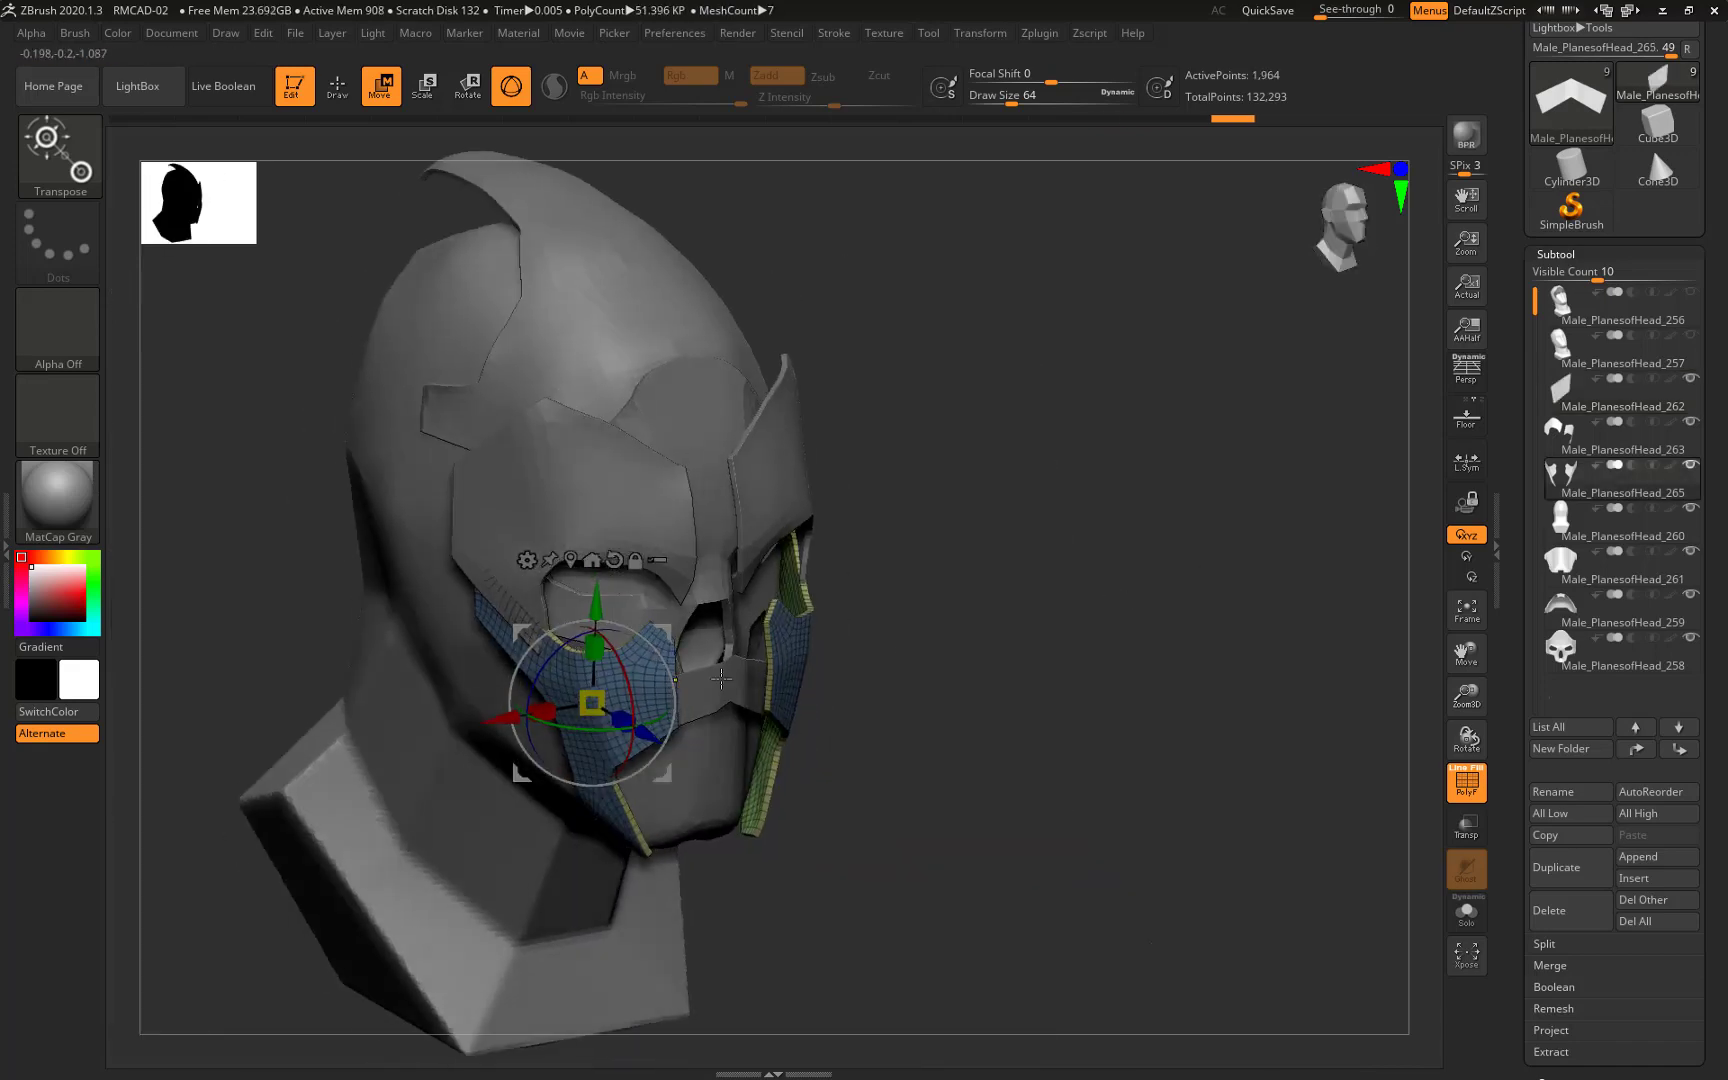
left_click(721, 679)
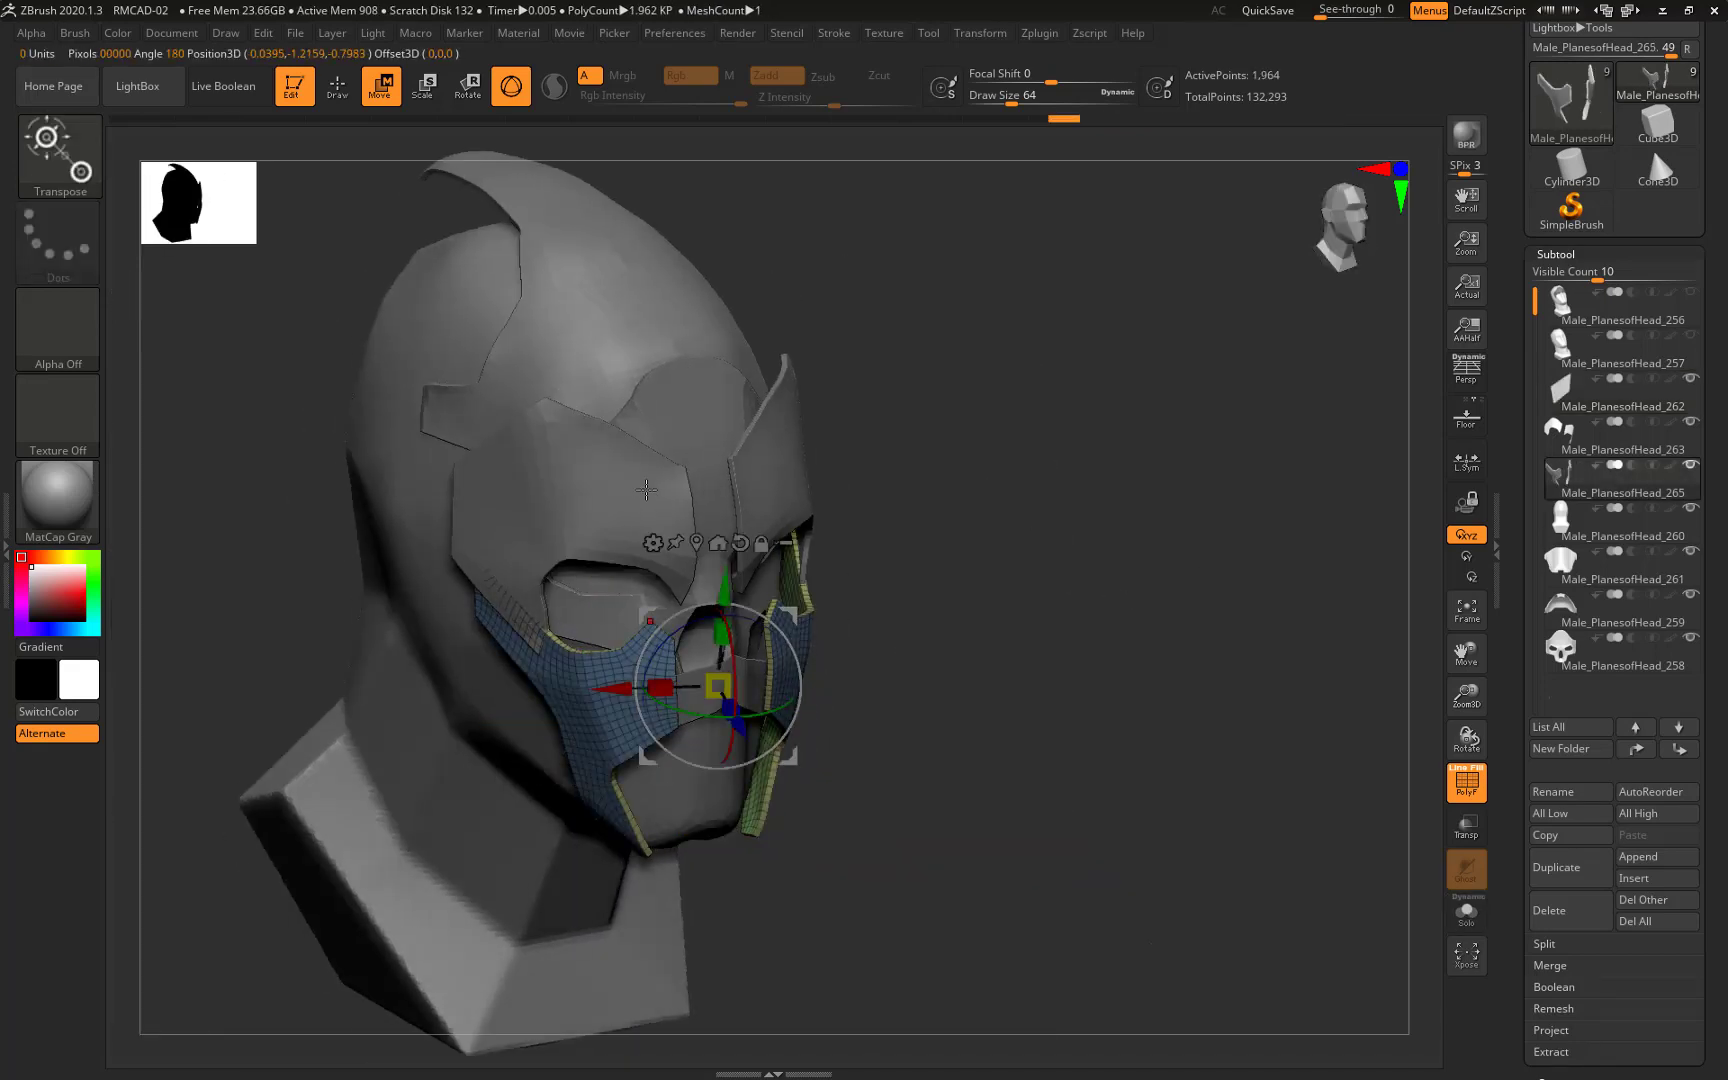
left_click(700, 620, "alt")
left_click(1466, 910)
left_click(337, 100)
ZRemesh the jaw band with Half and AdaptiveSize 18, down to 126 points
key("f")
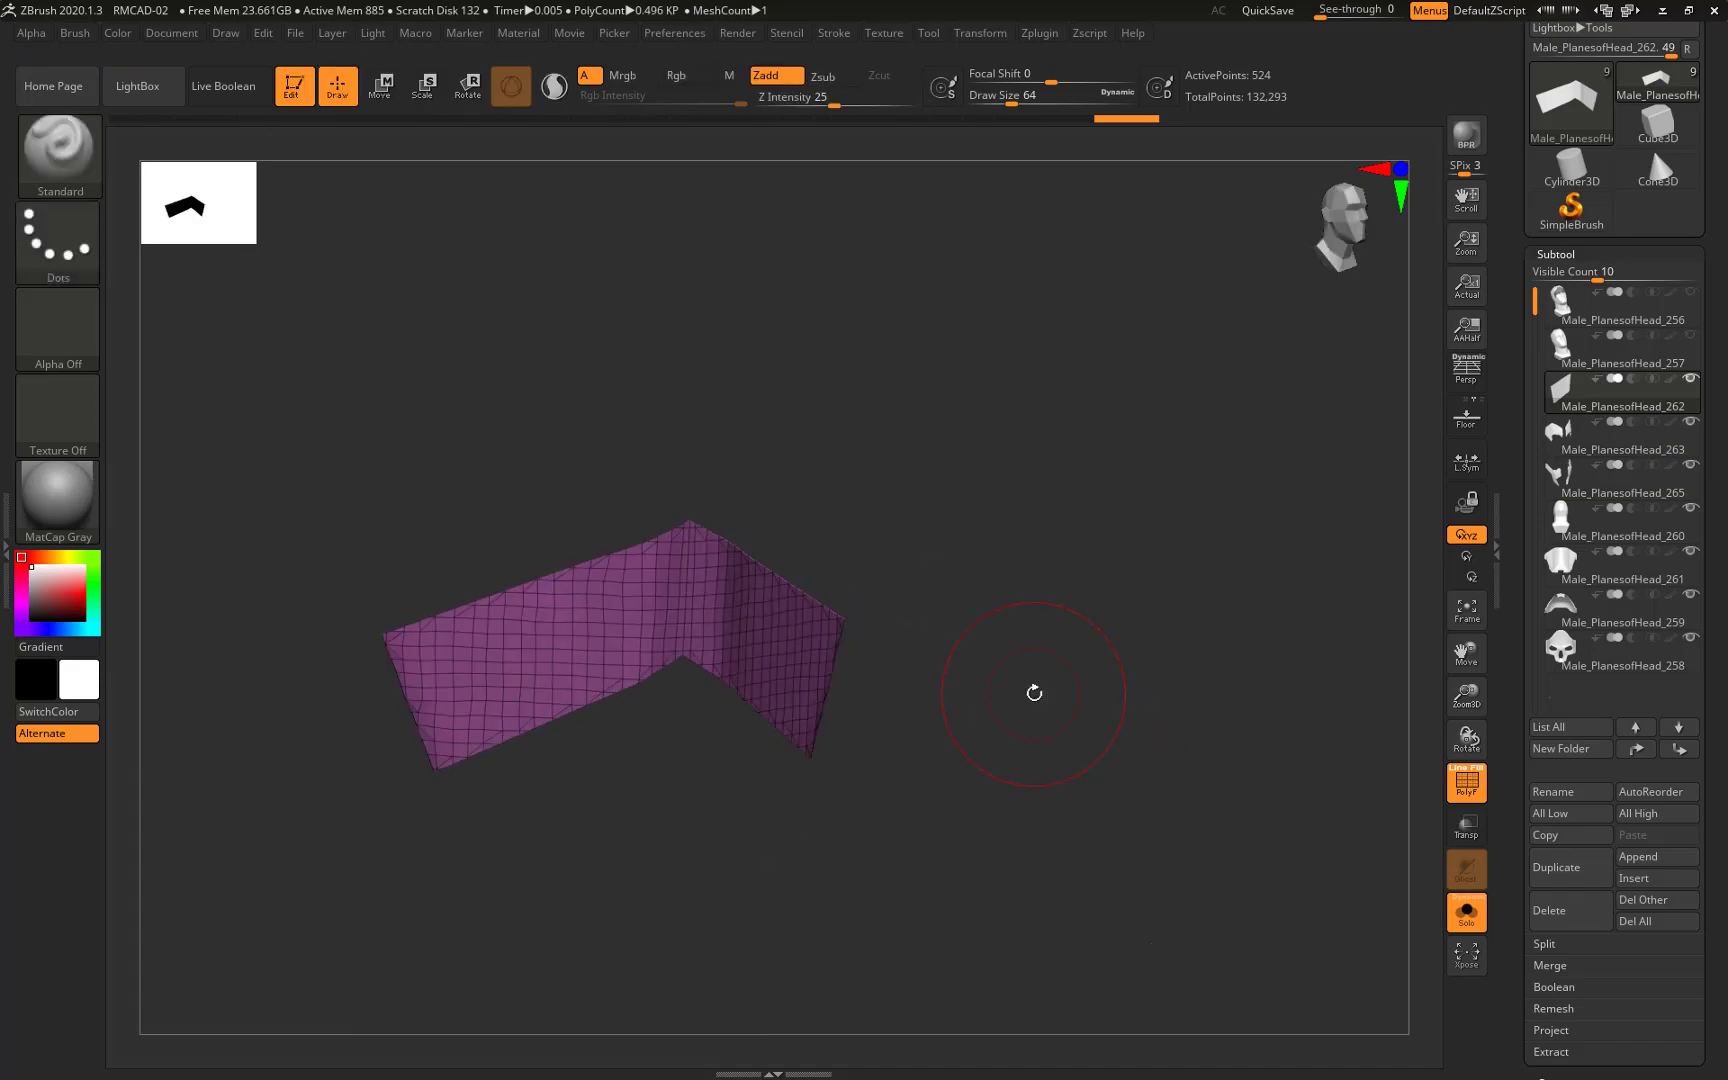
left_click(1556, 254)
left_click(1562, 276)
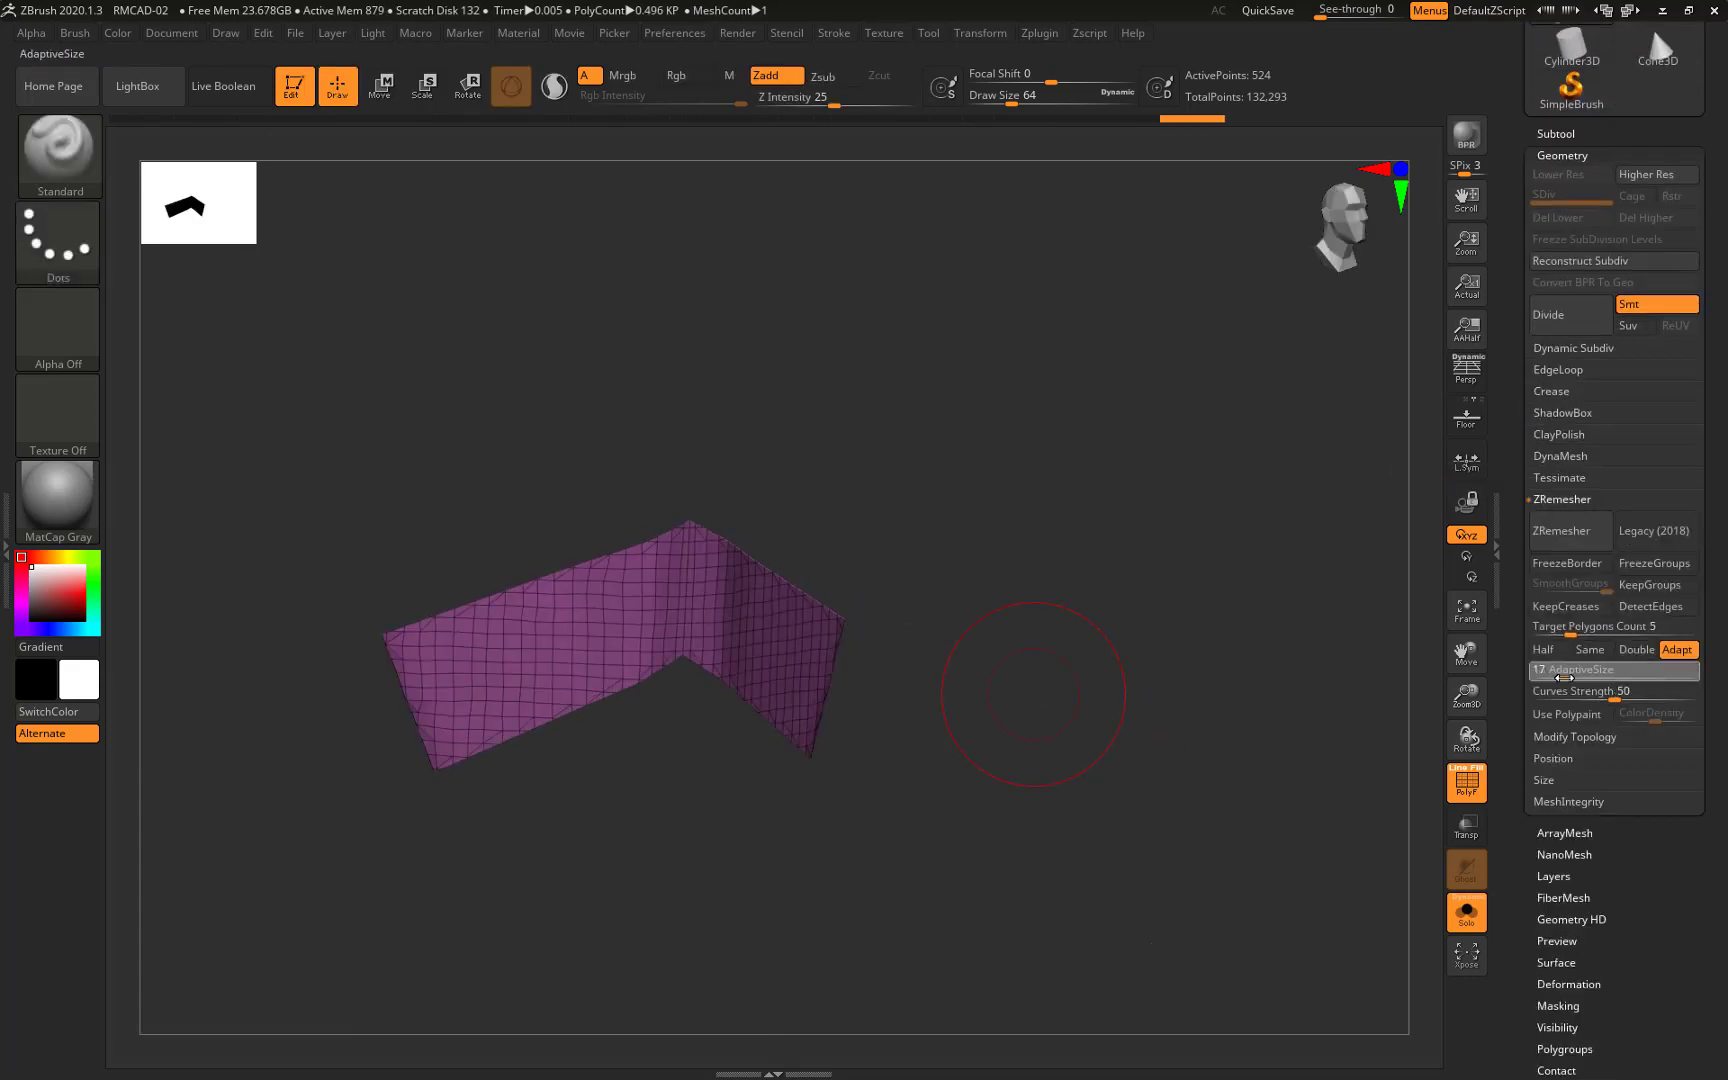
left_click_drag(1150, 680, 1245, 669)
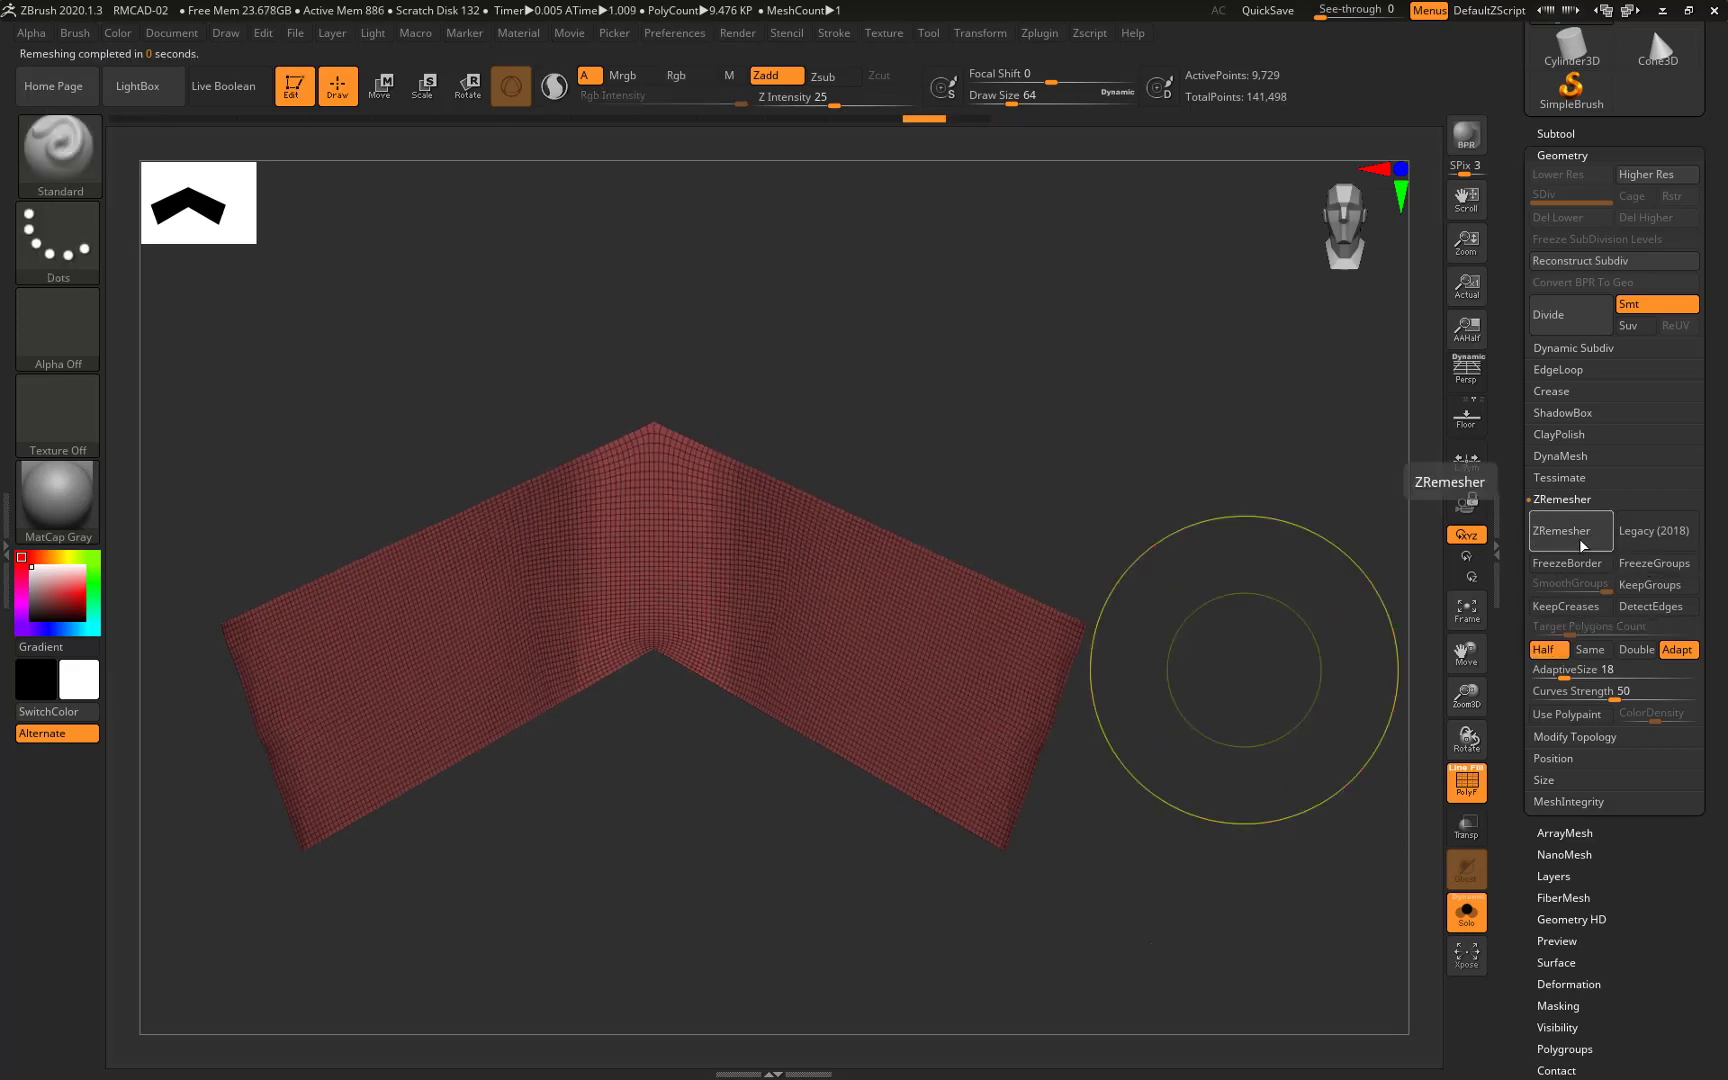
left_click(1580, 541)
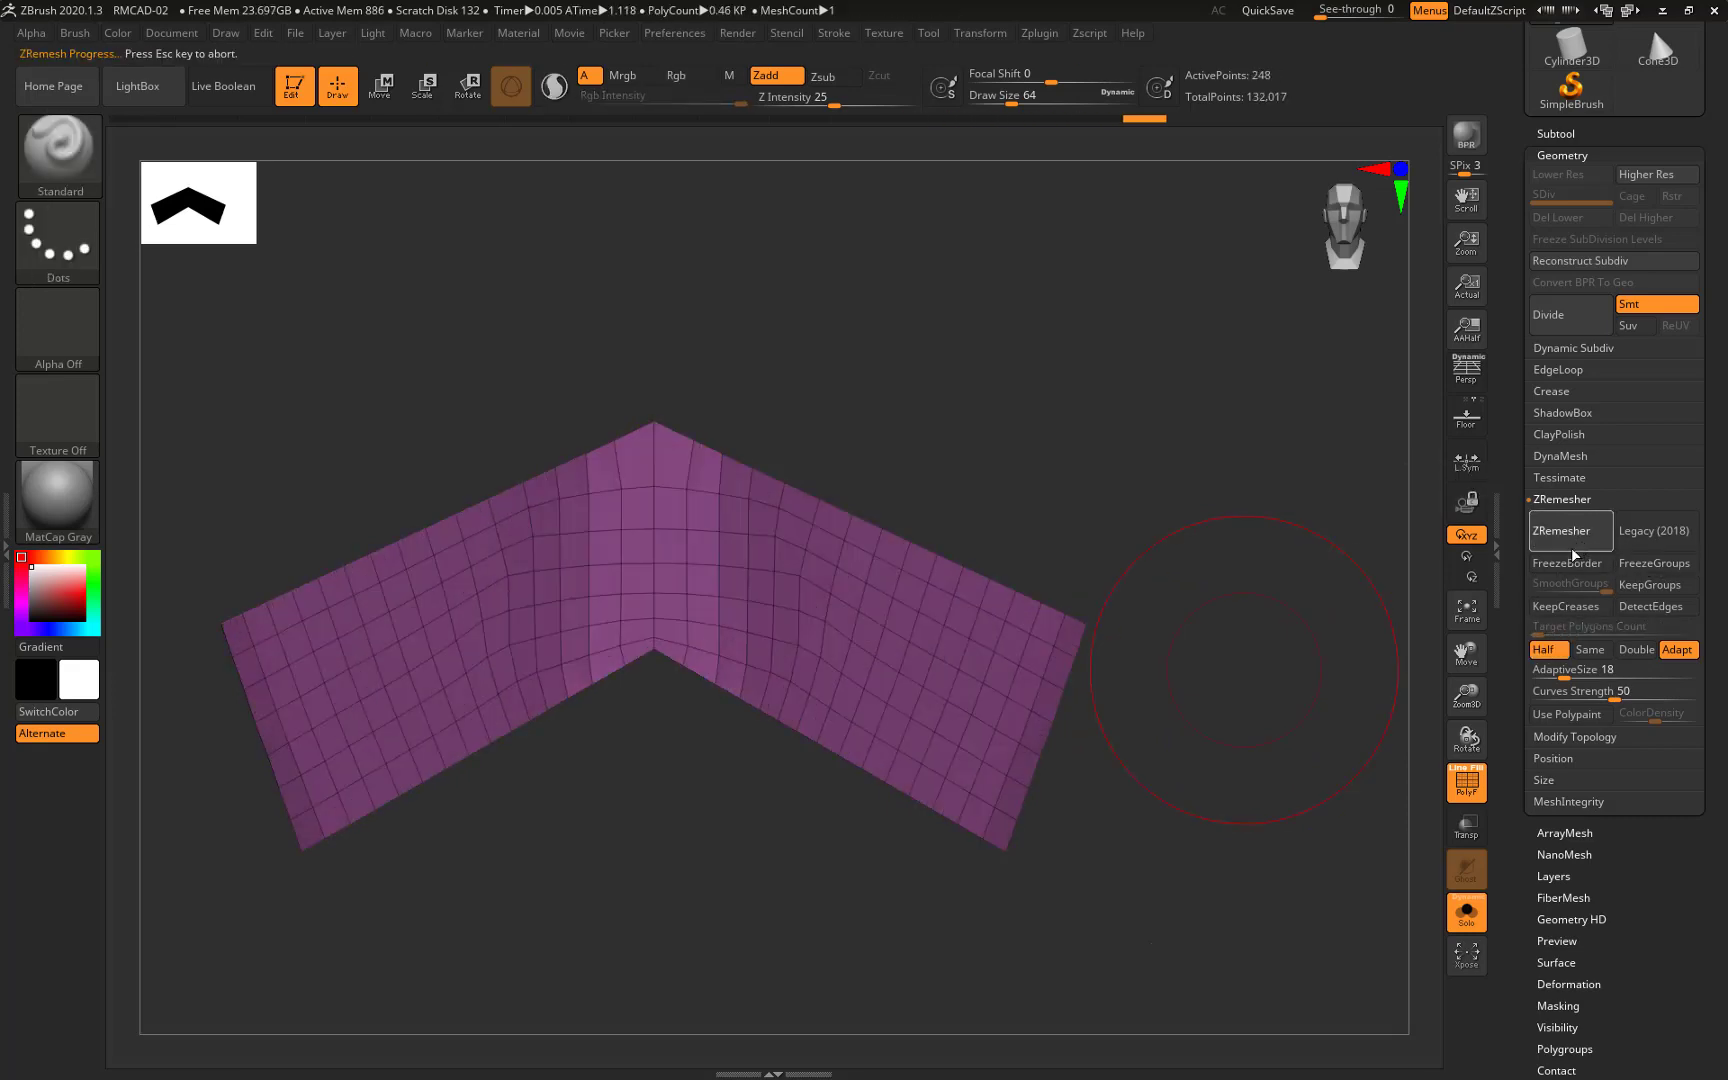
left_click_drag(1100, 600, 1085, 635, "alt")
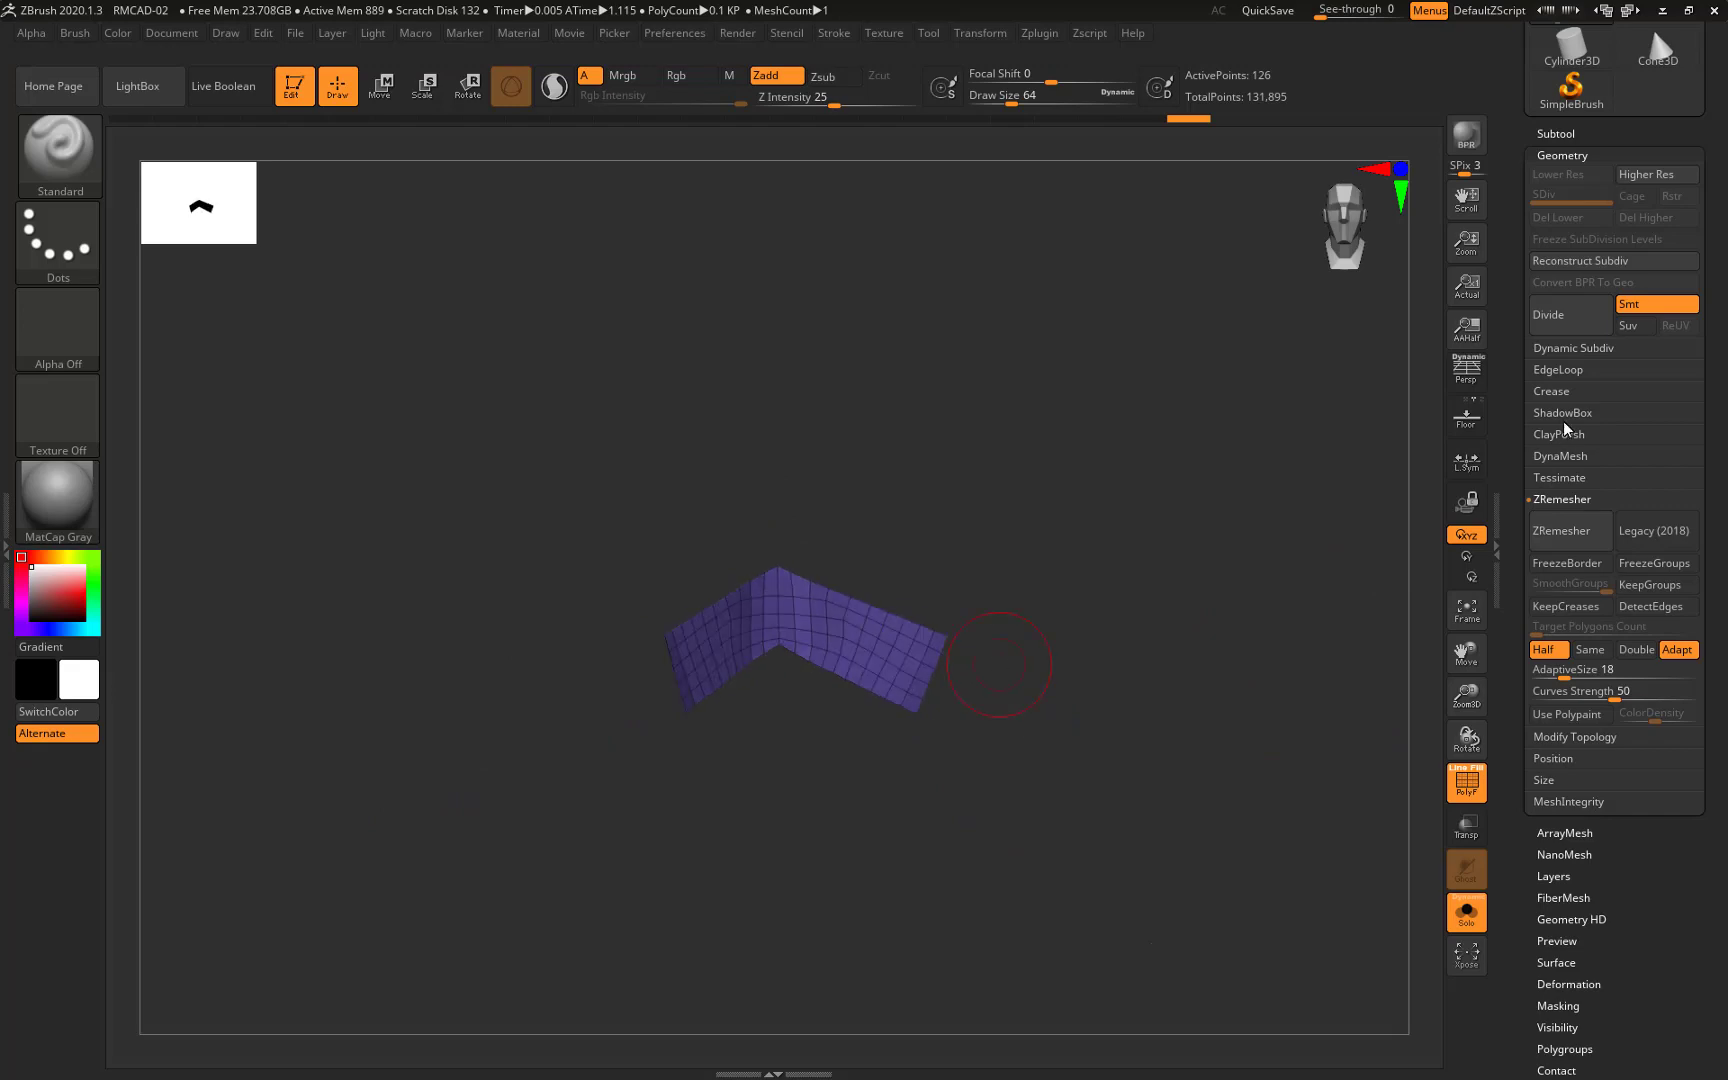
Set the Panel Loops thickness for the band while checking it against the helmet
left_click(1558, 369)
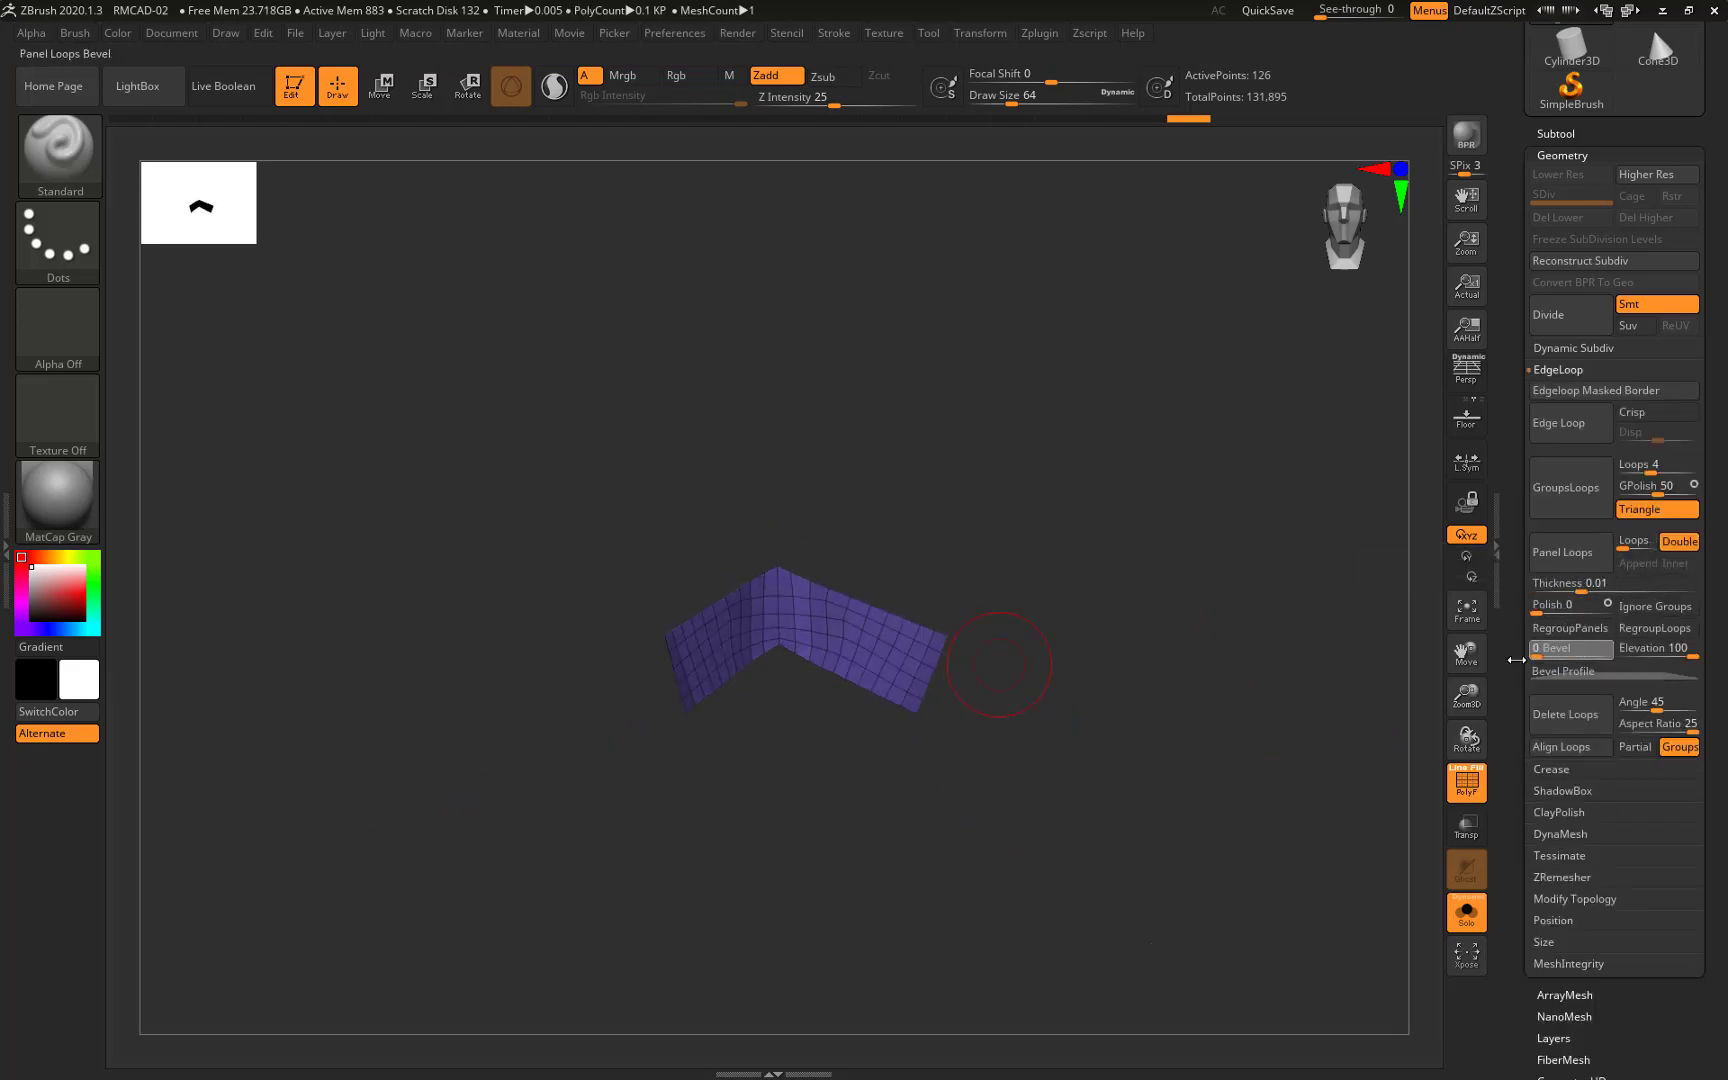
left_click_drag(1185, 712, 1170, 730)
left_click(1573, 555)
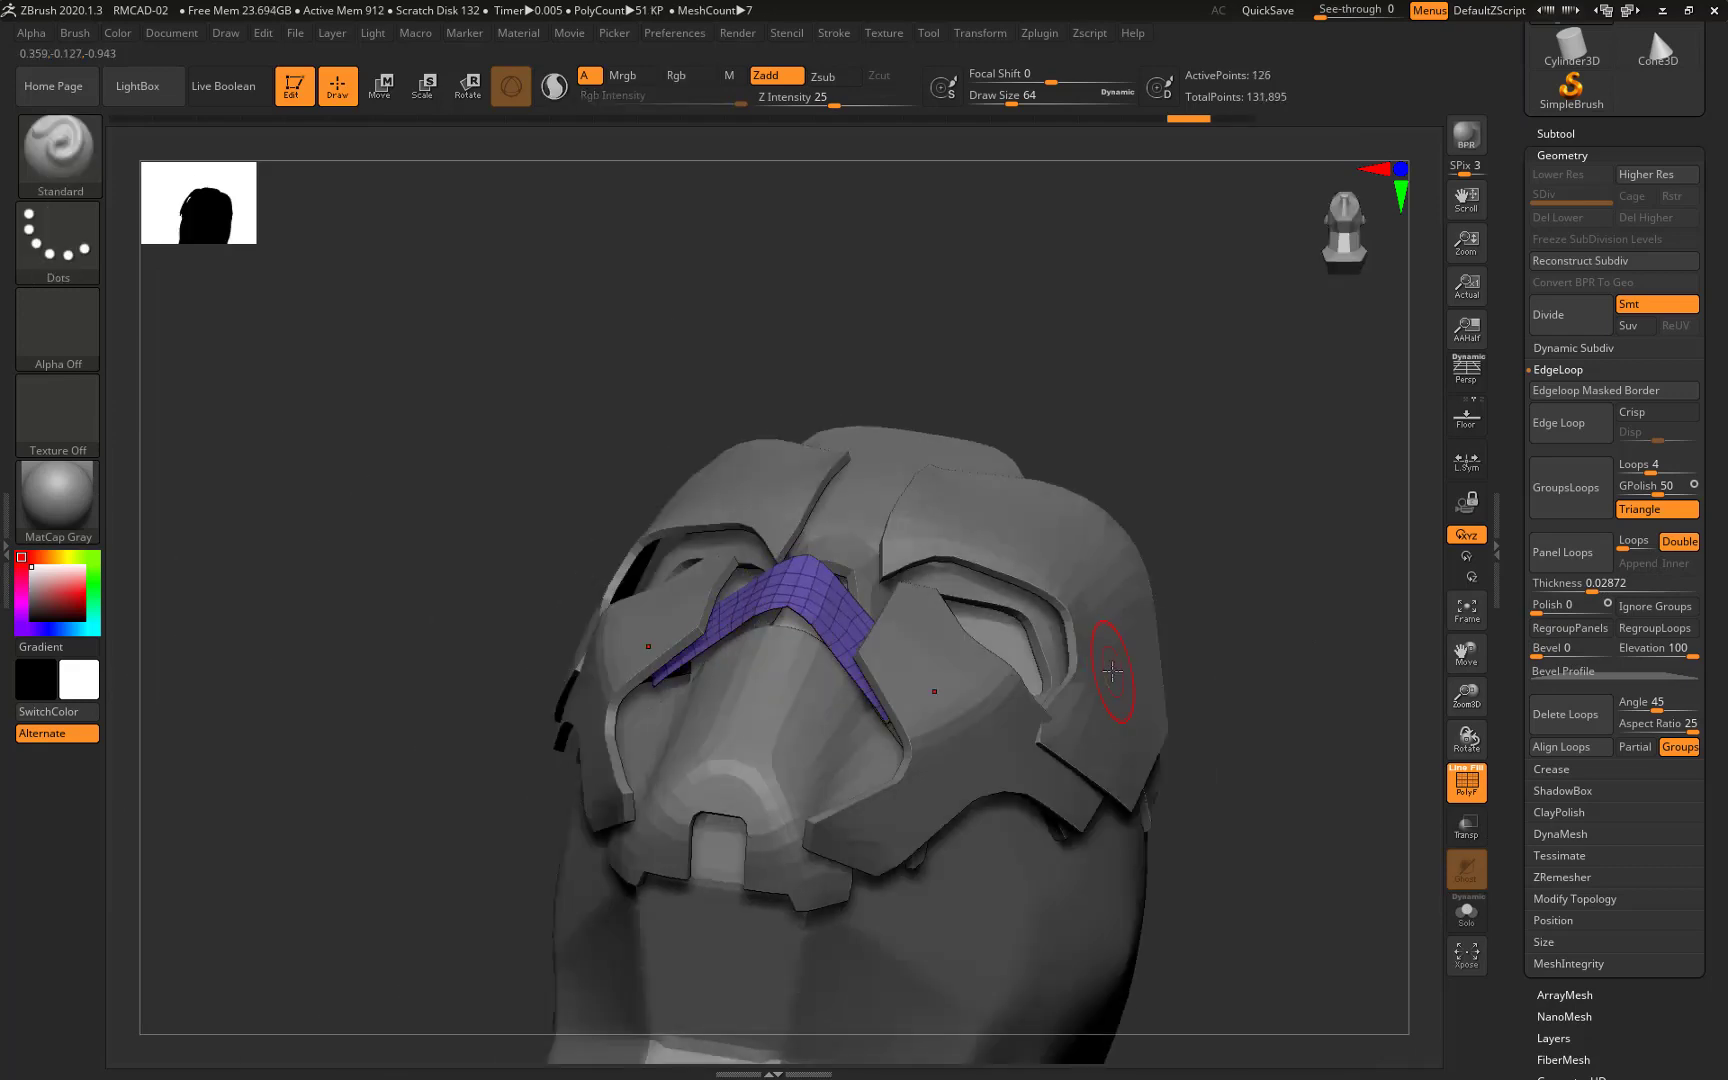
left_click_drag(1112, 671, 1273, 694)
left_click_drag(1590, 583, 1596, 590)
Apply Panel Loops to the band and move it into place under the mask
left_click(1571, 562)
mouse_move(1300, 580)
left_mouse_down()
mouse_move(1219, 609)
mouse_move(1107, 821)
left_mouse_up()
key("w")
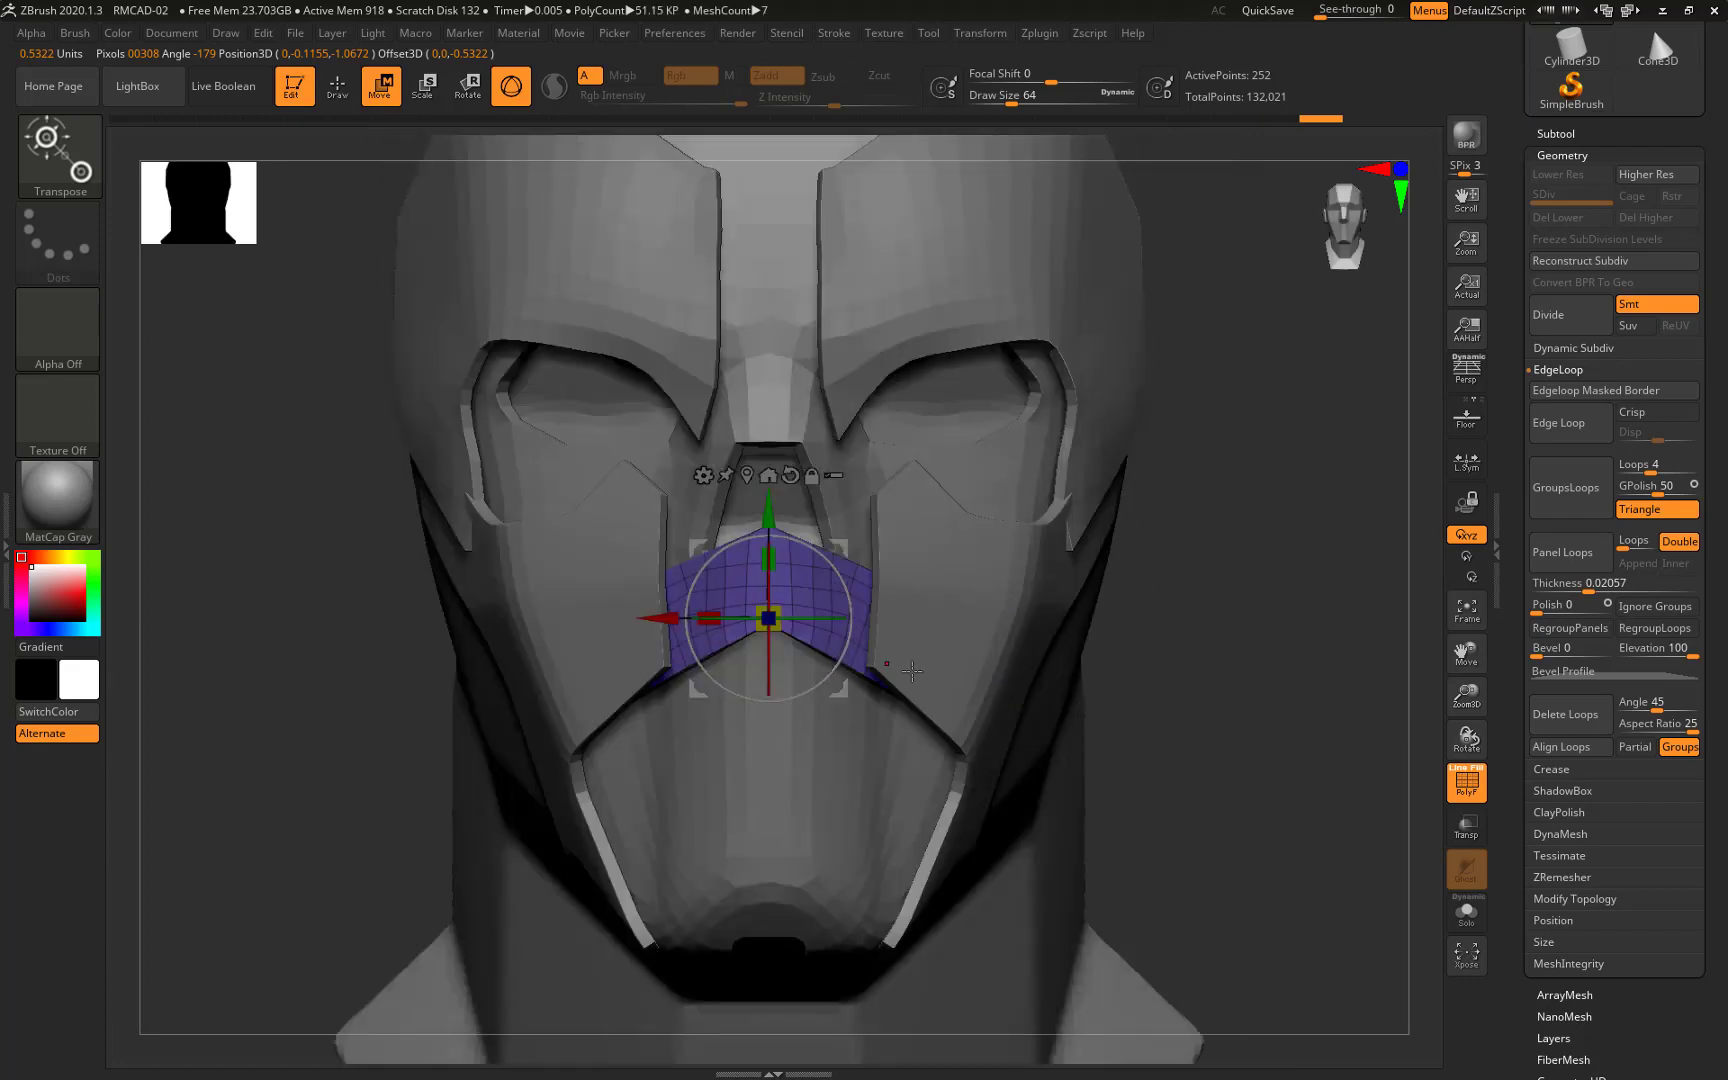
left_click_drag(765, 738, 806, 773)
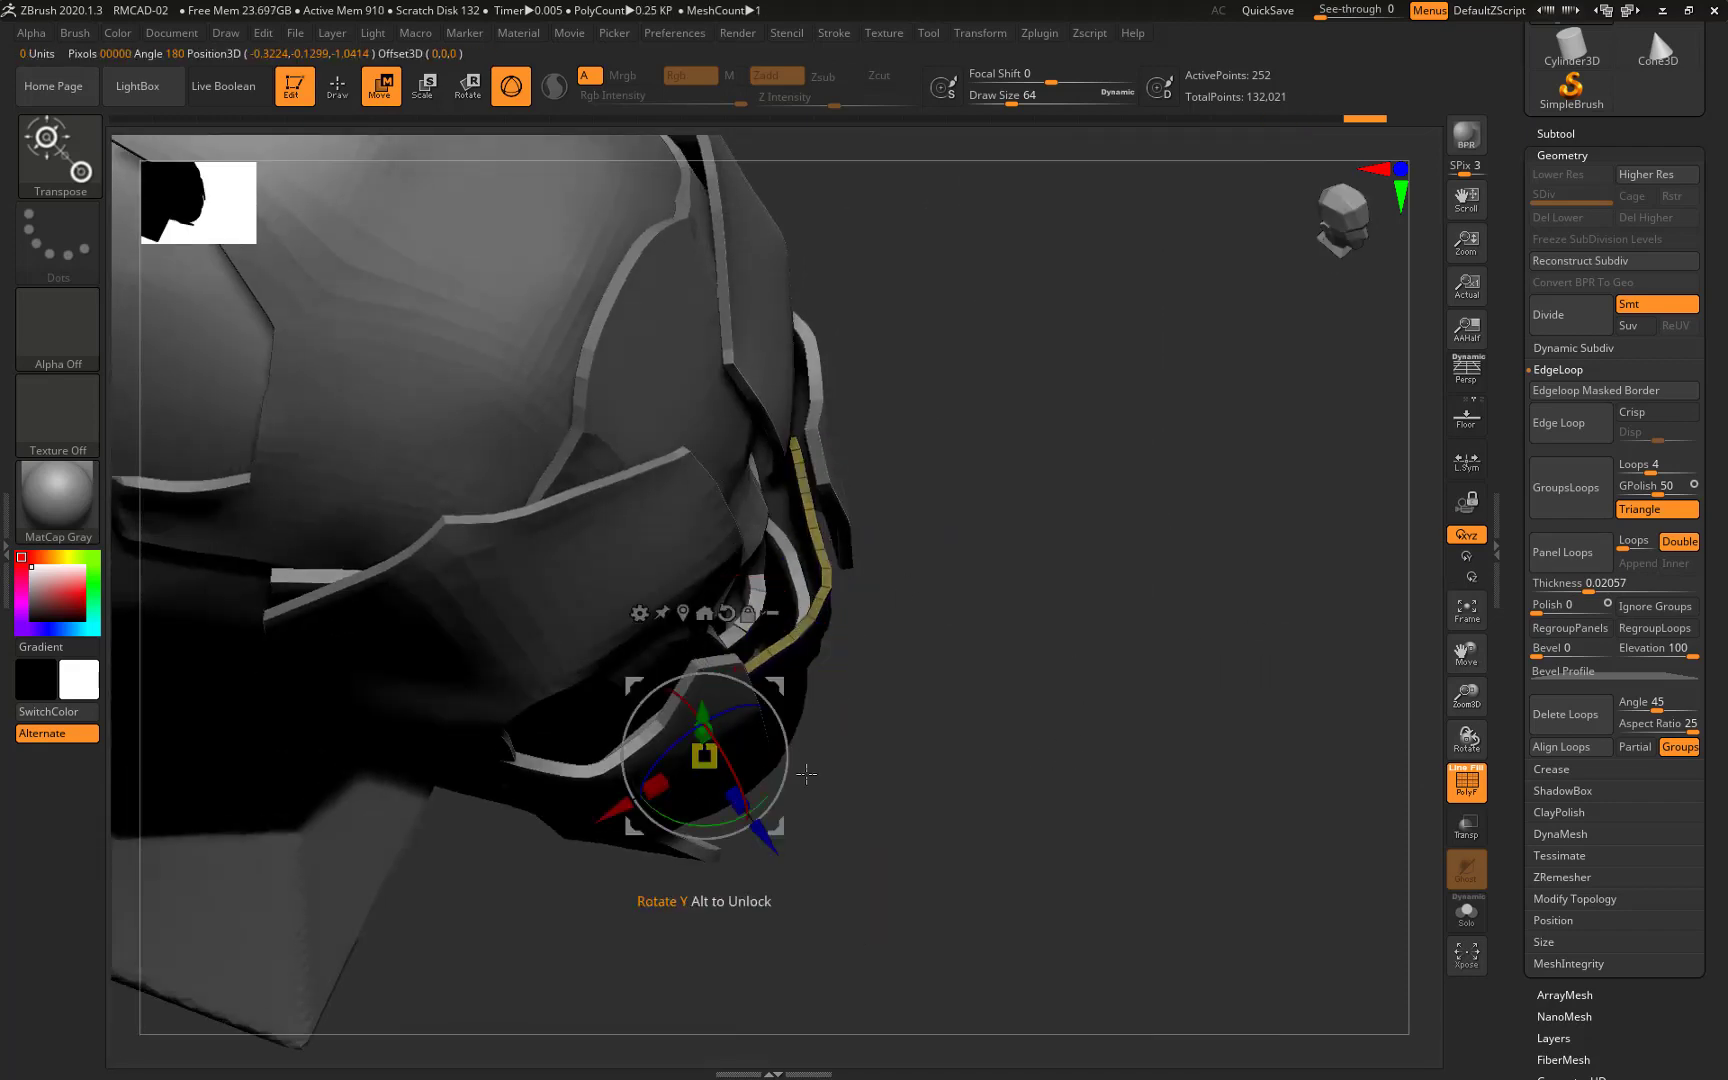
mouse_move(904, 585)
left_mouse_down()
mouse_move(957, 590)
mouse_move(935, 806)
left_mouse_up()
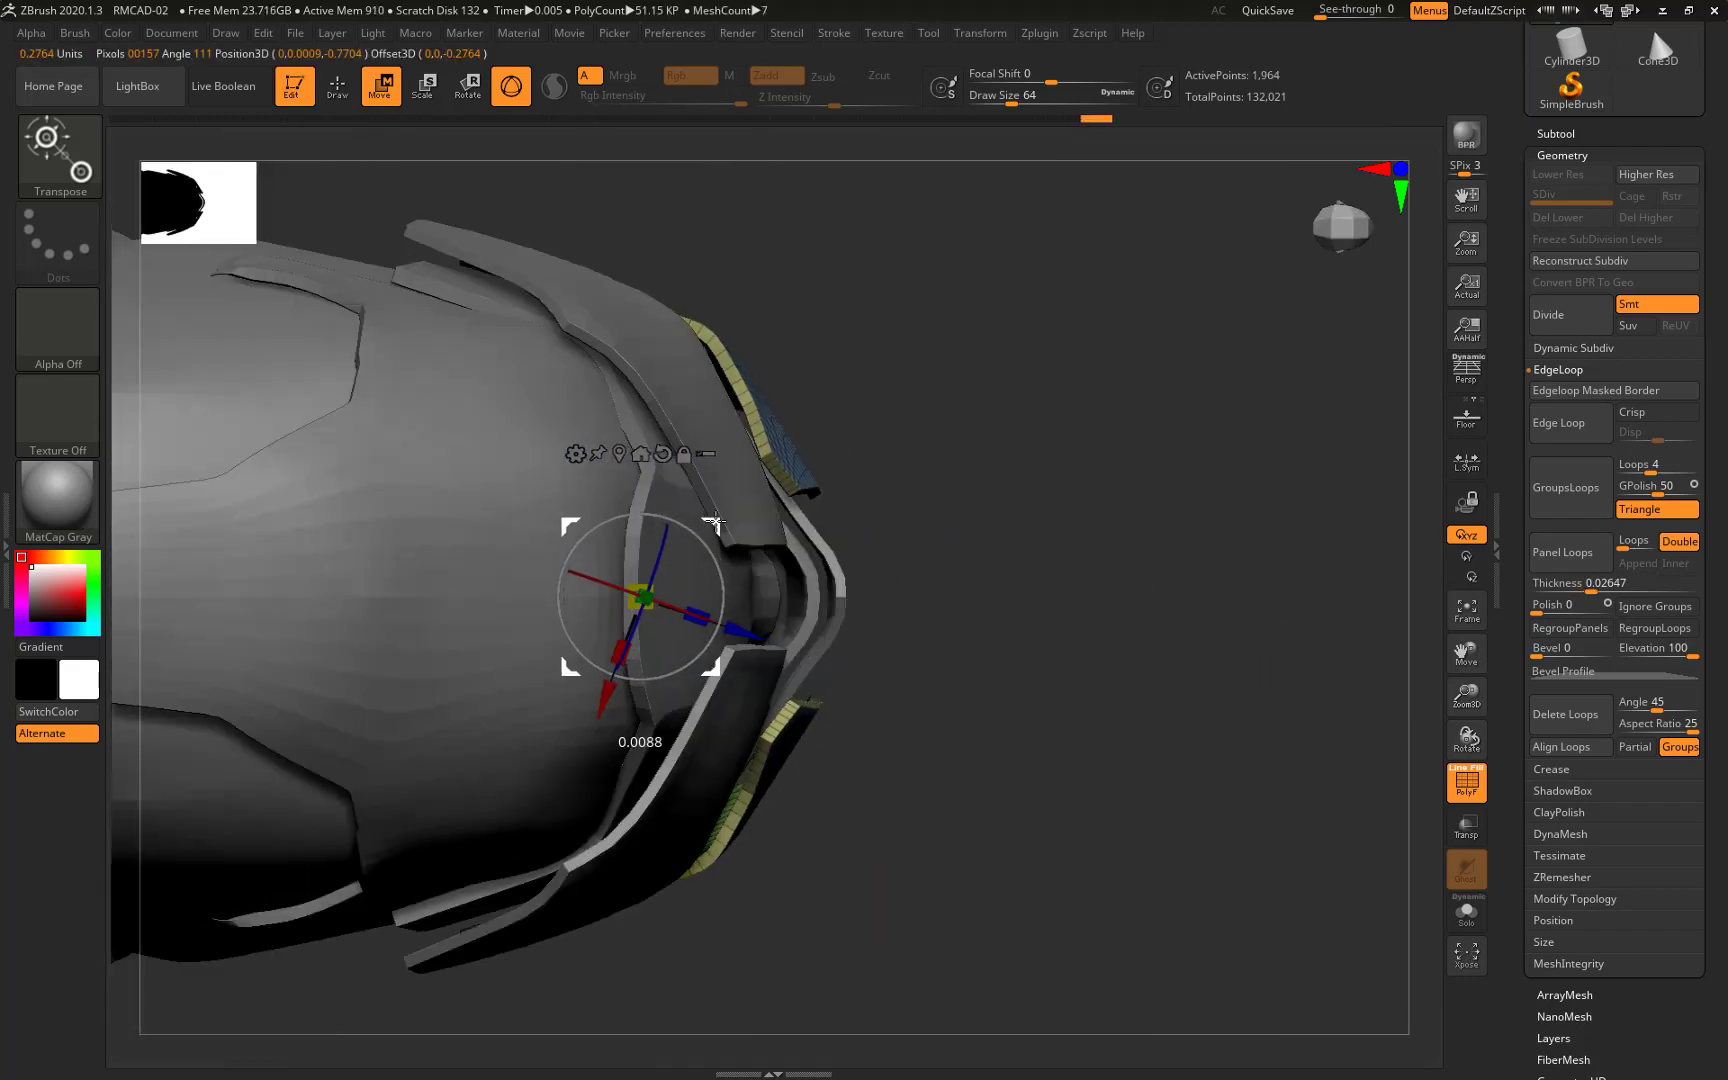
mouse_move(697, 519)
left_mouse_down()
mouse_move(538, 623)
mouse_move(810, 710)
mouse_move(1242, 586)
mouse_move(1034, 594)
mouse_move(765, 393)
left_mouse_up()
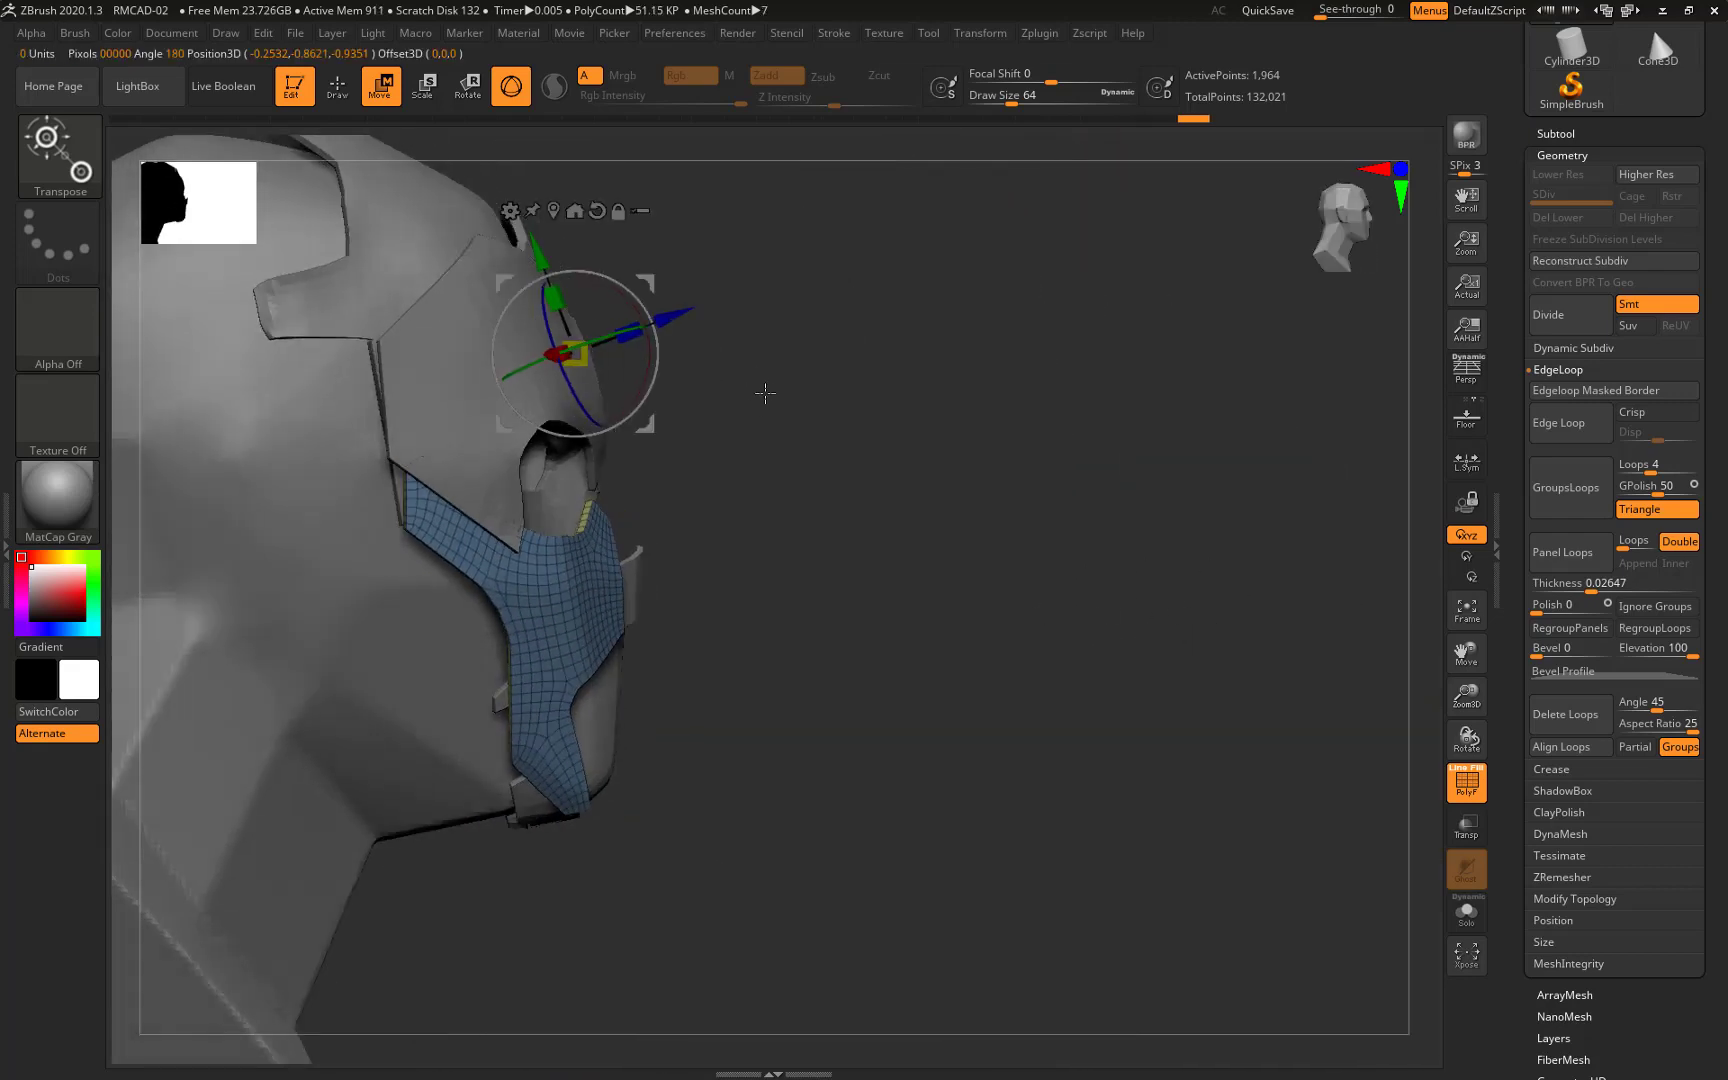
Select the brow plate and Ctrl-drag the gizmo to extrude the eye piece outward
key("ctrl")
left_click(570, 270, "alt")
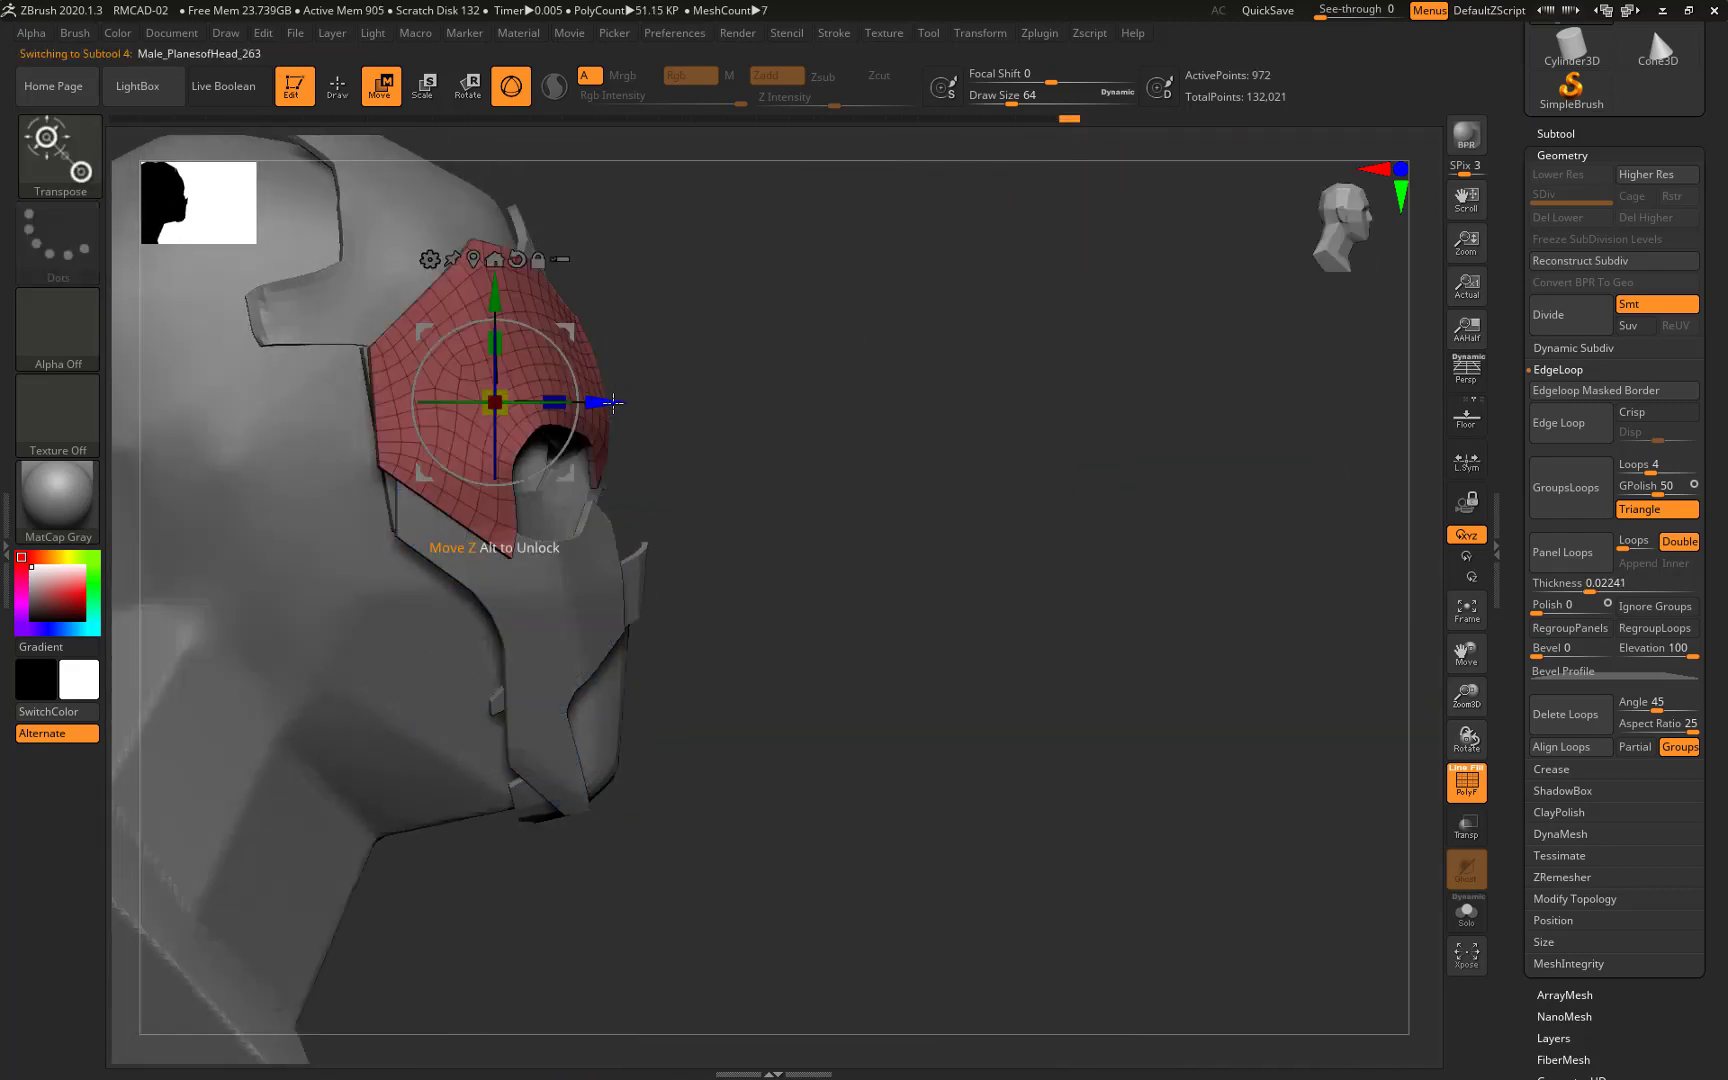
mouse_move(613, 402)
left_mouse_down()
mouse_move(432, 415)
mouse_move(1111, 490)
mouse_move(926, 528)
left_mouse_up()
left_click(555, 560, "alt")
mouse_move(555, 560)
left_mouse_down()
mouse_move(768, 440)
mouse_move(1119, 552)
mouse_move(1080, 667)
mouse_move(1066, 543)
mouse_move(1061, 602)
mouse_move(987, 609)
mouse_move(1091, 474)
mouse_move(1021, 495)
mouse_move(1053, 698)
mouse_move(1120, 700)
left_mouse_up()
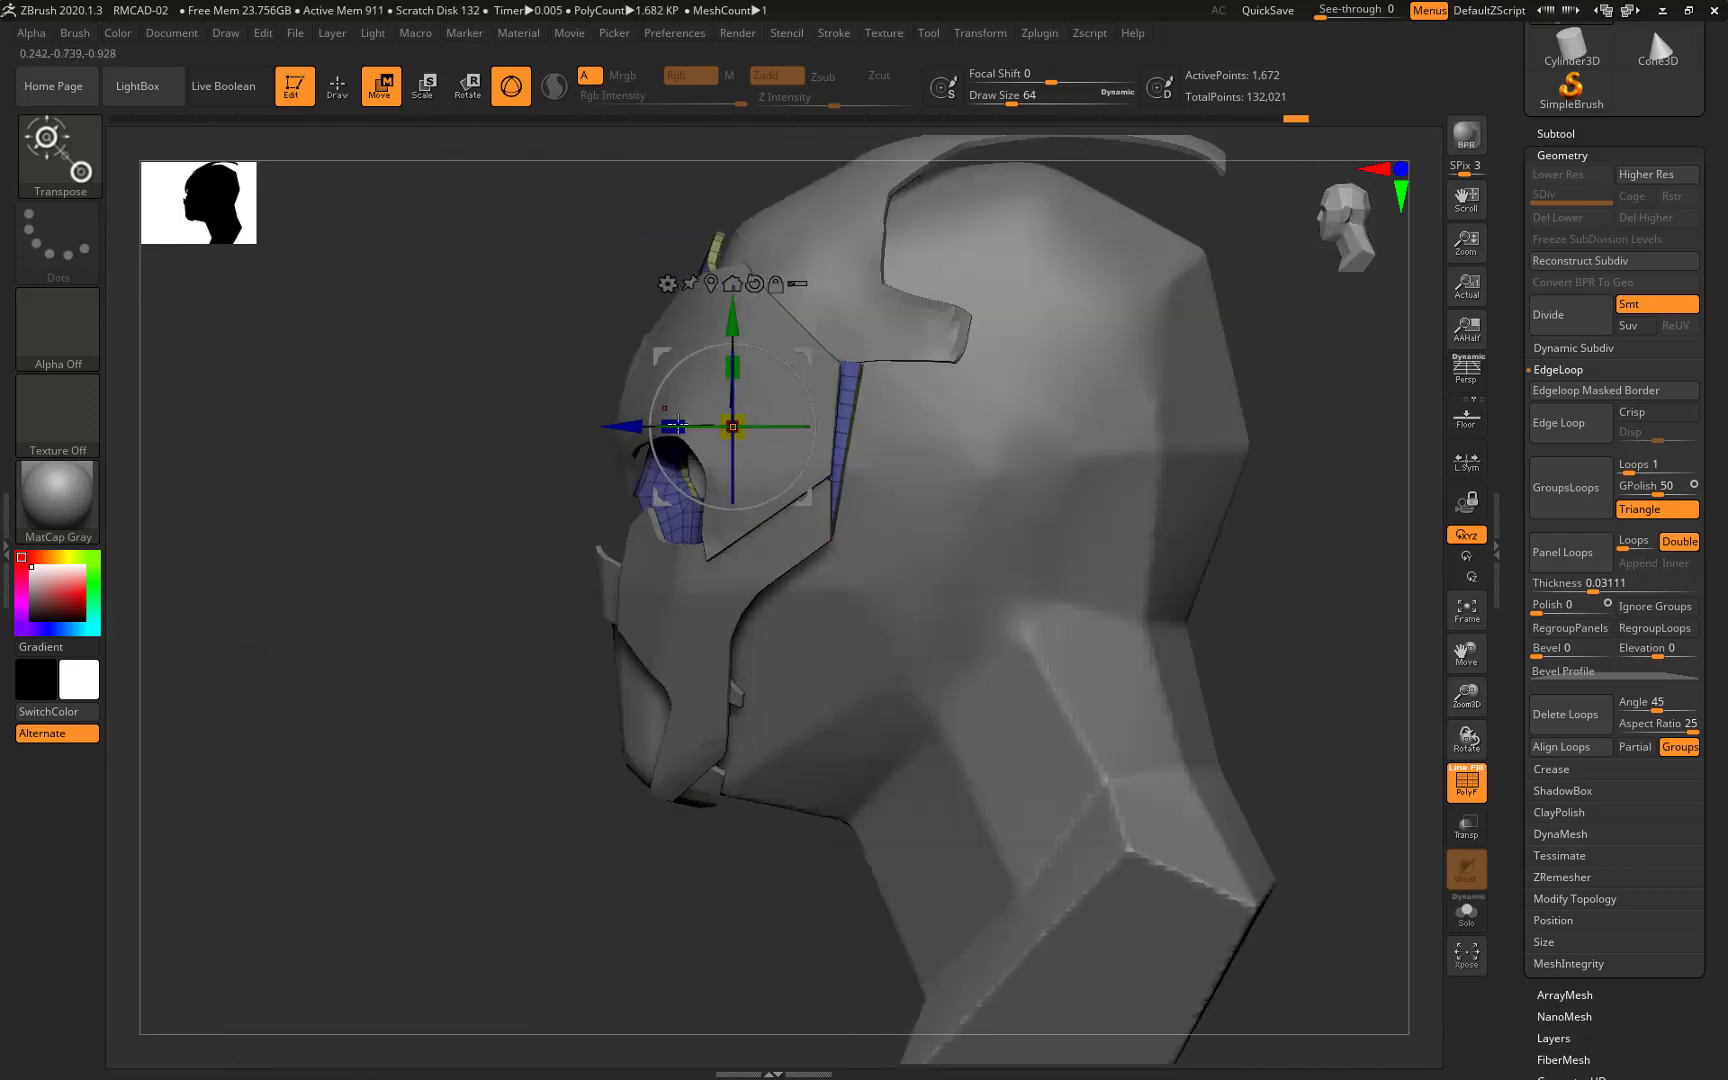
left_click_drag(677, 424, 640, 424, "ctrl")
mouse_move(900, 600)
left_mouse_down()
mouse_move(1011, 540)
mouse_move(833, 408)
mouse_move(900, 560)
mouse_move(975, 606)
left_mouse_up()
left_click(1575, 899)
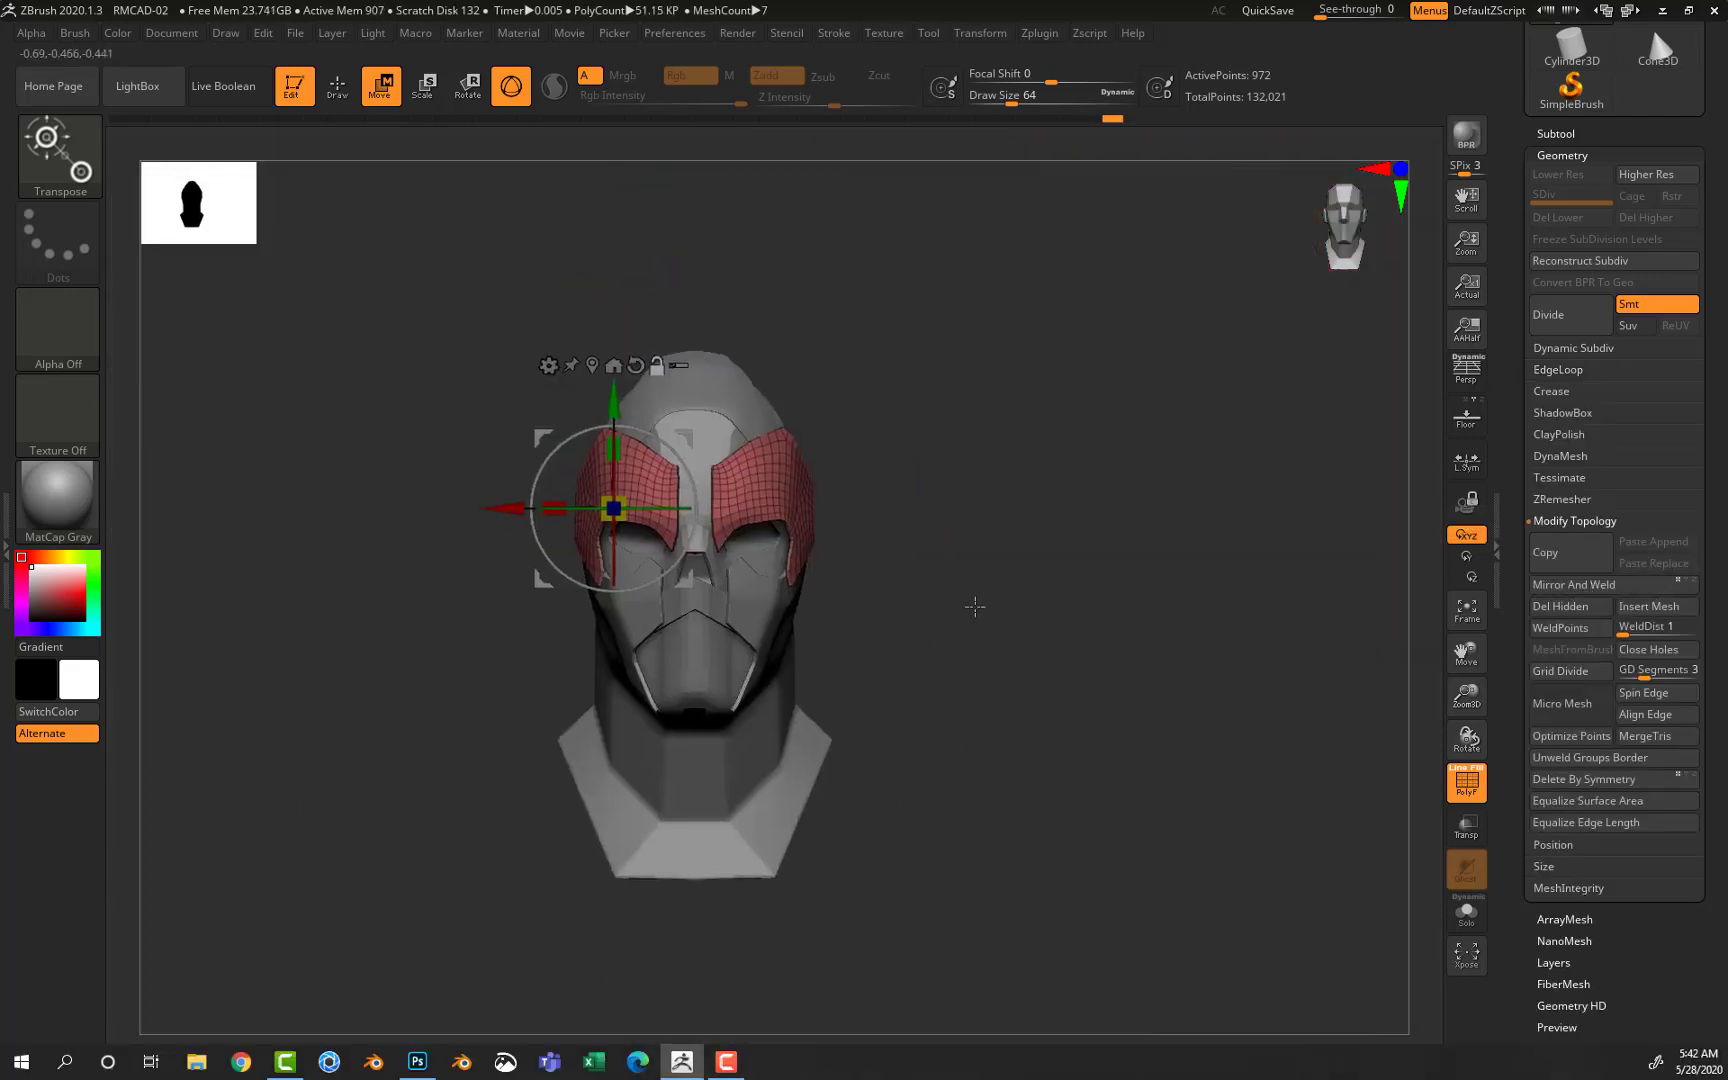
key("q")
mouse_move(1148, 737)
left_mouse_down()
mouse_move(1041, 667)
mouse_move(933, 656)
mouse_move(999, 667)
mouse_move(869, 695)
left_mouse_up()
Save the project as RMCAD-03
key("ctrl+s")
key("Return")
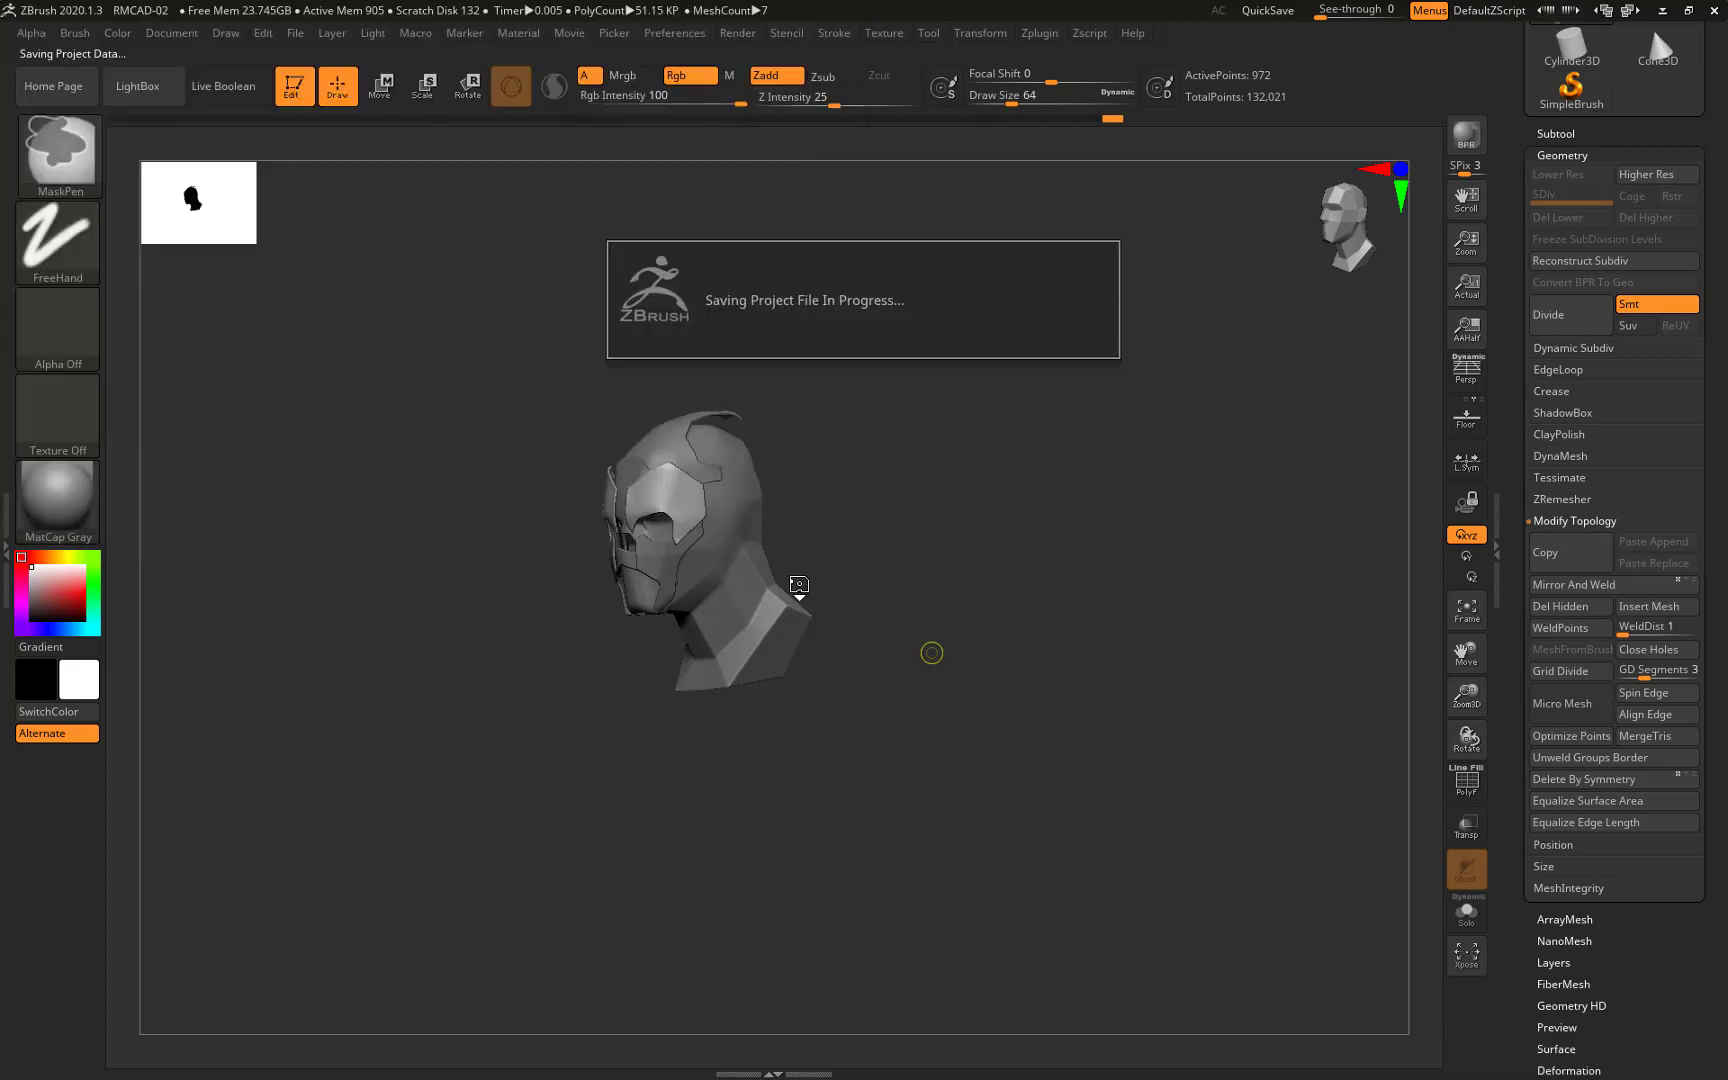
mouse_move(879, 559)
left_mouse_down()
mouse_move(887, 579)
mouse_move(868, 540)
mouse_move(746, 572)
left_mouse_up()
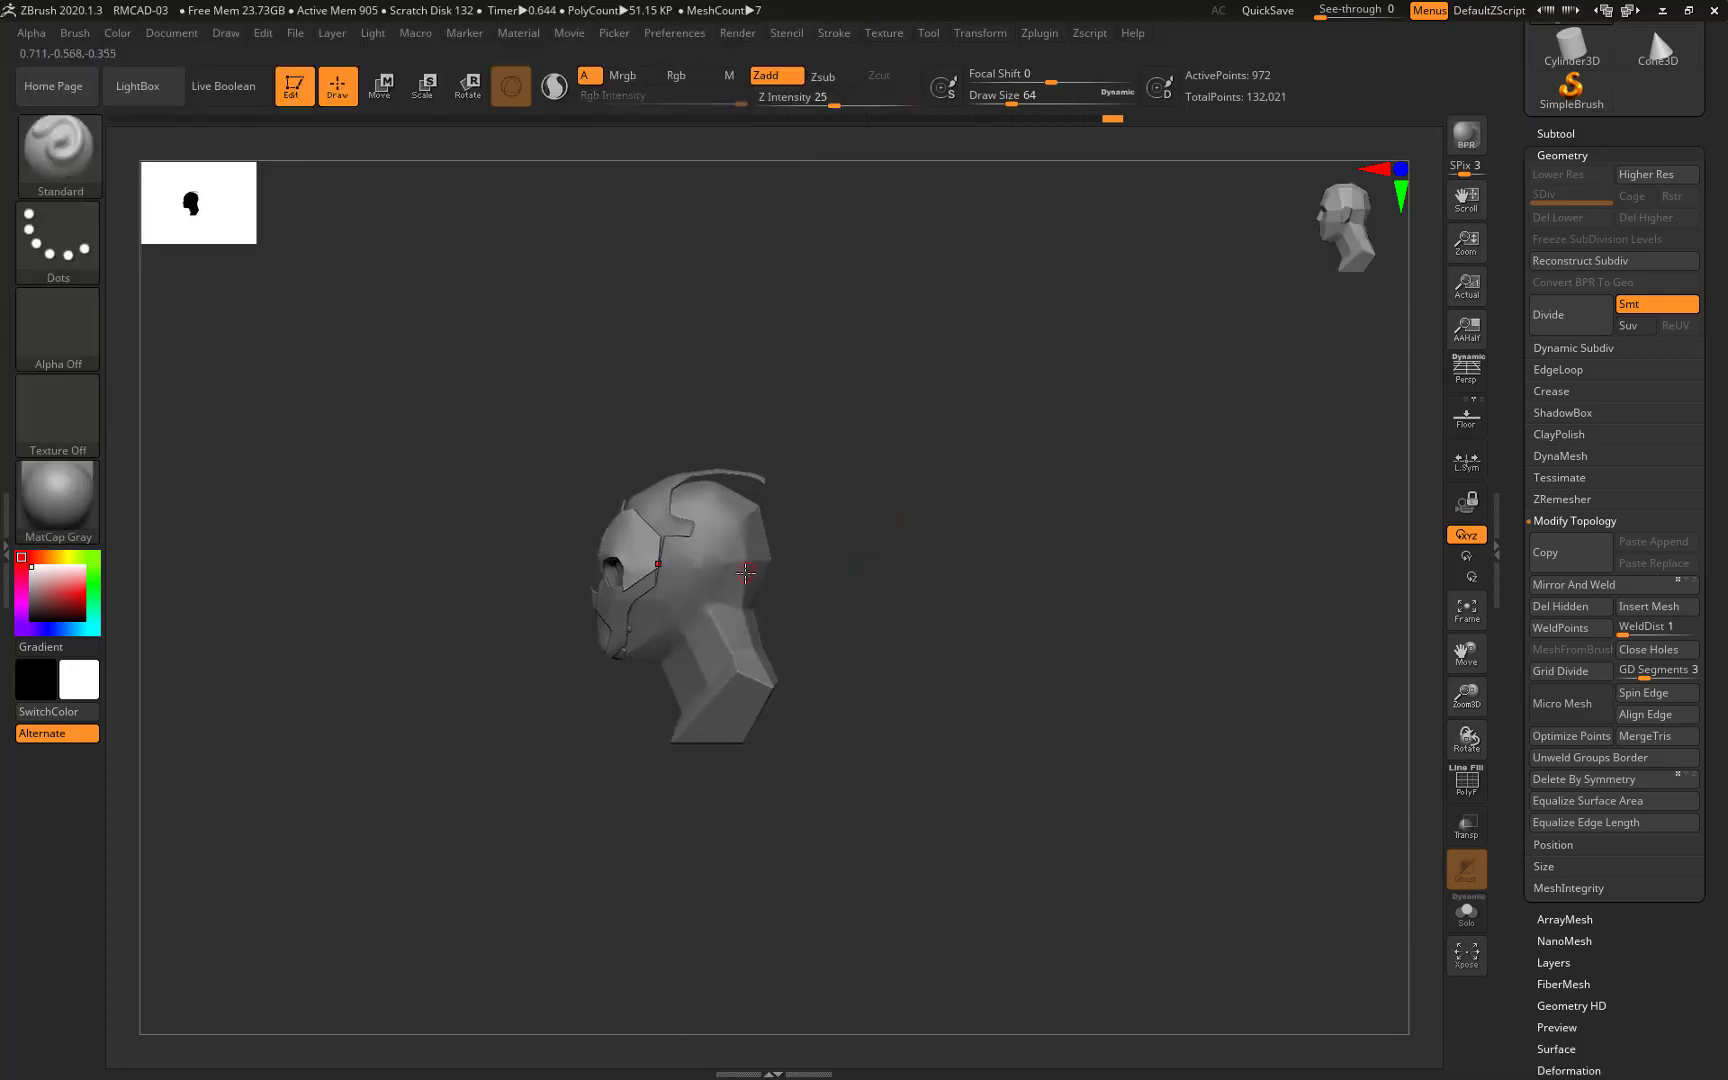
Move the Male_PlanesofHead_260 subtool up to third place in the subtool list
left_click(1466, 911)
key("shift+f")
left_click(1556, 133)
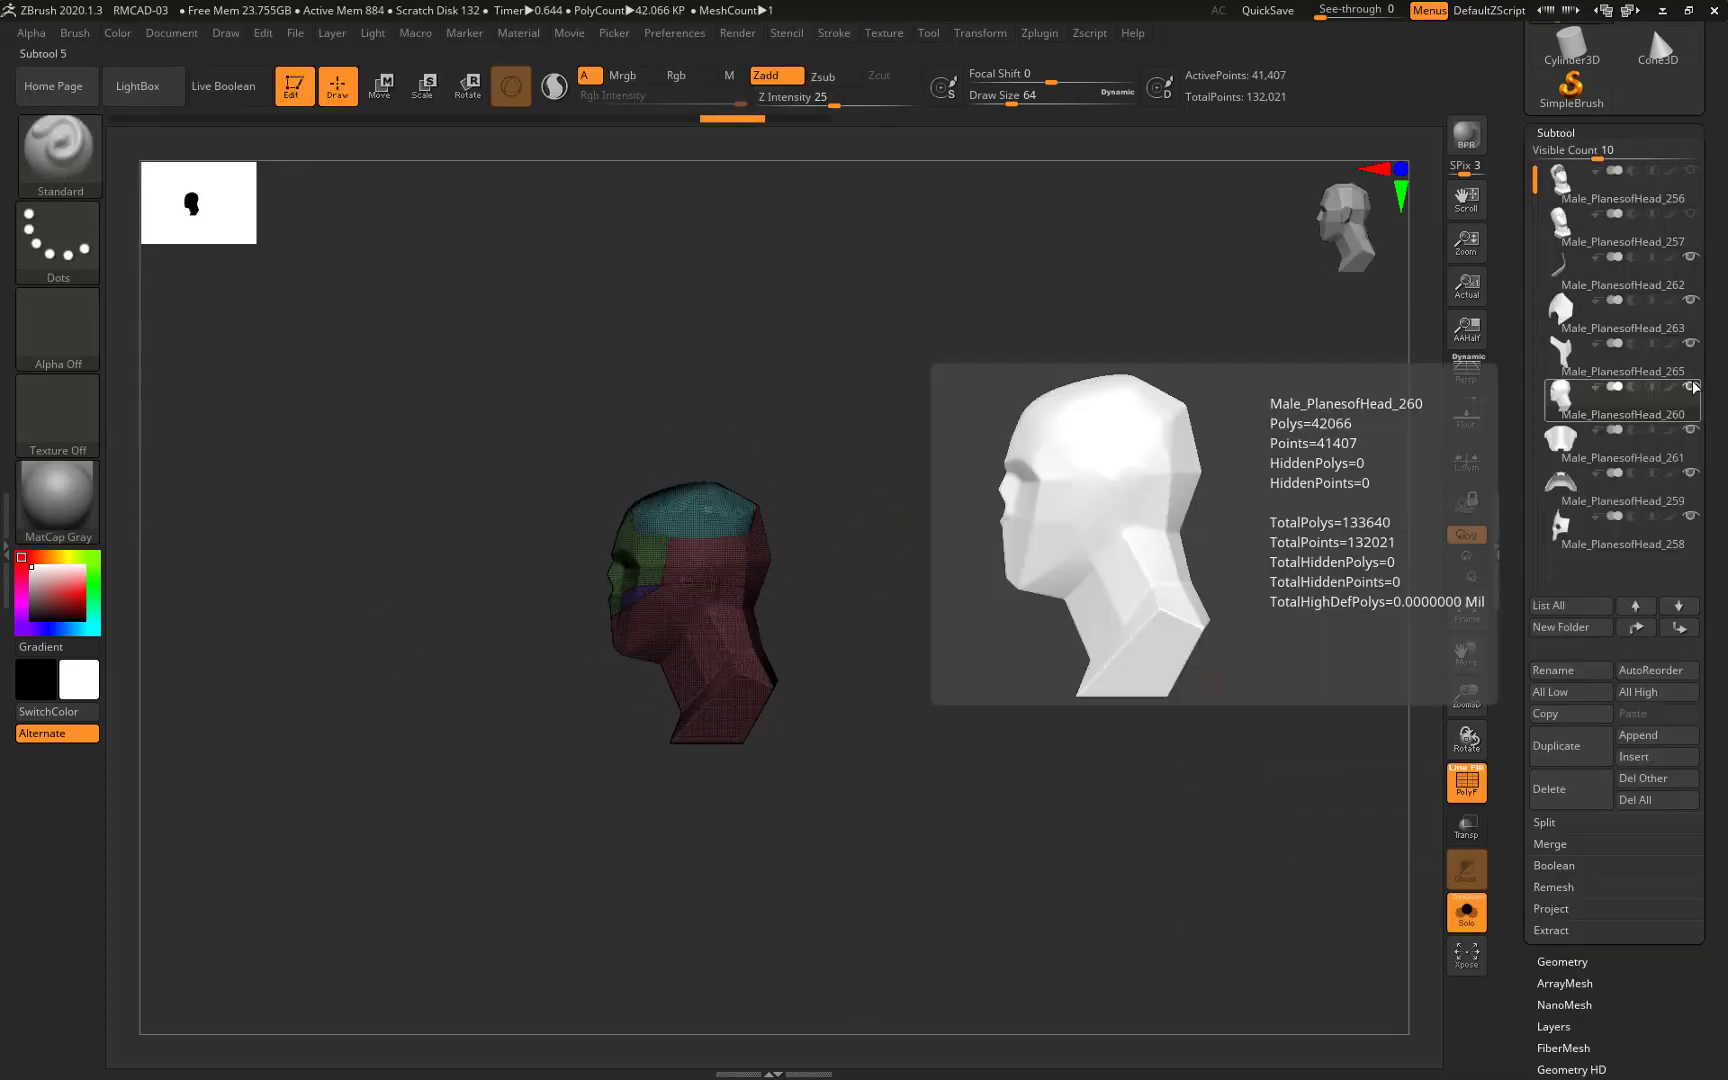
left_click(1562, 265)
left_click(1600, 400)
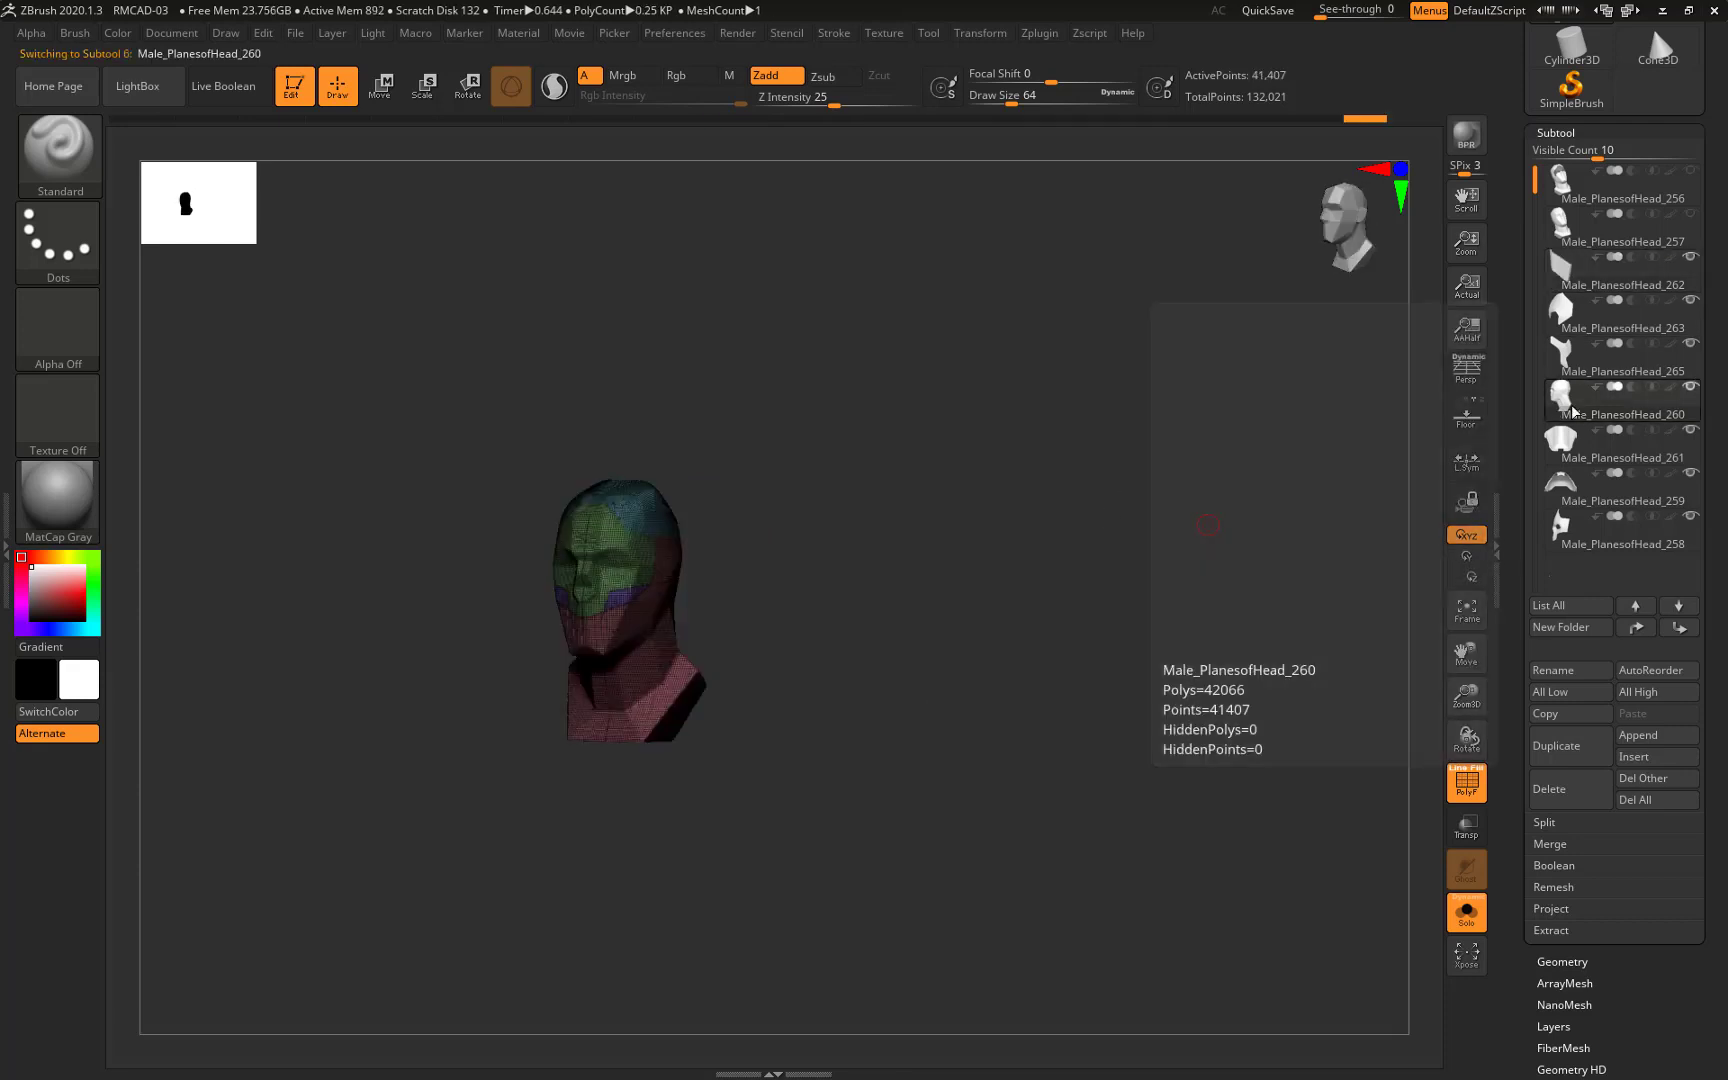
left_click(1636, 627)
left_click(1636, 627)
left_click(1636, 627)
key("shift+f")
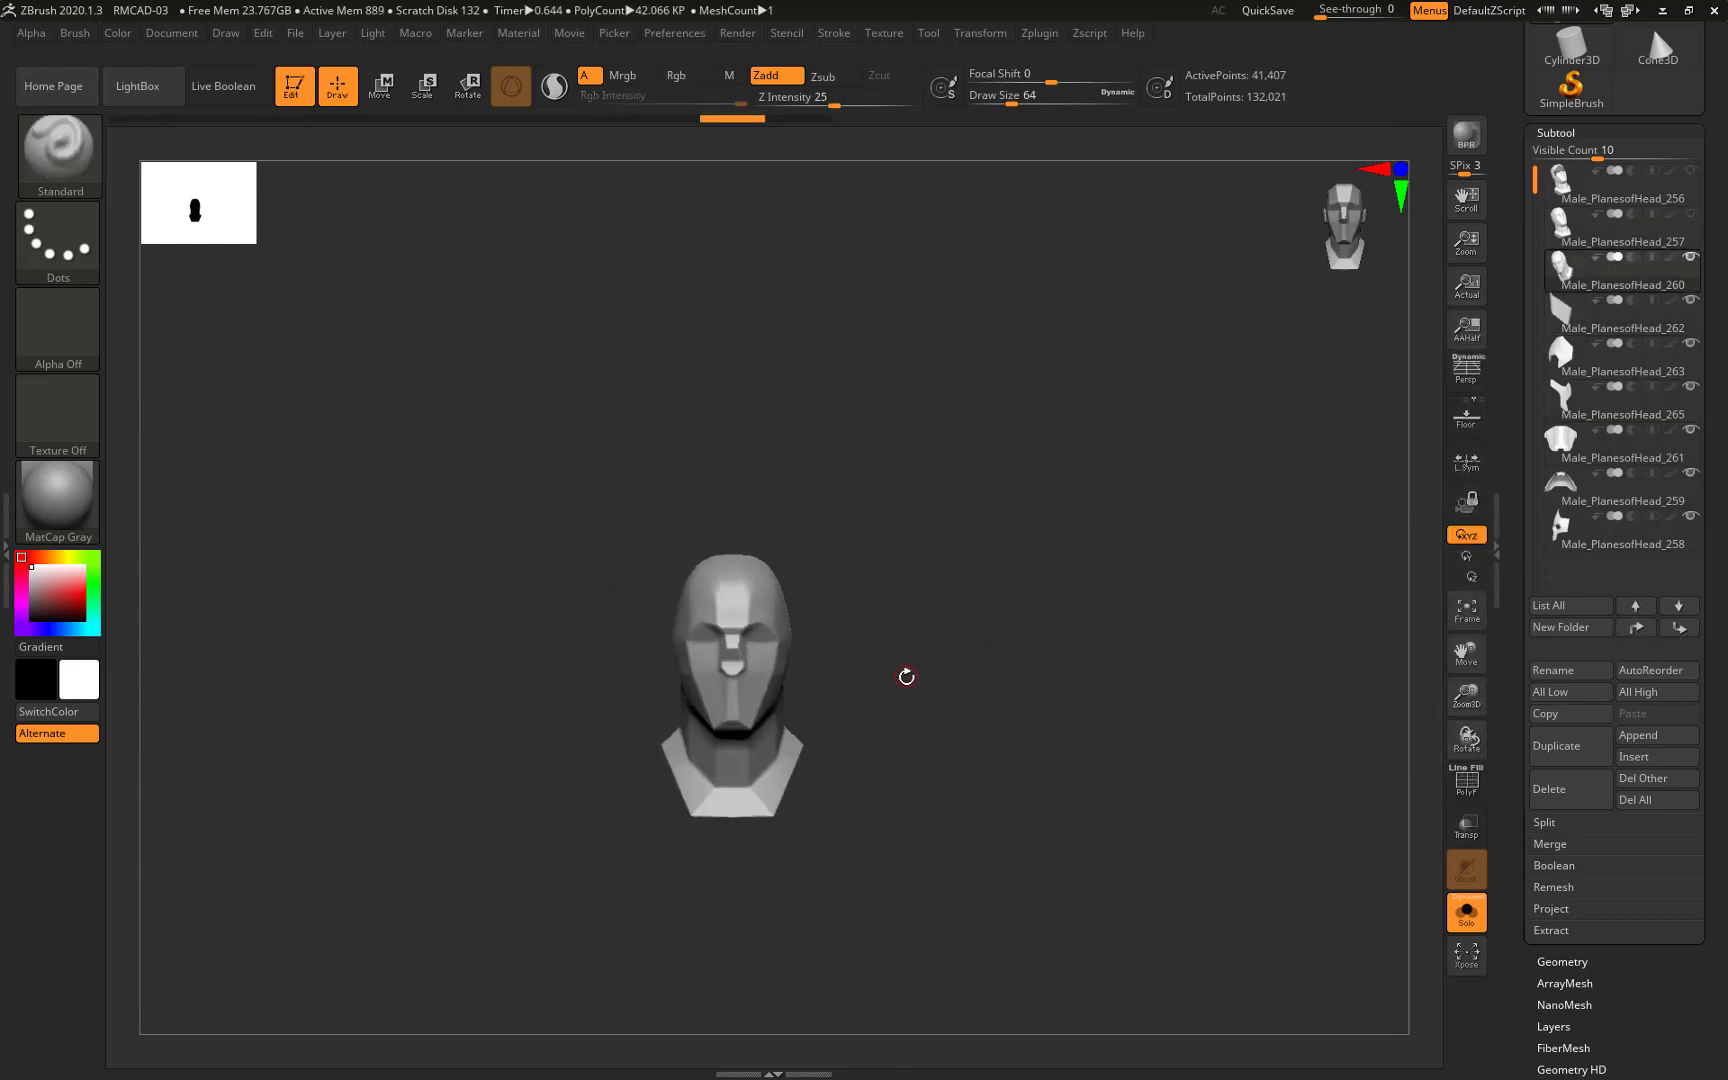
Duplicate the head subtool and show the copy solo with polygroup colours
mouse_move(906, 675)
left_mouse_down()
mouse_move(1029, 751)
mouse_move(1041, 625)
mouse_move(1010, 710)
mouse_move(977, 732)
mouse_move(1049, 698)
mouse_move(1045, 725)
mouse_move(1068, 721)
mouse_move(1038, 736)
mouse_move(997, 657)
left_mouse_up()
key("shift+f")
key("ctrl+shift+d")
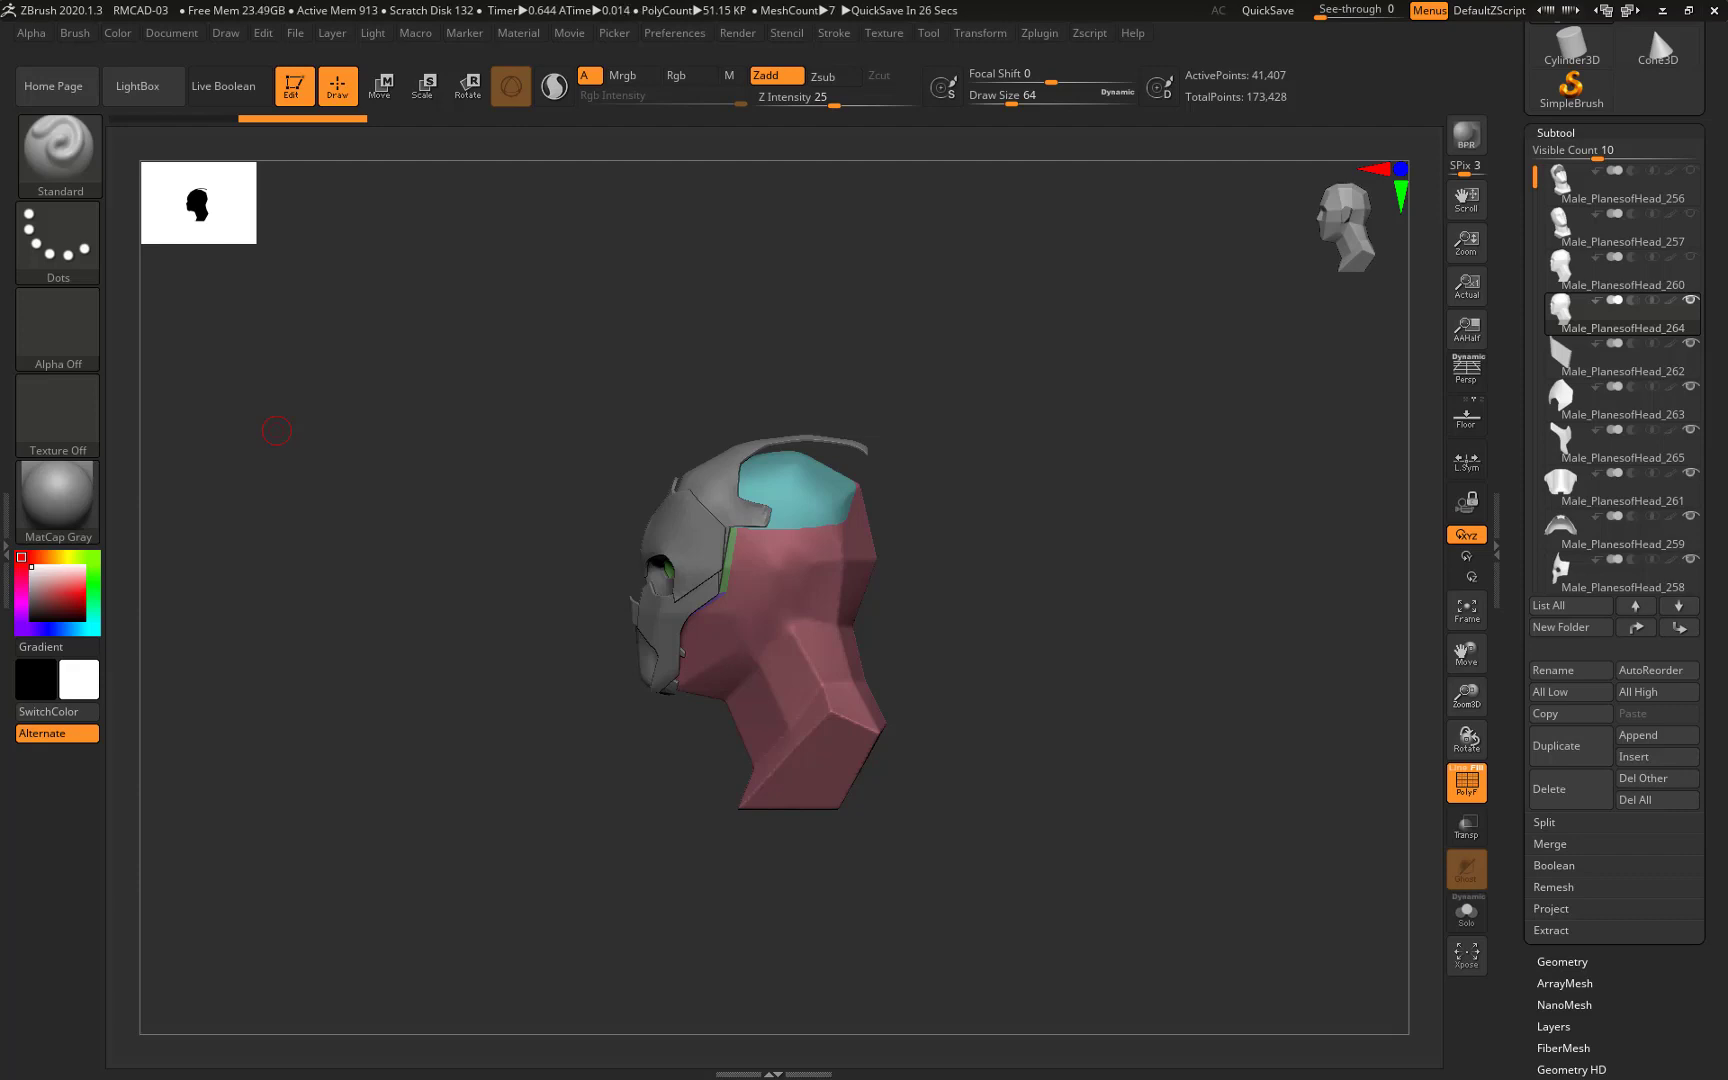
mouse_move(276, 430)
left_mouse_down()
mouse_move(937, 663)
mouse_move(1115, 780)
left_mouse_up()
left_click(1466, 912)
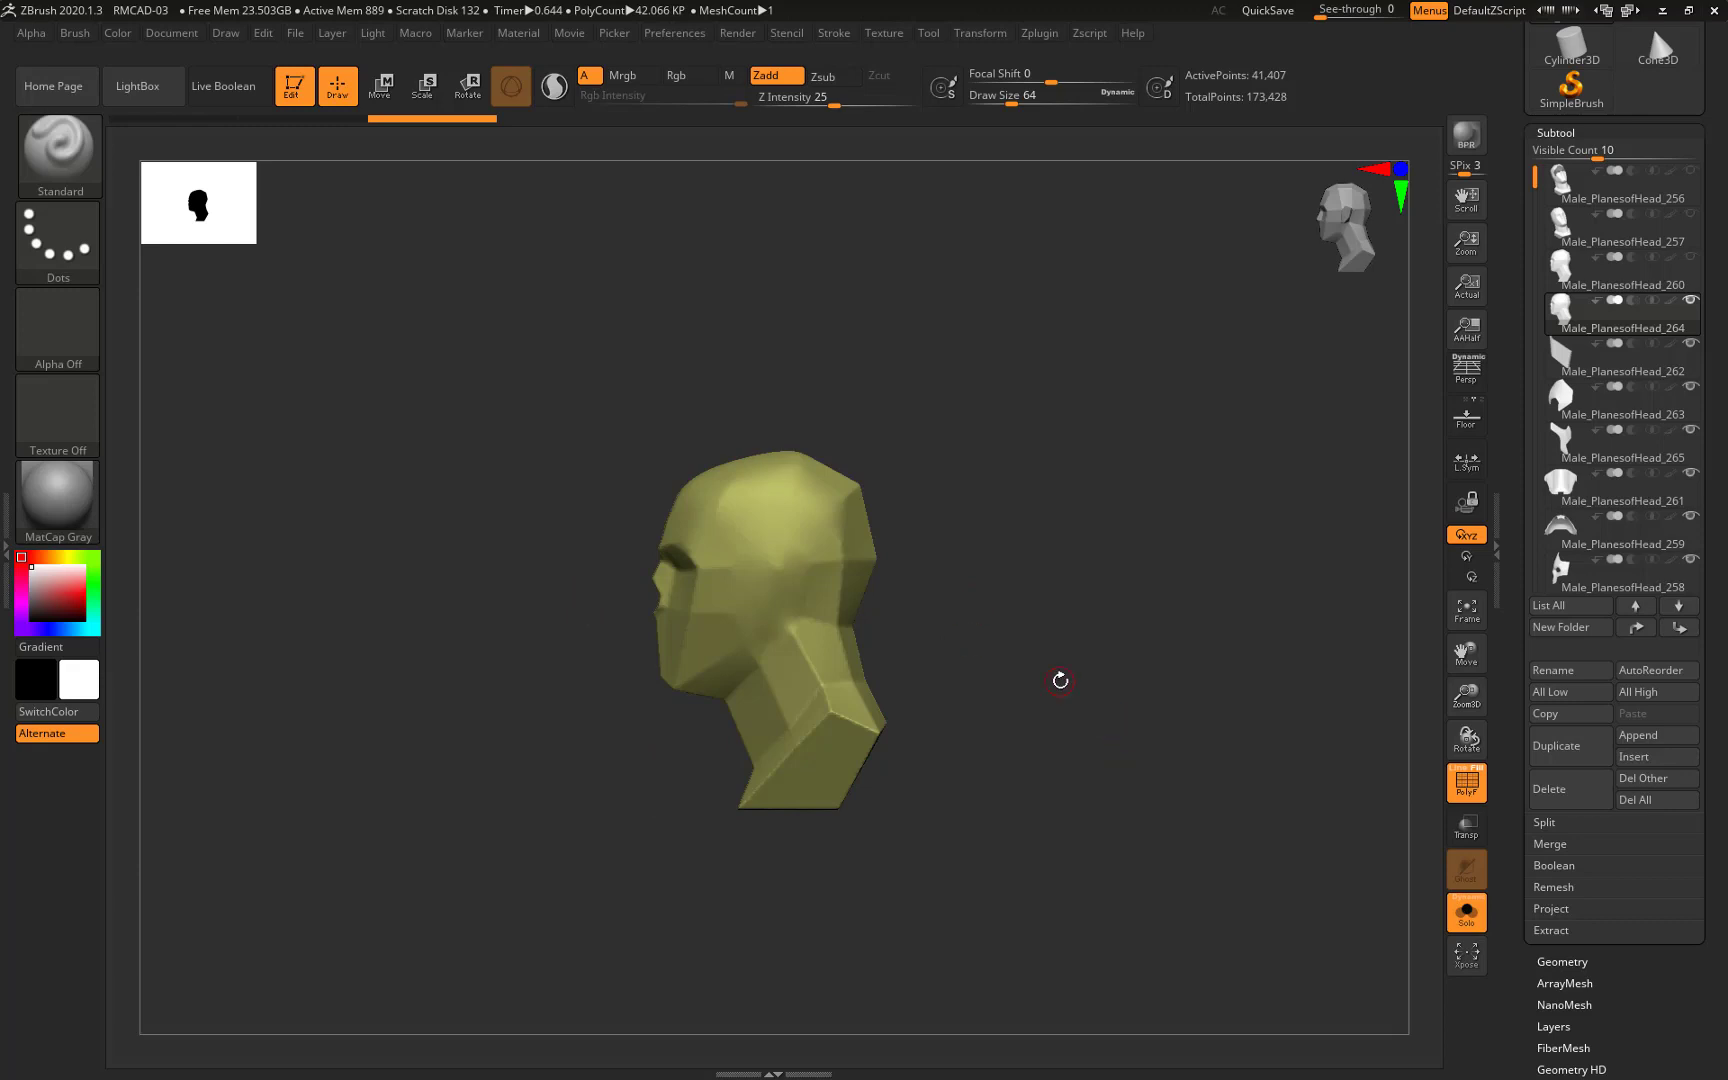
Slice the upper head into front and rear polygroups and isolate the rear cap
left_click_drag(959, 595, 978, 640, "alt")
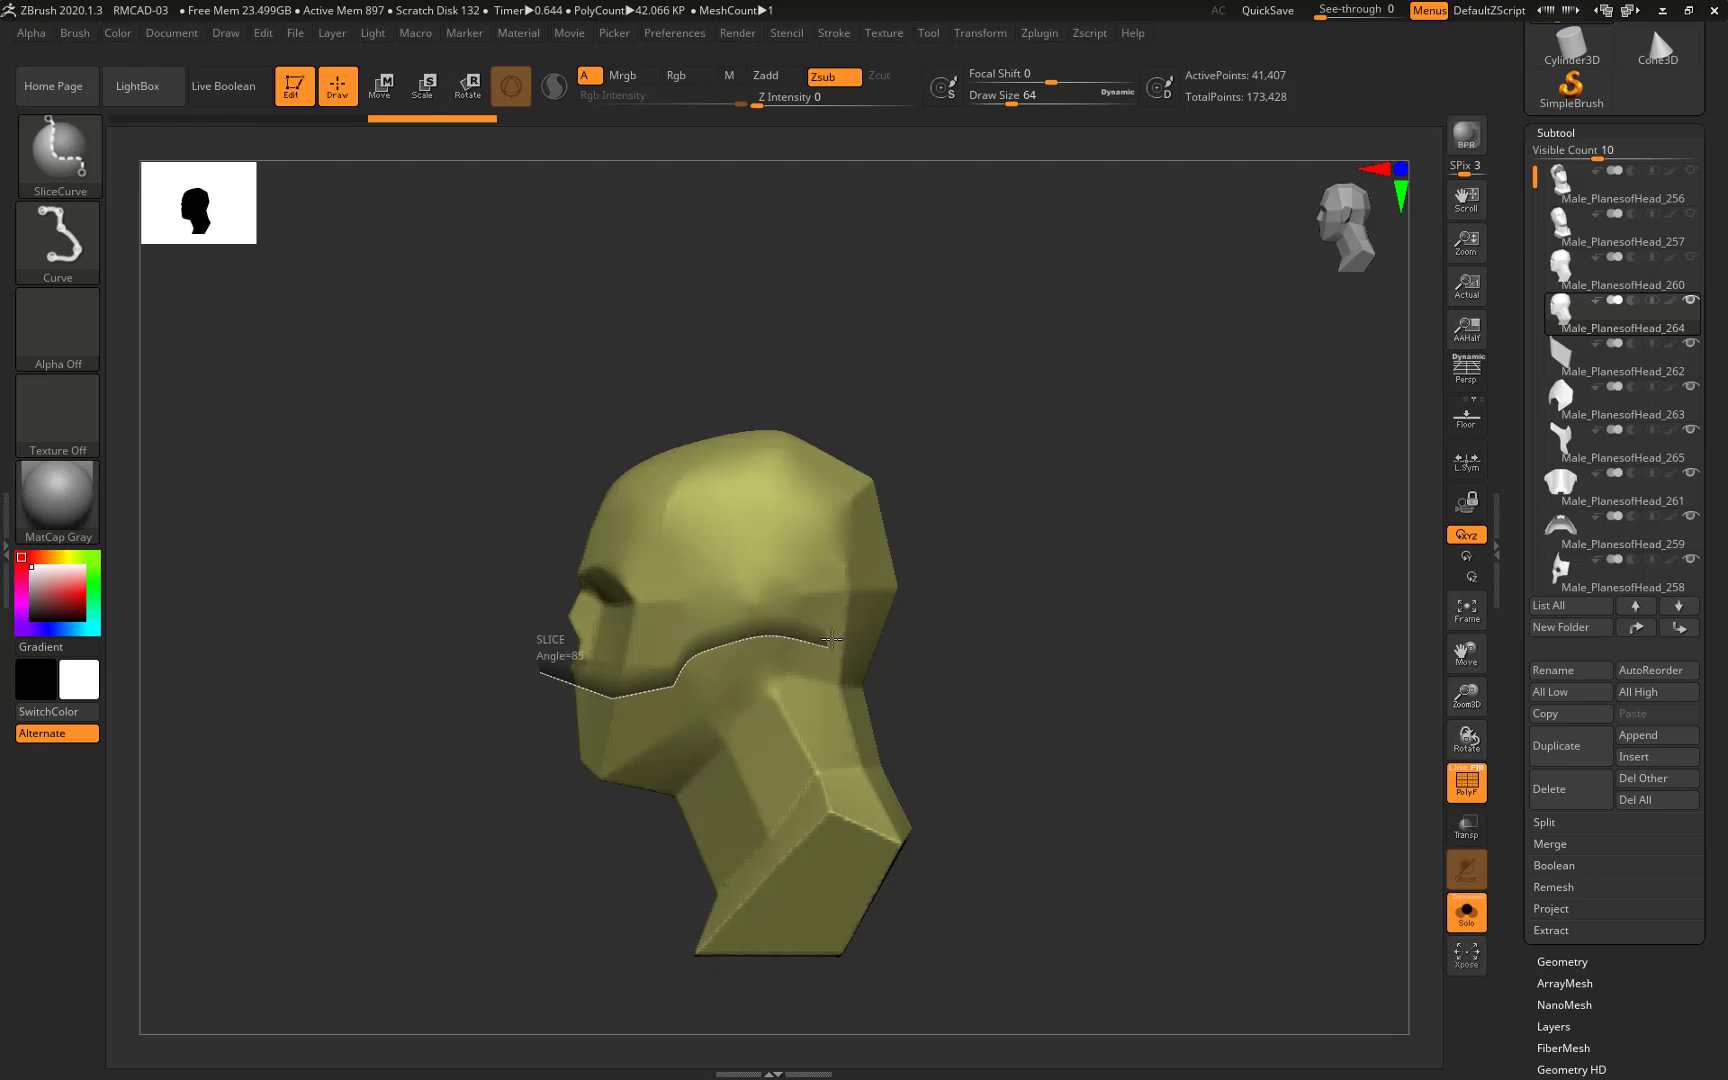
left_click_drag(921, 650, 886, 676, "ctrl+shift")
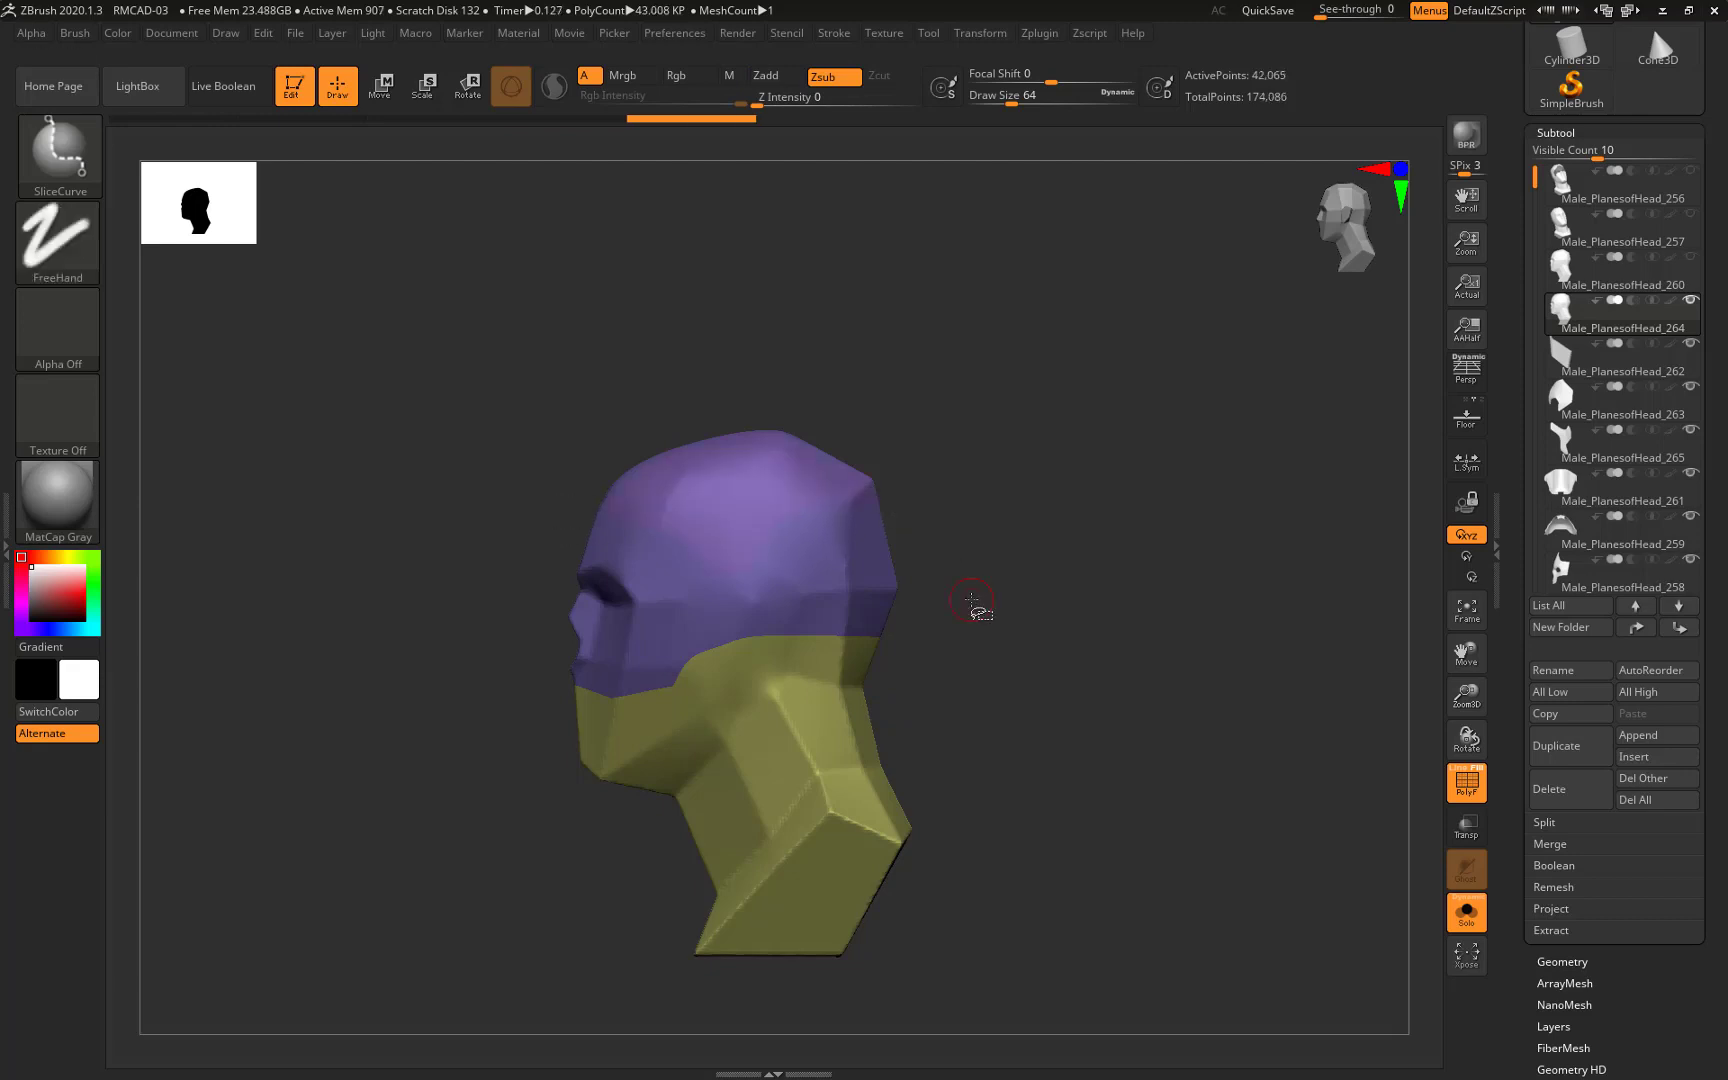
left_click_drag(972, 600, 959, 648, "shift")
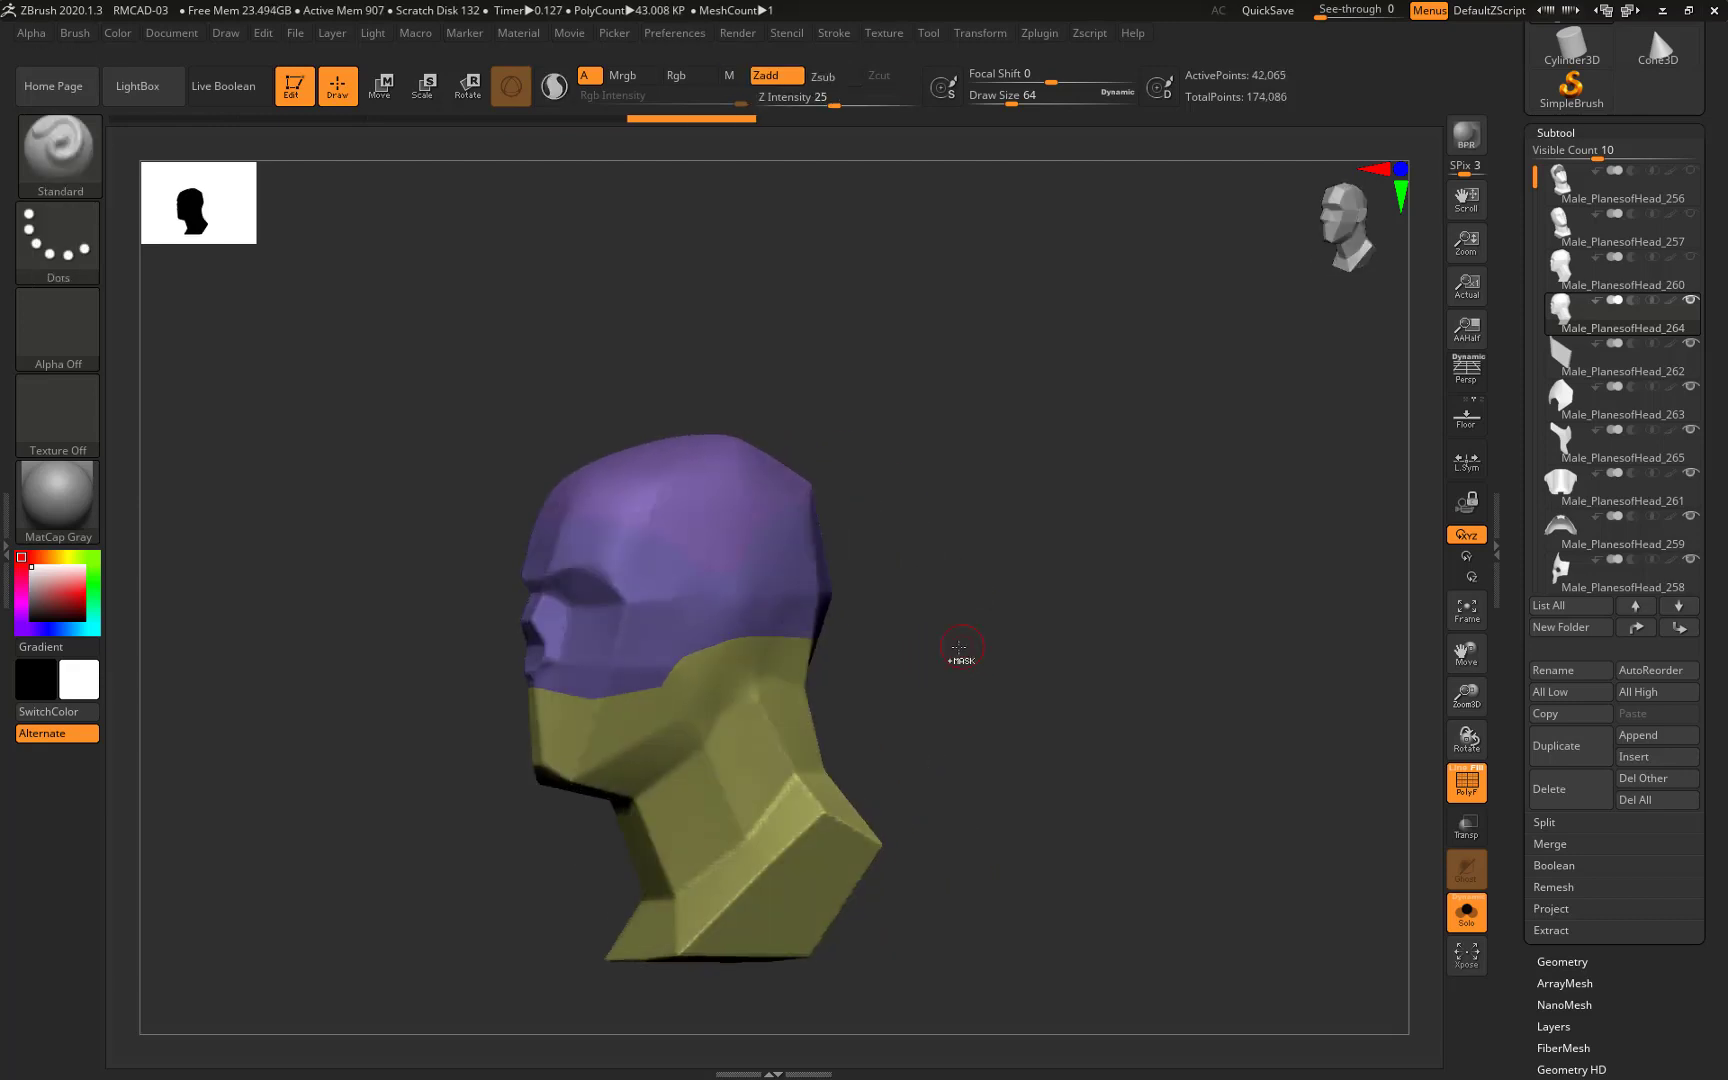
left_click_drag(755, 403, 989, 589)
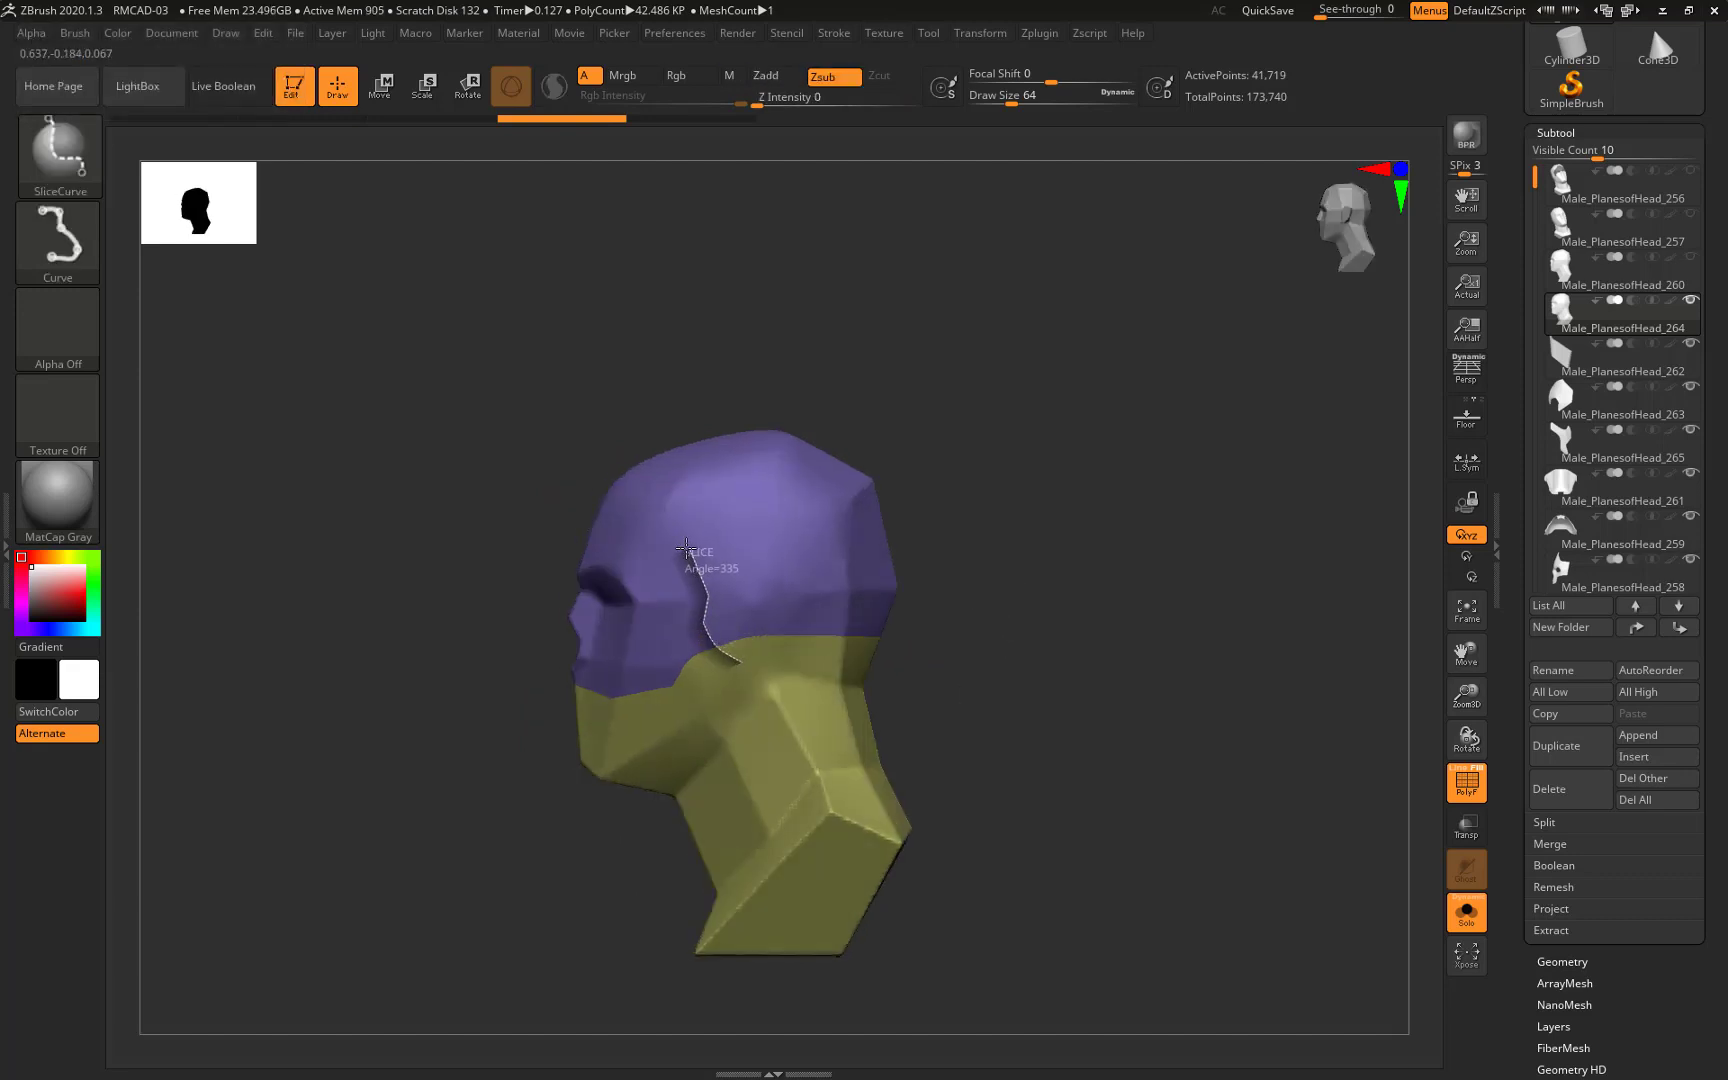
left_click_drag(773, 460, 773, 460, "ctrl+shift")
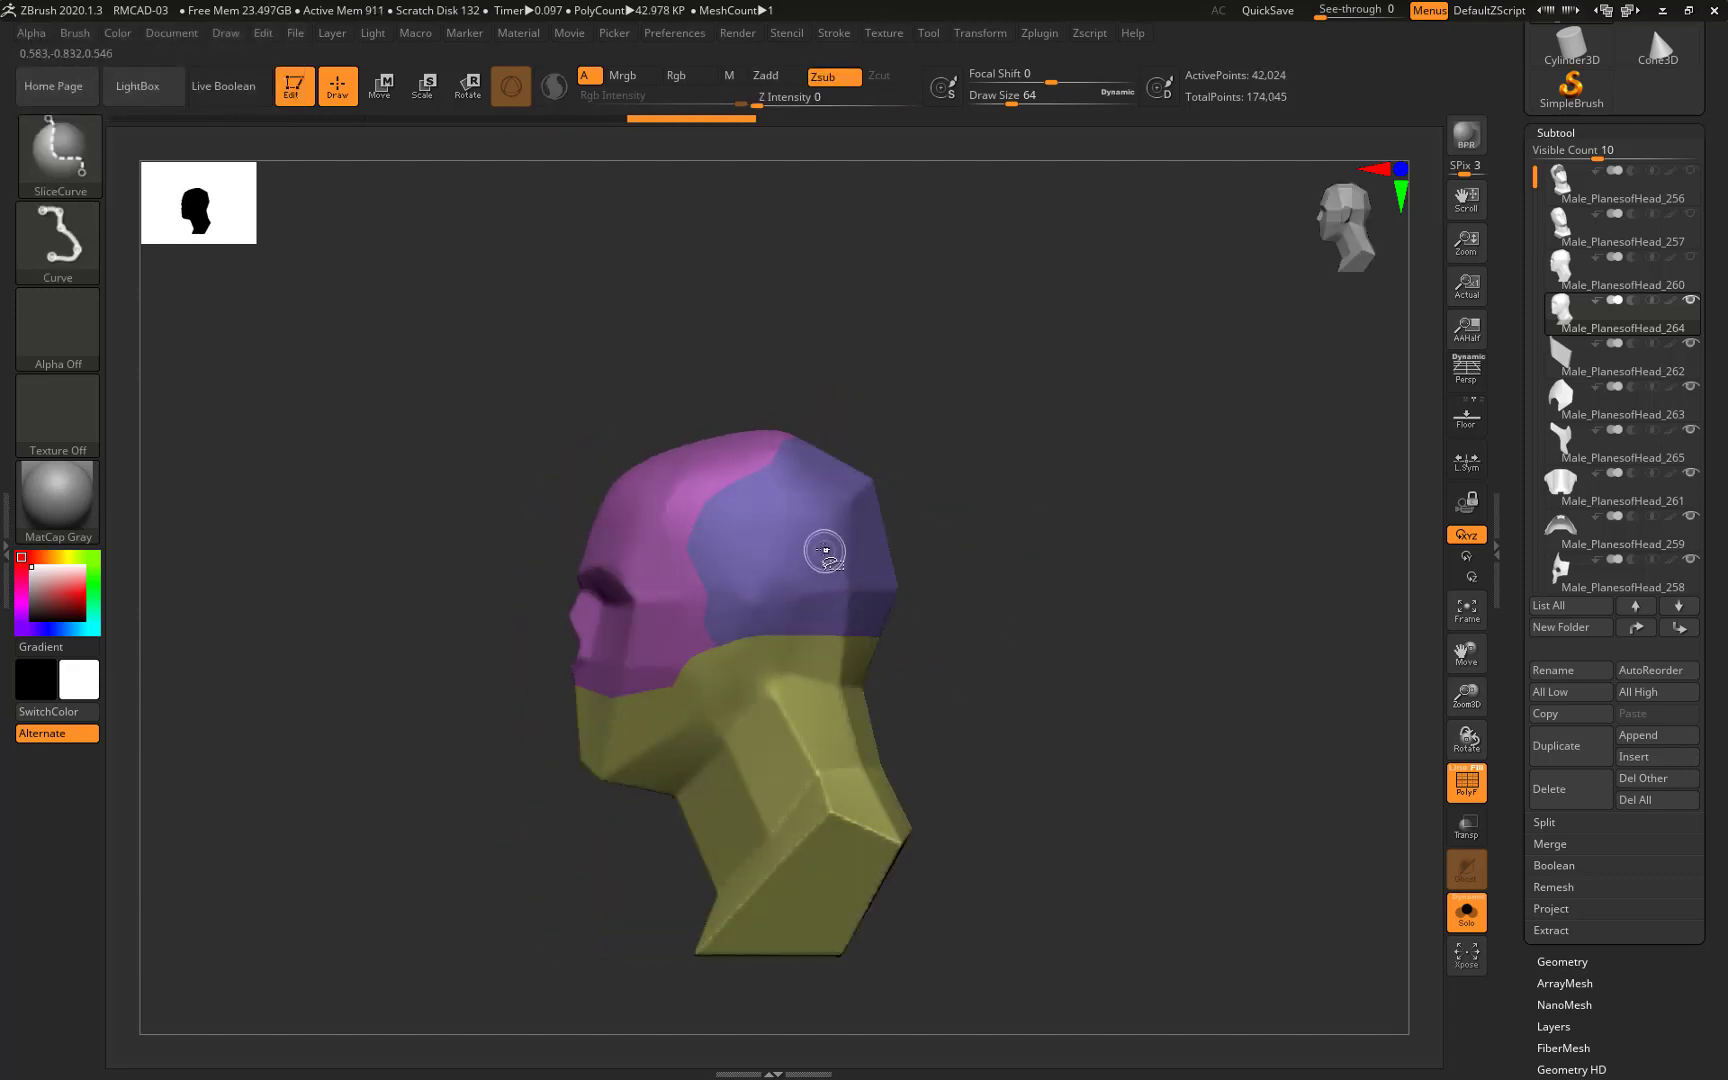
left_click(821, 548, "ctrl+shift")
left_click(1553, 964)
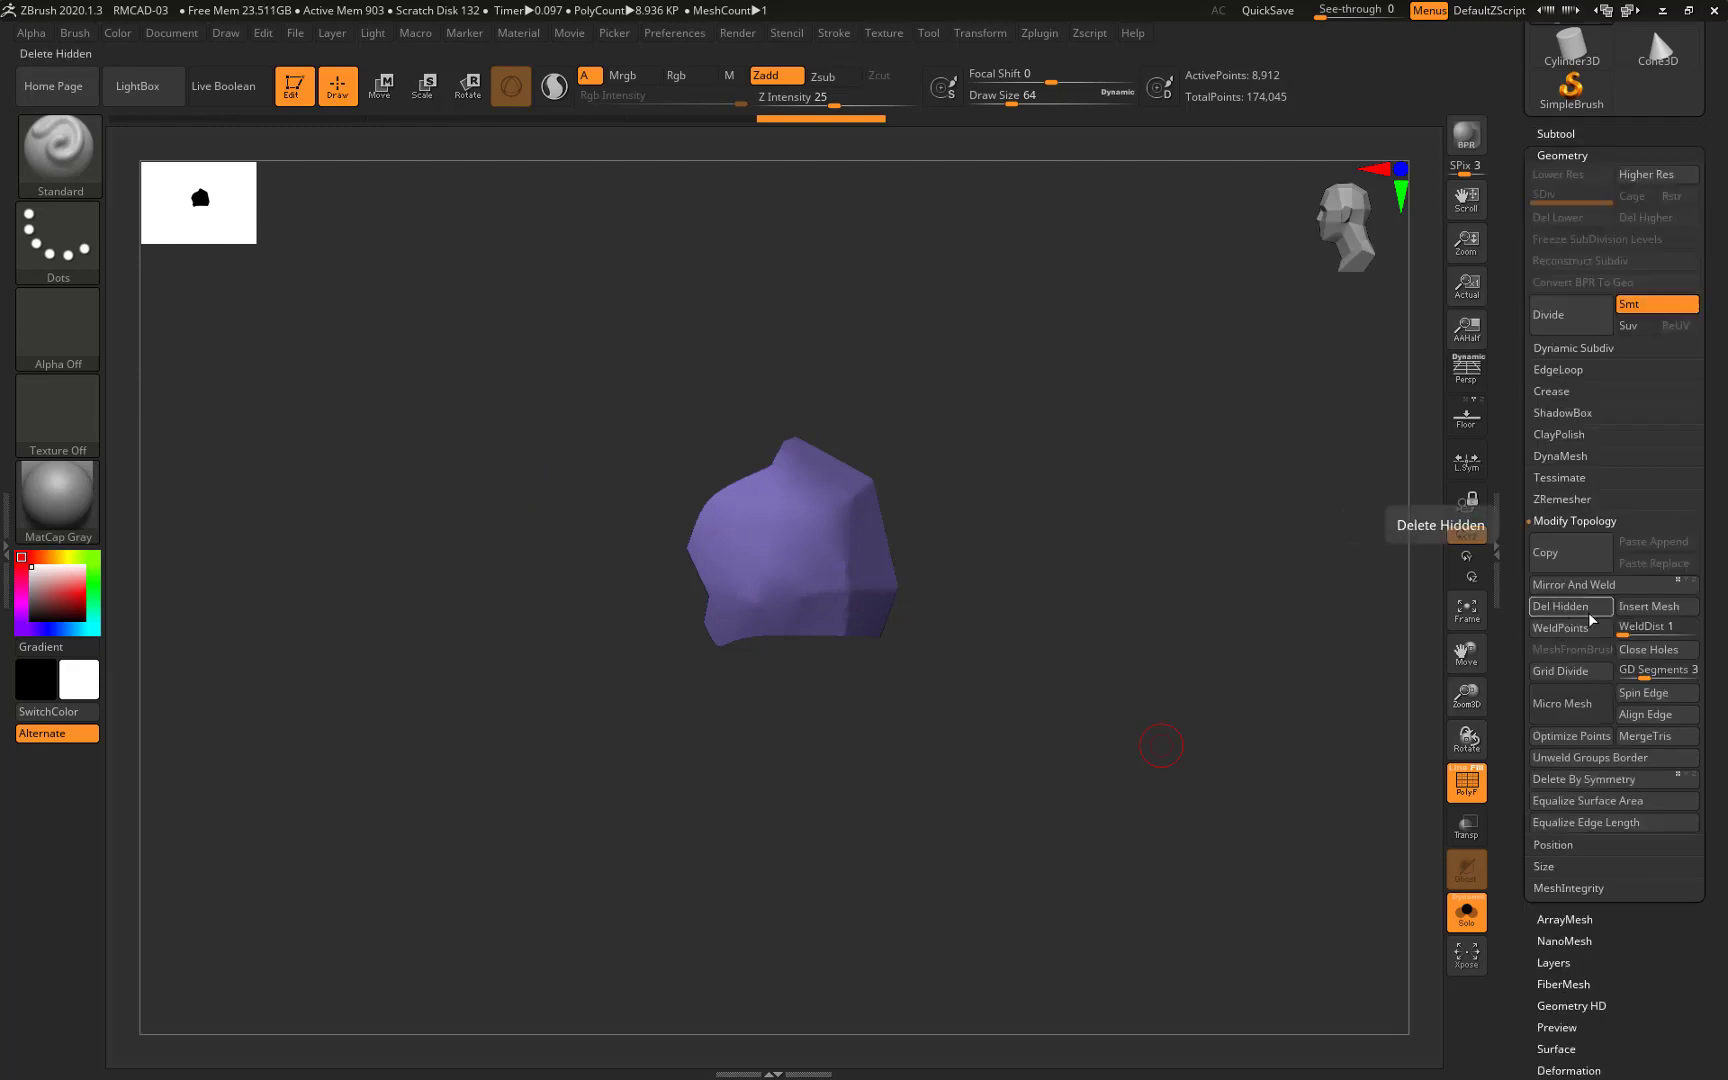
Turn Solo off, compare the cap with the helmet plates, and select the cap subtool
left_click(1466, 912)
mouse_move(933, 686)
left_mouse_down()
mouse_move(1049, 625)
mouse_move(1010, 656)
mouse_move(973, 809)
mouse_move(1030, 687)
mouse_move(1003, 637)
mouse_move(939, 751)
mouse_move(1026, 602)
mouse_move(845, 644)
mouse_move(883, 722)
mouse_move(926, 698)
mouse_move(808, 730)
left_mouse_up()
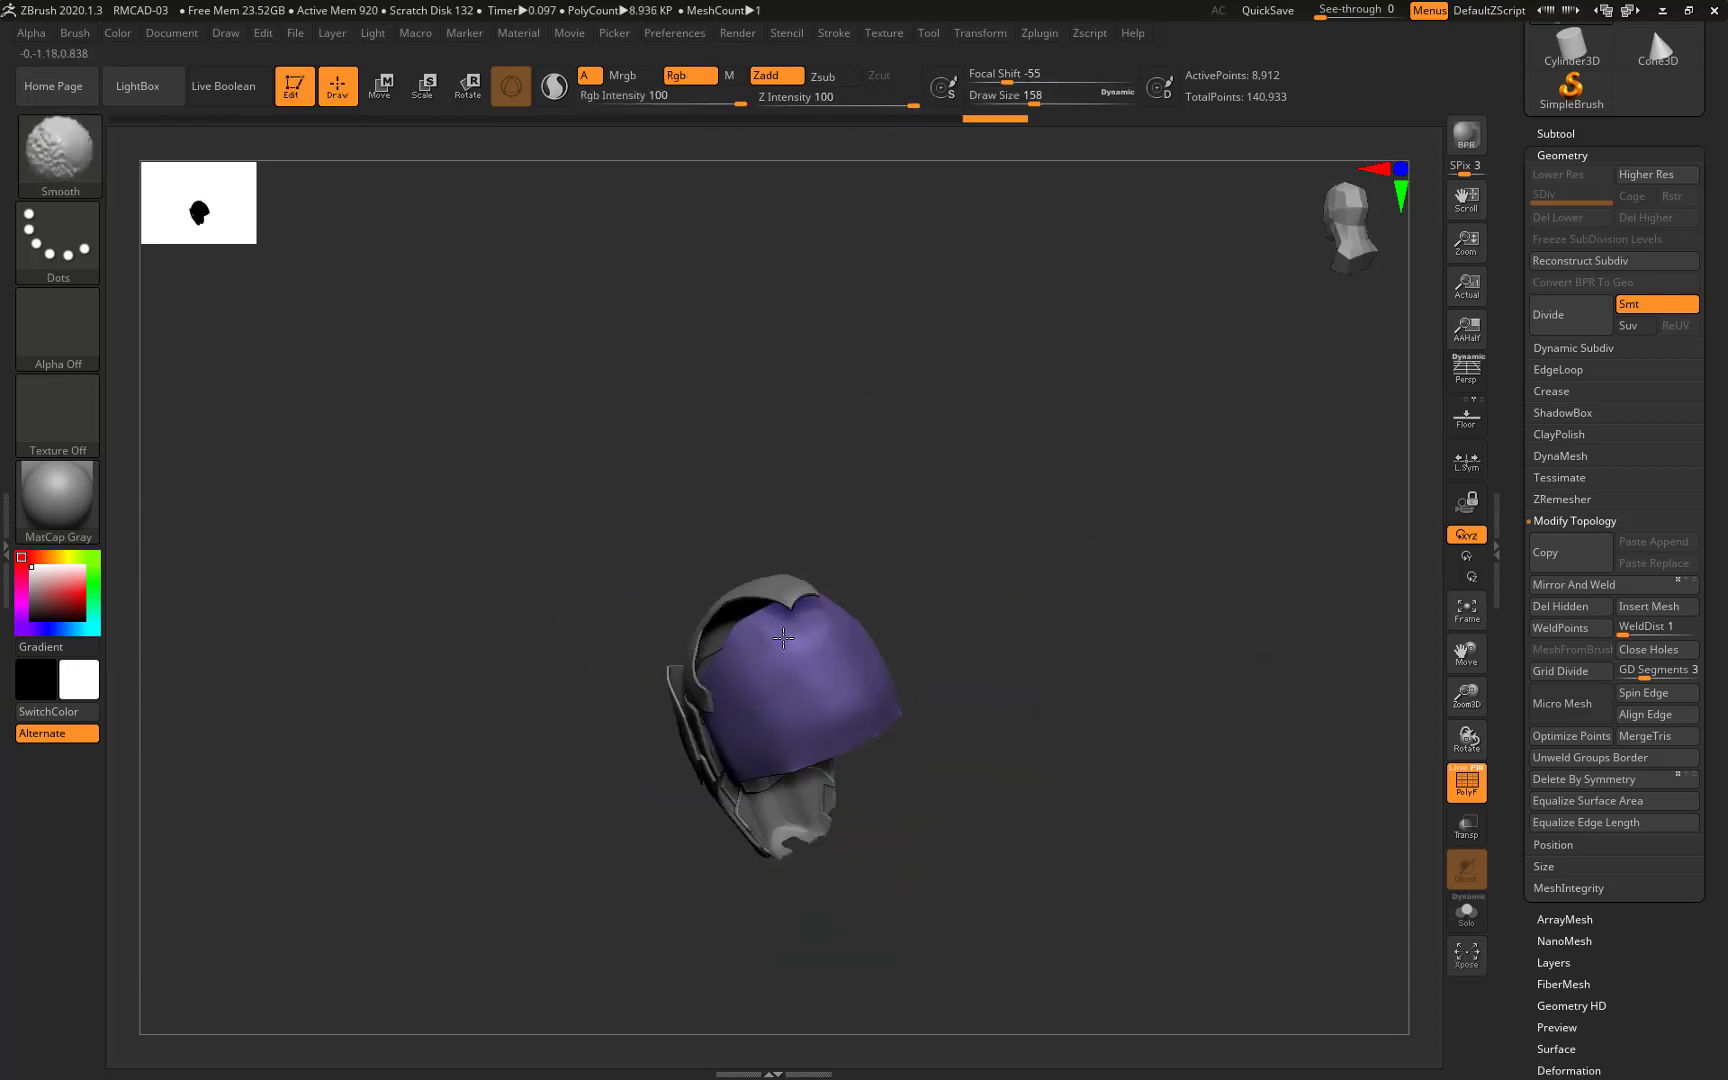
mouse_move(783, 637)
left_mouse_down()
mouse_move(840, 769)
mouse_move(1003, 721)
mouse_move(1004, 626)
mouse_move(957, 668)
left_mouse_up()
left_click(1556, 133)
left_click(1672, 545)
Run ZRemesher on the solo cap several times, inspecting the quad topology between runs
left_click(1466, 910)
left_click_drag(1549, 1023, 1549, 697)
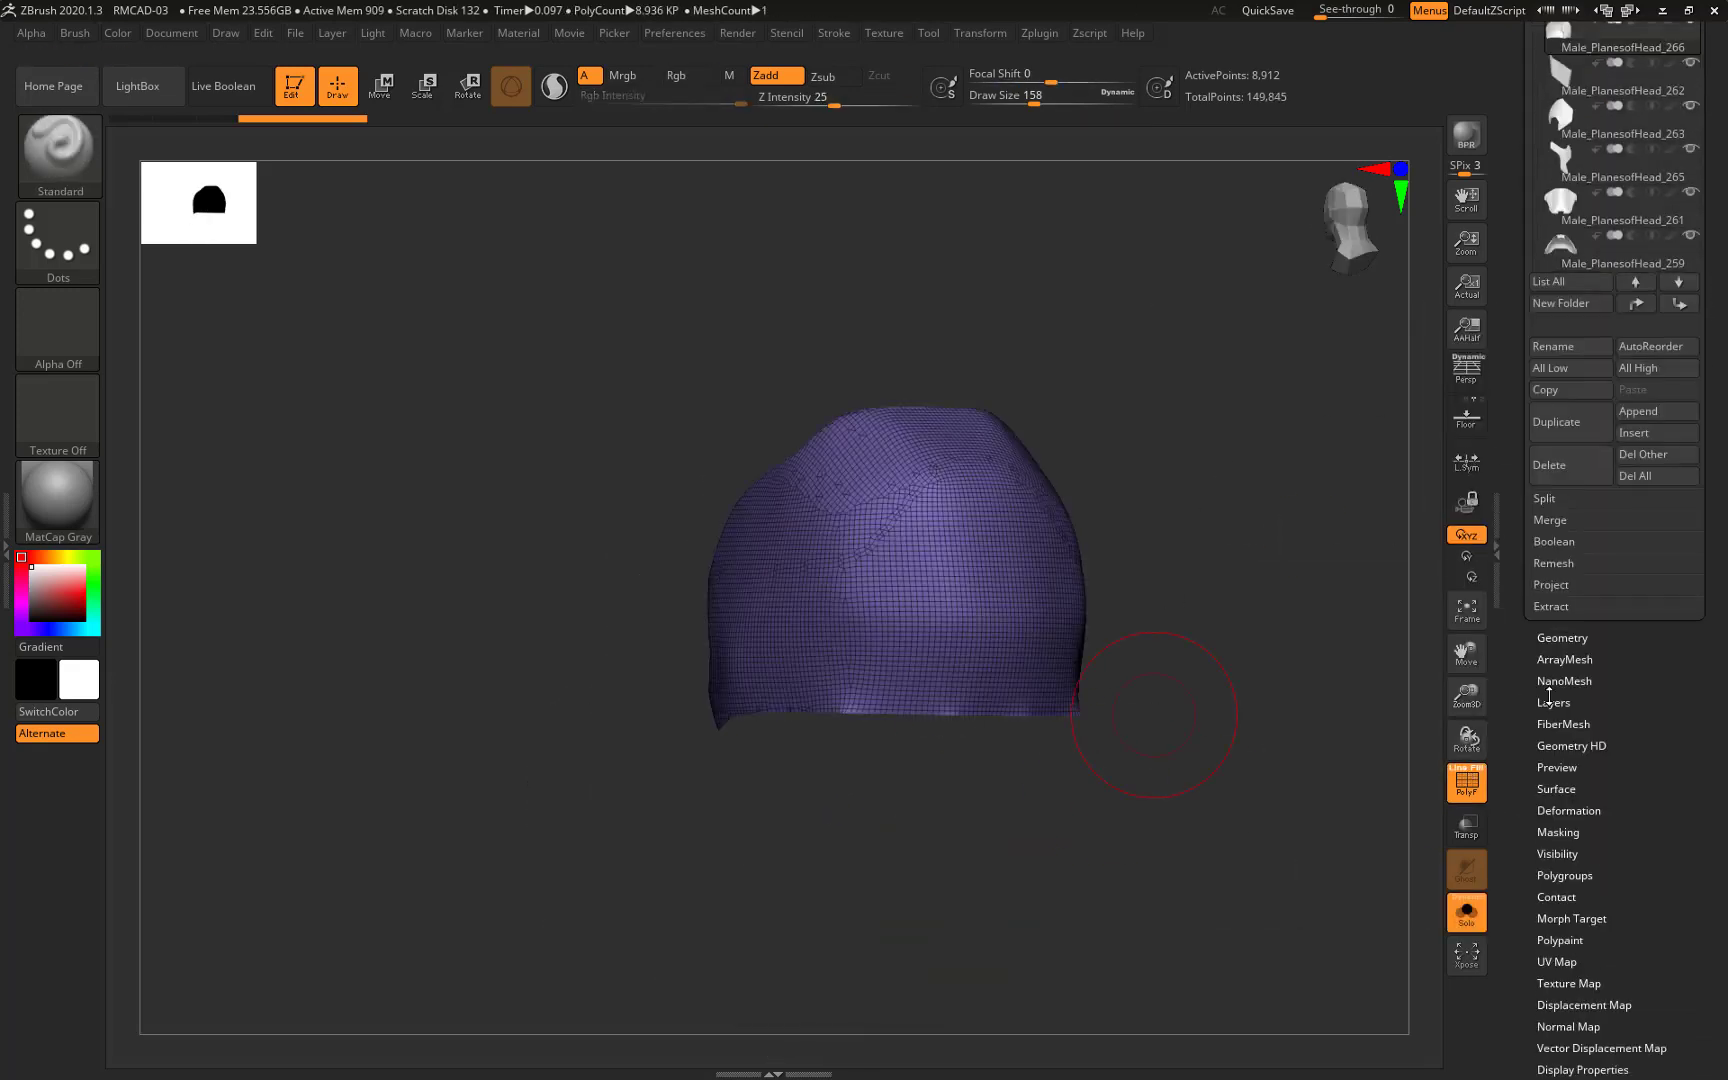
left_click(1562, 637)
left_click(1562, 697)
left_click(1561, 655)
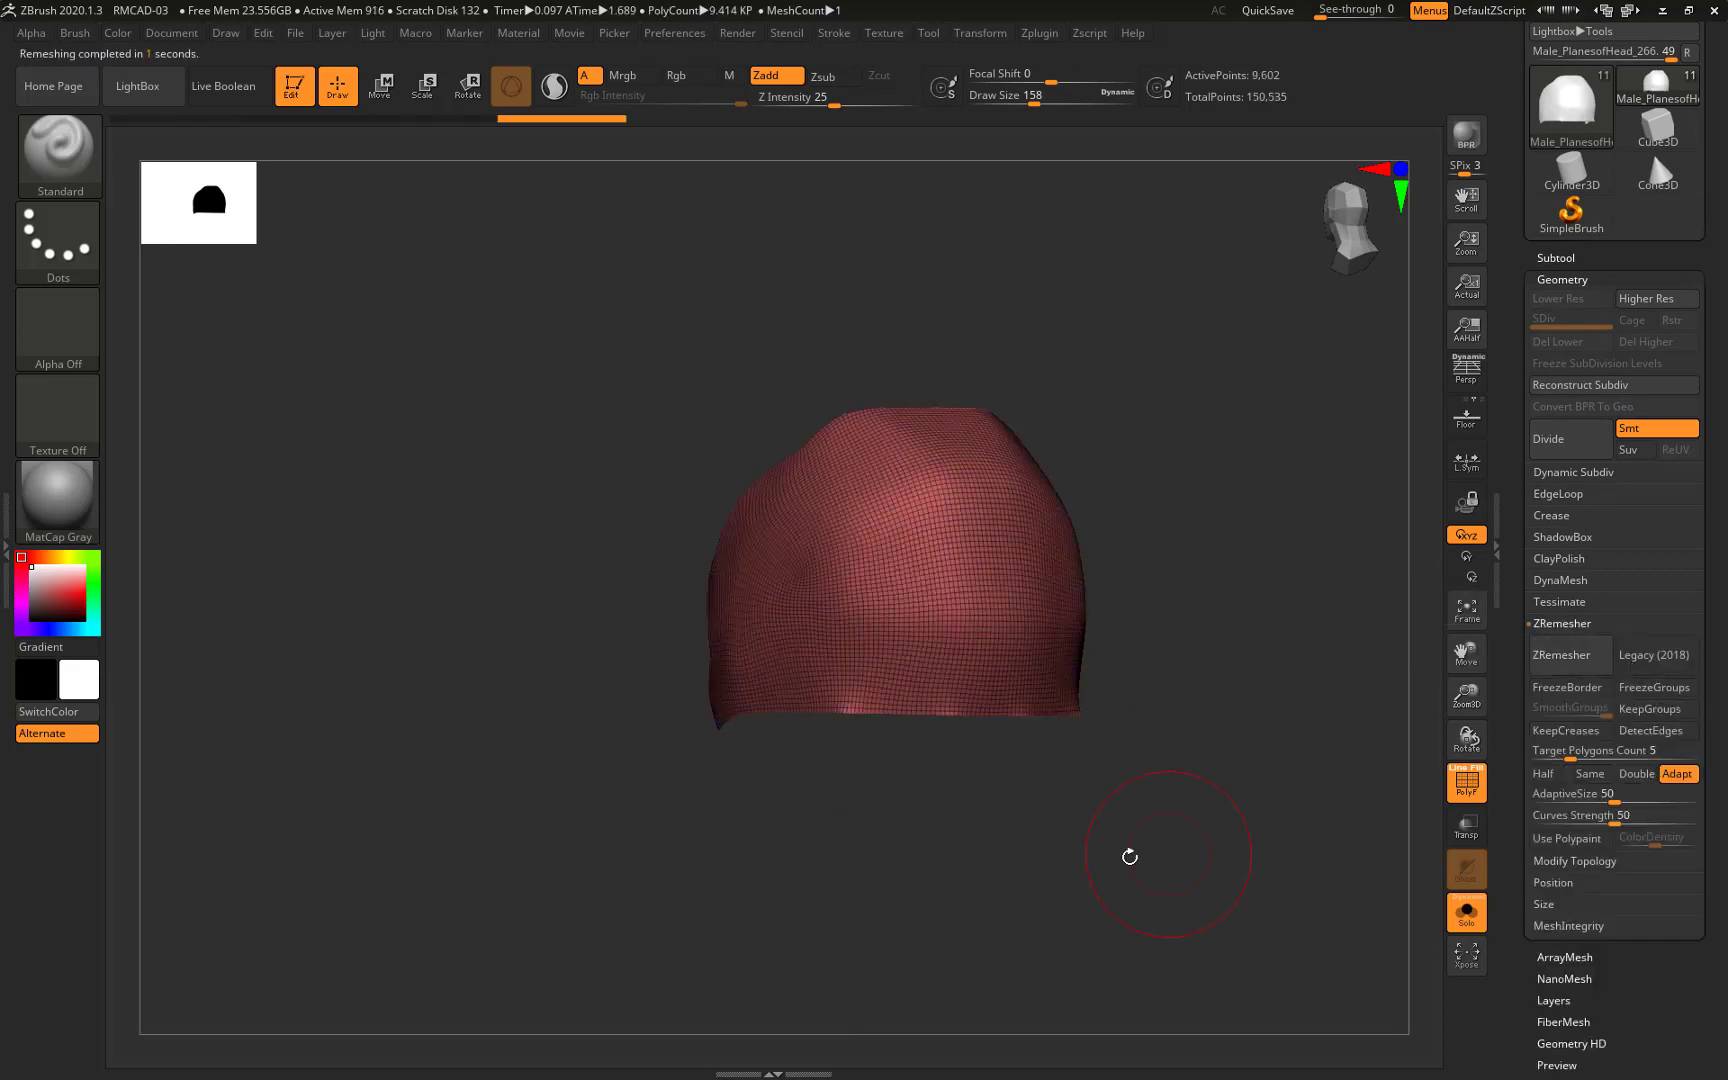
left_click_drag(1130, 857, 1165, 698)
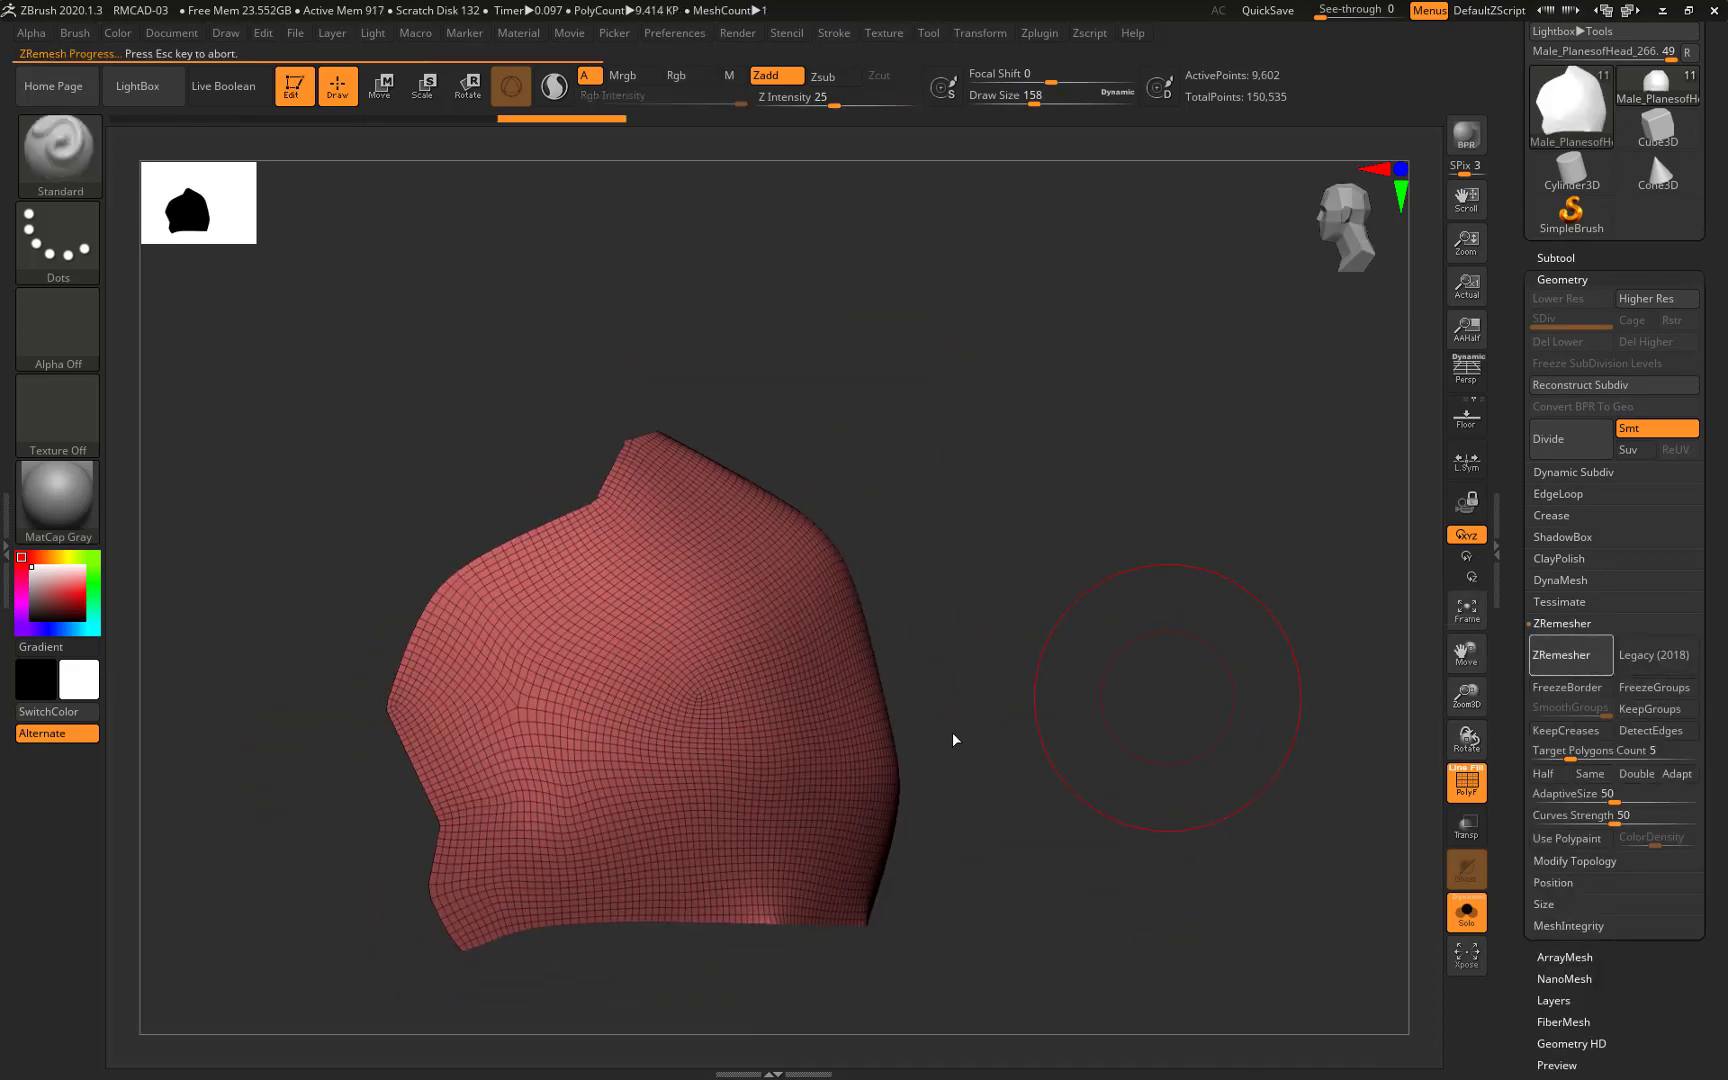
left_click(1569, 658)
left_click(1569, 660)
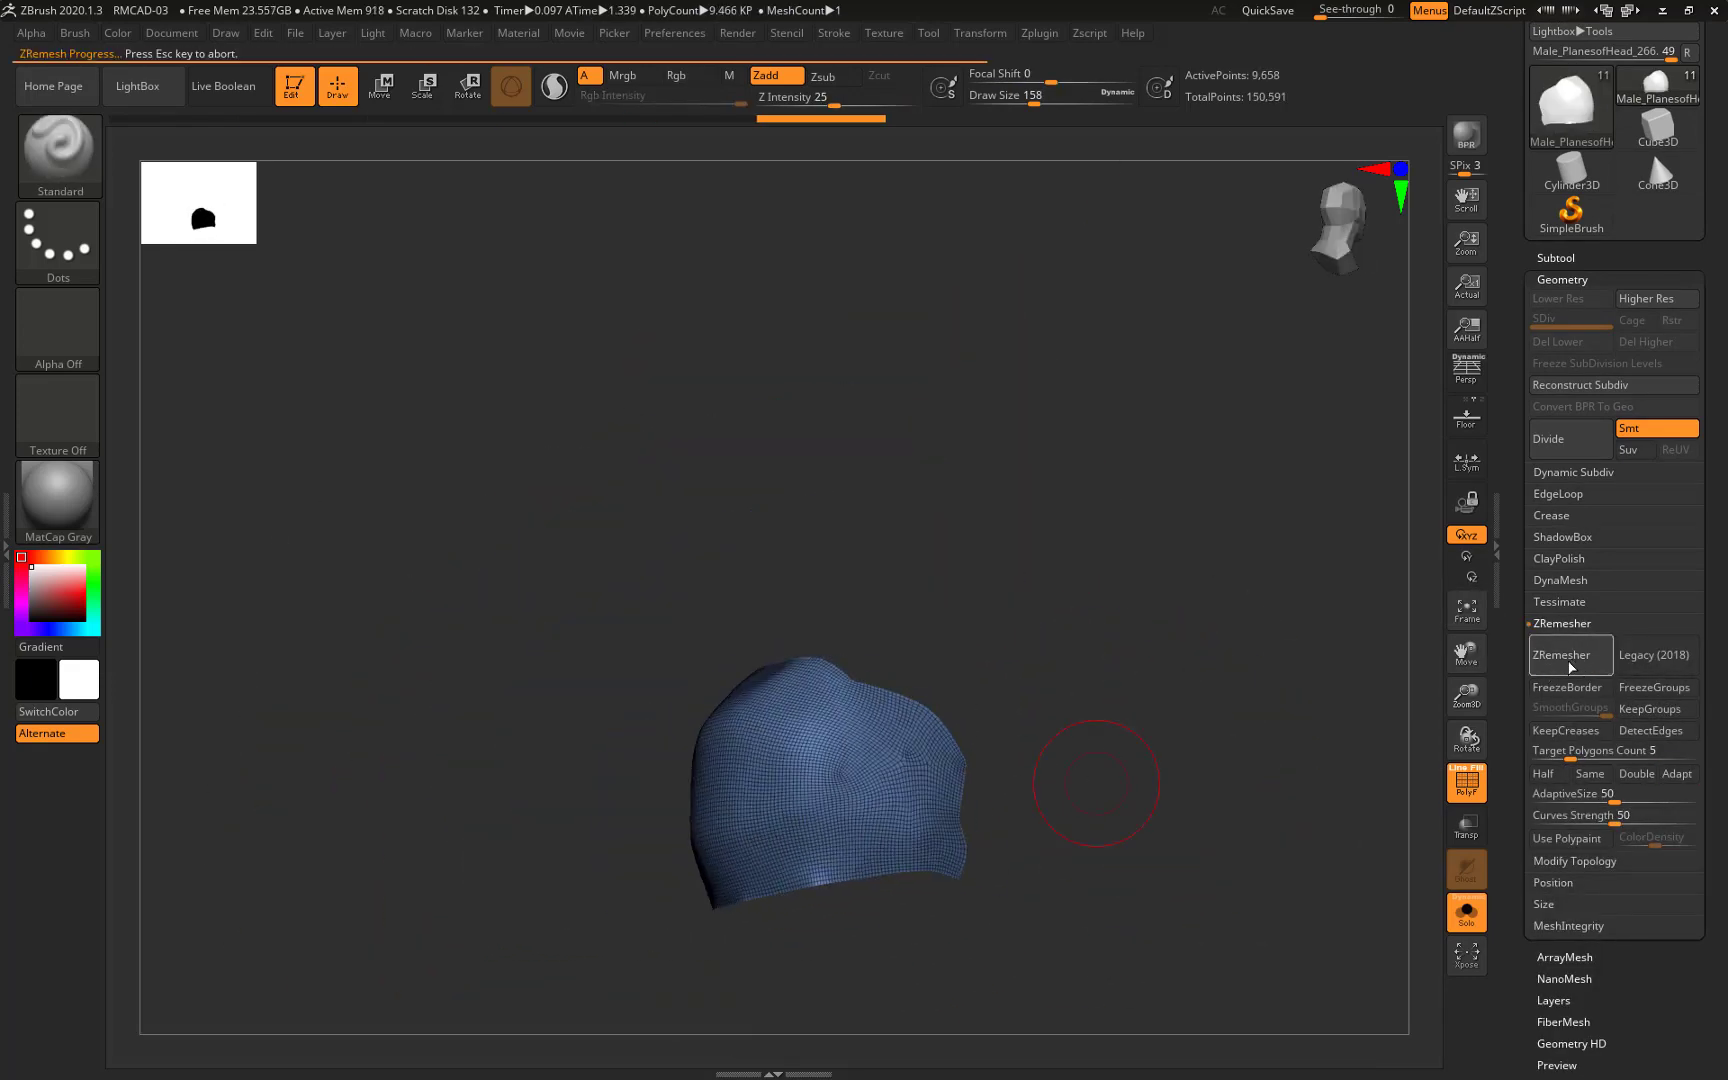
left_click(1571, 668)
left_click_drag(1250, 760, 1295, 733)
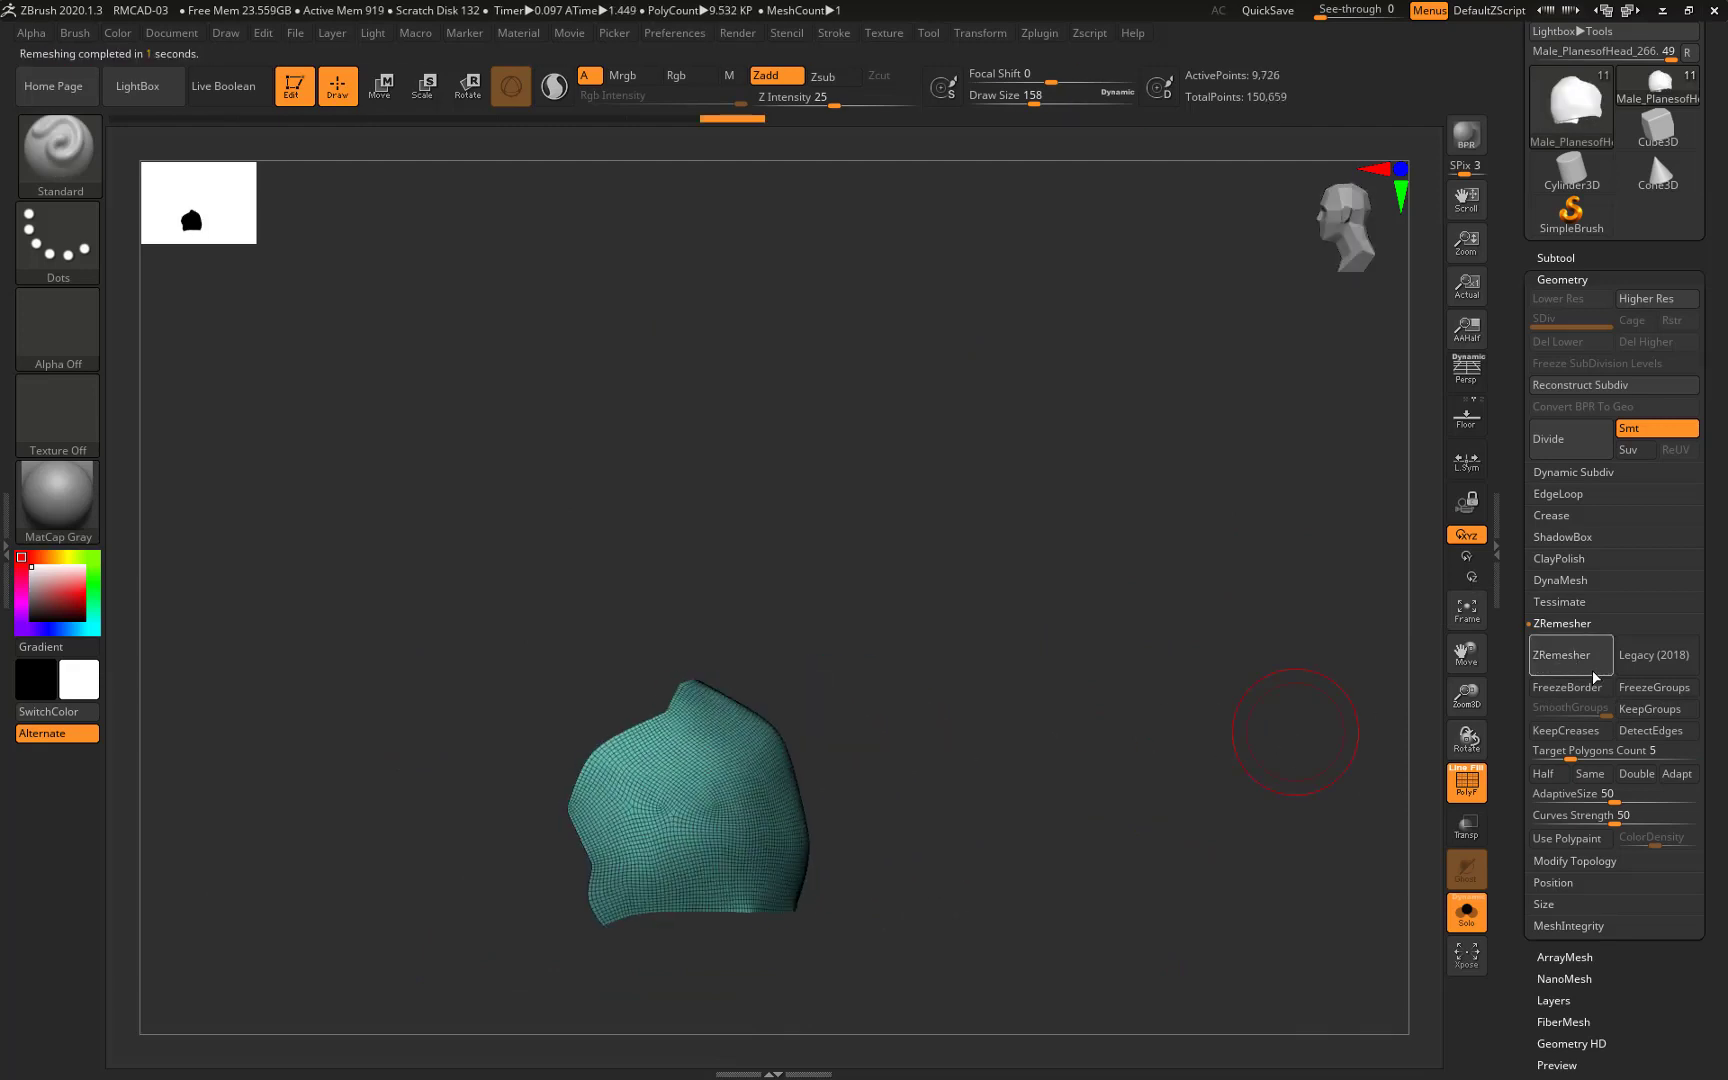
Enable Half and remesh the cap at lower density, down to 540 points
left_click(1543, 773)
left_click(1569, 655)
left_click(1569, 655)
Remesh the cap again and apply Panel Loops with thickness 0.03637, giving 1,080 points
mouse_move(1100, 950)
left_mouse_down()
mouse_move(962, 940)
mouse_move(1018, 833)
left_mouse_up()
left_click(1572, 660)
left_click_drag(1116, 766, 1099, 746)
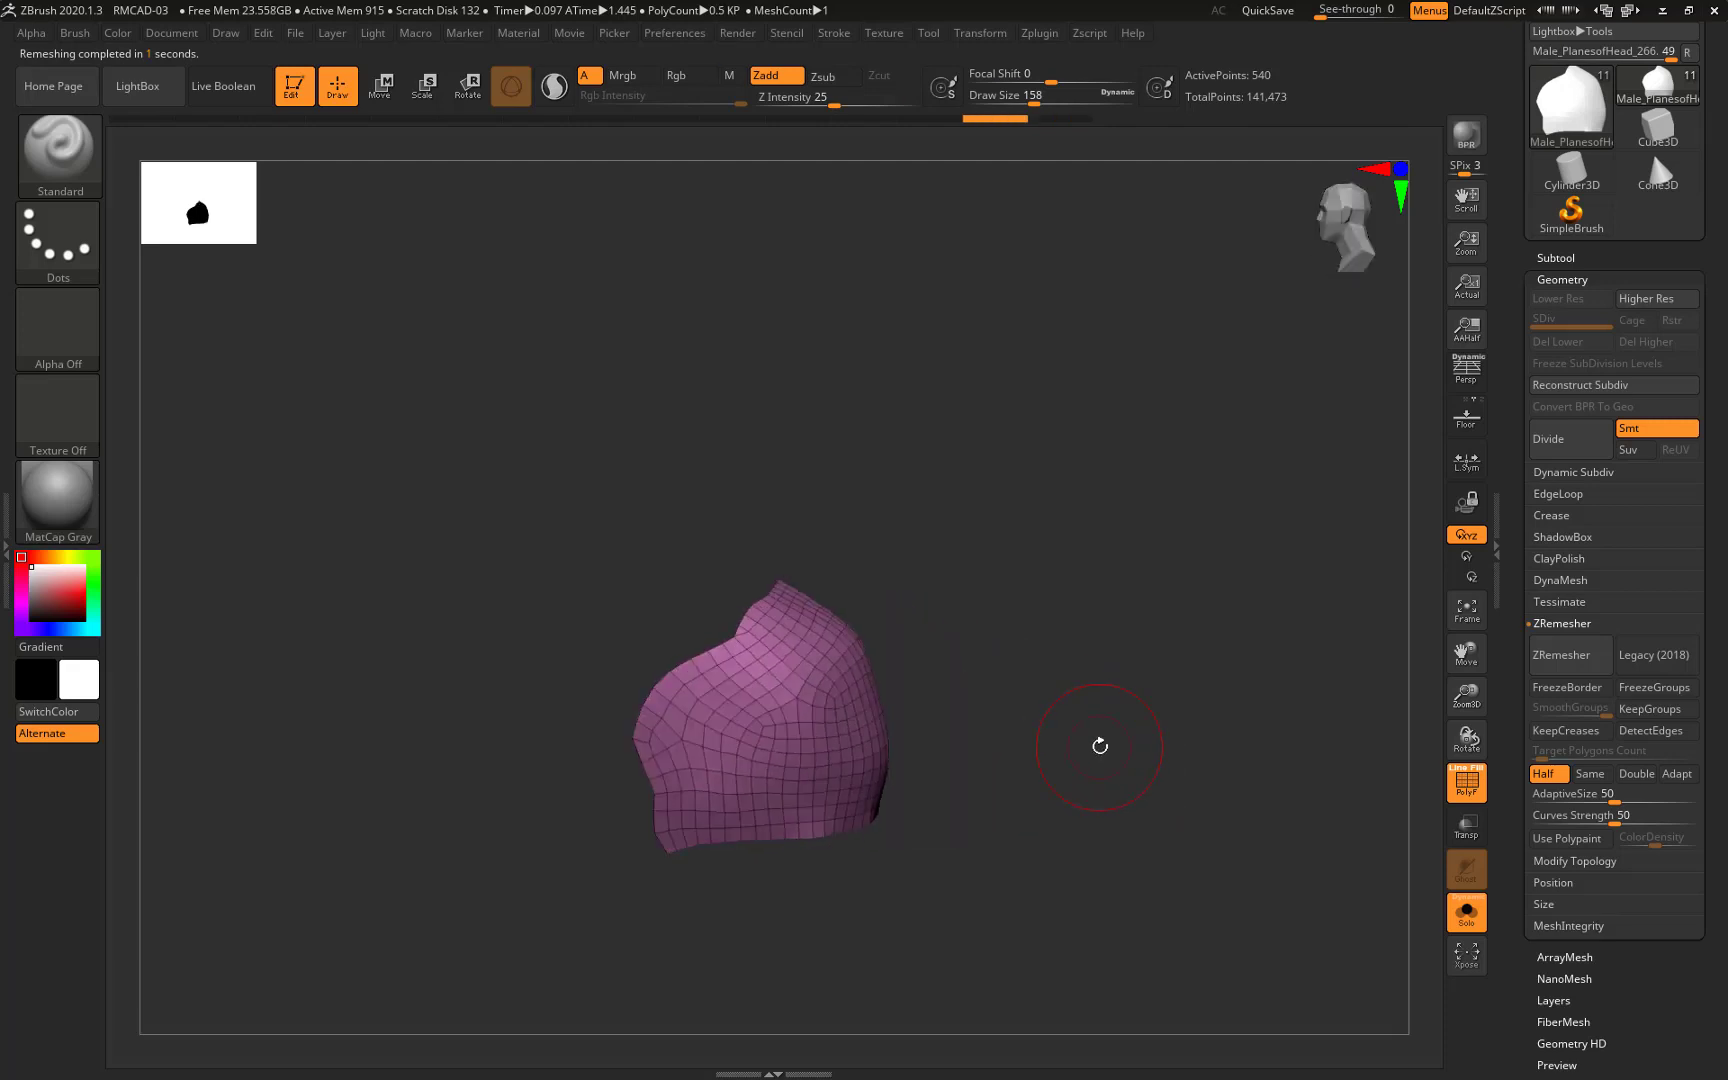
left_click(1558, 494)
left_click_drag(1590, 716, 1597, 716)
left_click(1563, 677)
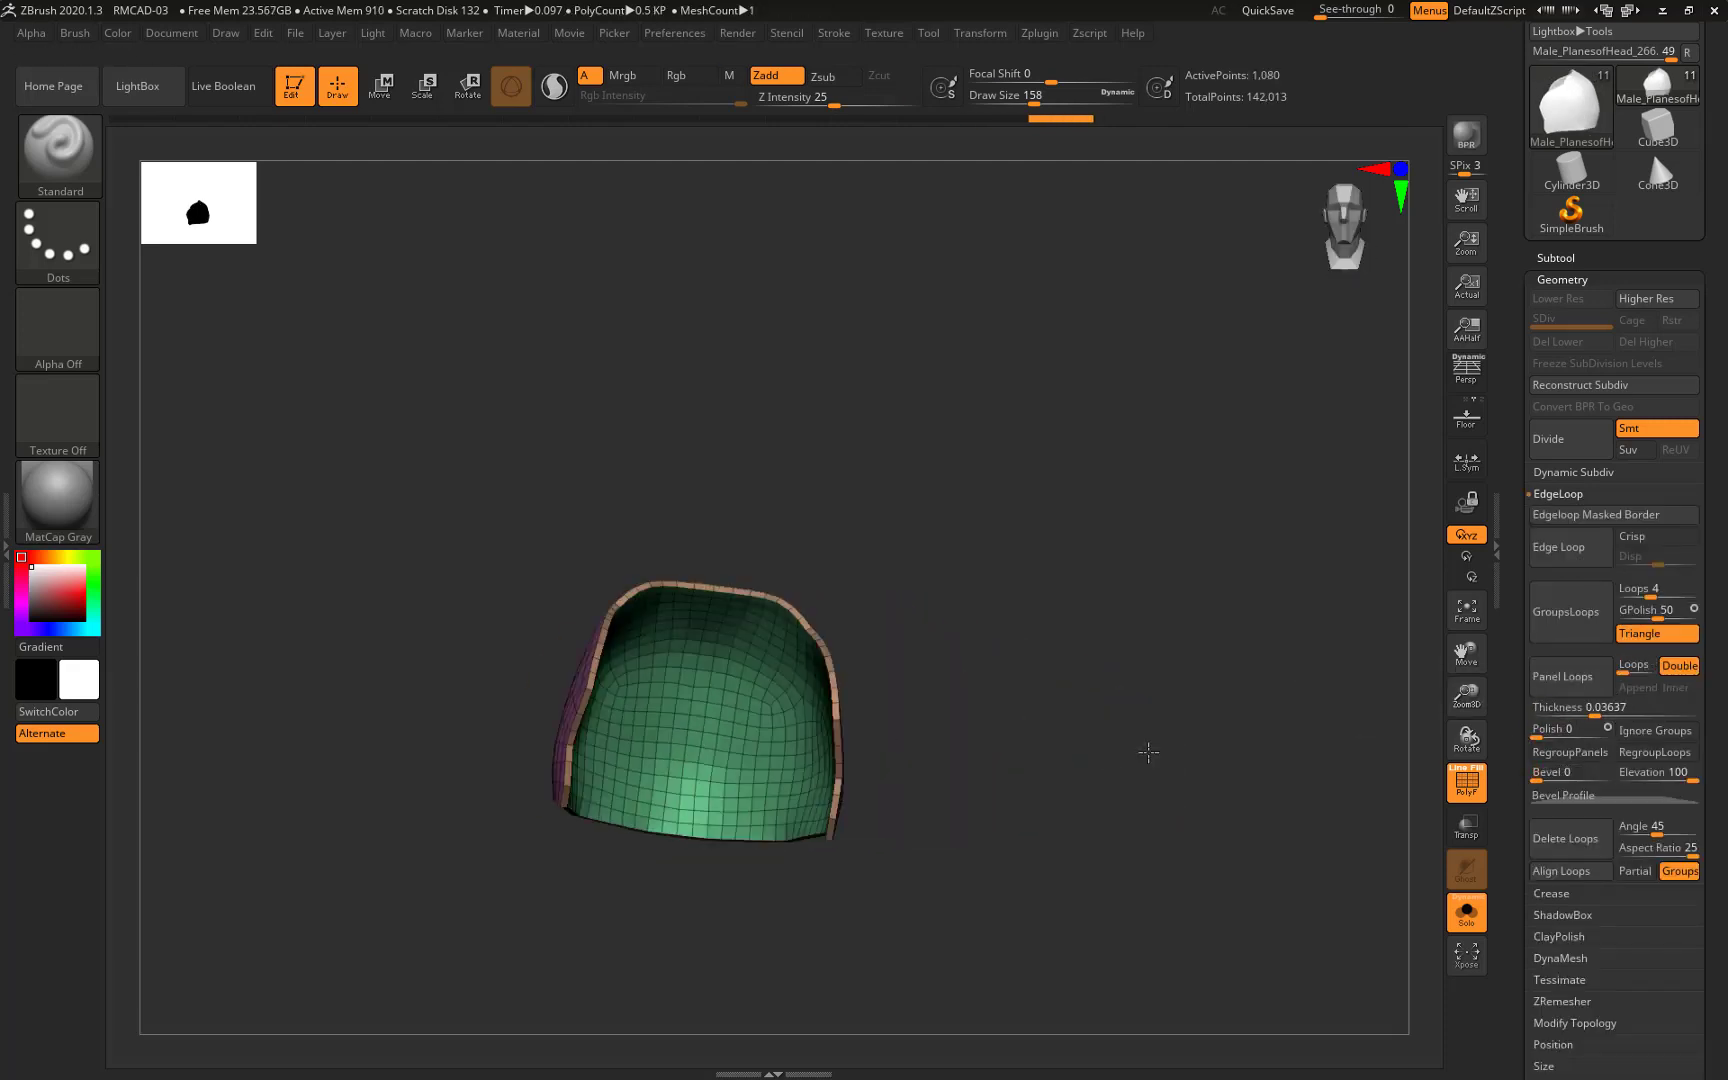
mouse_move(1142, 752)
left_mouse_down()
mouse_move(926, 822)
mouse_move(797, 928)
mouse_move(910, 906)
mouse_move(1122, 767)
mouse_move(1081, 725)
mouse_move(1176, 710)
mouse_move(984, 771)
mouse_move(964, 806)
mouse_move(1031, 793)
mouse_move(1030, 690)
mouse_move(1018, 710)
left_mouse_up()
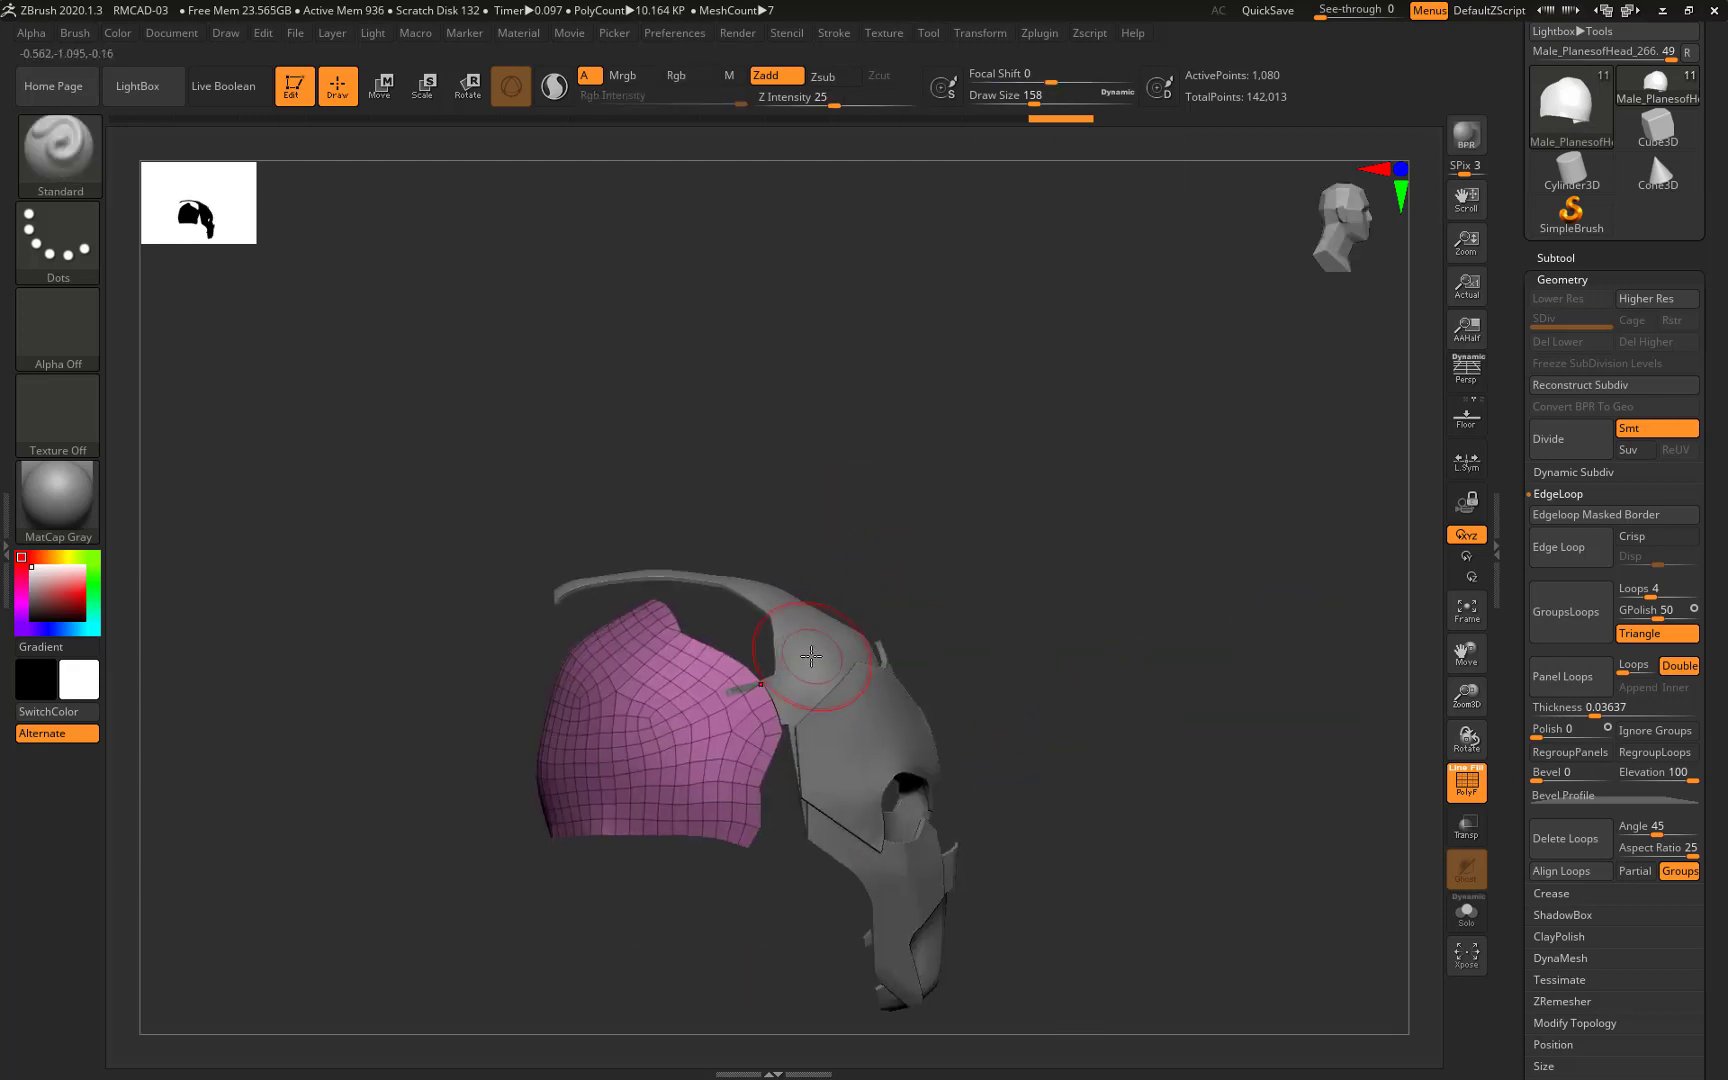
Select the crest piece Male_PlanesofHead_259 and move it up to third in the list
left_click(878, 652, "alt")
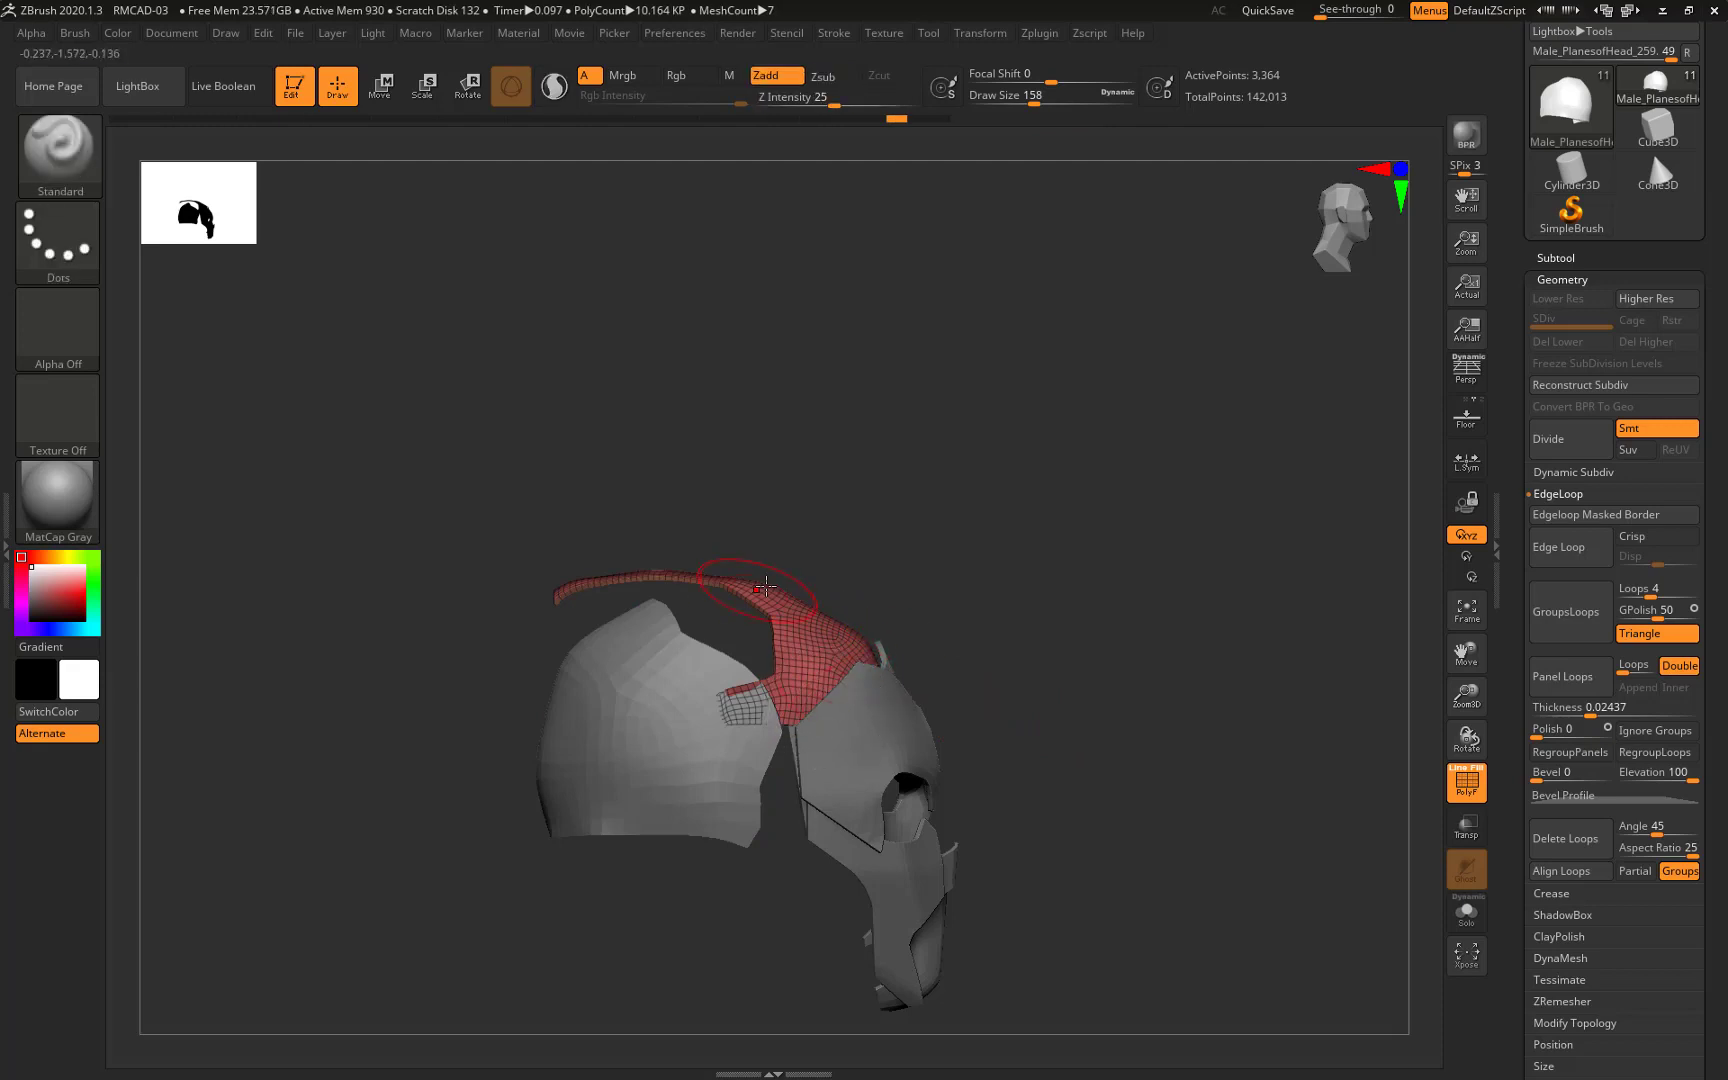
mouse_move(918, 567)
left_mouse_down()
mouse_move(1004, 667)
mouse_move(991, 727)
left_mouse_up()
left_click(1556, 257)
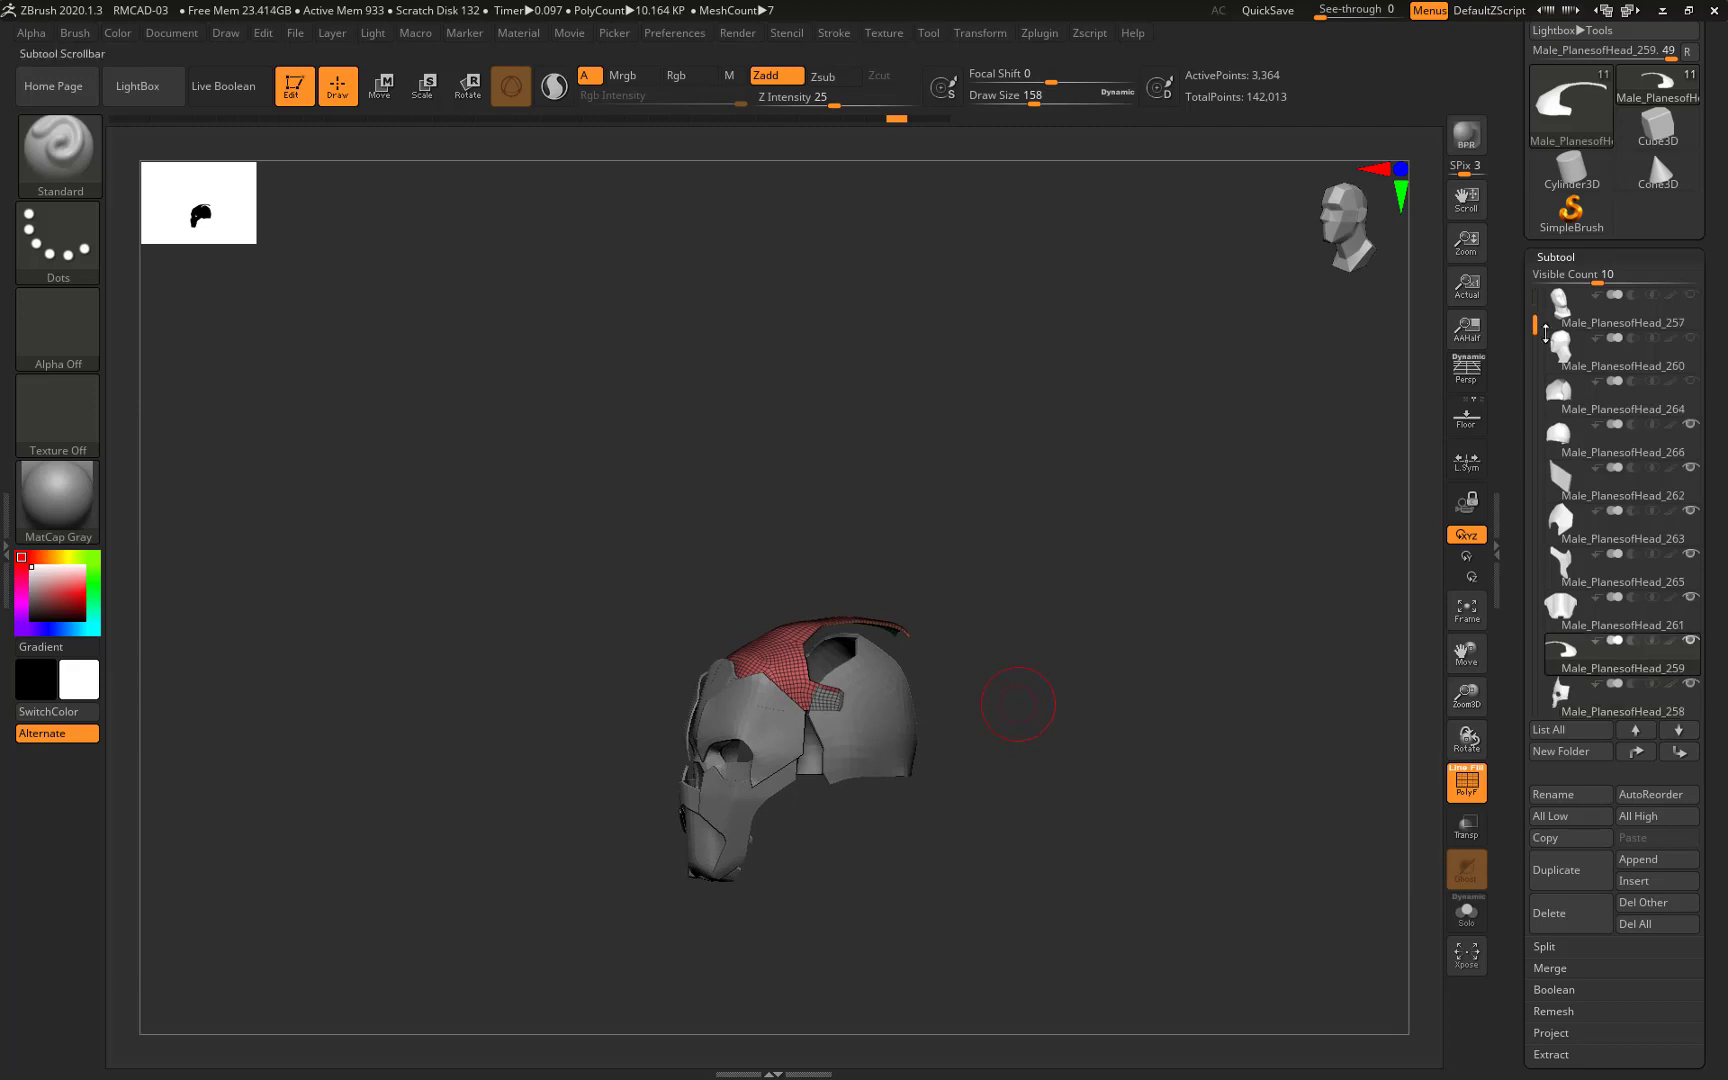
left_click(1636, 730)
left_click(1636, 730)
left_click(1636, 730)
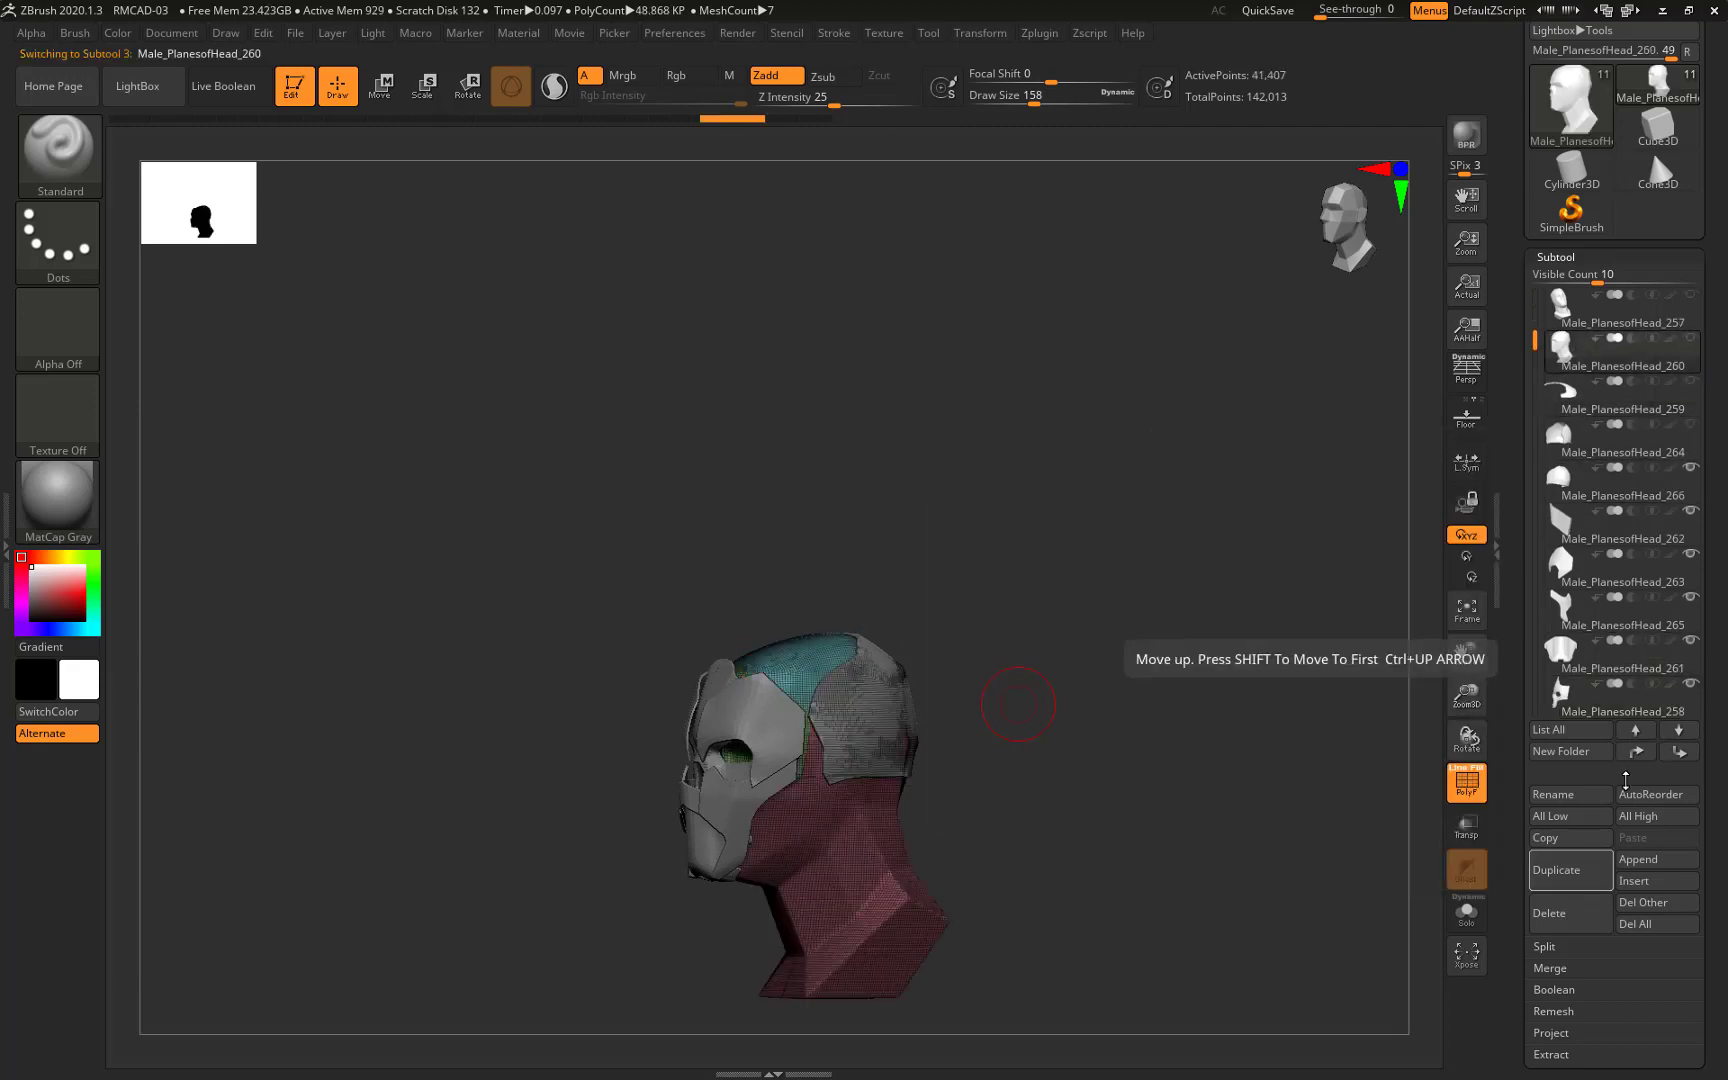
Solo the head copy and DynaMesh it
left_click(1466, 912)
left_click_drag(1400, 860, 1160, 832)
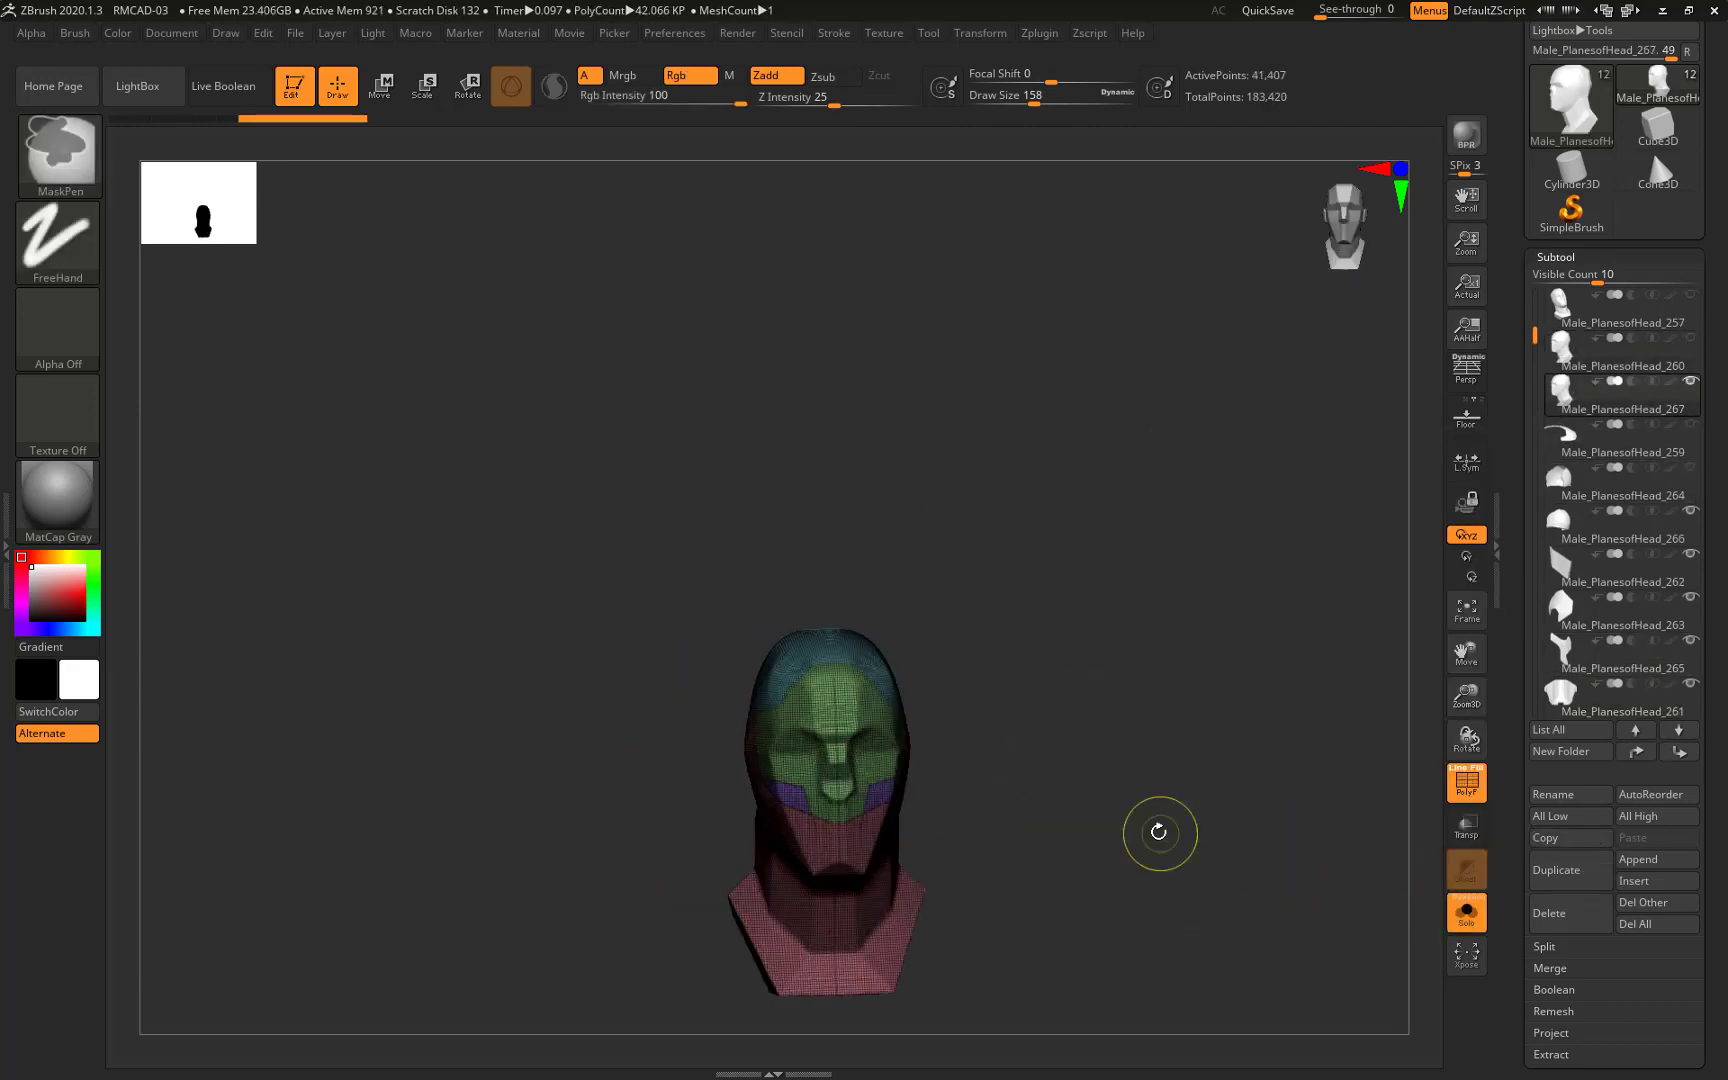
left_click(1556, 257)
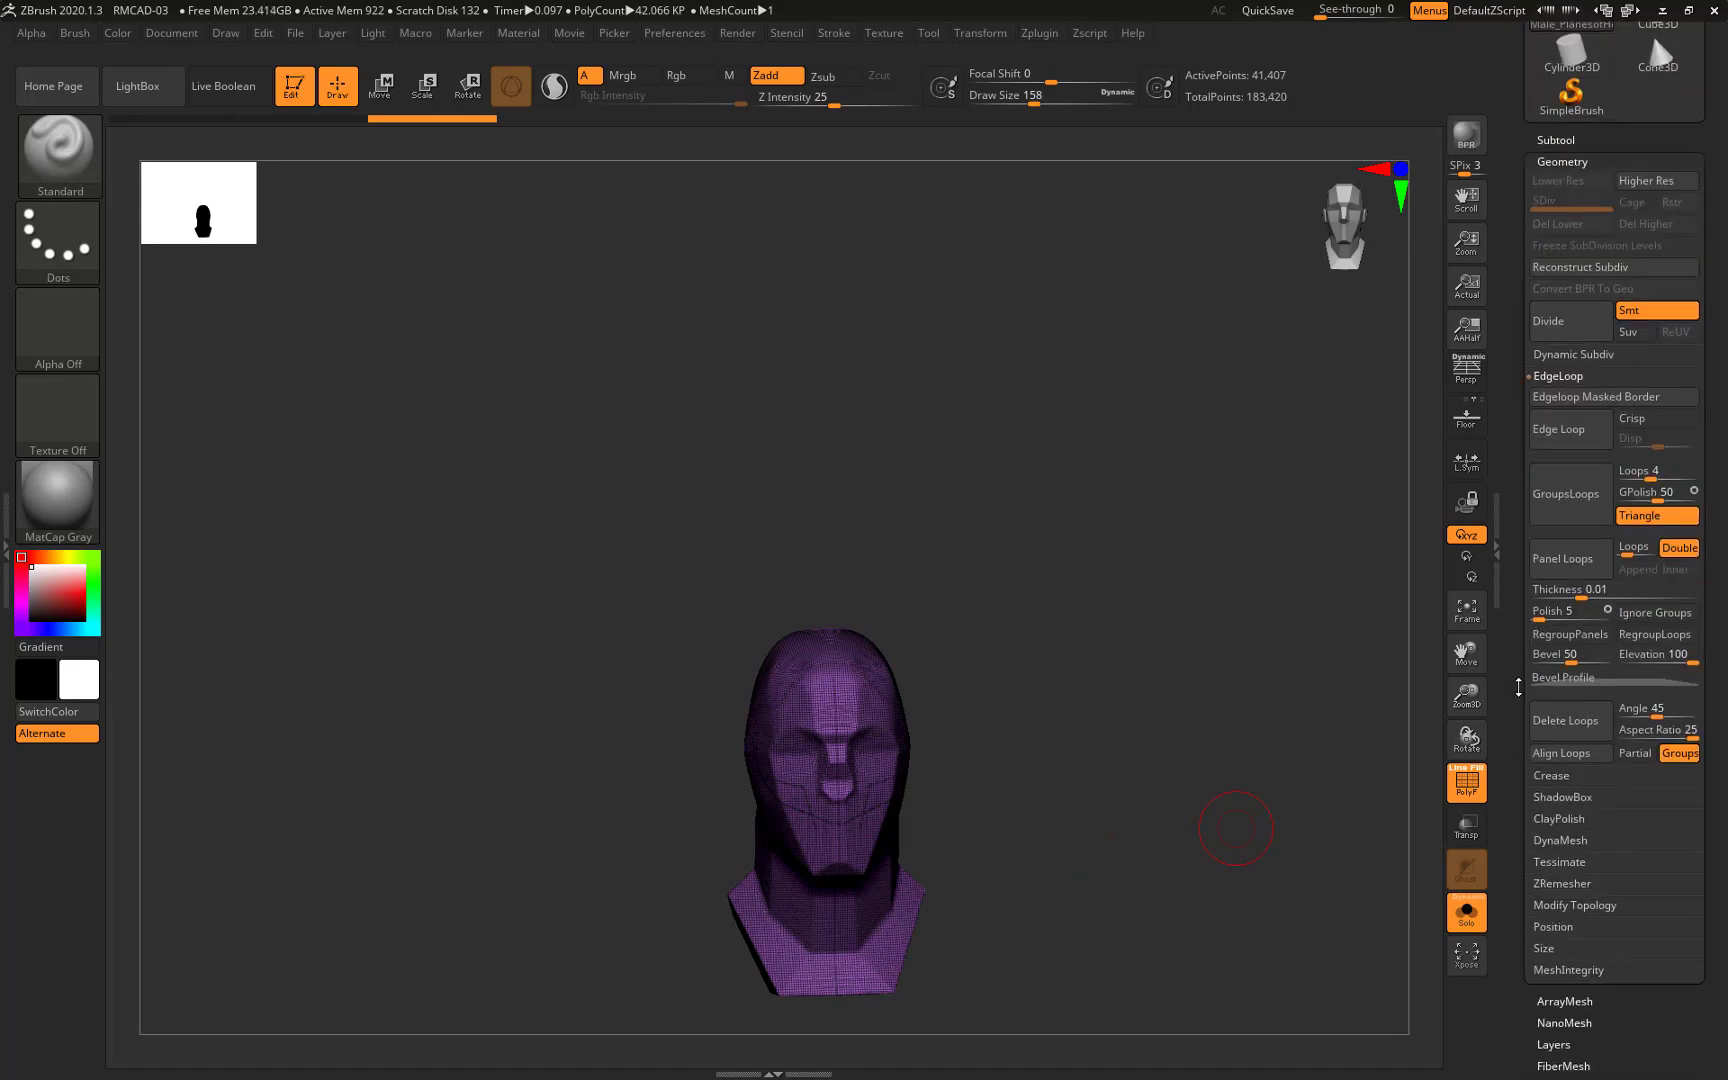
left_click(1560, 505)
left_click_drag(1200, 760, 1049, 752)
Show all subtools with Transp on and slice the top of the head into new polygroups
left_click(1466, 912)
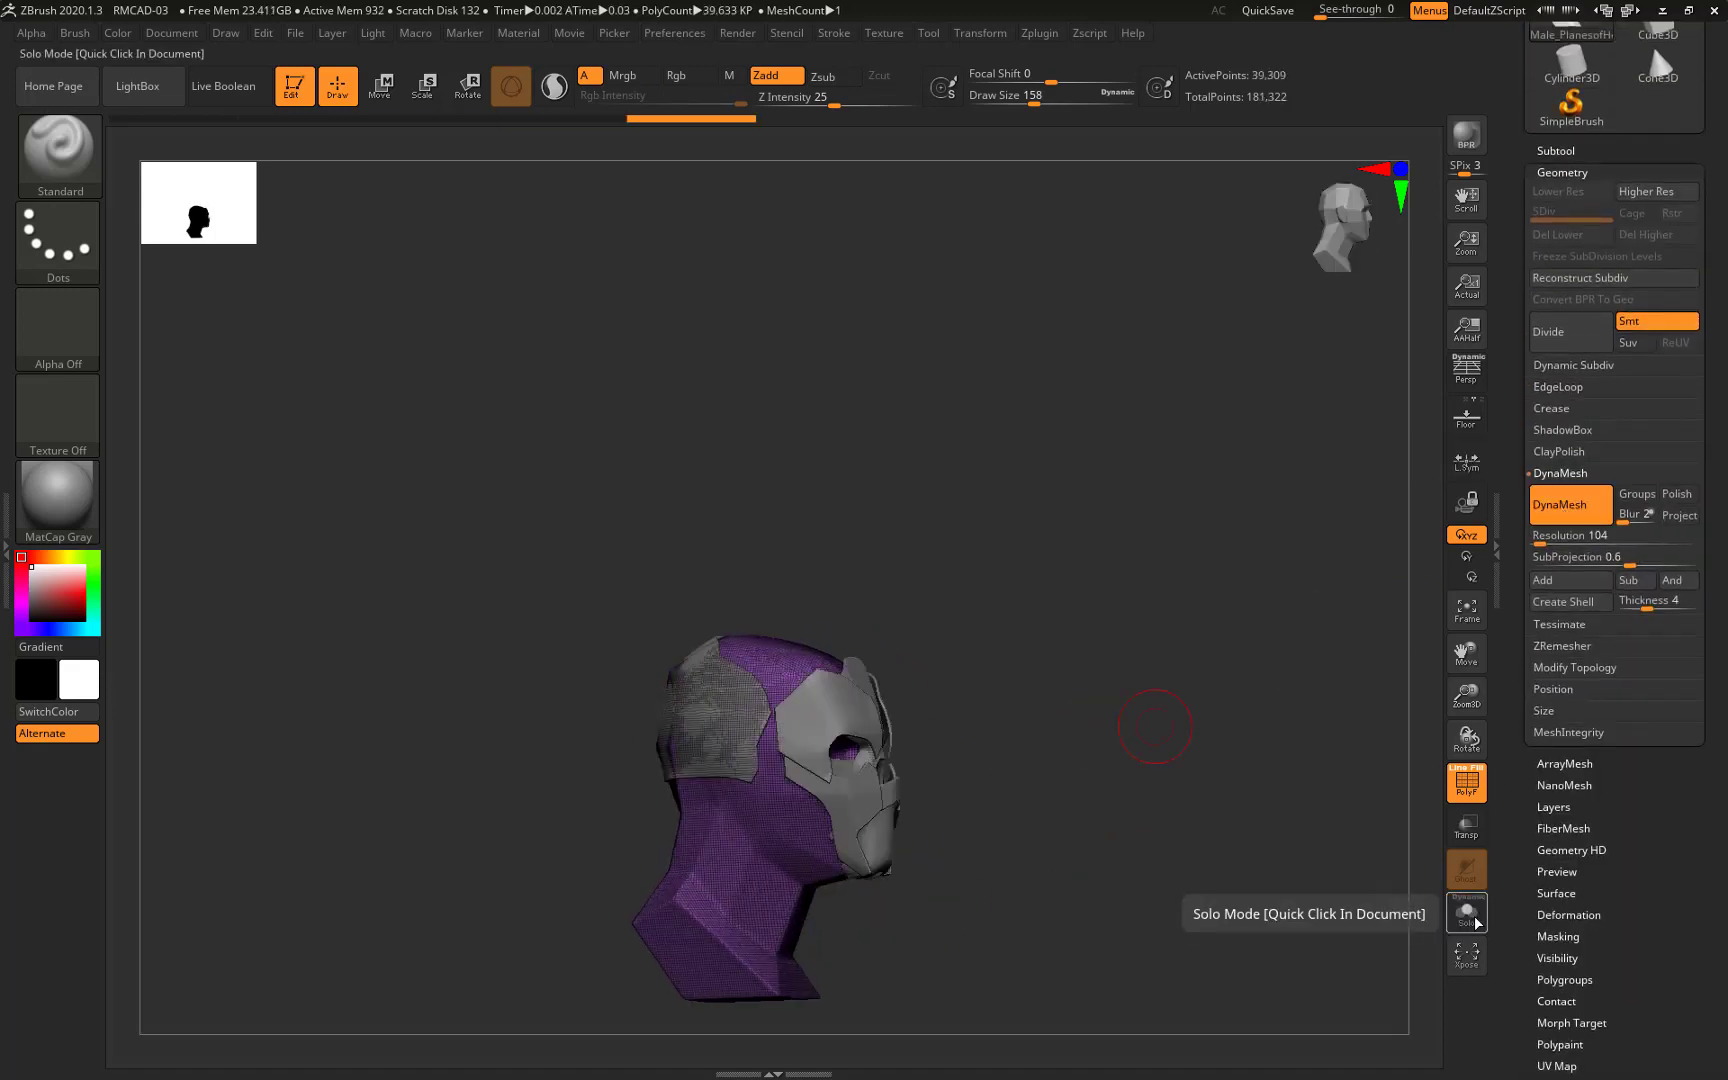
left_click(1466, 826)
mouse_move(1180, 700)
left_mouse_down()
mouse_move(1083, 669)
mouse_move(1030, 887)
mouse_move(1014, 710)
mouse_move(1059, 646)
mouse_move(1080, 721)
mouse_move(1094, 672)
left_mouse_up()
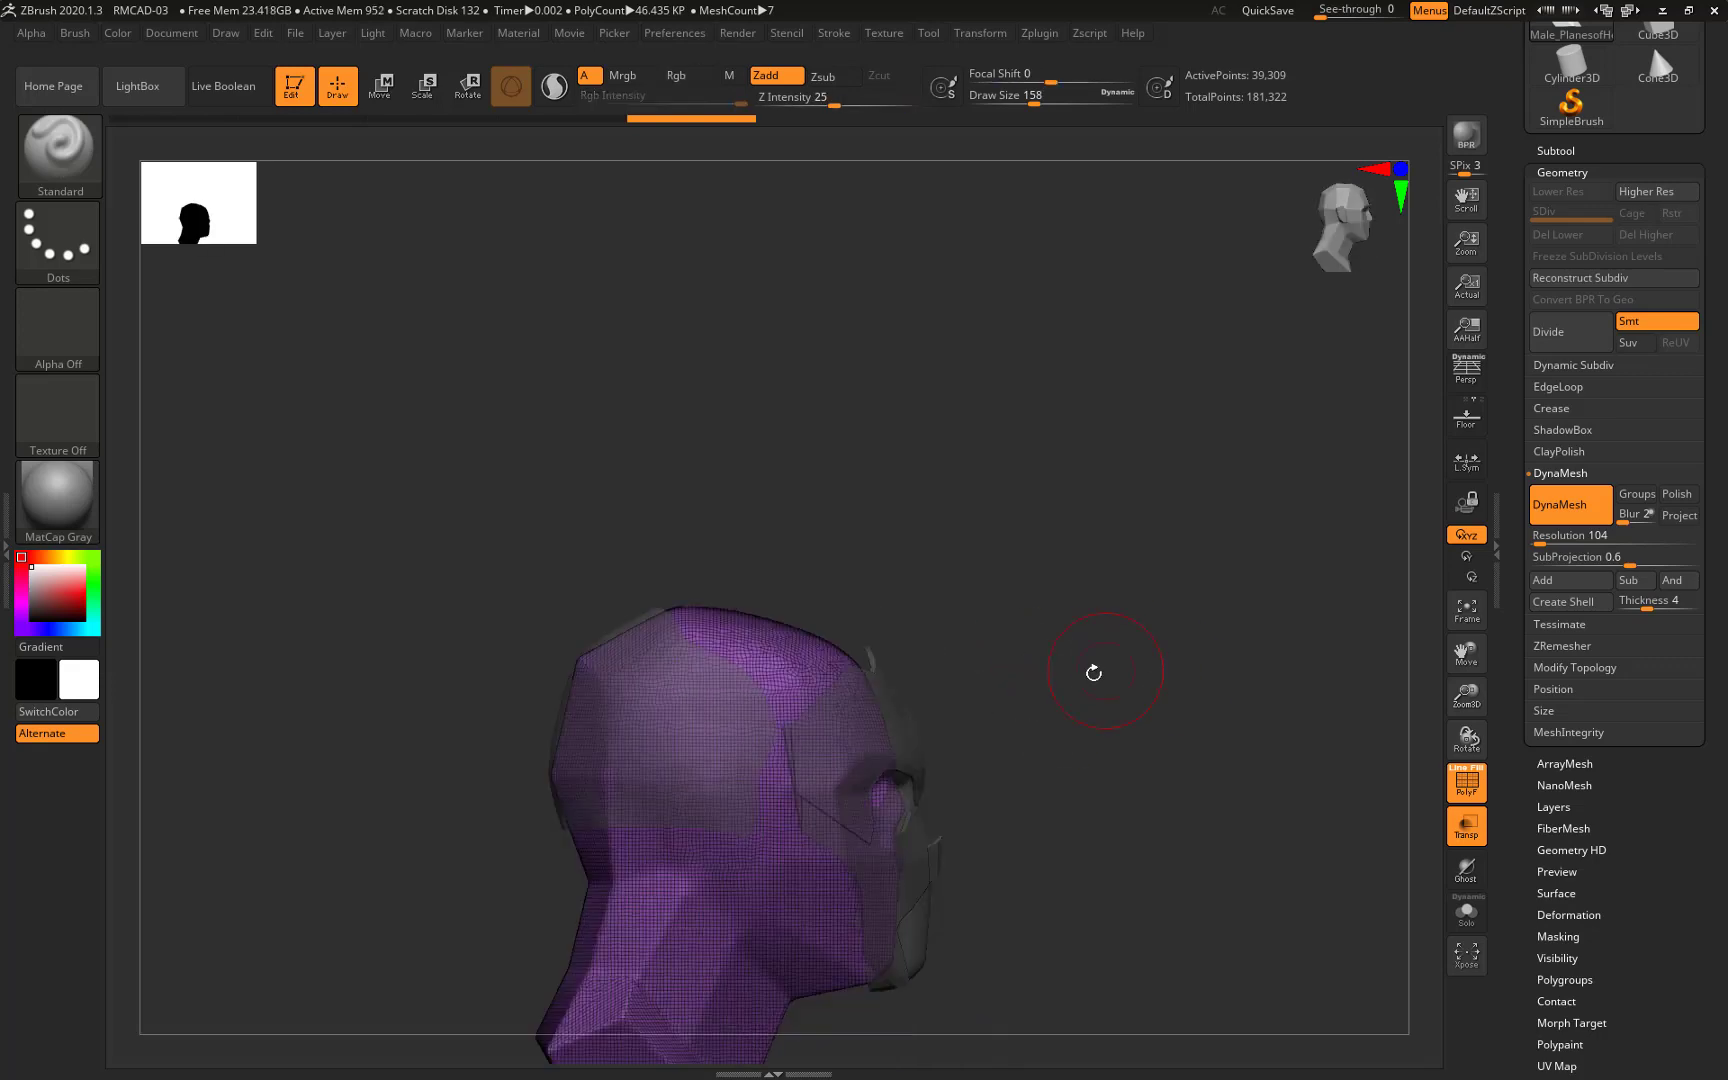
left_click_drag(492, 596, 492, 596, "ctrl+shift")
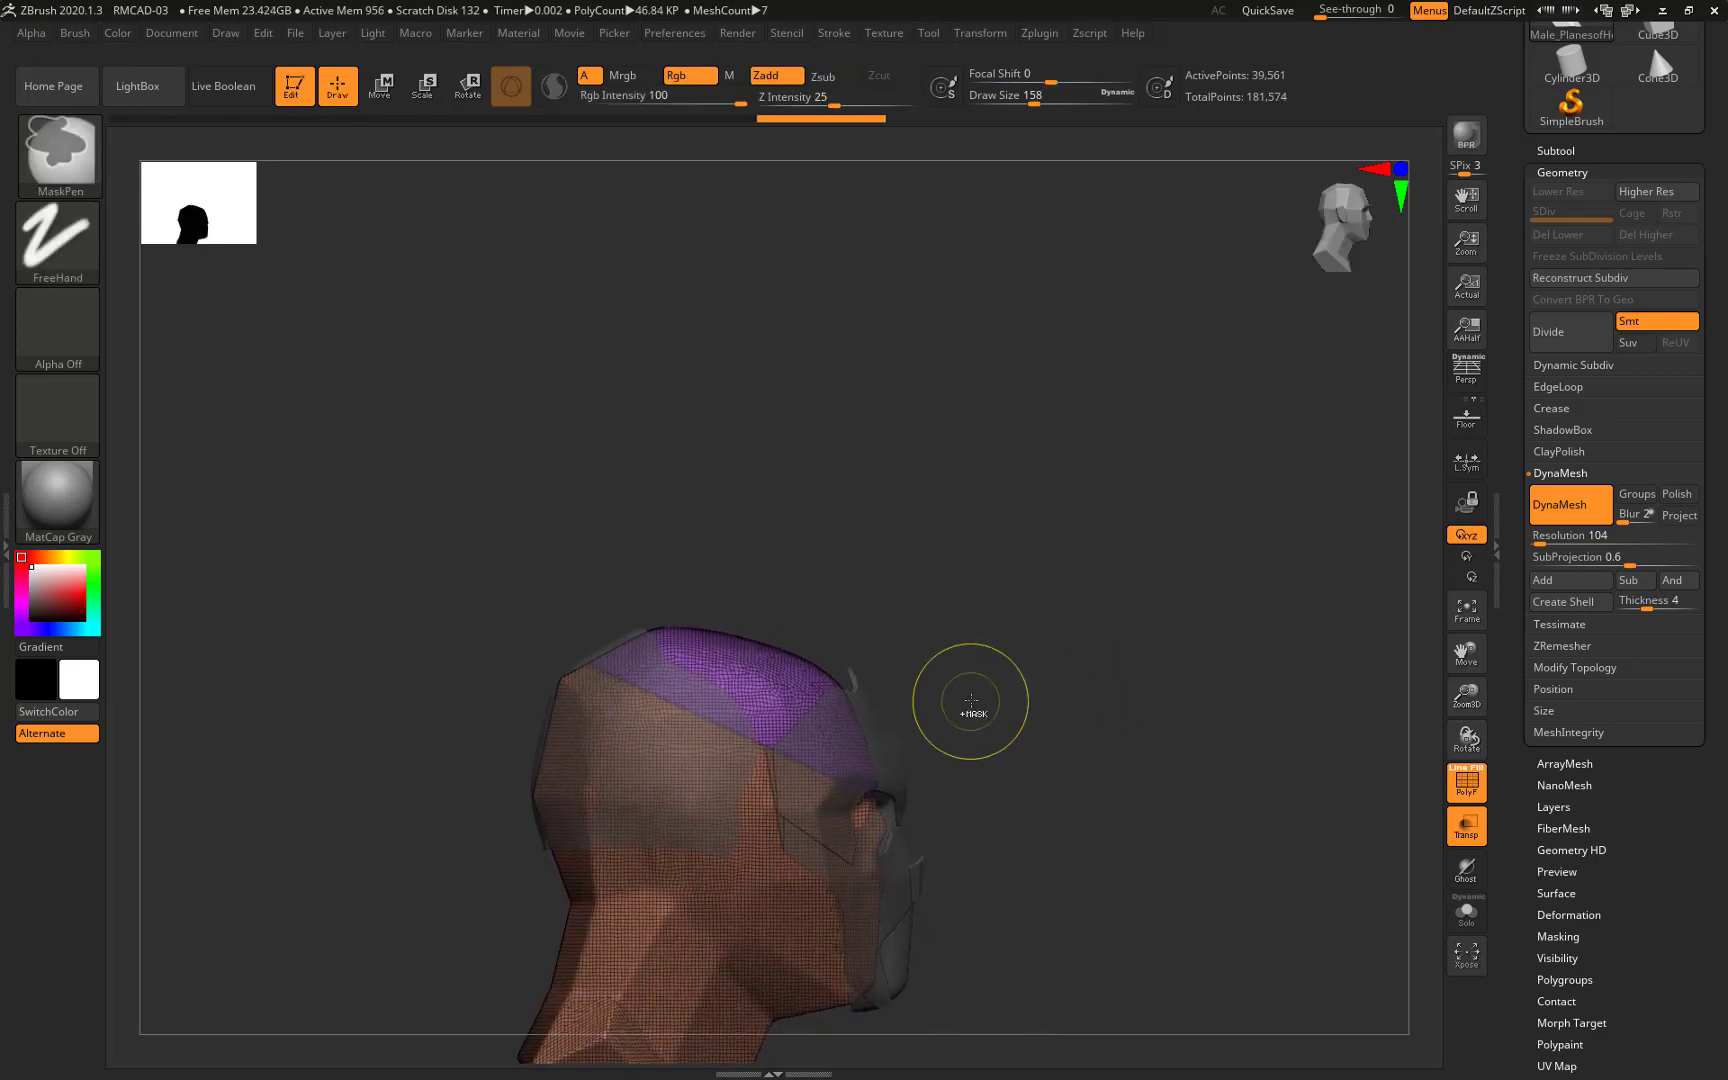
mouse_move(964, 687)
left_mouse_down("alt")
mouse_move(983, 706)
mouse_move(770, 648)
left_mouse_up("alt")
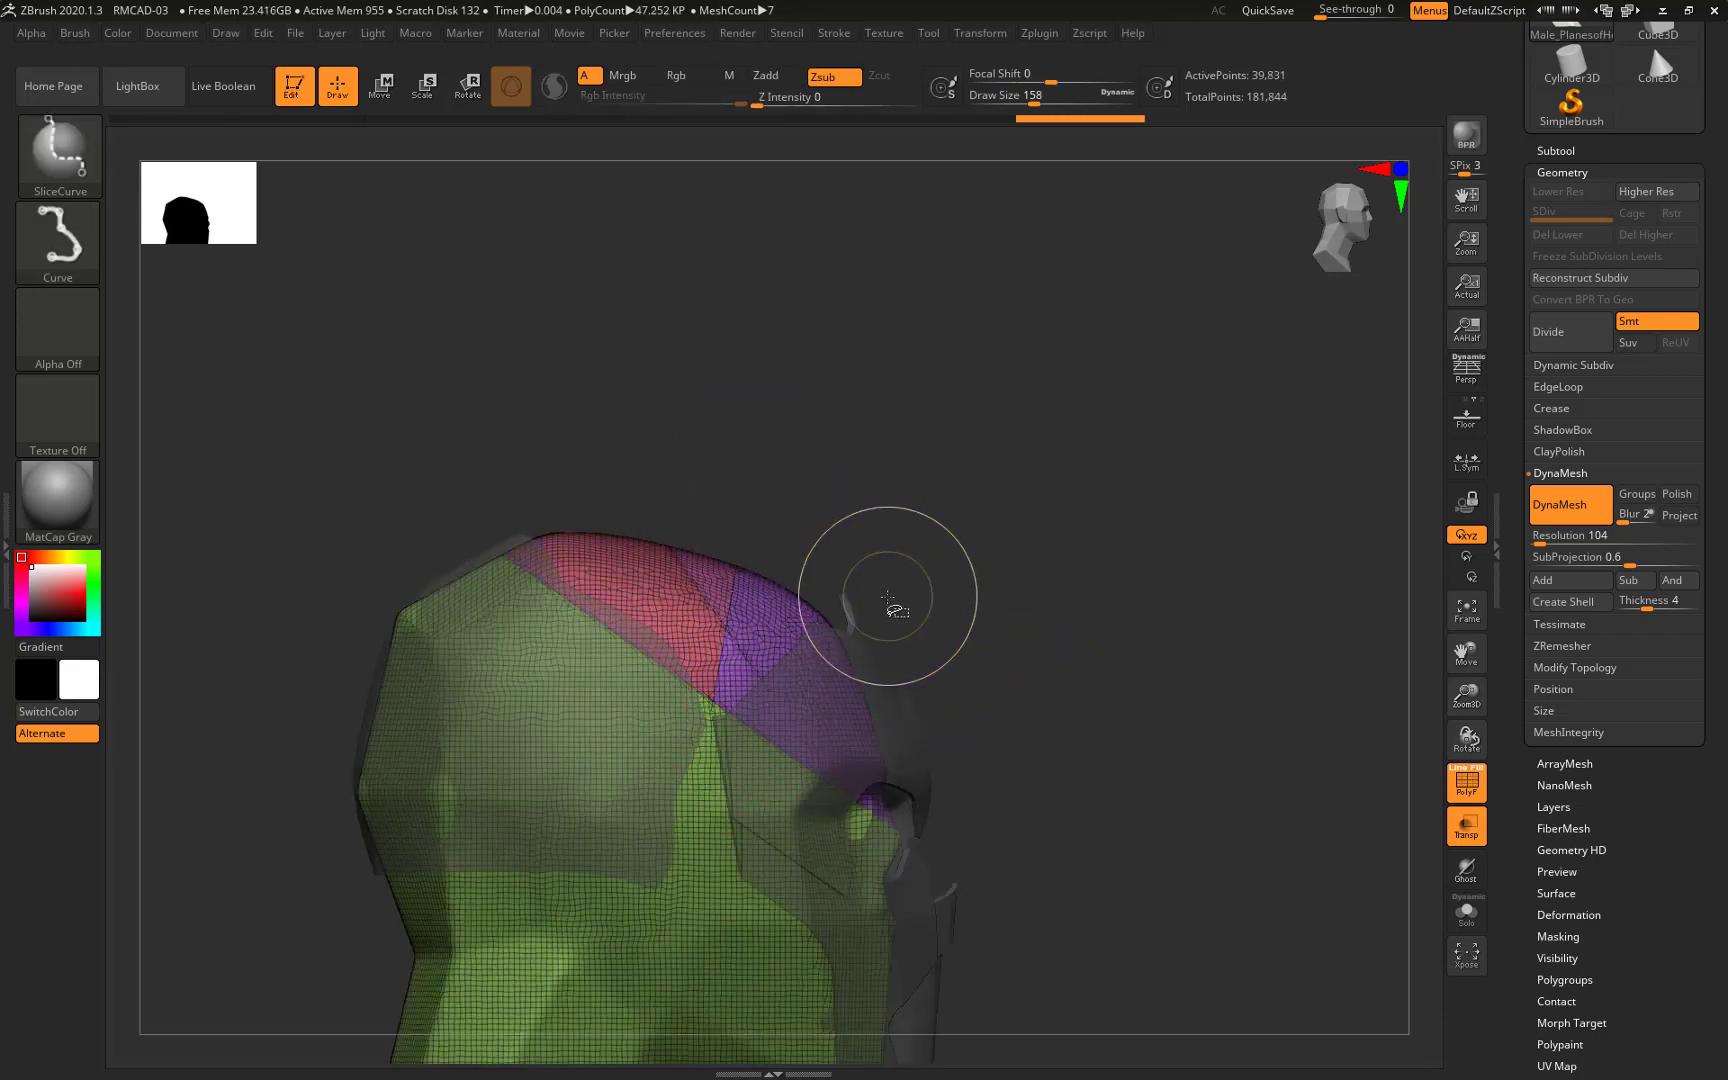
Slice two new polygroup bands across the top of the cap with SliceCurve
key("ctrl+shift")
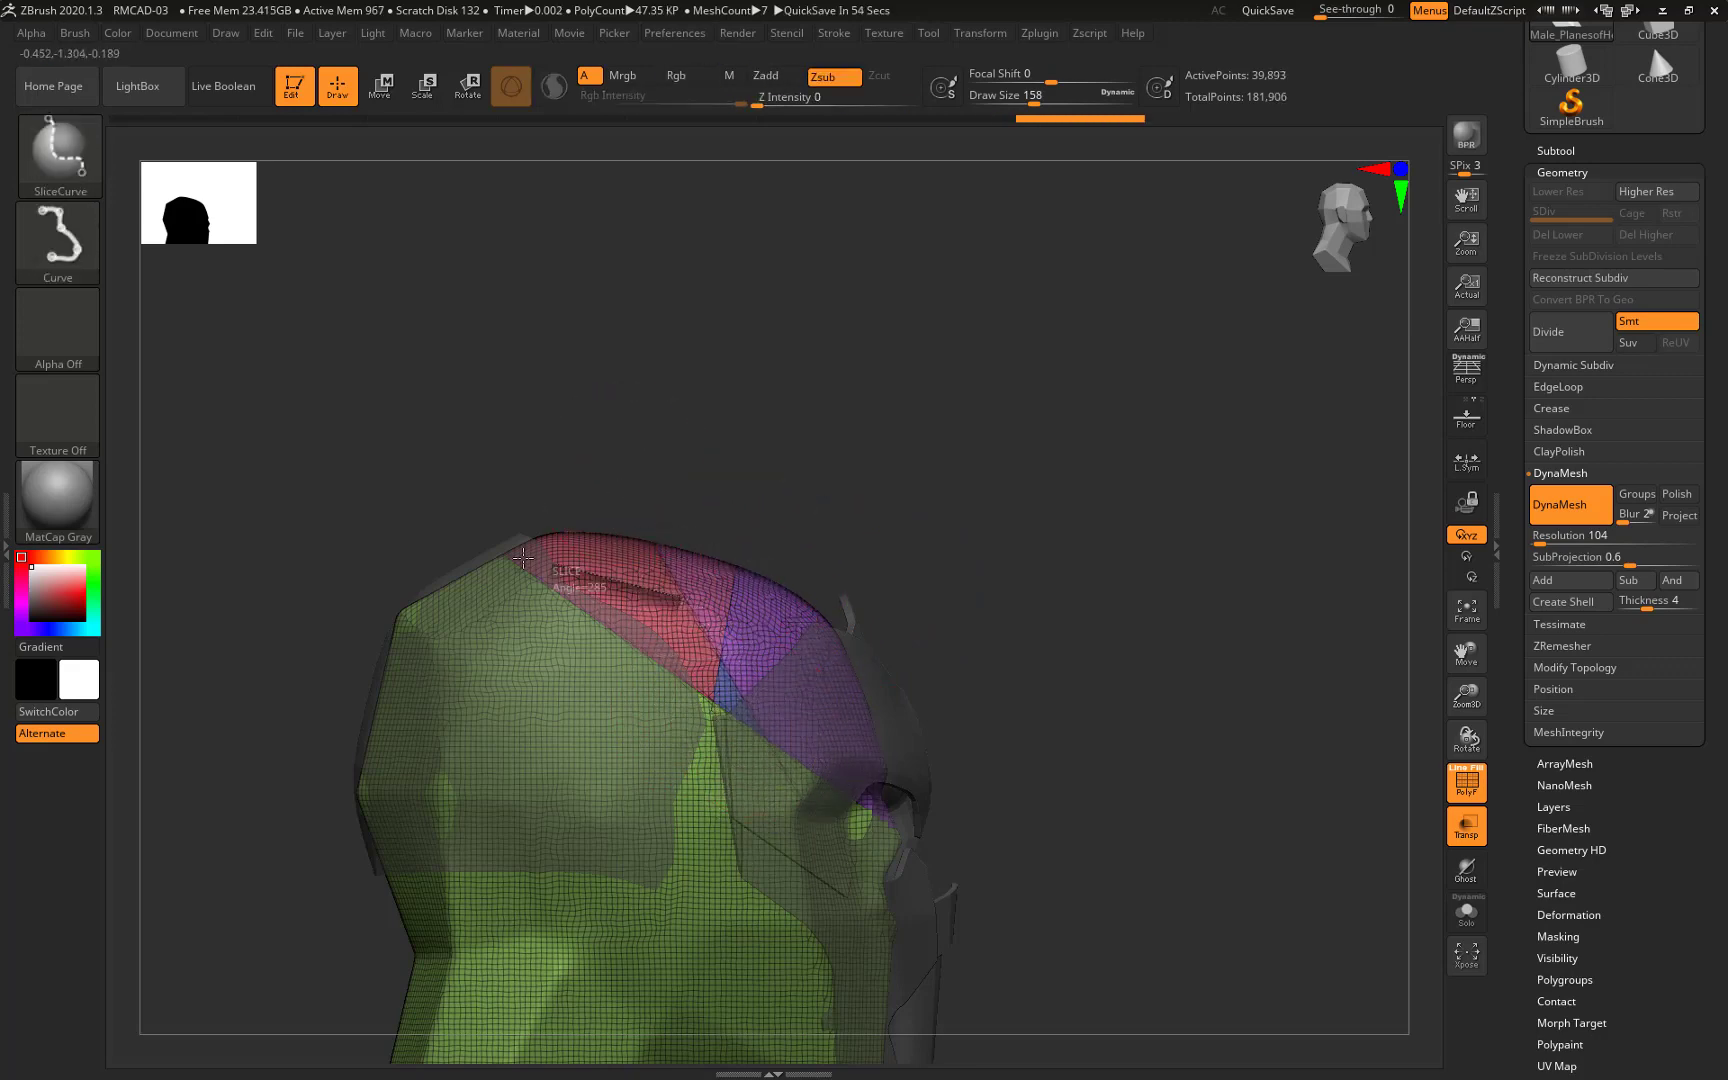
left_click_drag(366, 498, 366, 498, "ctrl+shift")
left_click_drag(380, 500, 1095, 671)
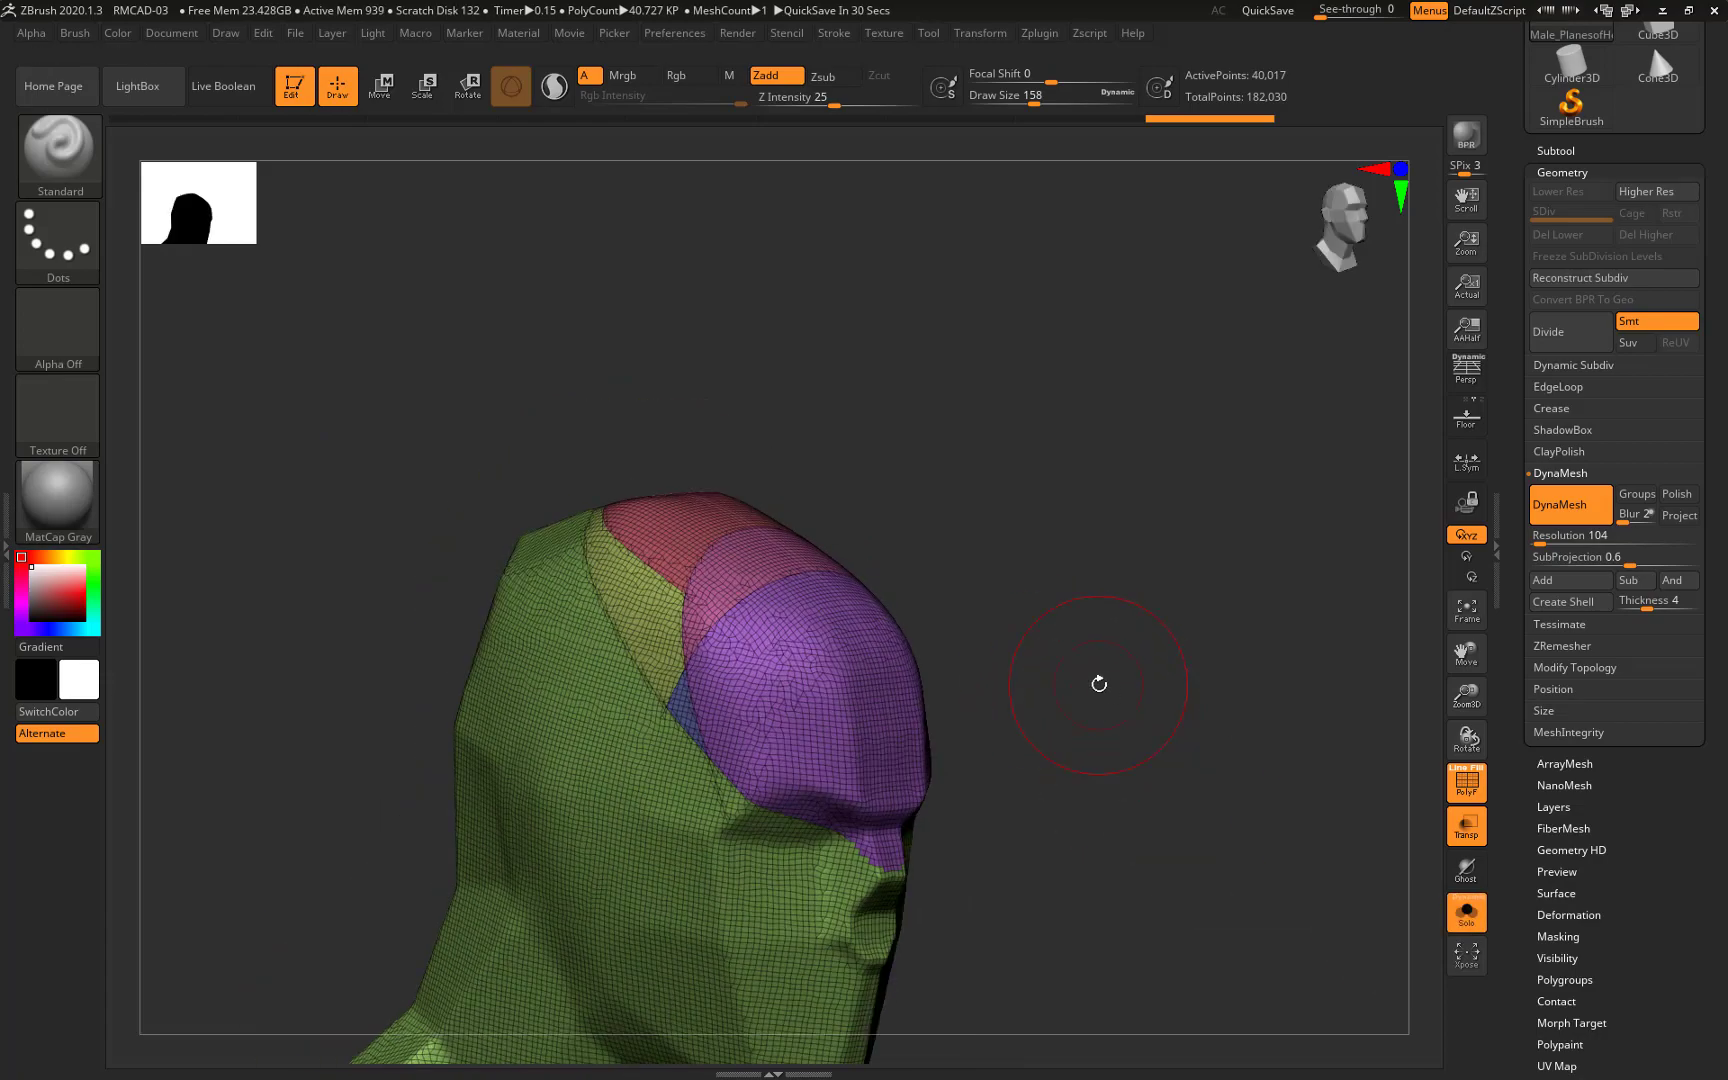
mouse_move(1083, 676)
left_mouse_down()
mouse_move(1163, 711)
mouse_move(1107, 783)
left_mouse_up()
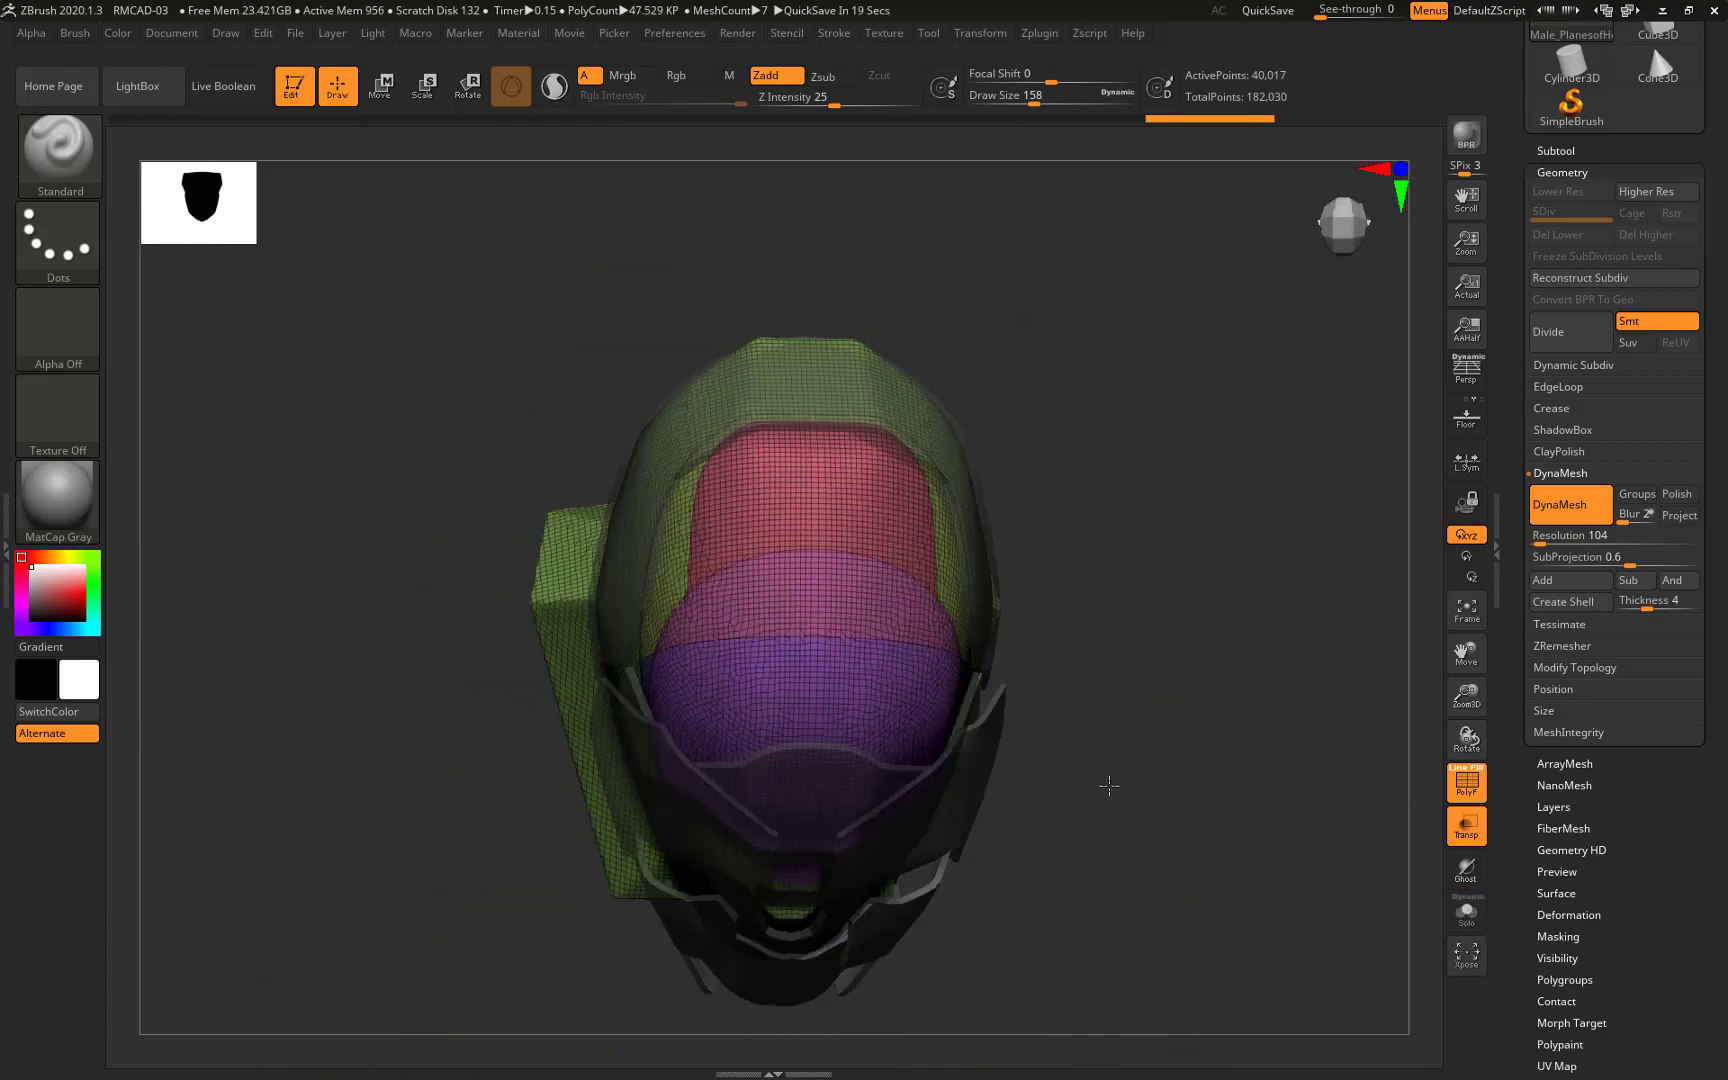
left_click_drag(770, 745, 770, 745, "ctrl+shift")
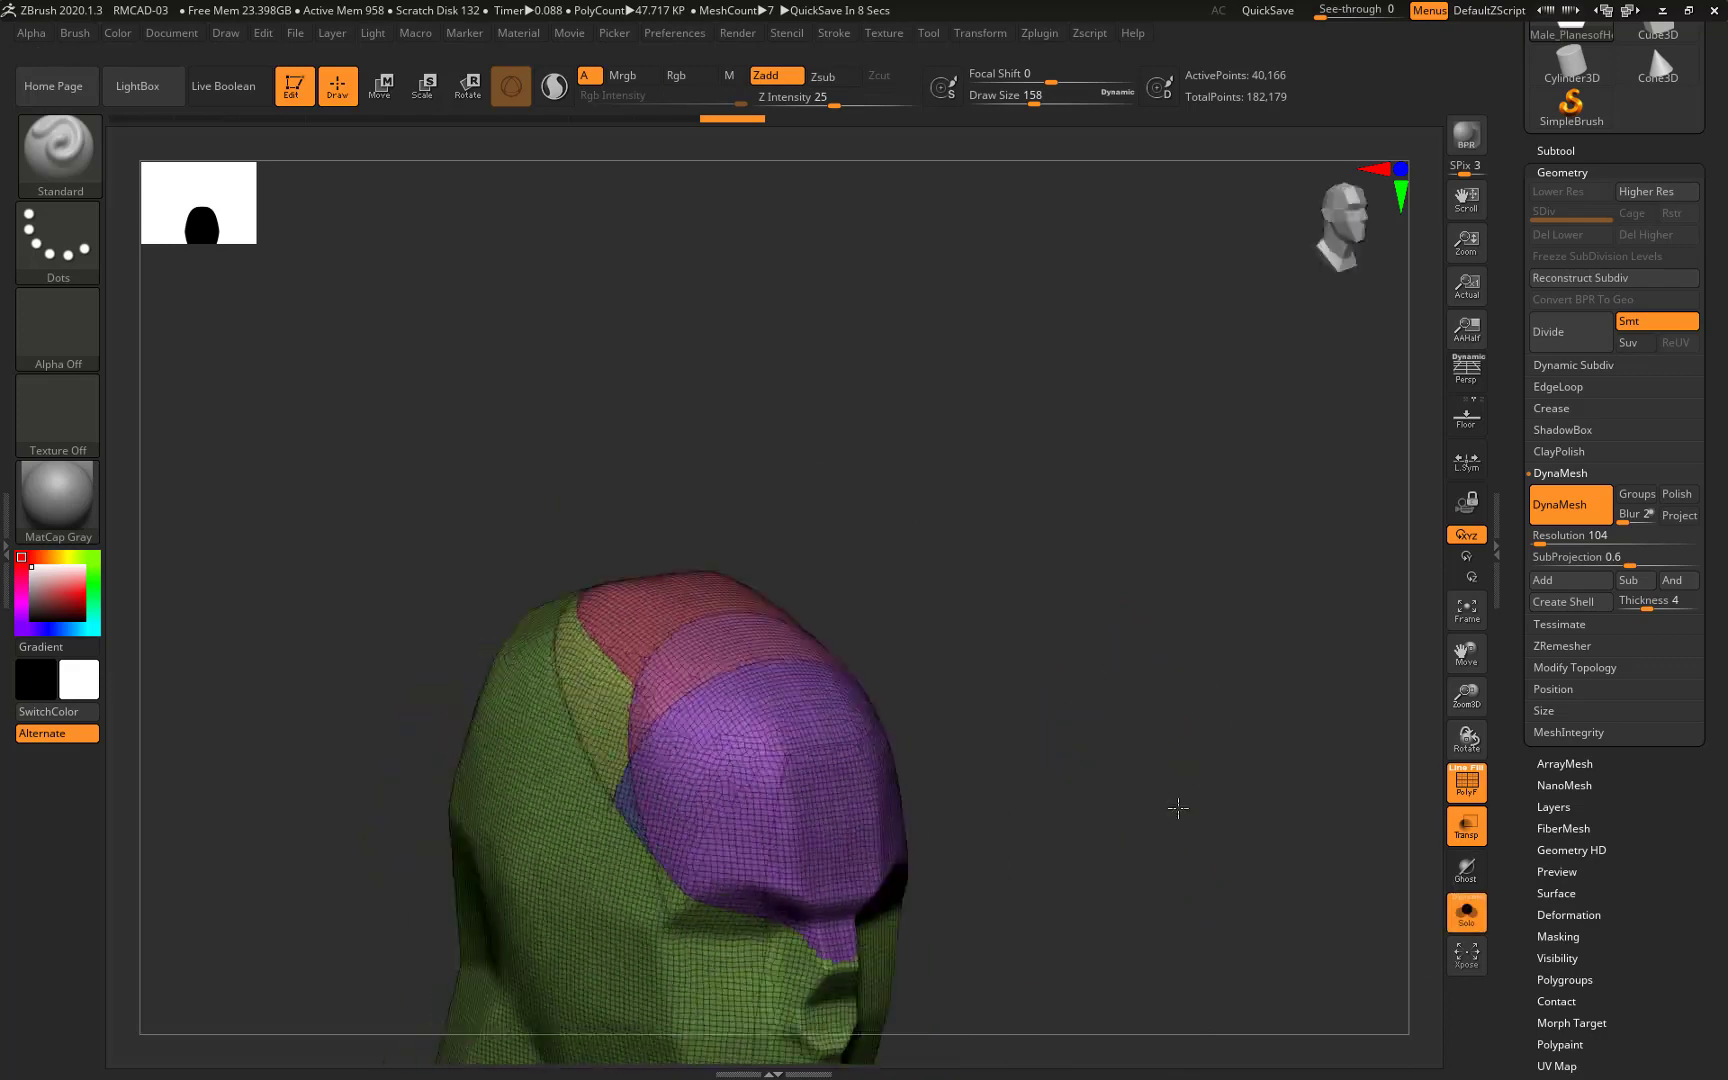
left_click_drag(1122, 694, 918, 775)
Slice the cap along the forehead line and check the bands from several angles
mouse_move(1034, 768)
left_mouse_down()
mouse_move(1160, 769)
mouse_move(1119, 733)
mouse_move(1242, 734)
left_mouse_up()
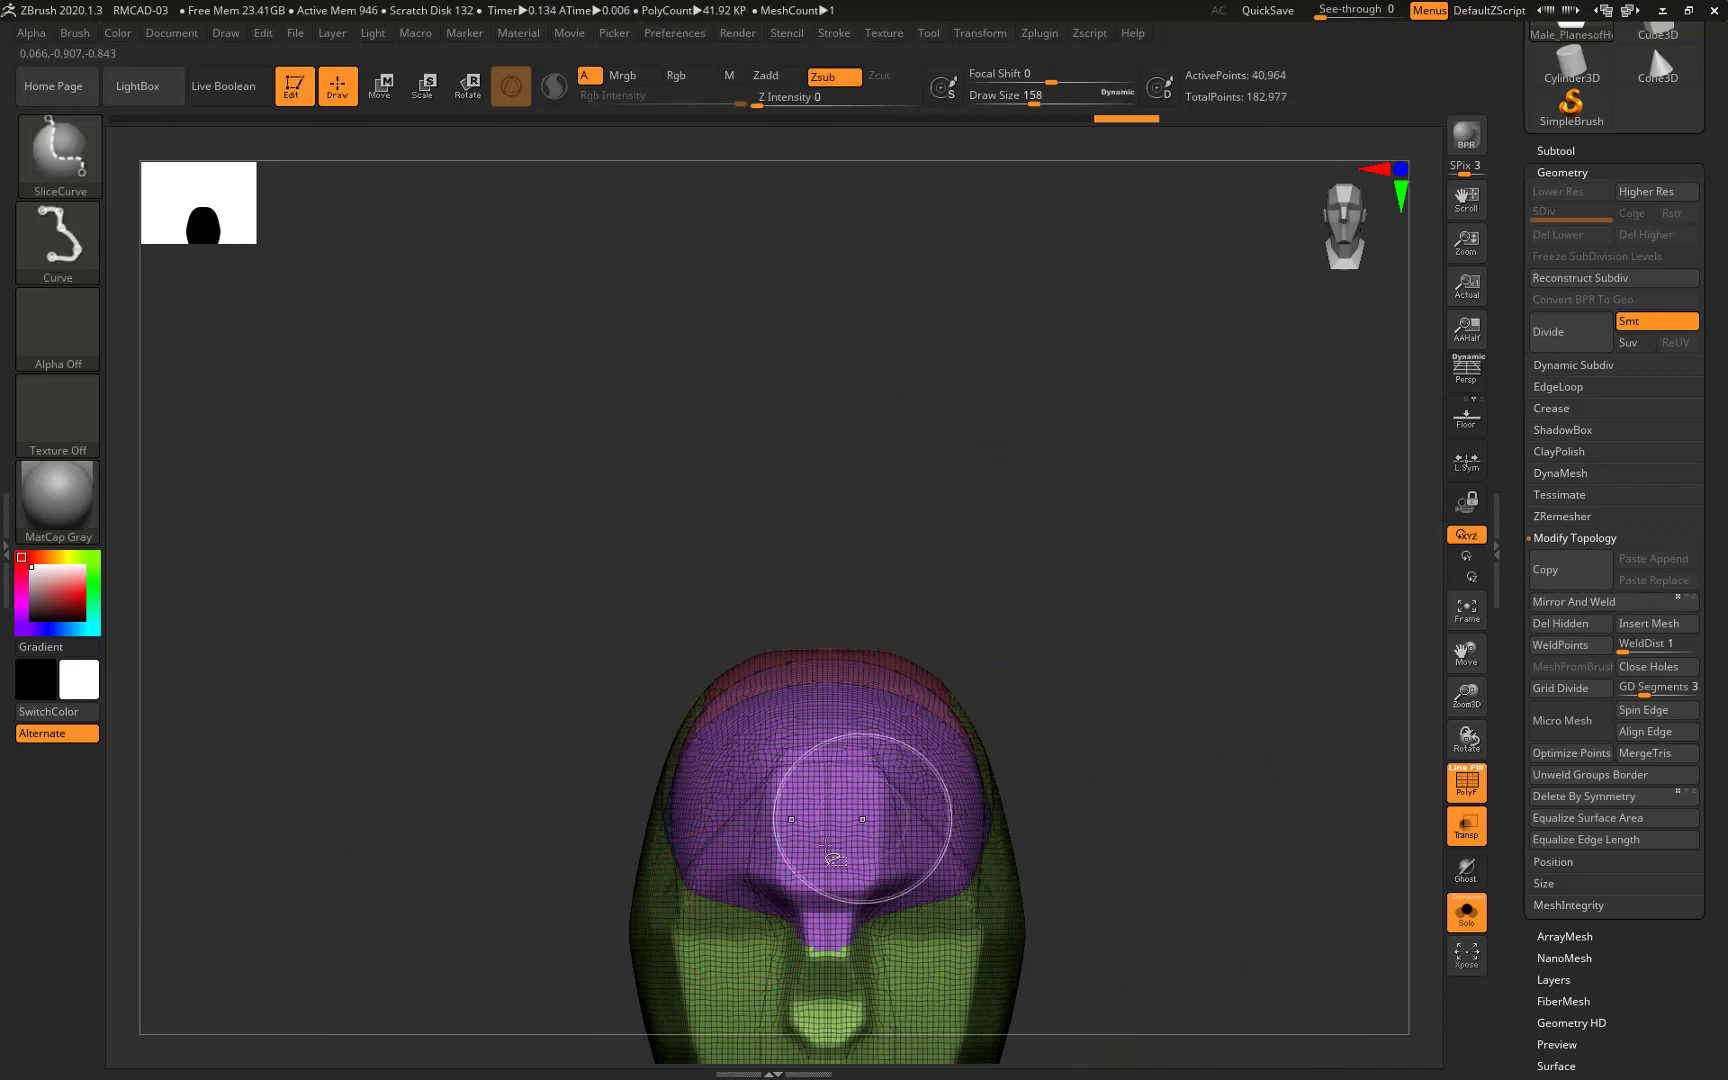
mouse_move(828, 850)
left_mouse_down("ctrl+shift")
mouse_move(1118, 733)
mouse_move(1068, 771)
left_mouse_up("ctrl+shift")
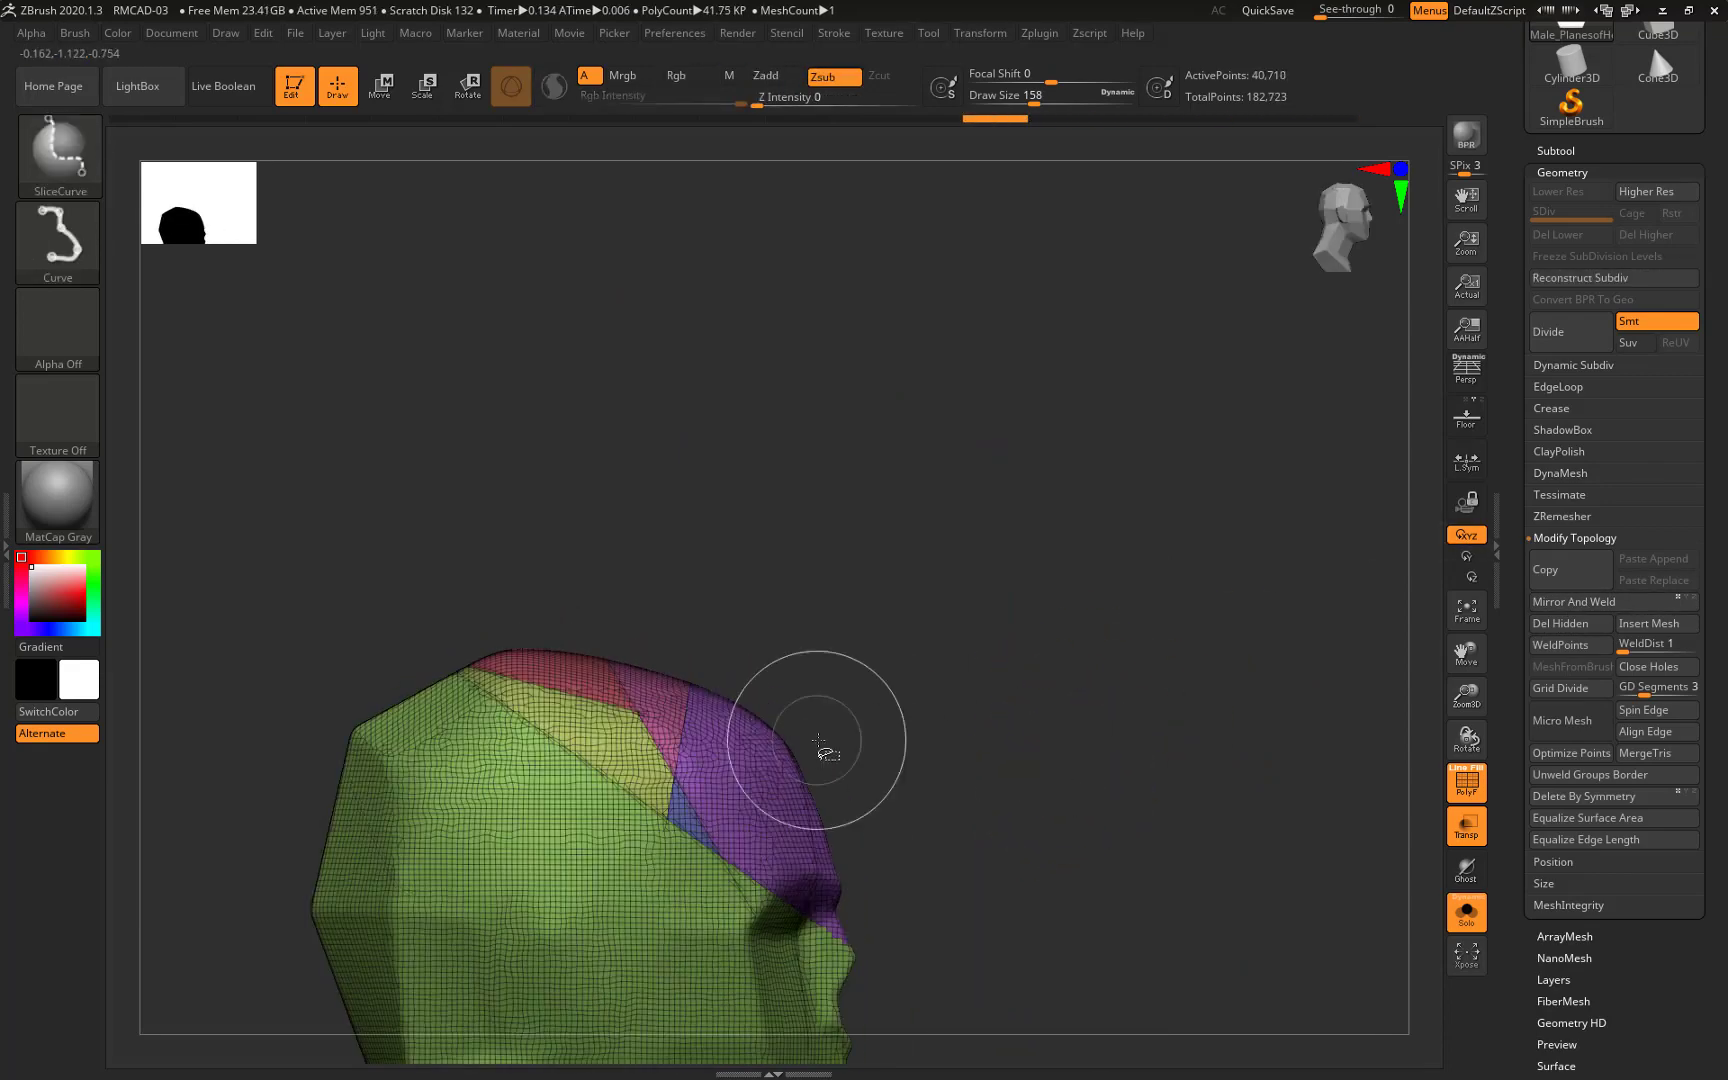
left_click_drag(818, 741, 1107, 740)
left_click_drag(868, 740, 785, 740, "ctrl+shift")
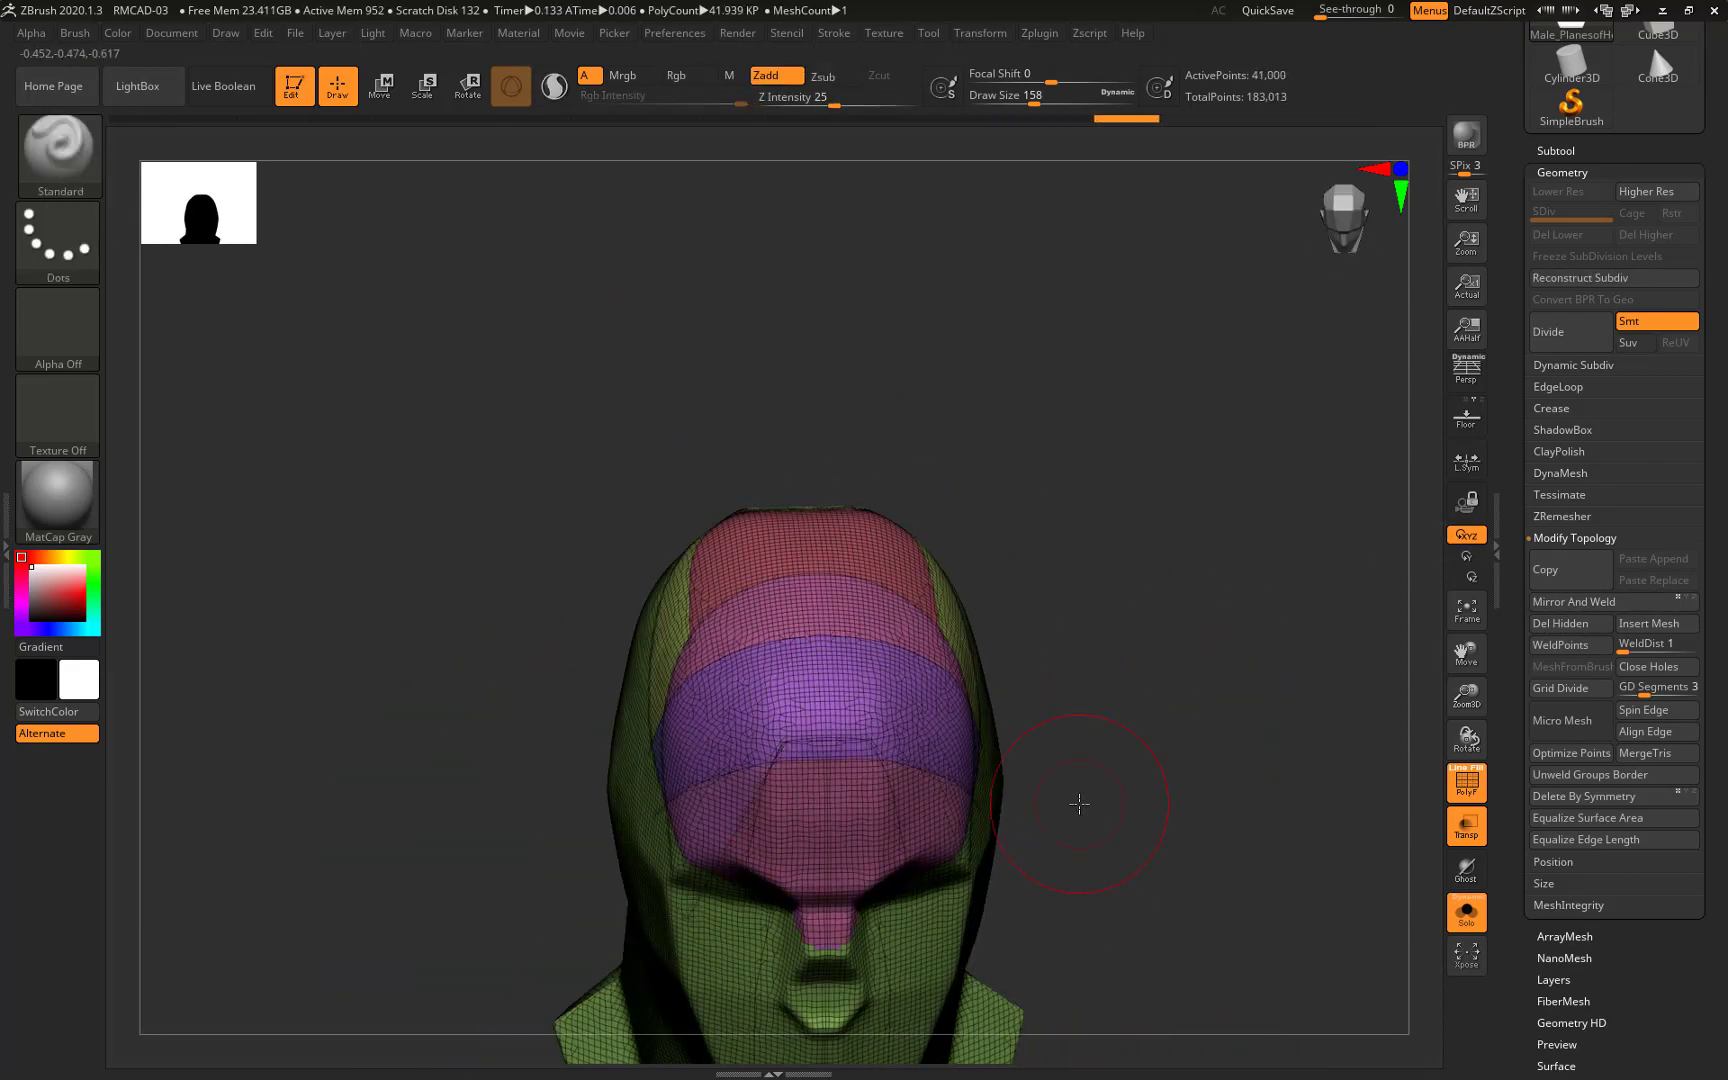
mouse_move(1079, 803)
left_mouse_down()
mouse_move(1165, 791)
mouse_move(1119, 810)
left_mouse_up()
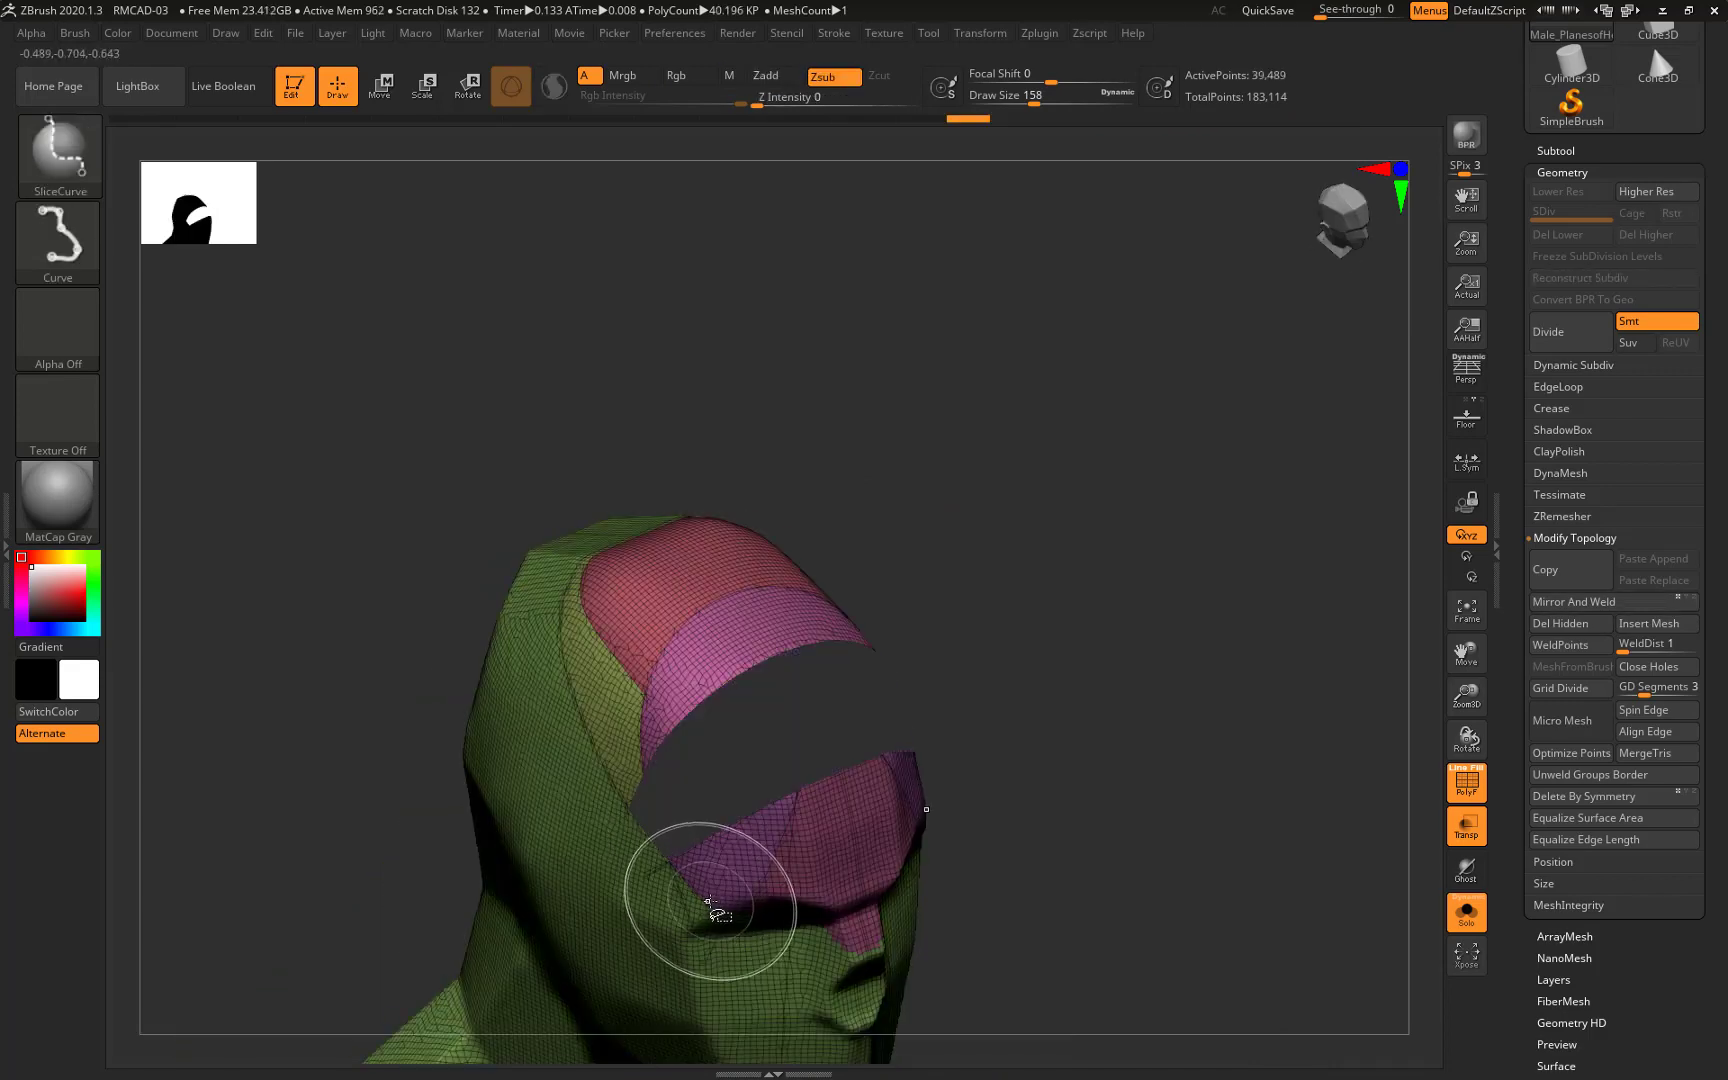
mouse_move(710, 900)
left_mouse_down()
mouse_move(1120, 687)
mouse_move(1022, 675)
left_mouse_up()
Hide the green face polygroup so only the cap remains
left_click(911, 726, "ctrl+alt+shift")
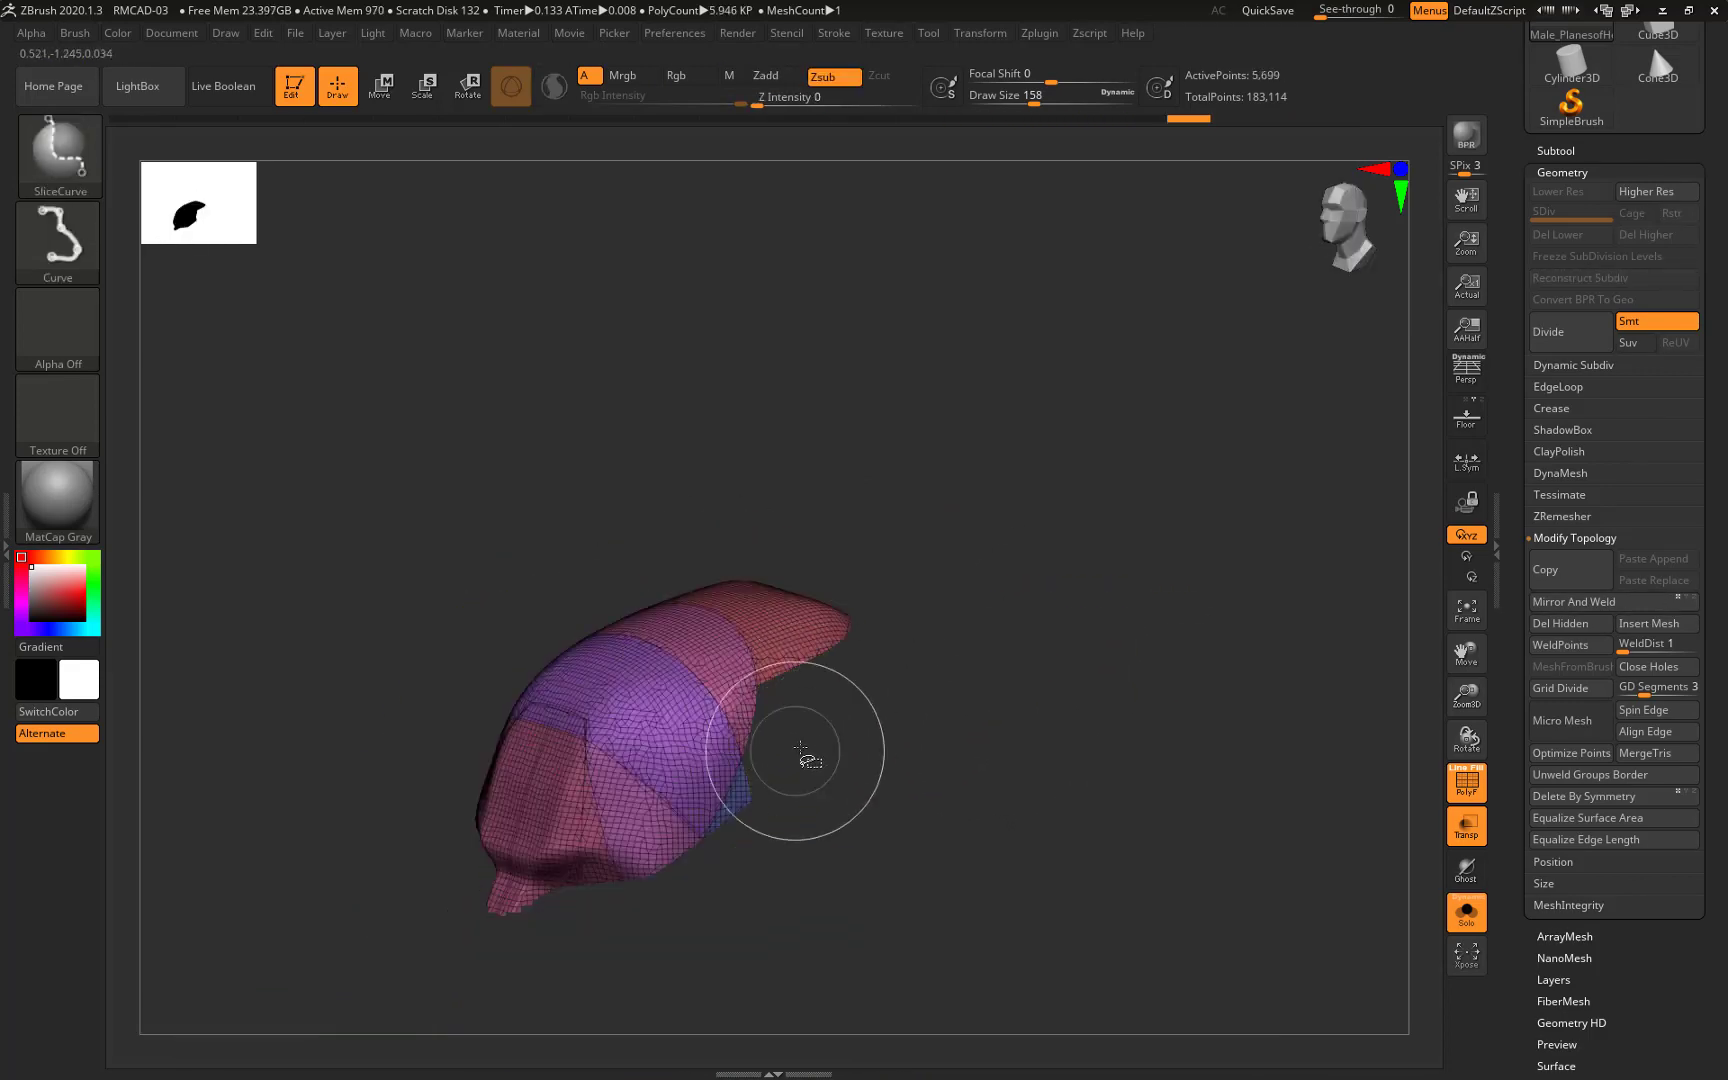
left_click_drag(801, 750, 697, 946)
left_click_drag(815, 929, 1171, 677)
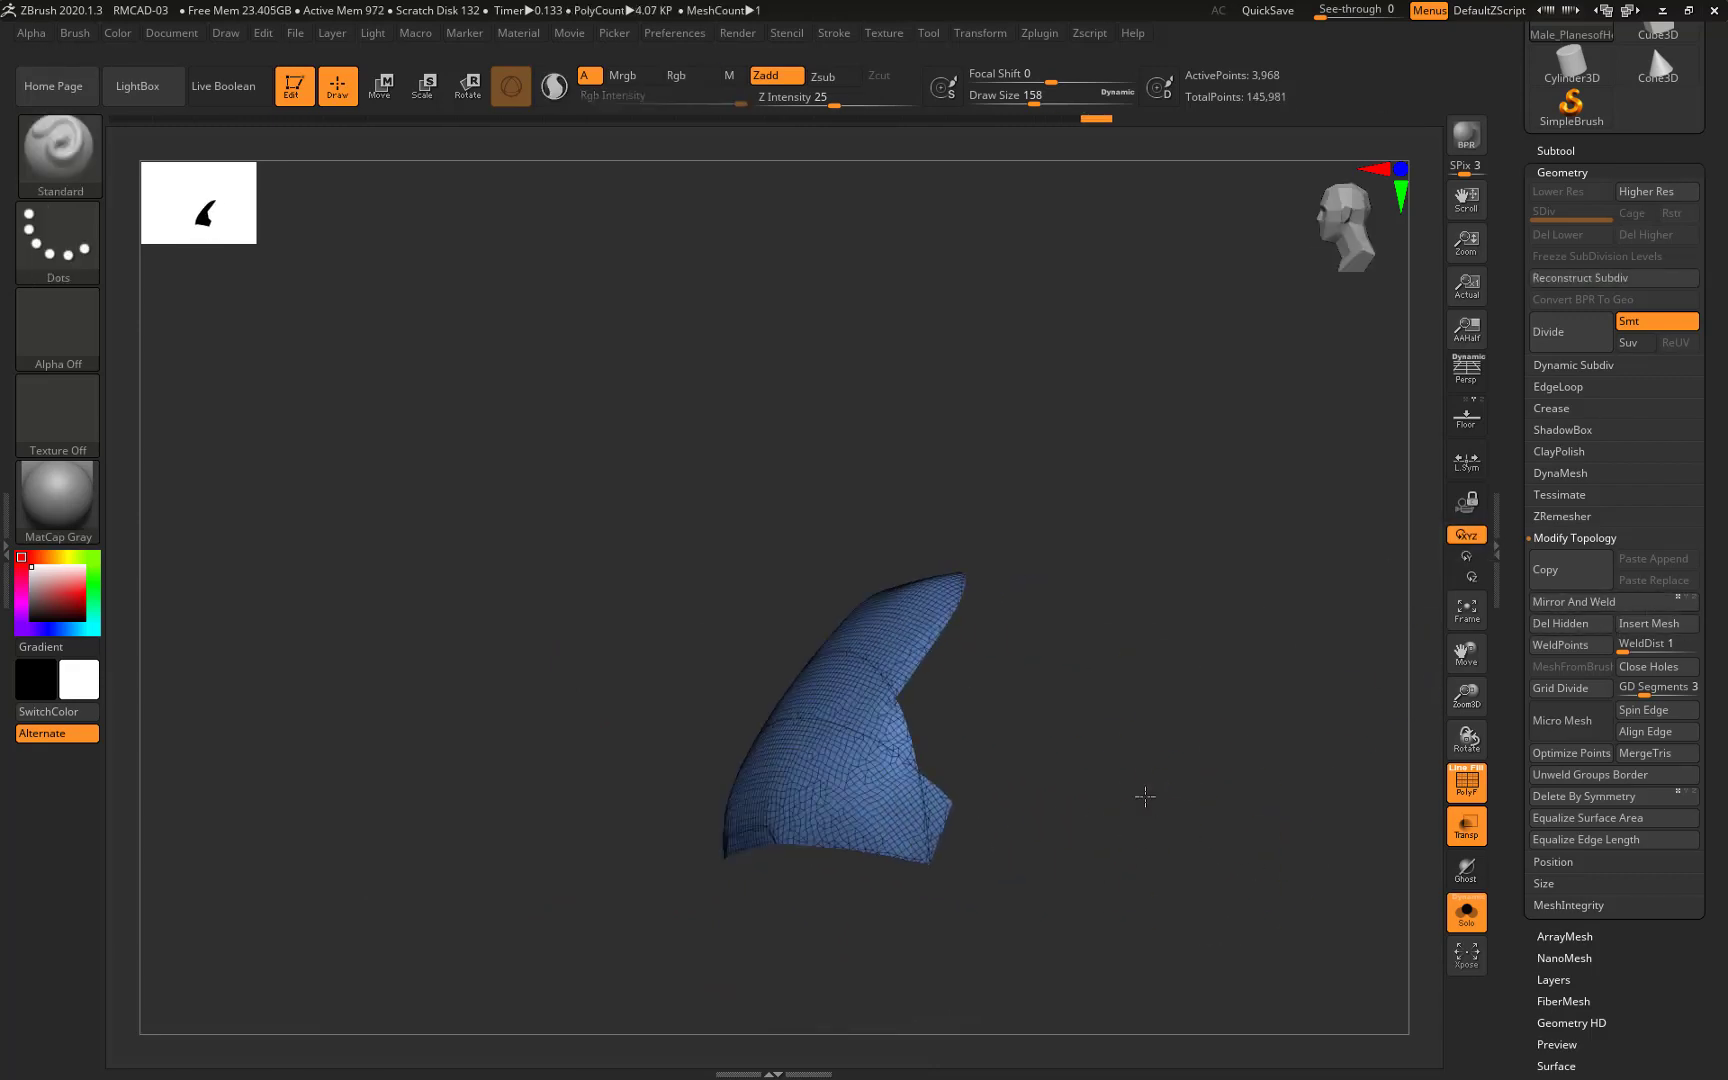
mouse_move(1145, 796)
left_mouse_down()
mouse_move(1091, 879)
mouse_move(1030, 806)
left_mouse_up()
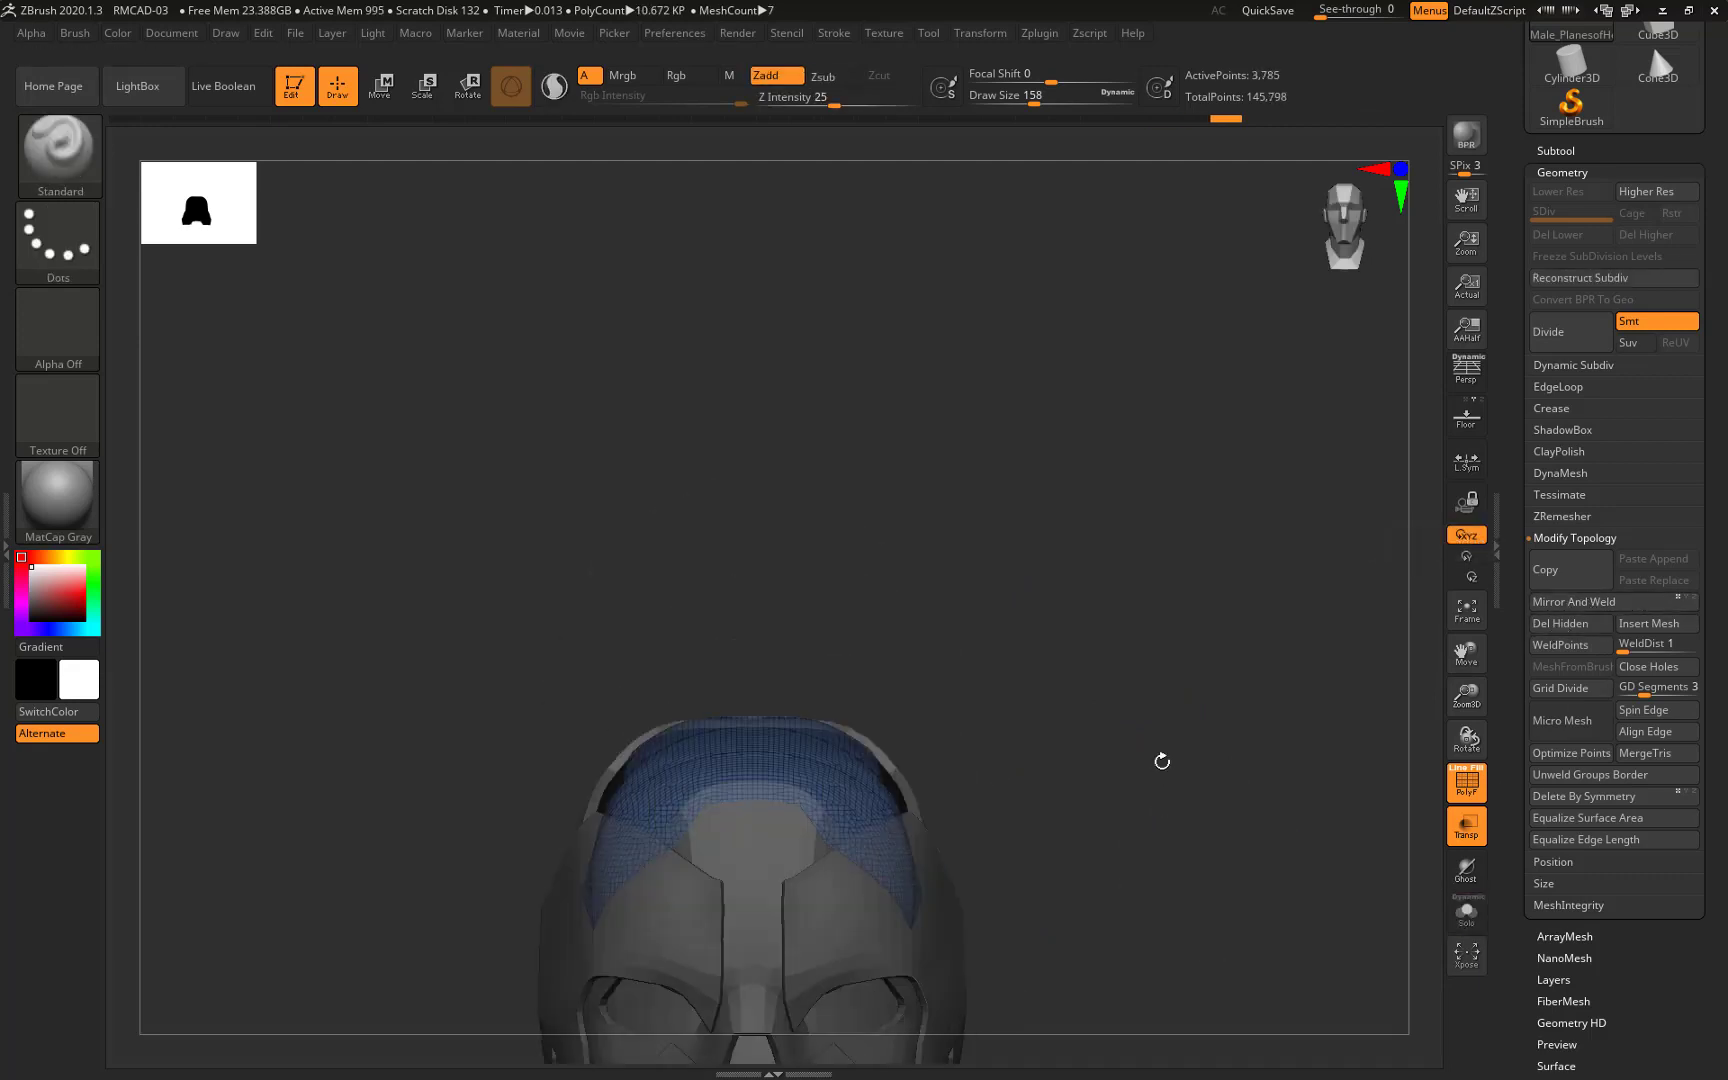
mouse_move(1157, 760)
left_mouse_down()
mouse_move(1102, 796)
mouse_move(883, 822)
mouse_move(1010, 656)
mouse_move(1238, 714)
mouse_move(1004, 744)
left_mouse_up()
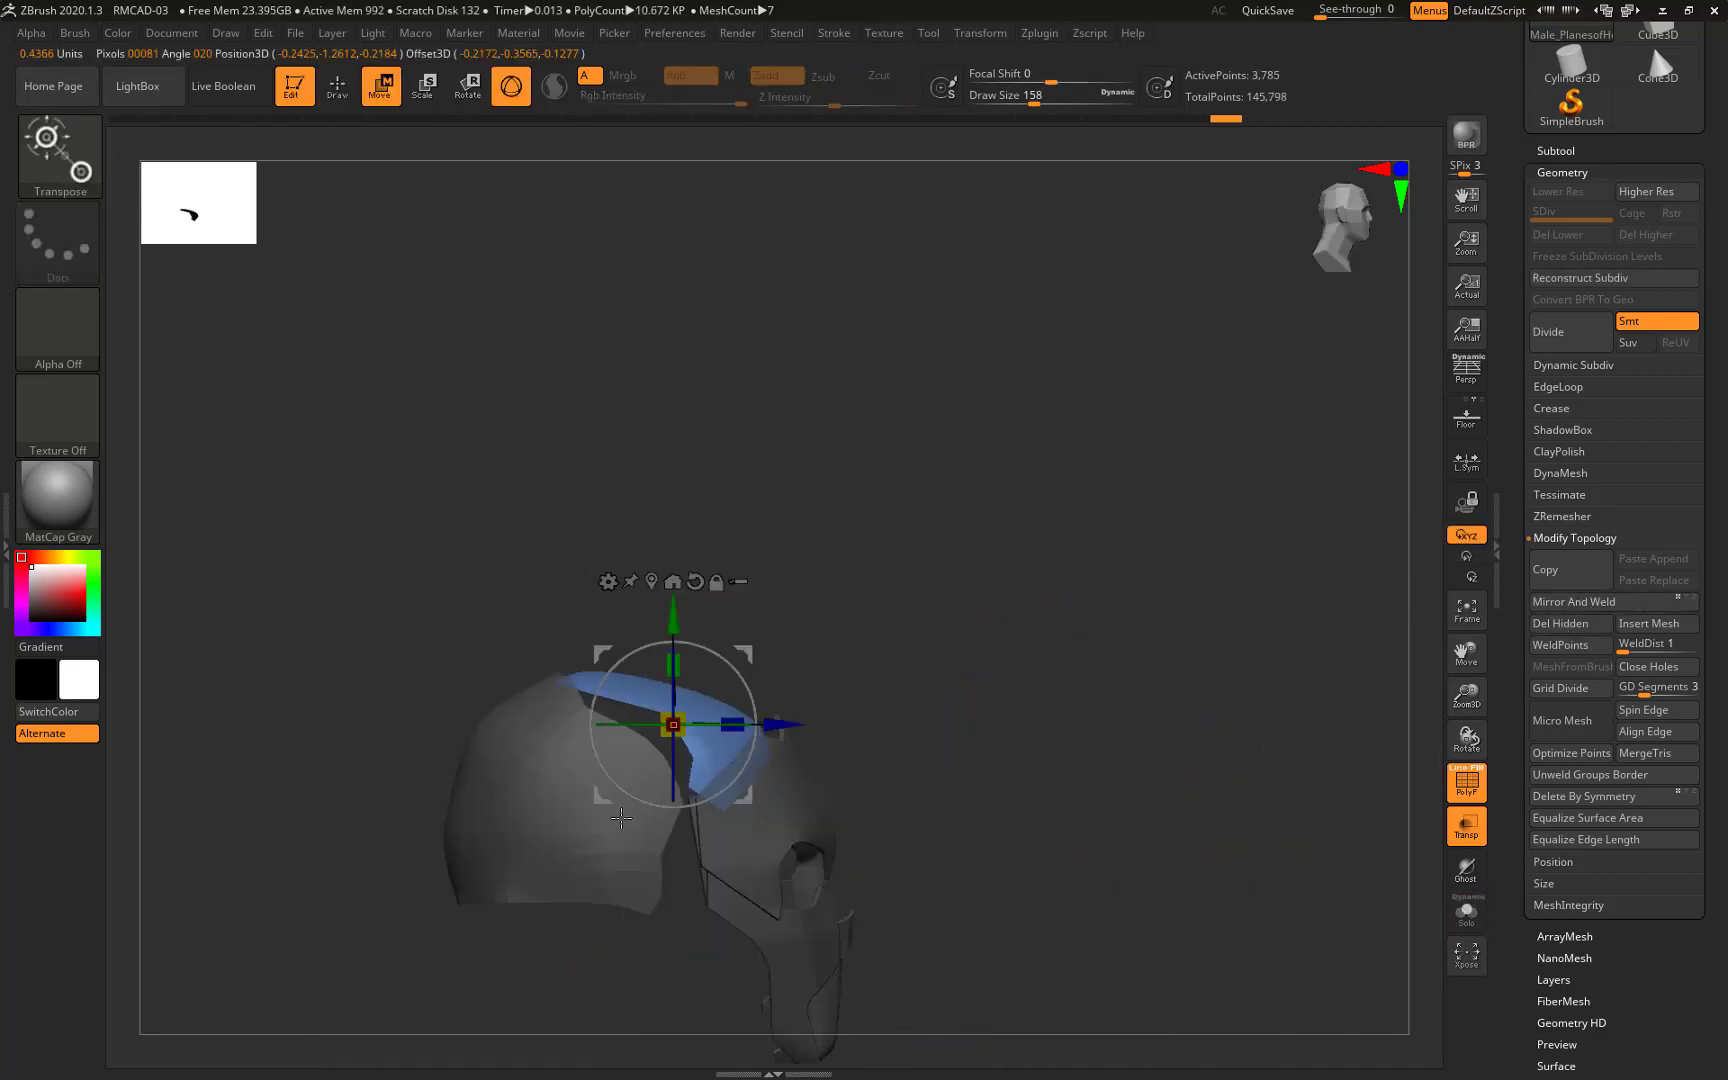
Move the blue cap piece into place under the helmet plates and check the fit
mouse_move(892, 657)
left_mouse_down()
mouse_move(895, 598)
mouse_move(888, 826)
mouse_move(1045, 775)
mouse_move(937, 571)
mouse_move(994, 760)
left_mouse_up()
key("q")
mouse_move(860, 723)
left_mouse_down()
mouse_move(1030, 683)
mouse_move(1007, 760)
mouse_move(952, 813)
mouse_move(1014, 498)
mouse_move(999, 606)
mouse_move(1020, 665)
left_mouse_up()
mouse_move(907, 650)
left_mouse_down()
mouse_move(1234, 560)
mouse_move(1061, 810)
mouse_move(1022, 717)
mouse_move(497, 692)
left_mouse_up()
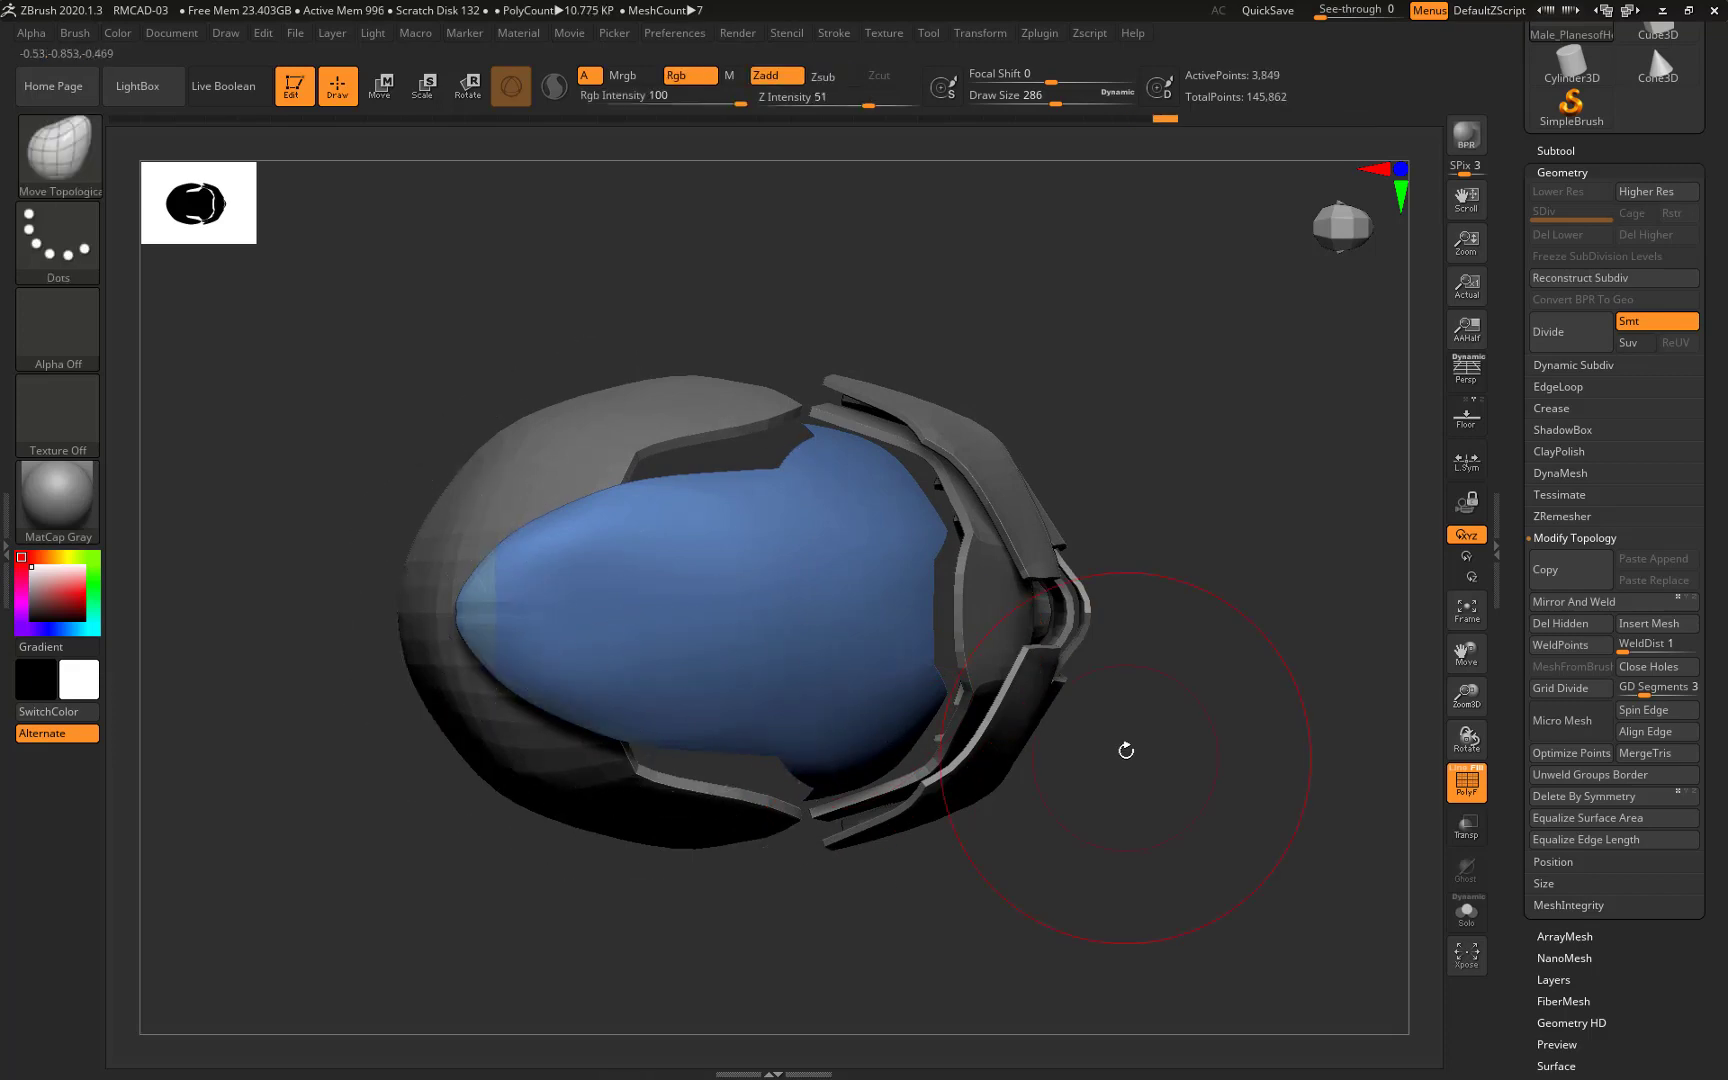
Retopologize the blue crown piece with ZRemesher
key("ctrl+z")
key("ctrl+shift+z")
left_click_drag(1128, 875, 1230, 640)
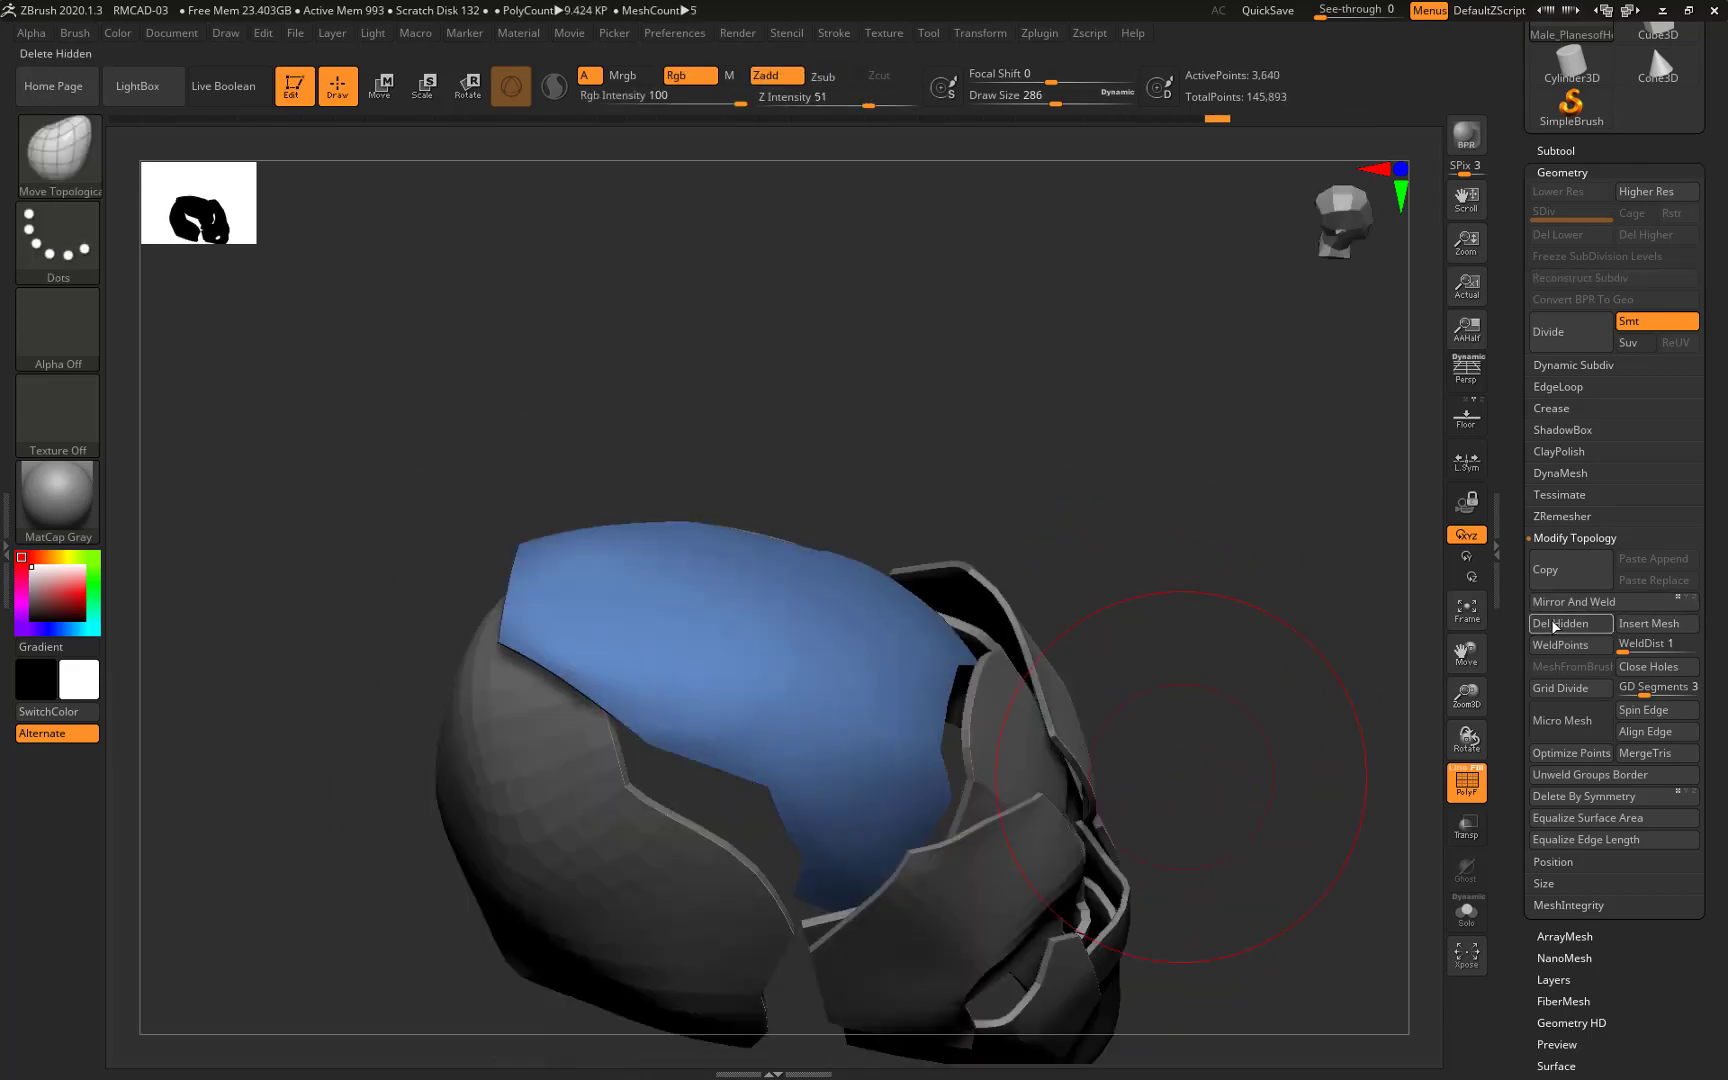
left_click(1562, 516)
left_click(1575, 563)
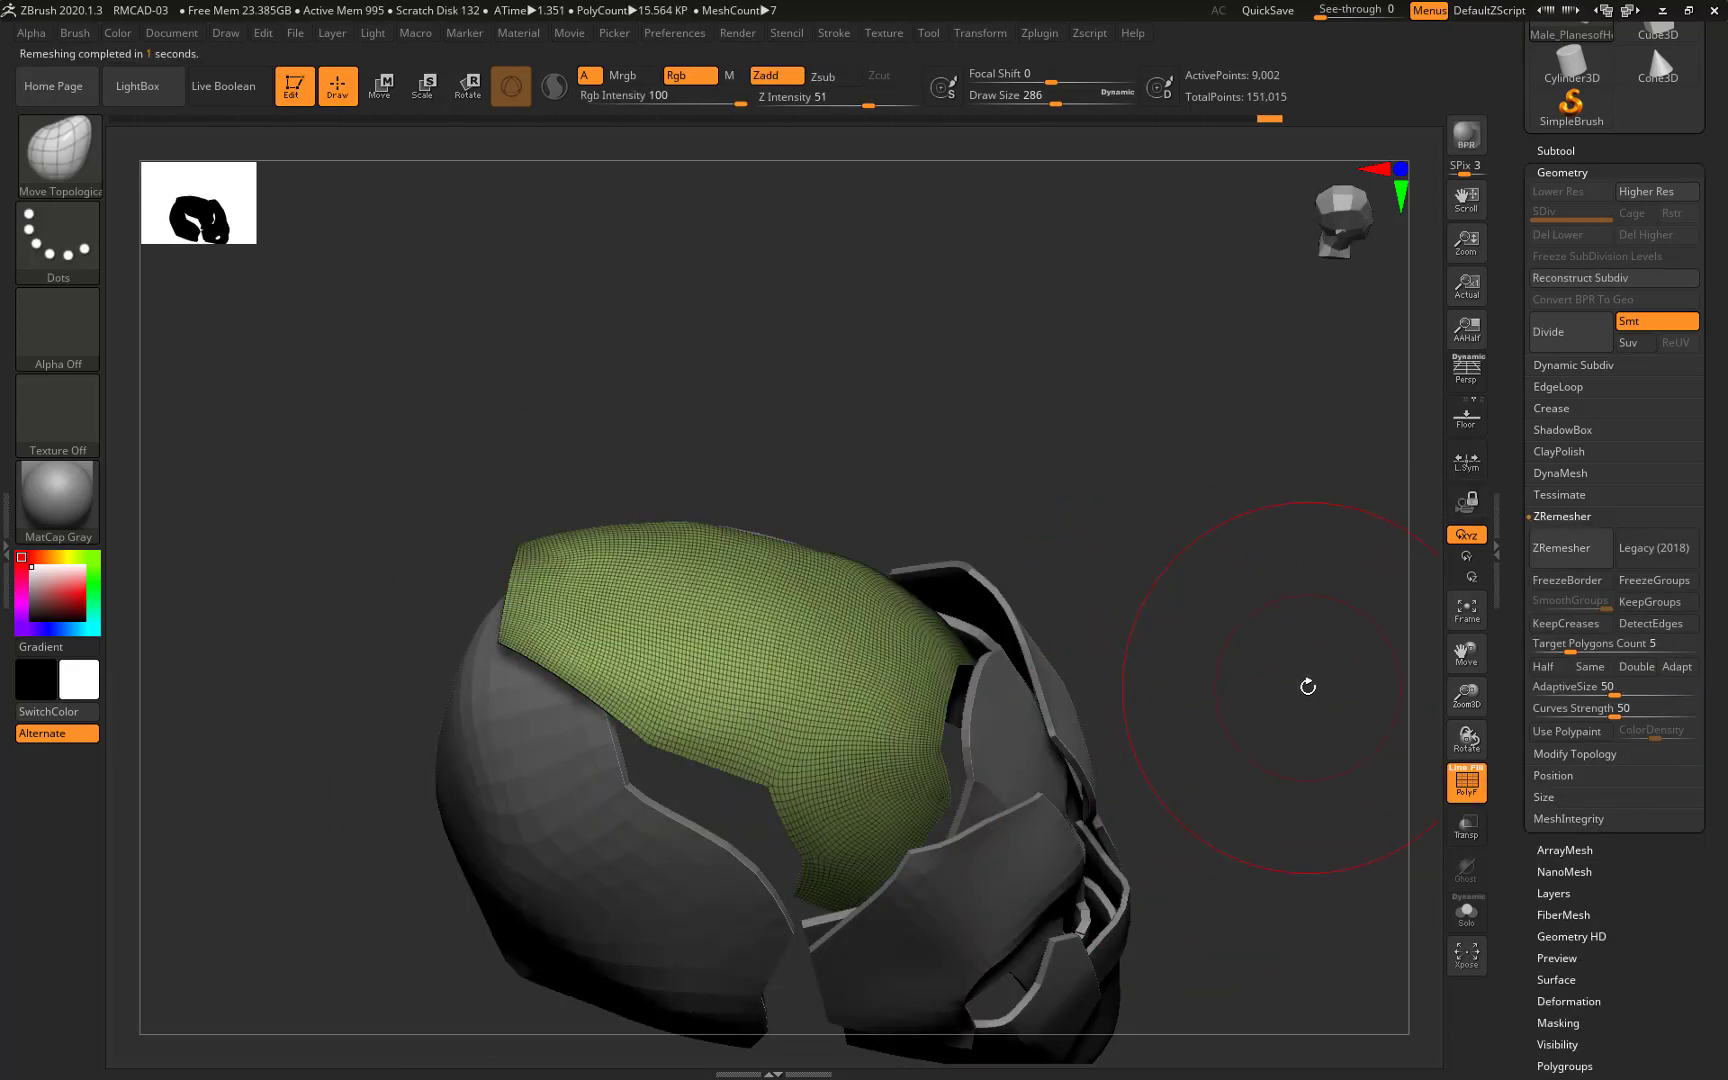
mouse_move(1310, 690)
left_mouse_down()
mouse_move(1234, 733)
mouse_move(1260, 710)
left_mouse_up()
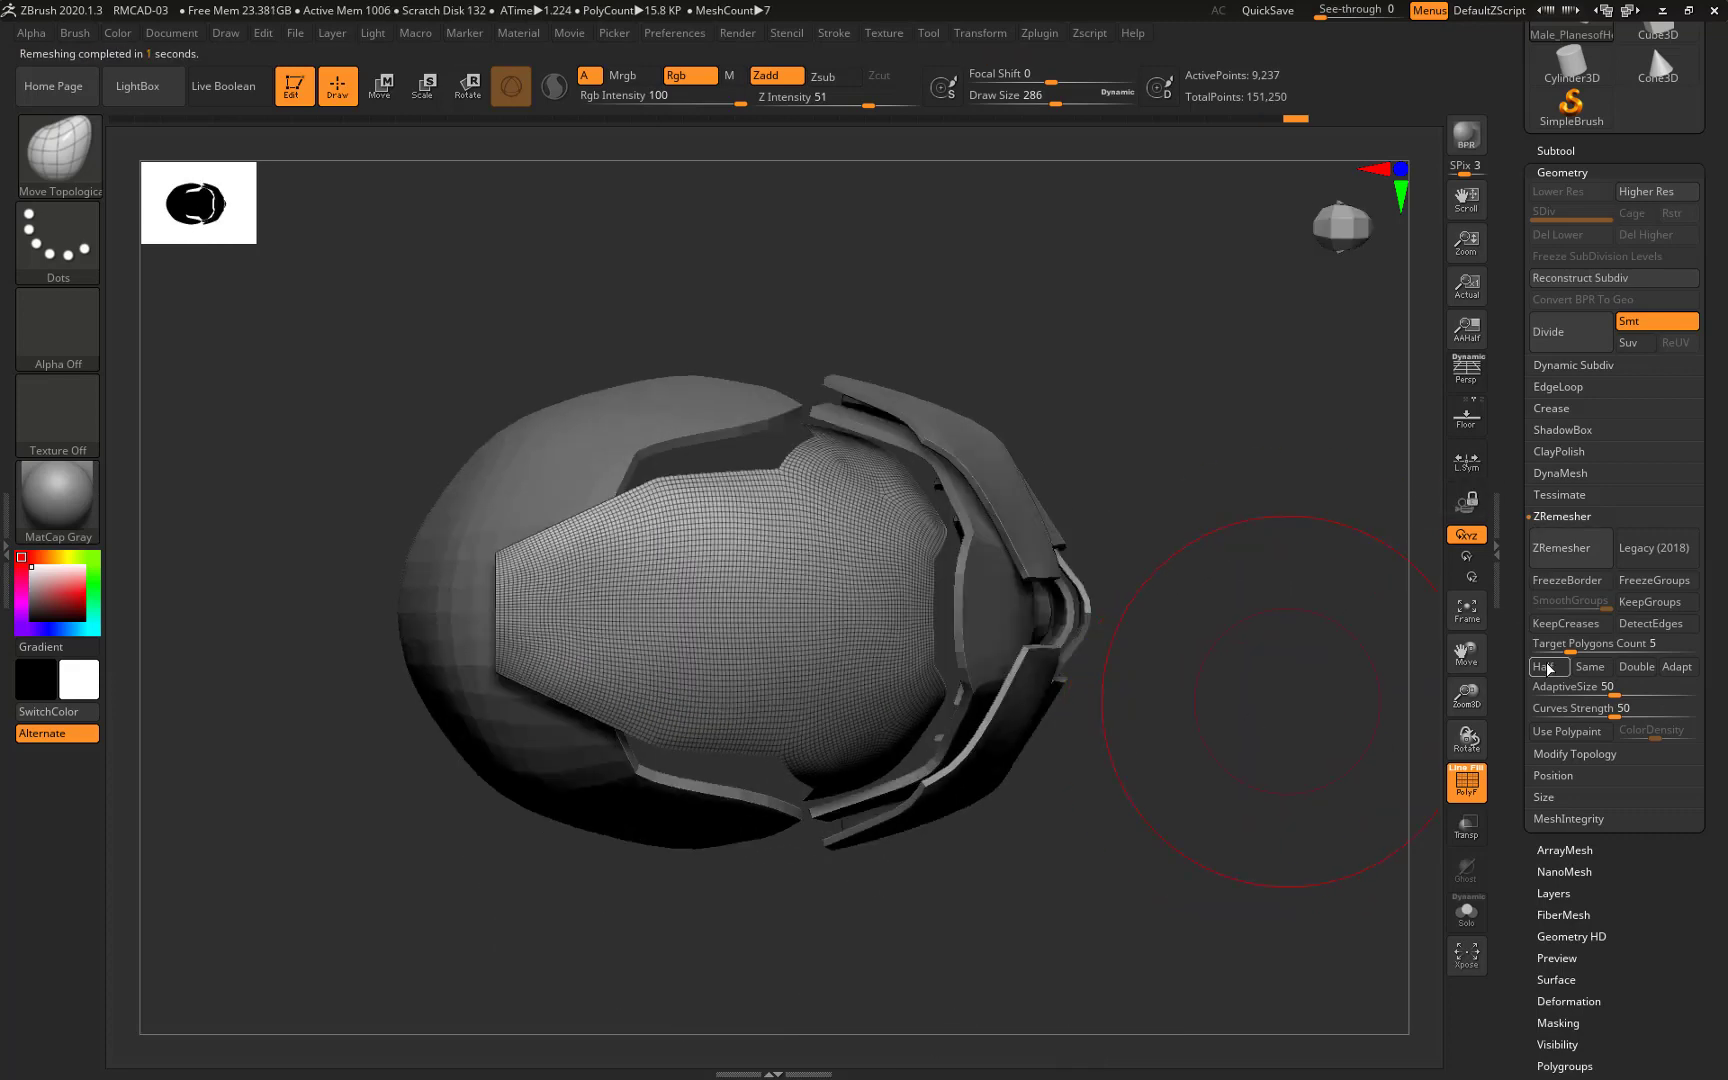
Solo the remeshed crest strip to inspect its profile, then show the full helmet
left_click(1466, 912)
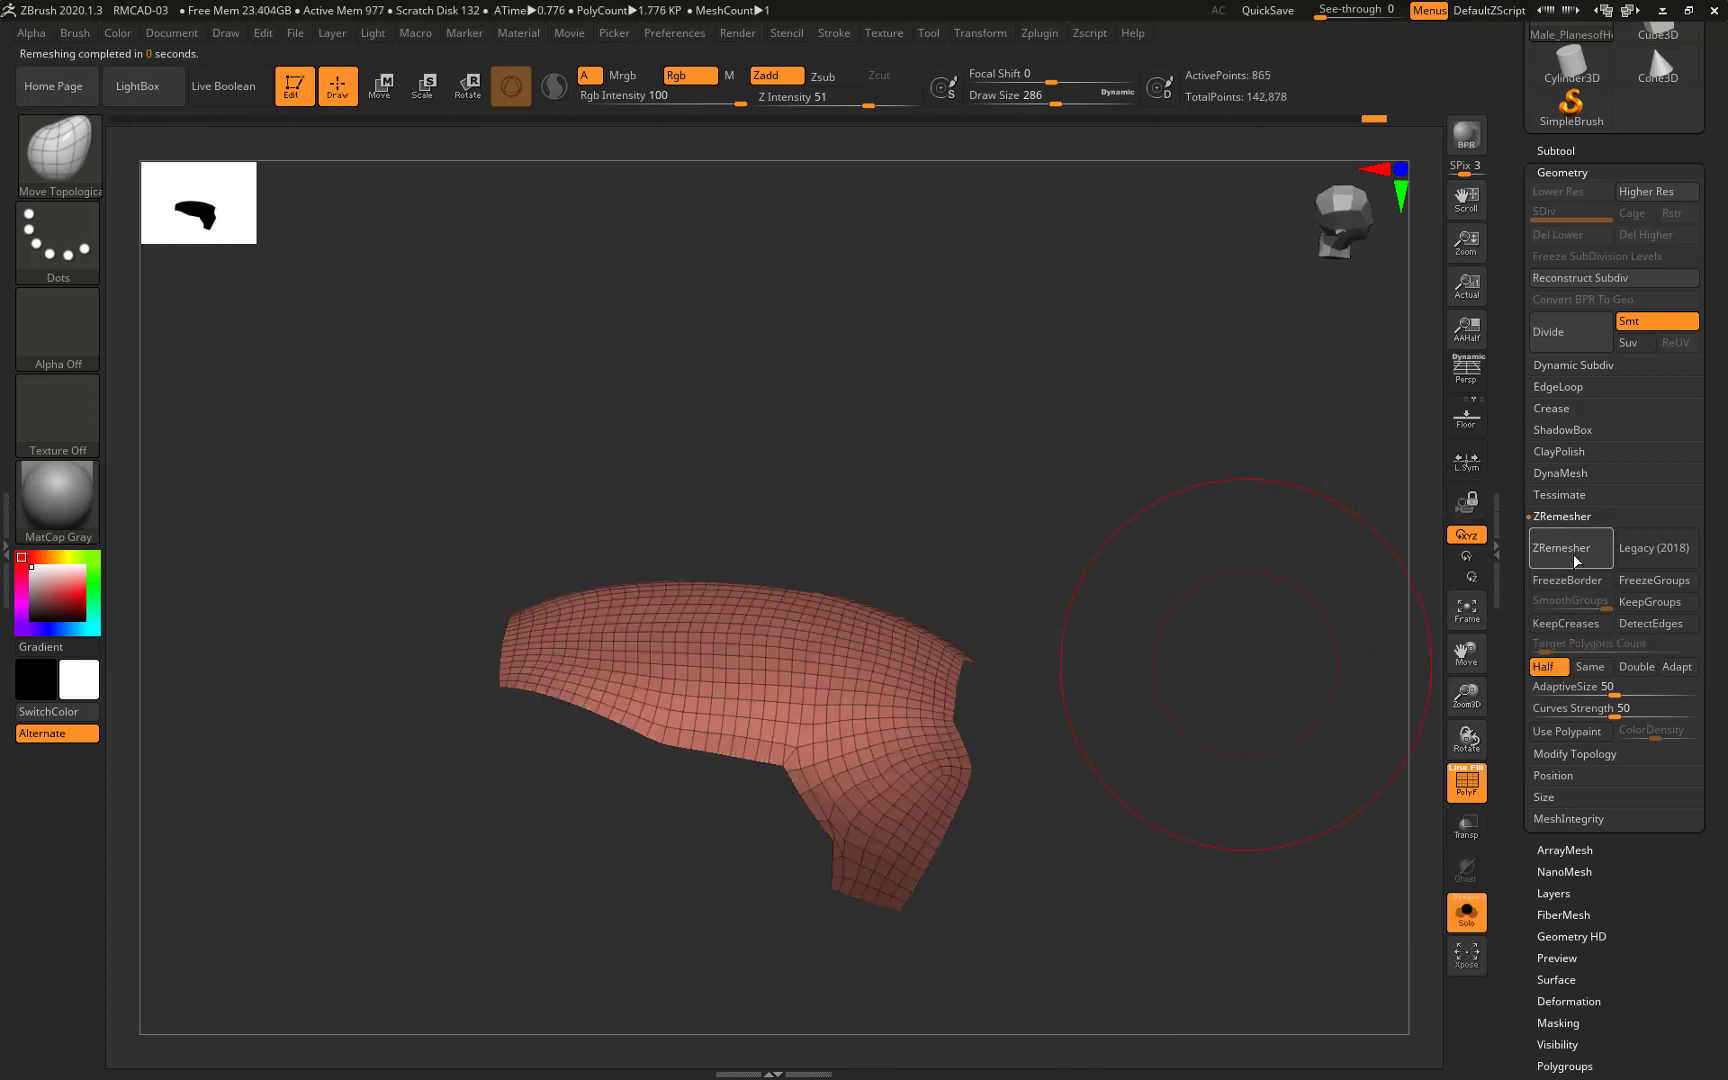
left_click_drag(1164, 840, 1136, 784)
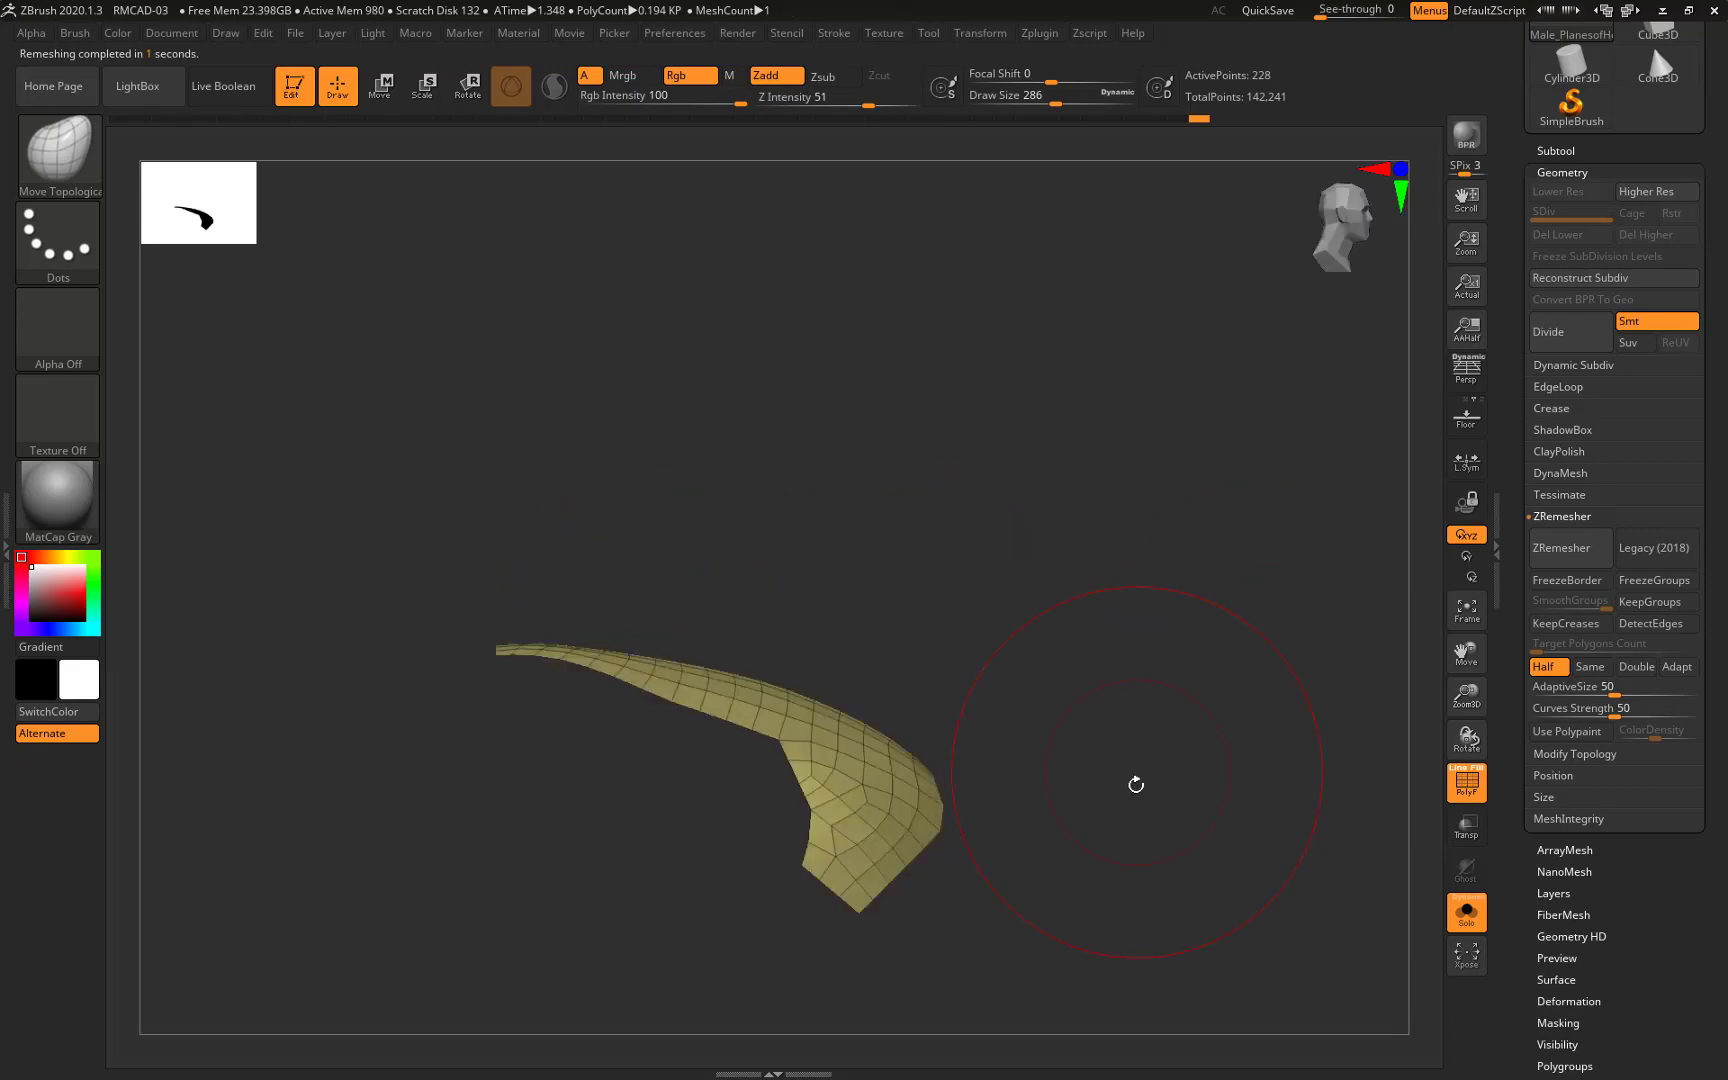
left_click(1466, 912)
left_click(1558, 386)
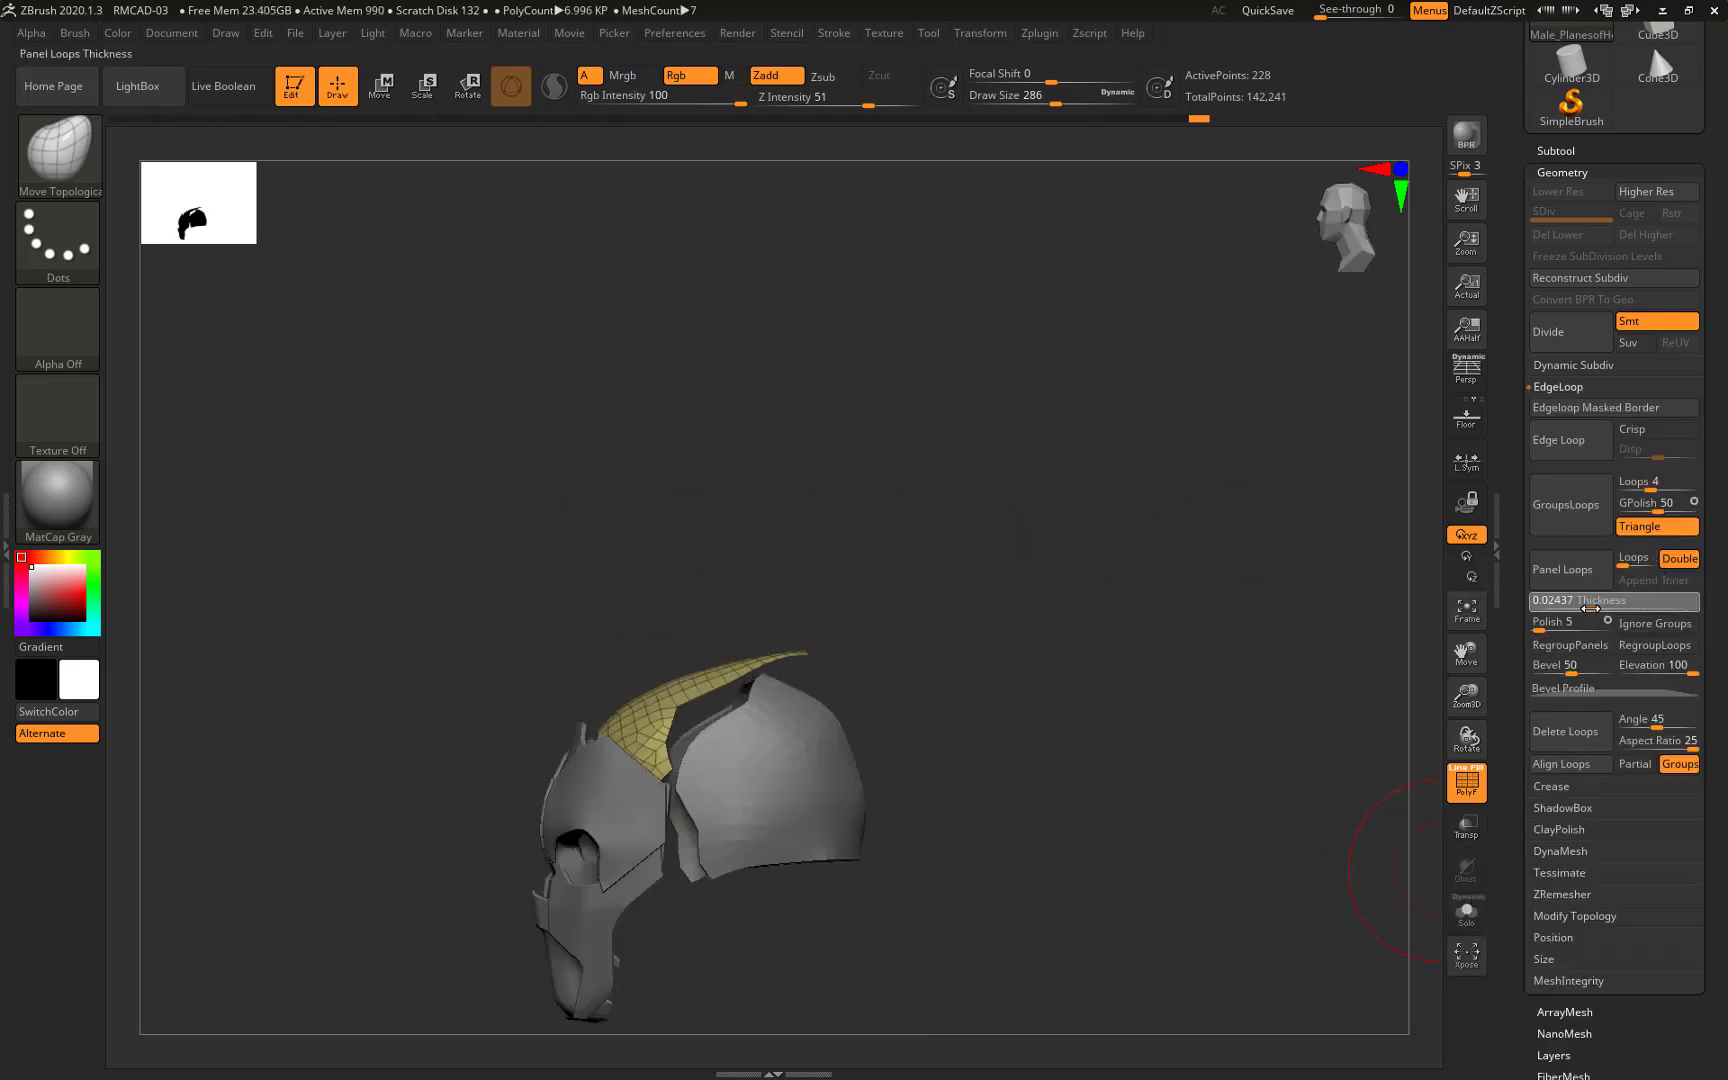
Apply Panel Loops to the crest strip, then reapply with greater thickness (about 0.045)
left_click(1562, 569)
mouse_move(972, 764)
left_mouse_down()
mouse_move(1077, 876)
mouse_move(1082, 839)
mouse_move(926, 679)
mouse_move(953, 717)
mouse_move(1003, 725)
left_mouse_up()
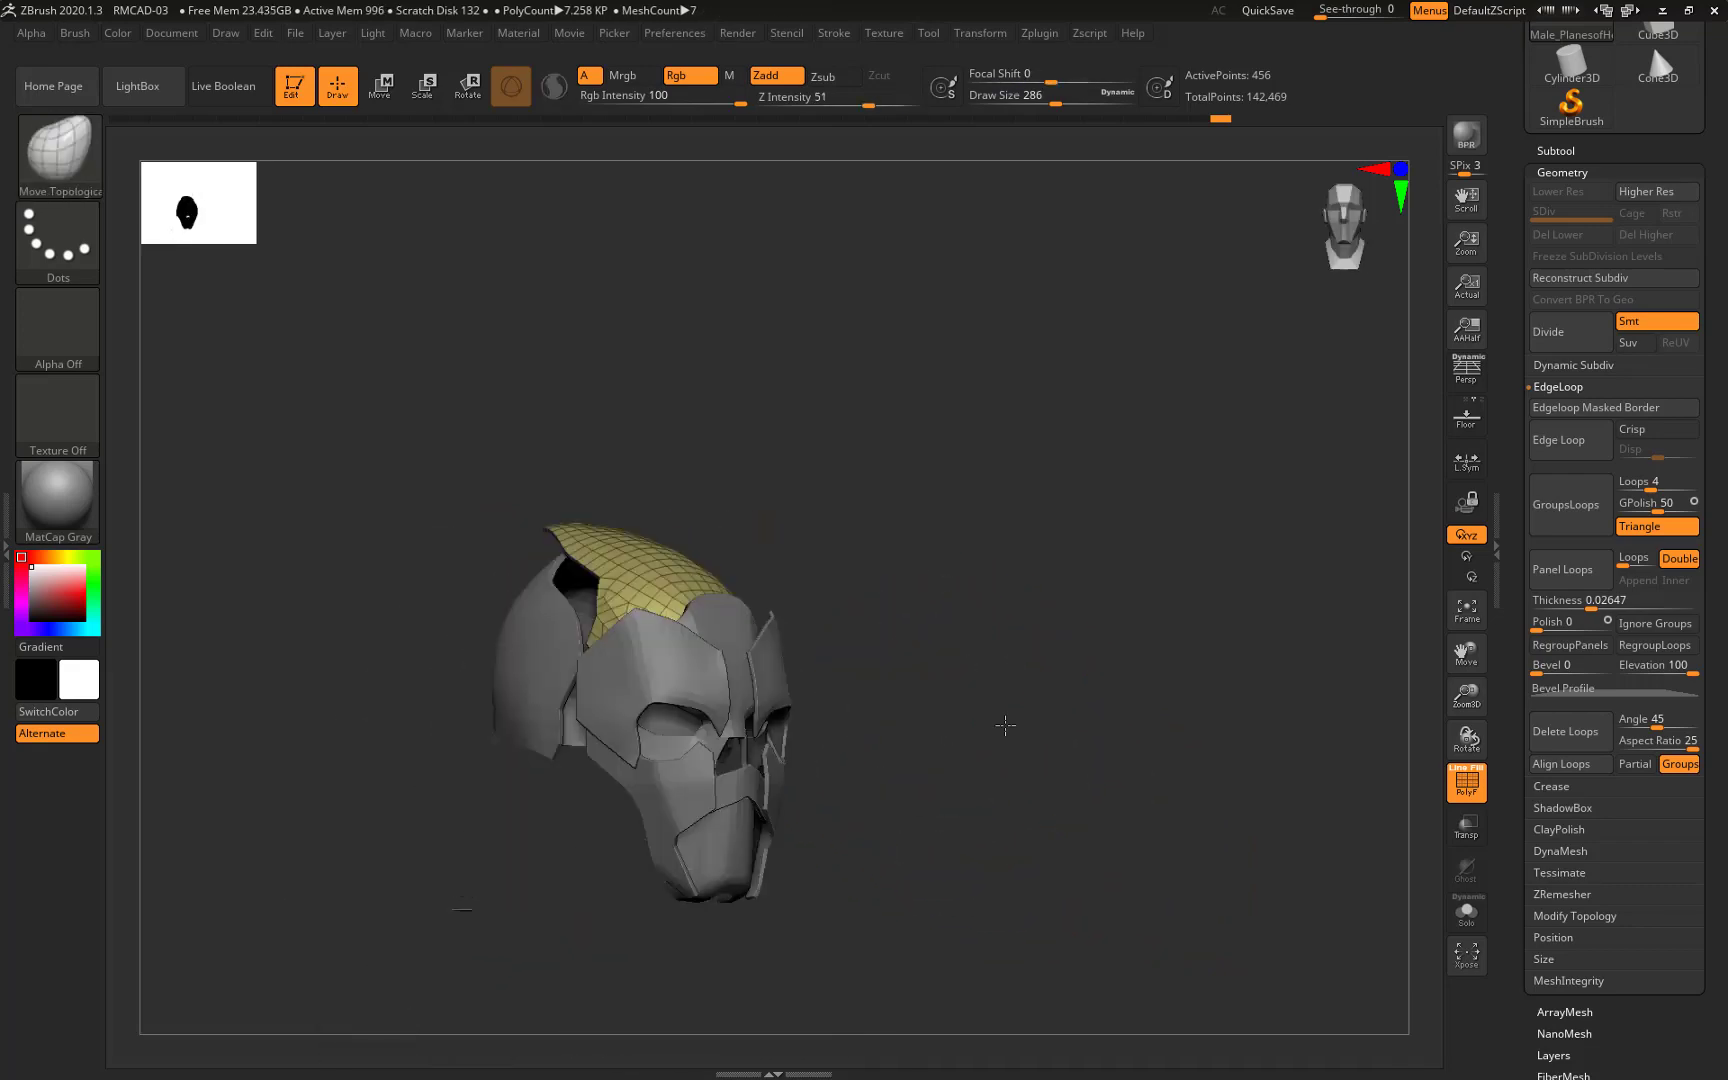
key("b")
key("Escape")
mouse_move(540, 610)
left_mouse_down()
mouse_move(898, 619)
mouse_move(879, 544)
mouse_move(733, 636)
mouse_move(962, 663)
left_mouse_up()
left_click(1563, 569)
left_click_drag(1104, 700, 1156, 661)
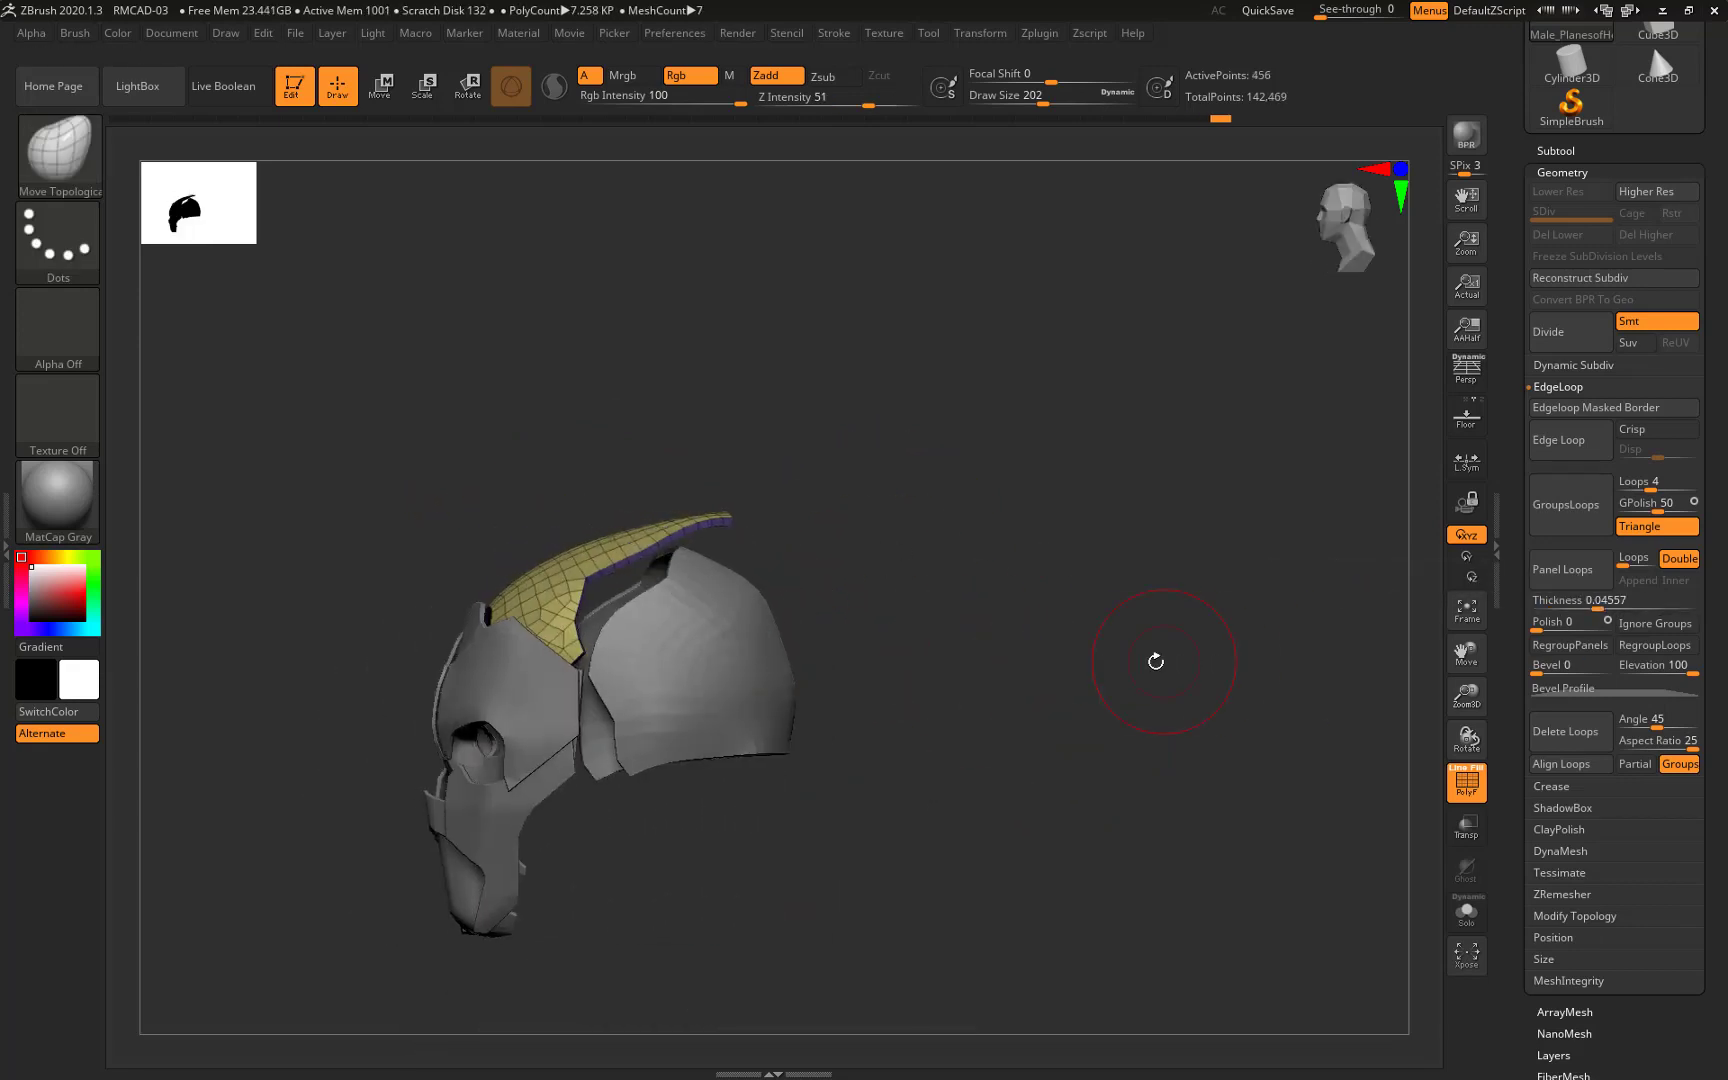
Solo the yellow crest panel, set brush size 31, and zoom in on it
key("alt+s")
left_click(1556, 150)
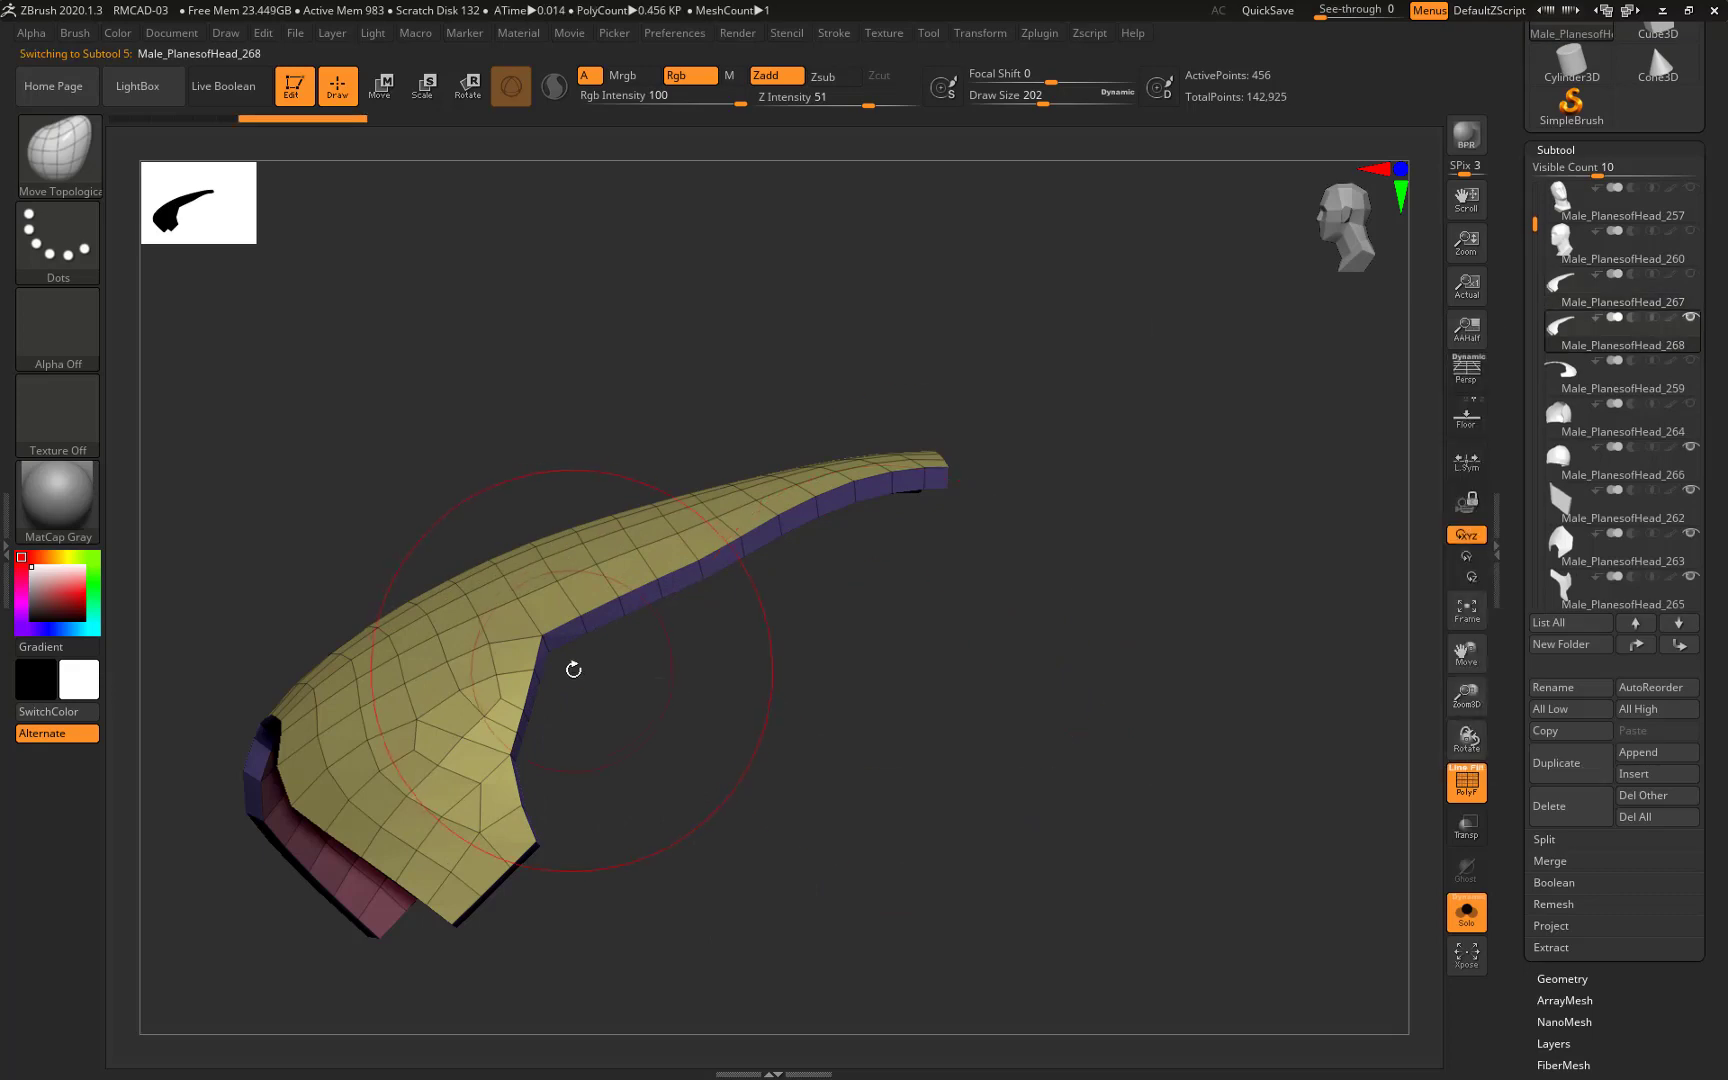
left_click(529, 681)
right_click_drag(529, 681, 588, 688, "ctrl")
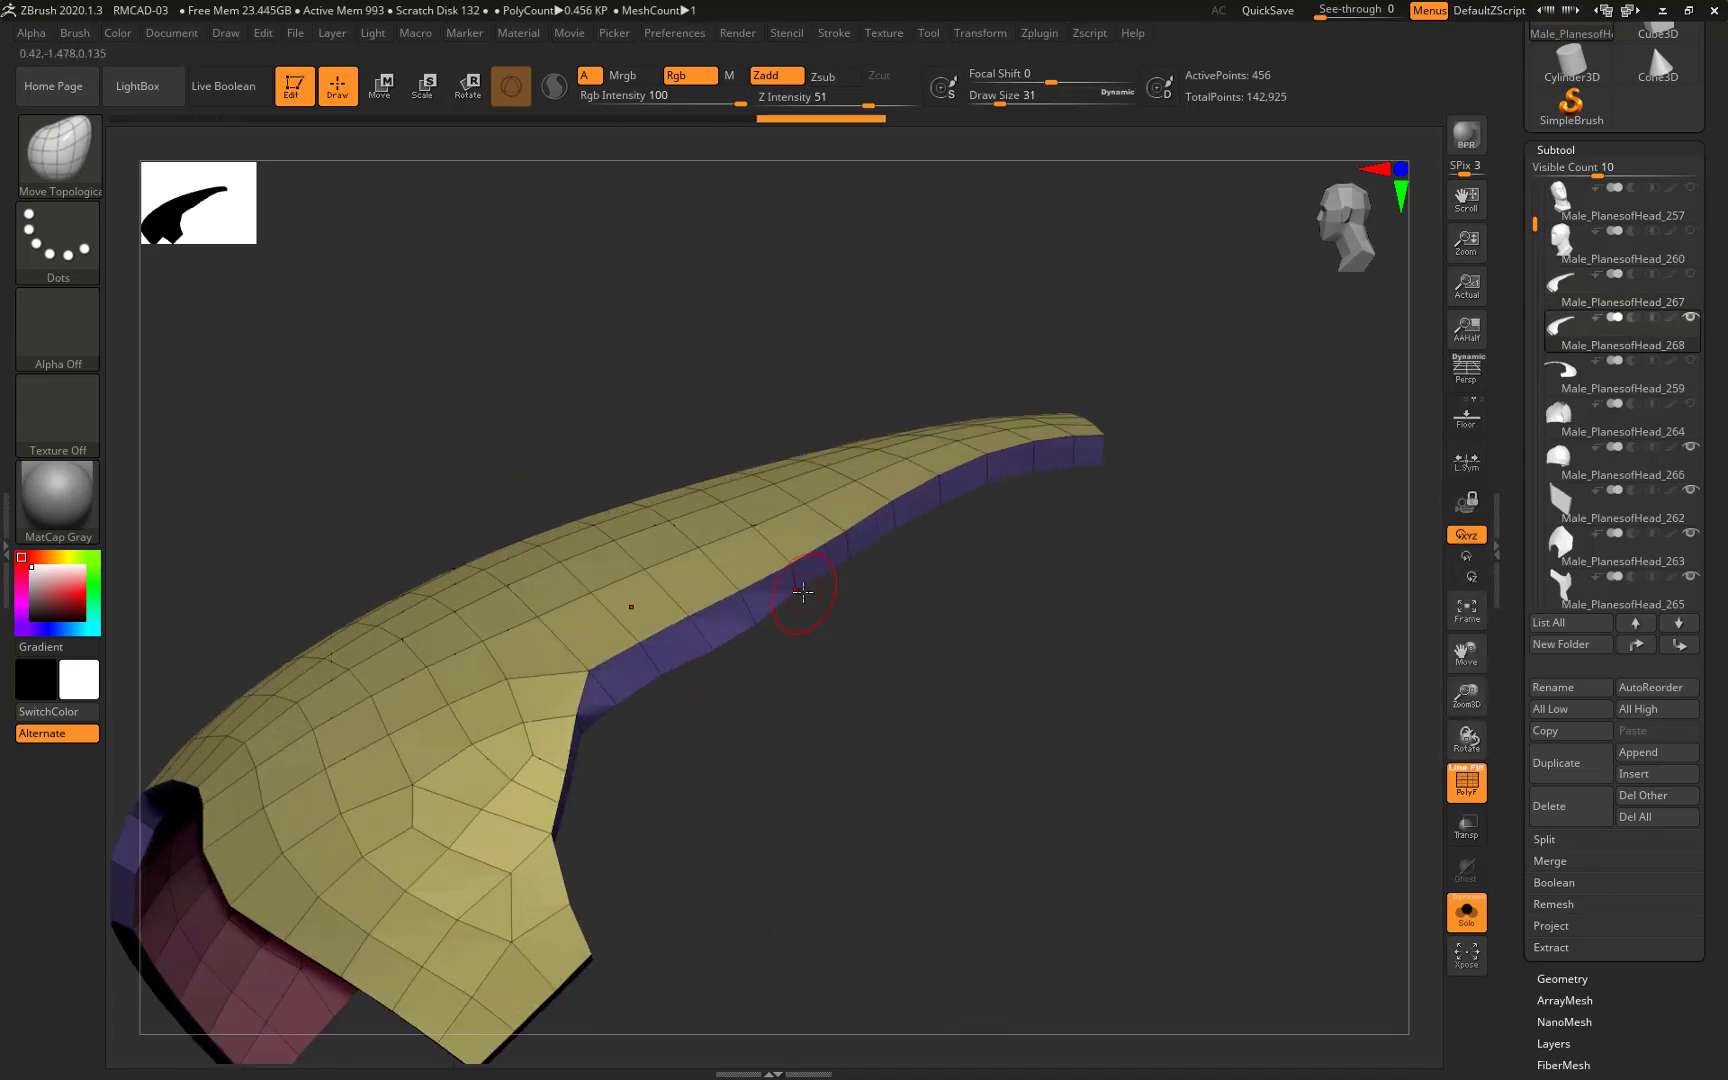
left_click_drag(930, 547, 1035, 795)
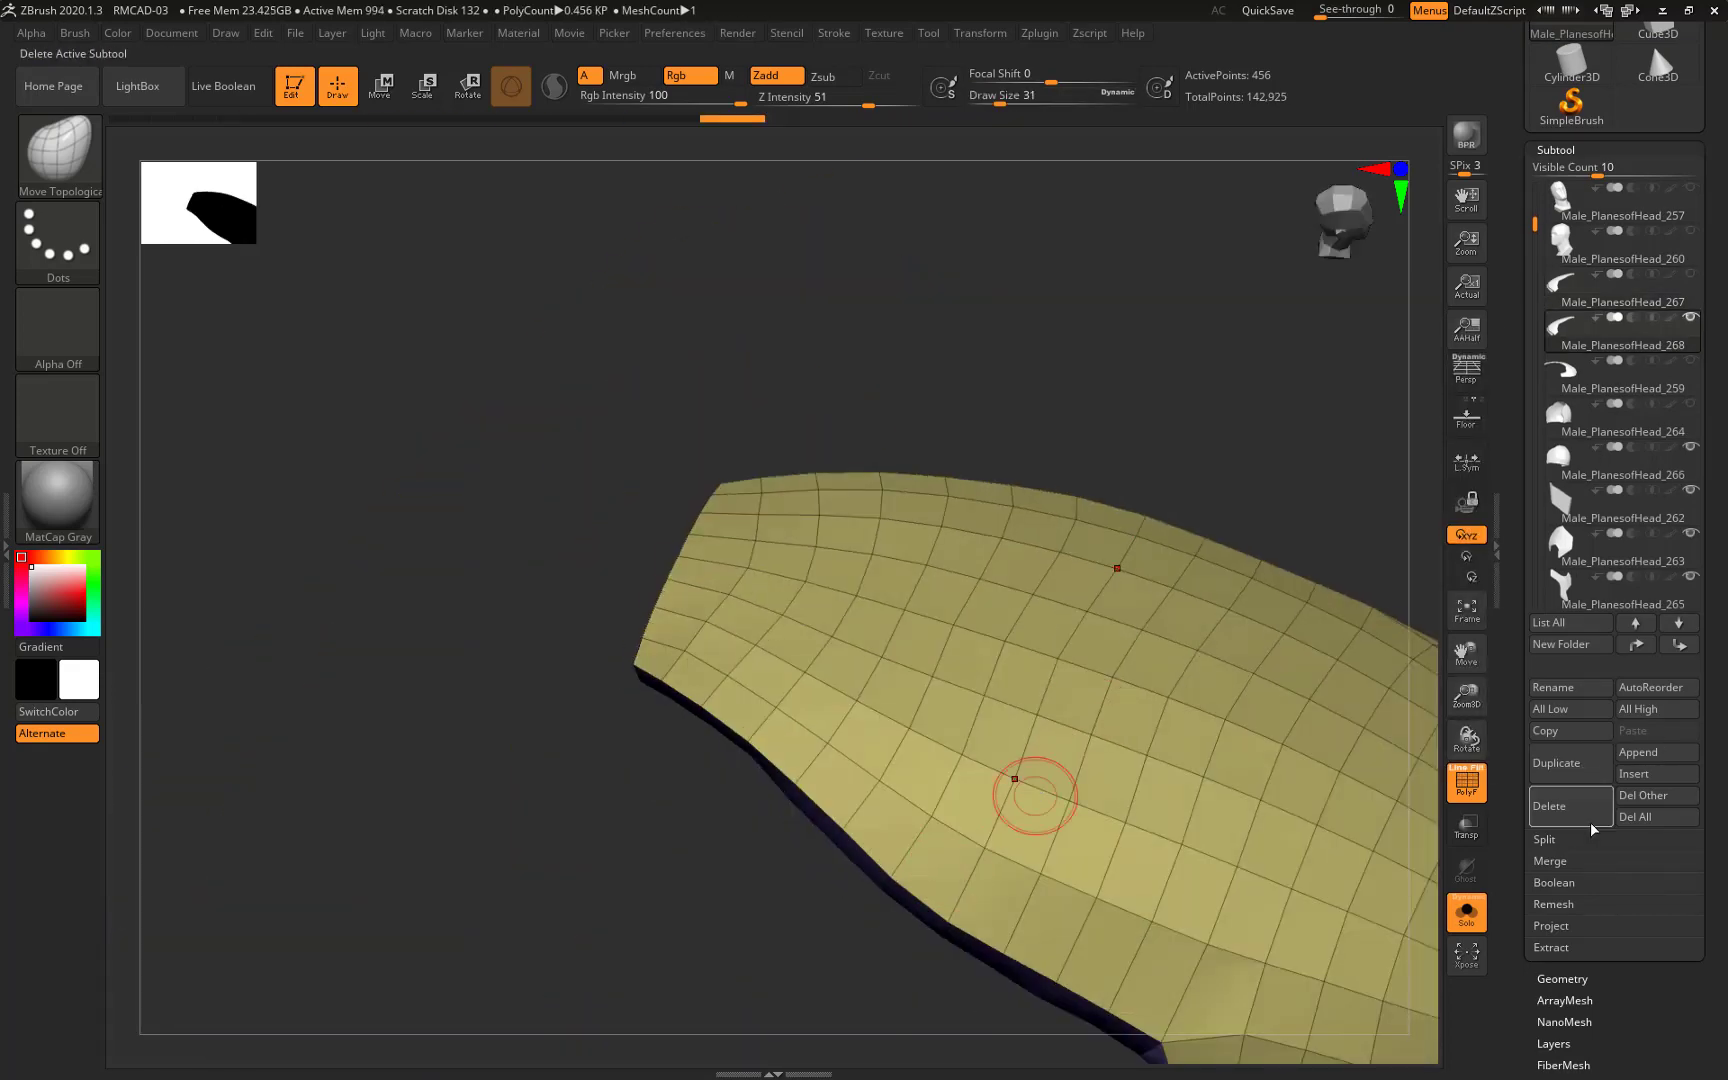
Inspect the panel's thick edges from several angles and turn off the PolyF wireframe
left_click(1562, 979)
left_click(1575, 915)
mouse_move(1280, 717)
left_mouse_down()
mouse_move(1051, 529)
mouse_move(1072, 517)
mouse_move(1010, 605)
mouse_move(999, 559)
mouse_move(1081, 630)
mouse_move(960, 675)
mouse_move(1034, 687)
mouse_move(991, 707)
left_mouse_up()
mouse_move(665, 697)
left_mouse_down()
mouse_move(987, 571)
mouse_move(878, 580)
left_mouse_up()
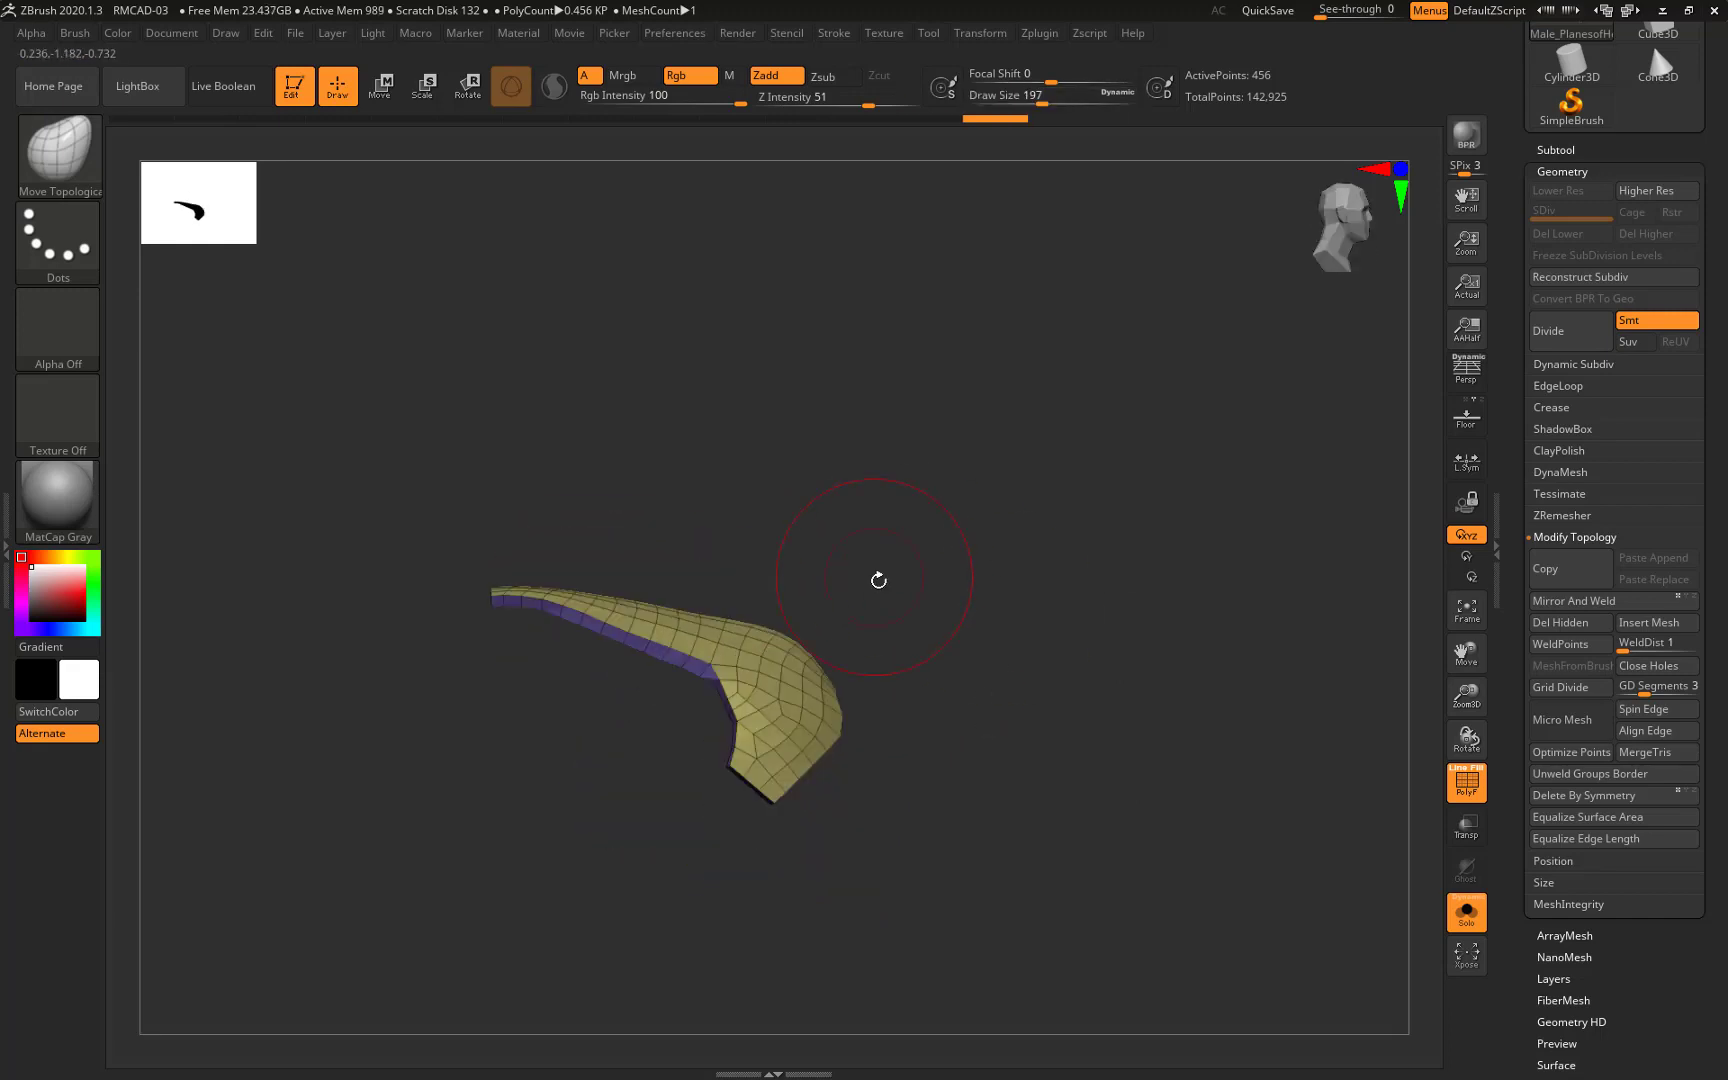
mouse_move(586, 590)
left_mouse_down()
mouse_move(852, 687)
mouse_move(459, 571)
left_mouse_up()
mouse_move(677, 652)
left_mouse_down()
mouse_move(648, 621)
mouse_move(679, 694)
mouse_move(903, 706)
mouse_move(991, 683)
mouse_move(1072, 590)
mouse_move(932, 745)
mouse_move(1030, 802)
mouse_move(1184, 771)
mouse_move(1013, 738)
left_mouse_up()
left_click(1584, 168)
left_click(1466, 785)
Show the full helmet again and bring the long curved plate into view
key("ctrl+shift+s")
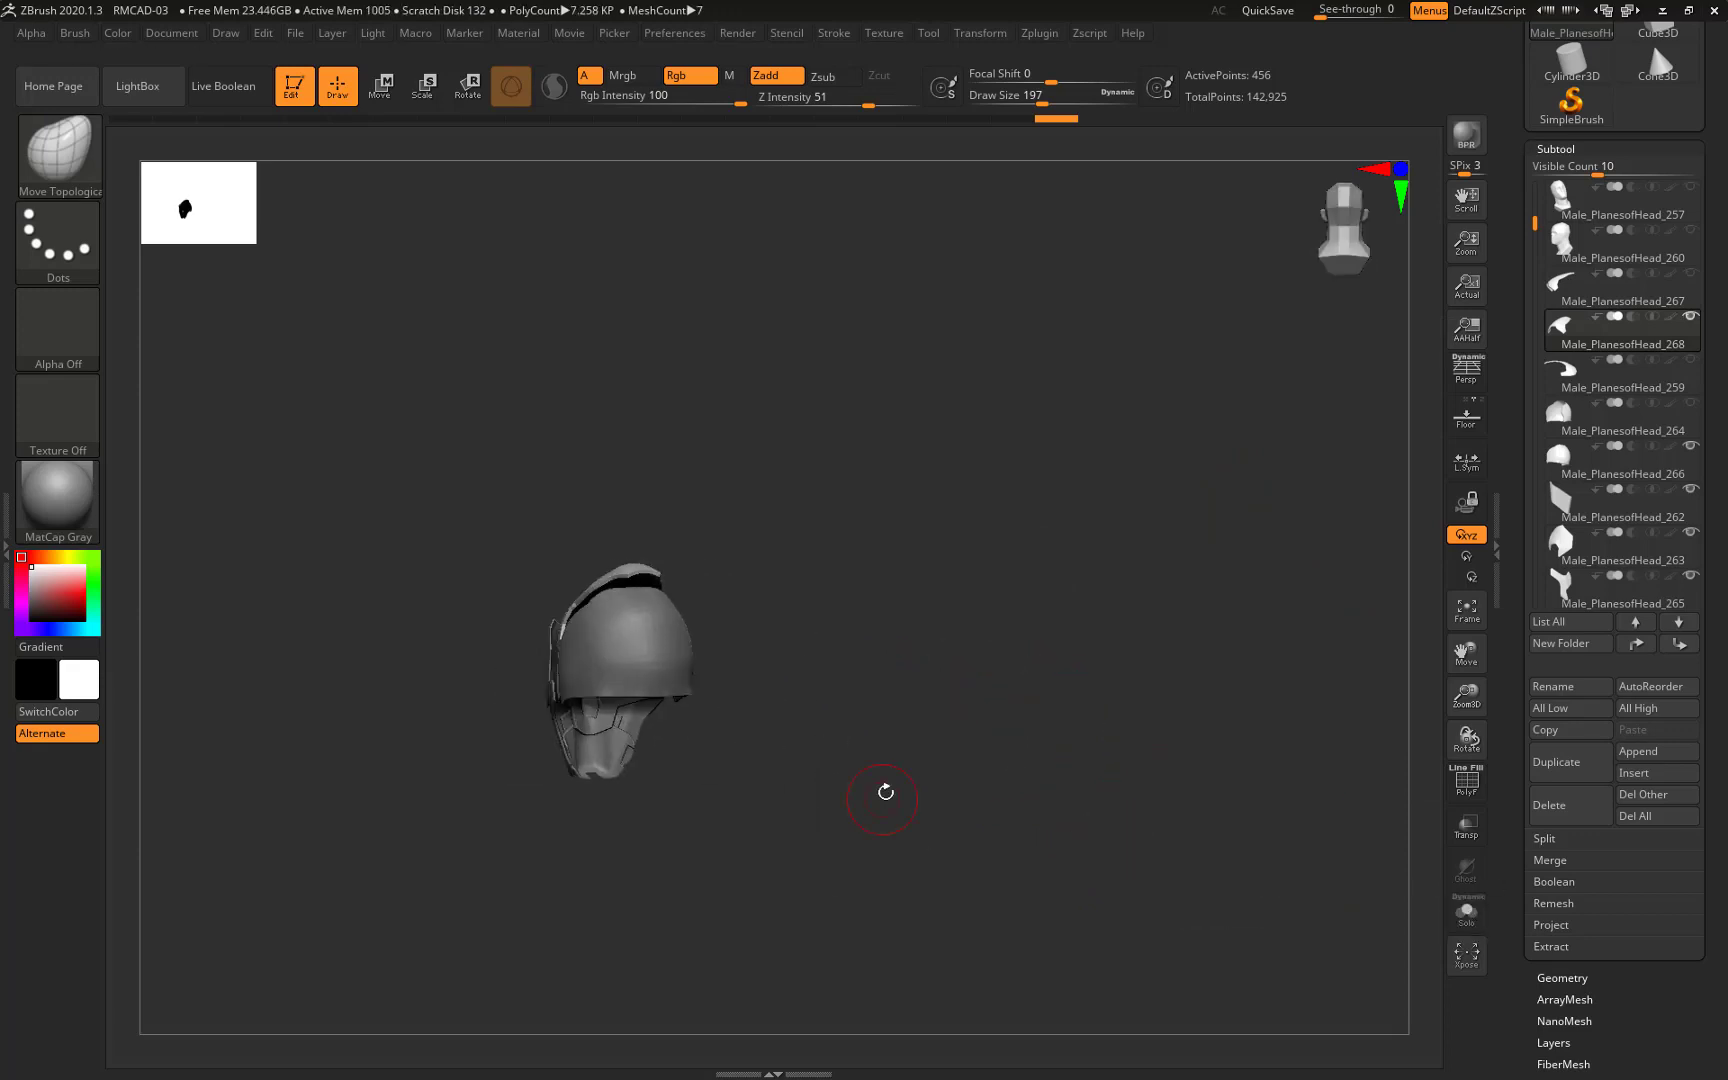
left_click_drag(887, 790, 912, 718)
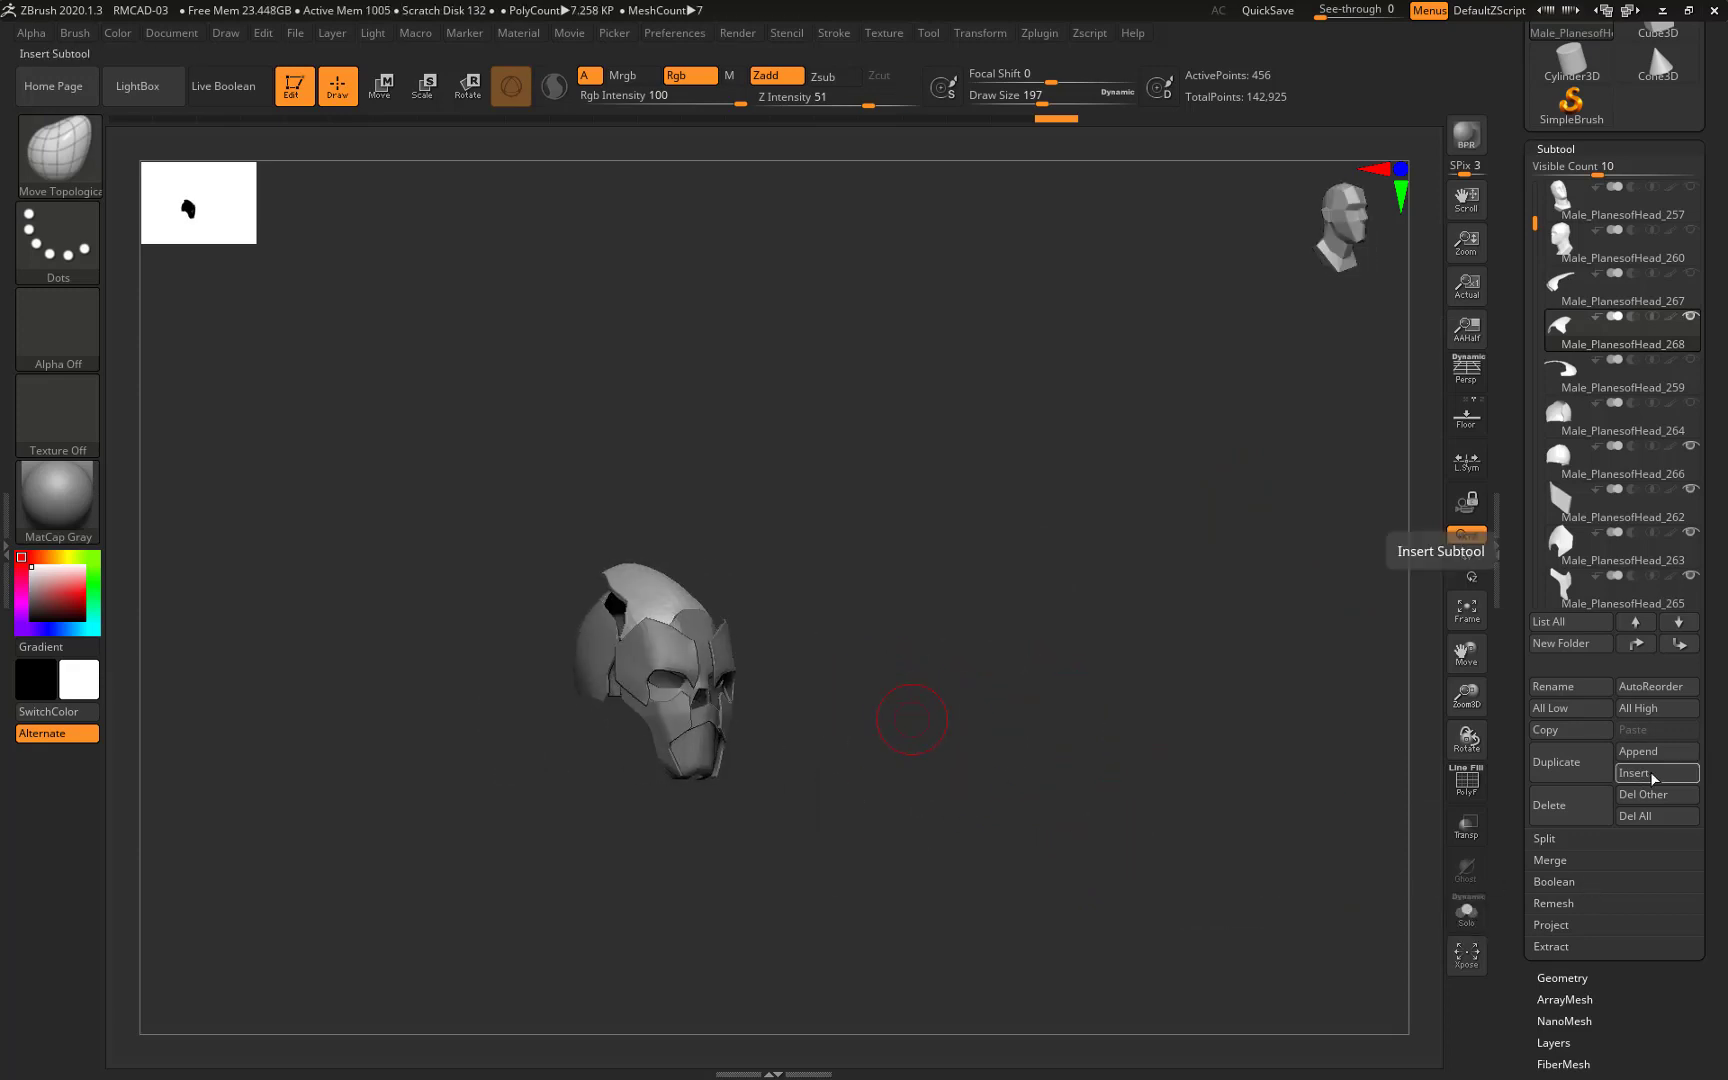
left_click(1562, 978)
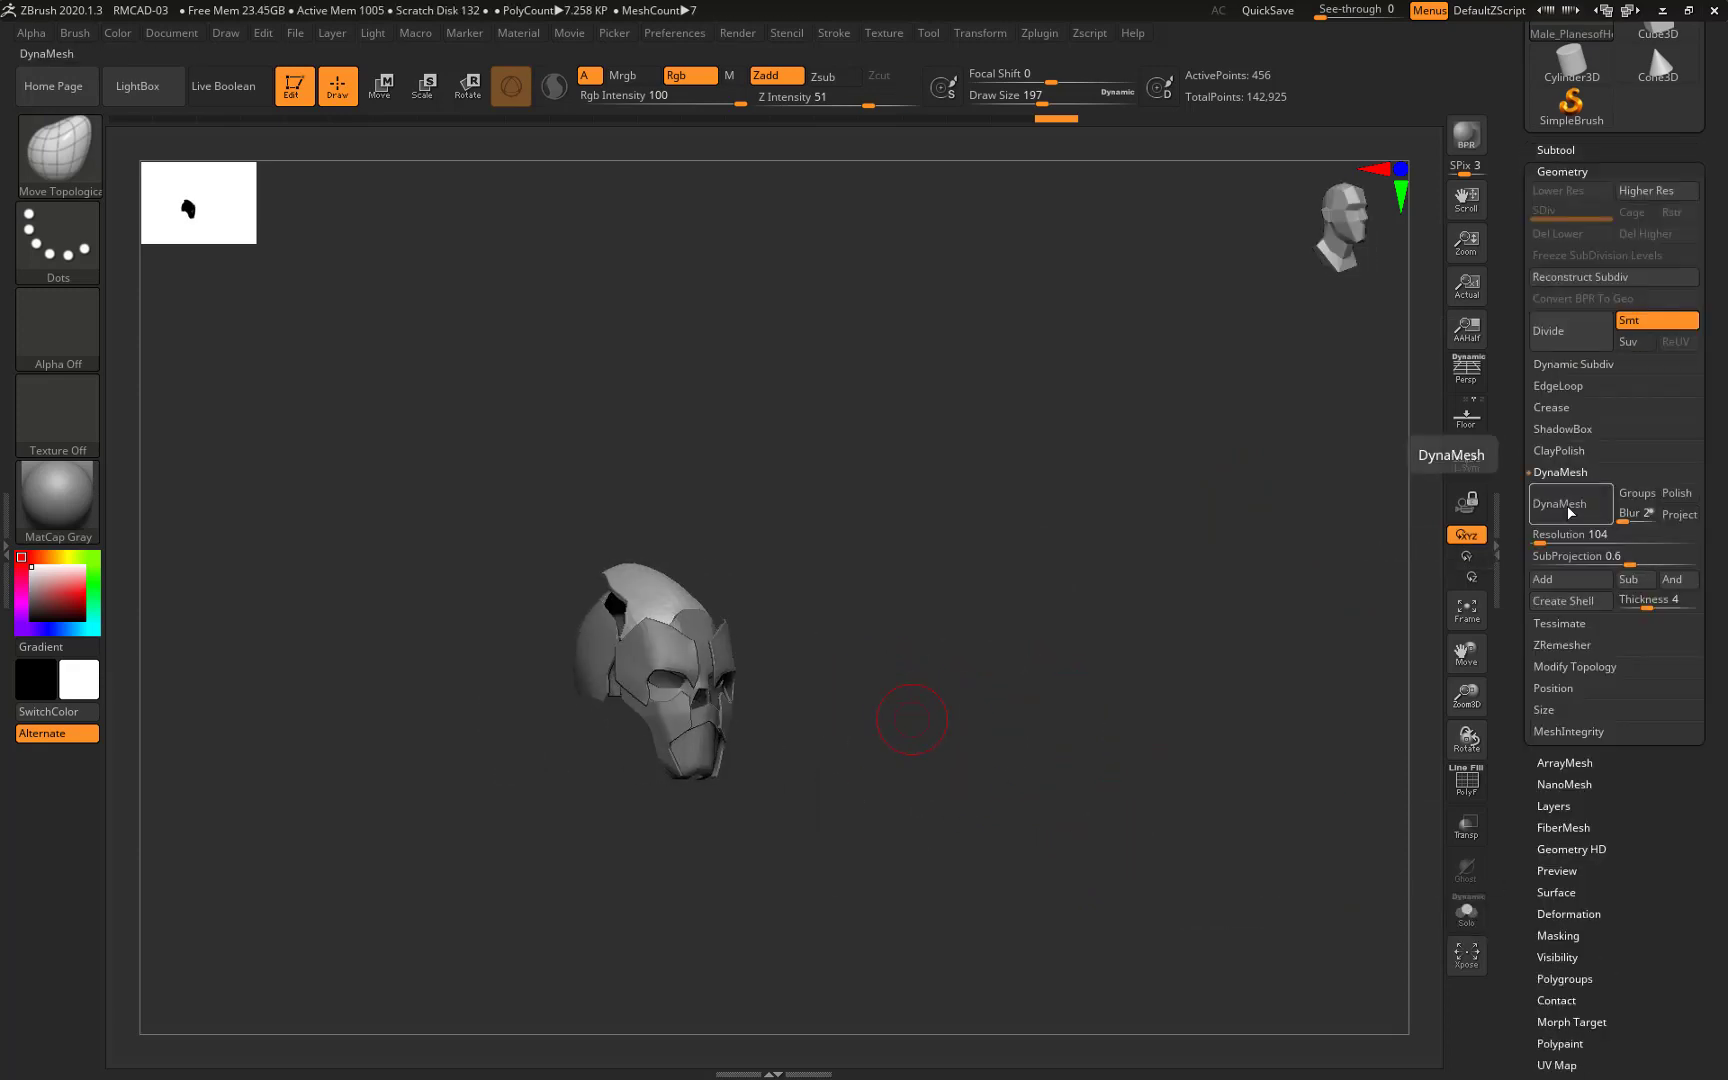
left_click_drag(1000, 760, 835, 690)
mouse_move(1100, 700)
left_mouse_down()
mouse_move(983, 713)
mouse_move(1157, 625)
mouse_move(900, 776)
mouse_move(953, 735)
left_mouse_up()
Load the Smooth Stronger brush from the LightBox brush library
key("b")
key("c")
key("b")
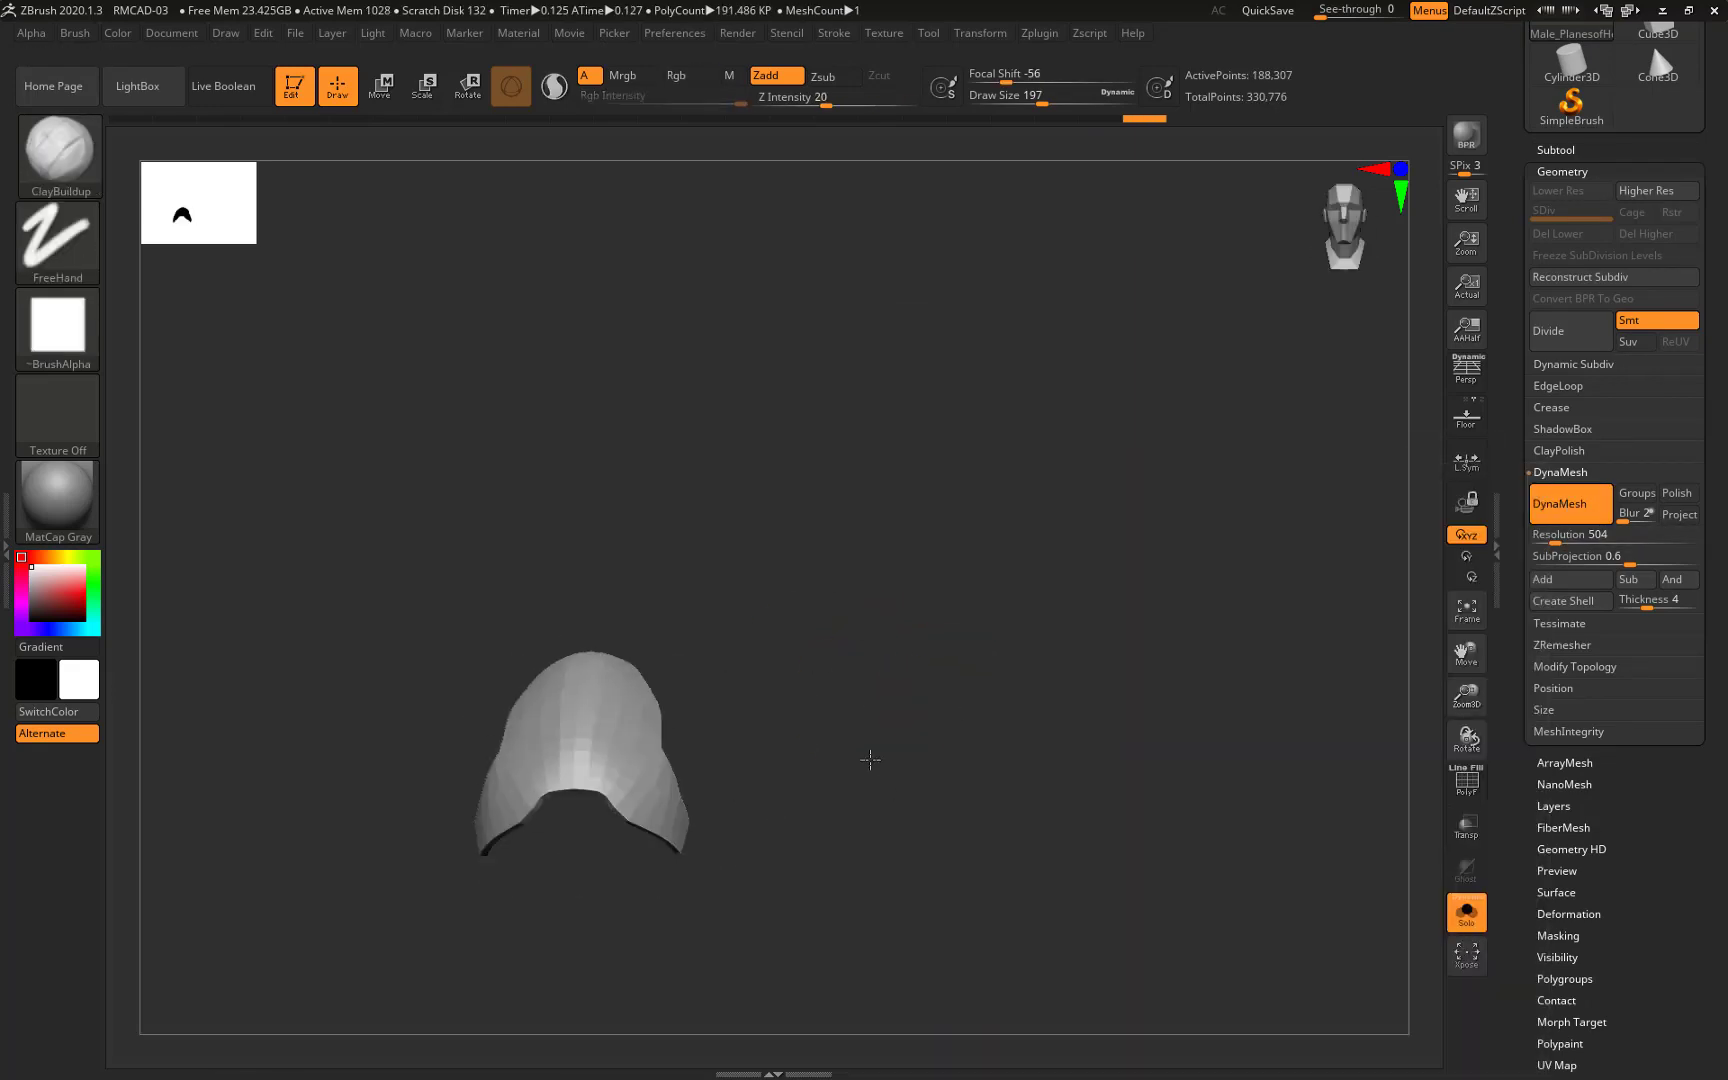
left_click(78, 33)
left_click(78, 676)
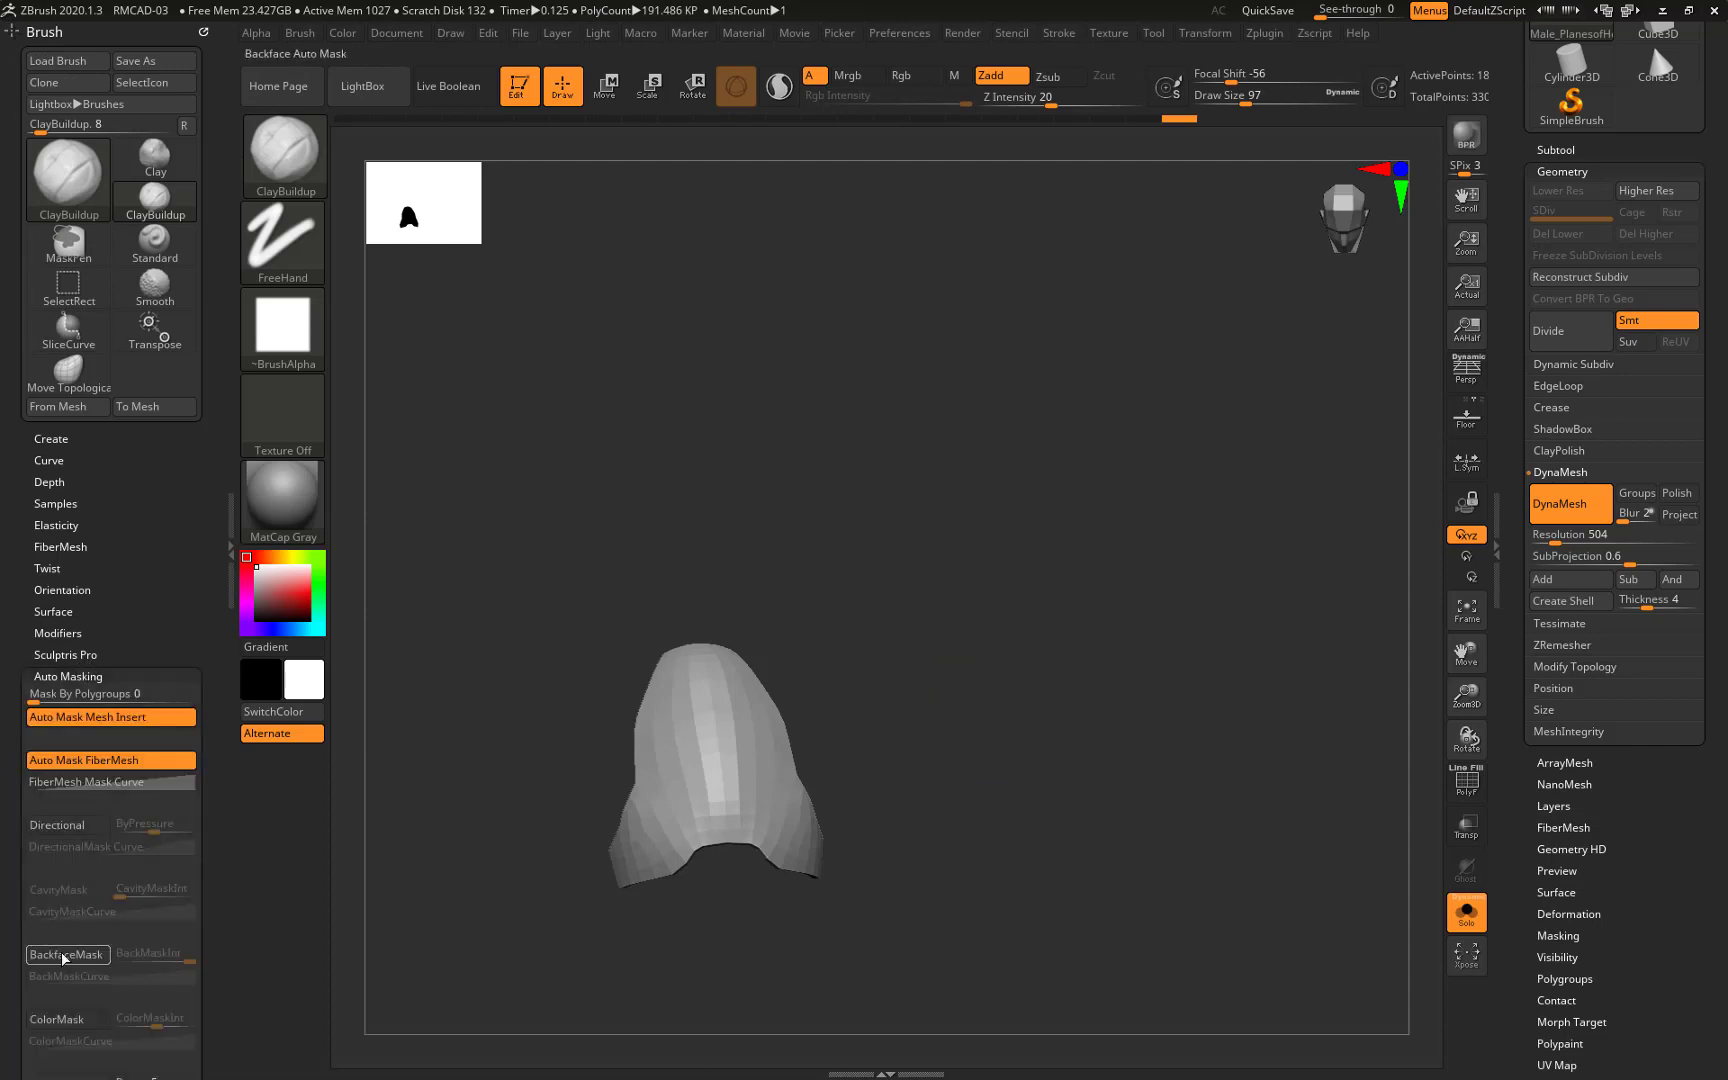
left_click_drag(720, 600, 785, 615)
key("comma")
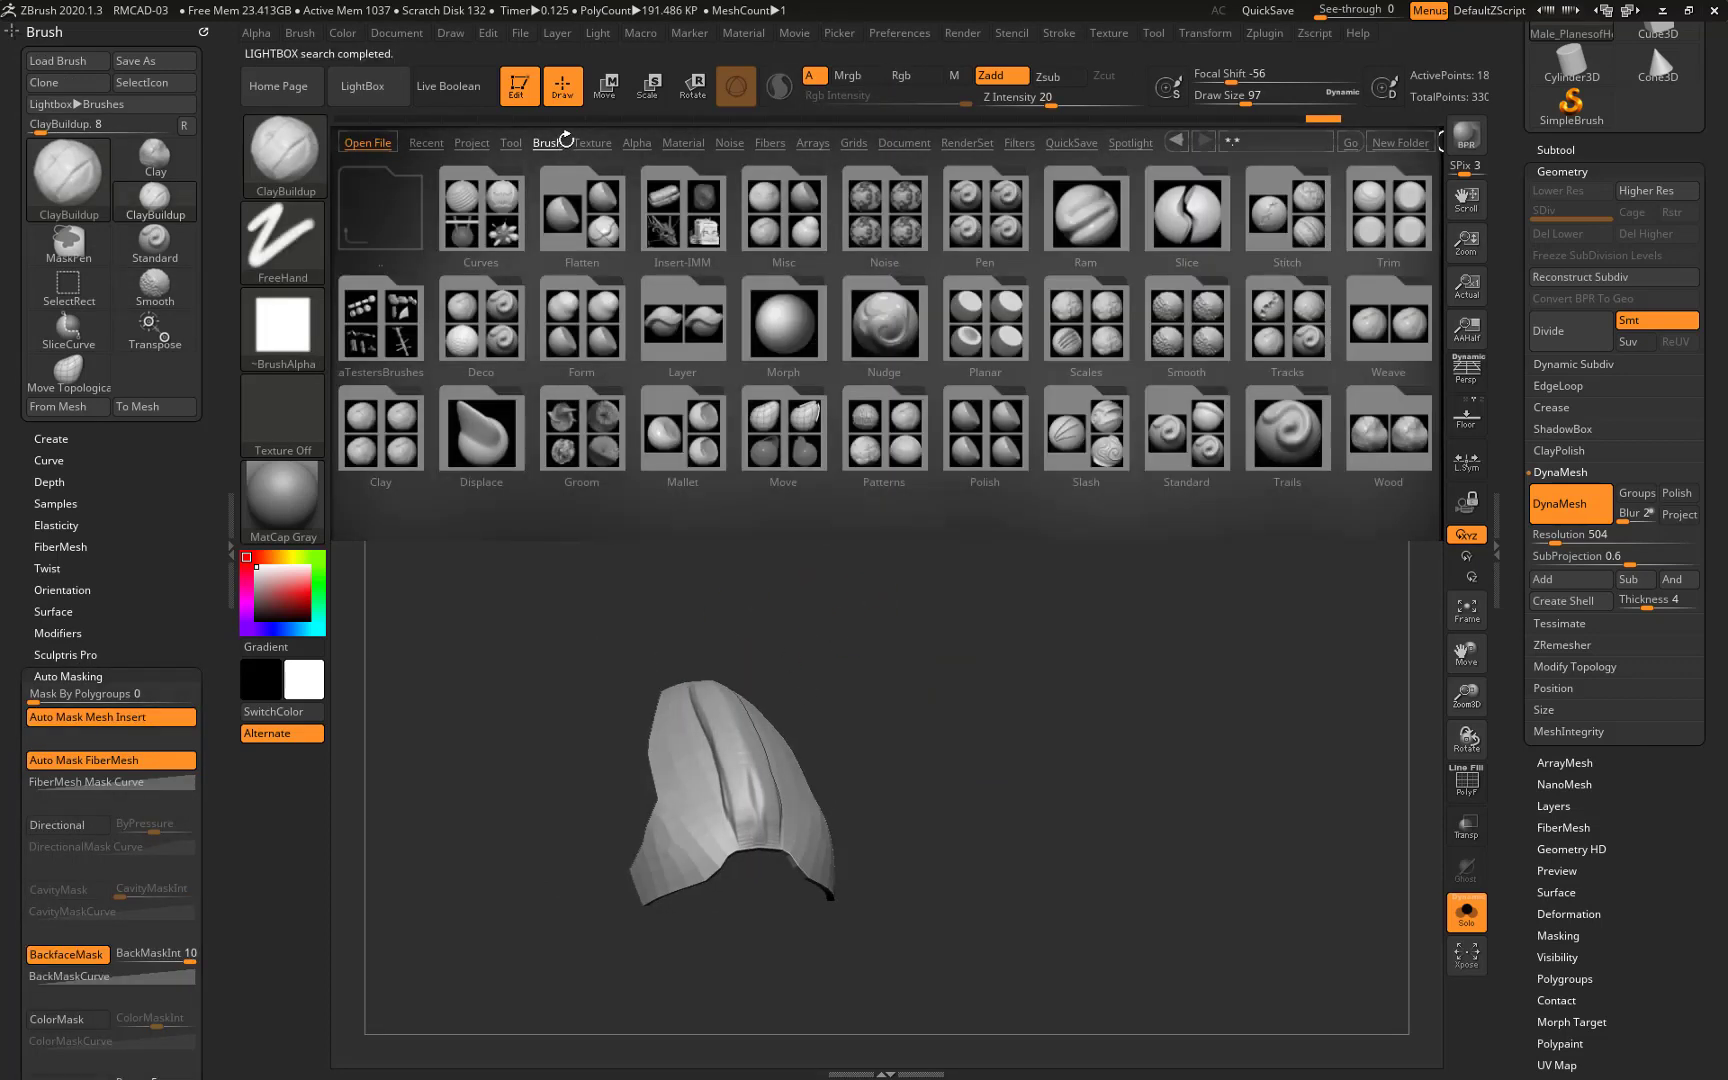
left_click(1184, 347)
double_click(584, 376)
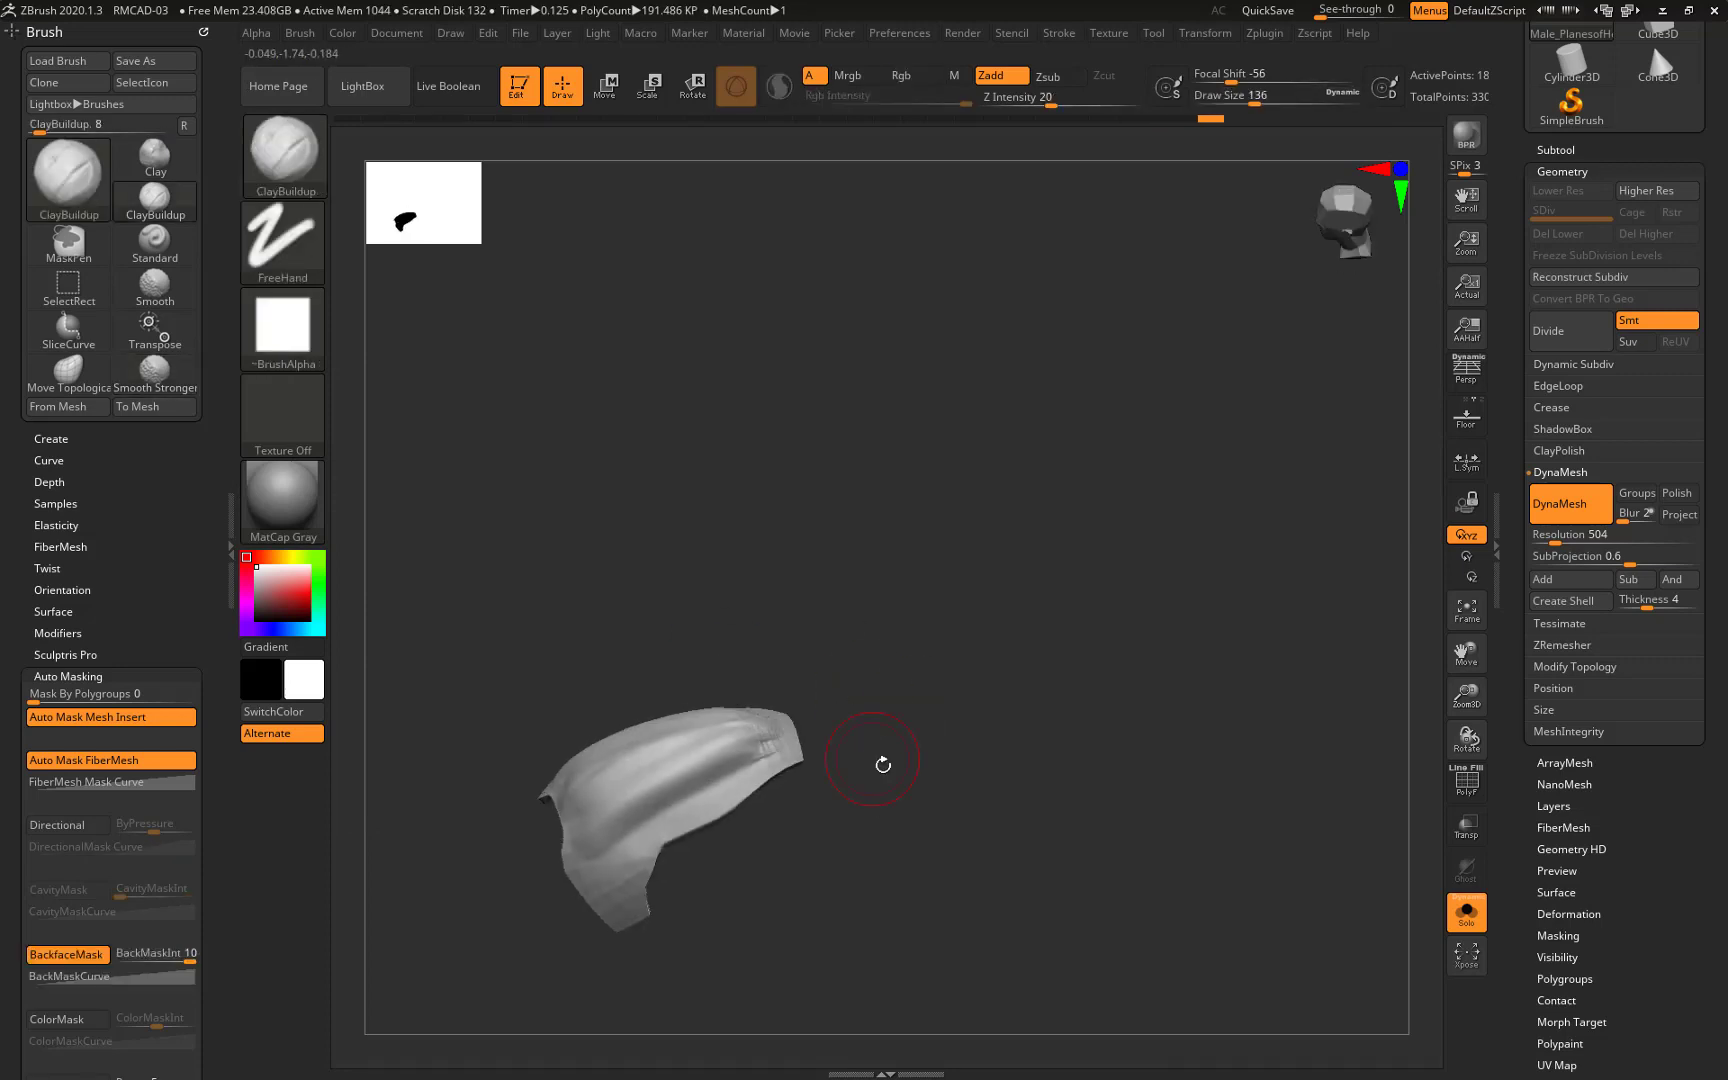
Smooth the plate and remesh it at DynaMesh resolution 192
left_click_drag(883, 760, 919, 781)
left_click_drag(675, 687, 760, 660)
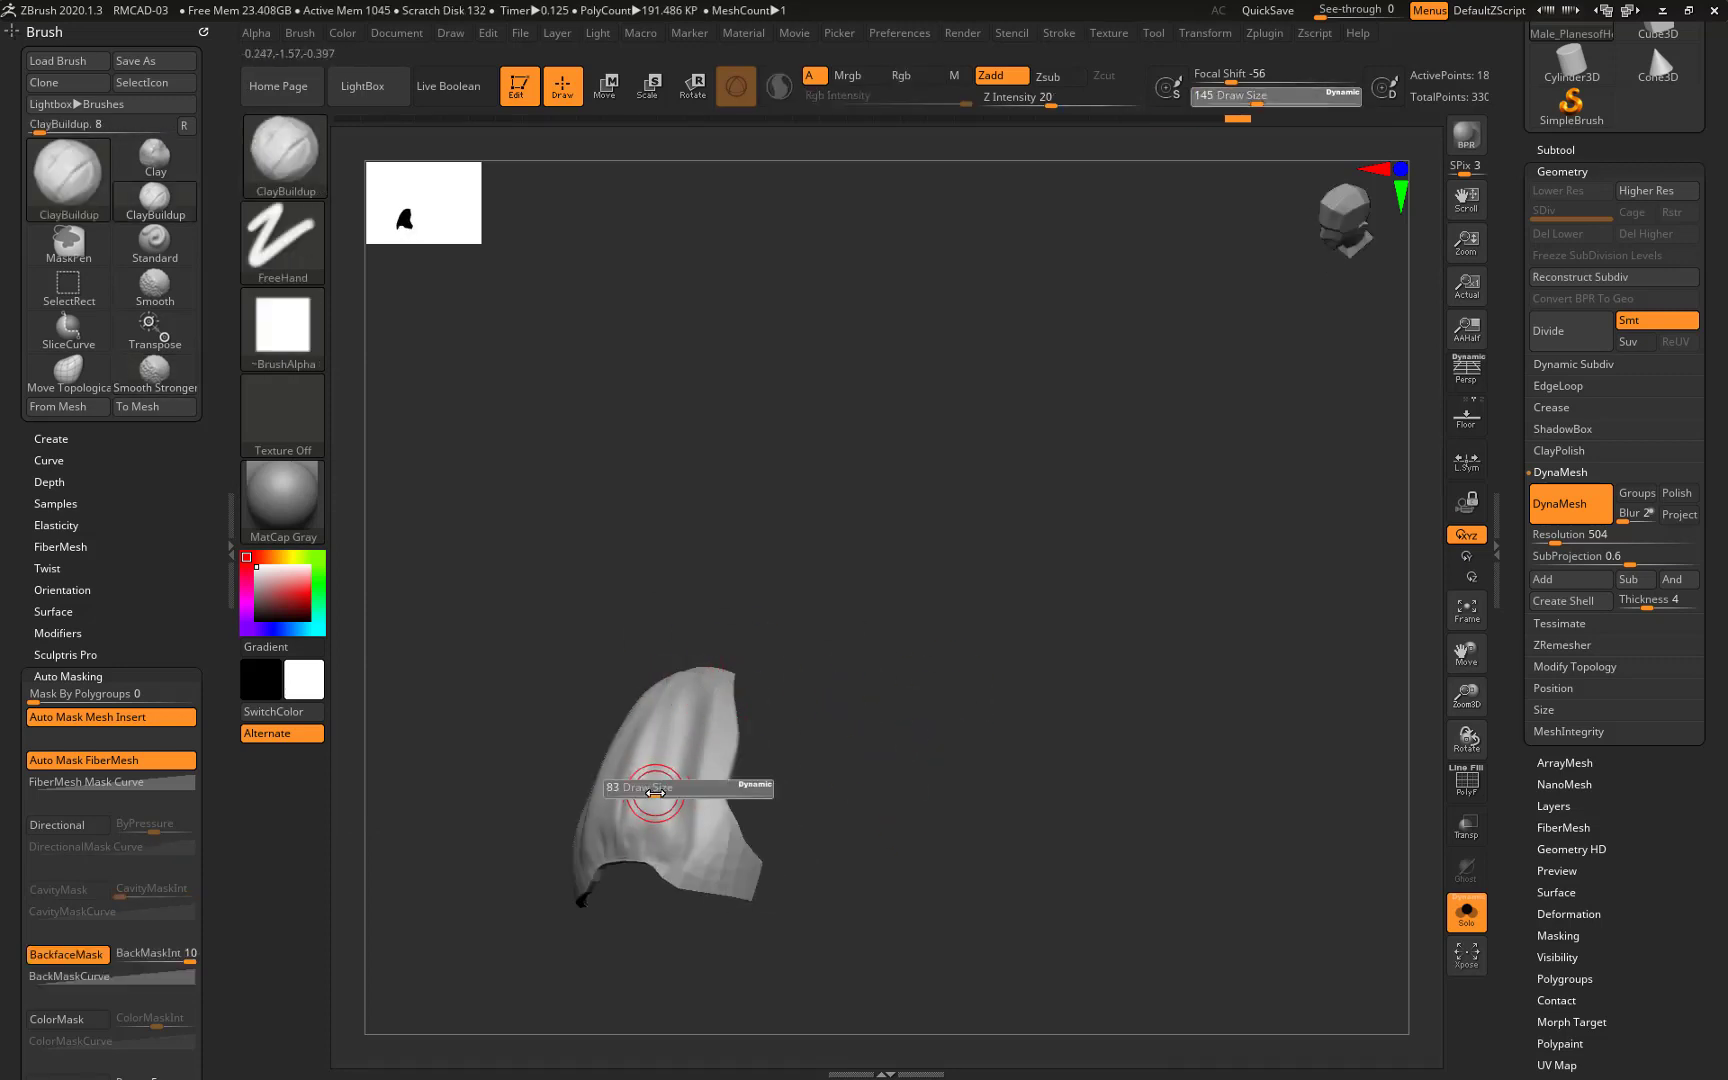
mouse_move(703, 821)
left_mouse_down()
mouse_move(783, 767)
mouse_move(553, 793)
mouse_move(791, 673)
left_mouse_up()
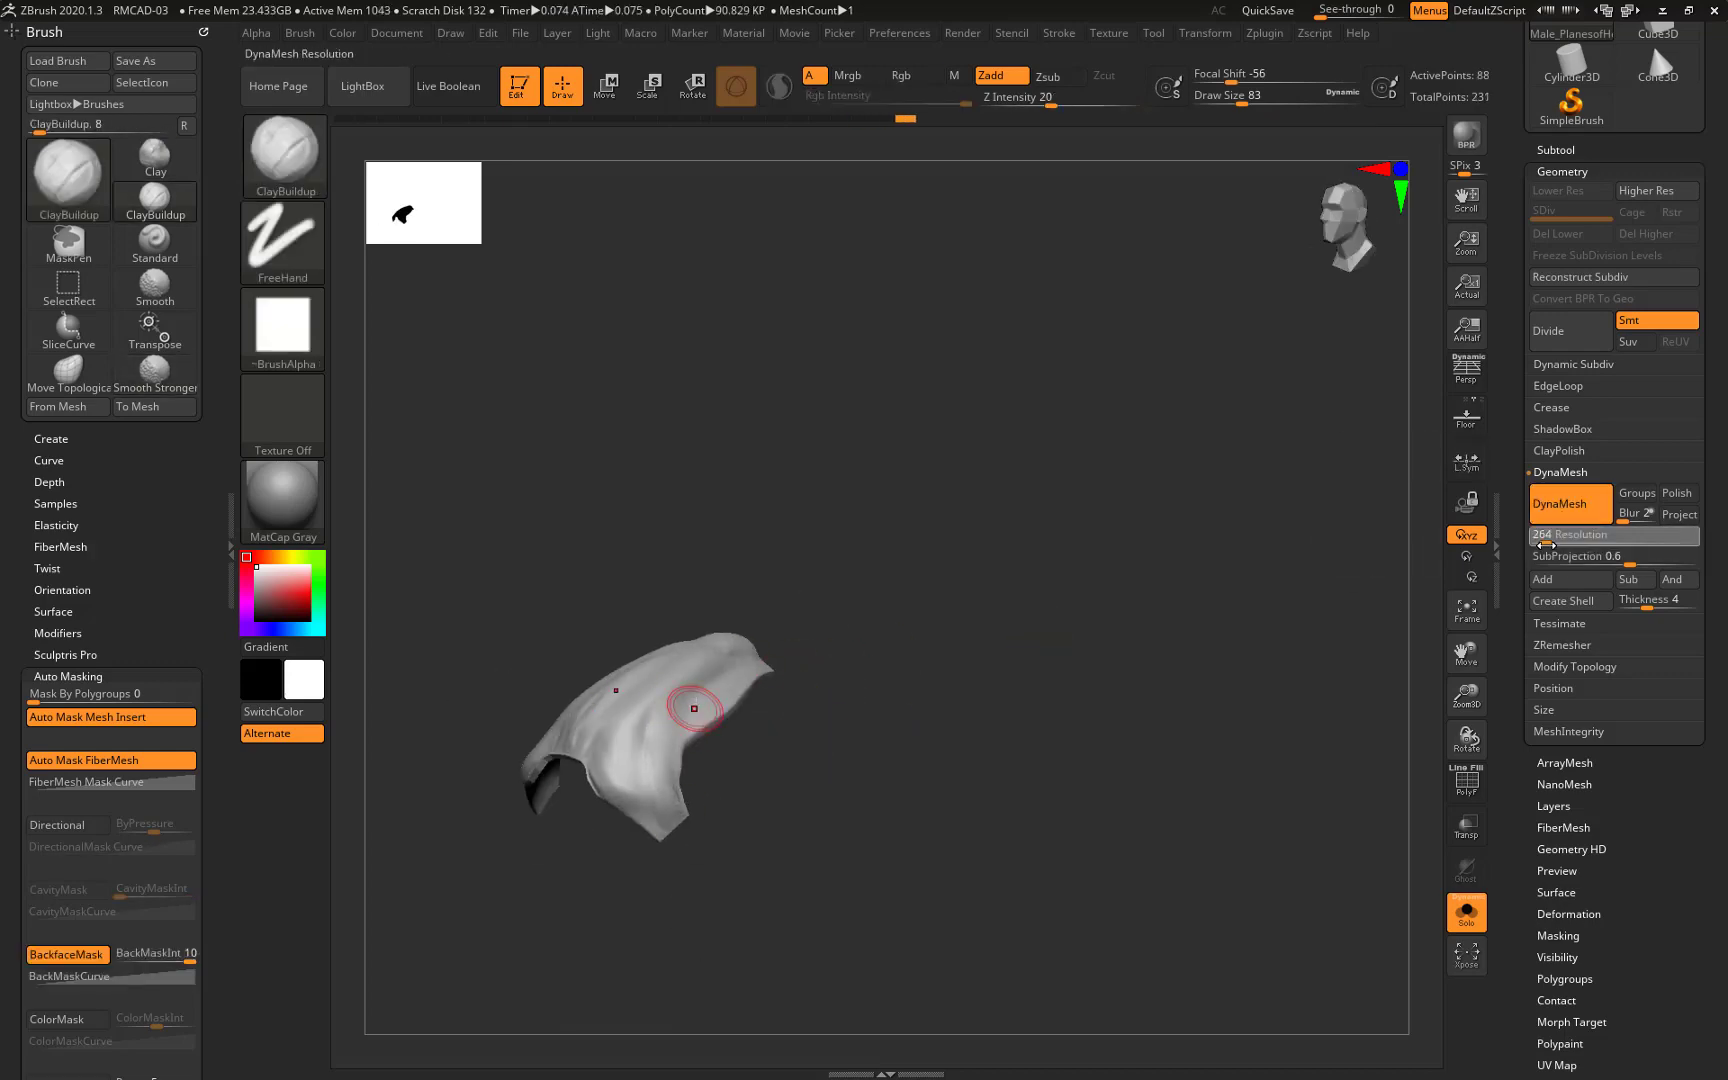
mouse_move(860, 640)
left_mouse_down()
mouse_move(744, 733)
mouse_move(827, 572)
left_mouse_up()
key("b")
key("p")
key("i")
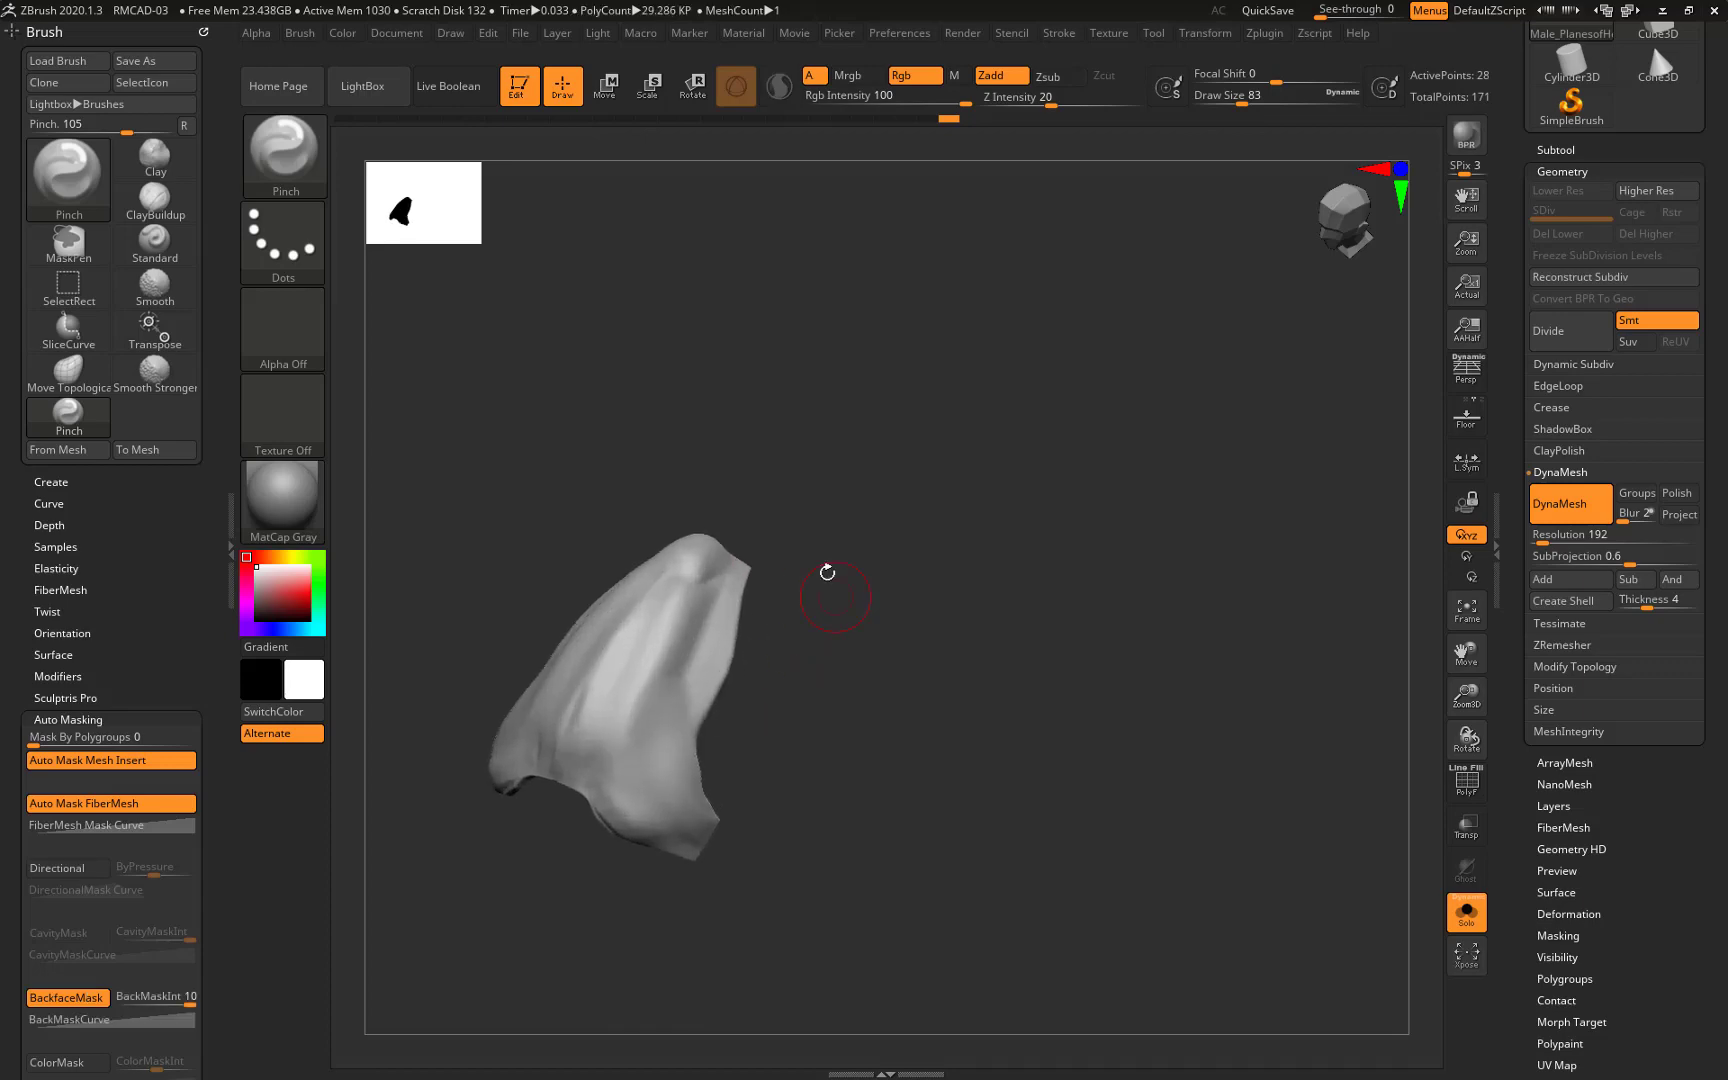
mouse_move(646, 711)
left_mouse_down()
mouse_move(822, 644)
mouse_move(822, 571)
left_mouse_up()
Save the project over the existing file and review the whole helmet
key("b")
key("c")
key("b")
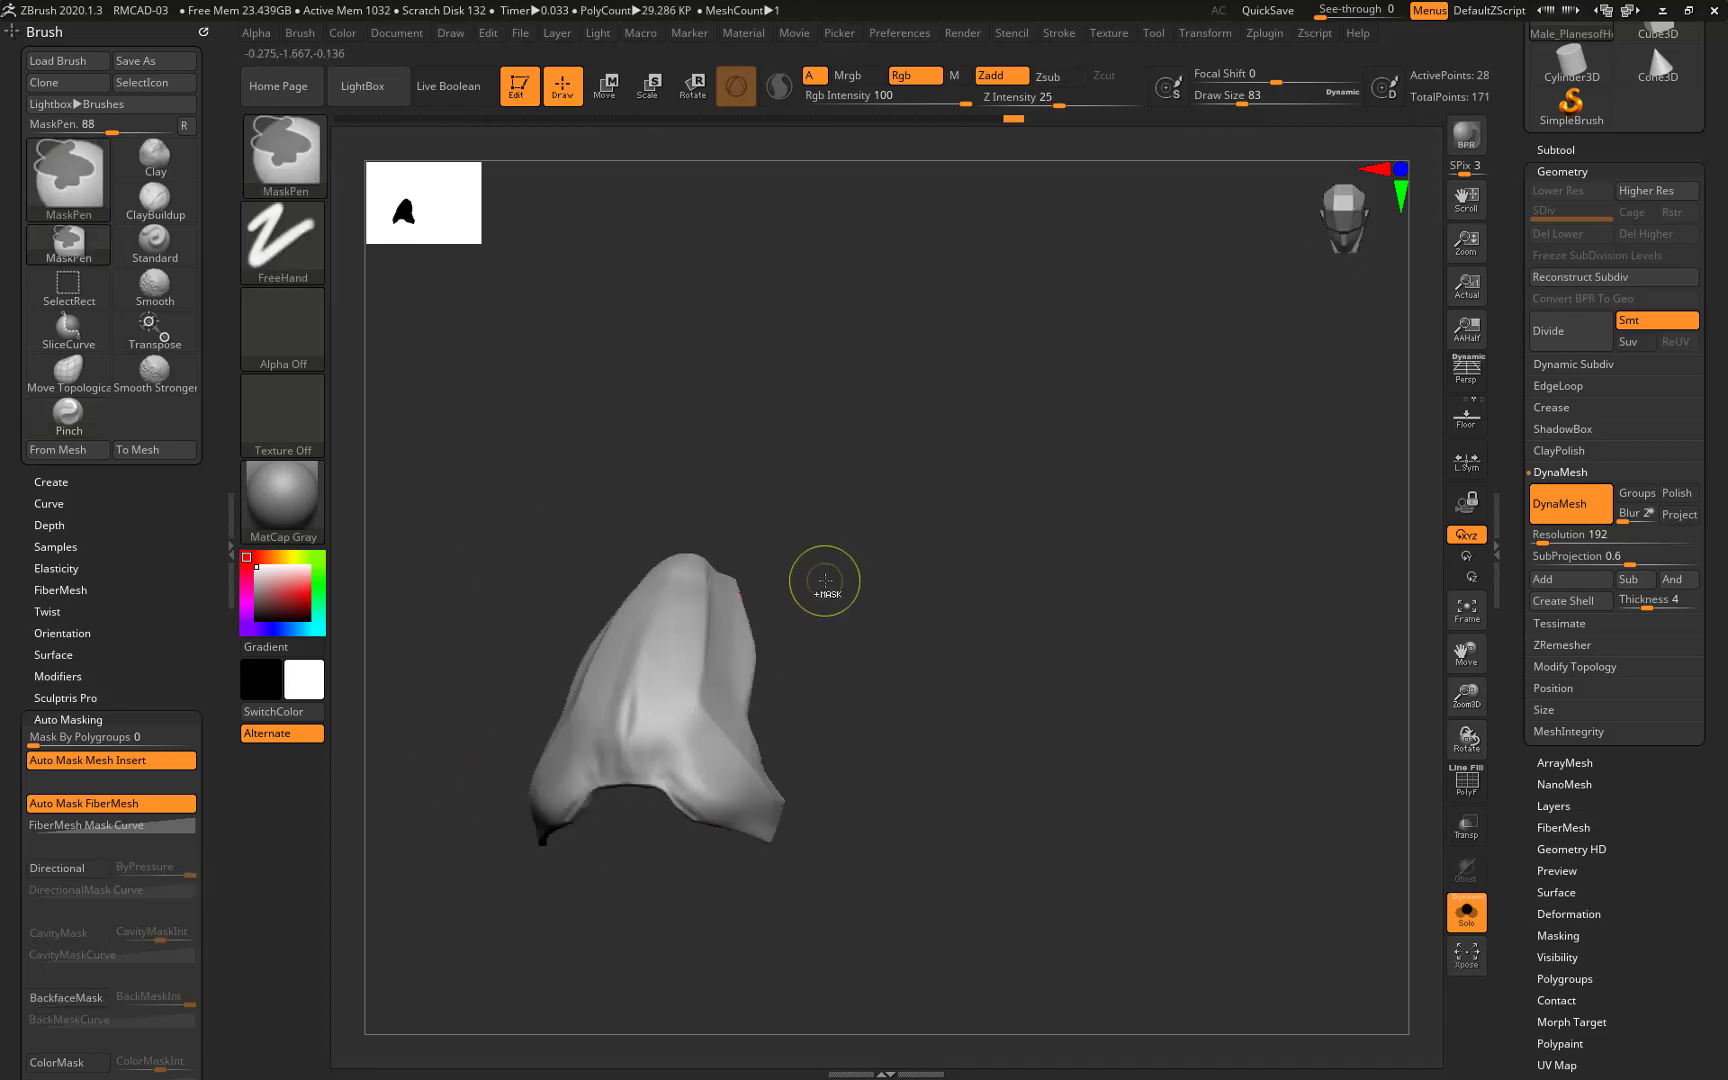
key("ctrl+s")
key("Return")
left_click(945, 536)
mouse_move(1034, 606)
left_mouse_down()
mouse_move(1011, 714)
mouse_move(629, 687)
mouse_move(805, 682)
left_mouse_up()
mouse_move(677, 720)
left_mouse_down()
mouse_move(744, 795)
mouse_move(1088, 864)
mouse_move(961, 787)
left_mouse_up()
mouse_move(651, 778)
left_mouse_down()
mouse_move(1165, 721)
mouse_move(1011, 617)
mouse_move(605, 543)
left_mouse_up()
mouse_move(788, 697)
left_mouse_down()
mouse_move(802, 671)
mouse_move(978, 652)
mouse_move(789, 693)
left_mouse_up()
key("b")
Make the other pieces see-through and clip away part of the plate along a curve
key("c")
key("c")
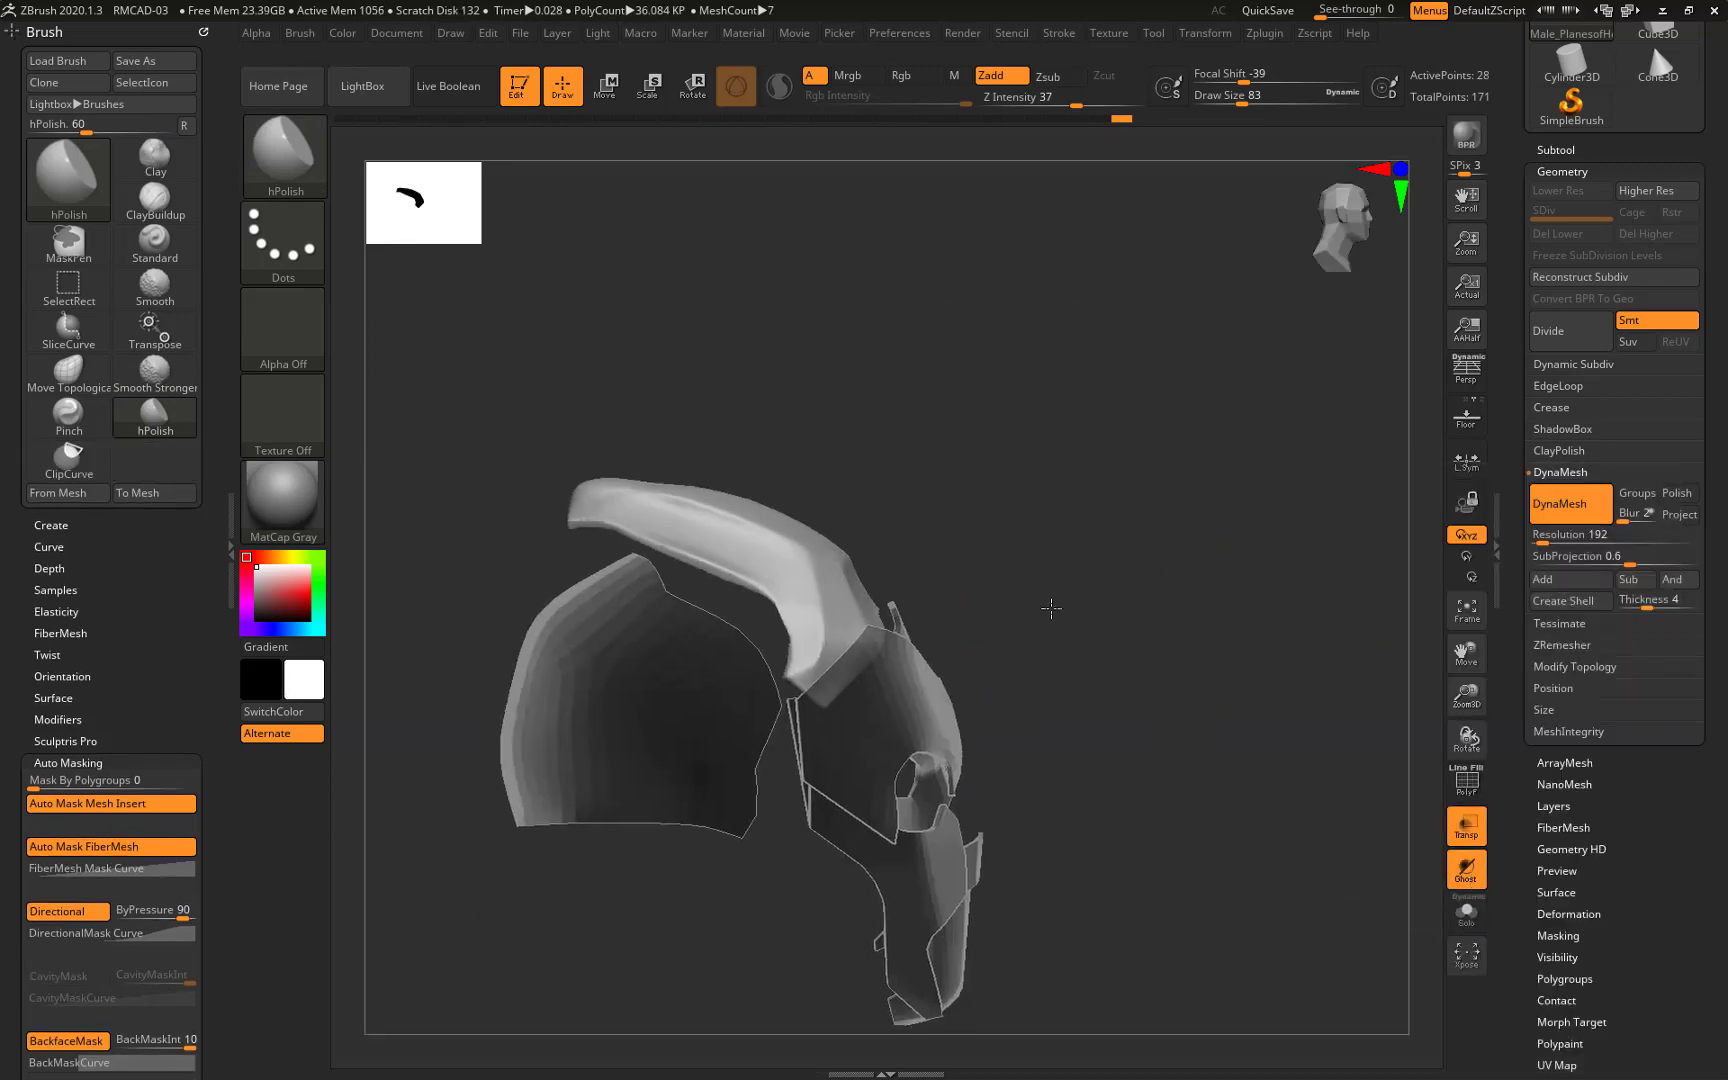
key("ctrl+shift")
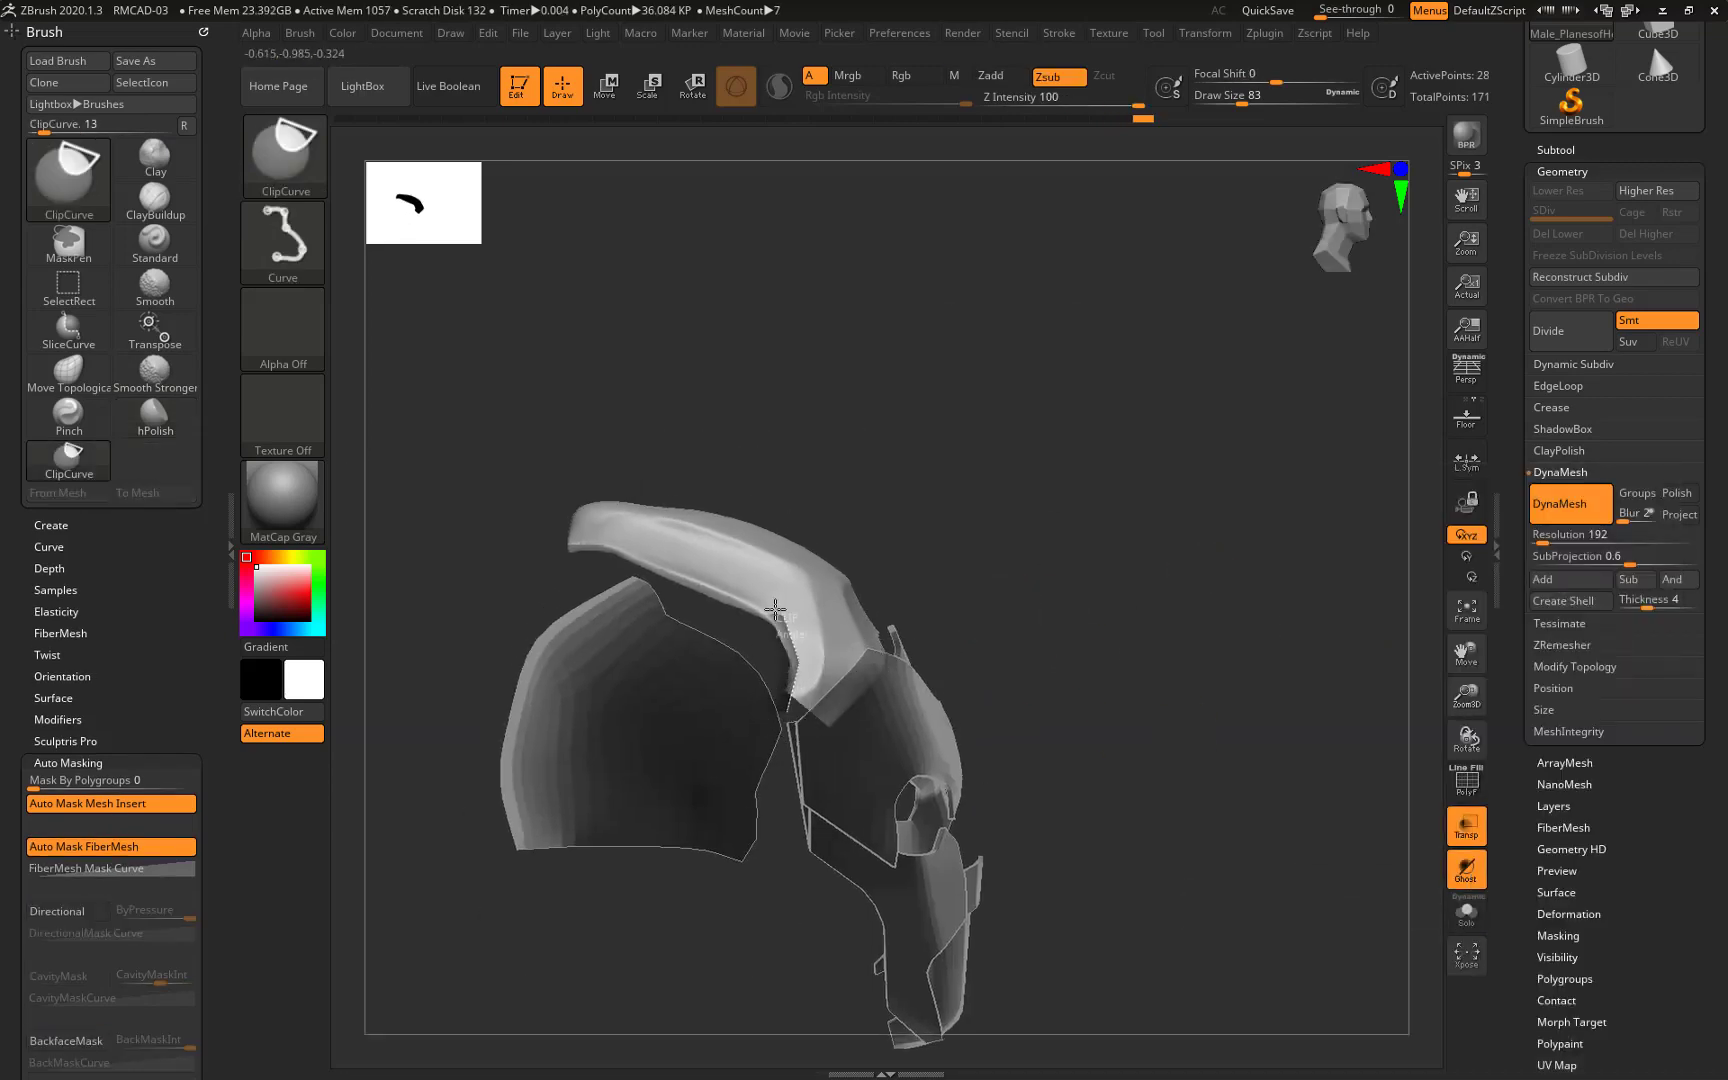
mouse_move(864, 575)
left_mouse_down()
mouse_move(810, 578)
mouse_move(700, 650)
mouse_move(665, 697)
left_mouse_up()
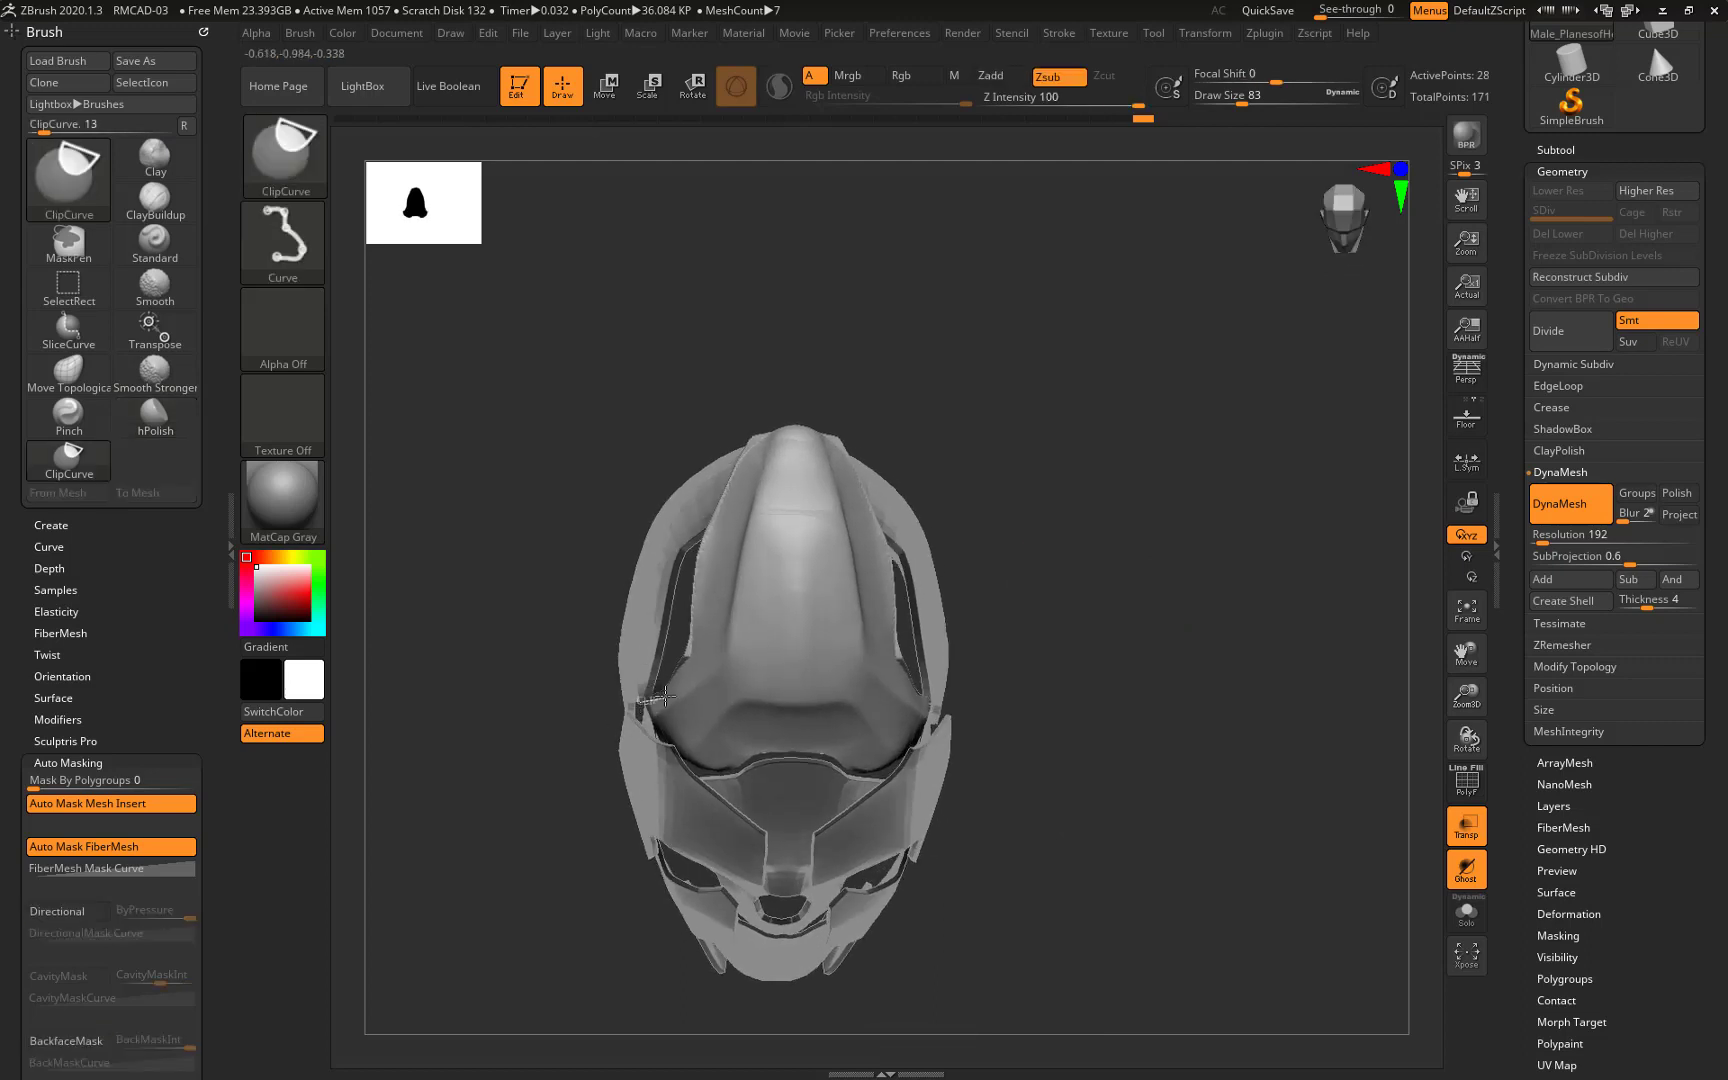
left_click_drag(751, 219, 751, 219)
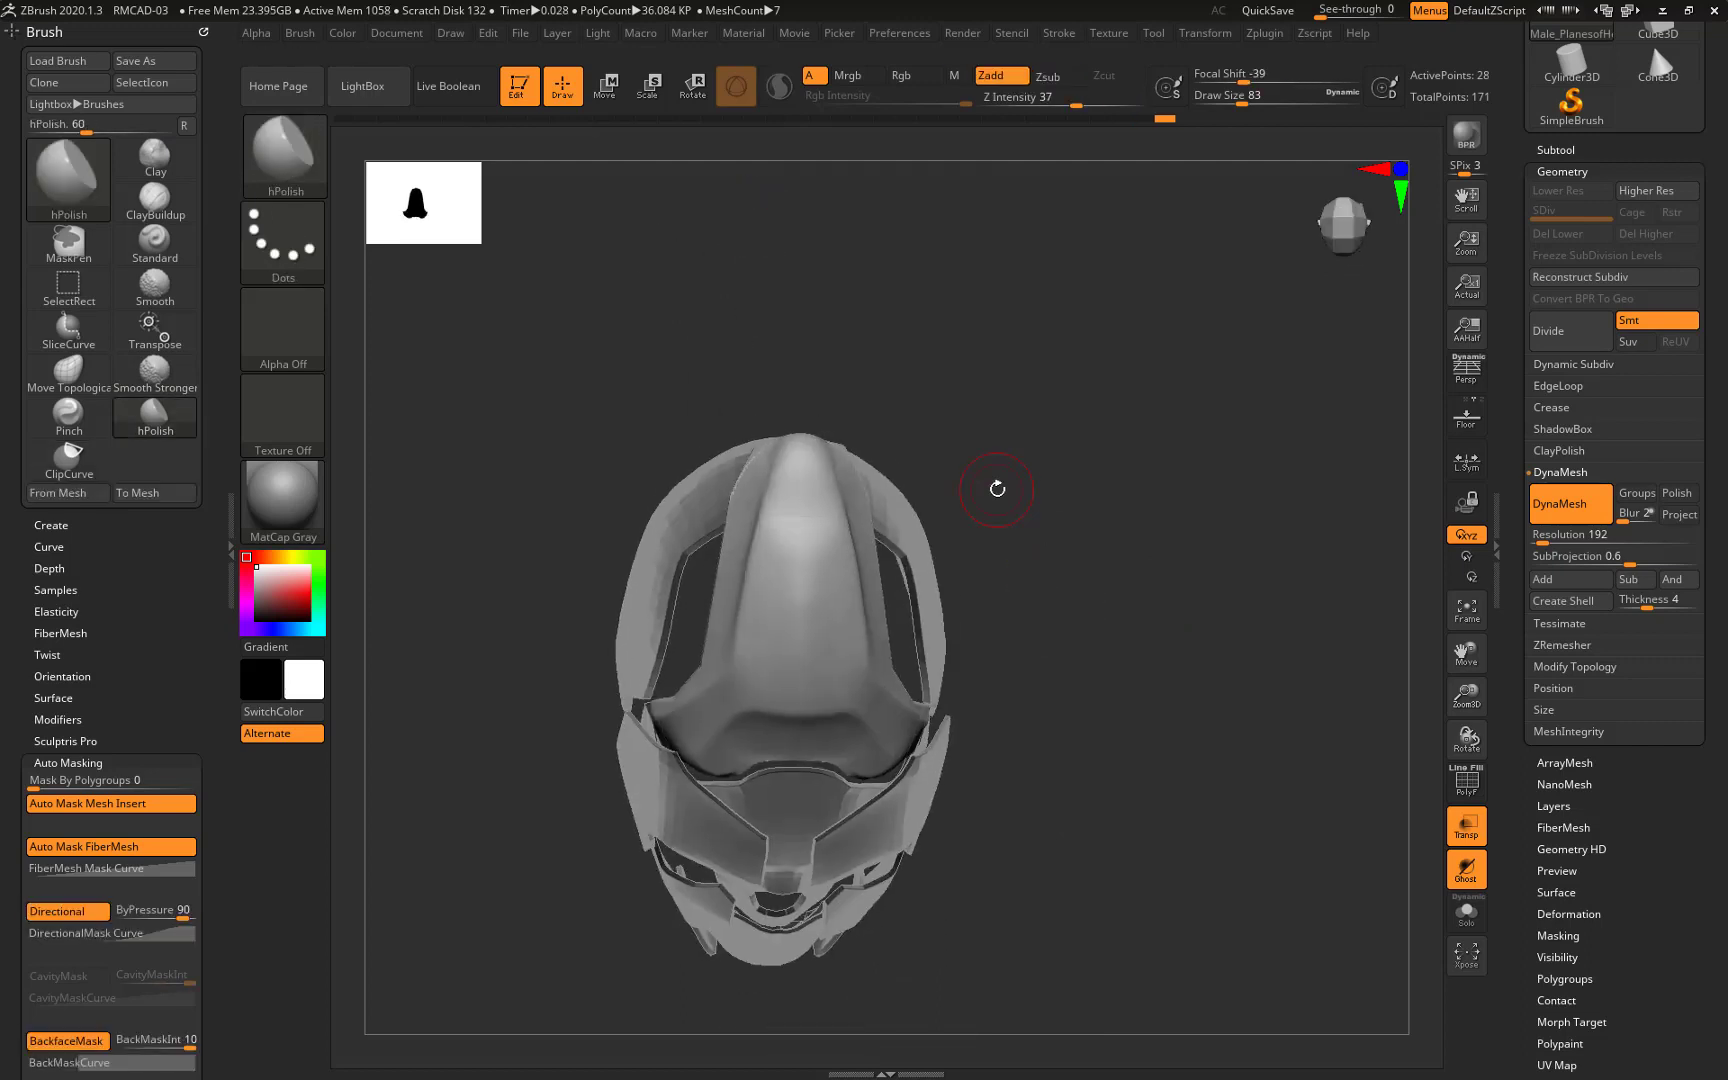
key("ctrl+shift+s")
mouse_move(796, 411)
left_mouse_down()
mouse_move(983, 694)
mouse_move(926, 957)
mouse_move(918, 806)
mouse_move(967, 673)
left_mouse_up()
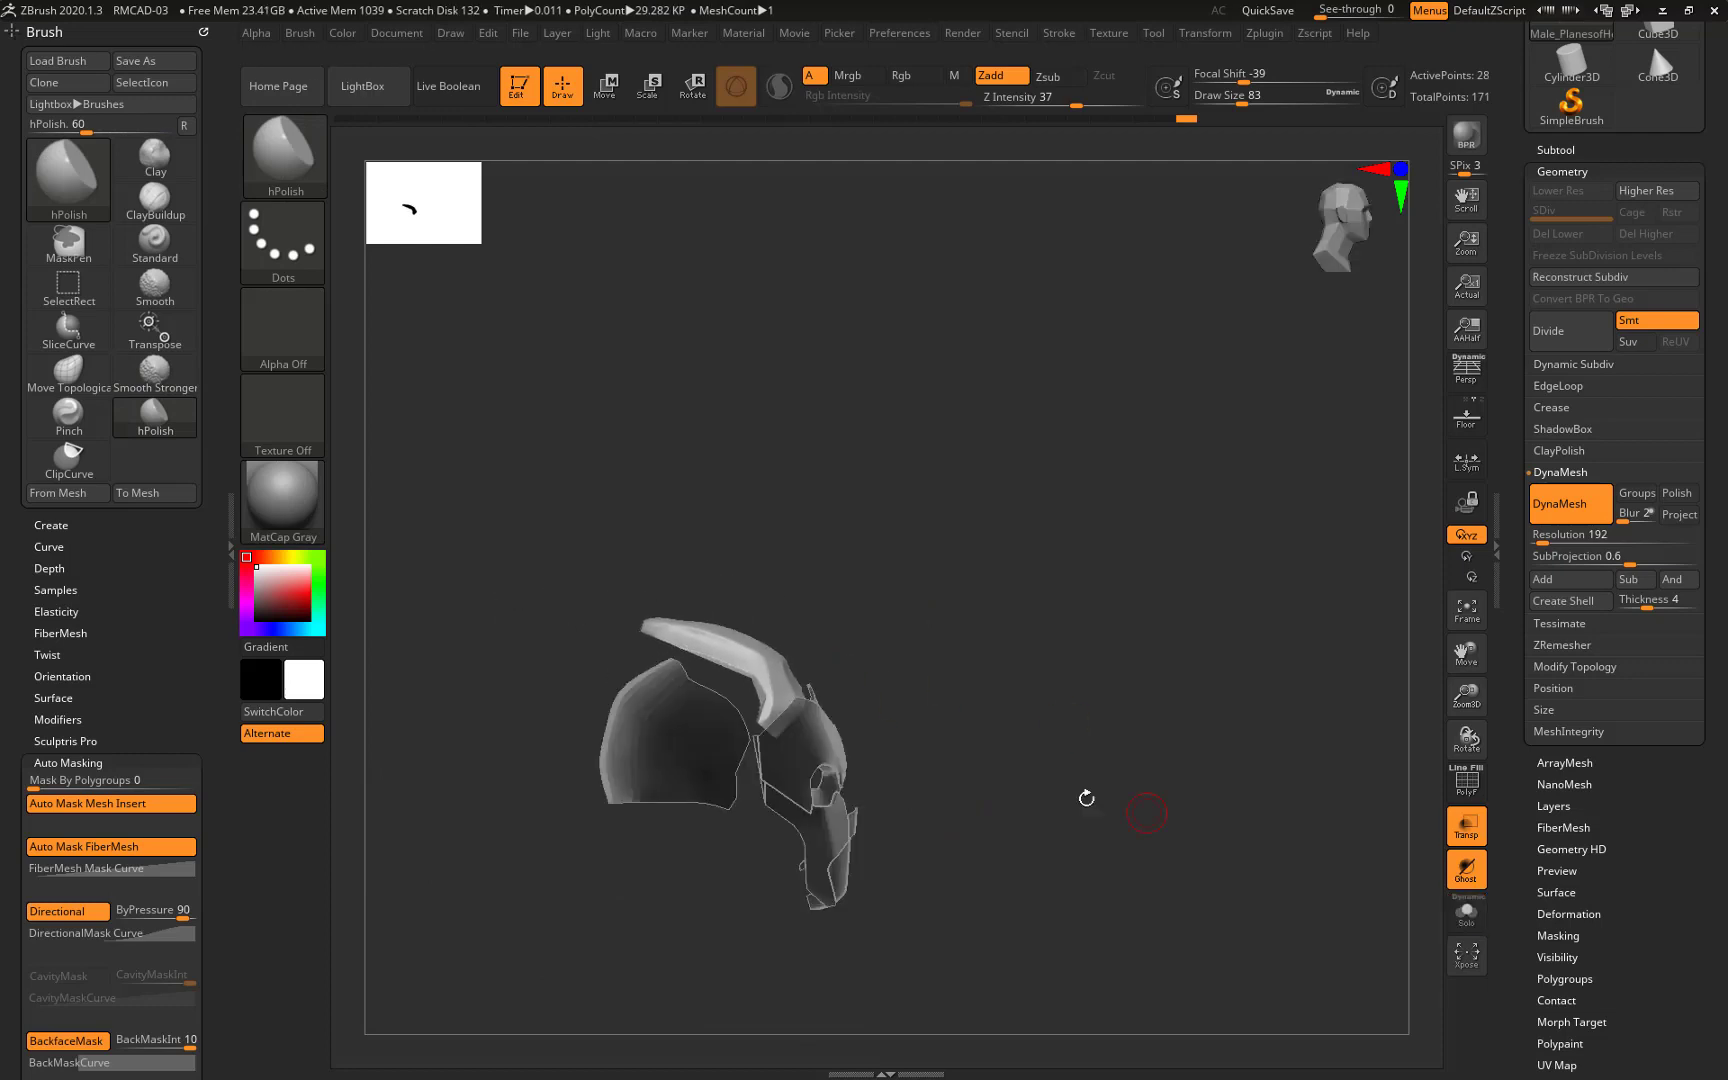
Select the Male_PlanesofHead_269 piece and clip its edge along a curve
left_click(1556, 149)
left_click(1466, 826)
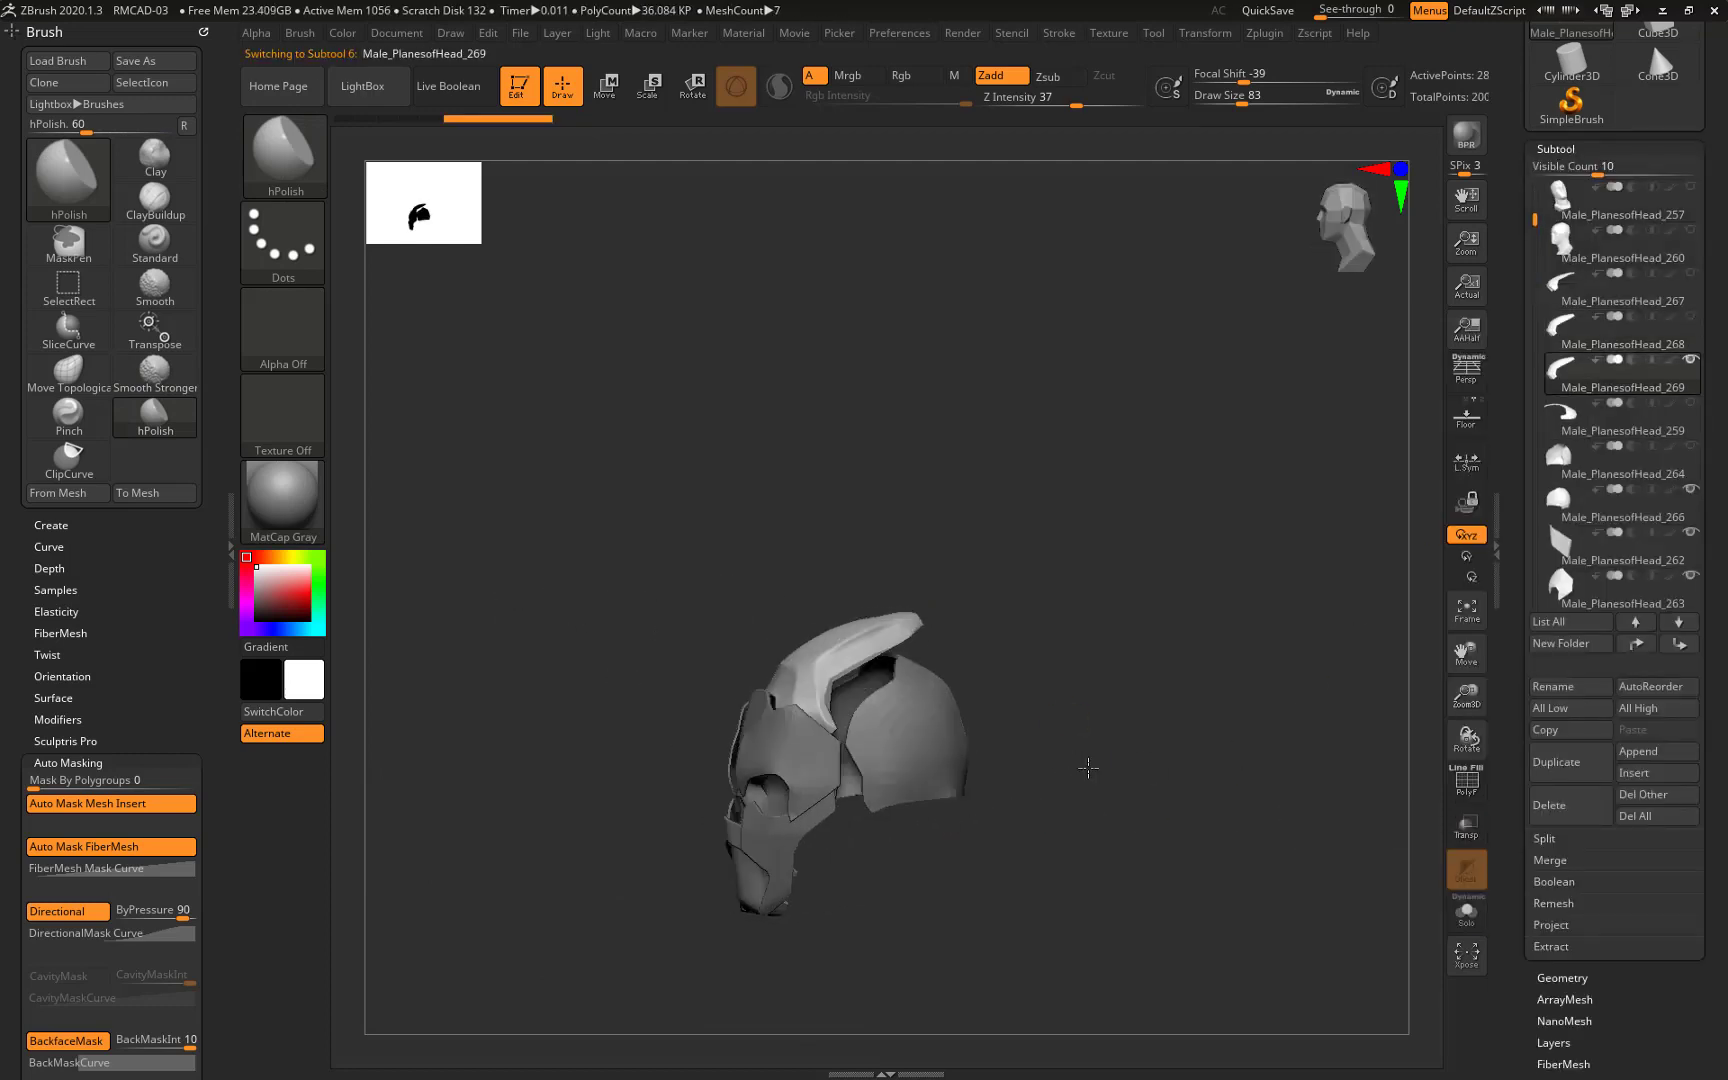
mouse_move(1088, 767)
left_mouse_down()
mouse_move(960, 650)
mouse_move(1098, 694)
left_mouse_up()
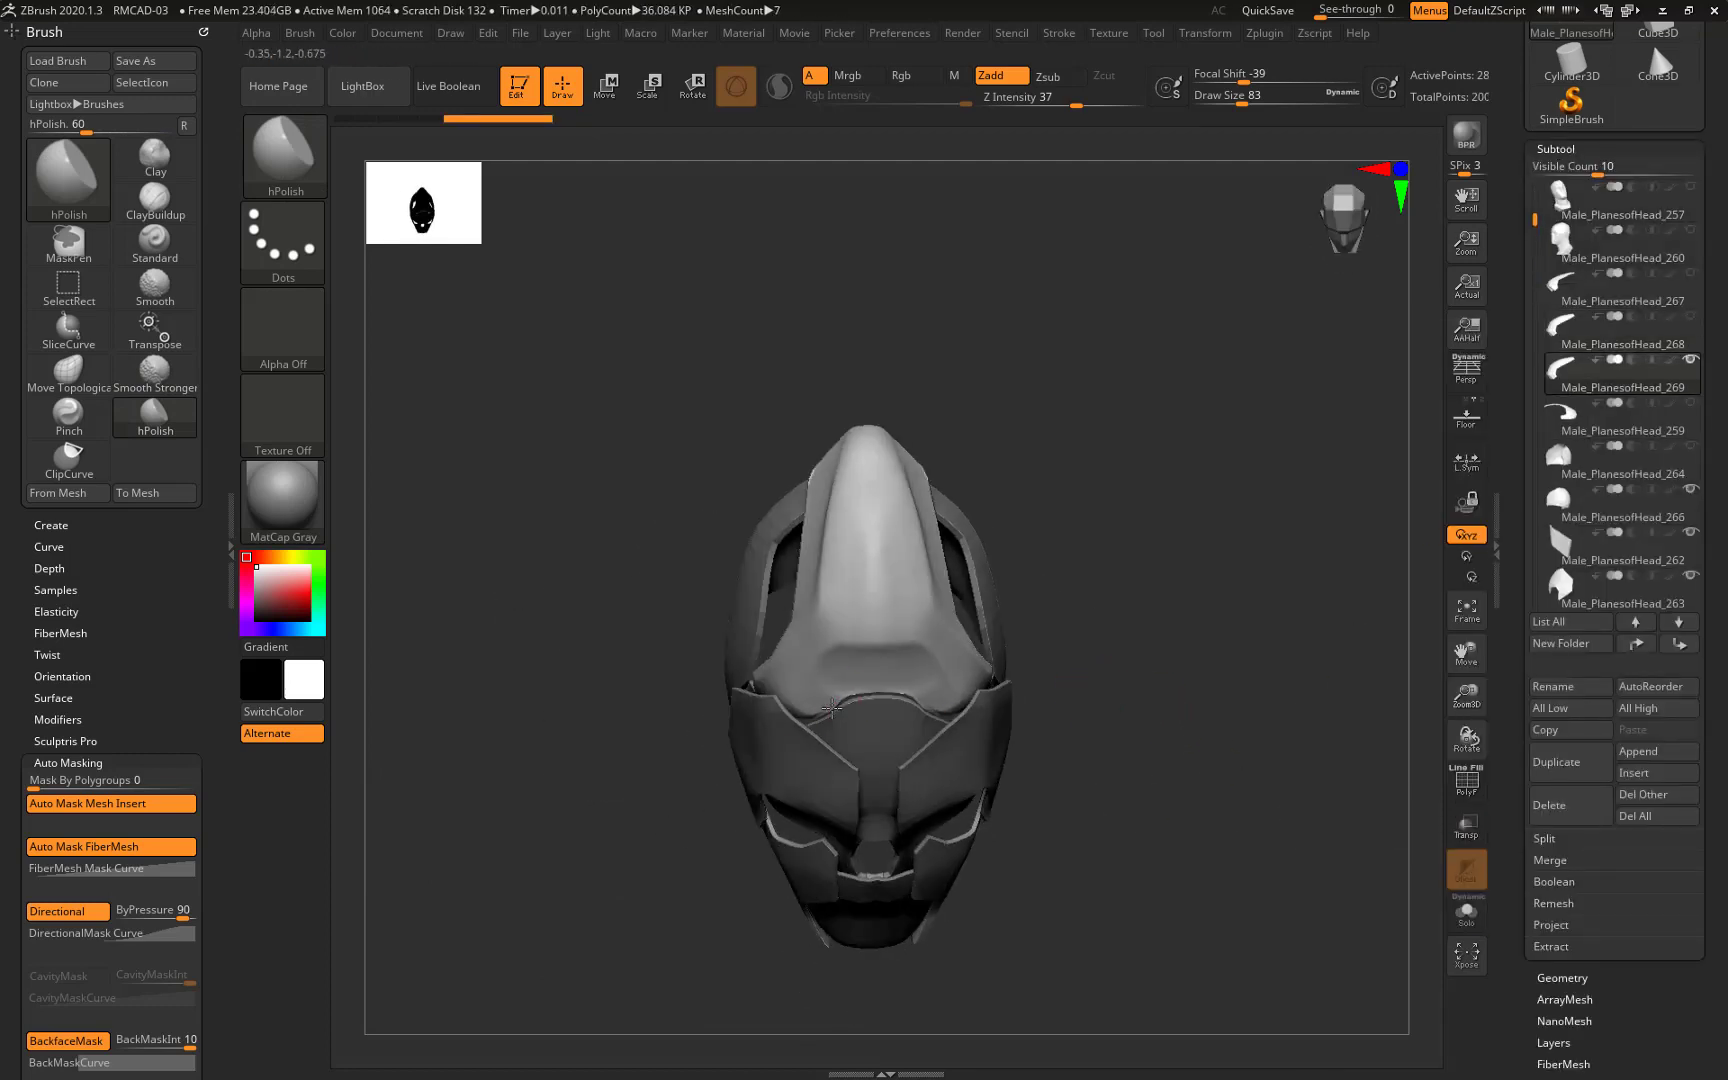
mouse_move(831, 707)
left_mouse_down()
mouse_move(1081, 721)
mouse_move(1107, 609)
mouse_move(1142, 617)
mouse_move(1140, 671)
left_mouse_up()
right_click_drag(1140, 671, 991, 797, "ctrl")
key("ctrl+shift")
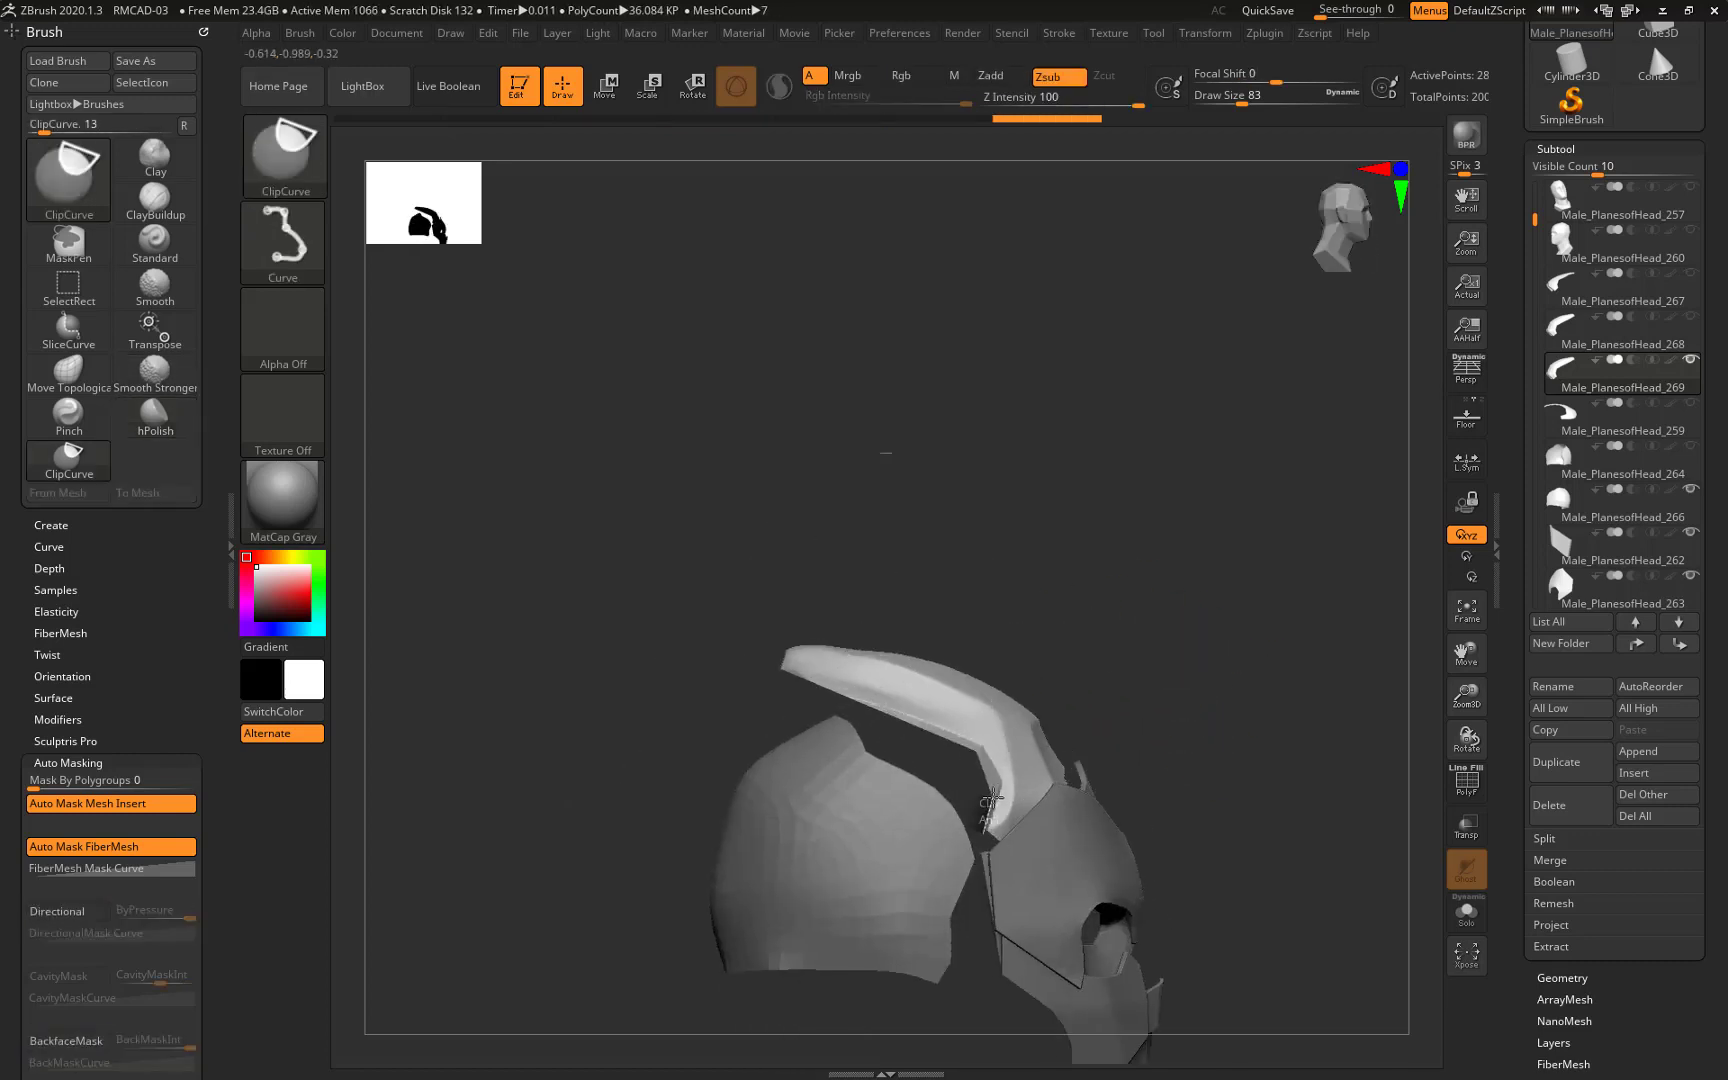
mouse_move(816, 661)
left_mouse_down()
mouse_move(1207, 717)
mouse_move(1097, 772)
mouse_move(1040, 740)
left_mouse_up()
left_click_drag(731, 702, 928, 716, "ctrl+shift")
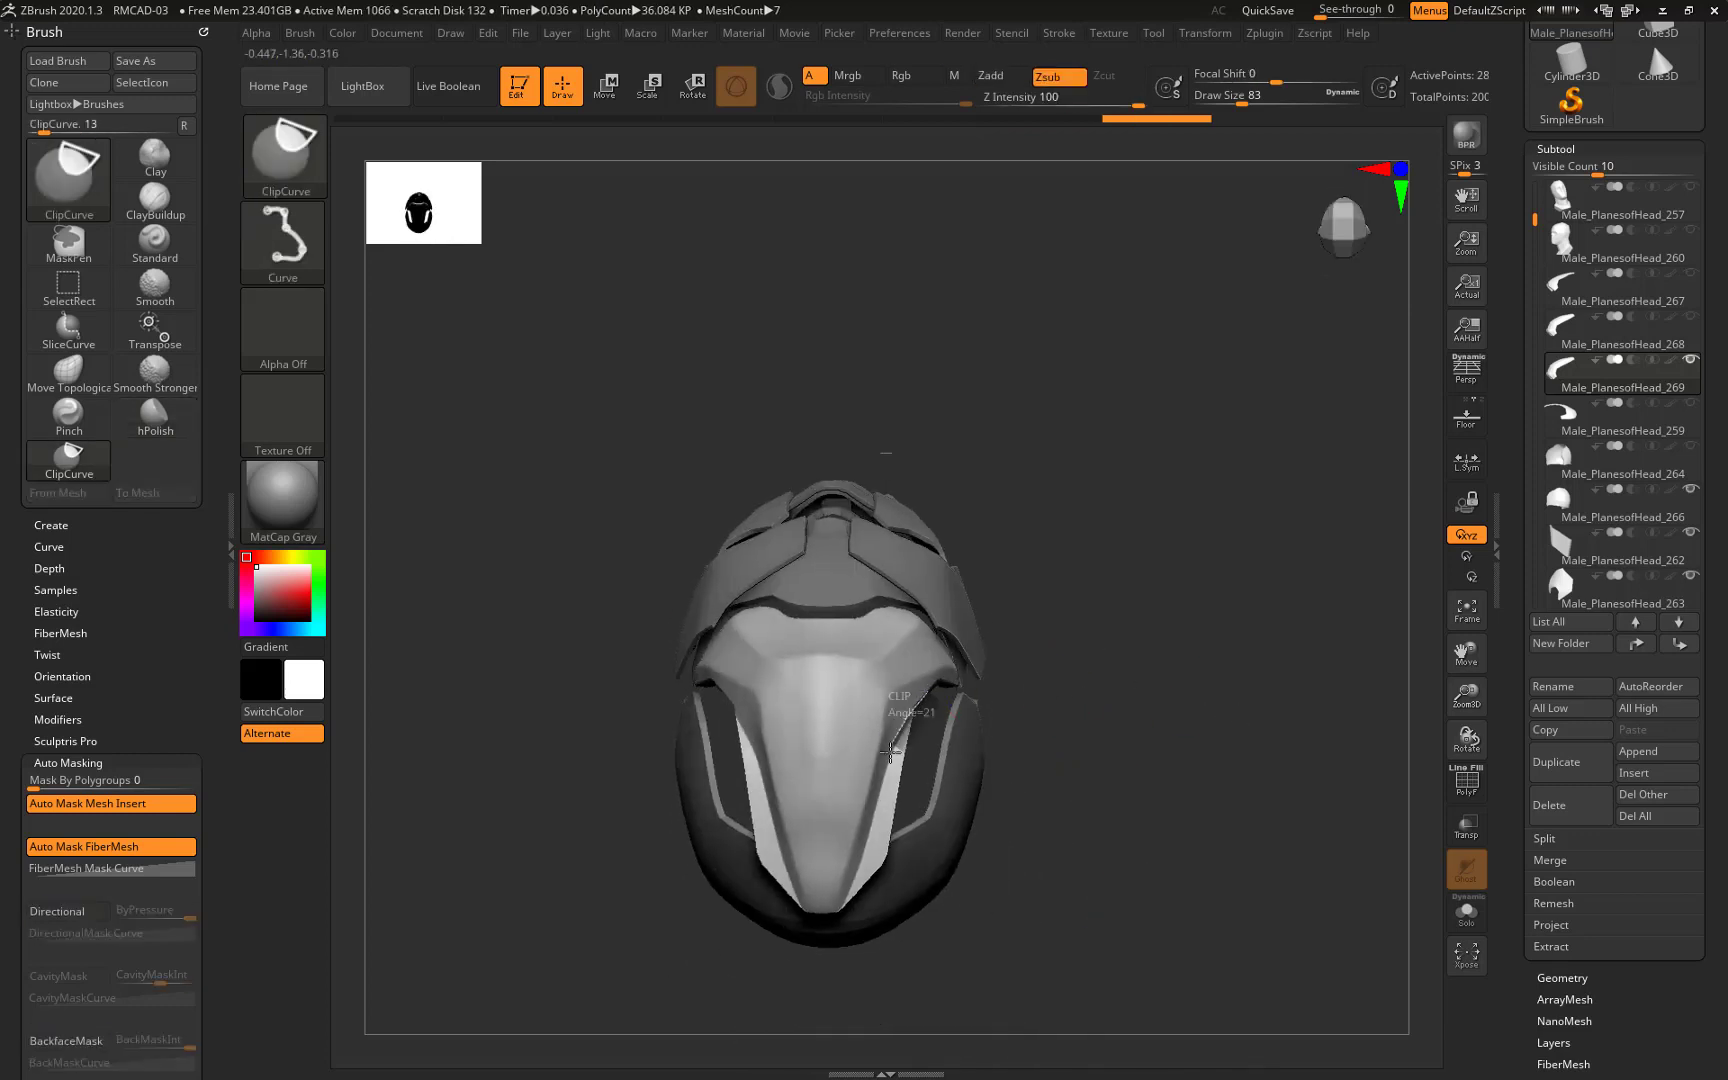
Save the project over the existing file
mouse_move(837, 929)
left_mouse_down()
mouse_move(1049, 787)
mouse_move(1215, 787)
mouse_move(1074, 655)
left_mouse_up()
left_click_drag(1113, 723, 1238, 826)
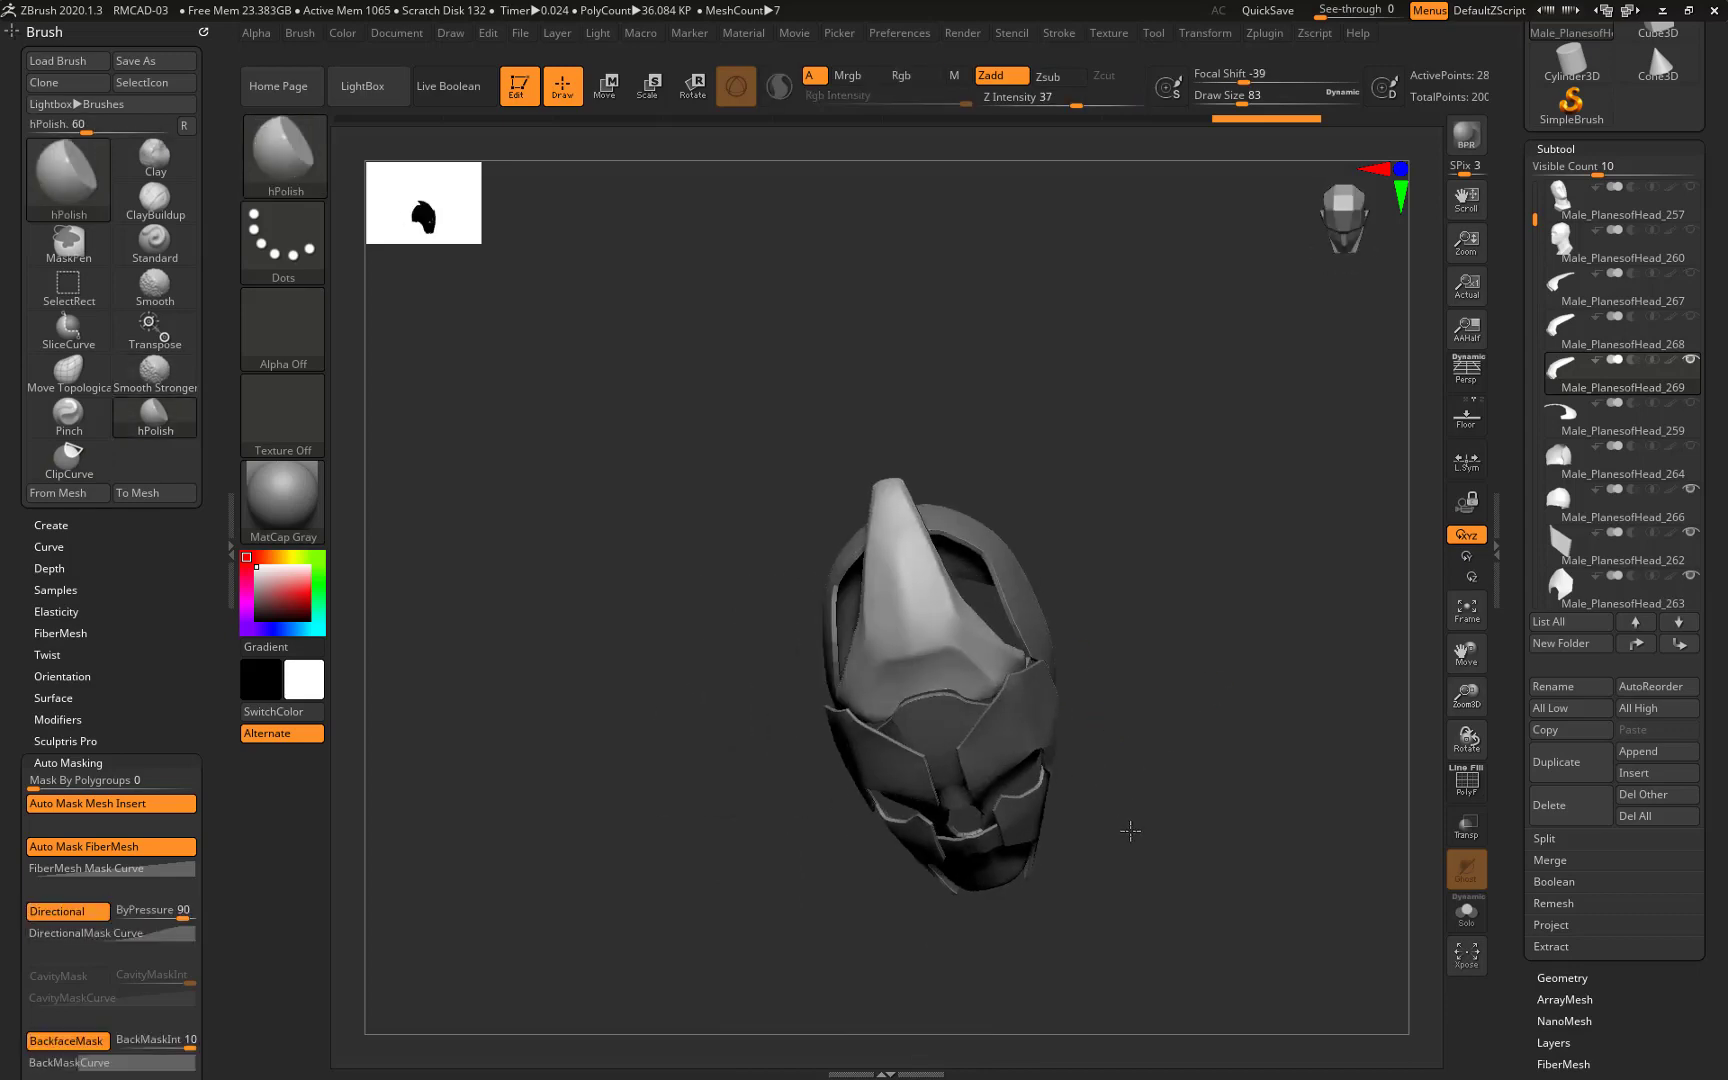
key("ctrl+s")
key("Return")
mouse_move(1097, 758)
left_mouse_down()
mouse_move(1010, 756)
mouse_move(1100, 723)
left_mouse_up()
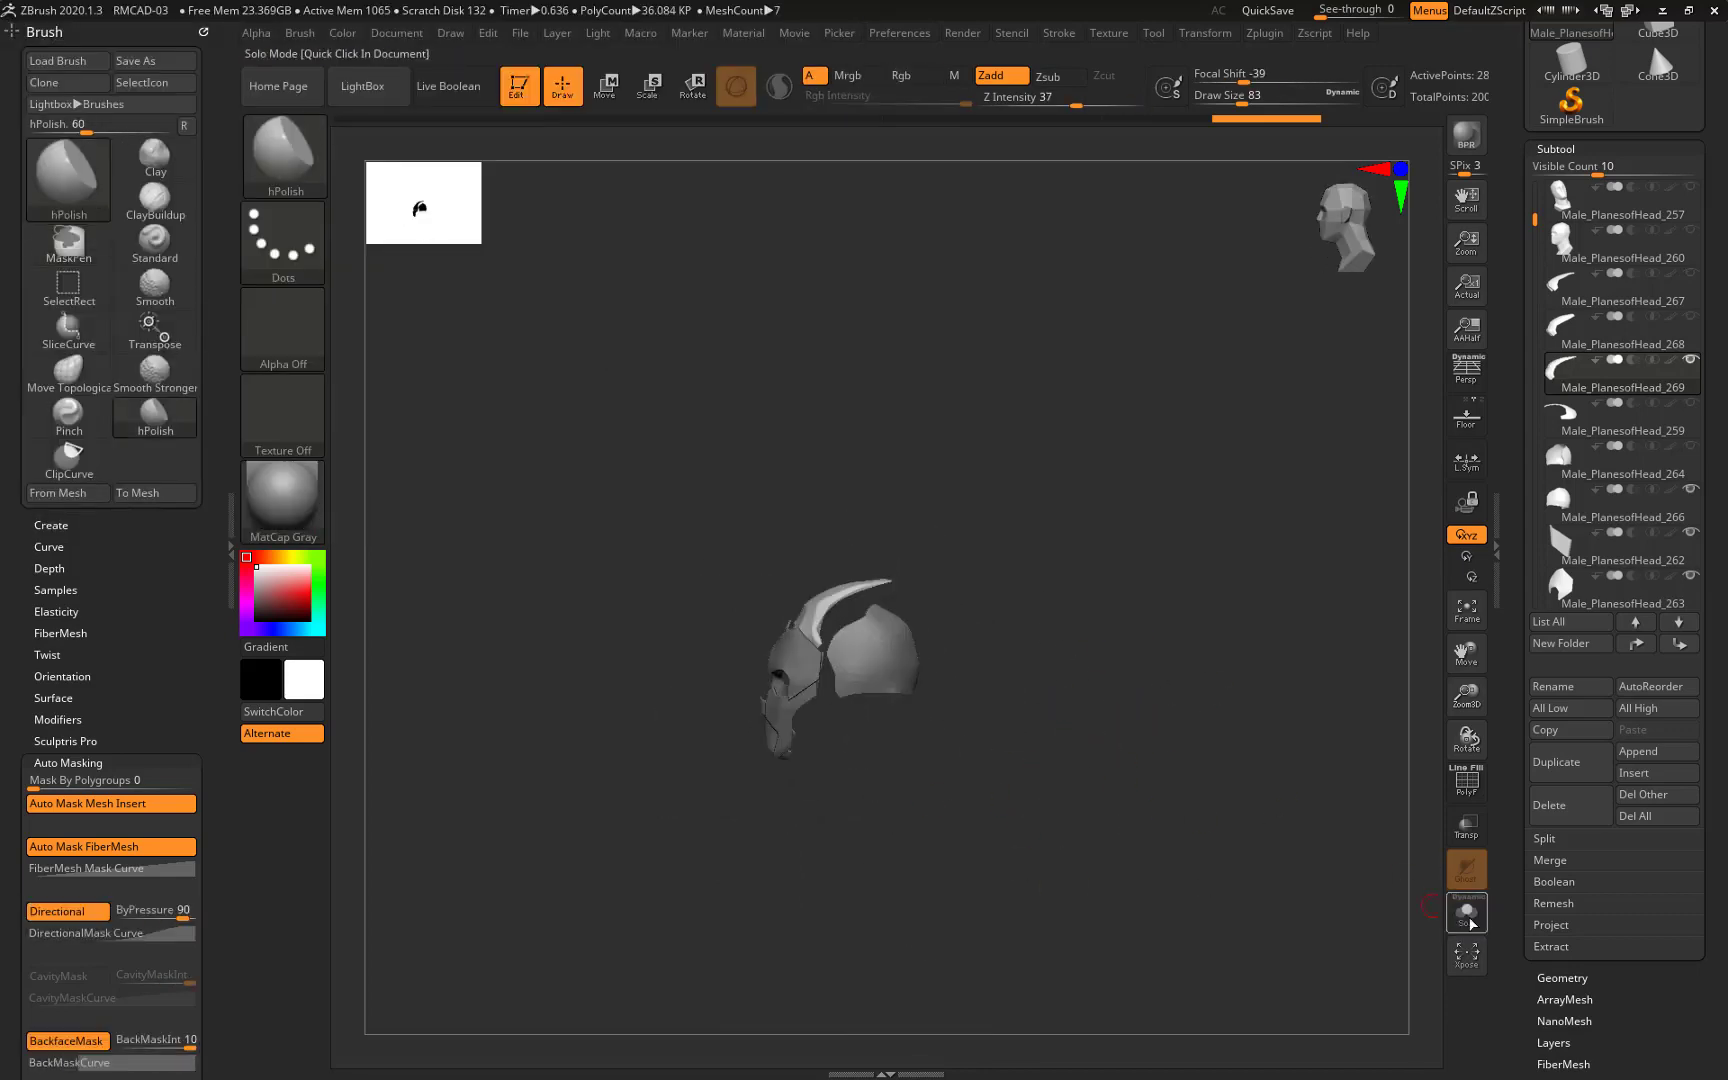
Duplicate the horn subtool and move the copy down the subtool list
mouse_move(1060, 524)
left_mouse_down()
mouse_move(1238, 768)
mouse_move(1211, 687)
mouse_move(1176, 856)
mouse_move(1145, 705)
left_mouse_up()
scroll(1620, 380, "down", 2)
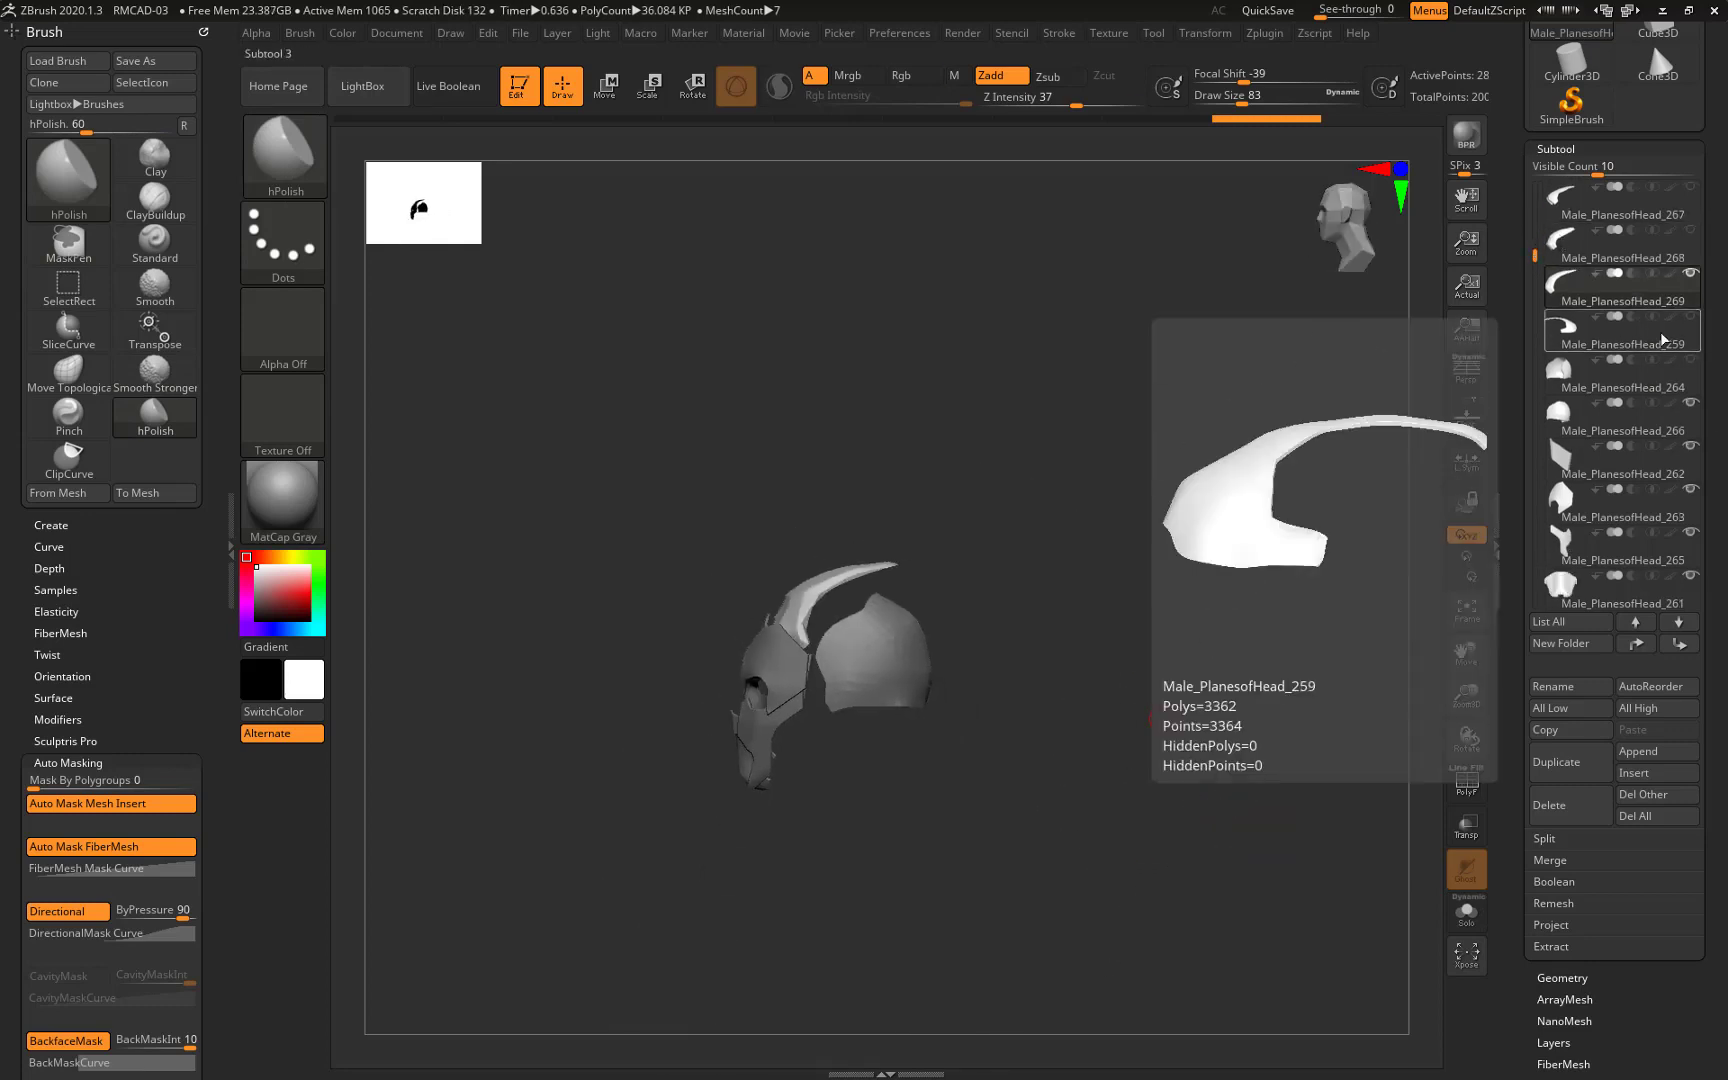
left_click(1624, 381)
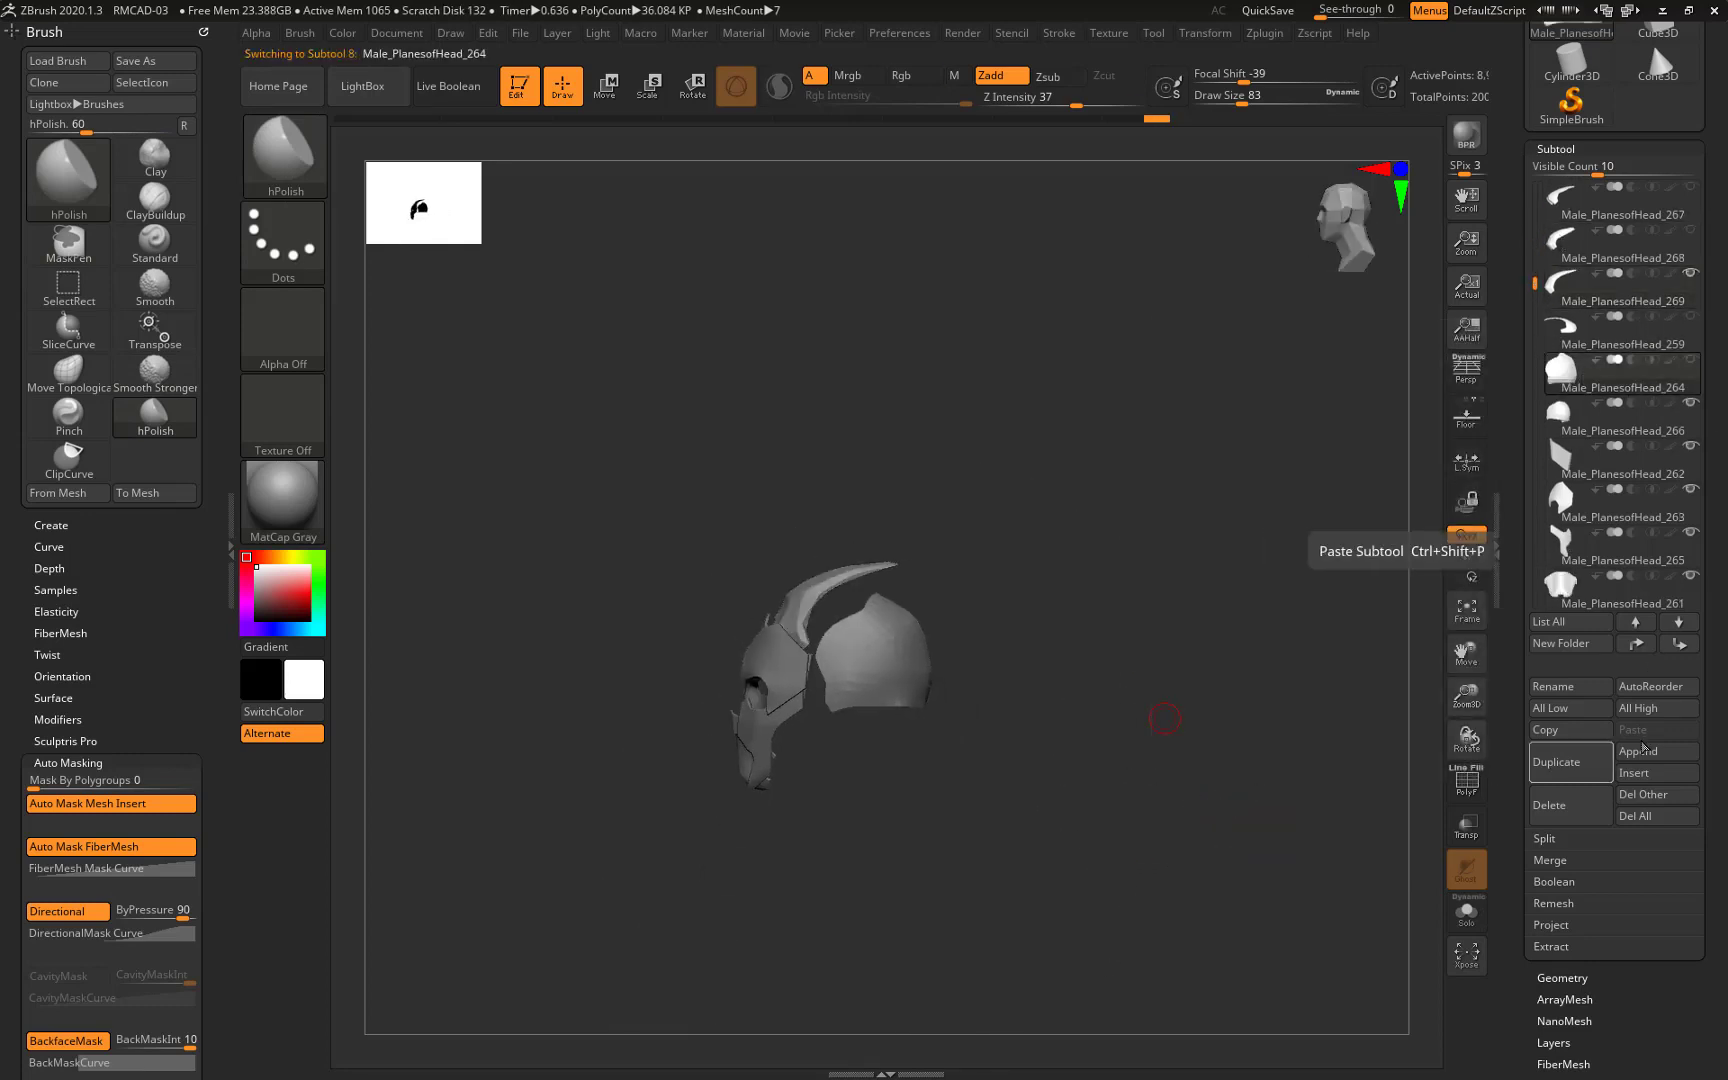
left_click(1585, 812)
left_click(1618, 765)
left_click(1680, 643)
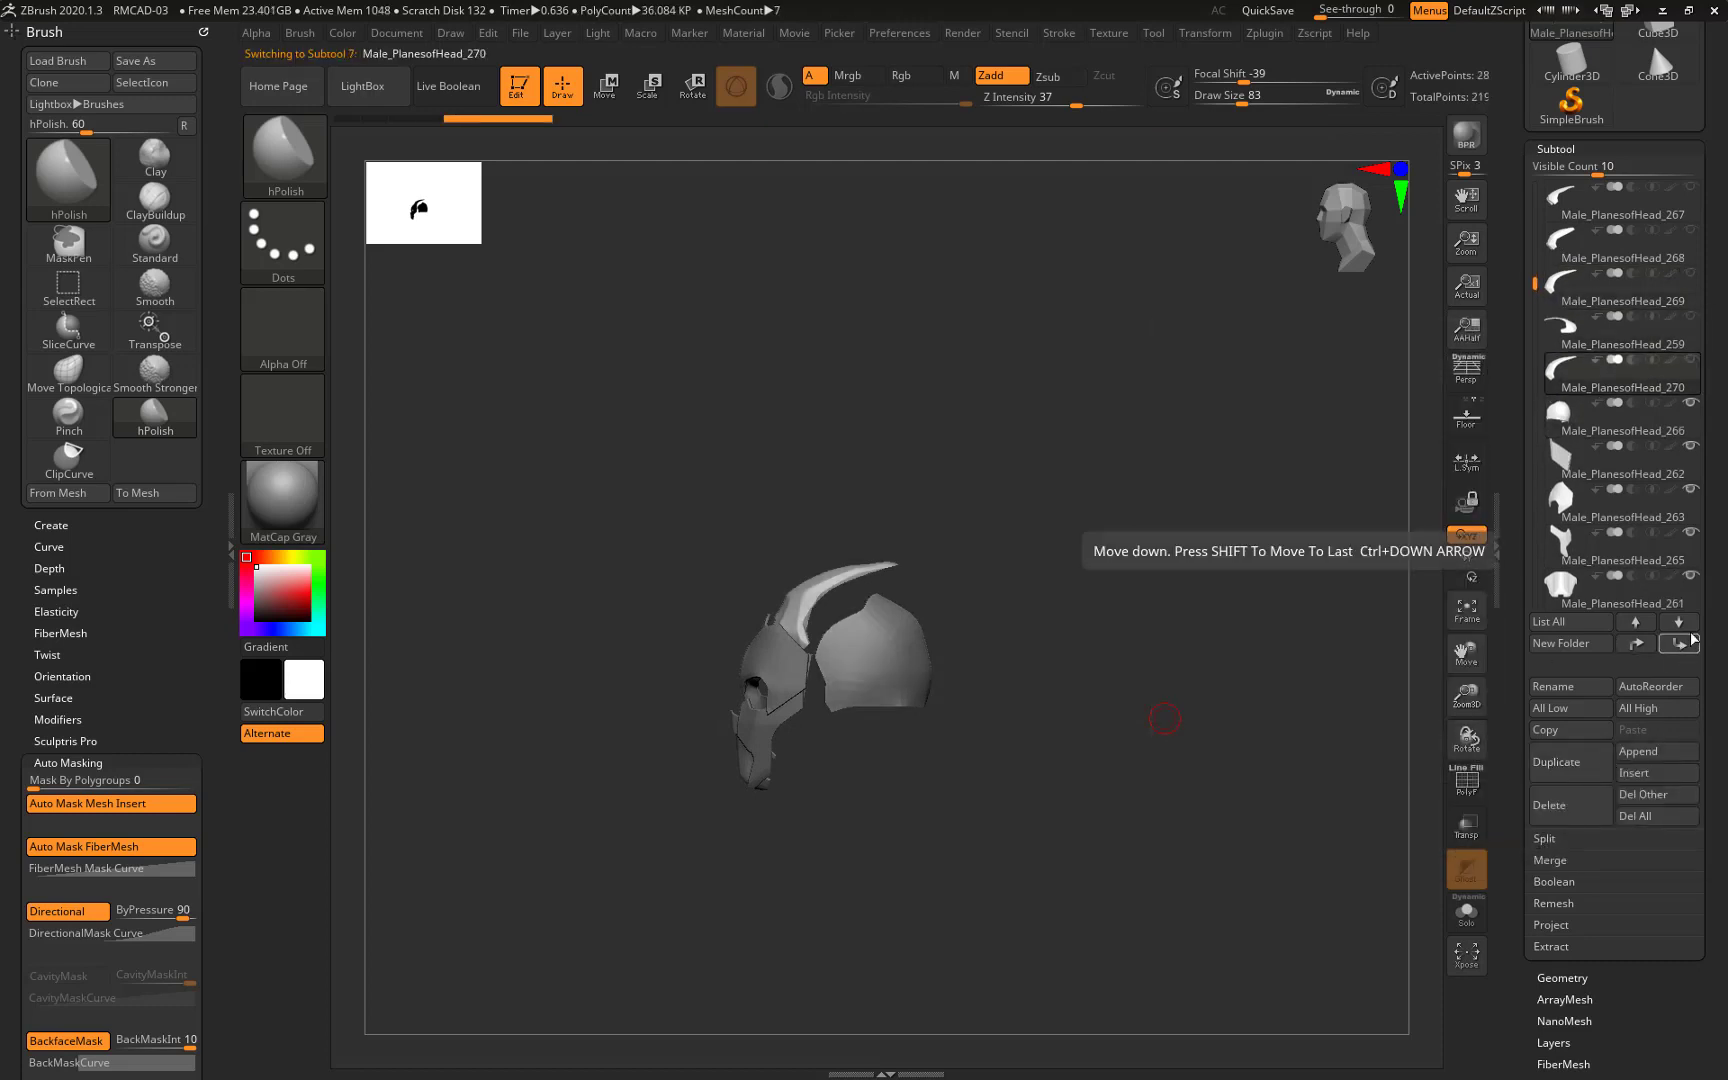
mouse_move(1026, 687)
left_mouse_down()
mouse_move(1160, 656)
mouse_move(1050, 703)
left_mouse_up()
left_click(1556, 762)
key("ctrl+z")
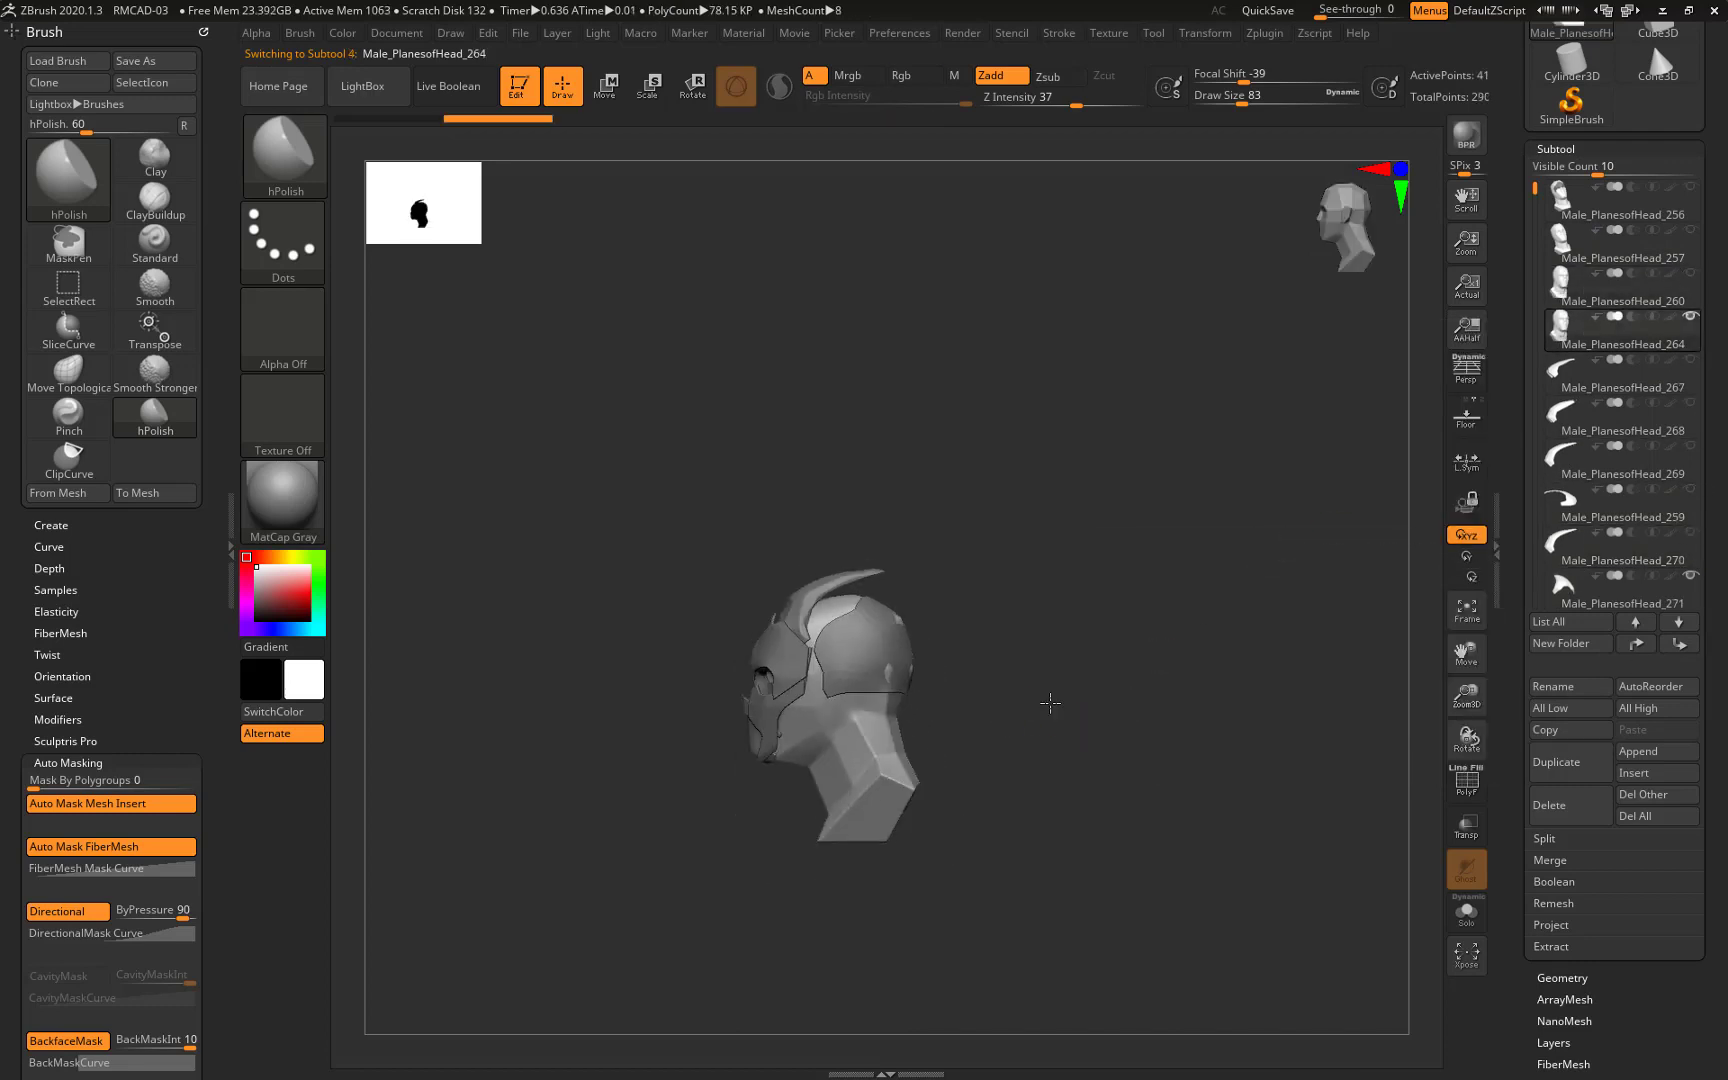
key("ctrl+shift+z")
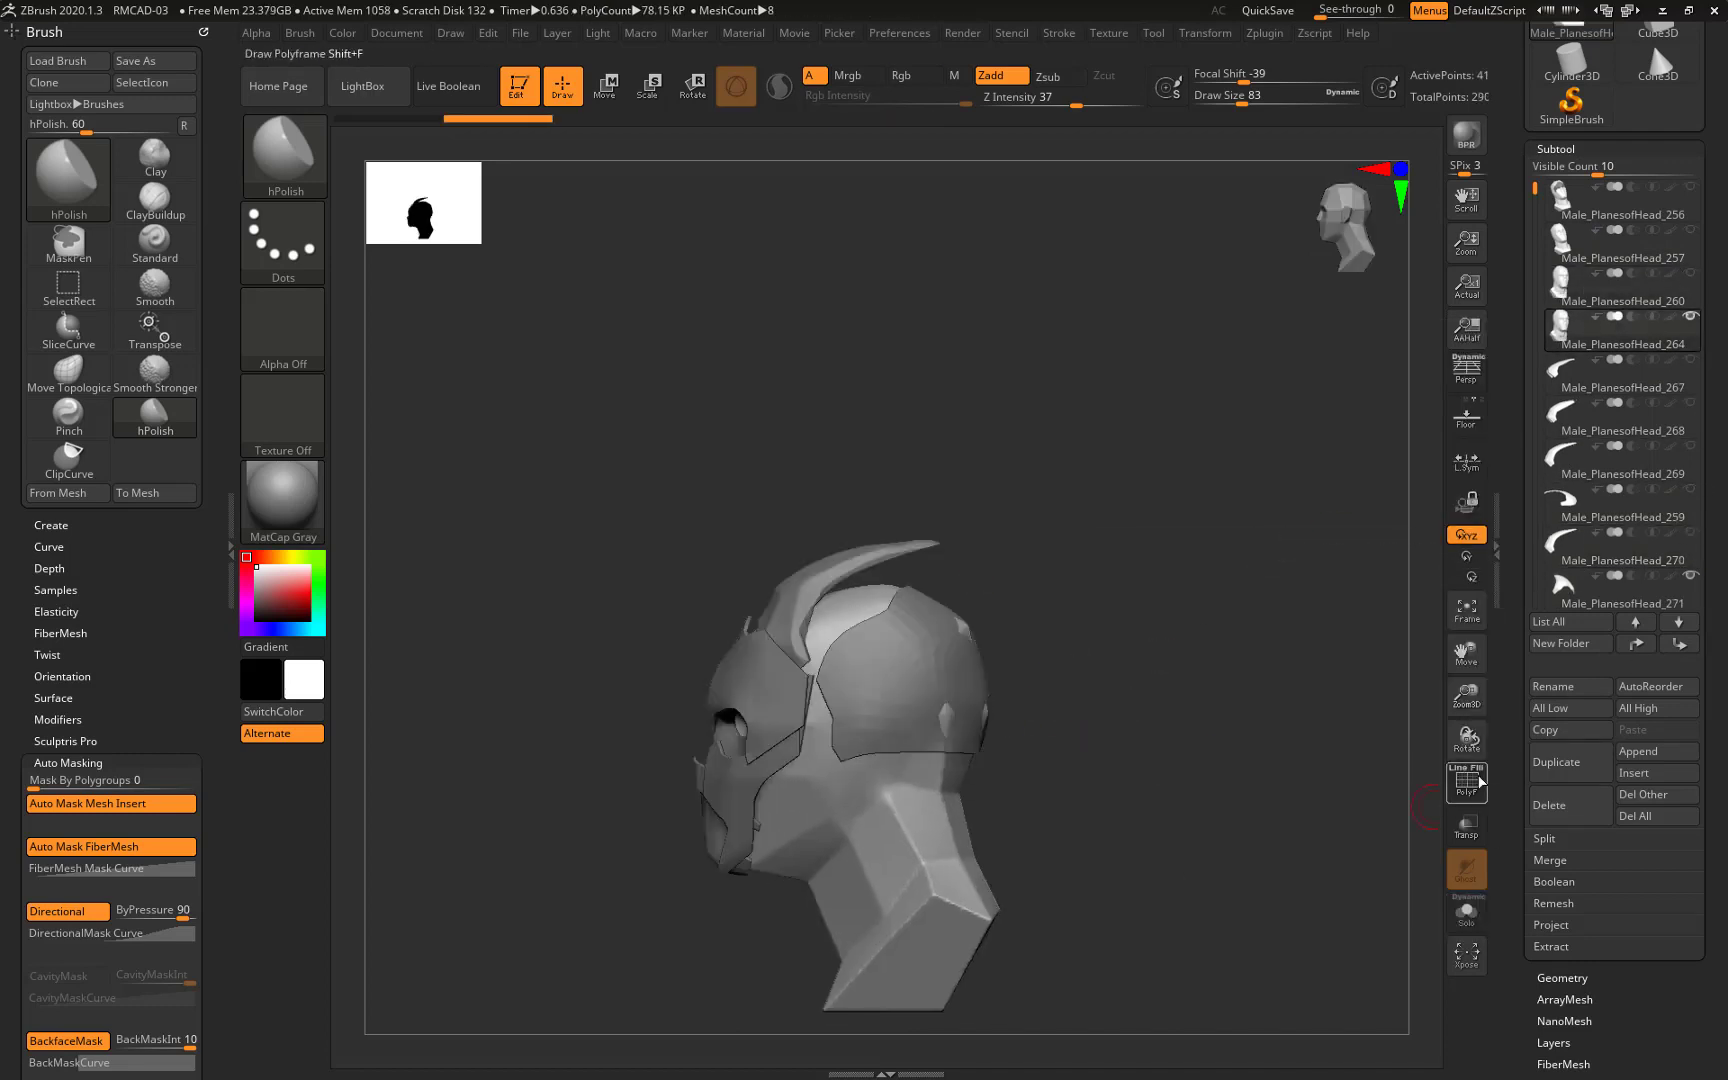
Reposition the Male_PlanesofHead_271 horn copy on the helmet with the Transpose gizmo
left_click(1466, 780)
mouse_move(1000, 600)
left_mouse_down()
mouse_move(1141, 669)
mouse_move(1169, 575)
mouse_move(1136, 640)
left_mouse_up()
key("w")
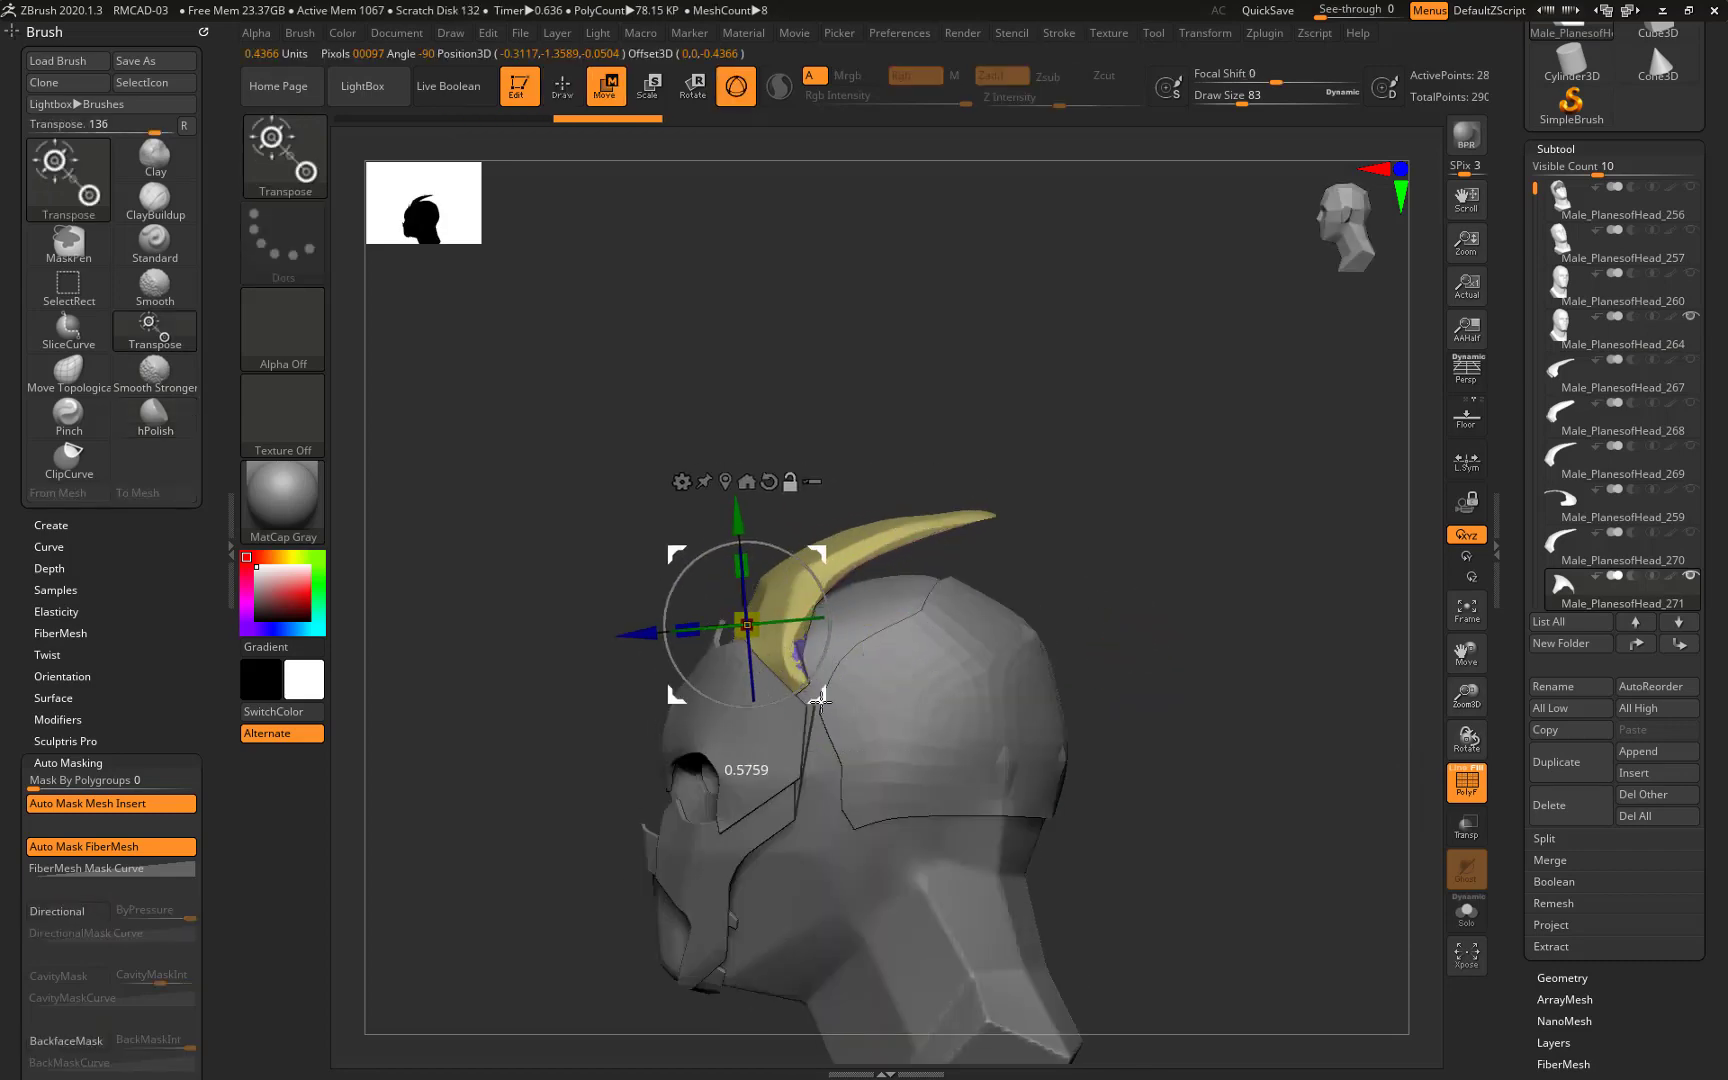
mouse_move(920, 512)
left_mouse_down("alt")
mouse_move(1176, 455)
mouse_move(1000, 500)
mouse_move(785, 598)
mouse_move(945, 667)
mouse_move(914, 680)
mouse_move(960, 667)
left_mouse_up("alt")
key("b")
key("h")
key("p")
Save the project under its existing name and solo the horn
key("ctrl+s")
key("Return")
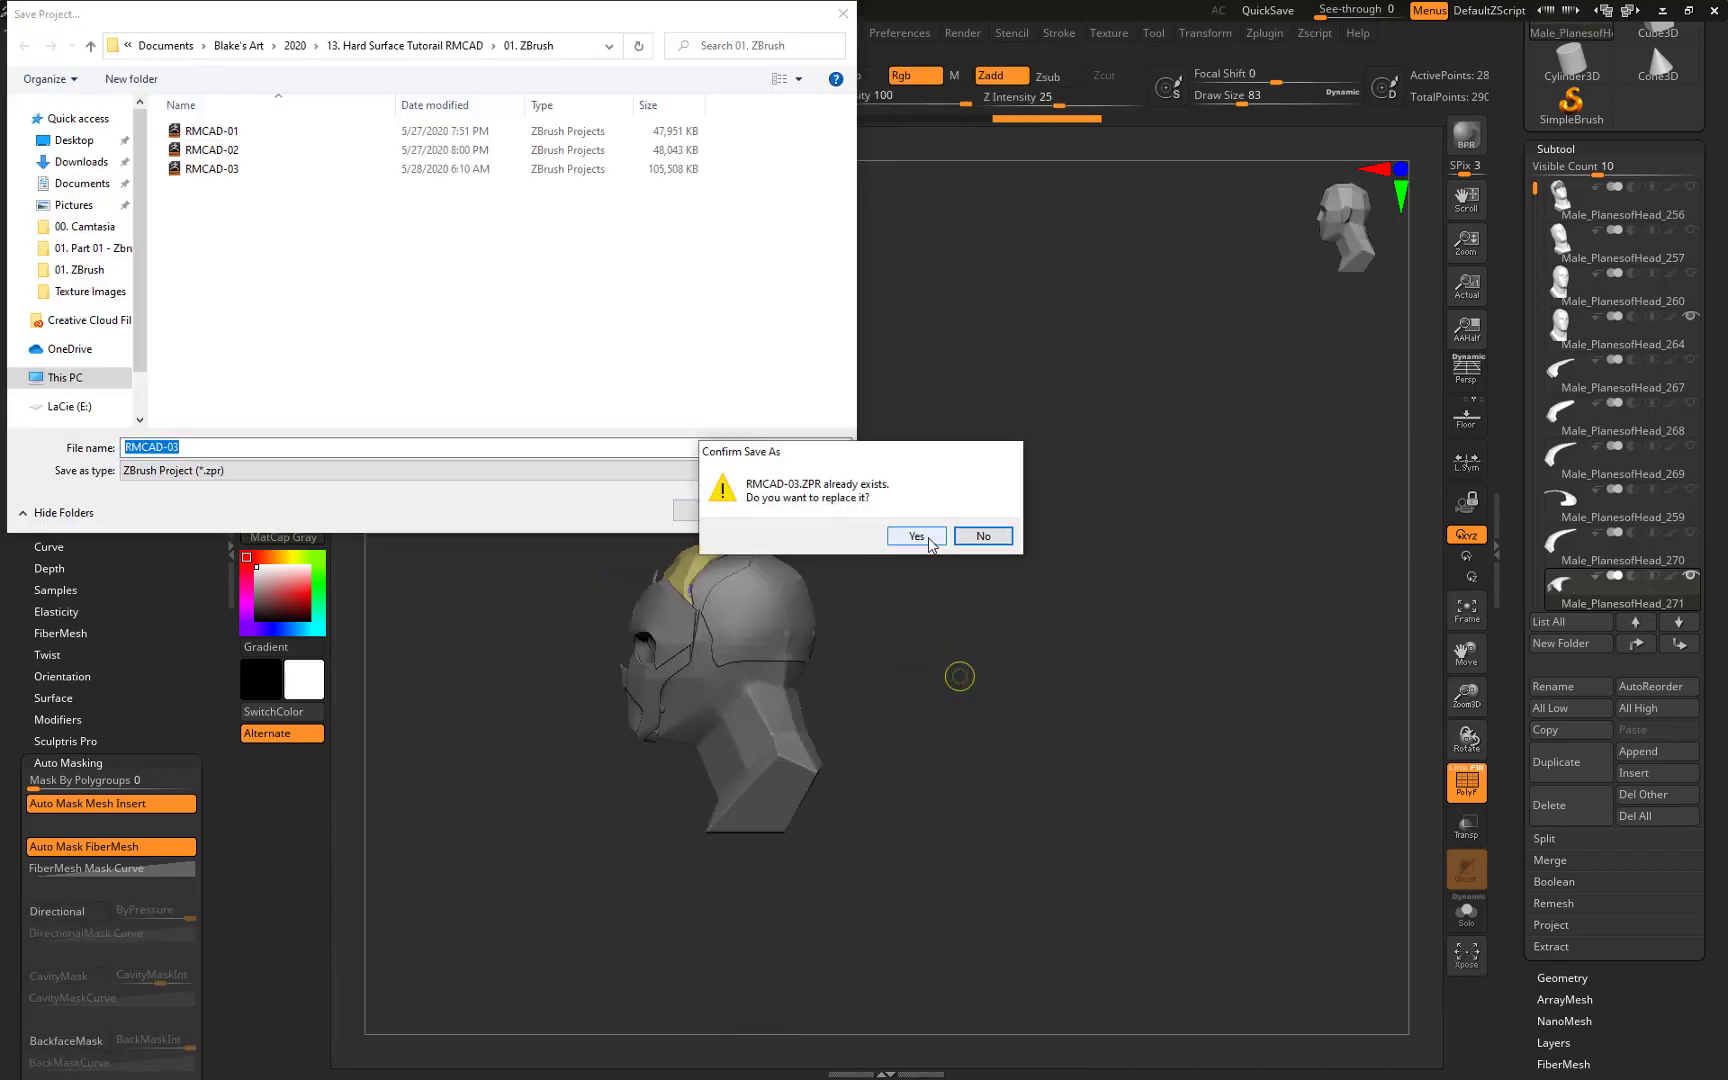
left_click(916, 540)
left_click(1466, 912)
left_click(231, 545)
mouse_move(513, 594)
left_mouse_down()
mouse_move(1003, 636)
mouse_move(1057, 613)
mouse_move(1099, 710)
left_mouse_up()
Run ZRemesher on the horn plate from the Geometry palette
left_click(1567, 147)
left_click(1590, 170)
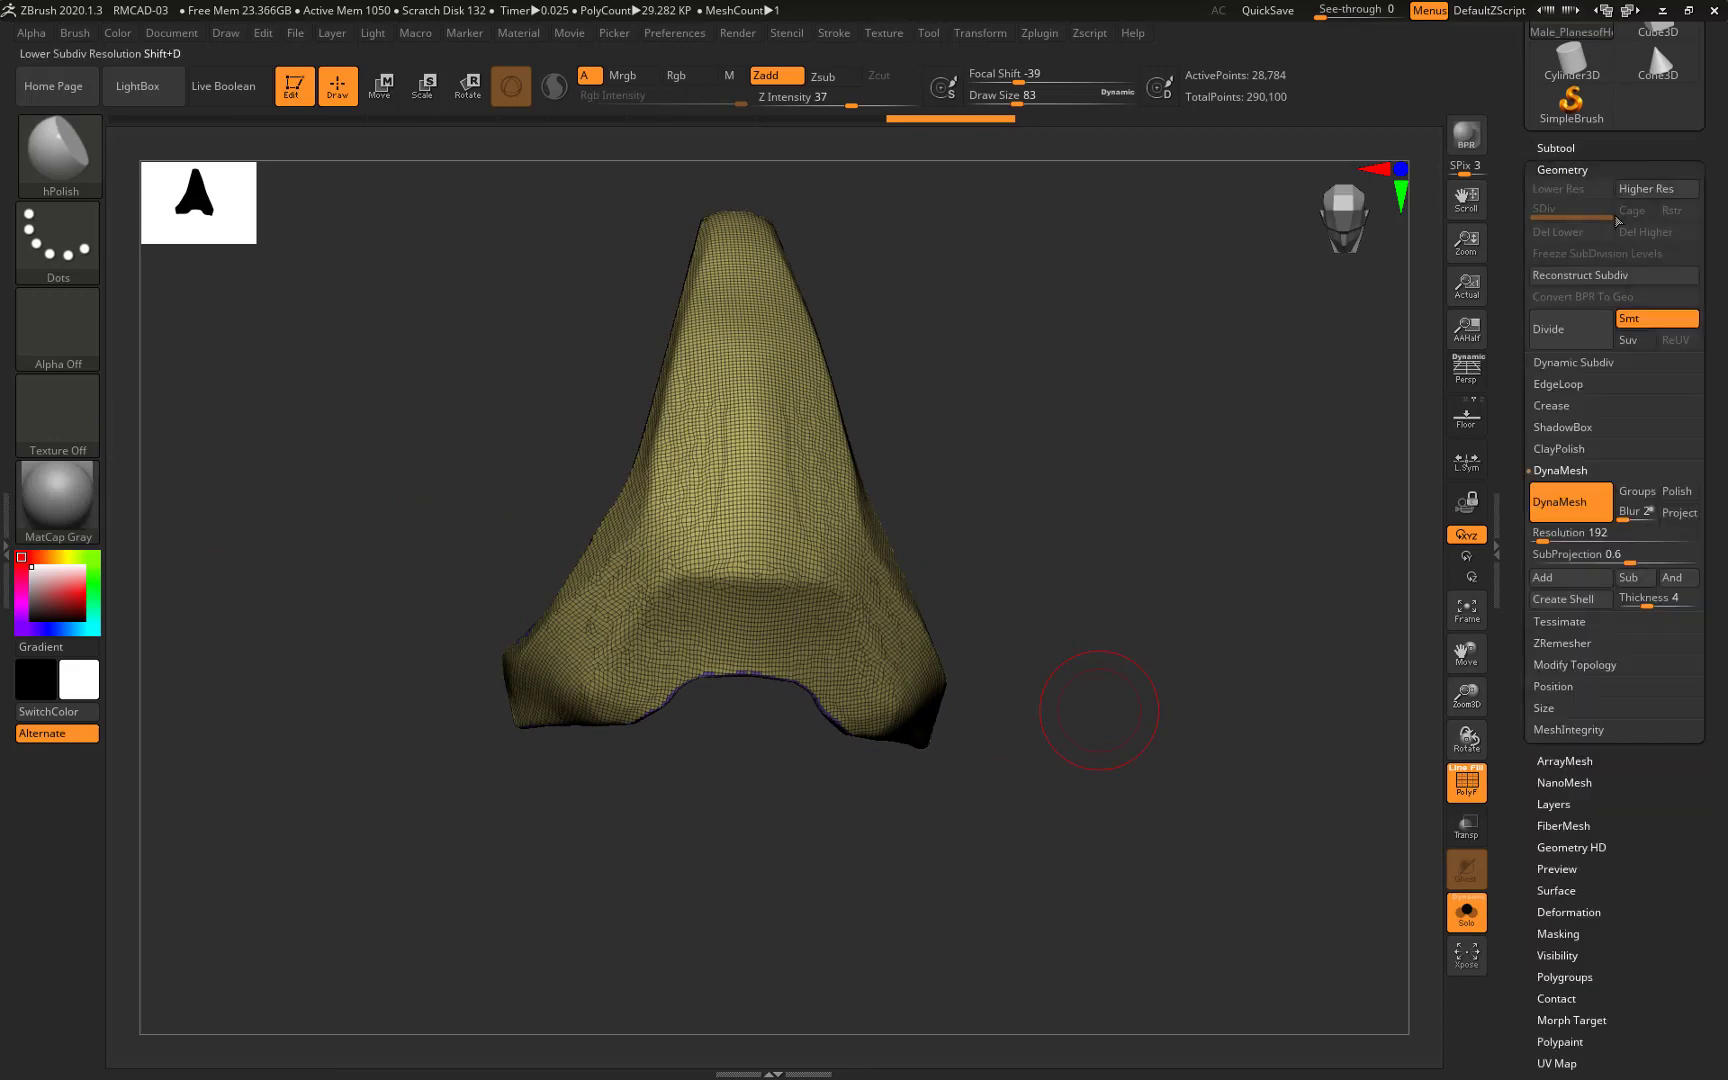
left_click(1594, 646)
left_click(1575, 751)
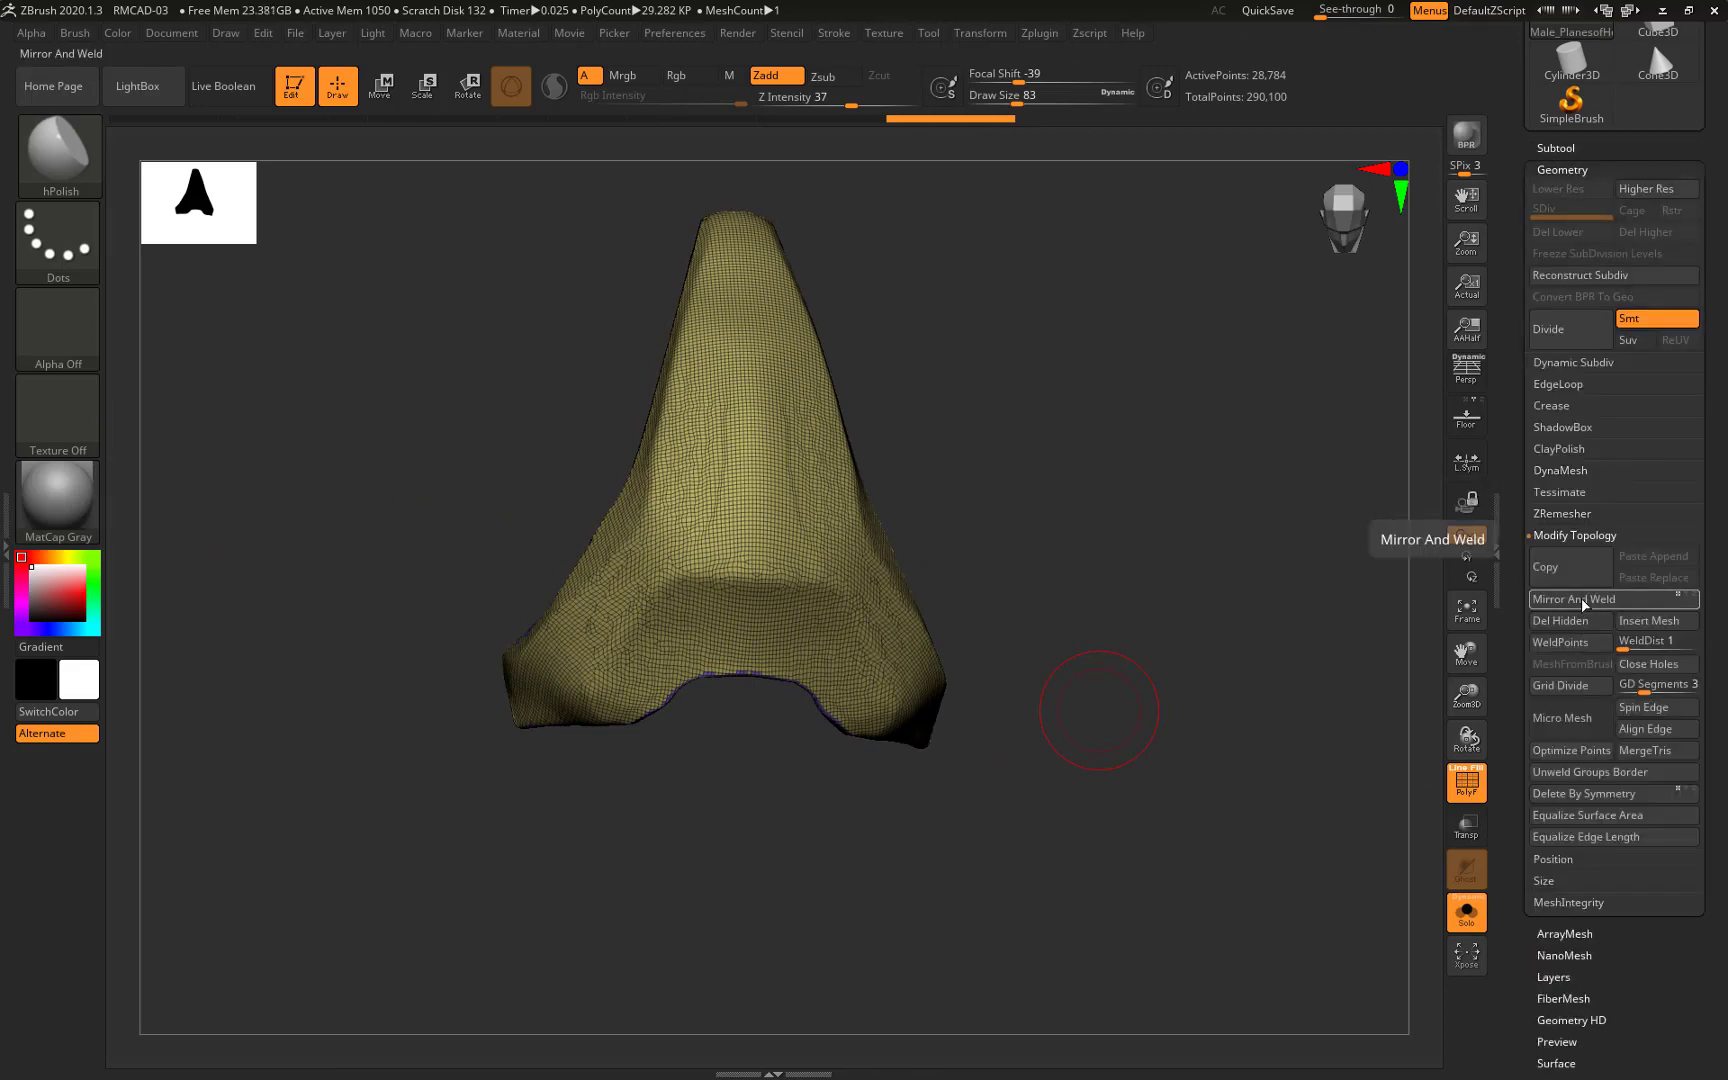
left_click_drag(1226, 679, 1203, 802)
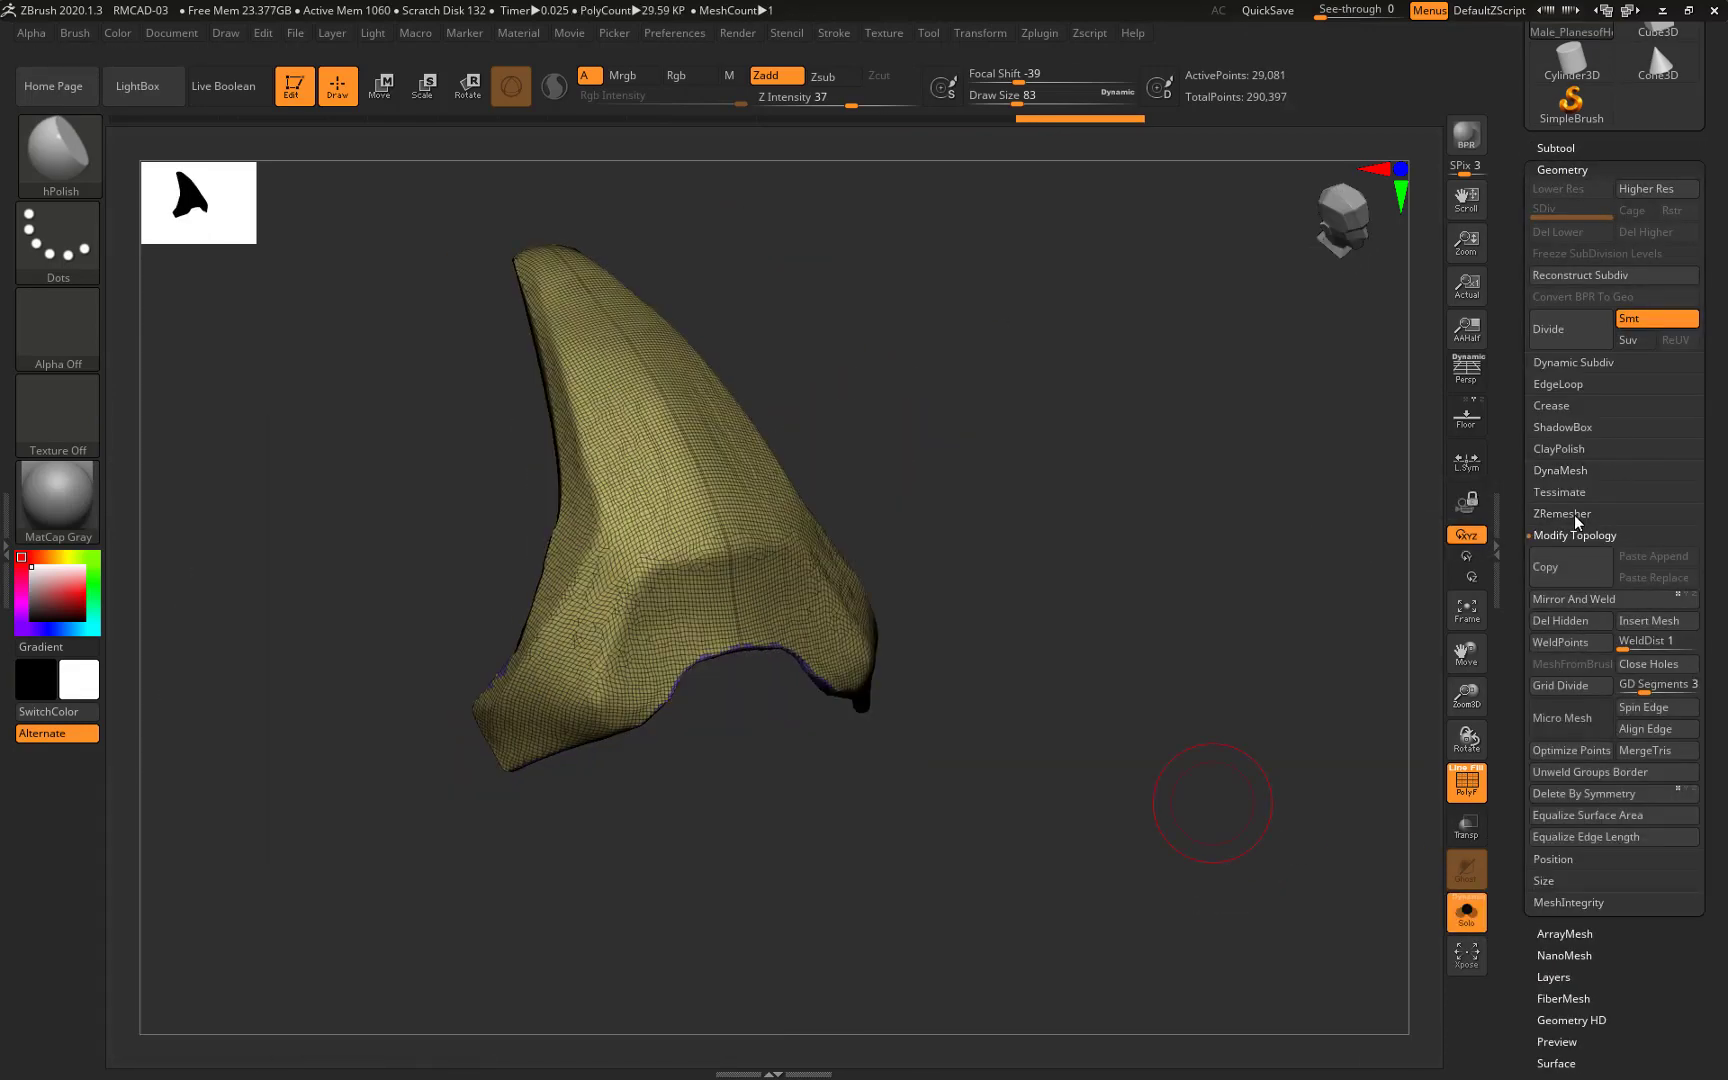
left_click(1560, 513)
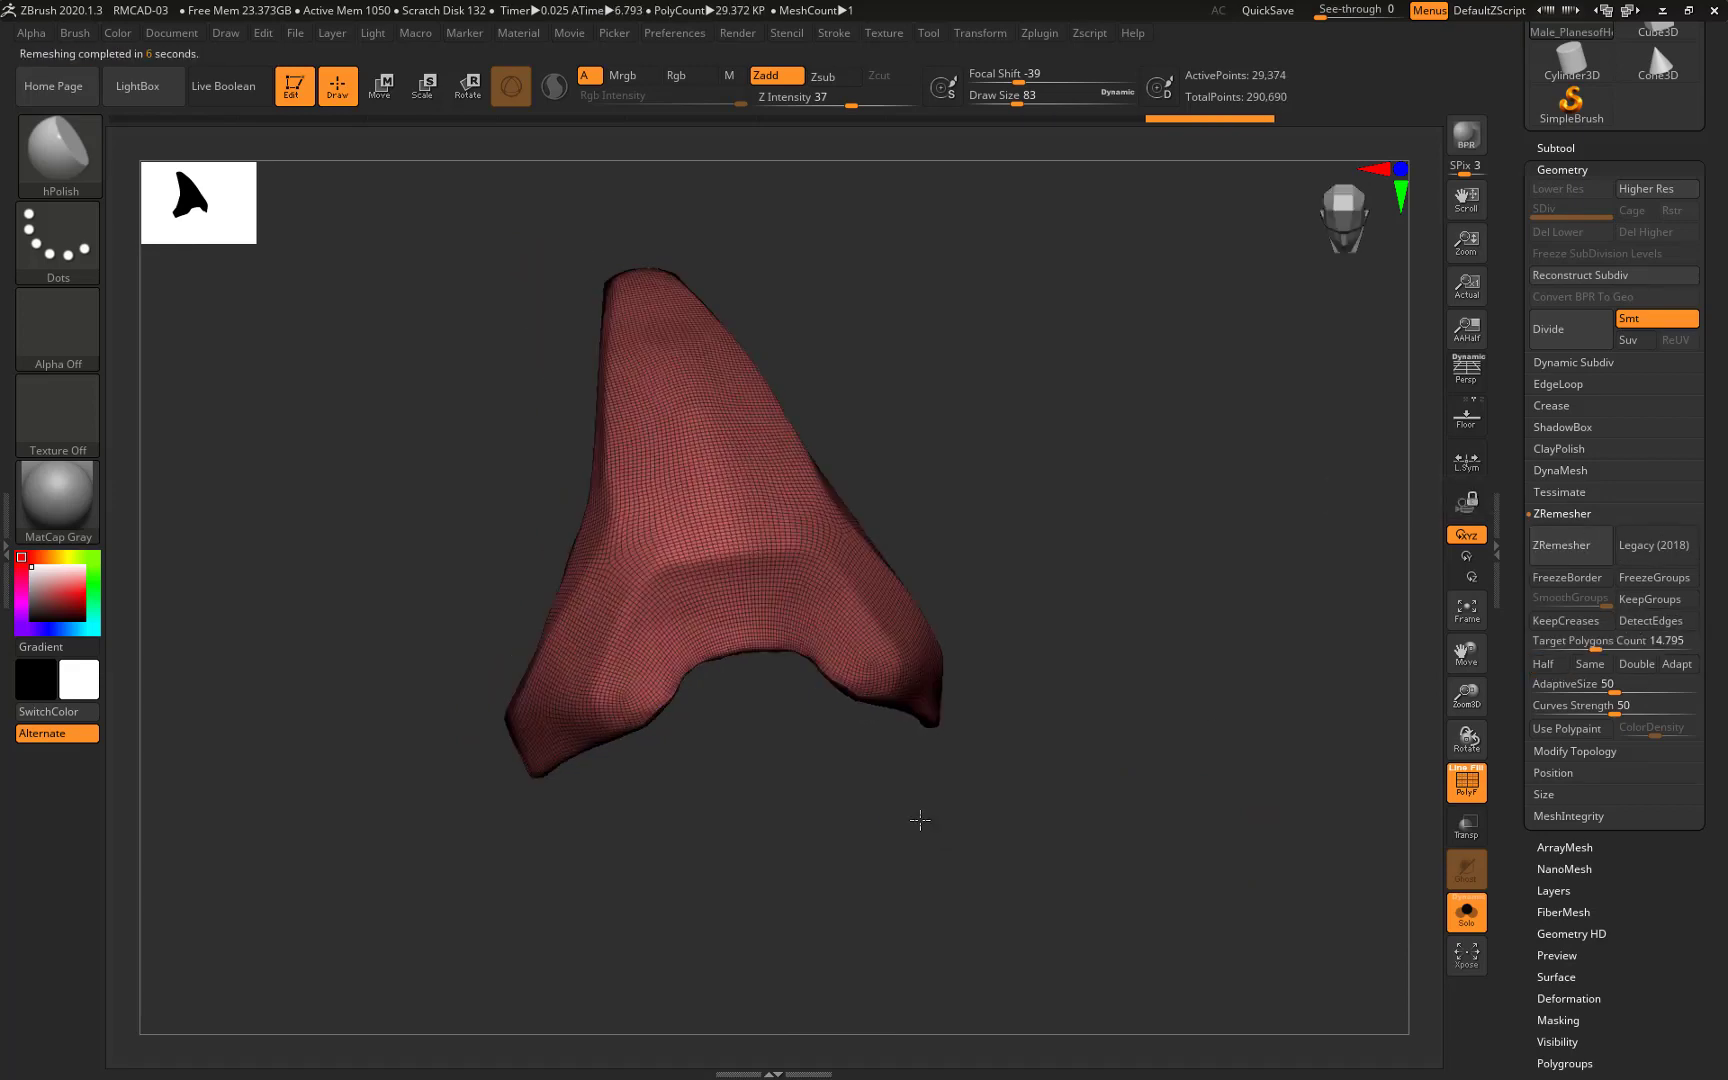
mouse_move(918, 818)
left_mouse_down()
mouse_move(856, 717)
mouse_move(1003, 798)
mouse_move(955, 820)
mouse_move(964, 771)
mouse_move(937, 756)
mouse_move(1020, 779)
left_mouse_up()
Cut the plate's lower edge with SliceCurve and Del Hidden the cut-away part
left_click_drag(972, 779, 934, 666)
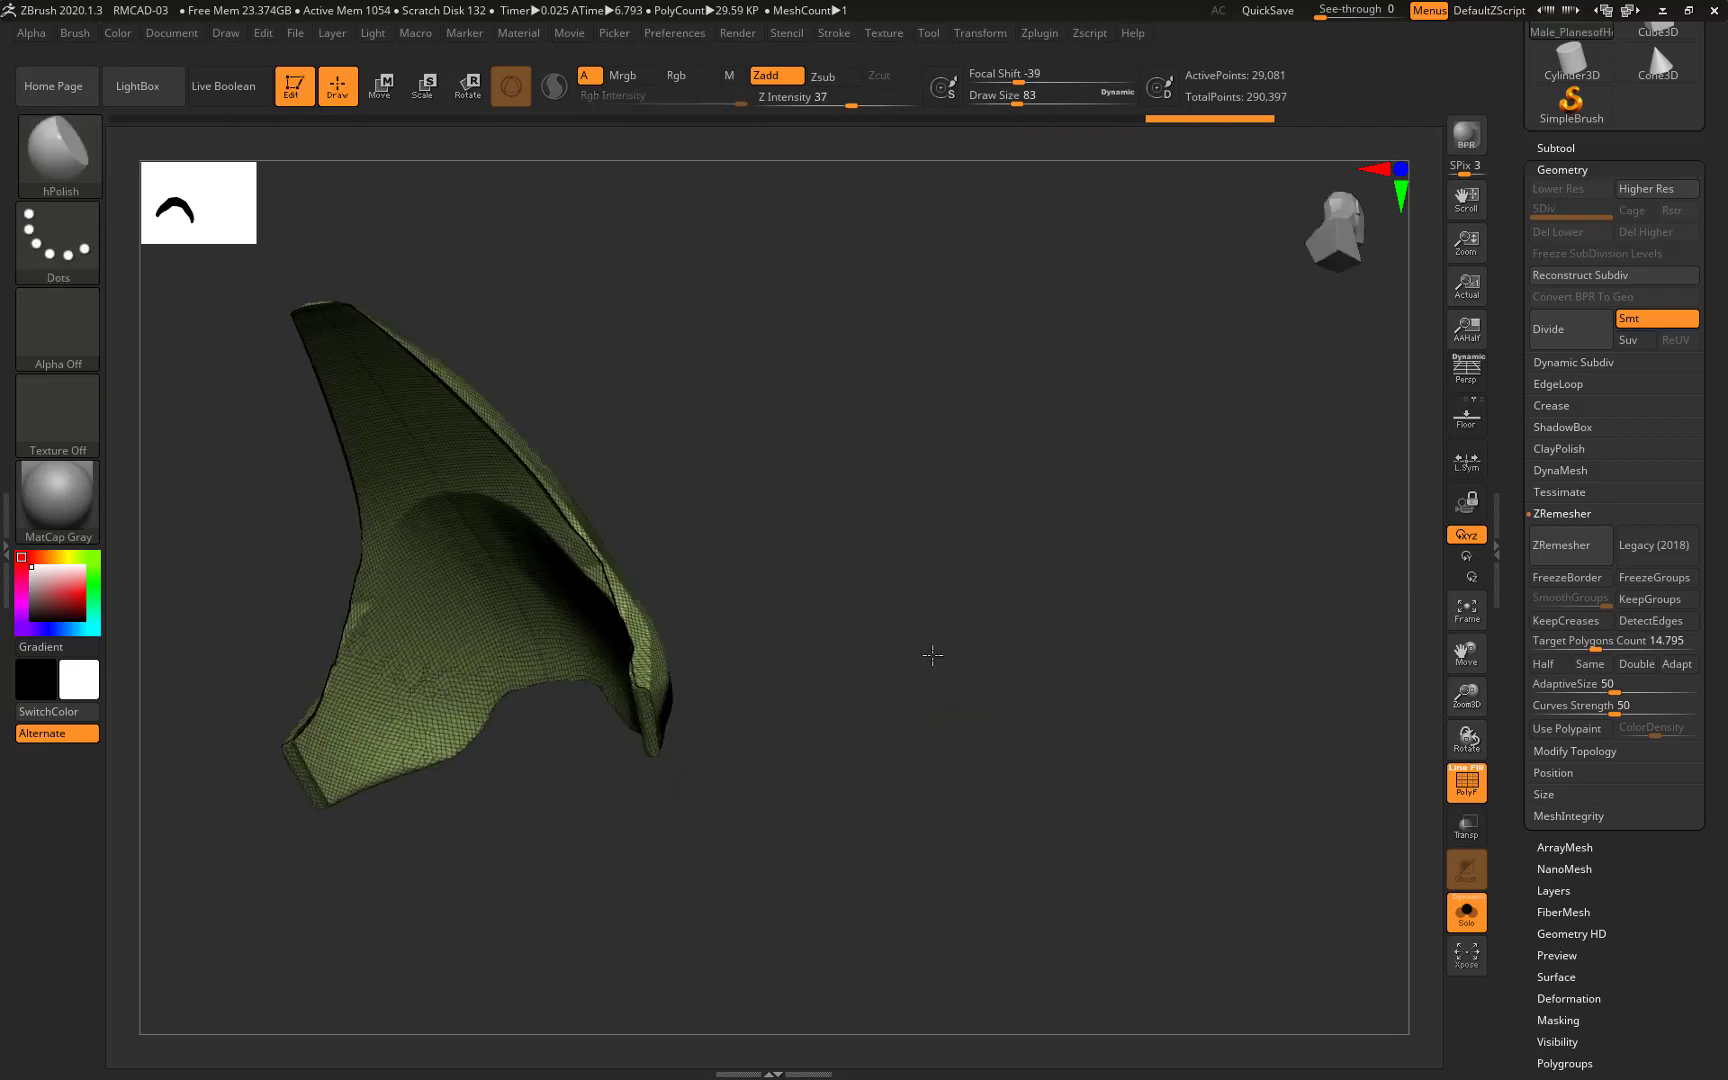
key("b")
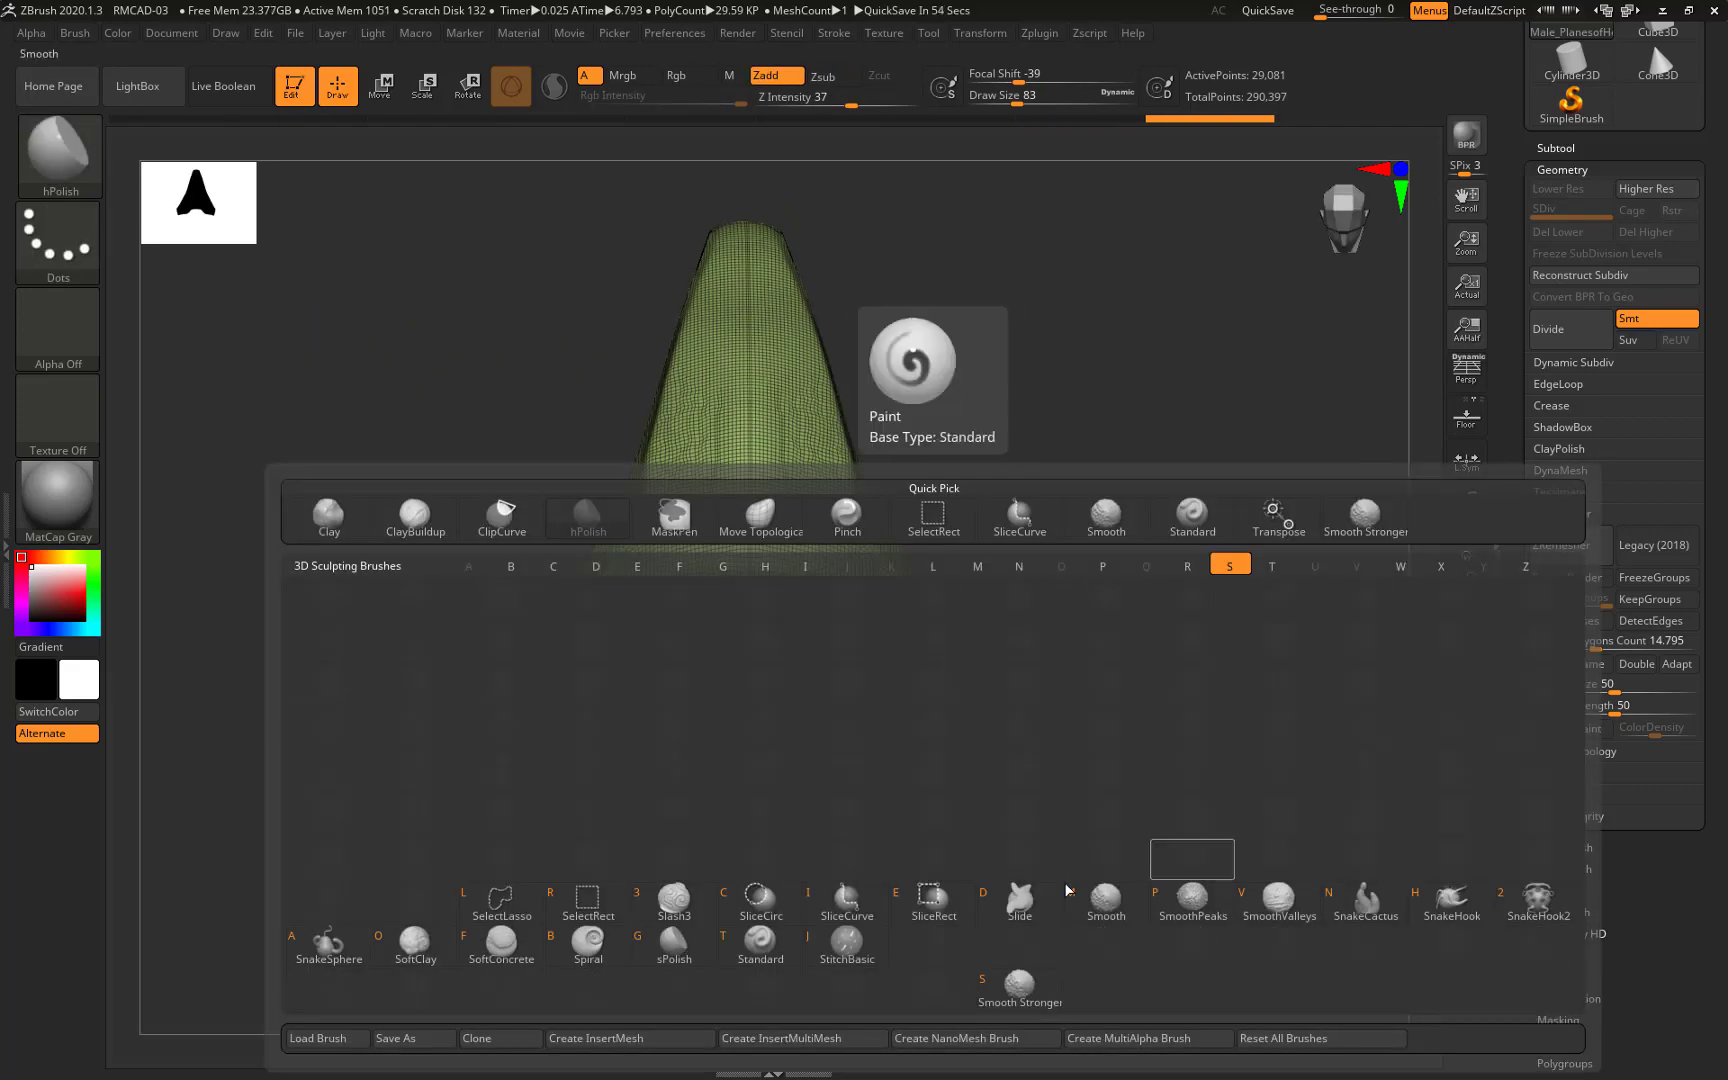
key("s")
key("c")
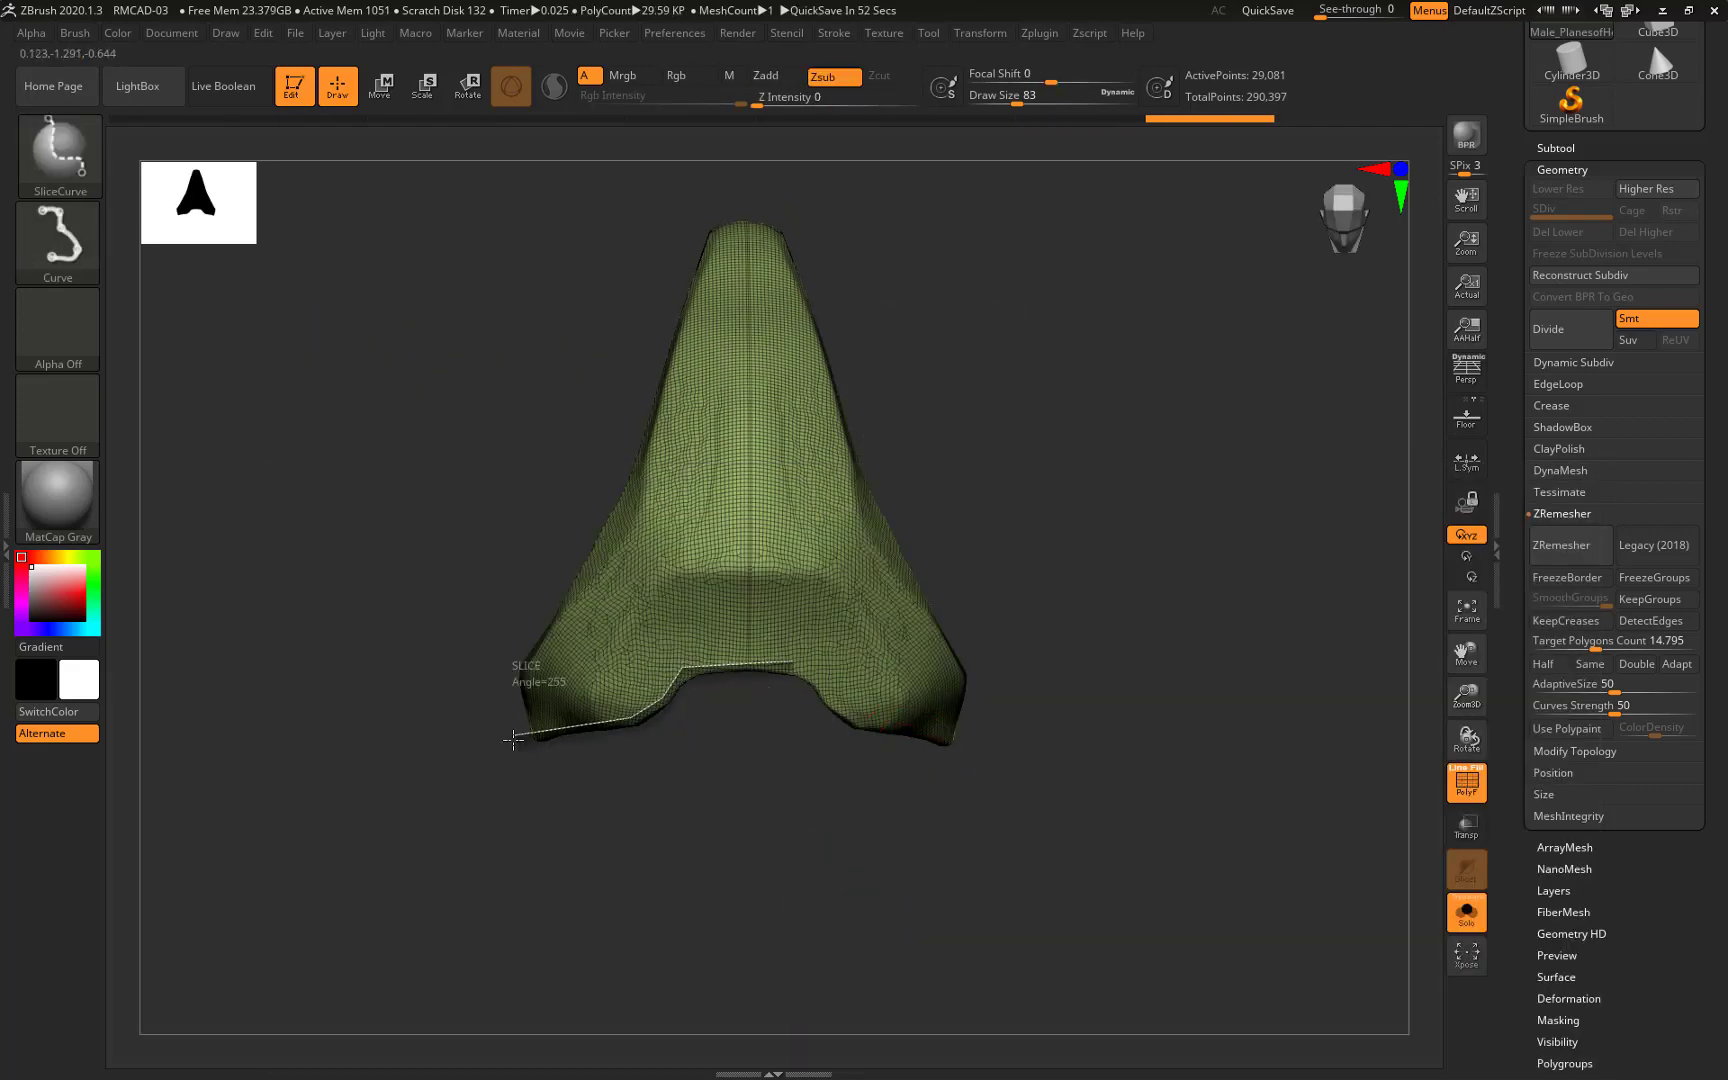
left_click_drag(513, 738, 502, 735, "ctrl+shift")
left_click(1583, 751)
mouse_move(1357, 651)
left_mouse_down()
mouse_move(500, 663)
mouse_move(1030, 617)
mouse_move(957, 532)
mouse_move(1097, 610)
left_mouse_up()
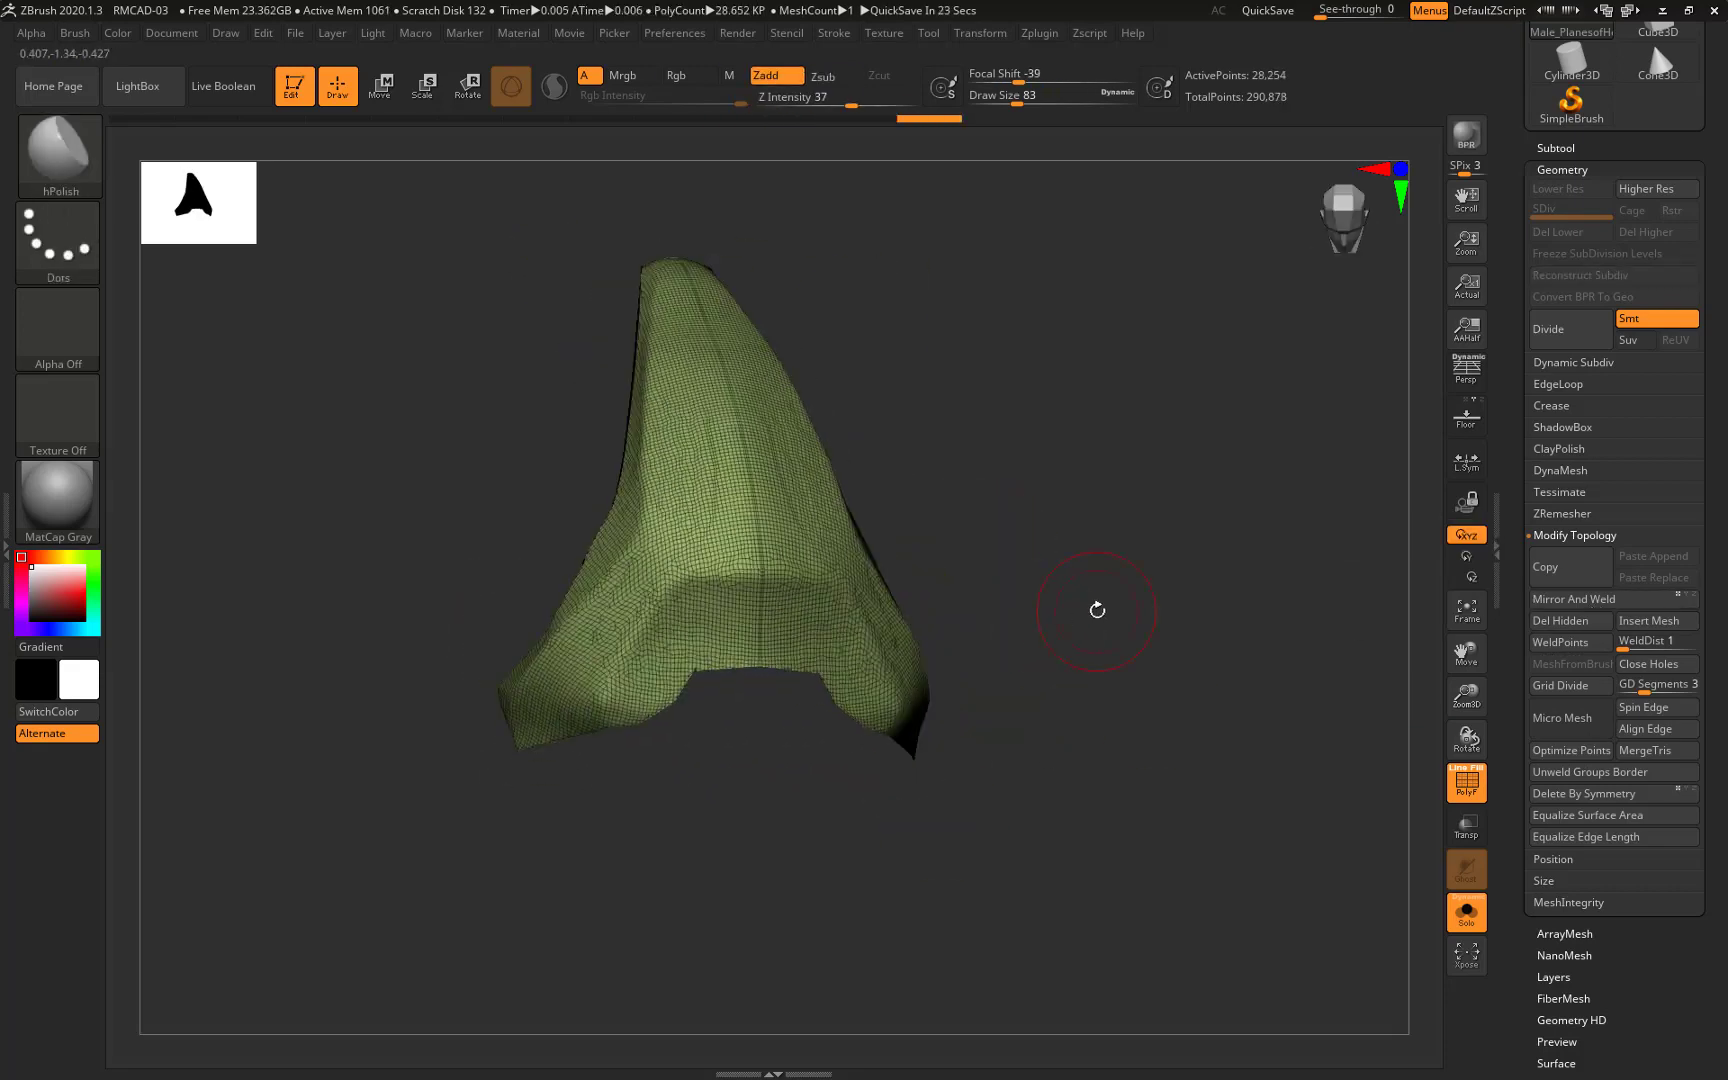
left_click(1568, 622)
Inspect the trimmed edge, undo the last change, and move to crest plate 272
mouse_move(1150, 725)
left_mouse_down()
mouse_move(1153, 494)
mouse_move(995, 694)
mouse_move(979, 641)
left_mouse_up()
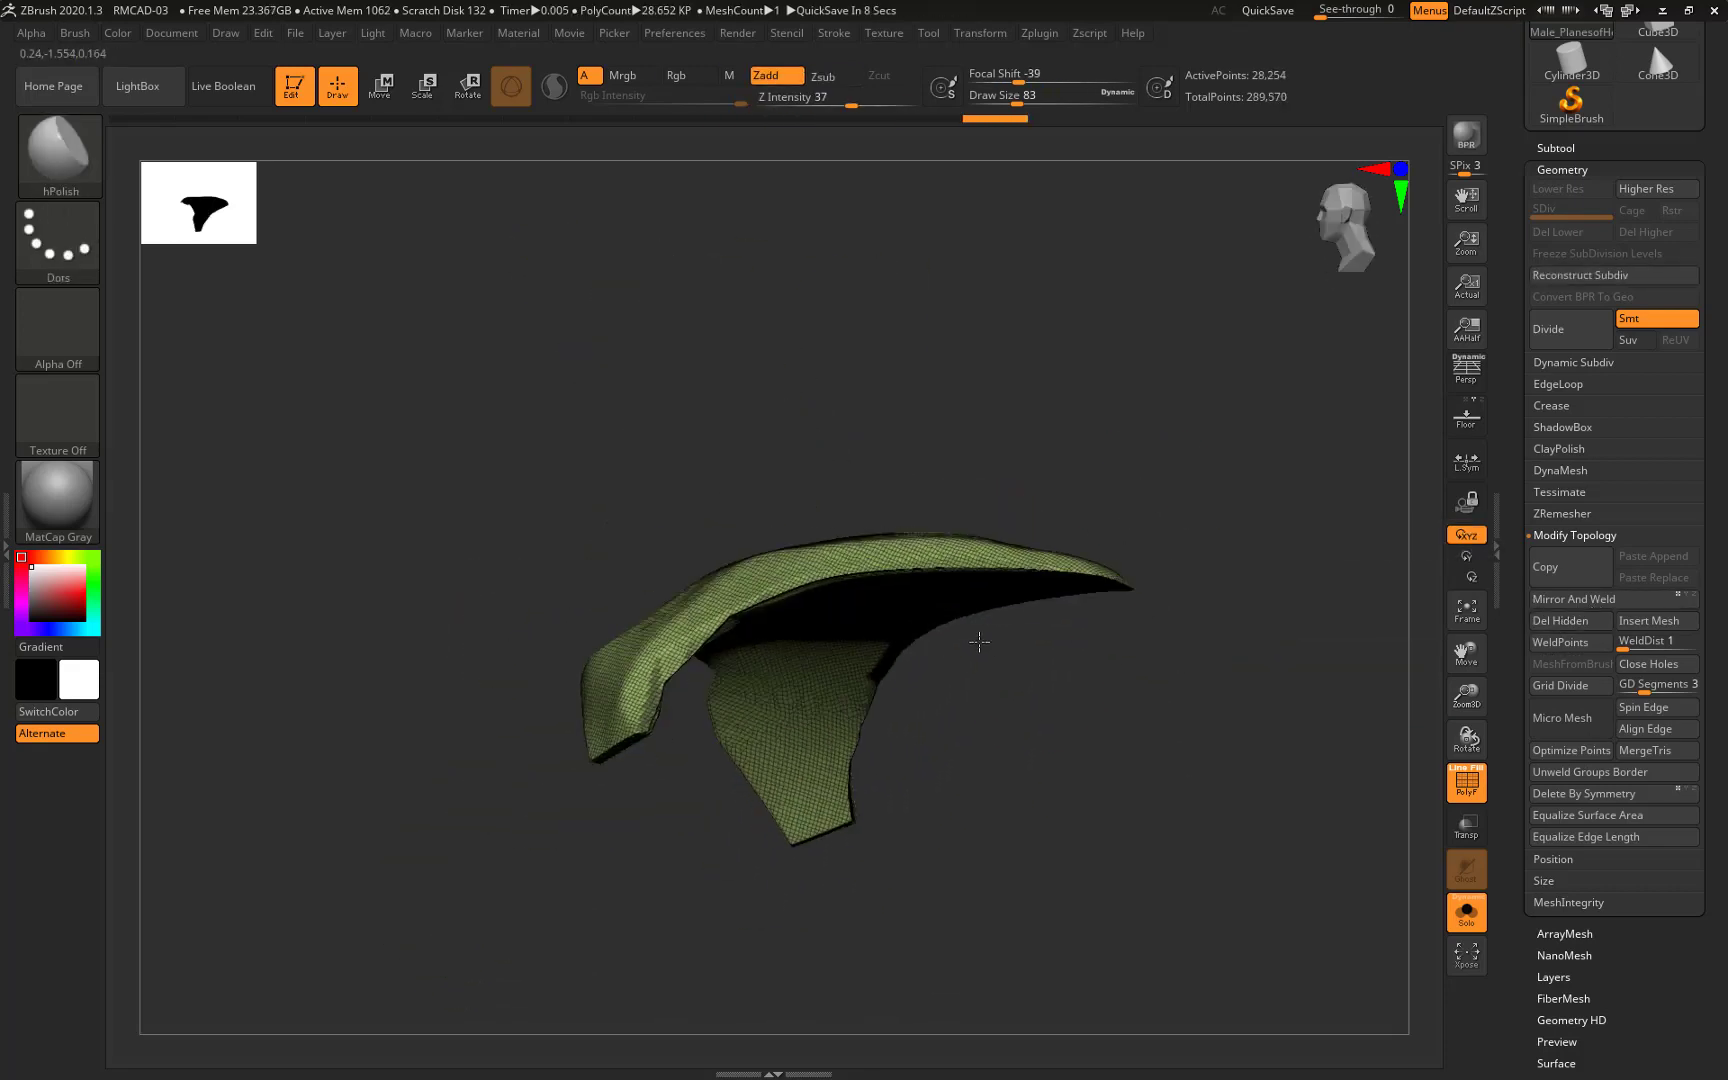
key("ctrl+z")
key("ctrl+z")
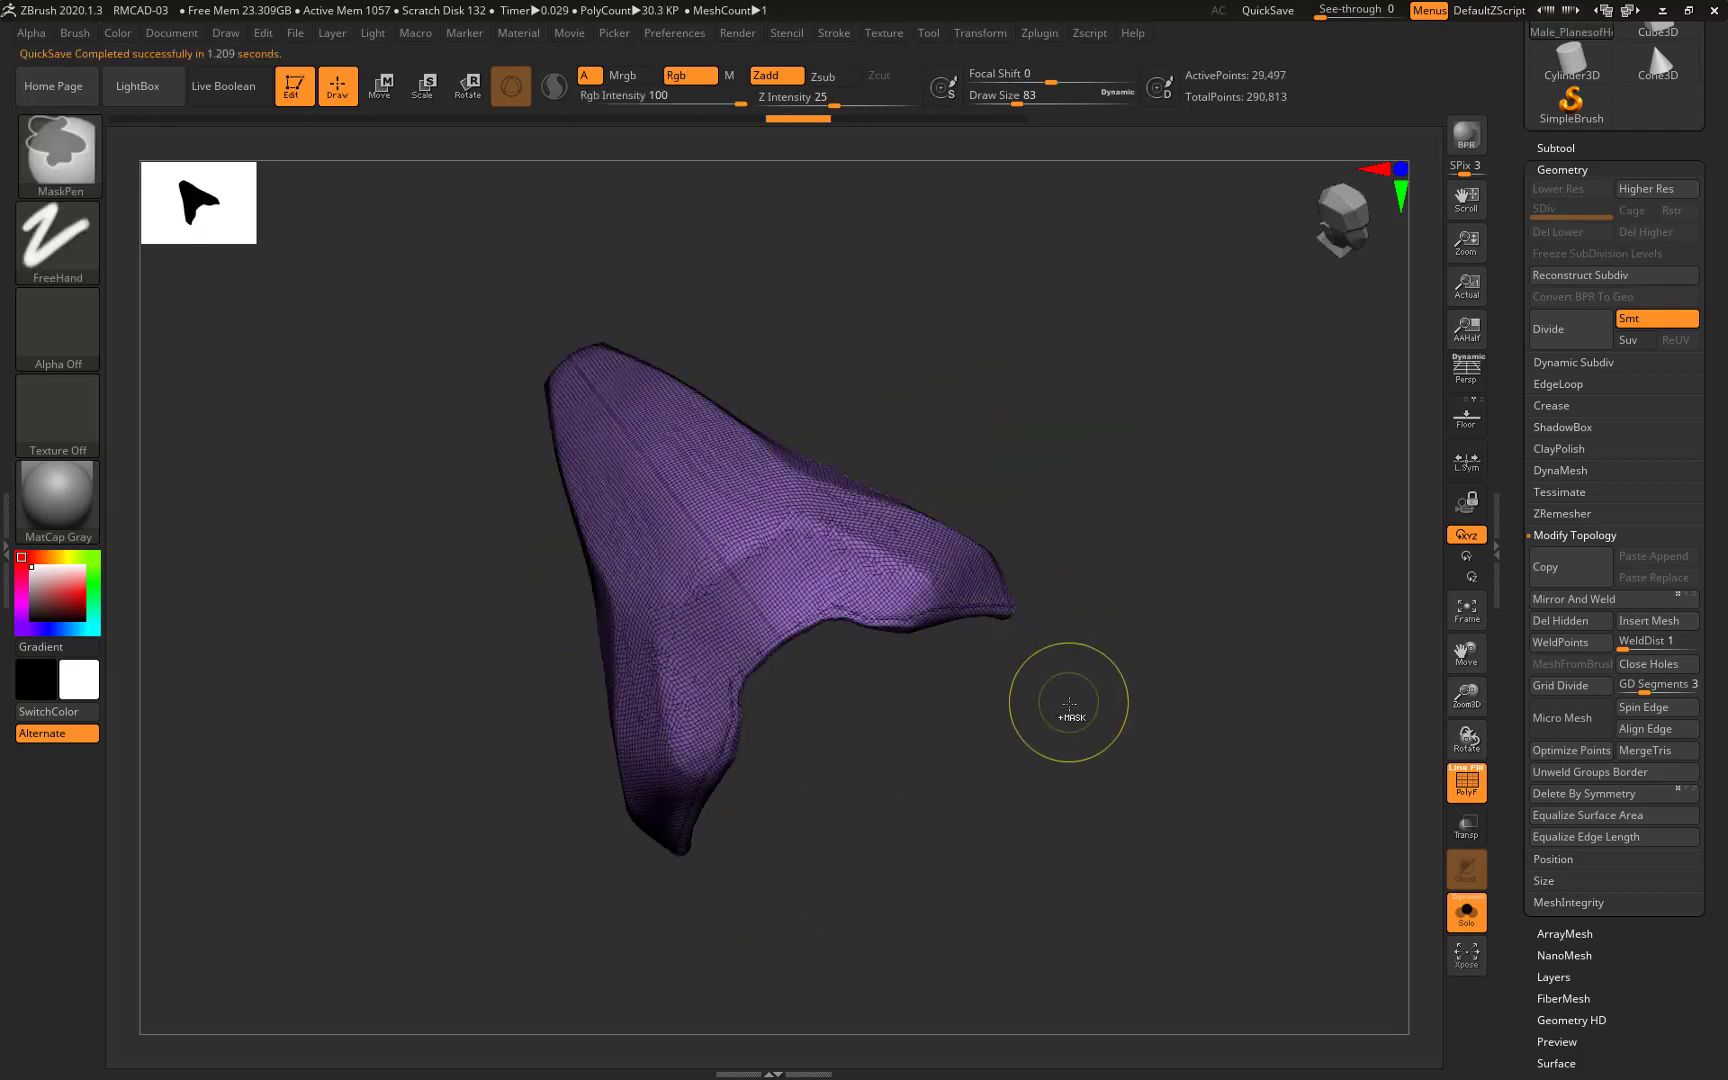
left_click_drag(1069, 703, 1058, 787)
key("b")
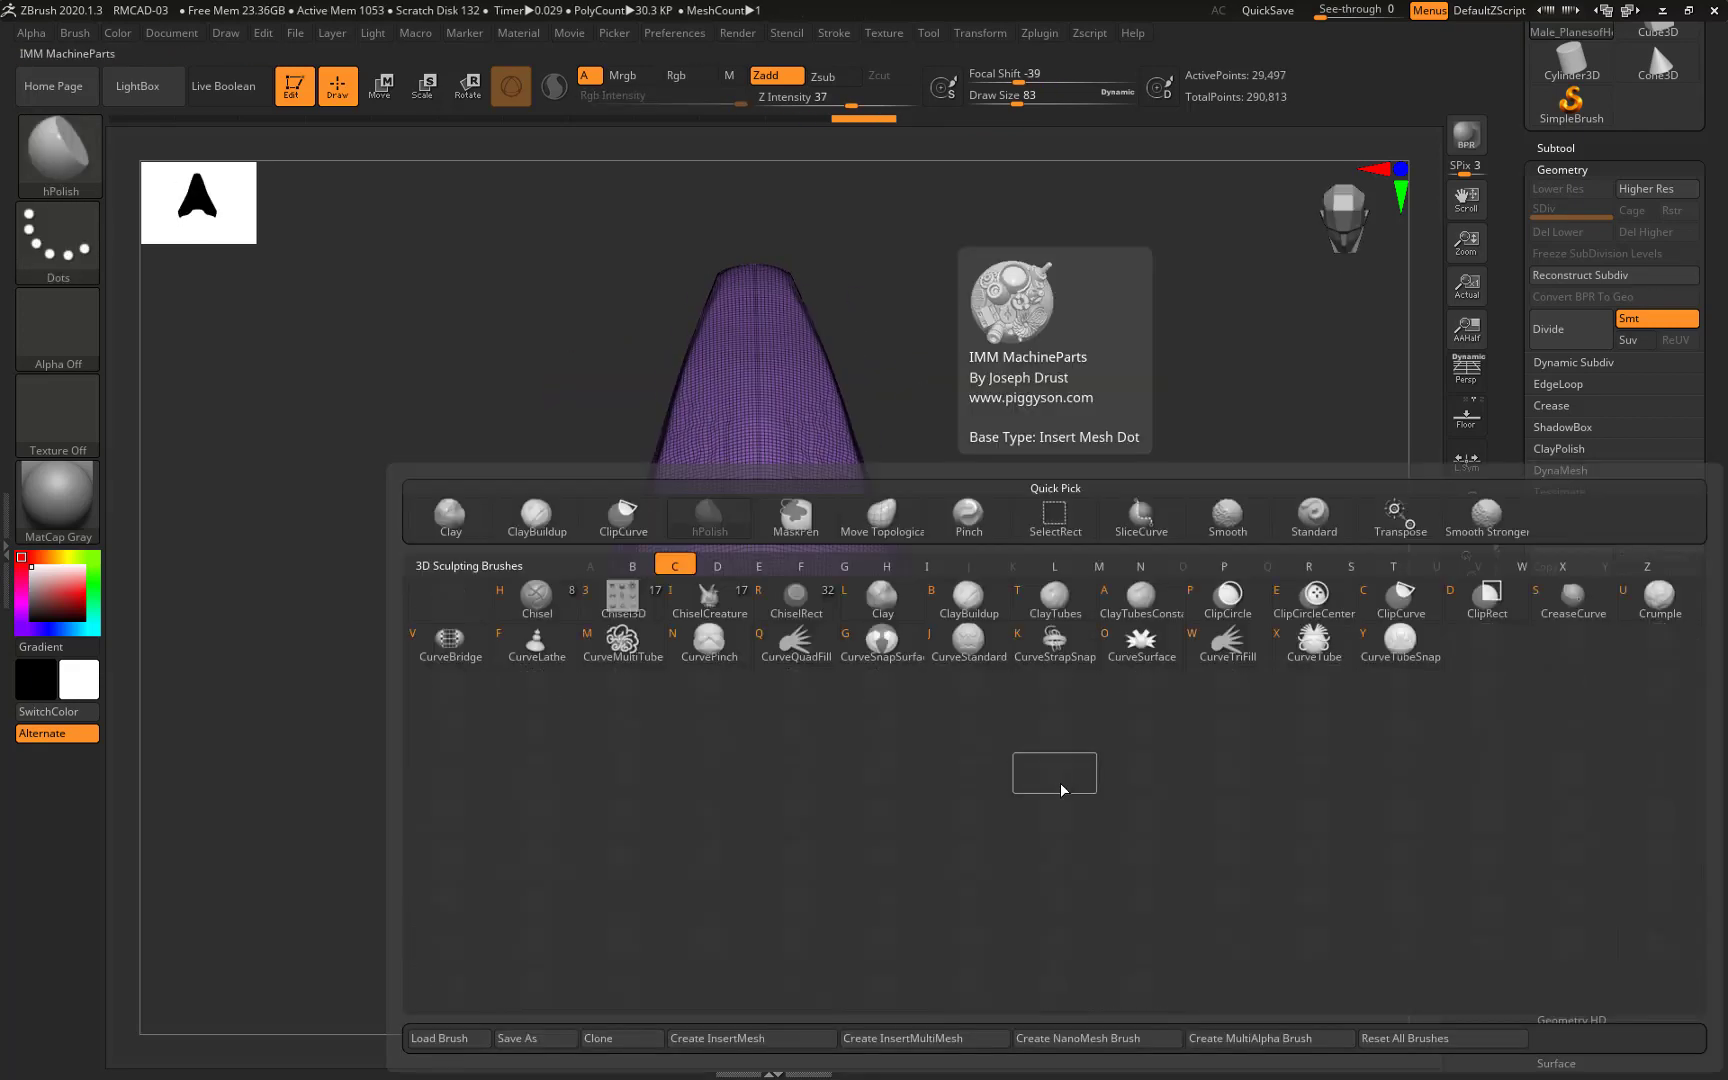
key("ctrl+z")
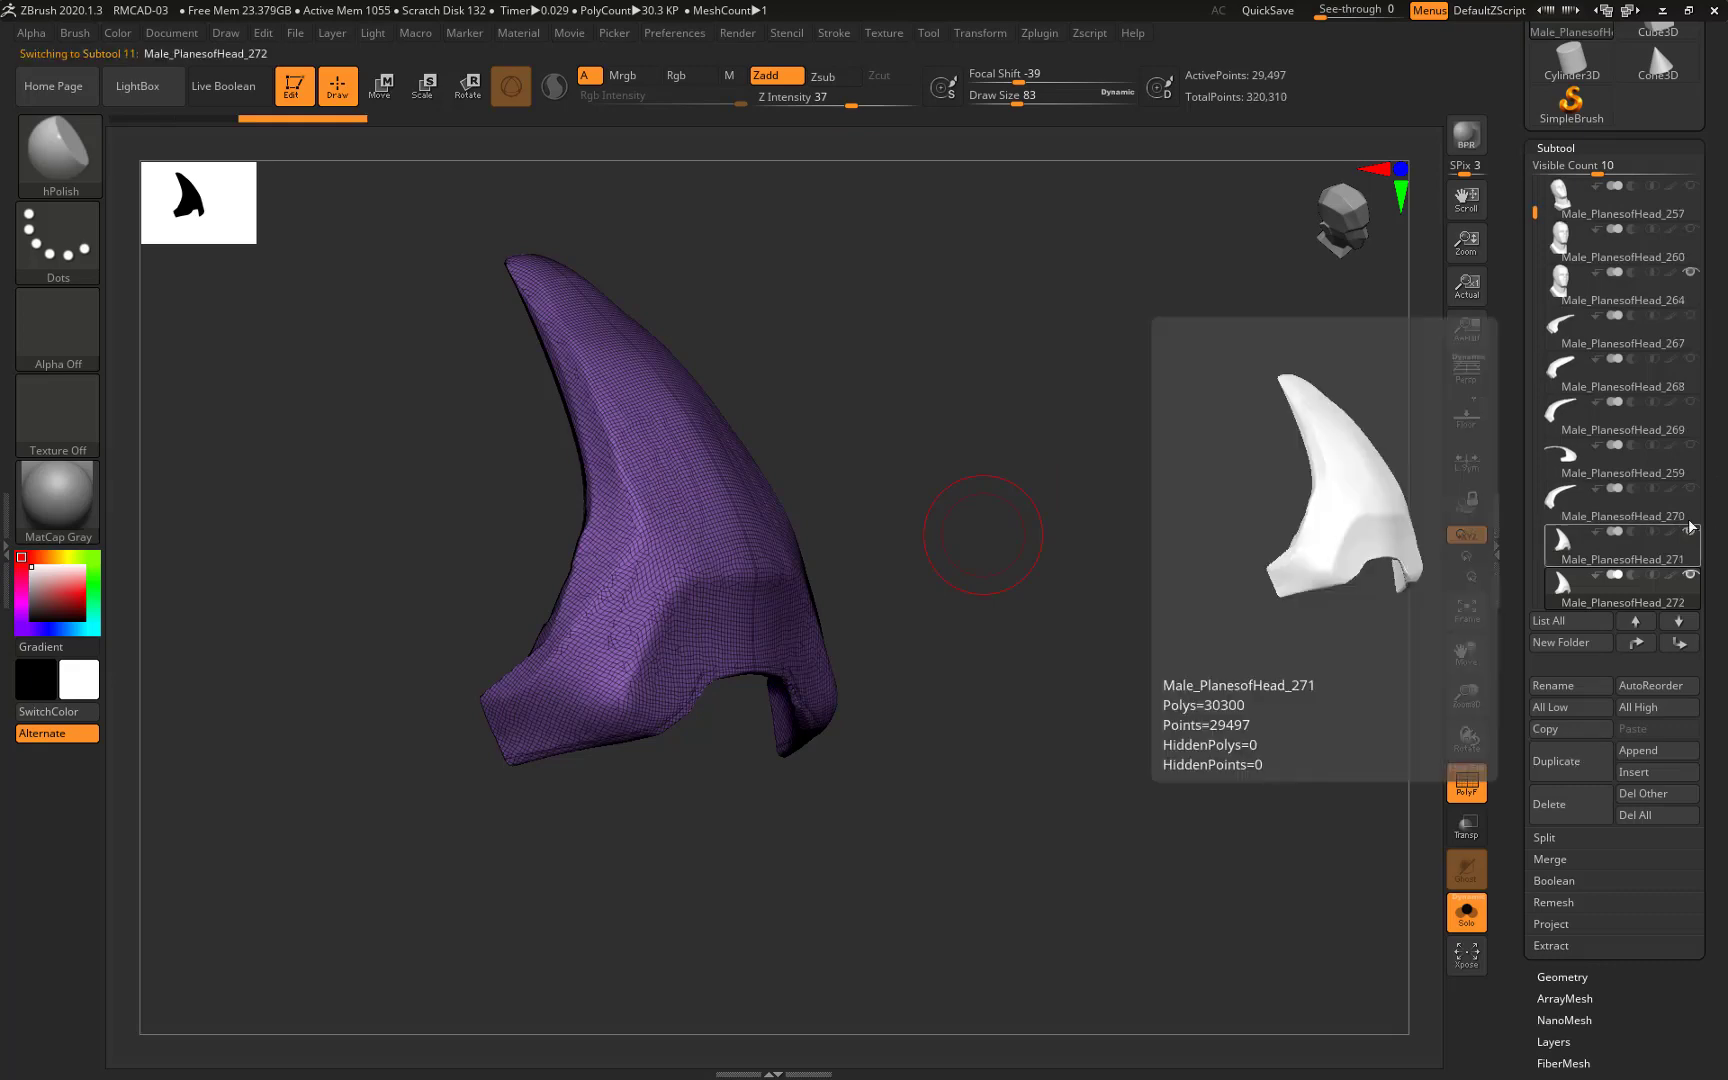
Slice the purple crest plate along its front edge, back curve and outline
key("ctrl+z")
mouse_move(487, 680)
left_mouse_down()
mouse_move(910, 474)
mouse_move(941, 625)
mouse_move(1018, 571)
mouse_move(444, 822)
left_mouse_up()
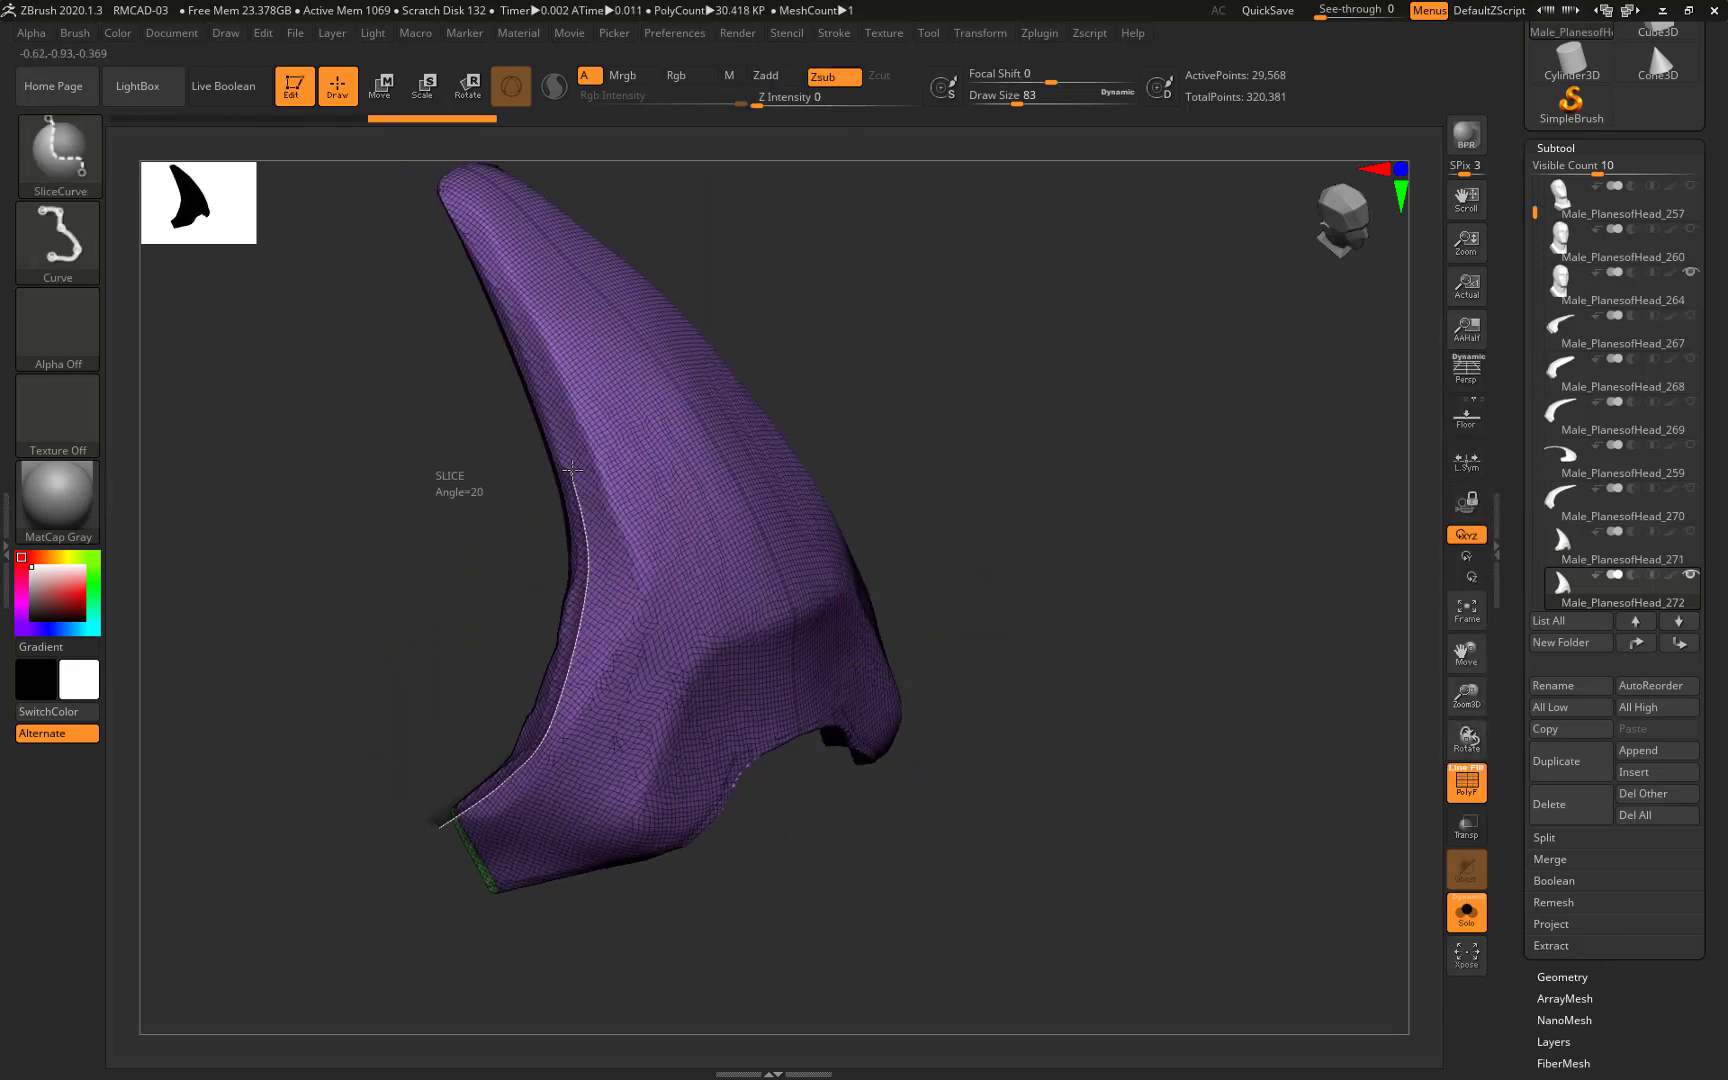
left_click_drag(430, 200, 922, 602)
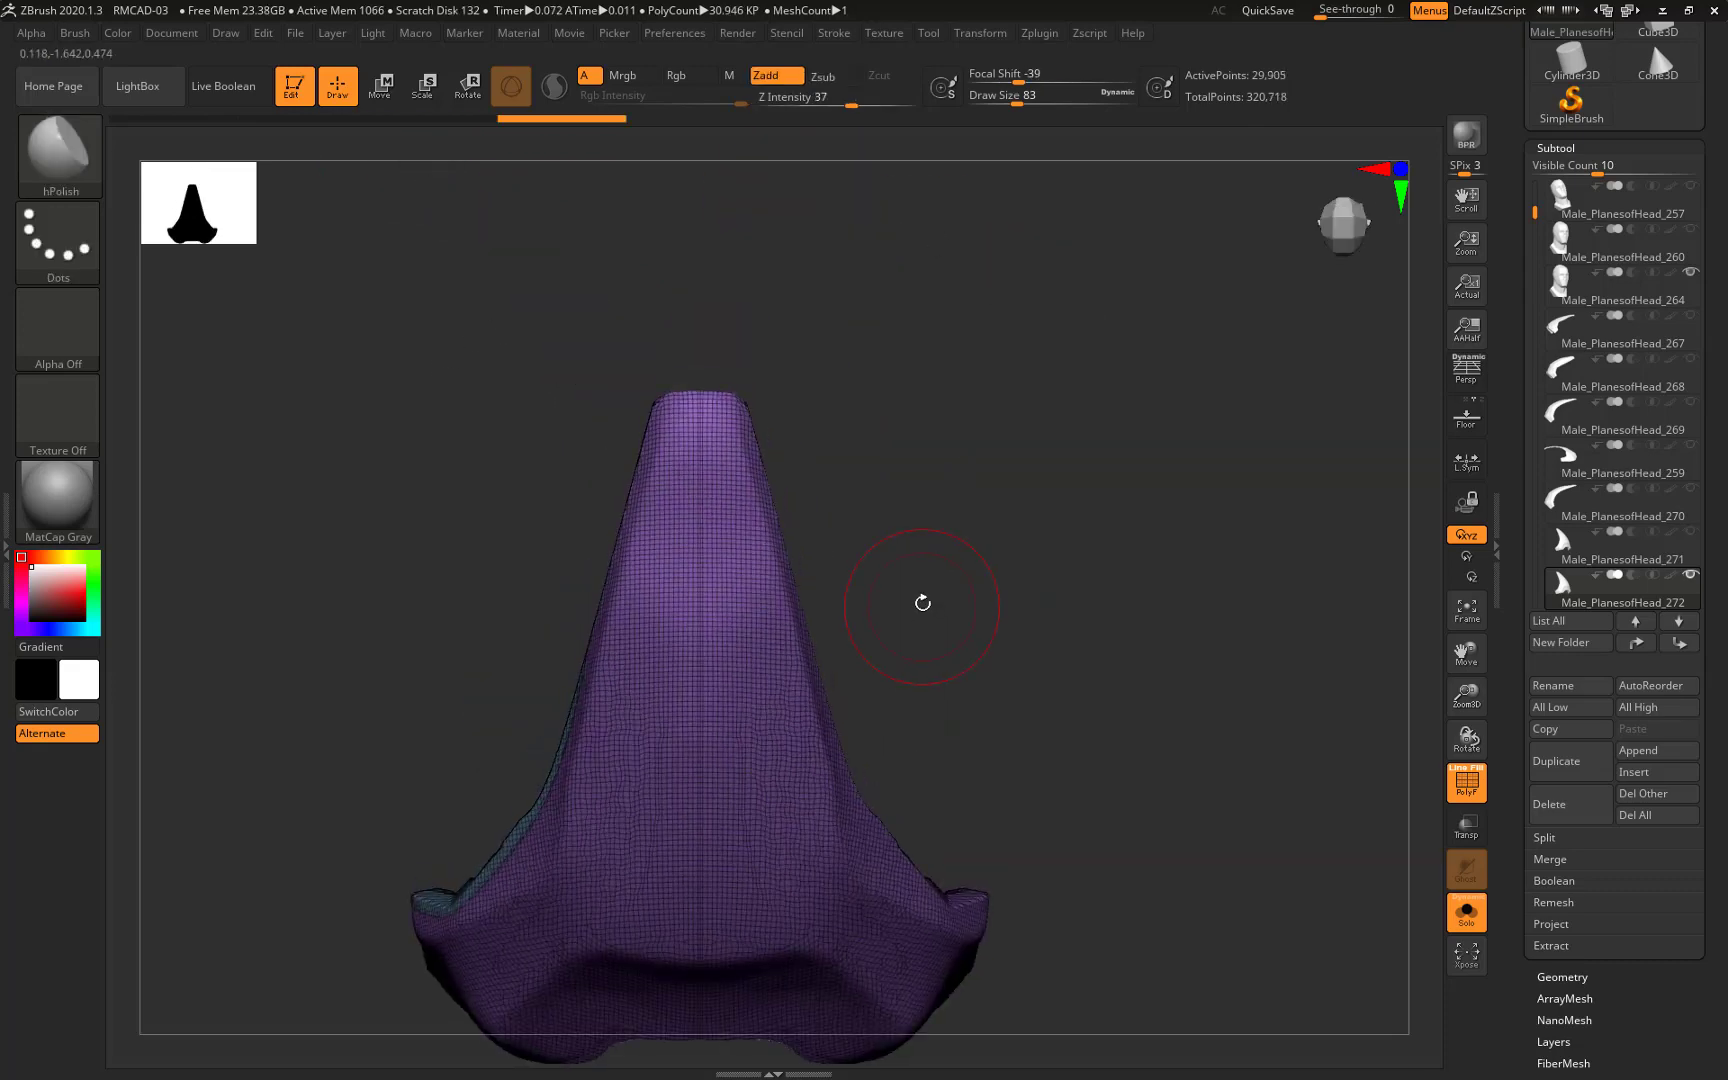
mouse_move(894, 393)
left_mouse_down()
mouse_move(575, 330)
mouse_move(972, 420)
mouse_move(640, 445)
left_mouse_up()
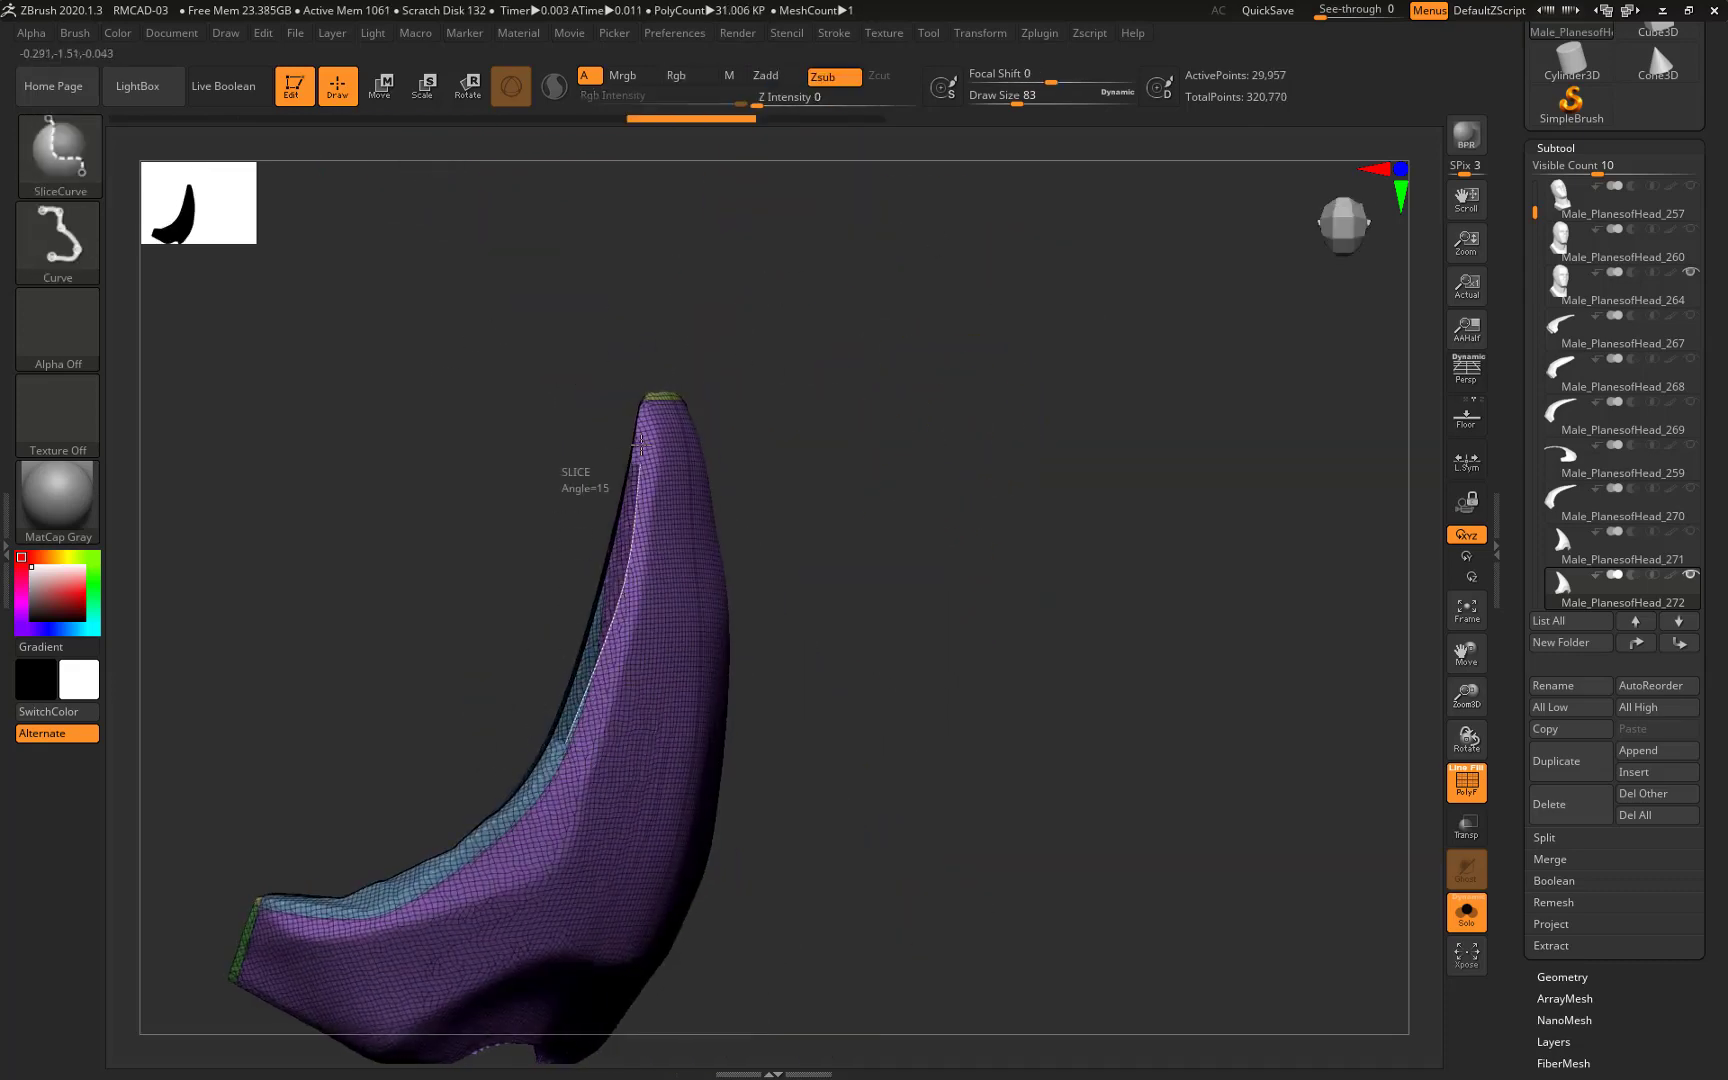
left_click_drag(669, 202, 669, 202)
left_click_drag(794, 586, 790, 536)
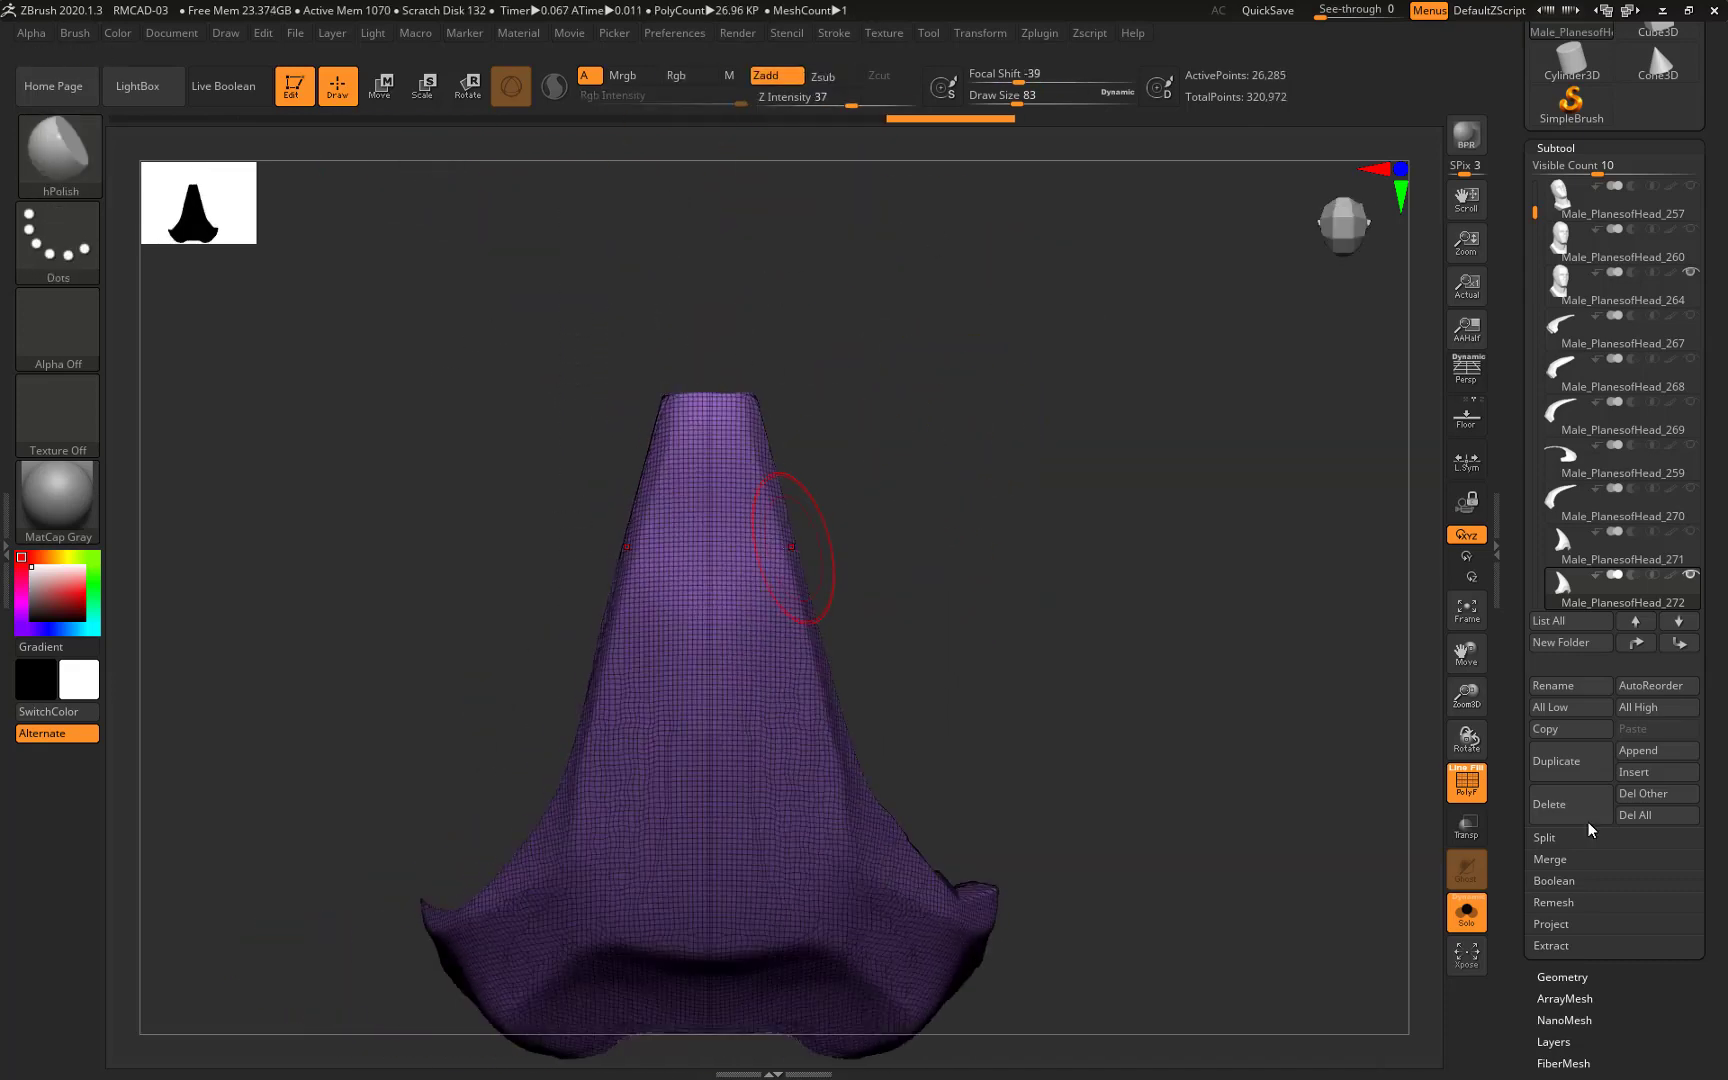
Add further slice cuts across the plate's lower edge and side
left_click(1562, 977)
left_click_drag(560, 797, 482, 828)
left_click_drag(482, 828, 548, 773, "ctrl+shift")
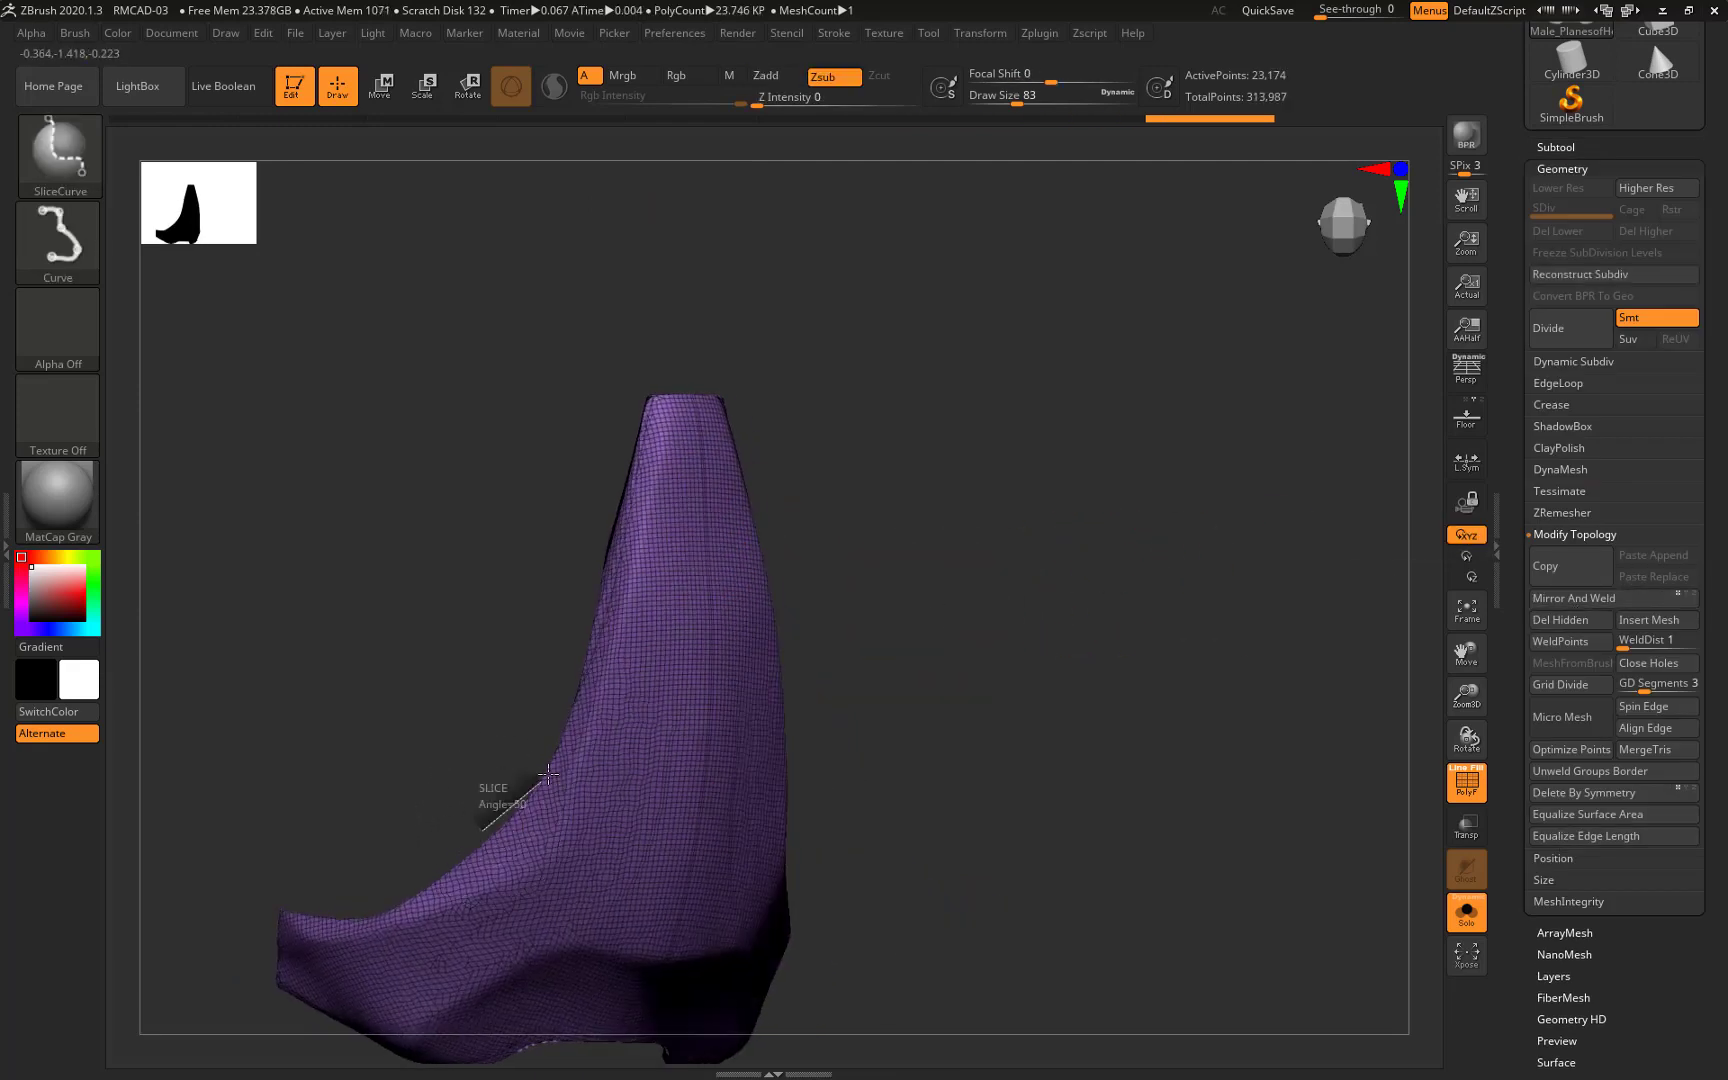
left_click_drag(650, 357, 650, 357, "ctrl+shift")
left_click_drag(510, 738, 585, 680, "ctrl+shift")
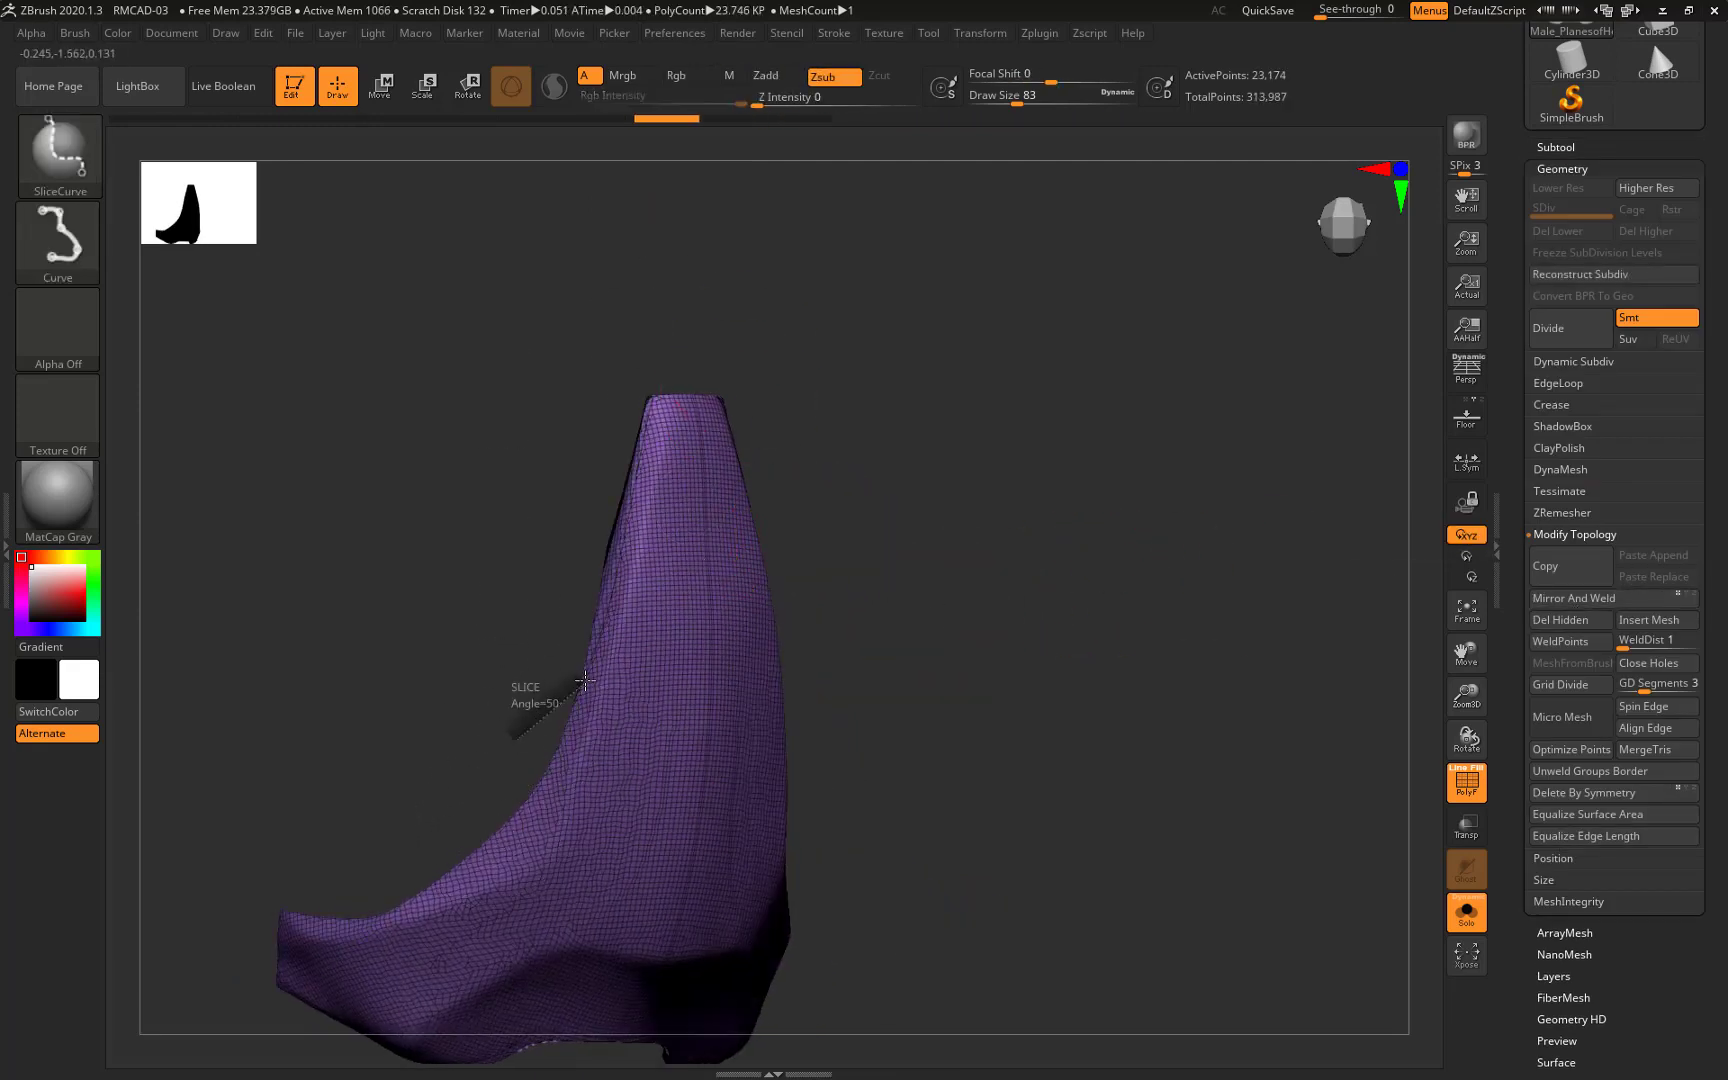
left_click_drag(257, 668, 431, 687, "ctrl+shift")
left_click_drag(634, 522, 640, 515, "ctrl+shift")
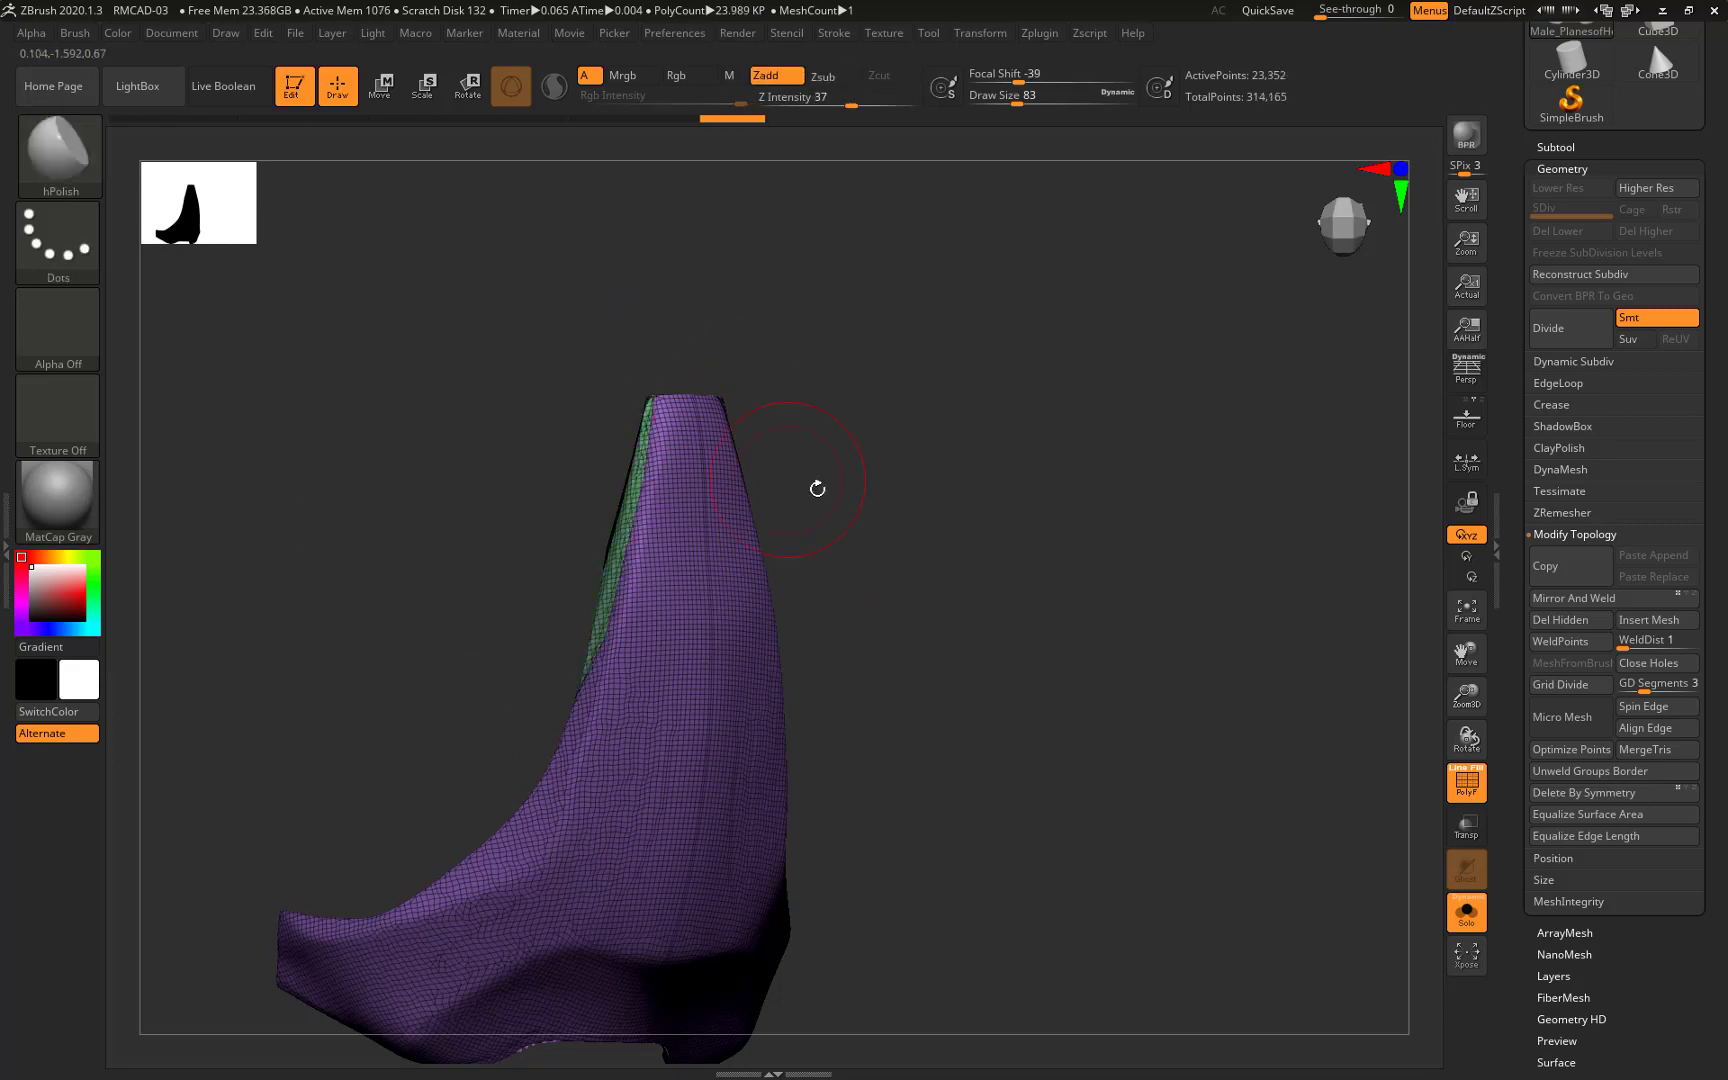
mouse_move(771, 451)
left_mouse_down()
mouse_move(1026, 712)
mouse_move(1033, 513)
mouse_move(841, 663)
mouse_move(988, 566)
left_mouse_up()
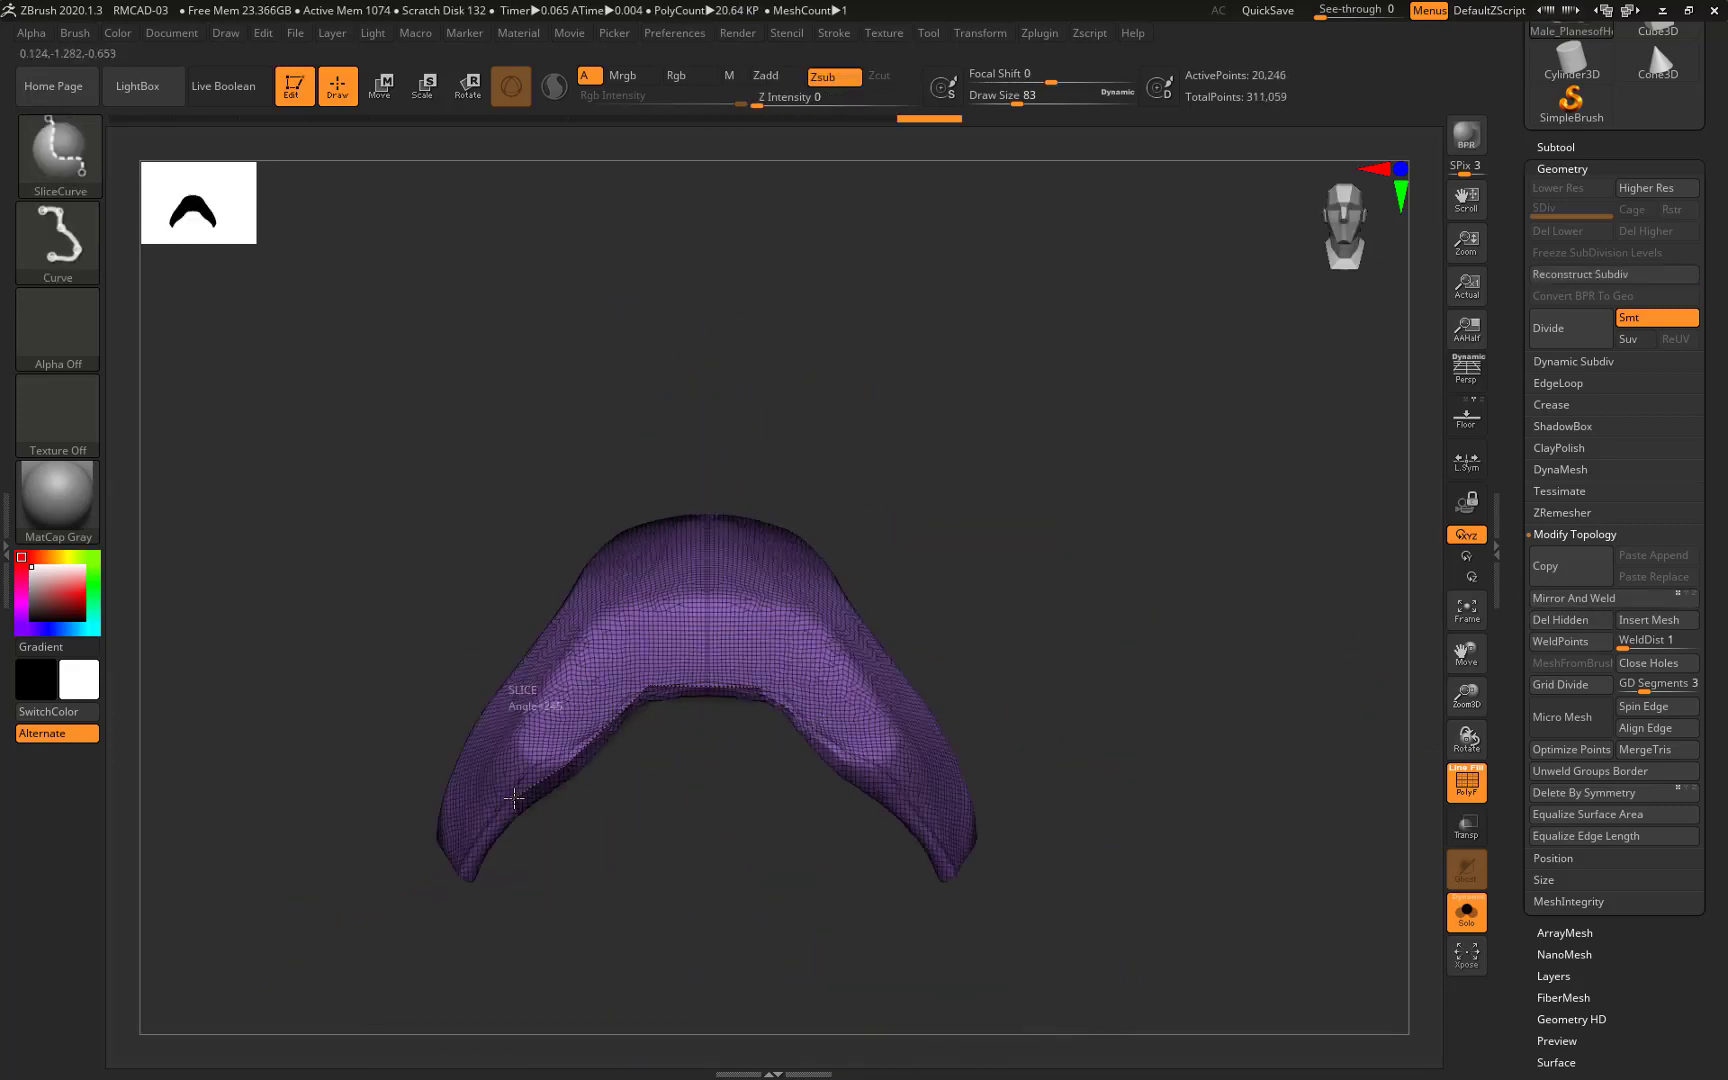
mouse_move(513, 797)
left_mouse_down()
mouse_move(926, 605)
mouse_move(1088, 698)
left_mouse_up()
Delete the hidden cut-off pieces and merge the plate into one polygroup
left_click(1574, 598)
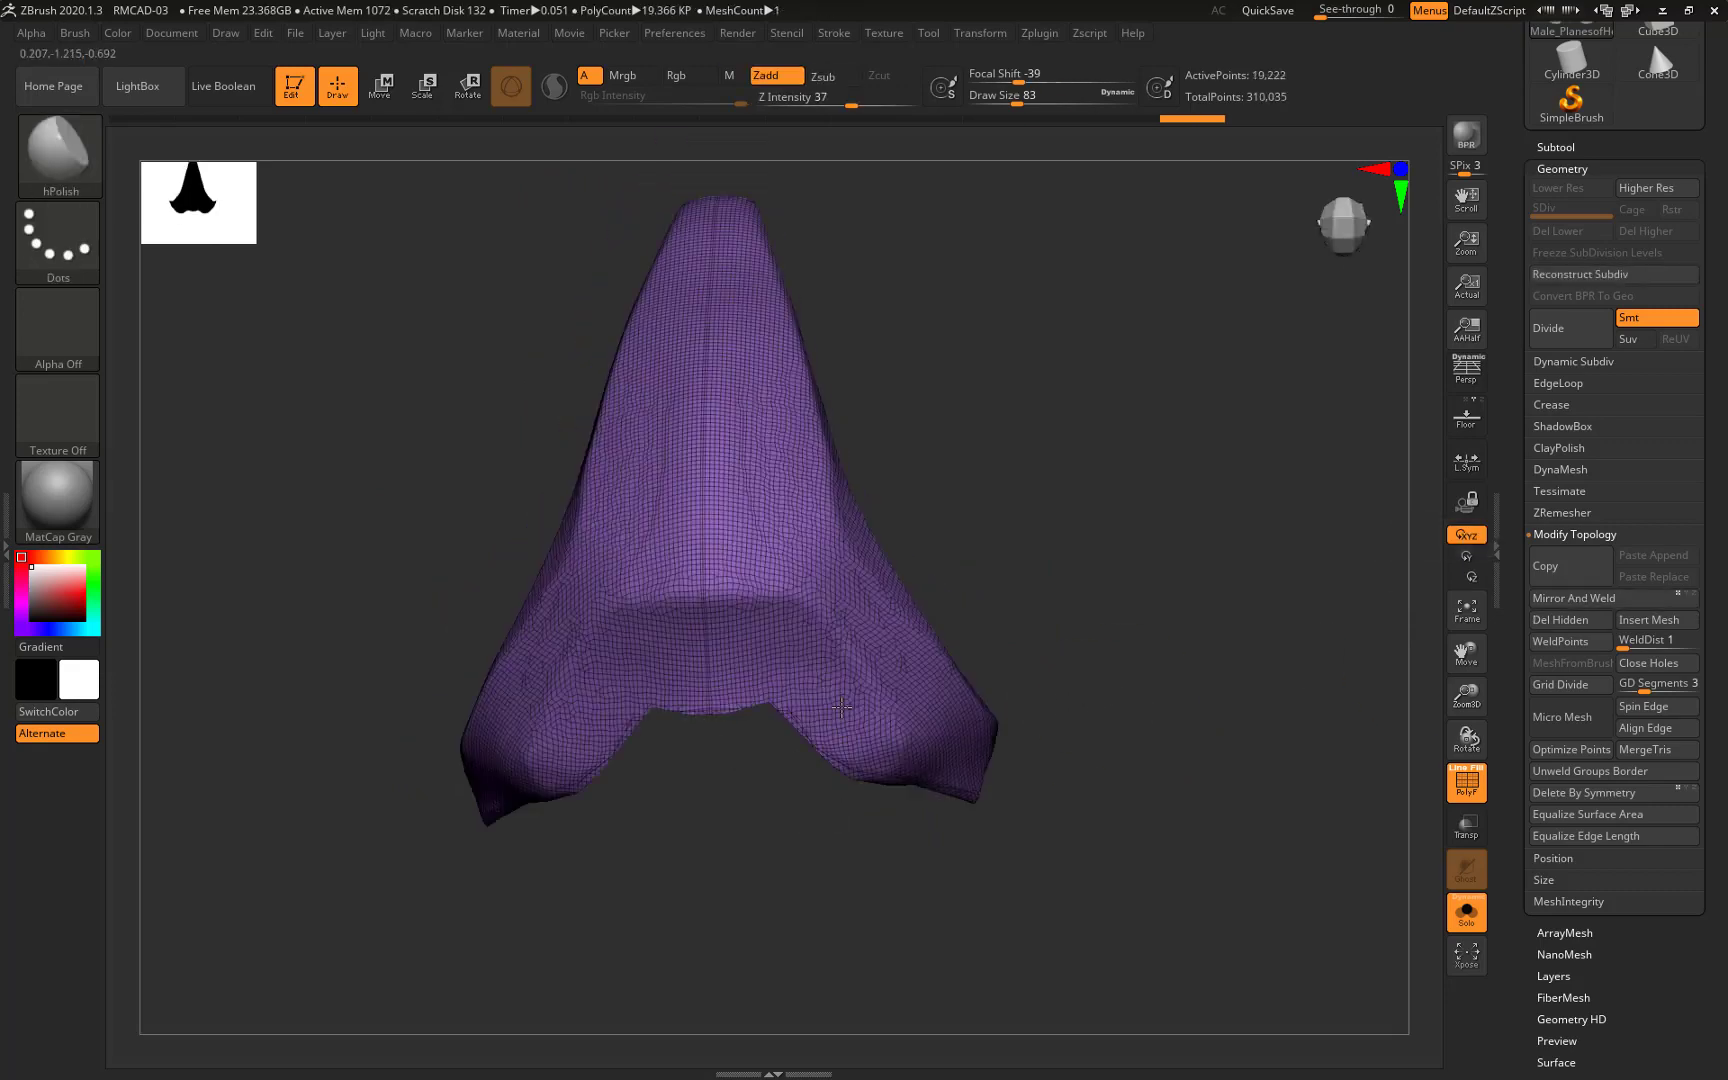
mouse_move(842, 707)
left_mouse_down()
mouse_move(1030, 660)
mouse_move(1011, 606)
mouse_move(1036, 702)
mouse_move(1058, 688)
mouse_move(981, 566)
mouse_move(991, 493)
left_mouse_up()
left_click(1562, 169)
left_click(1564, 708)
scroll(1634, 845, "up", 5)
Set ZRemesher Target Polygons Count to about 5.12, trial a remesh, then undo it
left_click(1562, 436)
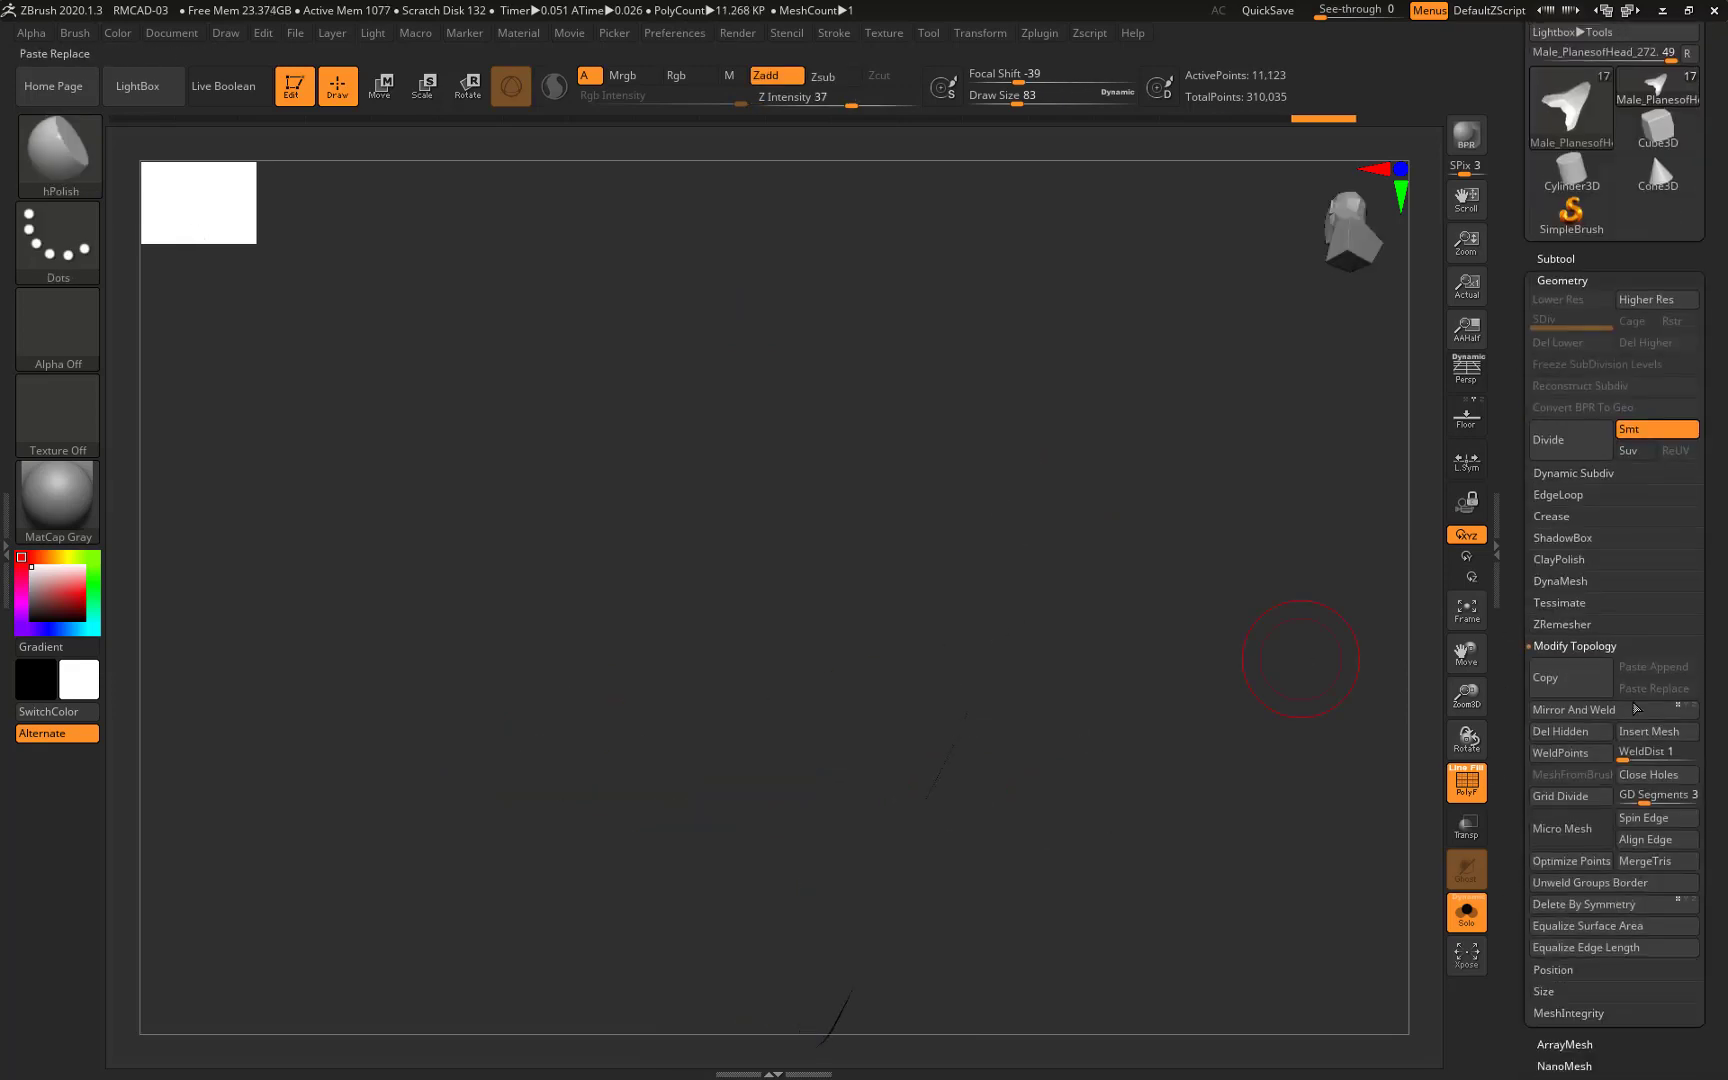
left_click_drag(1060, 640, 1101, 622)
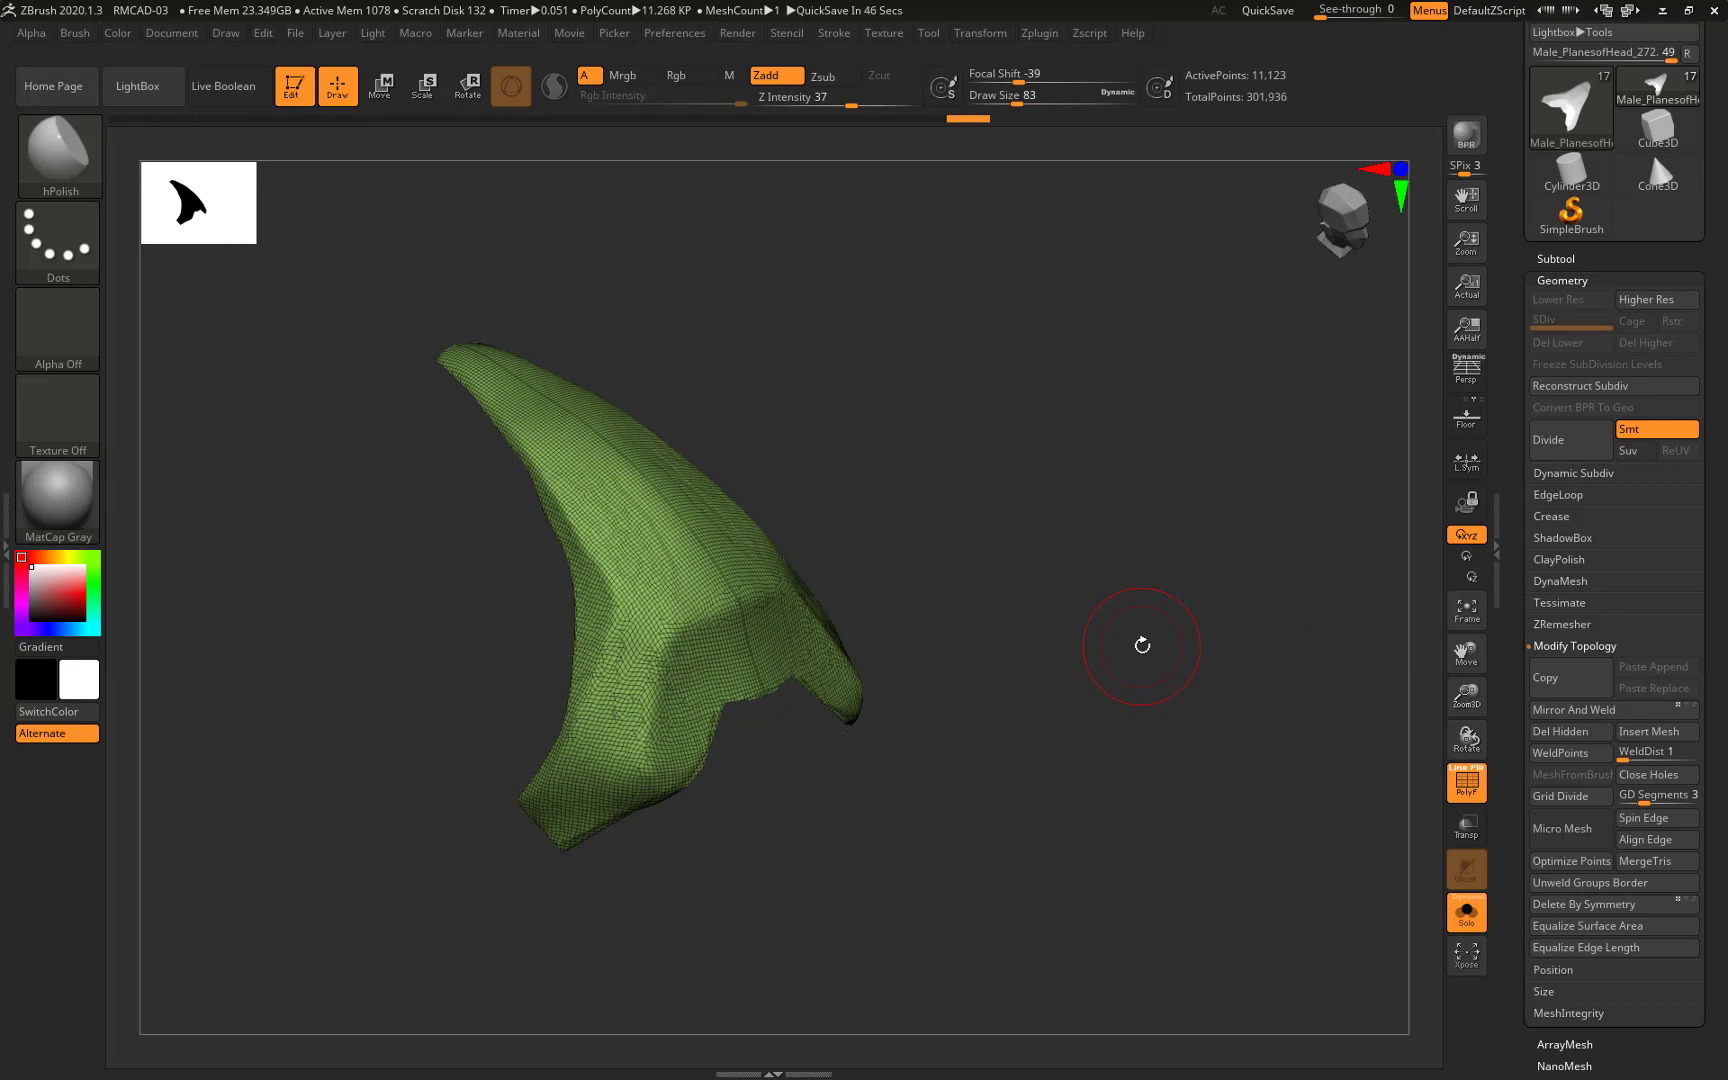
mouse_move(1142, 645)
left_mouse_down()
mouse_move(1061, 783)
mouse_move(972, 694)
mouse_move(982, 671)
left_mouse_up()
left_click(1566, 625)
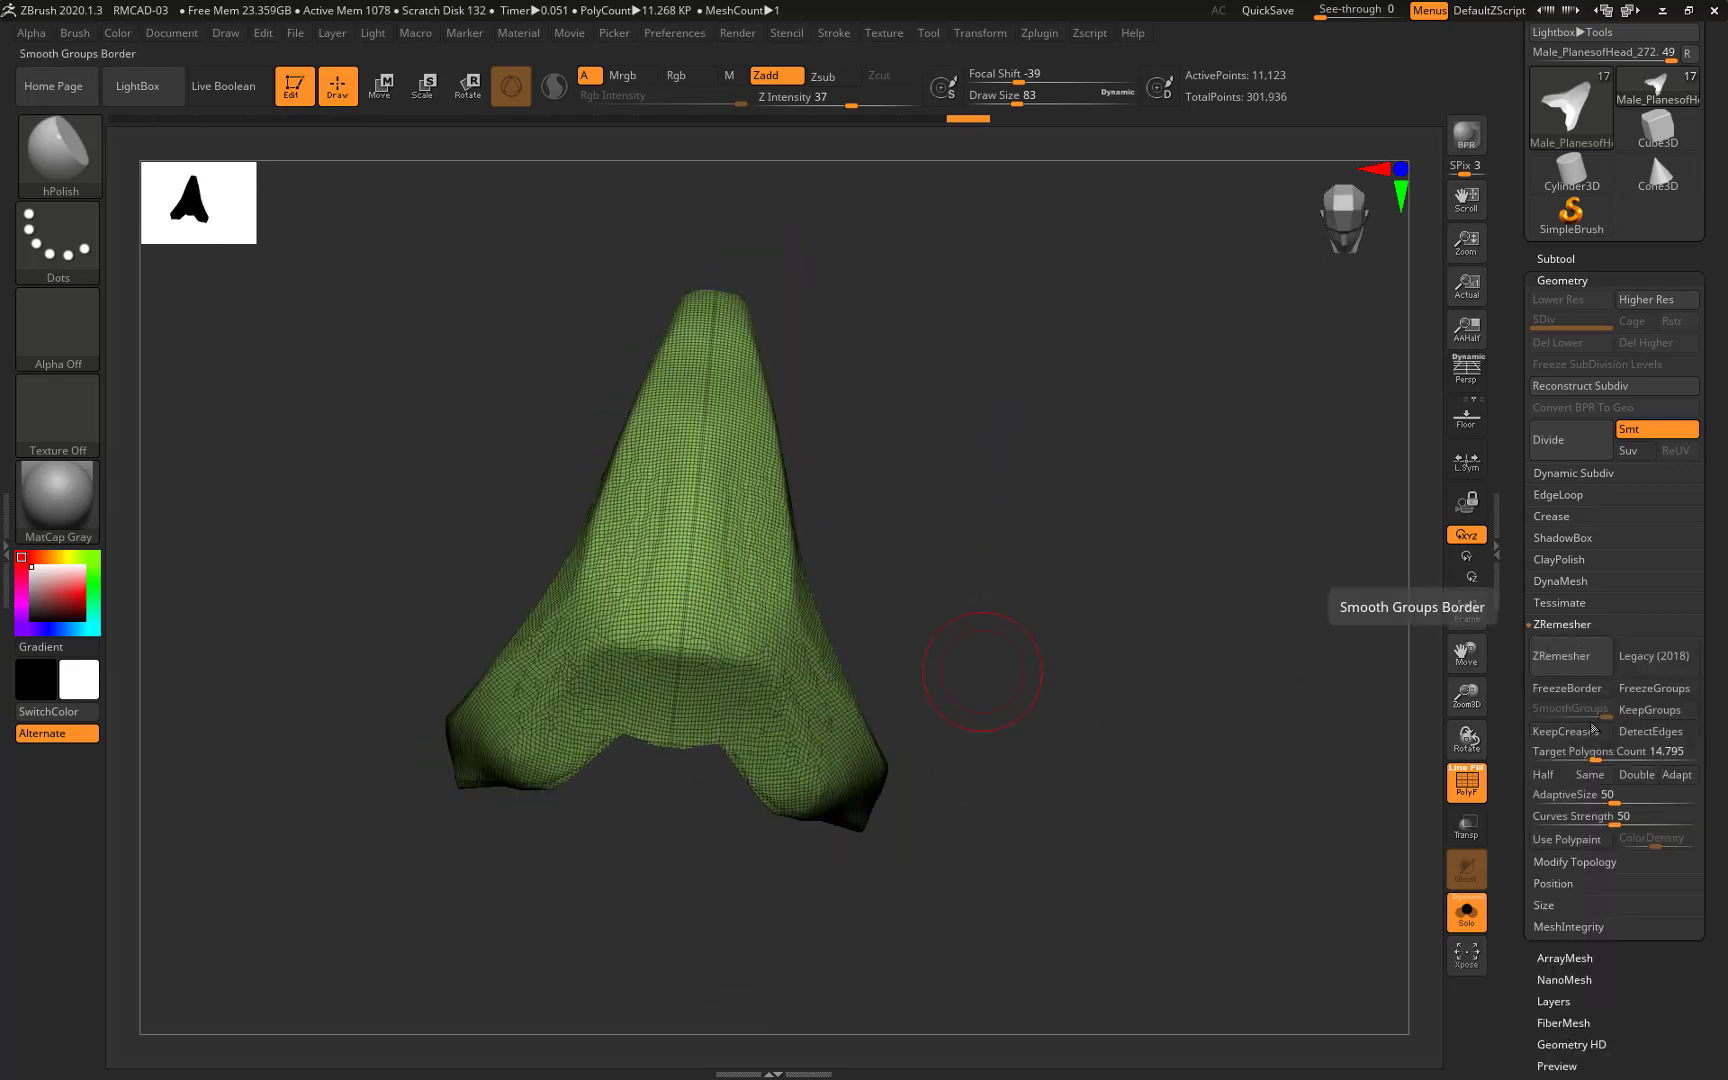
left_click_drag(1561, 762, 1570, 762)
left_click(1563, 656)
left_click_drag(960, 660, 1058, 695)
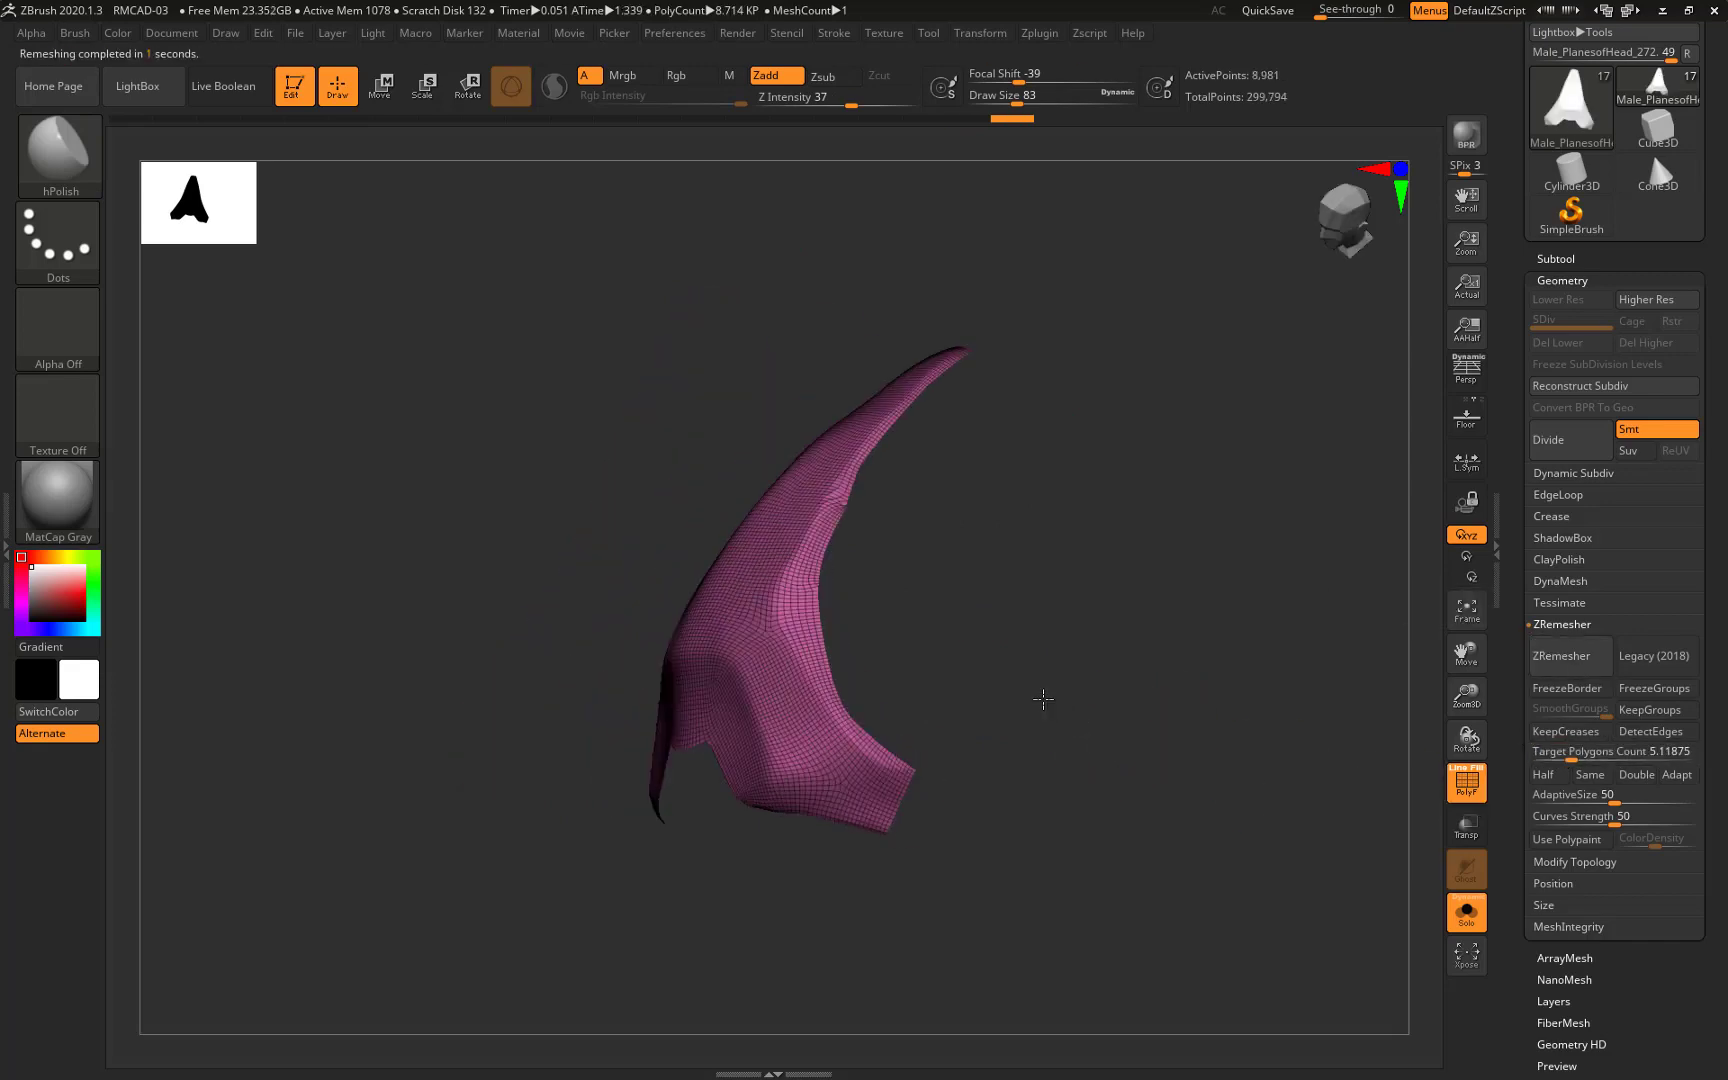
key("ctrl+z")
Try Half density, undo, then remesh with Same into a 266-point quad mesh
left_click_drag(1080, 790, 1080, 648)
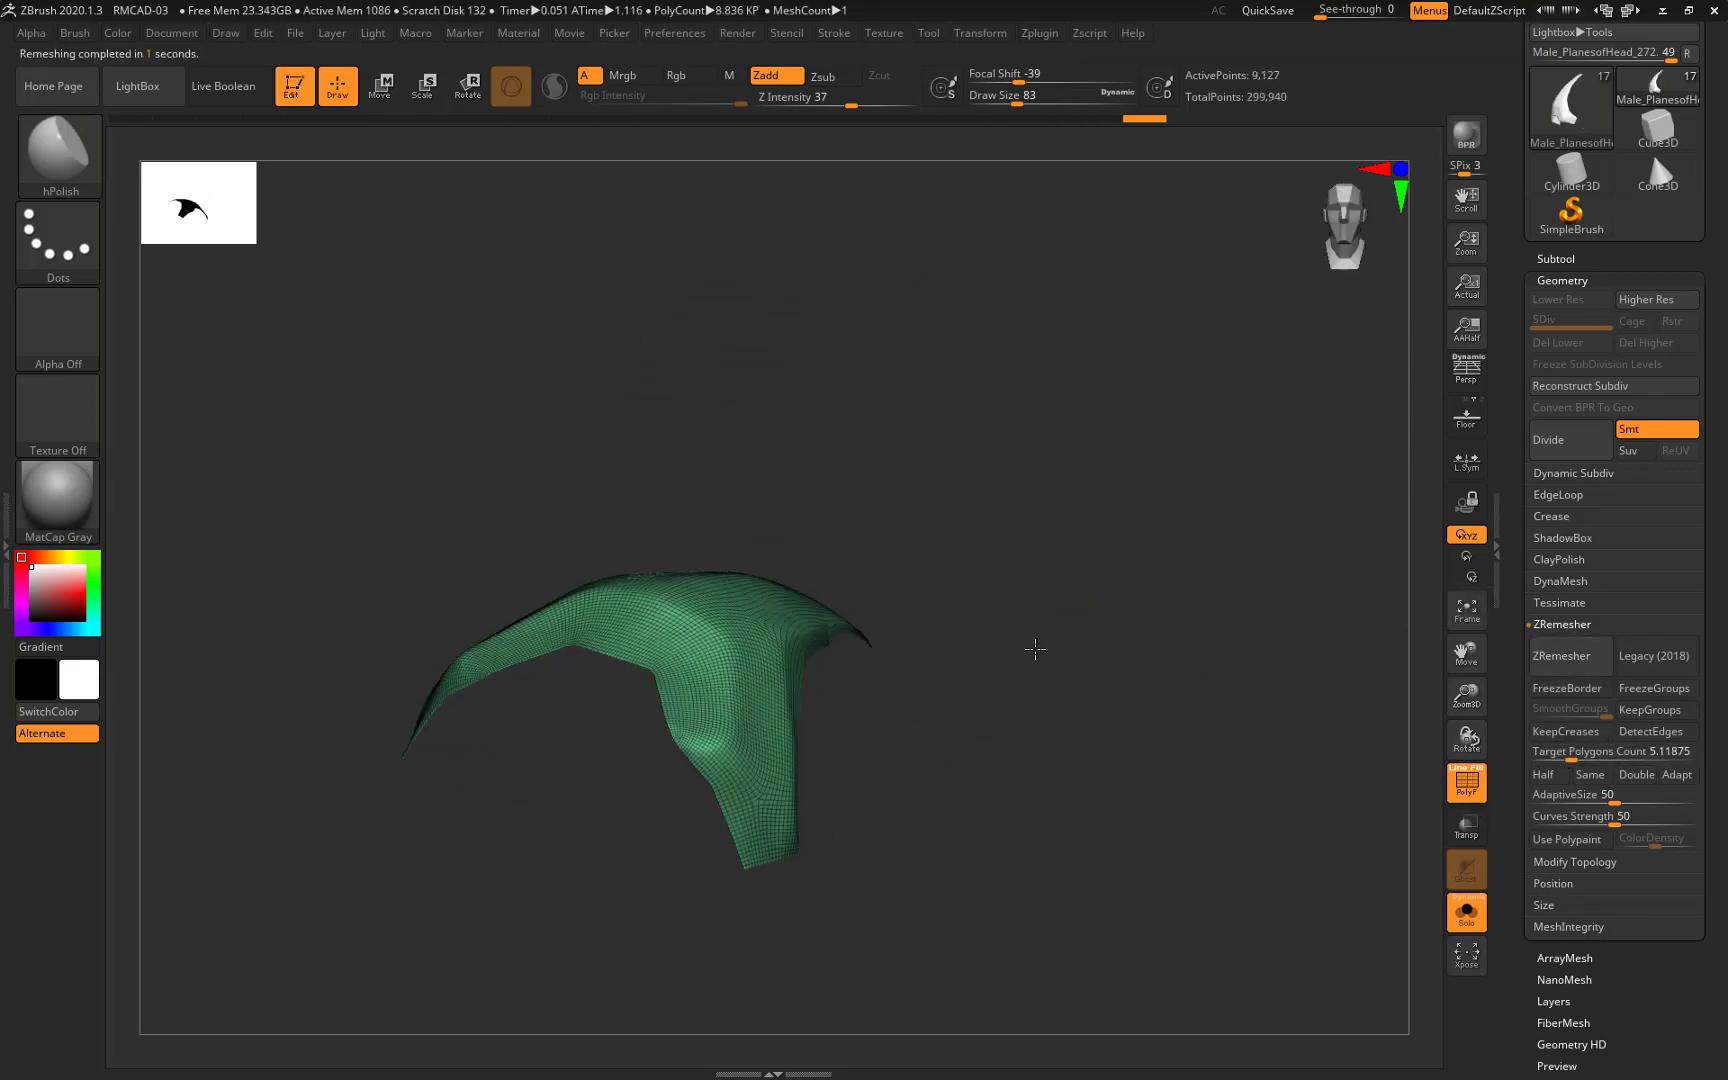
left_click(1543, 774)
left_click(1560, 657)
key("ctrl+z")
left_click_drag(1250, 700, 1331, 810)
left_click(1590, 774)
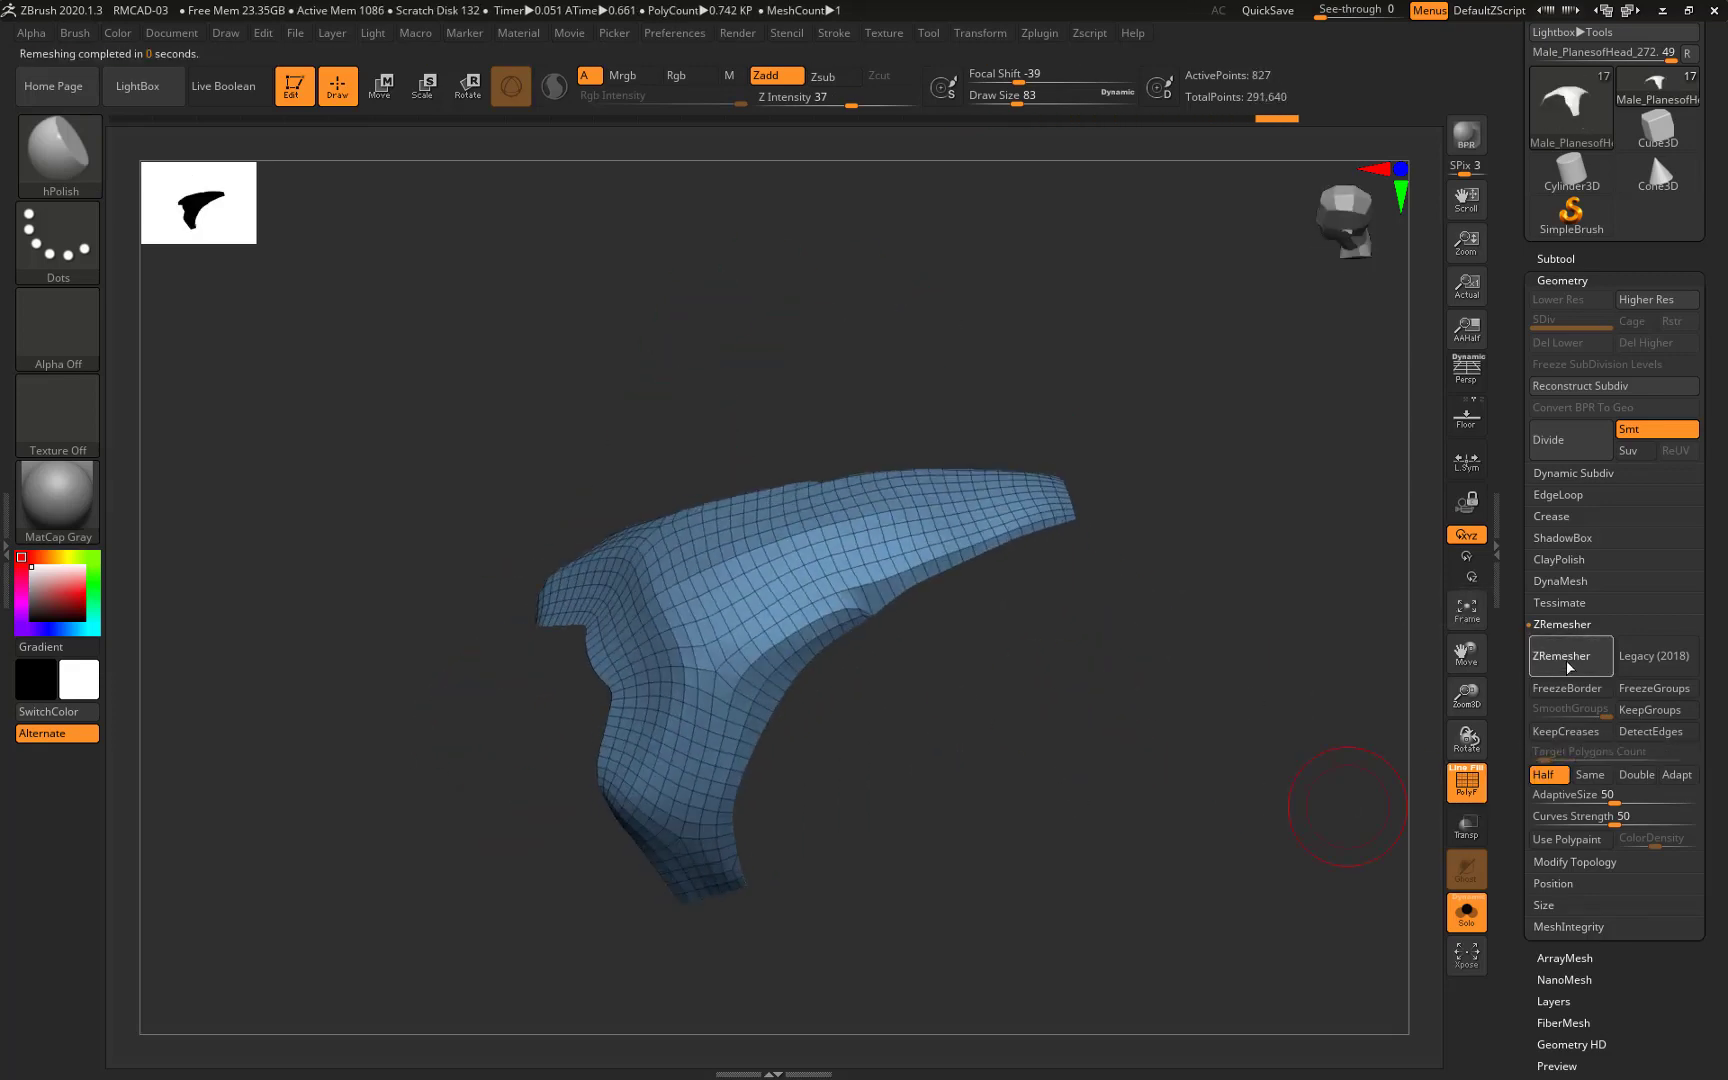
left_click(1563, 656)
left_click_drag(1250, 700, 1091, 826)
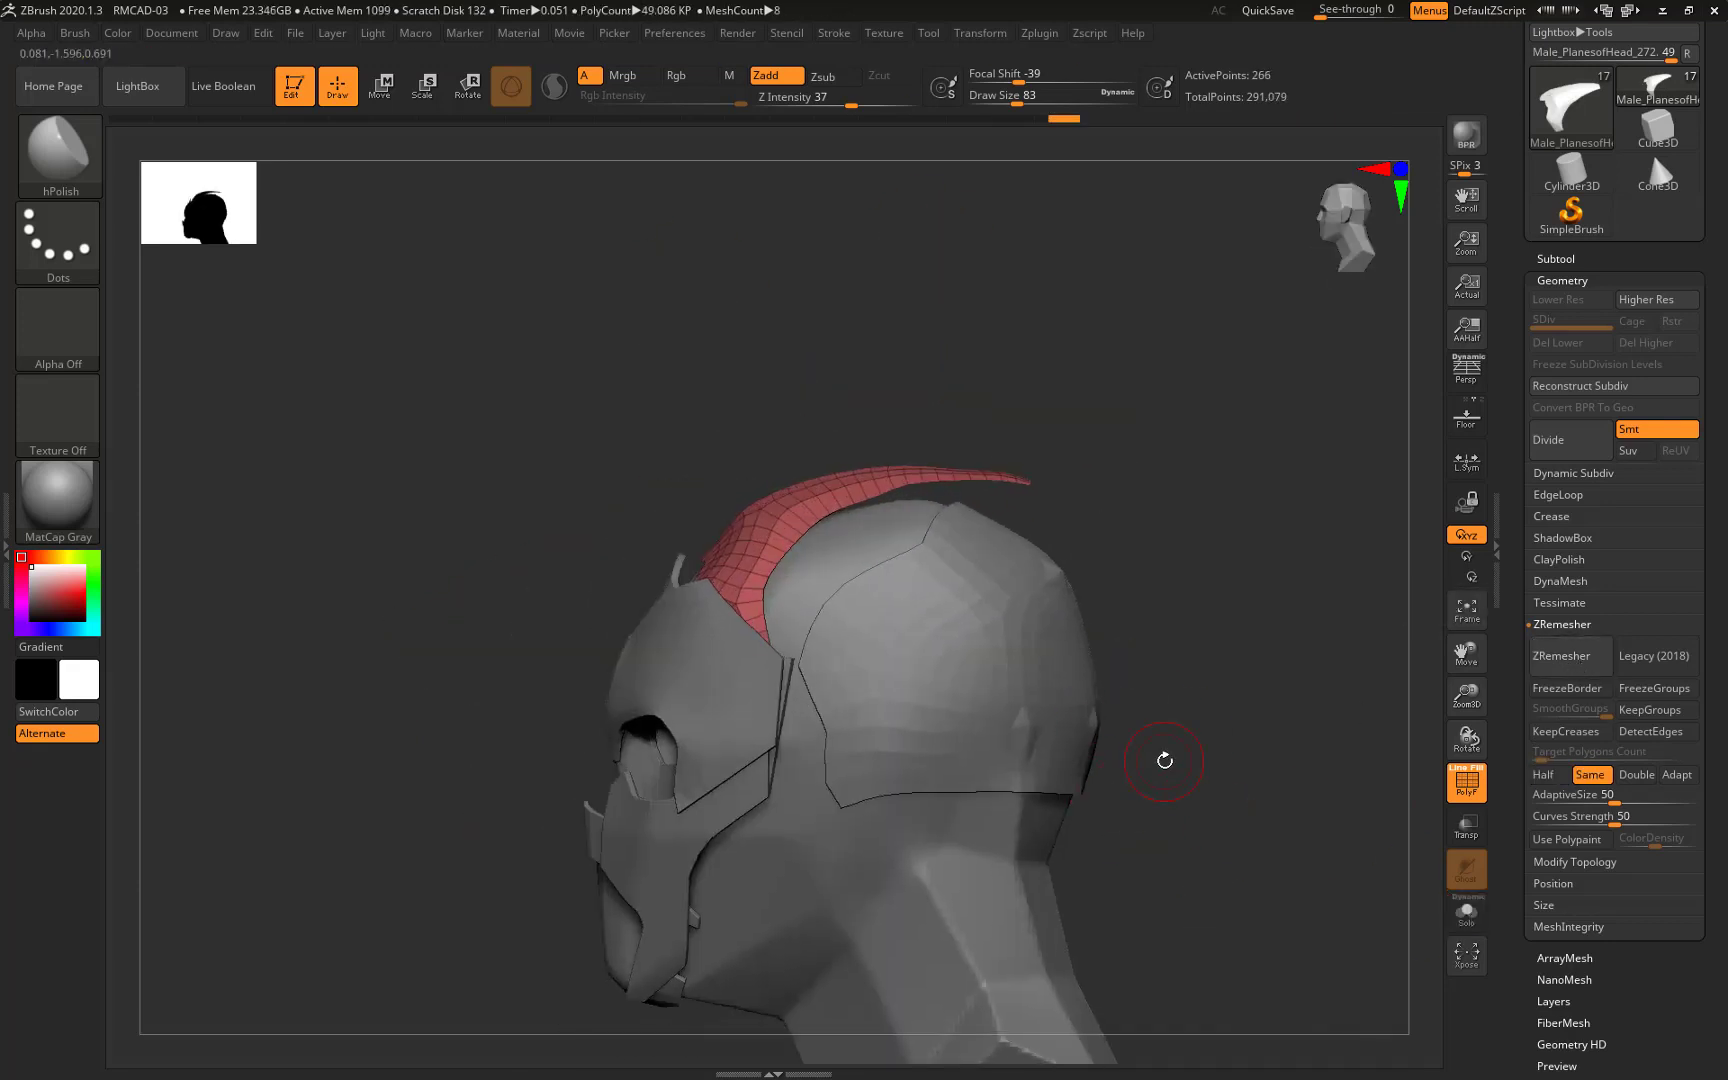
Apply Panel Loops to make the crest a 532-point thick plate
left_click(1558, 494)
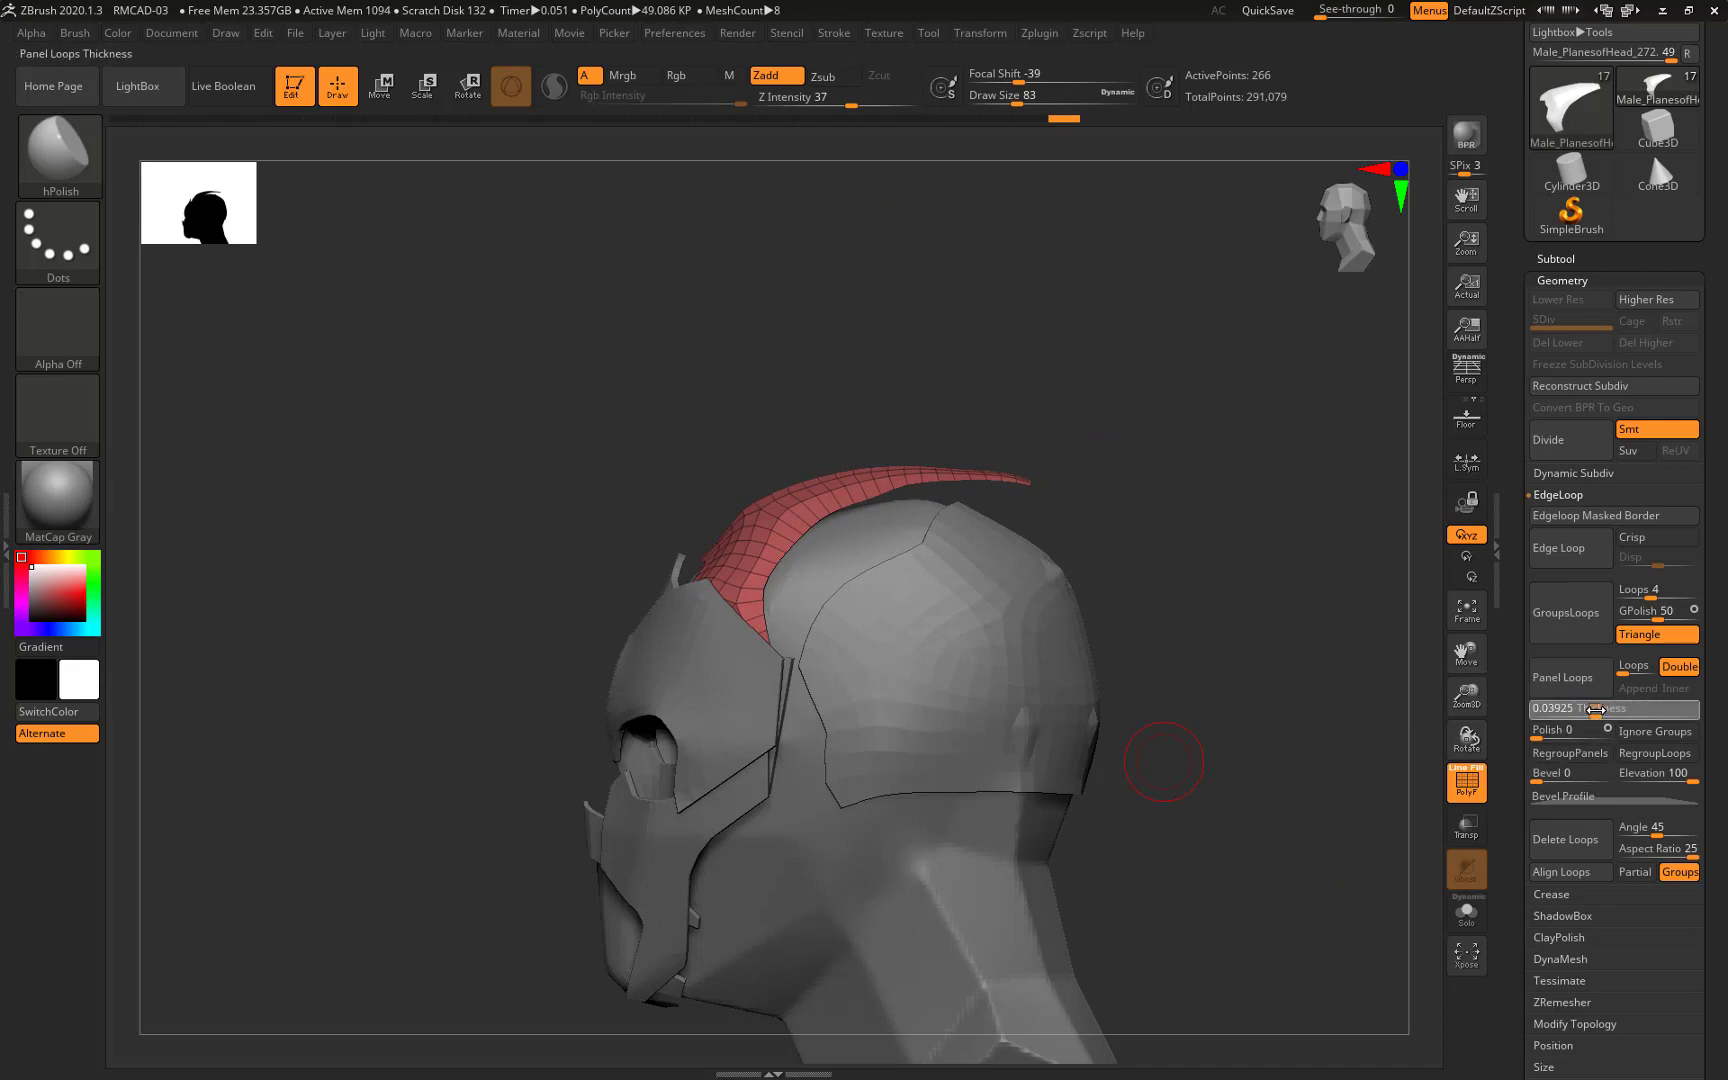
left_click(1562, 677)
left_click_drag(1165, 760, 1248, 765)
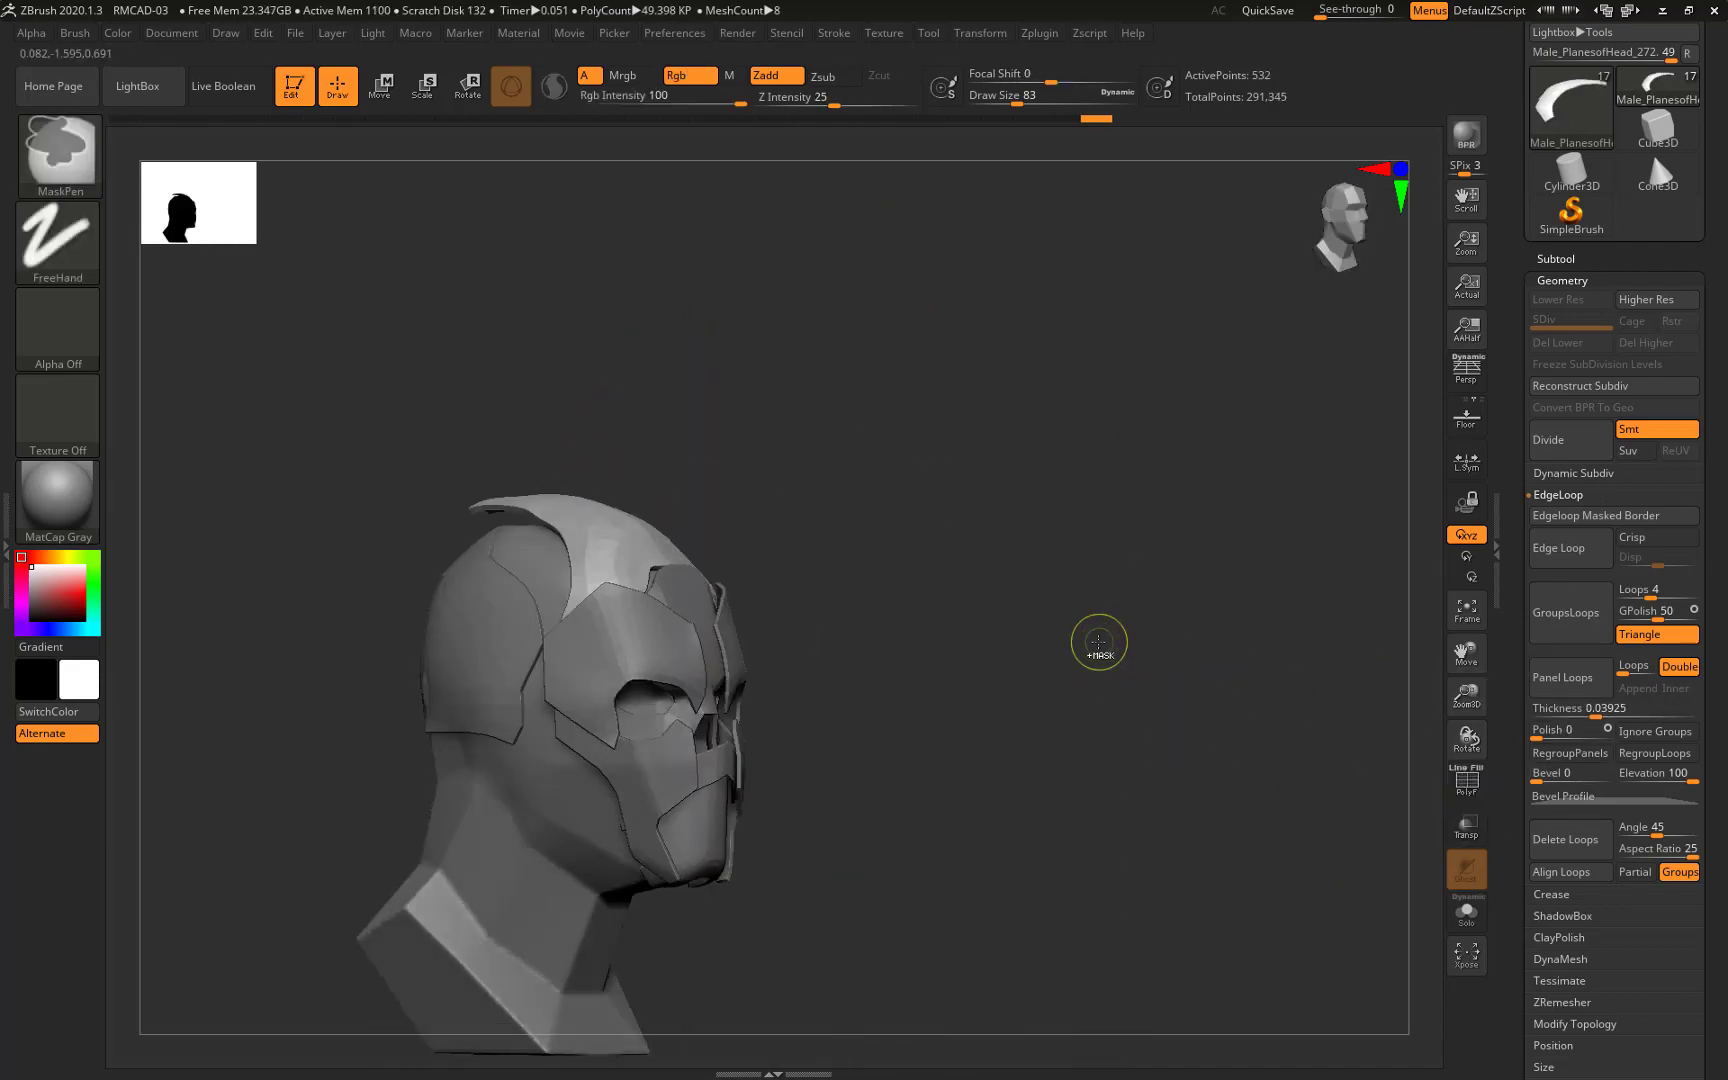
Save the project, then view the helmet from the side with PolyF on
key("ctrl+s")
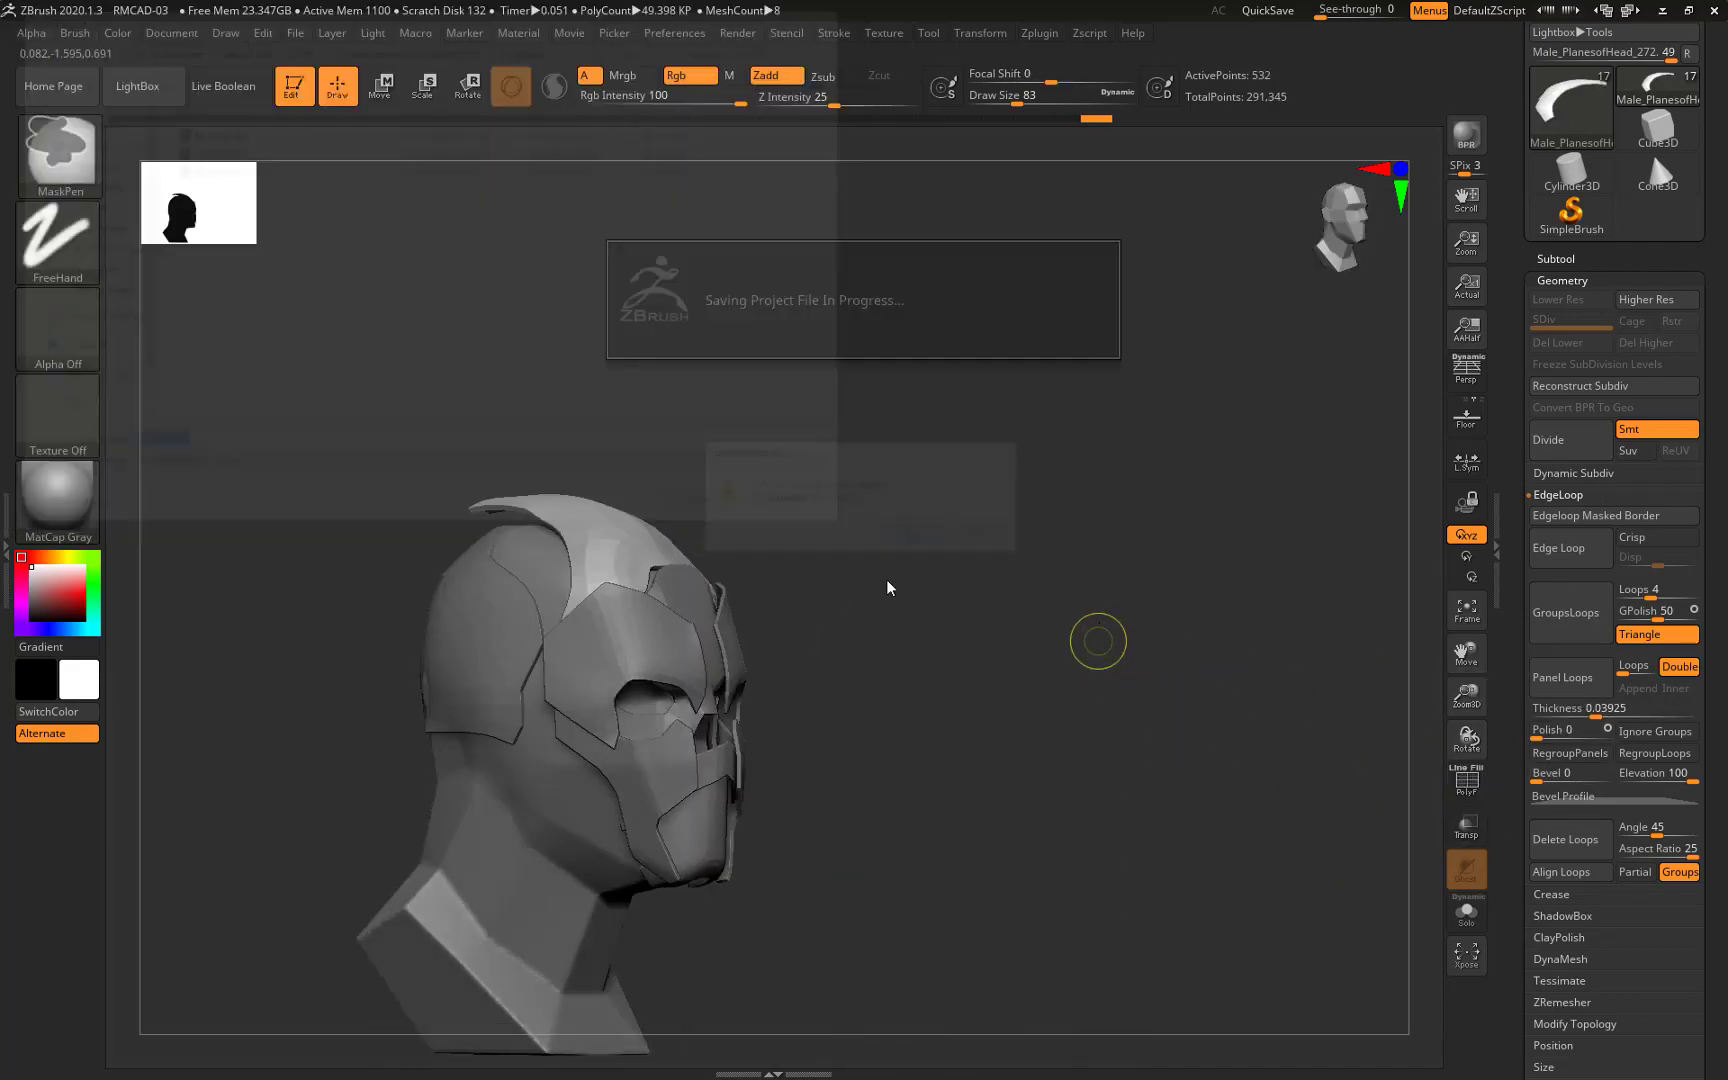
left_click_drag(887, 586, 914, 594)
key("s")
mouse_move(683, 543)
left_mouse_down()
mouse_move(895, 494)
mouse_move(1072, 579)
mouse_move(1015, 622)
left_mouse_up()
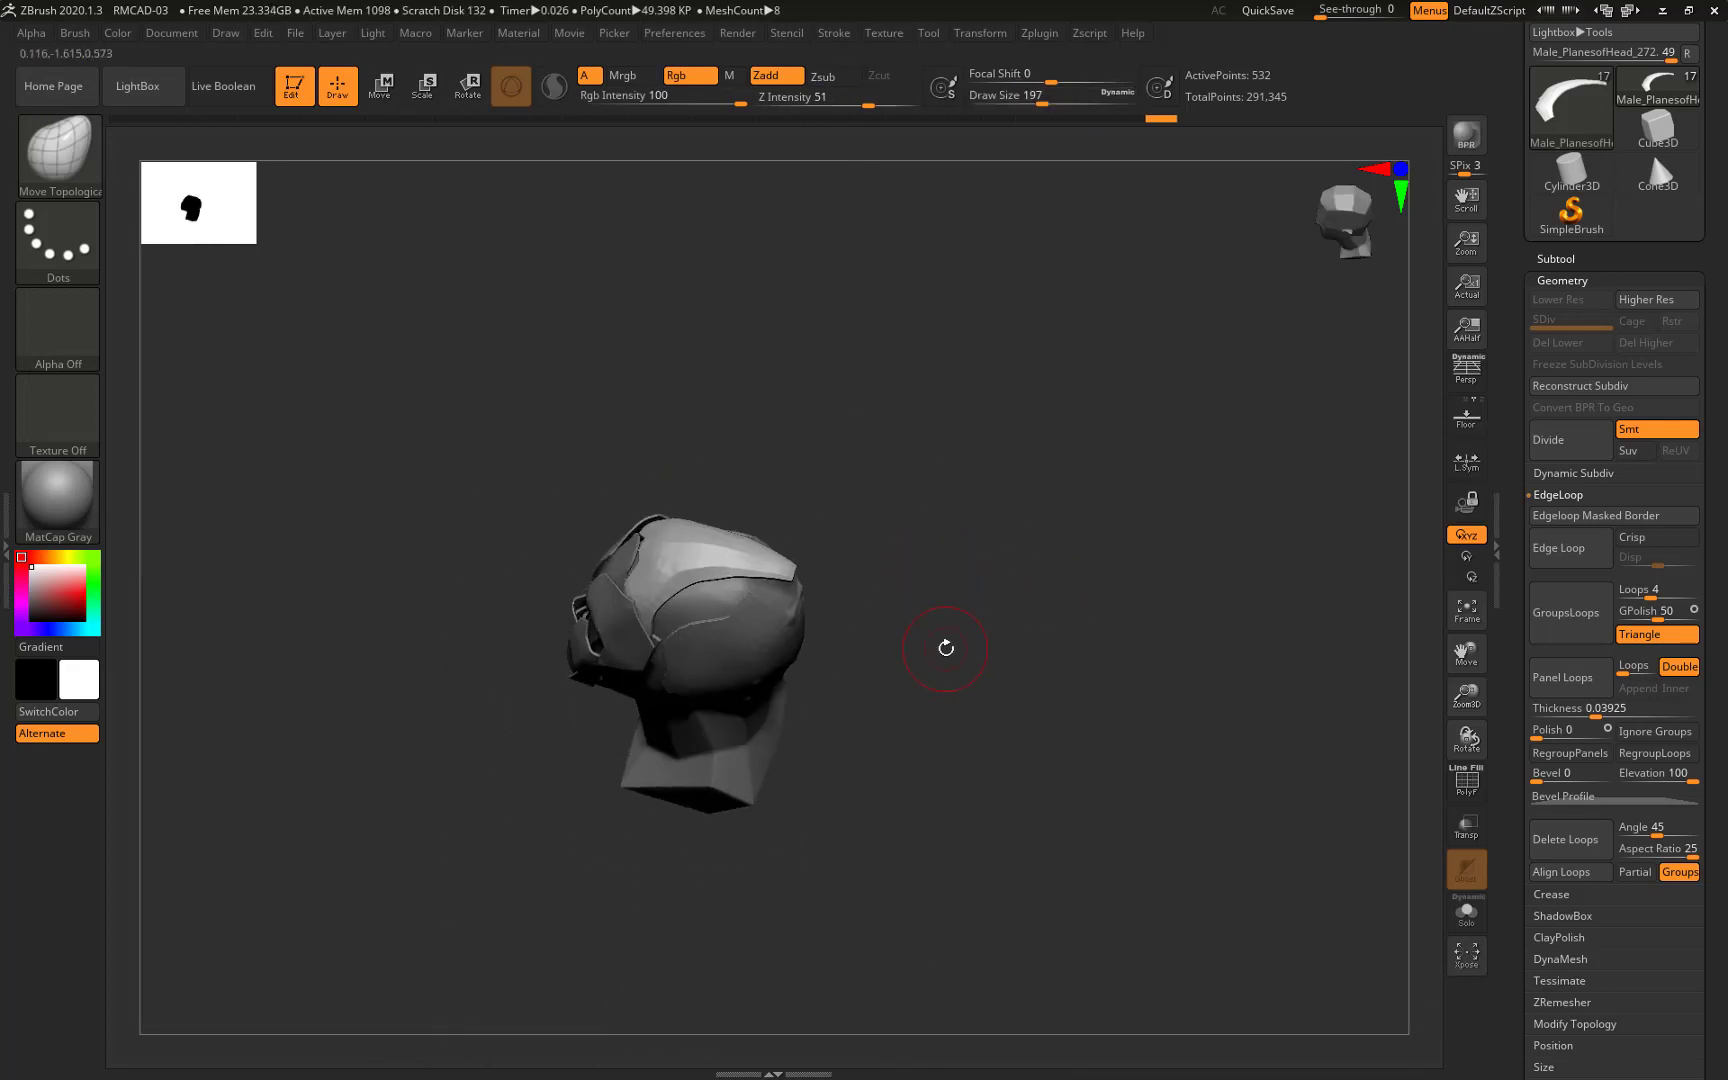
key("ctrl+s")
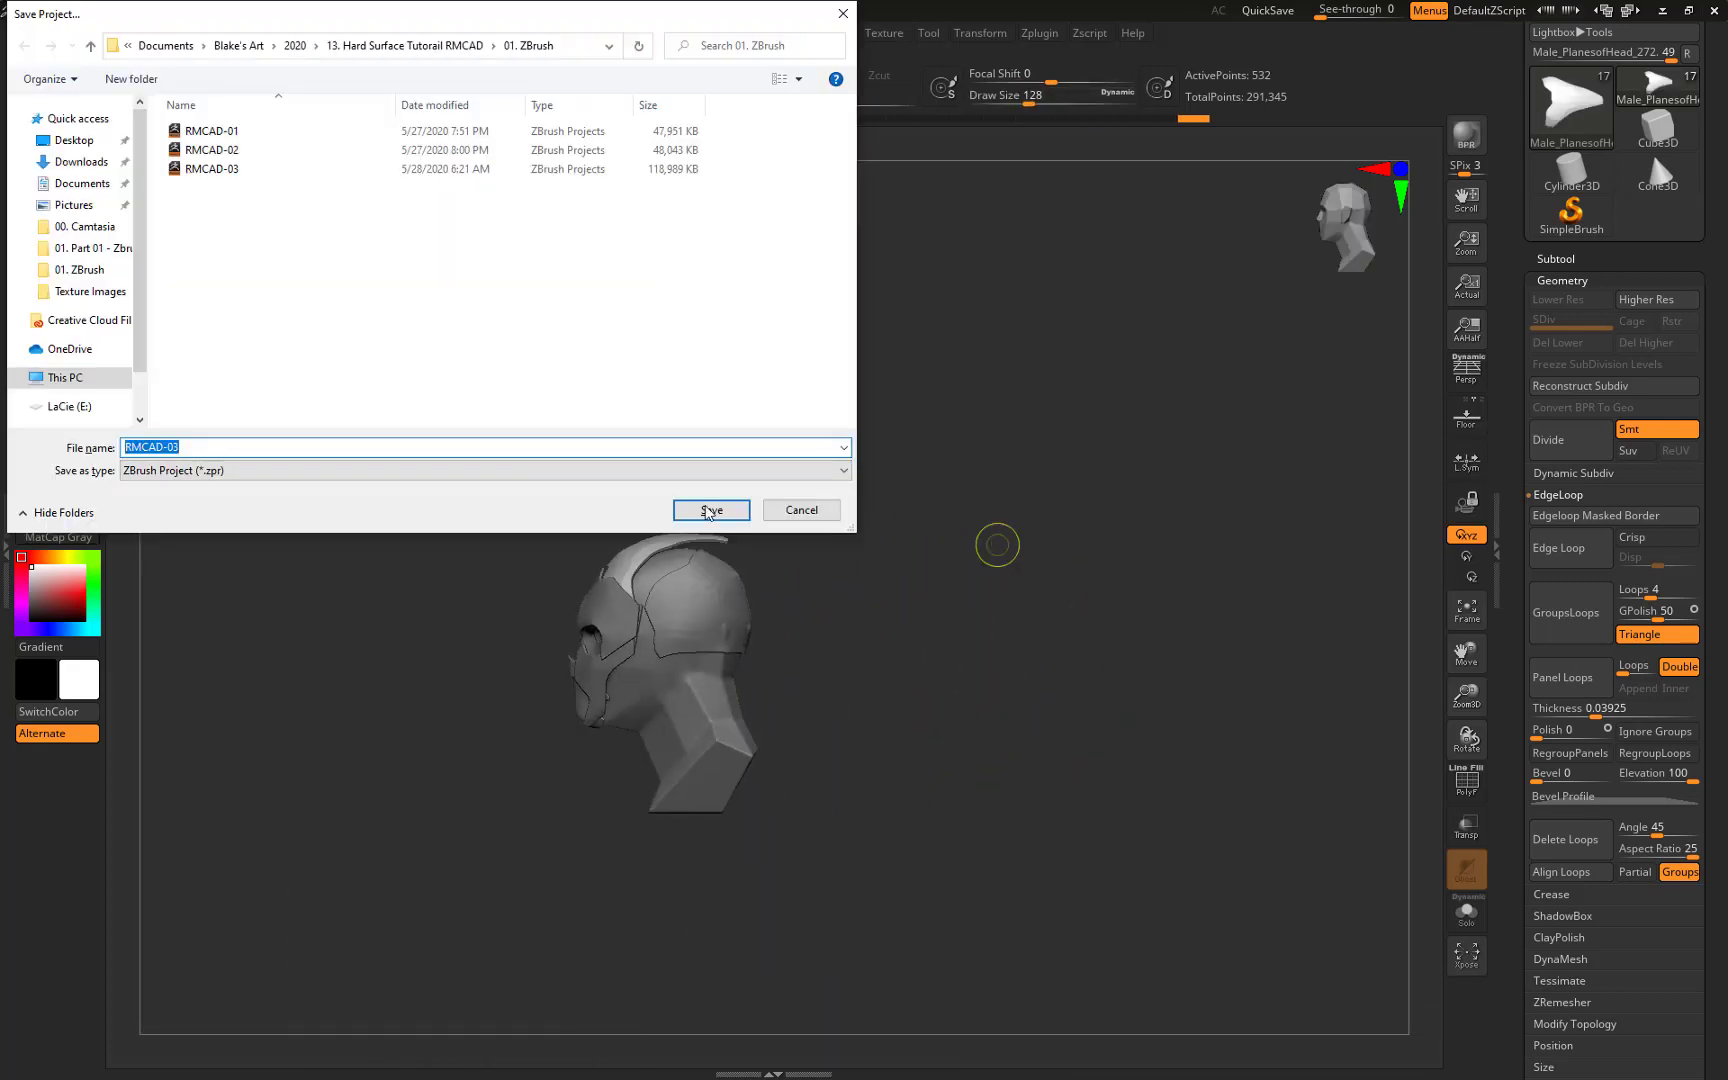
key("Return")
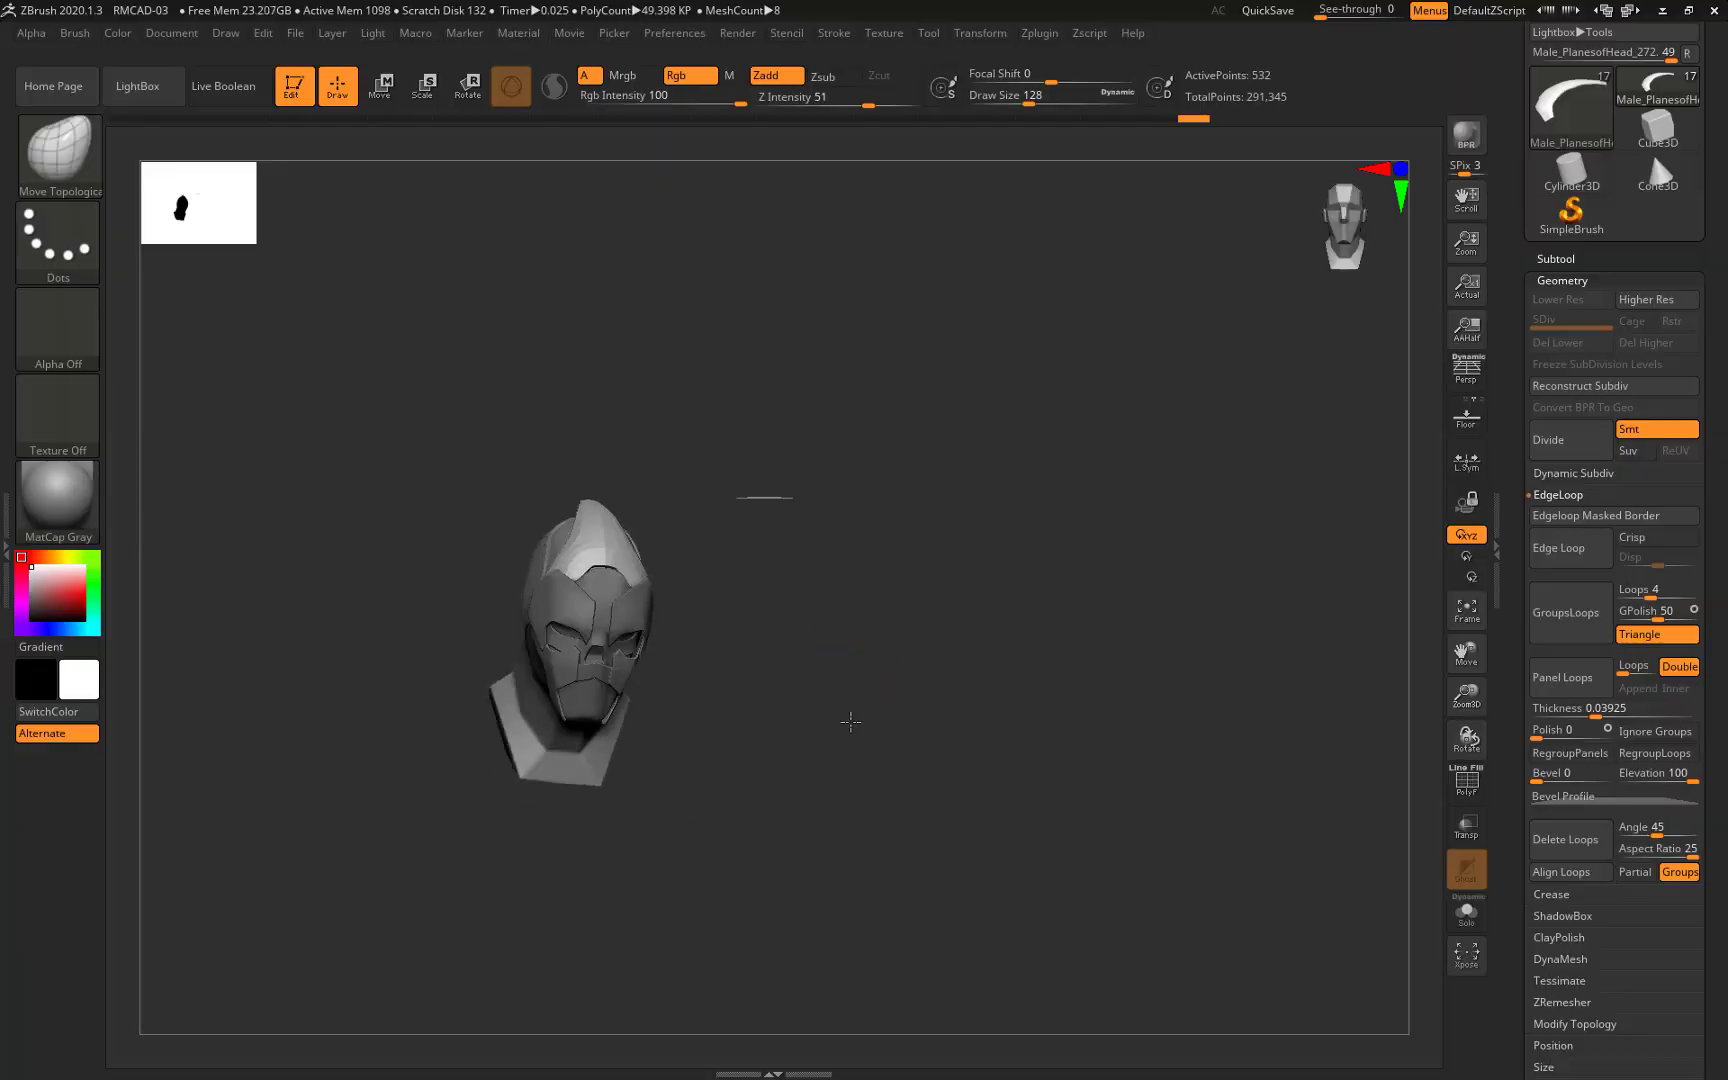
left_click_drag(763, 760, 1068, 760)
key("shift+f")
Select Male_PlanesofHead_260, then the base head Male_PlanesofHead_264, in the Subtool list
left_click(1556, 257)
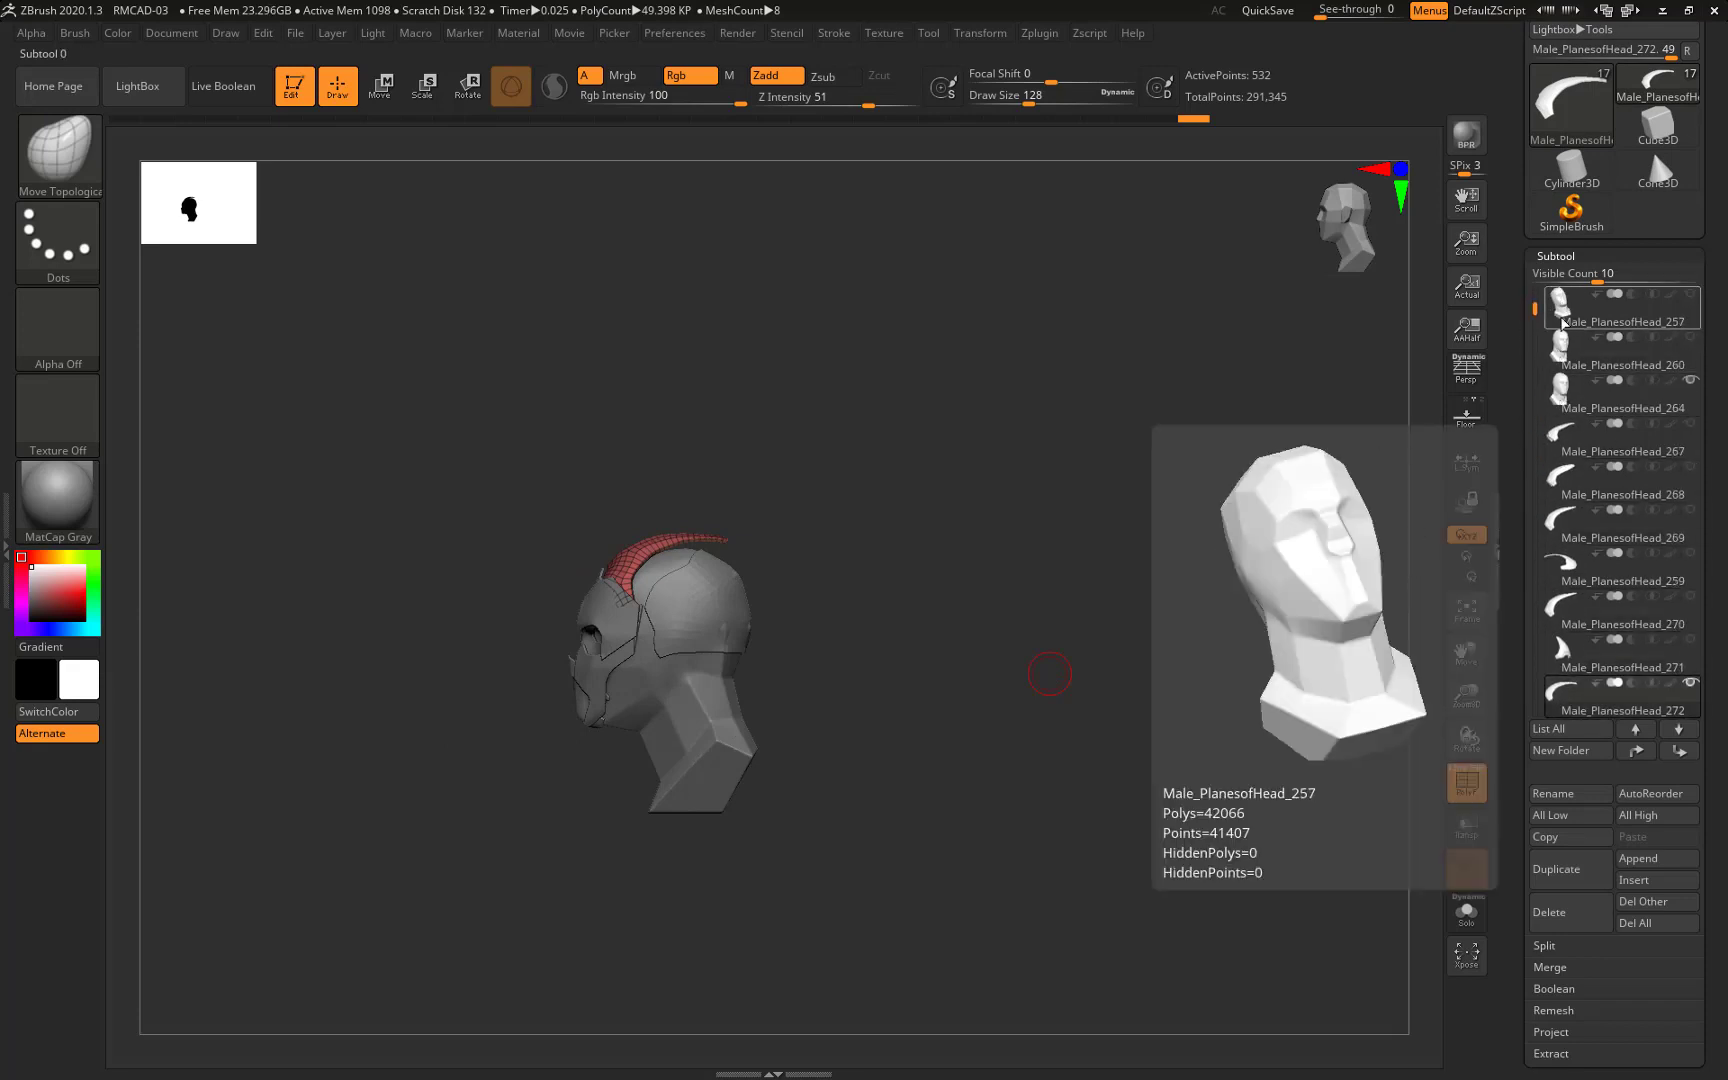
left_click(1560, 352)
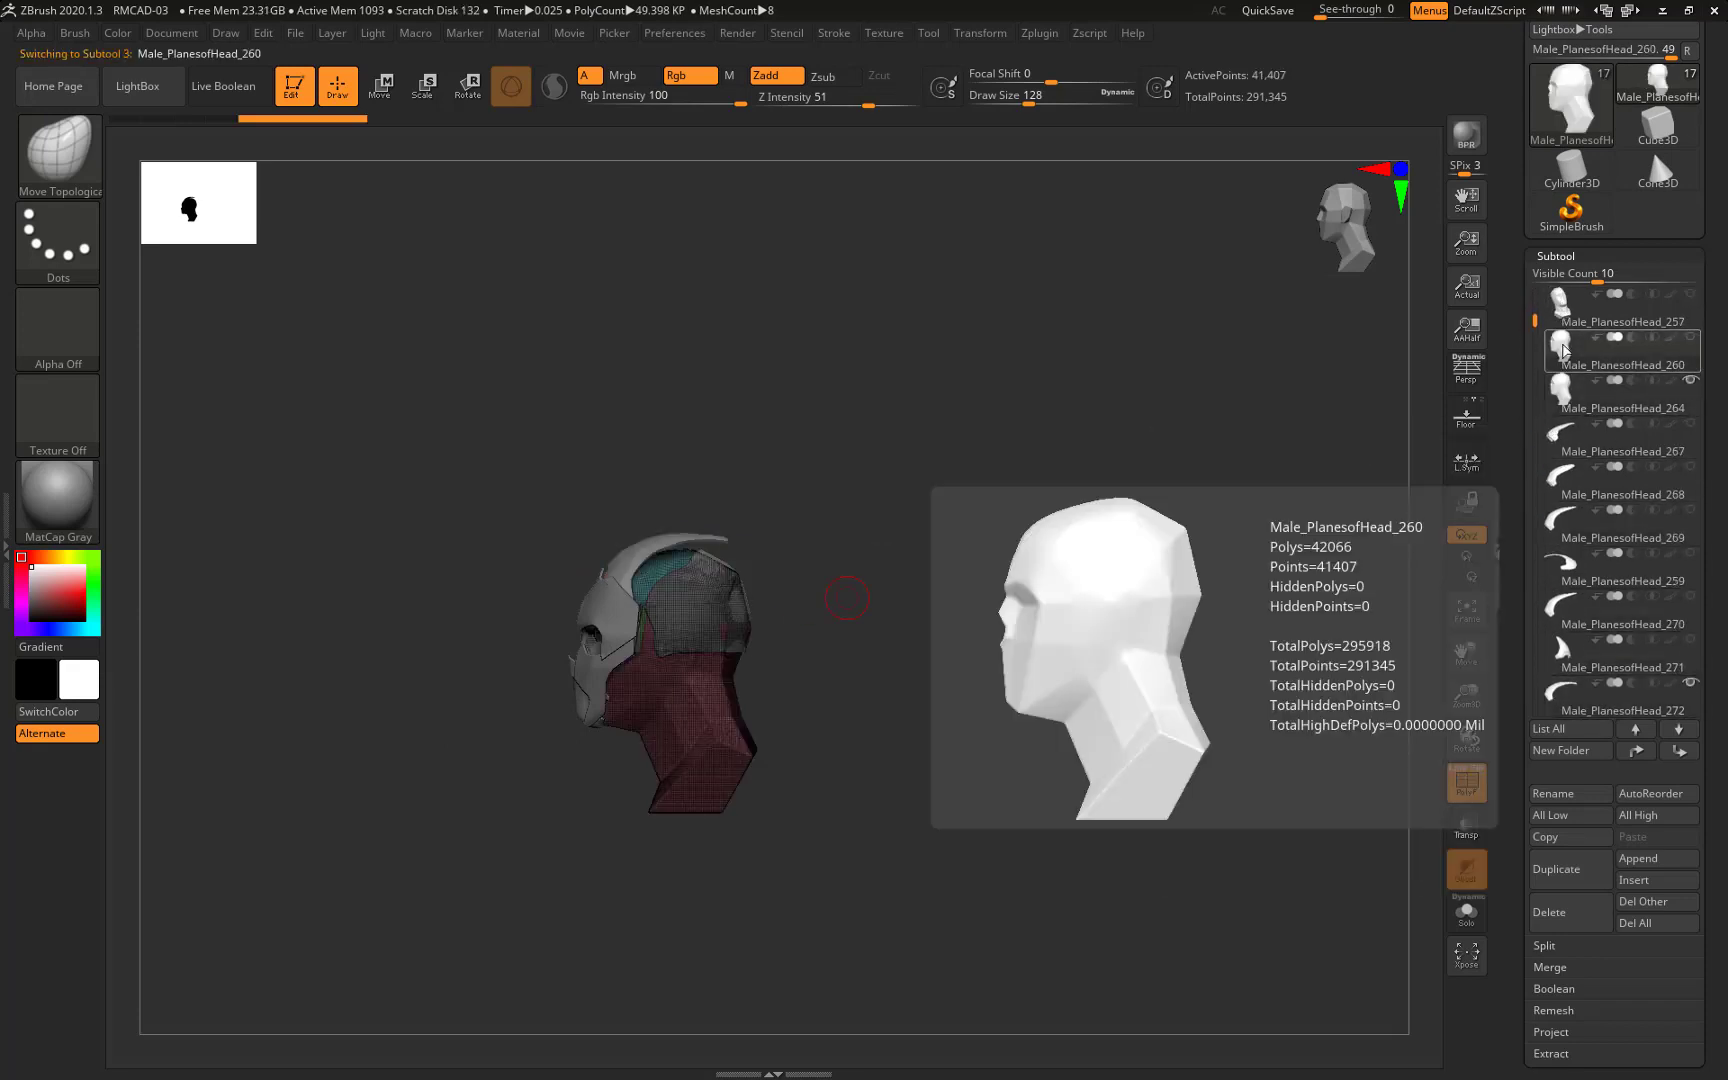
left_click(1576, 406)
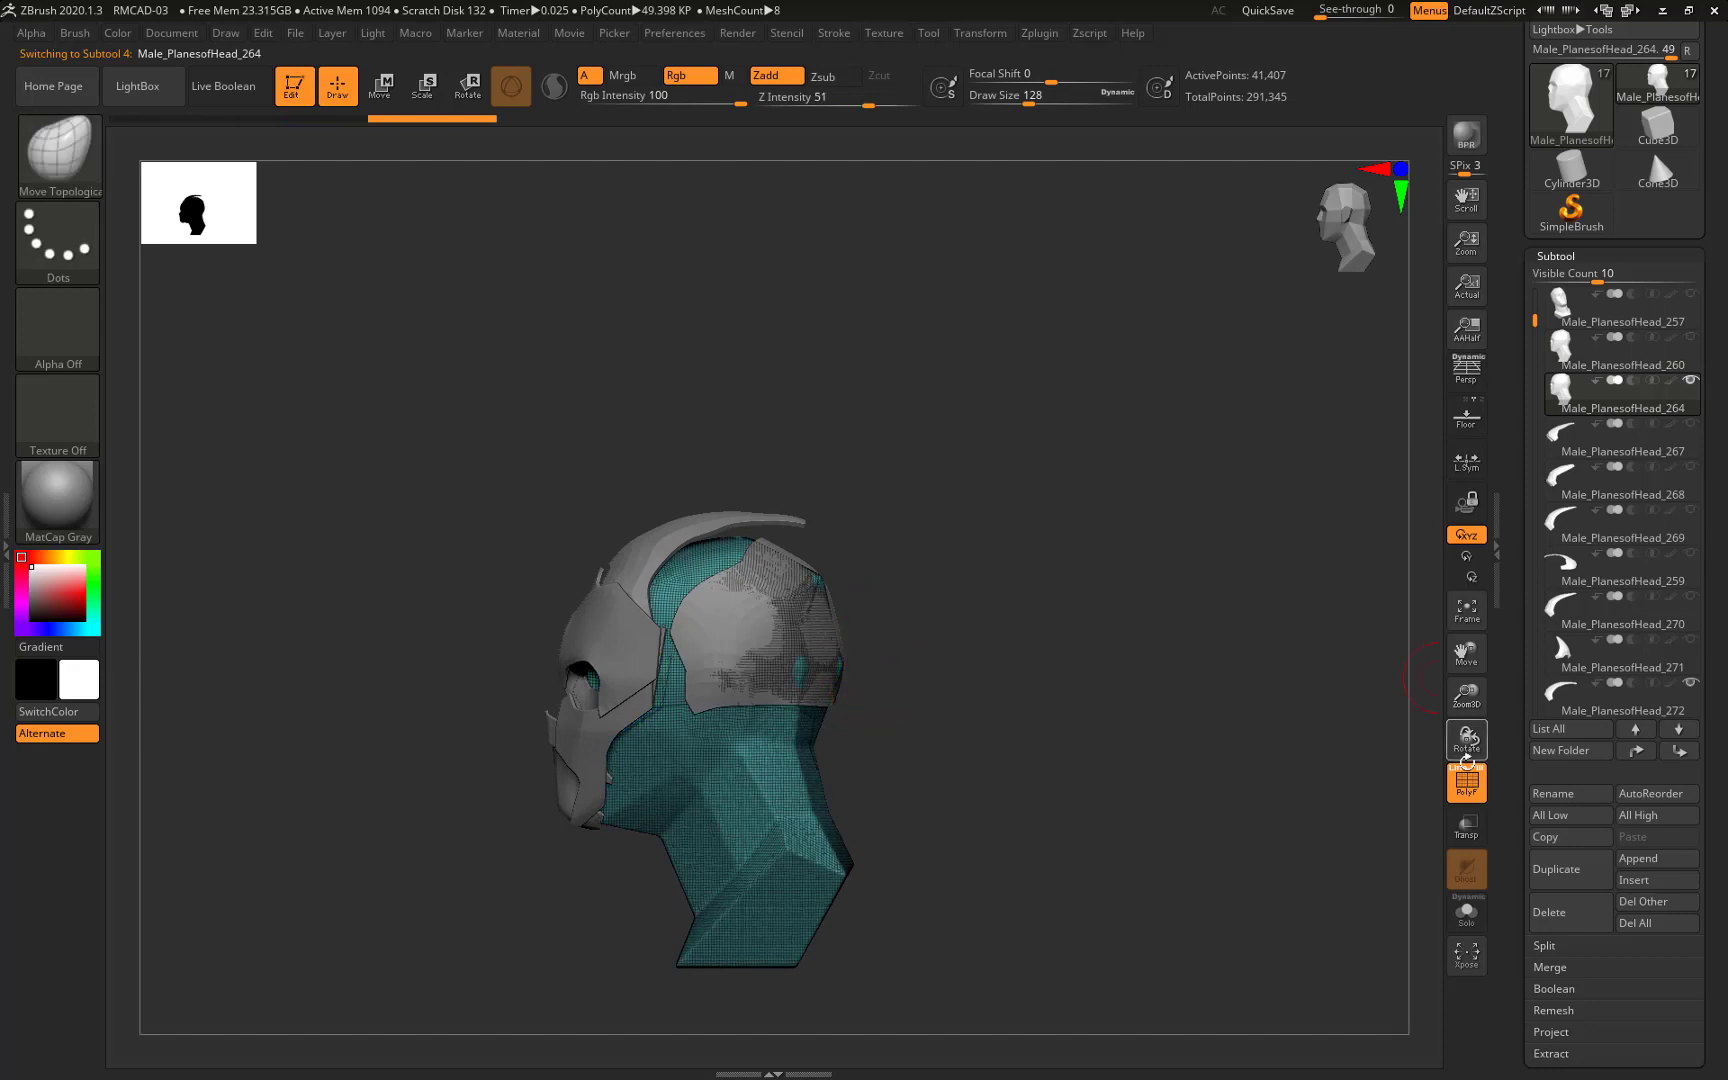
Zoom to the head's side profile and enable Transp so the plates show through
mouse_move(799, 675)
left_mouse_down("shift")
mouse_move(1044, 663)
mouse_move(823, 716)
mouse_move(897, 689)
left_mouse_up("shift")
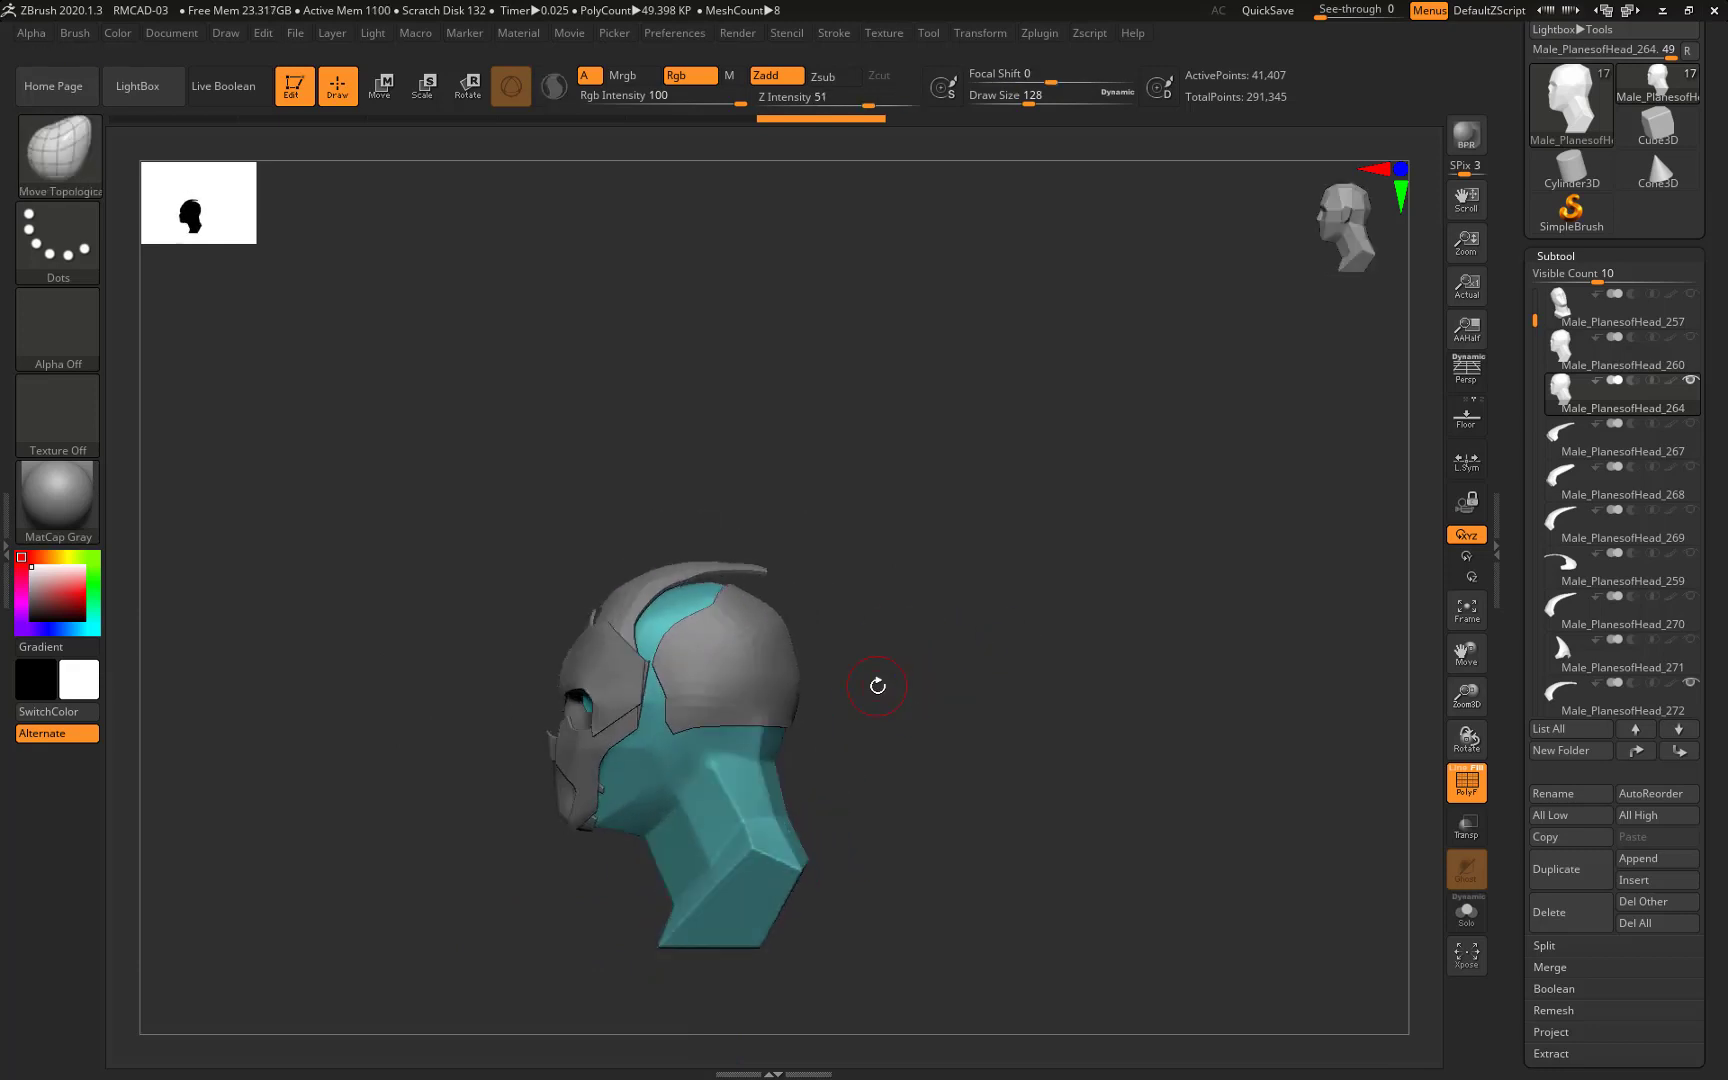
mouse_move(897, 689)
left_mouse_down()
mouse_move(1099, 687)
mouse_move(982, 659)
left_mouse_up()
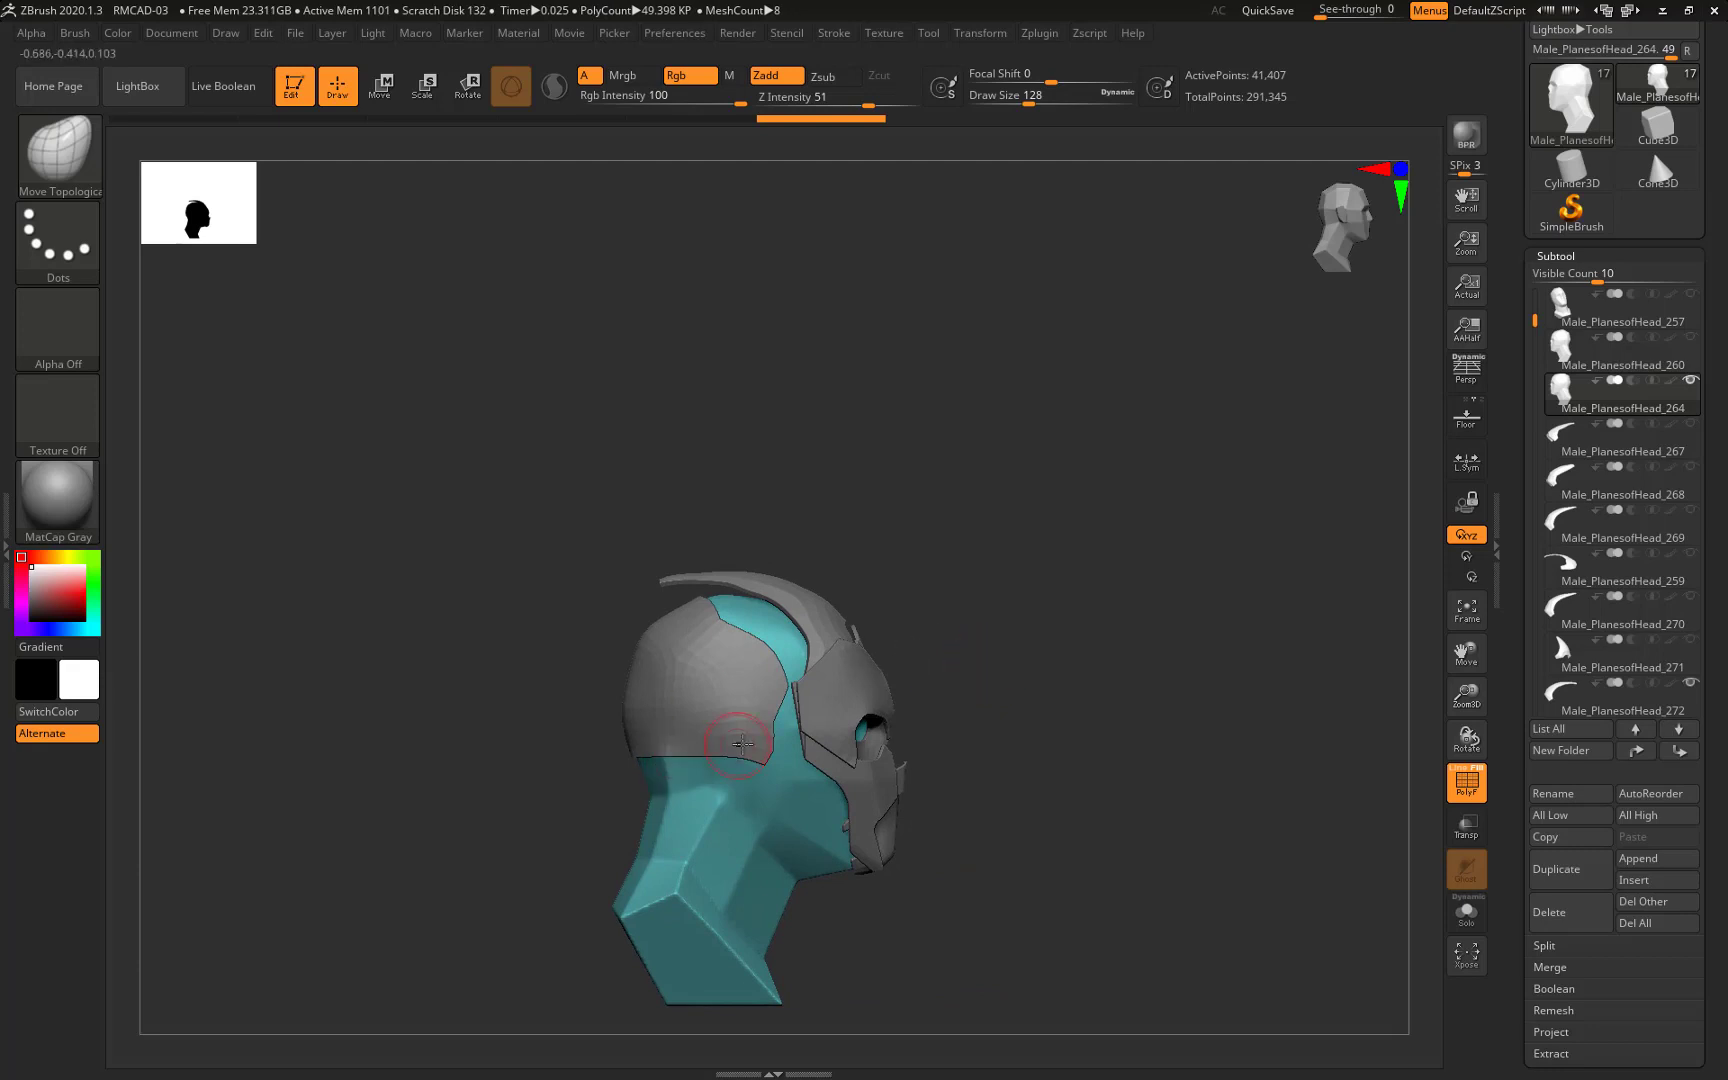
left_click_drag(870, 740, 910, 733)
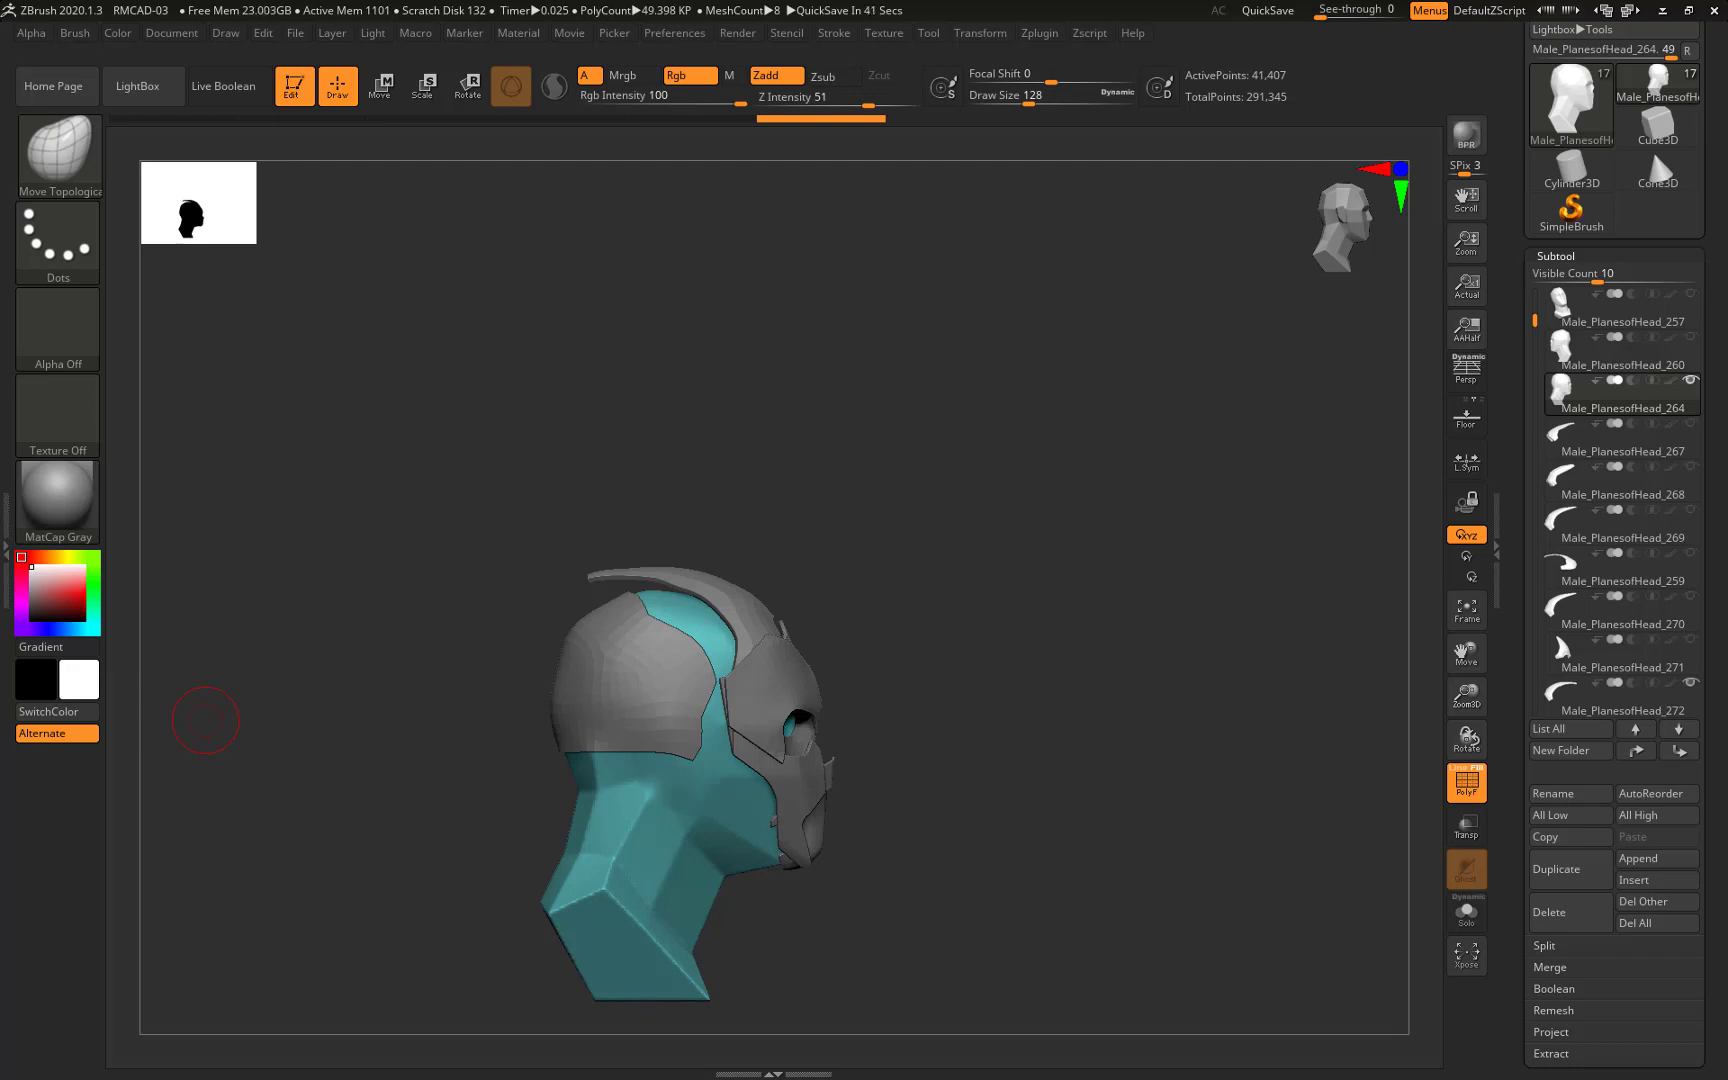
left_click_drag(864, 706, 941, 687, "alt")
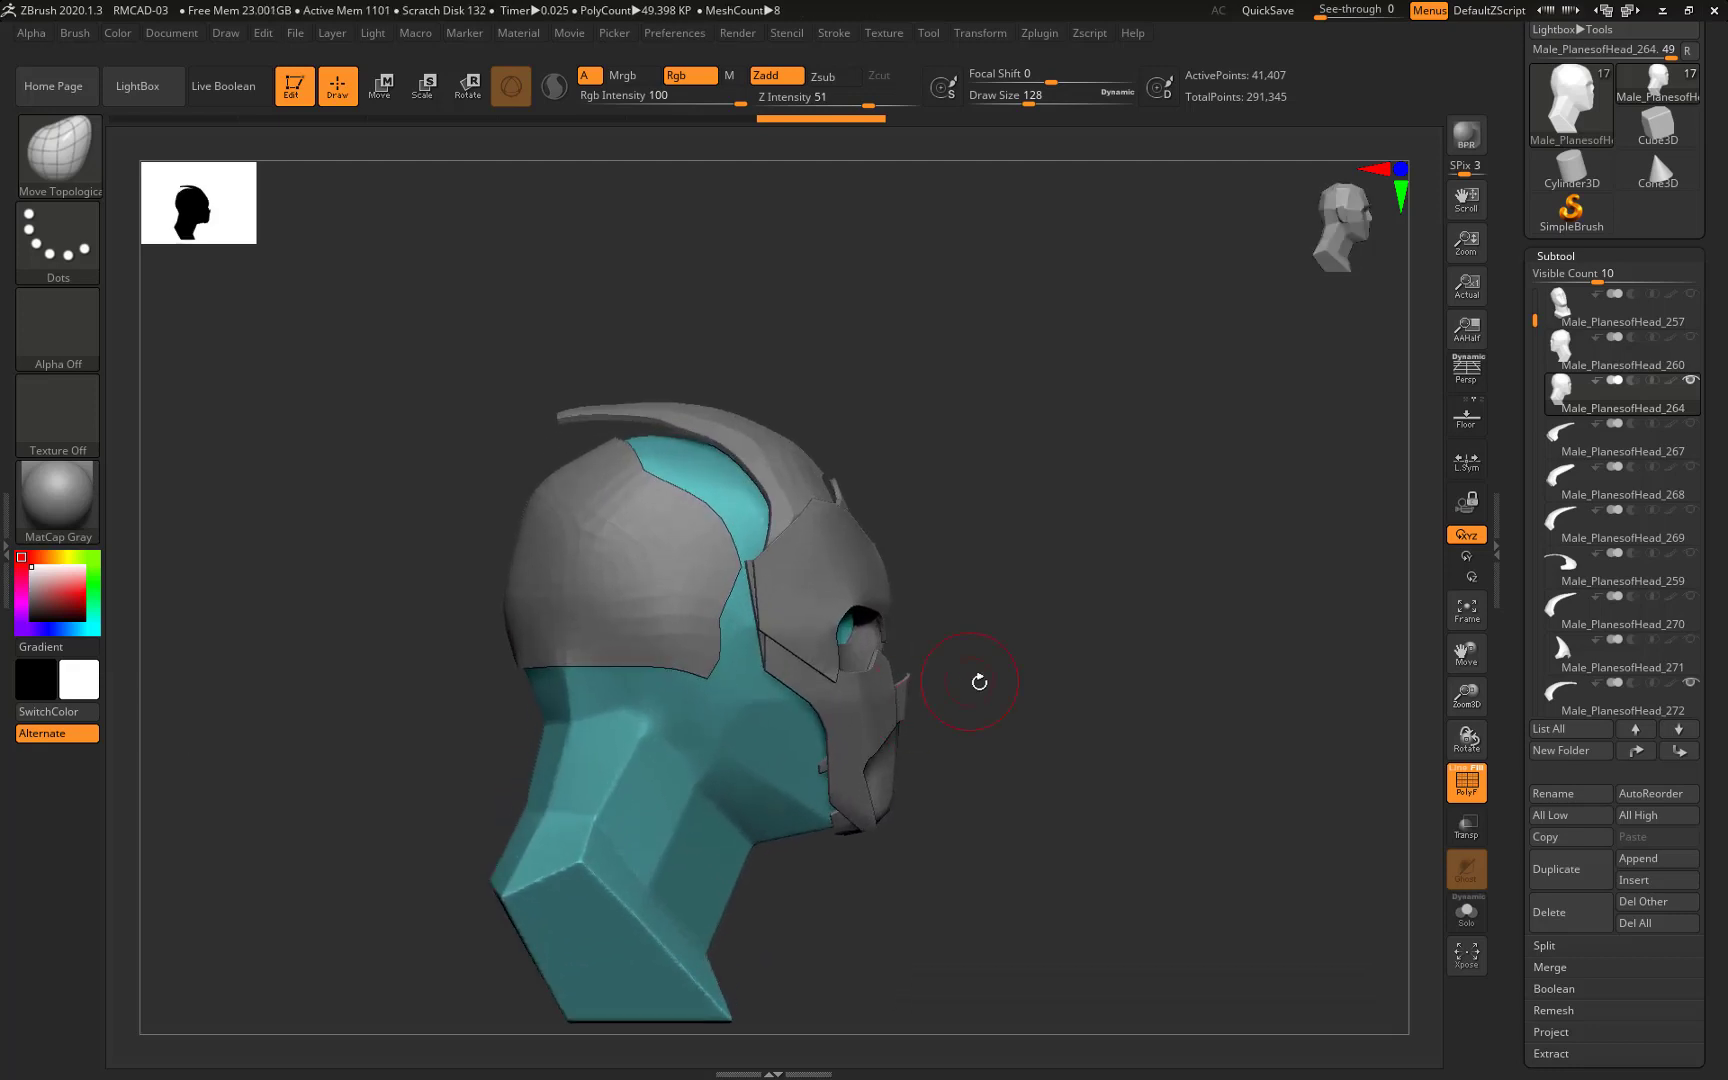
left_click(1472, 843)
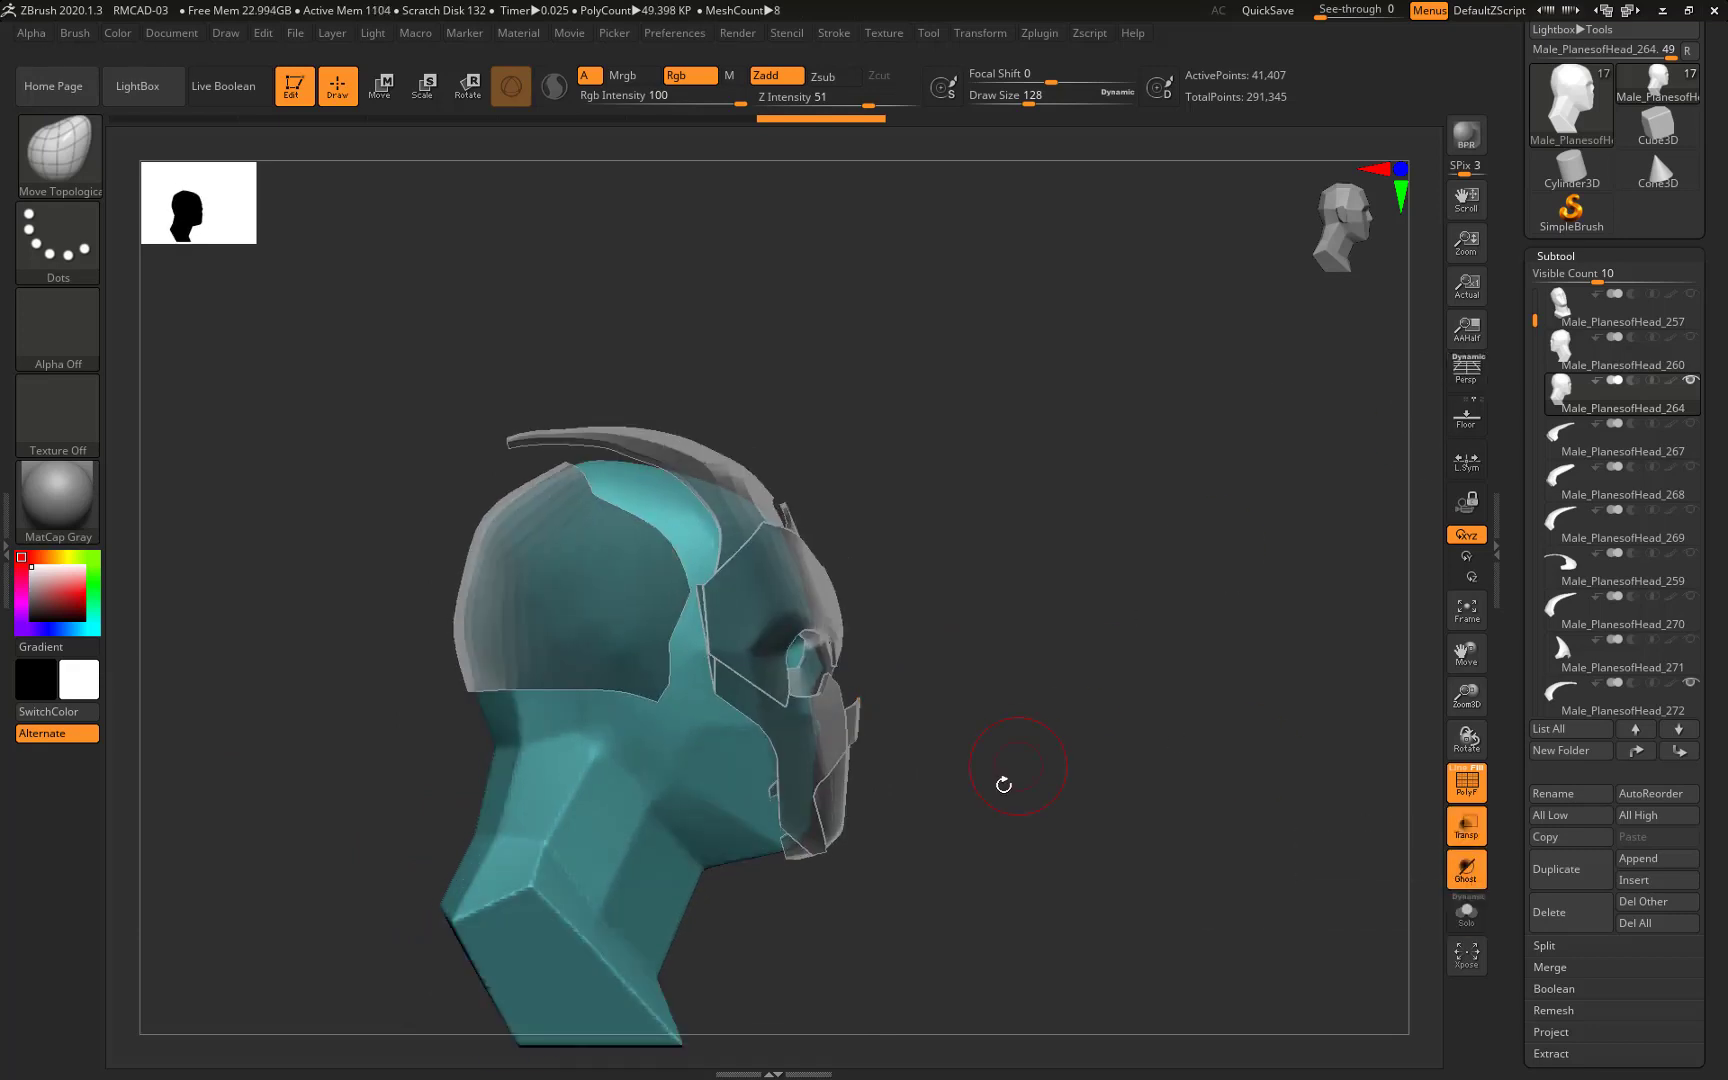
left_click_drag(1003, 784, 977, 740, "alt")
key("ctrl+shift")
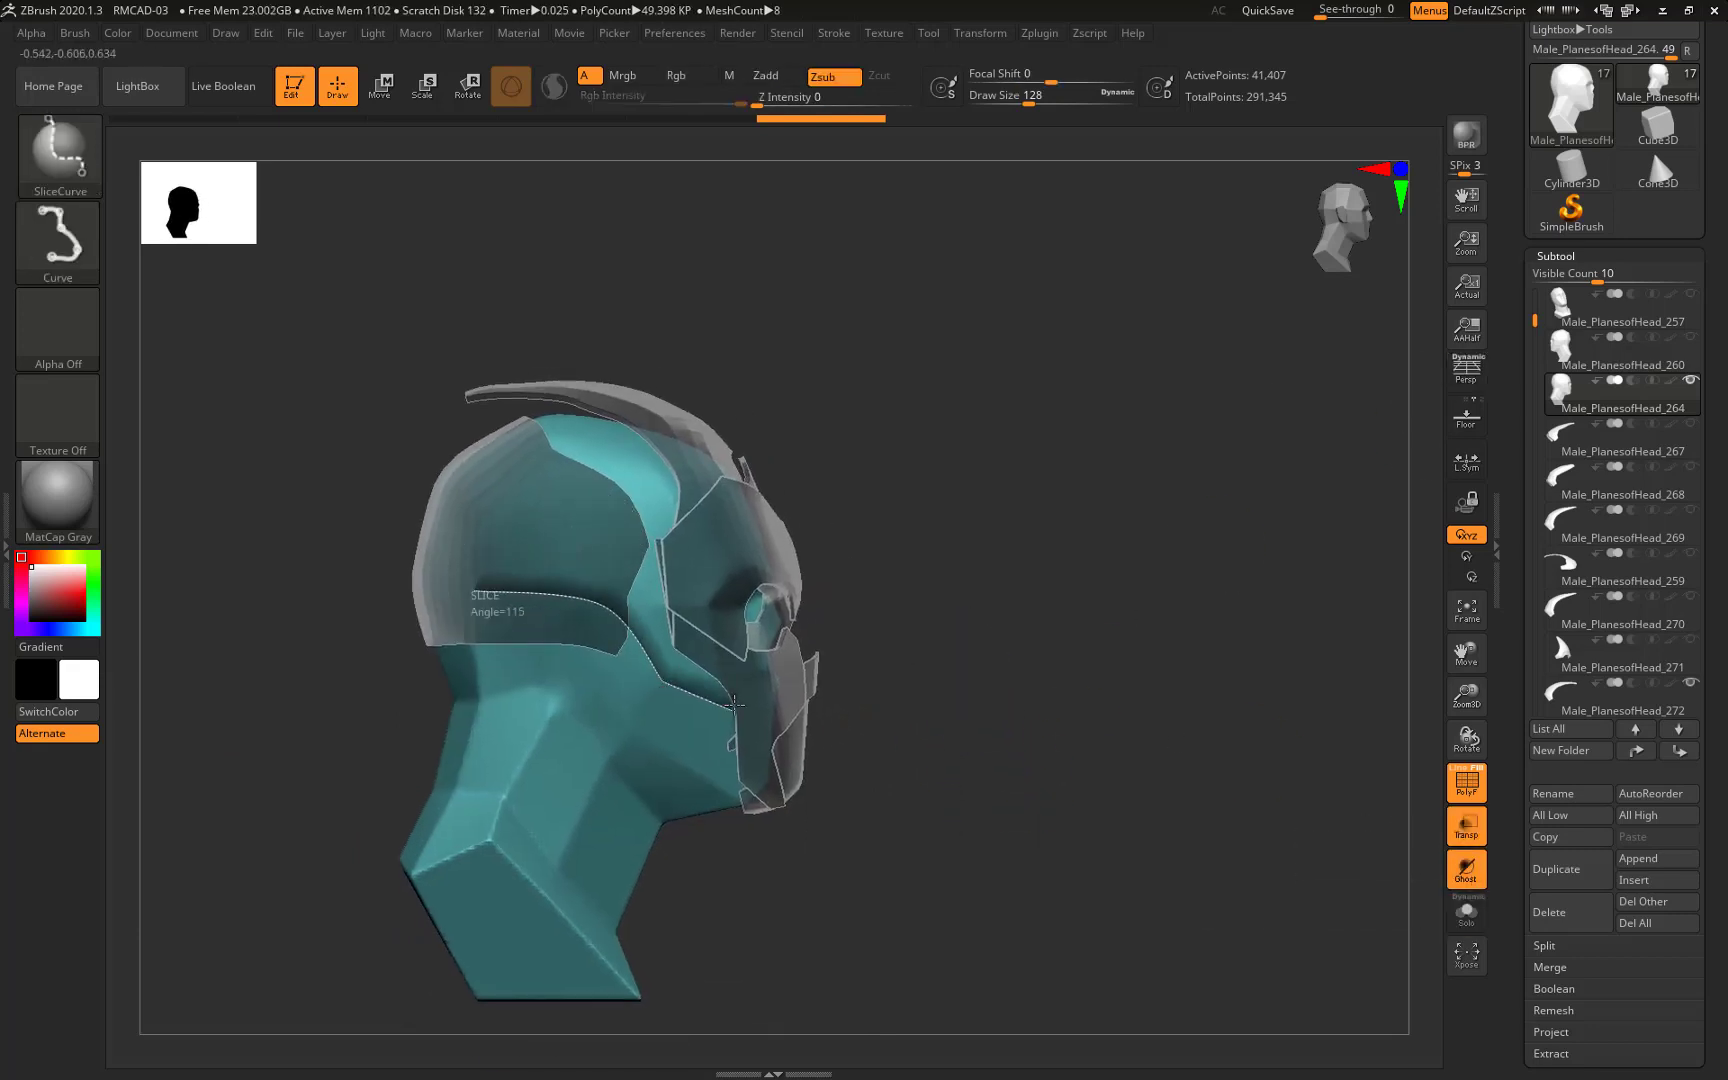
Slice the base head into polygroups for the upper head, lower face, jaw and cheek
left_click_drag(734, 703, 740, 702, "ctrl+shift")
left_click_drag(926, 694, 878, 688)
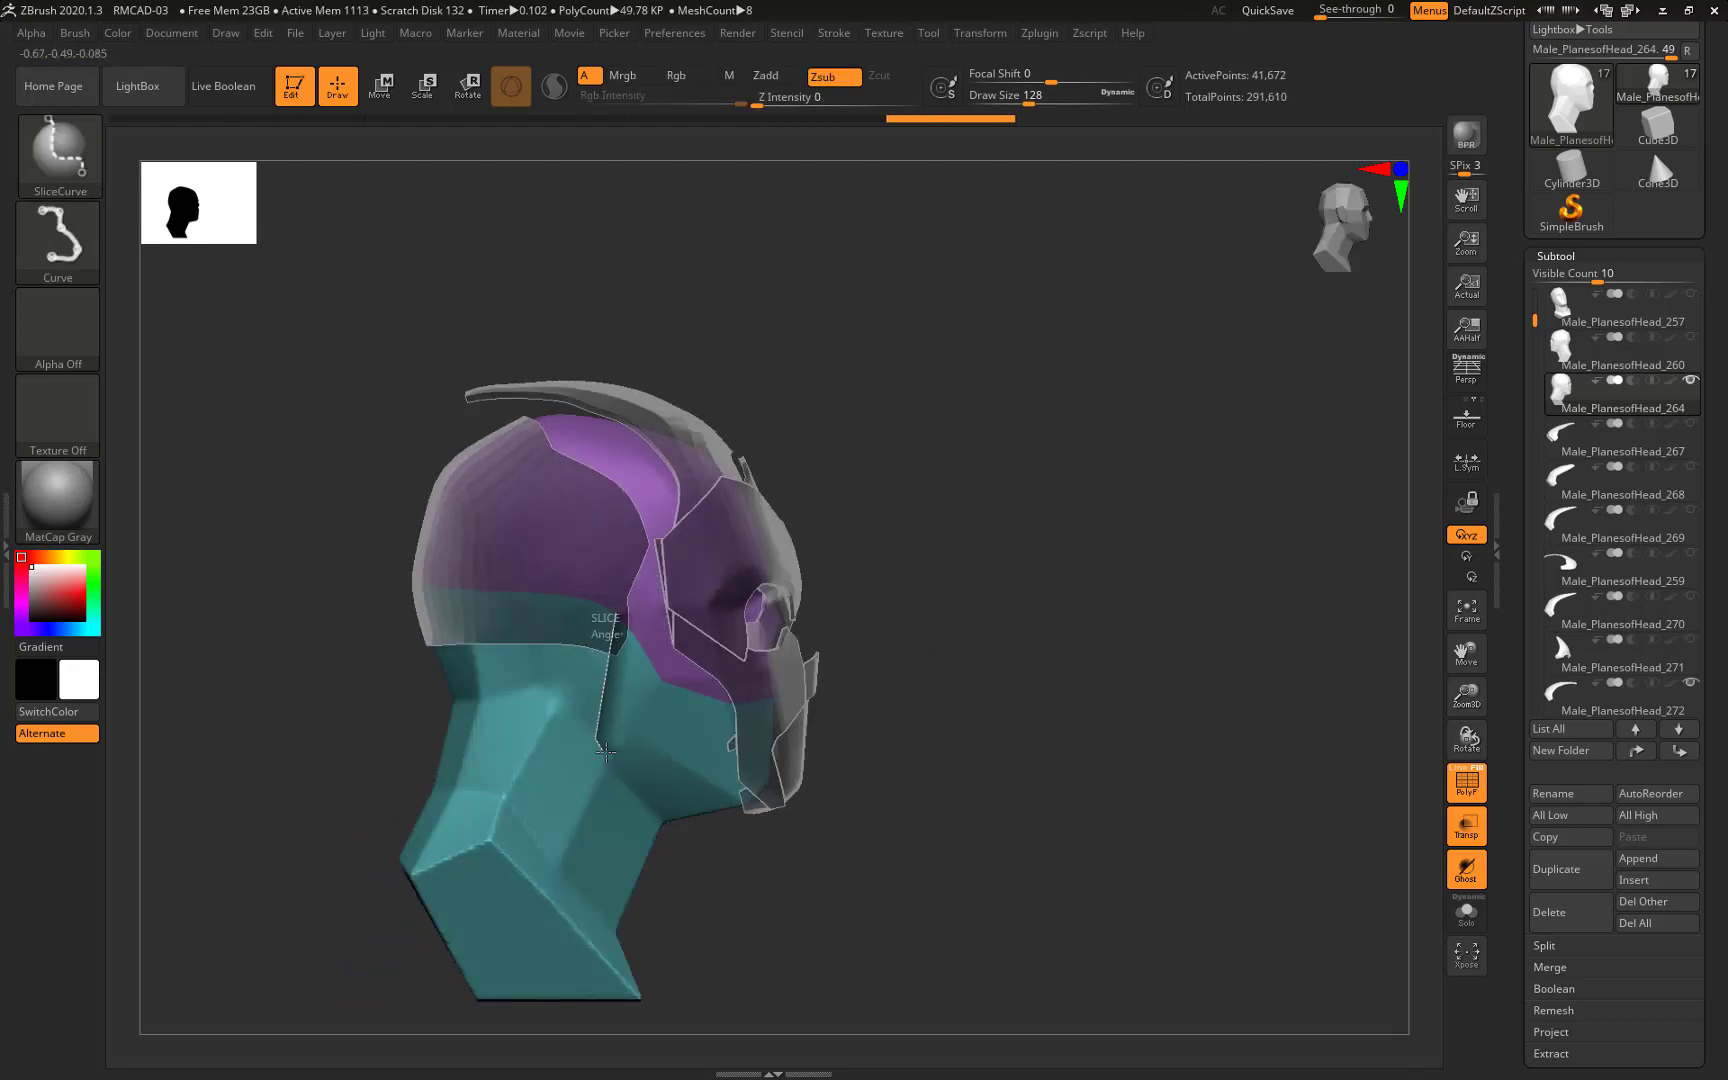
left_click_drag(607, 607, 606, 655, "ctrl+shift")
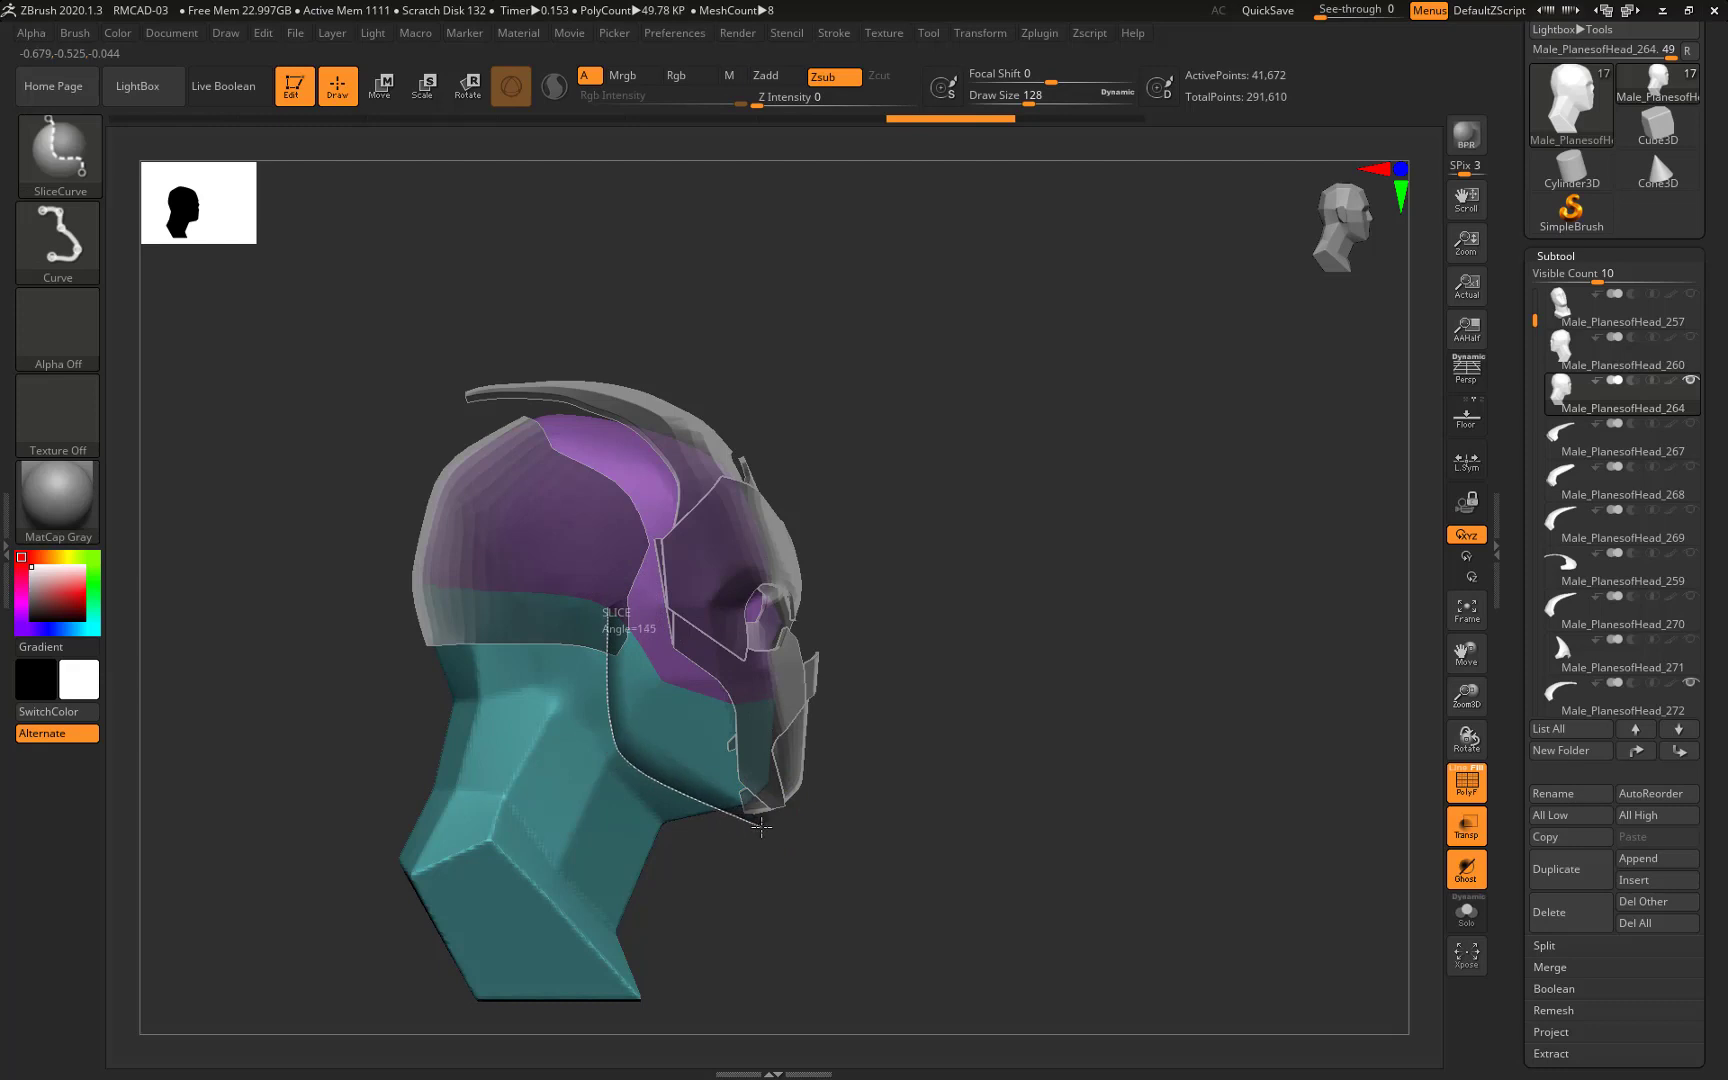
left_click_drag(761, 826, 734, 770, "ctrl+shift")
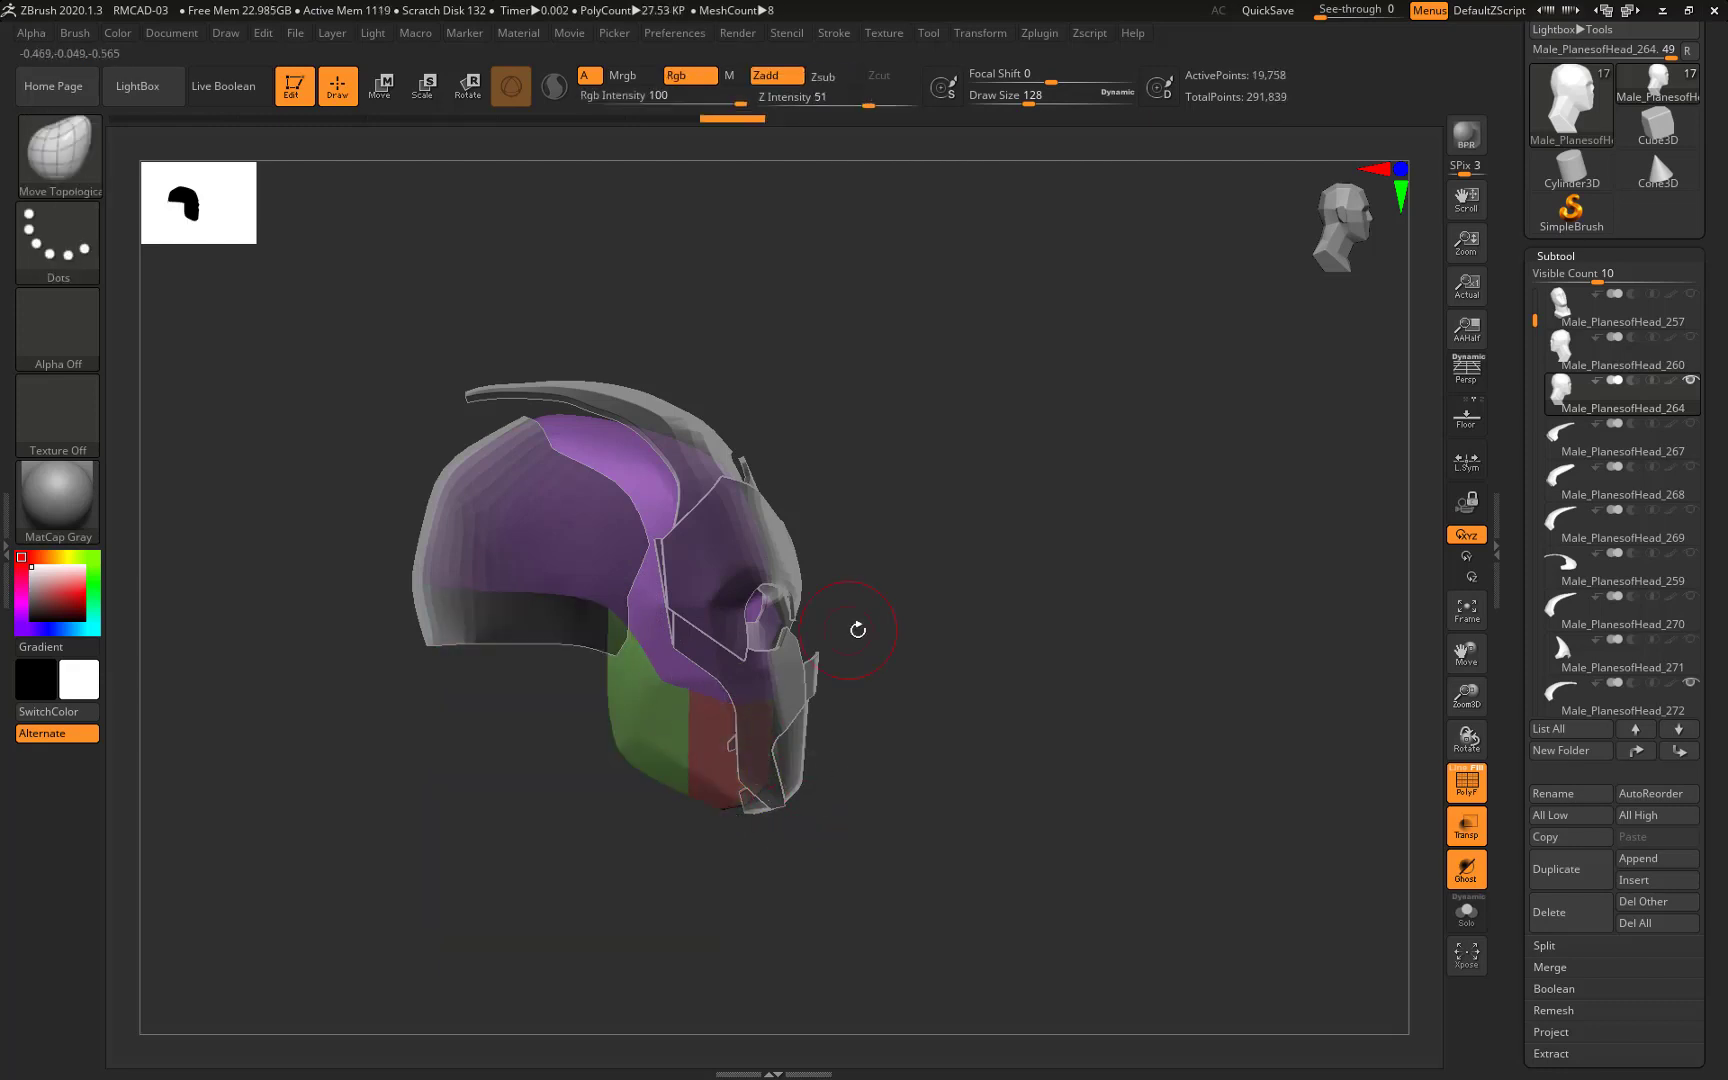
left_click_drag(857, 648, 697, 693)
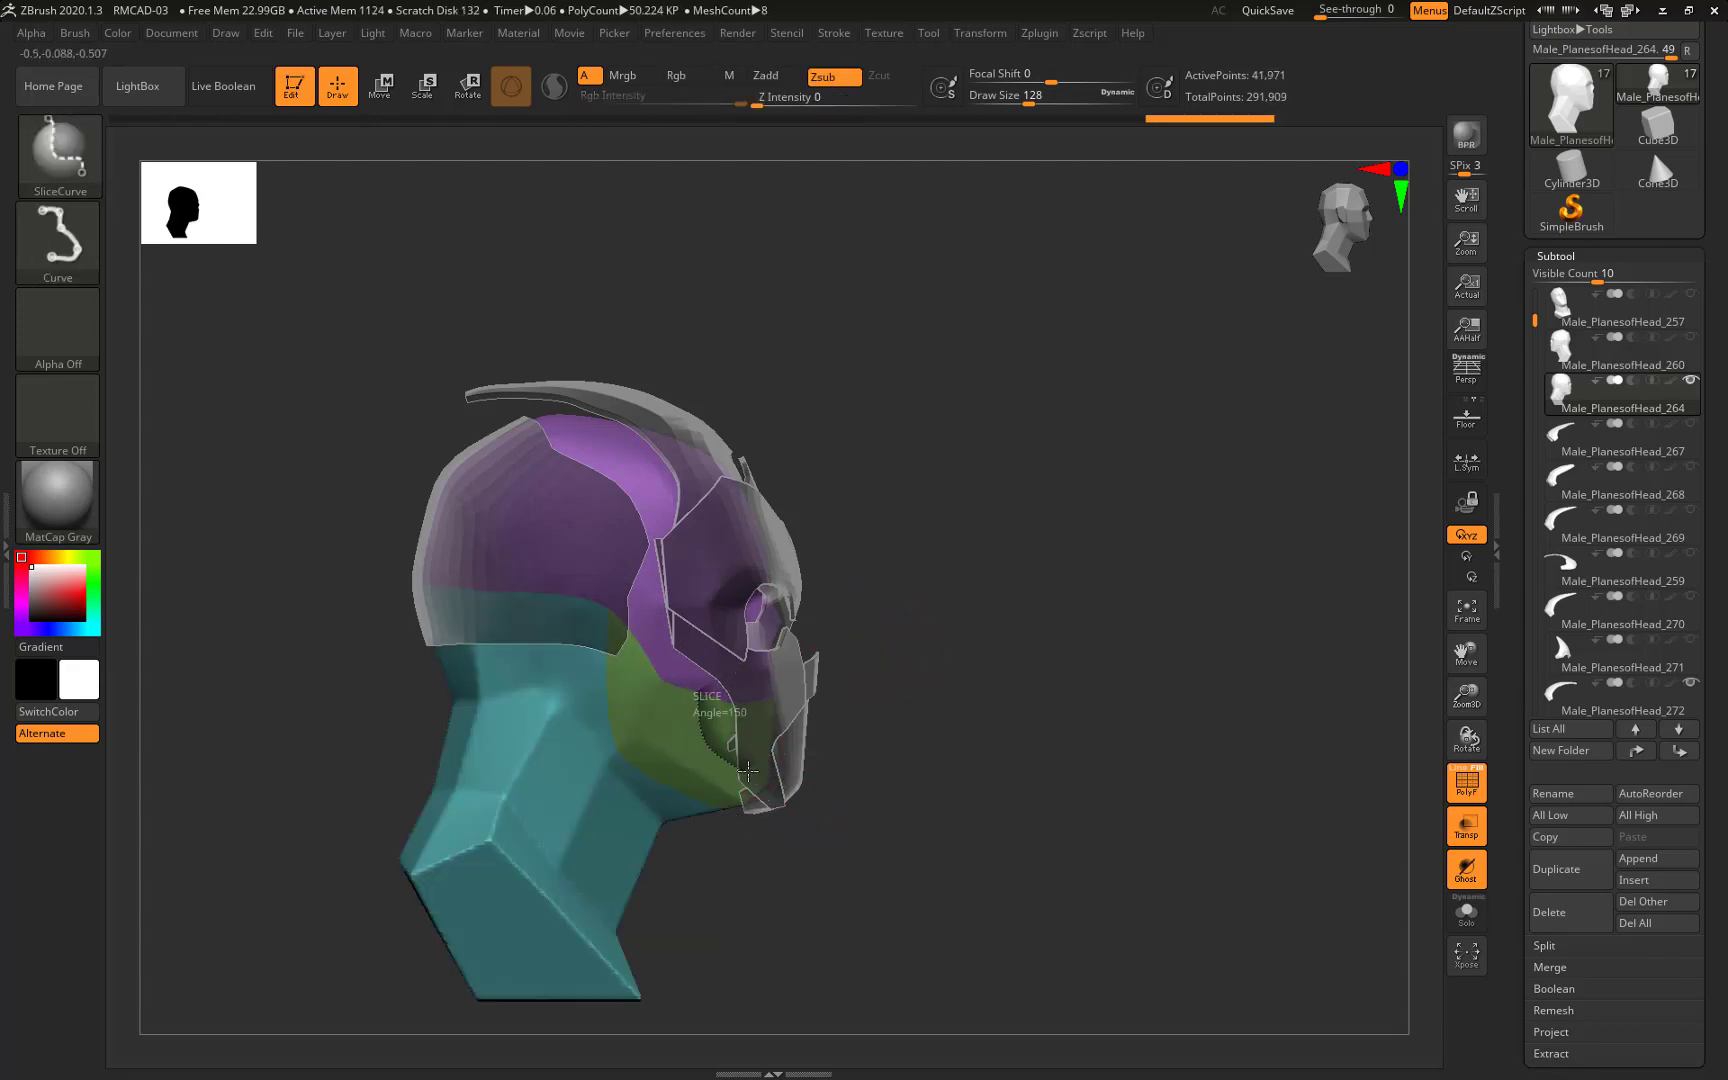
left_click_drag(748, 771, 748, 771, "ctrl+shift")
mouse_move(900, 650)
left_mouse_down()
mouse_move(983, 632)
mouse_move(933, 698)
mouse_move(1030, 710)
left_mouse_up()
Delete subtools 257 and 260, duplicate the head, and Groups Split it
key("Up")
key("Up")
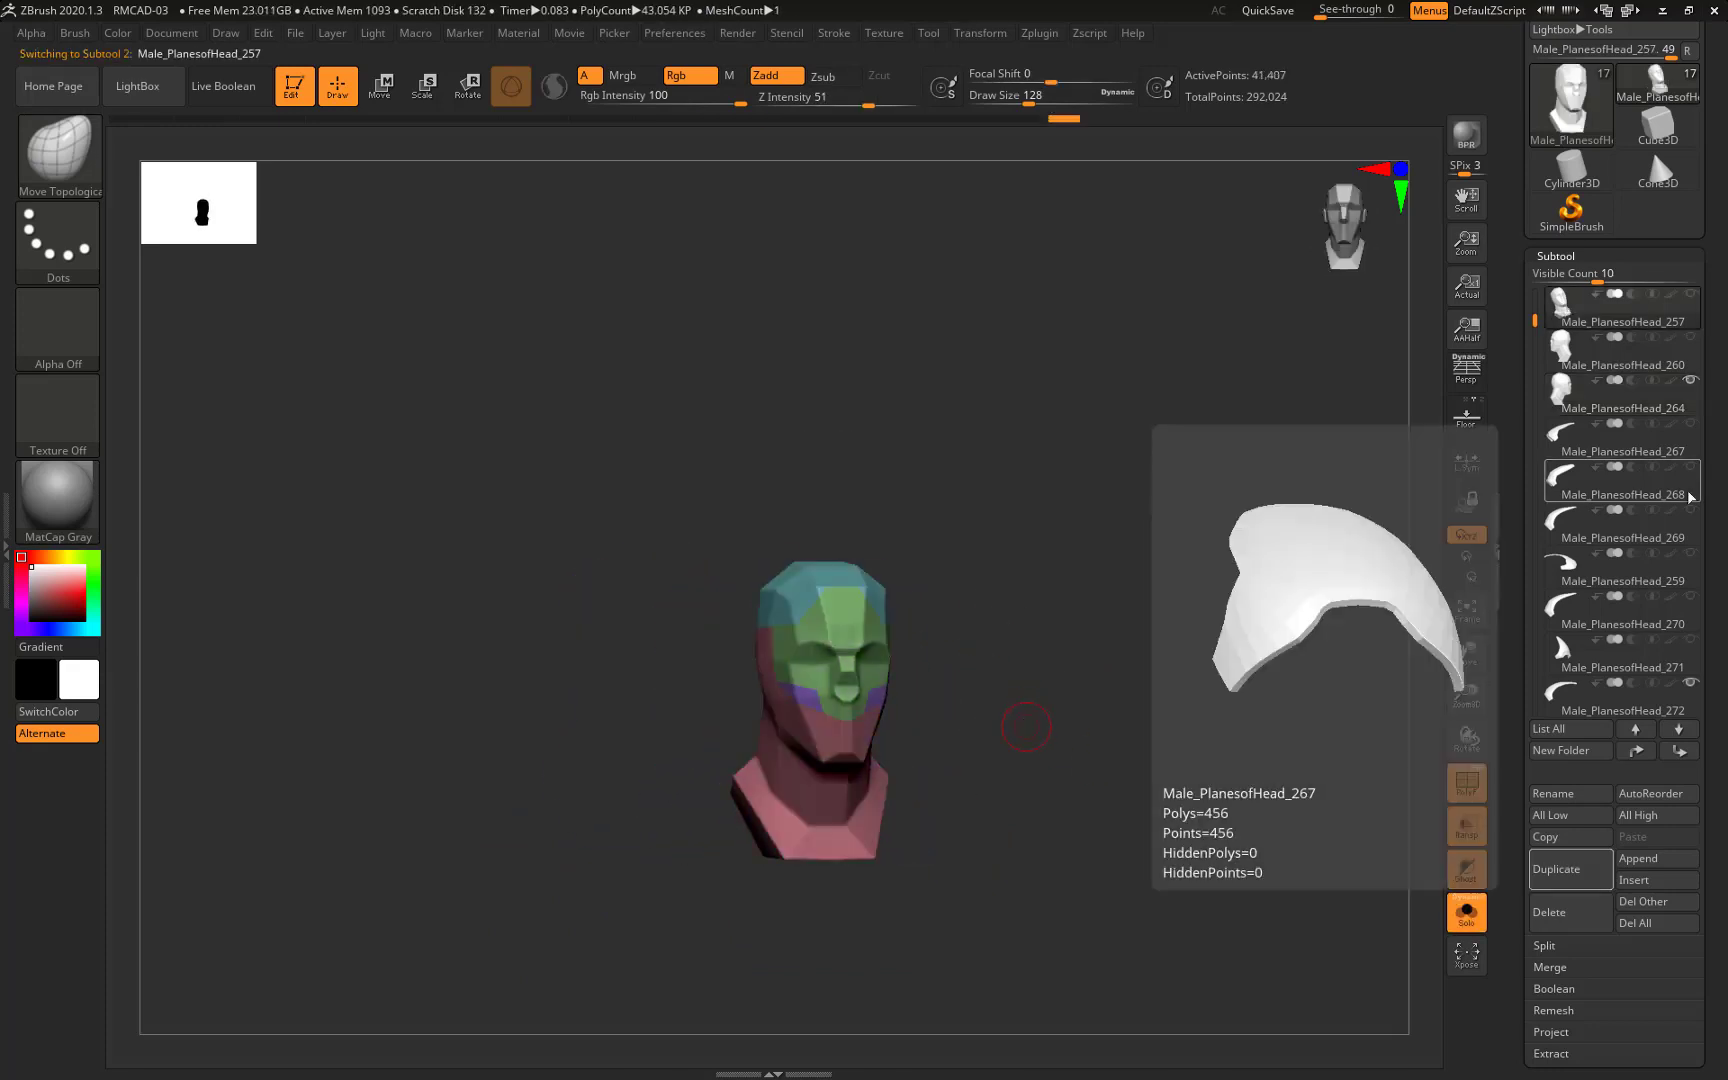
left_click(1549, 912)
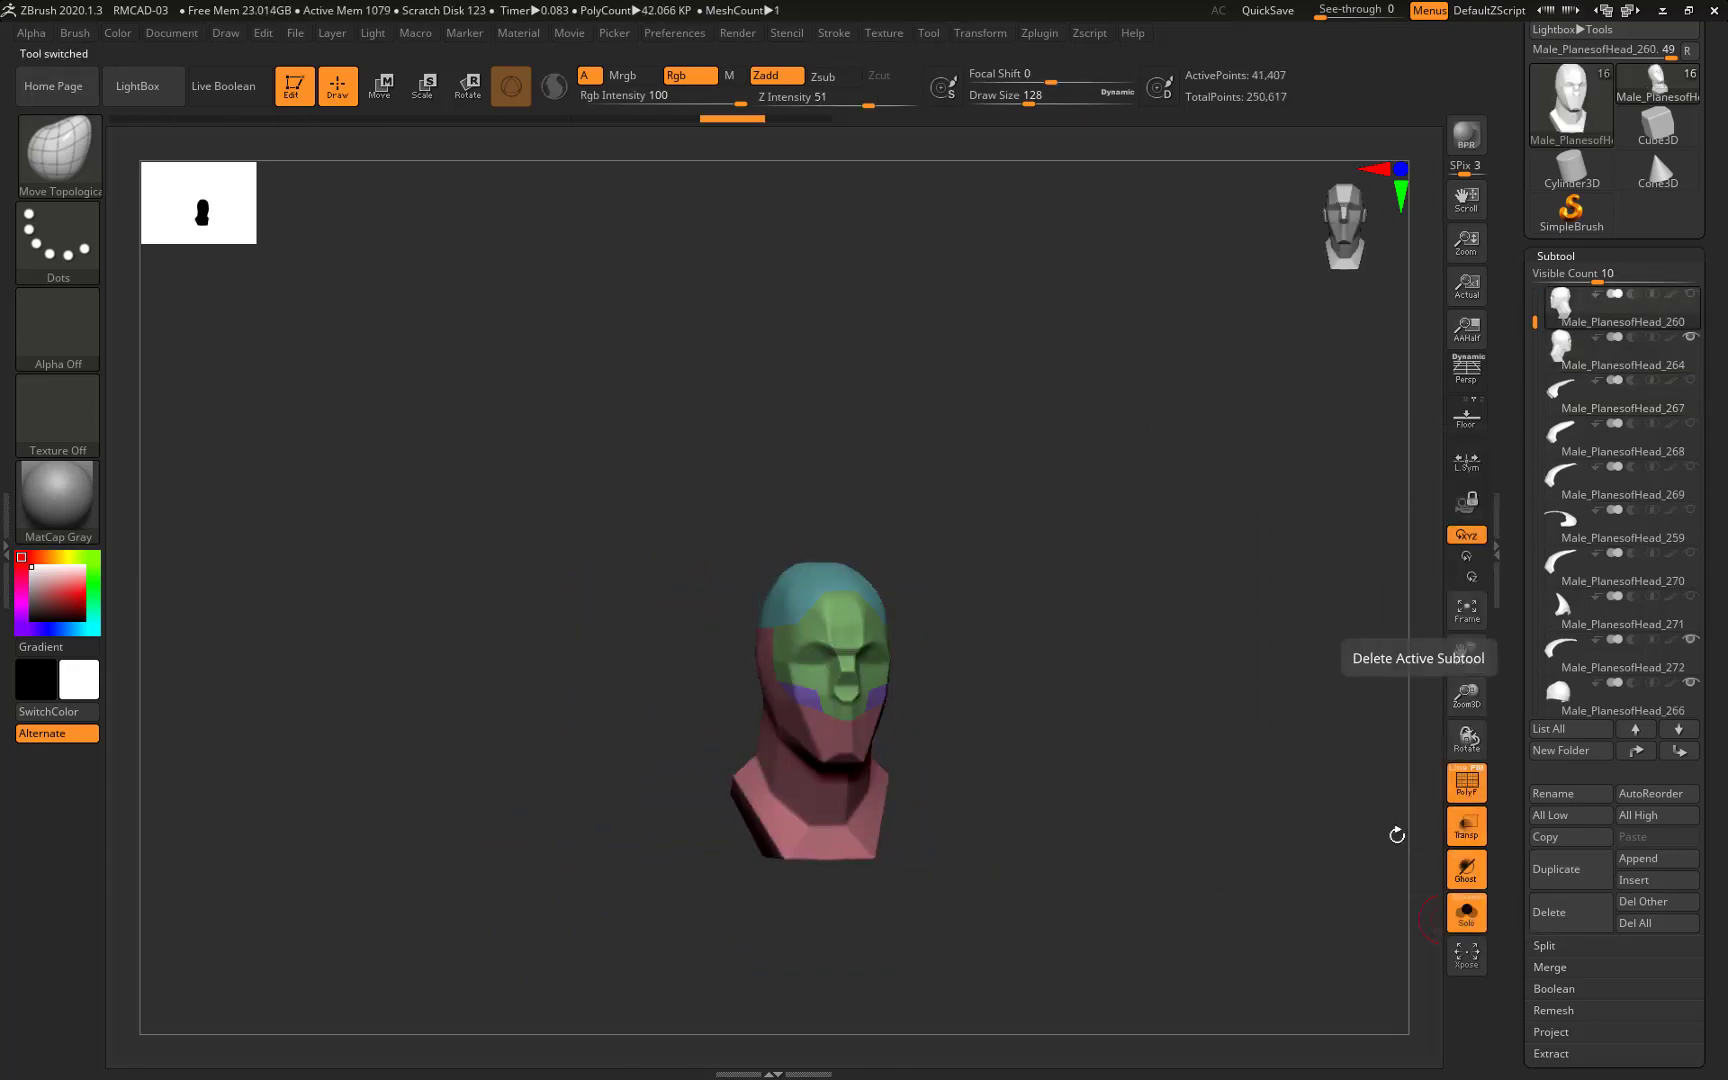
left_click(1549, 912)
left_click(1556, 869)
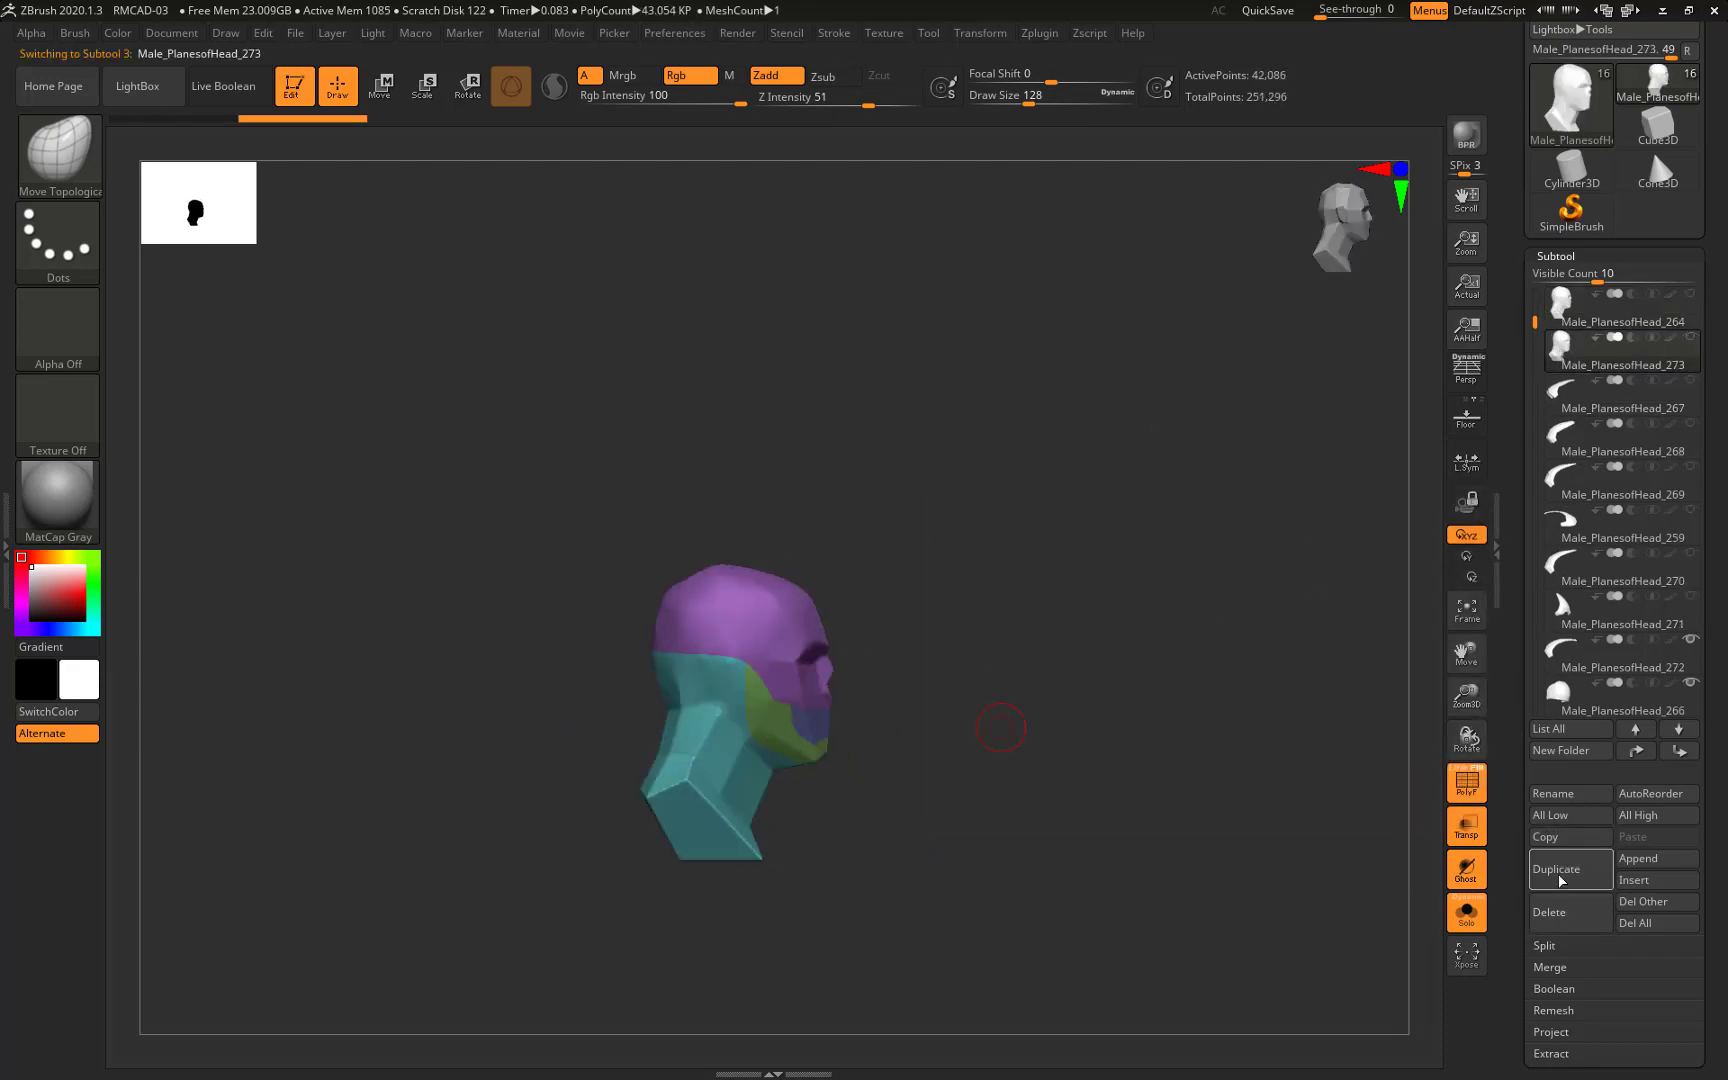
left_click(1545, 945)
left_click(1642, 697)
left_click(1405, 734)
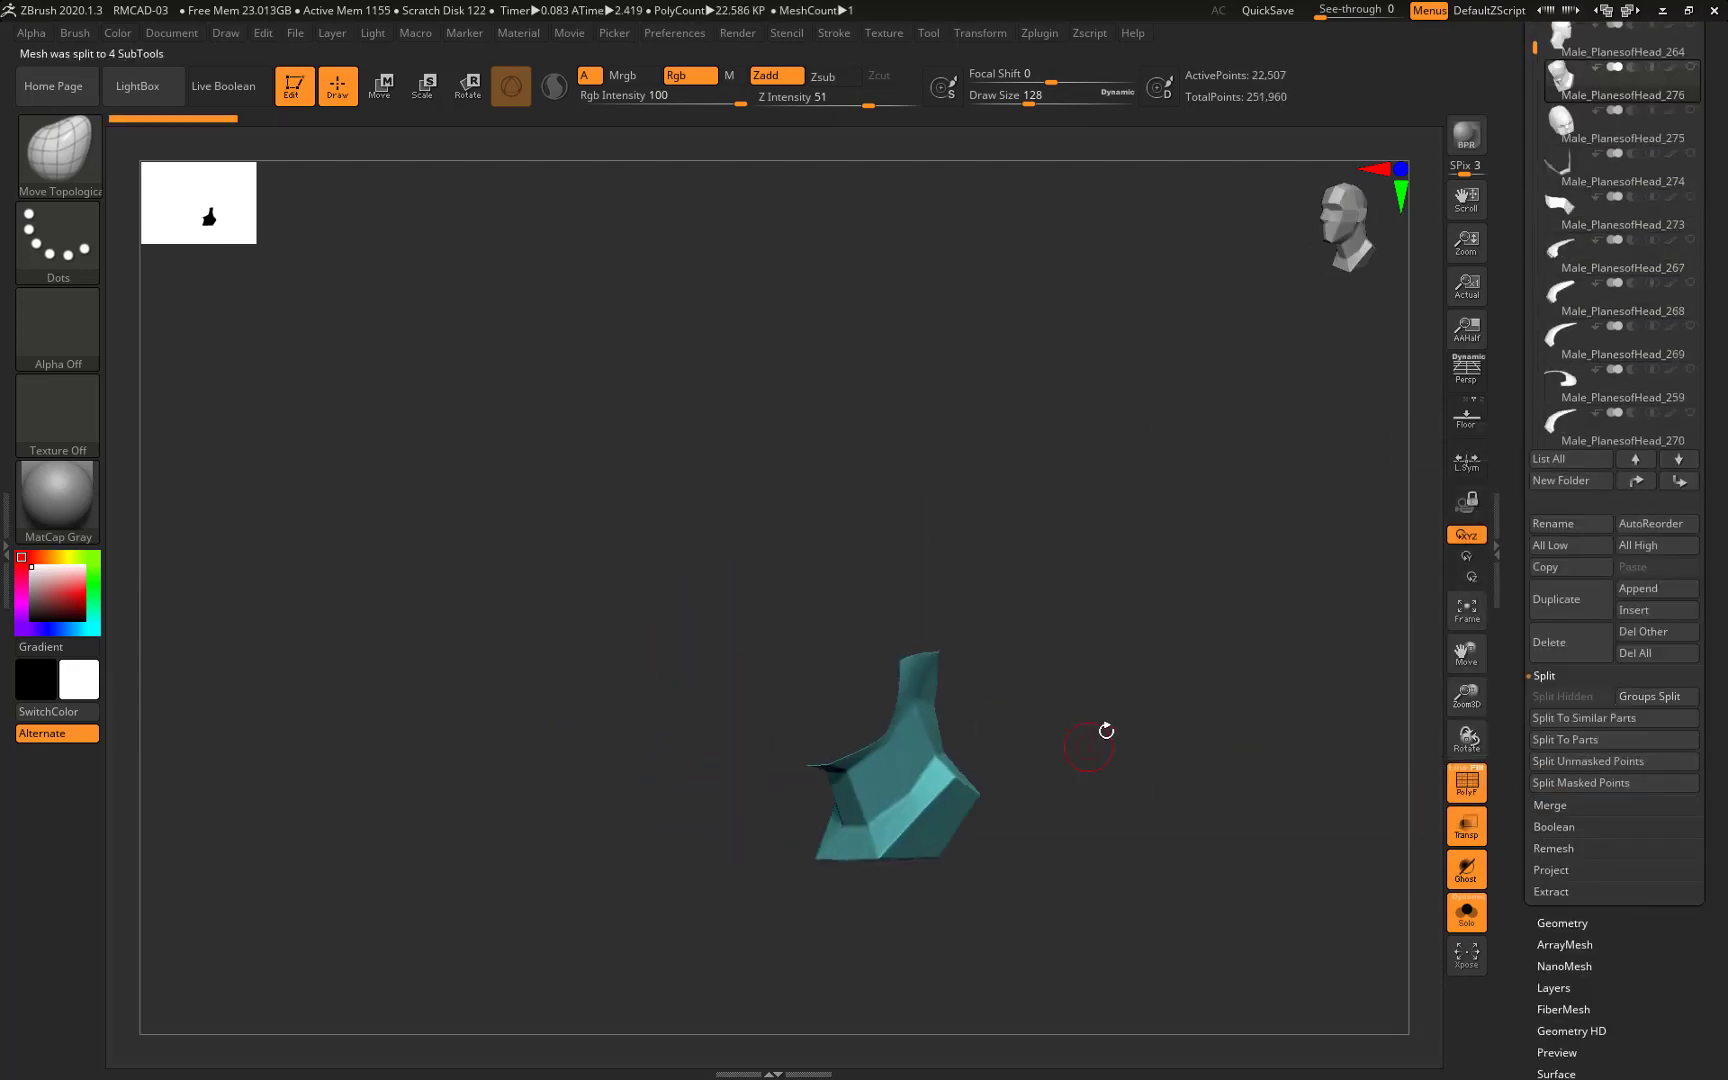
Select the green jaw piece Male_PlanesofHead_274 and show it alone with Solo
left_click(1560, 597)
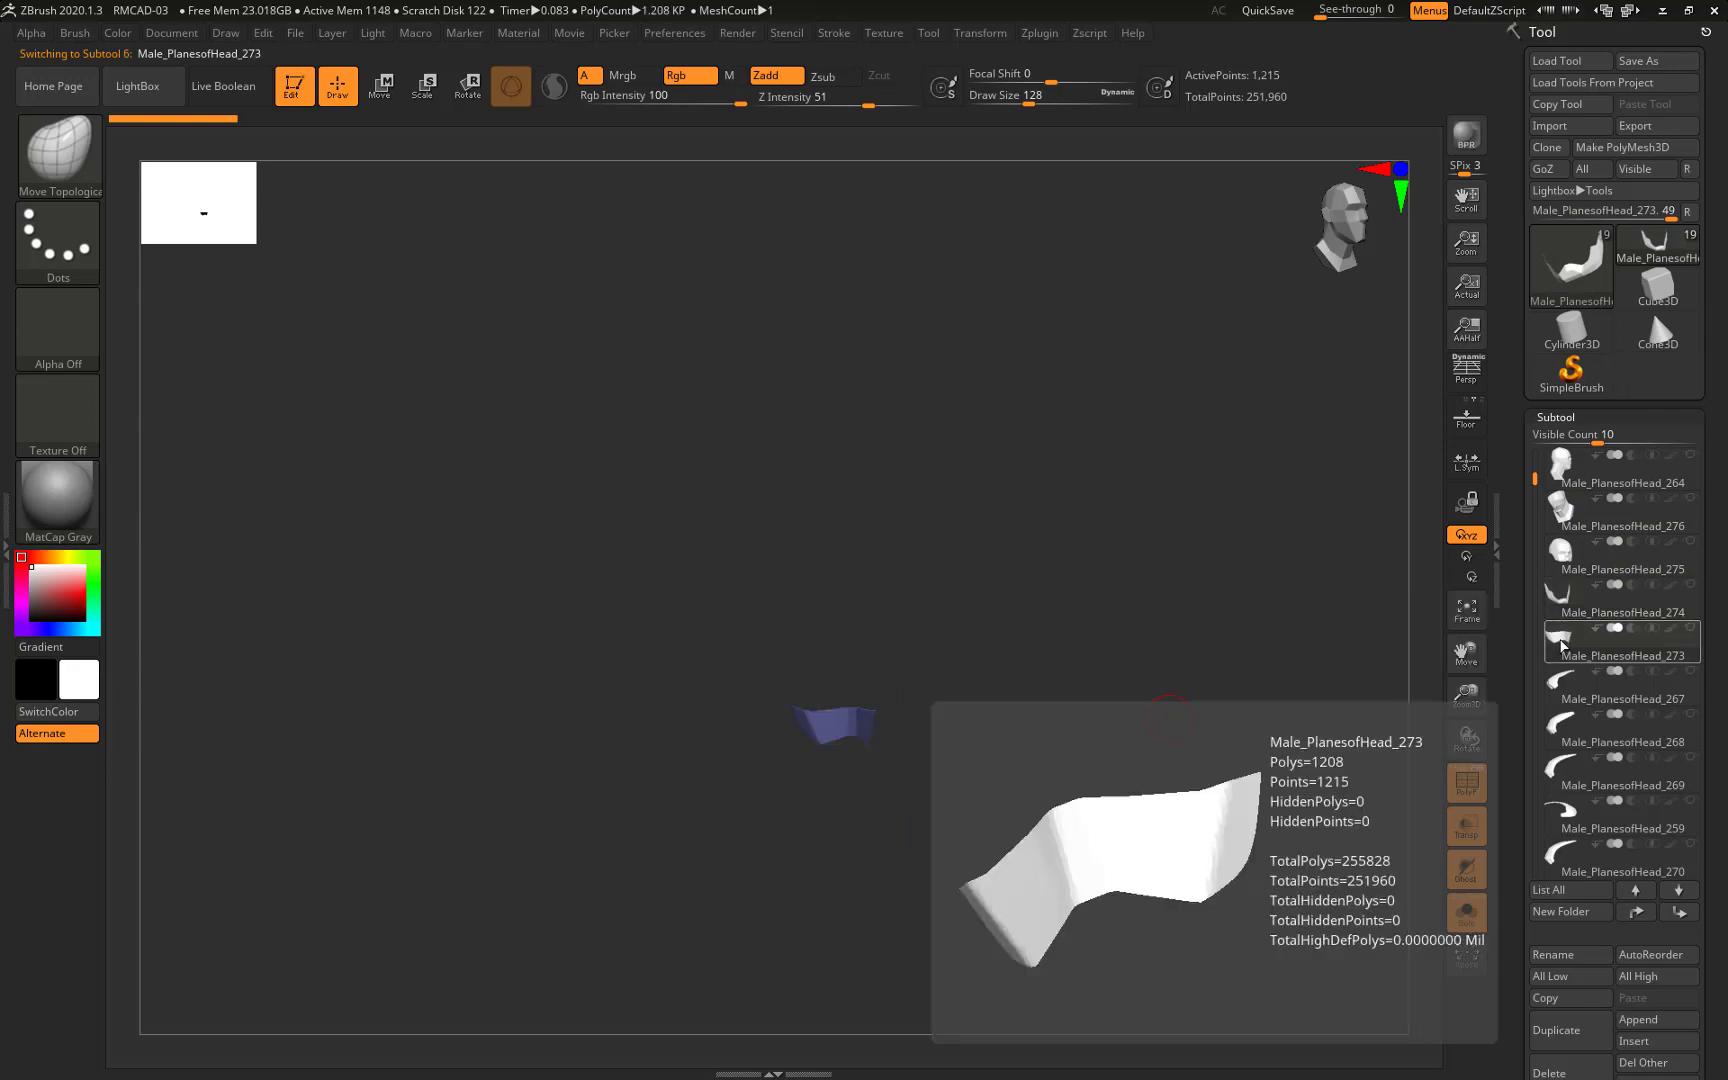
left_click(1466, 912)
left_click_drag(1097, 757, 961, 772)
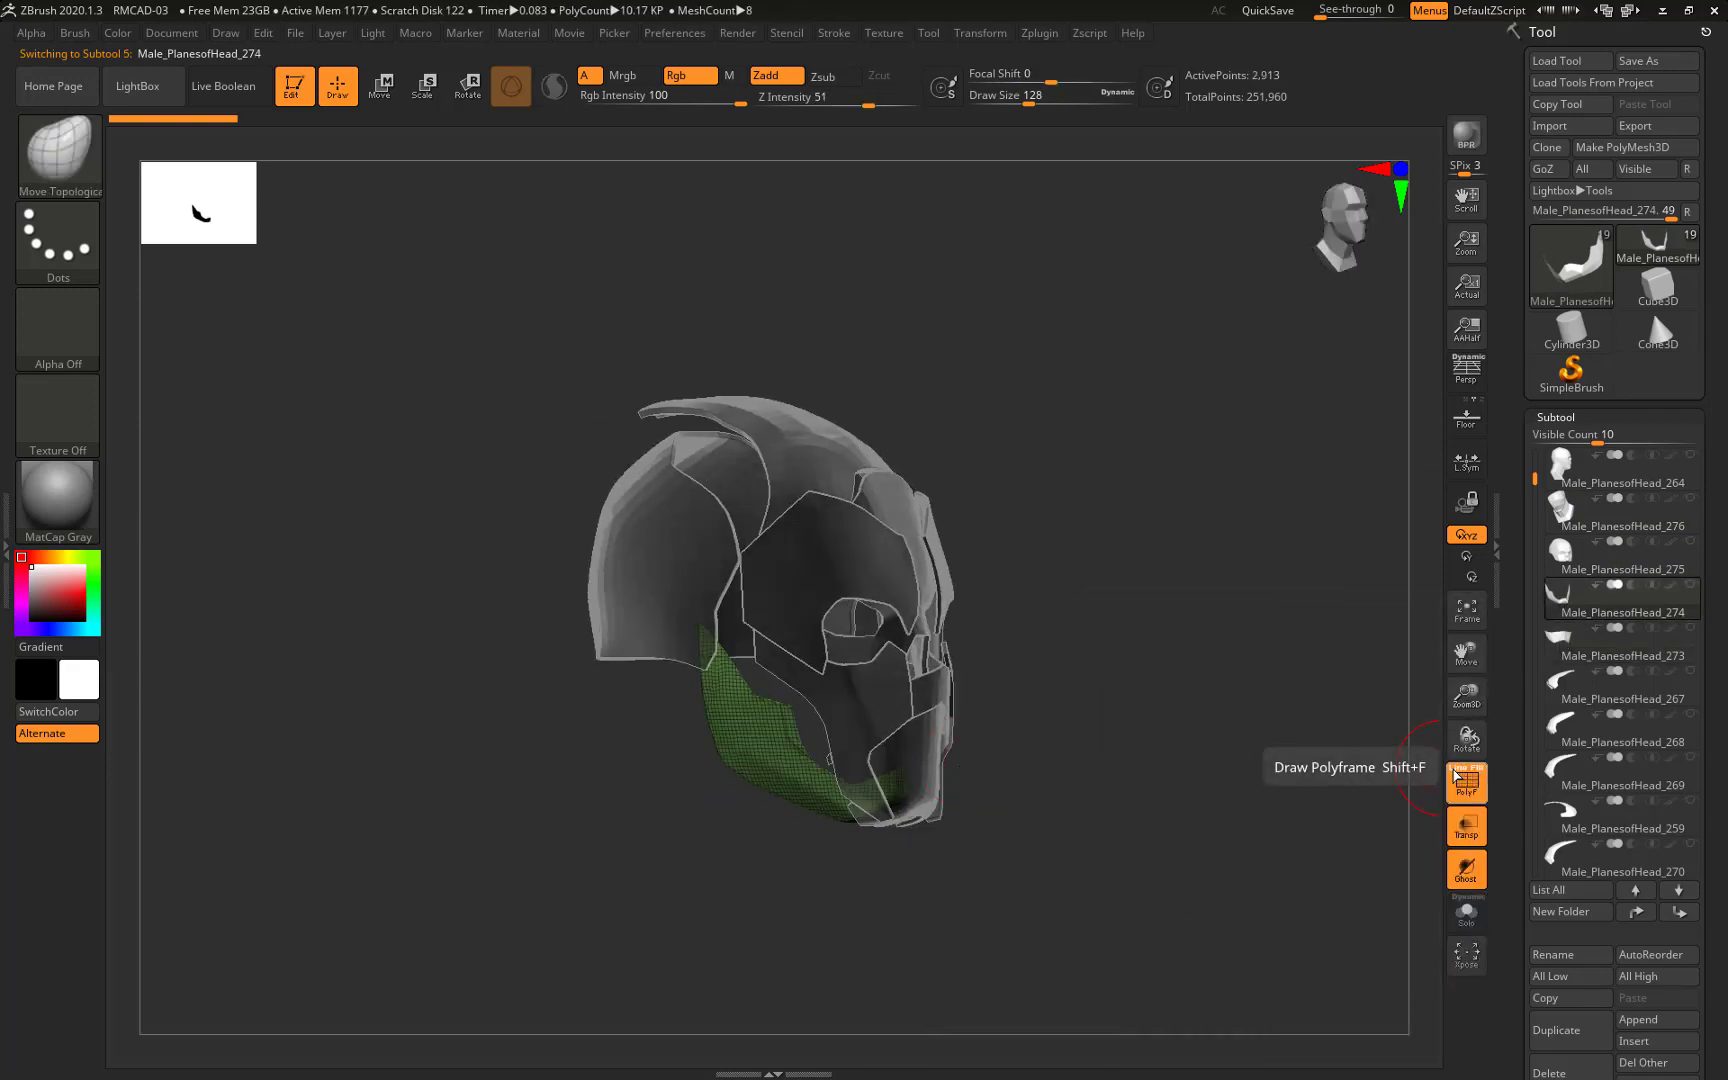
left_click(1466, 912)
left_click_drag(1260, 800, 1080, 740)
Slice off the cheek piece's top, delete it, and Mirror And Weld the piece
left_click_drag(555, 602, 768, 578, "ctrl+shift")
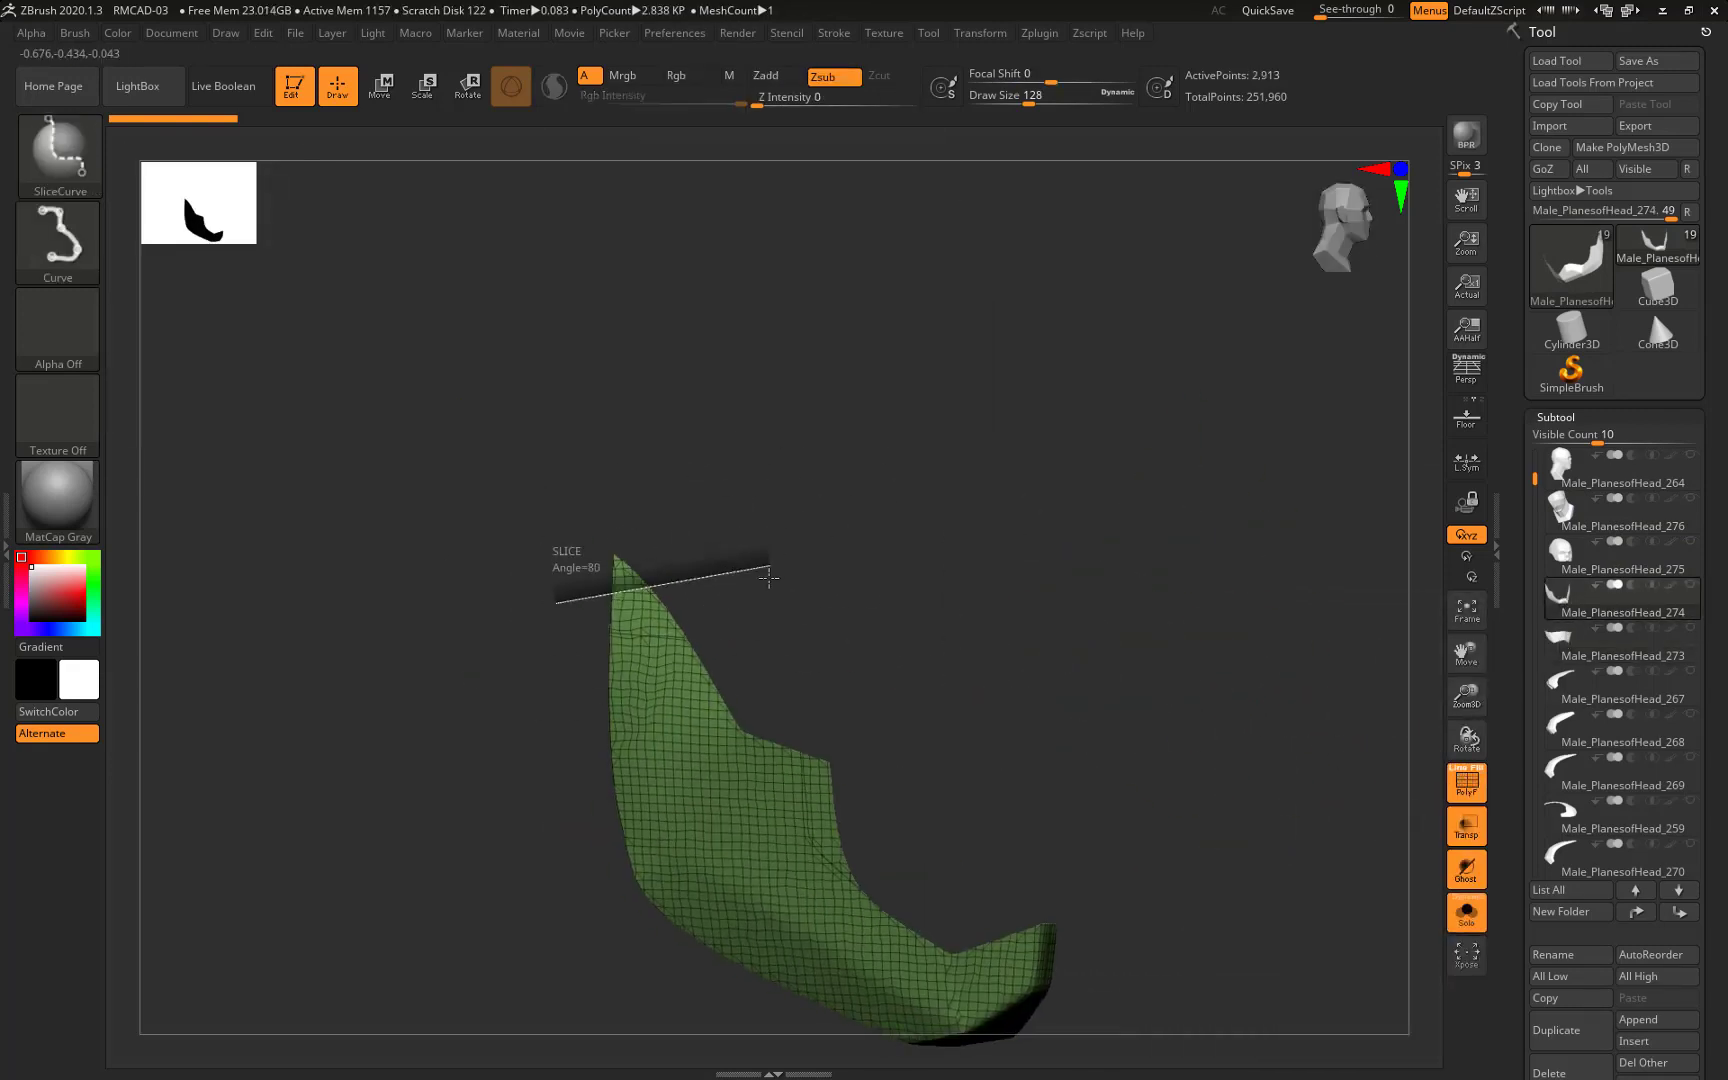
scroll(1648, 306, "down", 5)
left_click(1562, 300)
left_click(1575, 455)
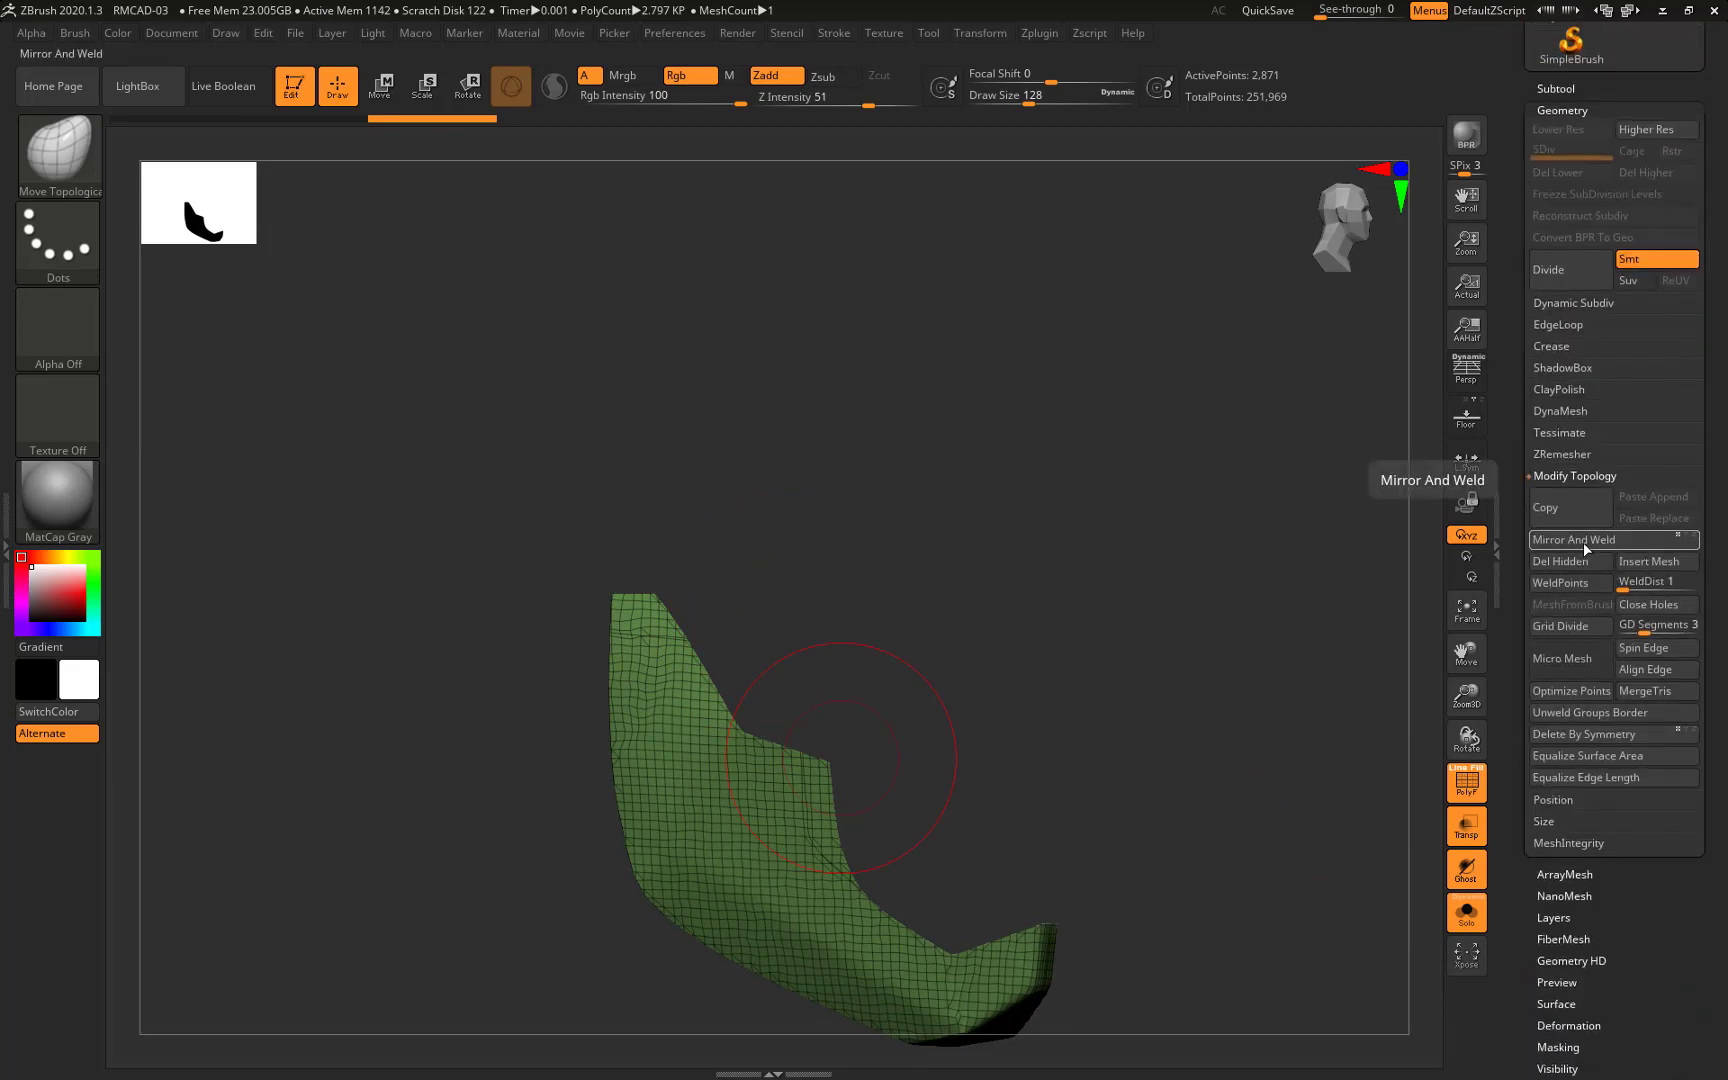
left_click(1560, 530)
mouse_move(1080, 760)
left_mouse_down()
mouse_move(1144, 768)
mouse_move(1300, 658)
mouse_move(1176, 712)
left_mouse_up()
ZRemesh the guard at Half target density into clean quads
left_click(1588, 455)
left_click(1543, 604)
left_click(1570, 485)
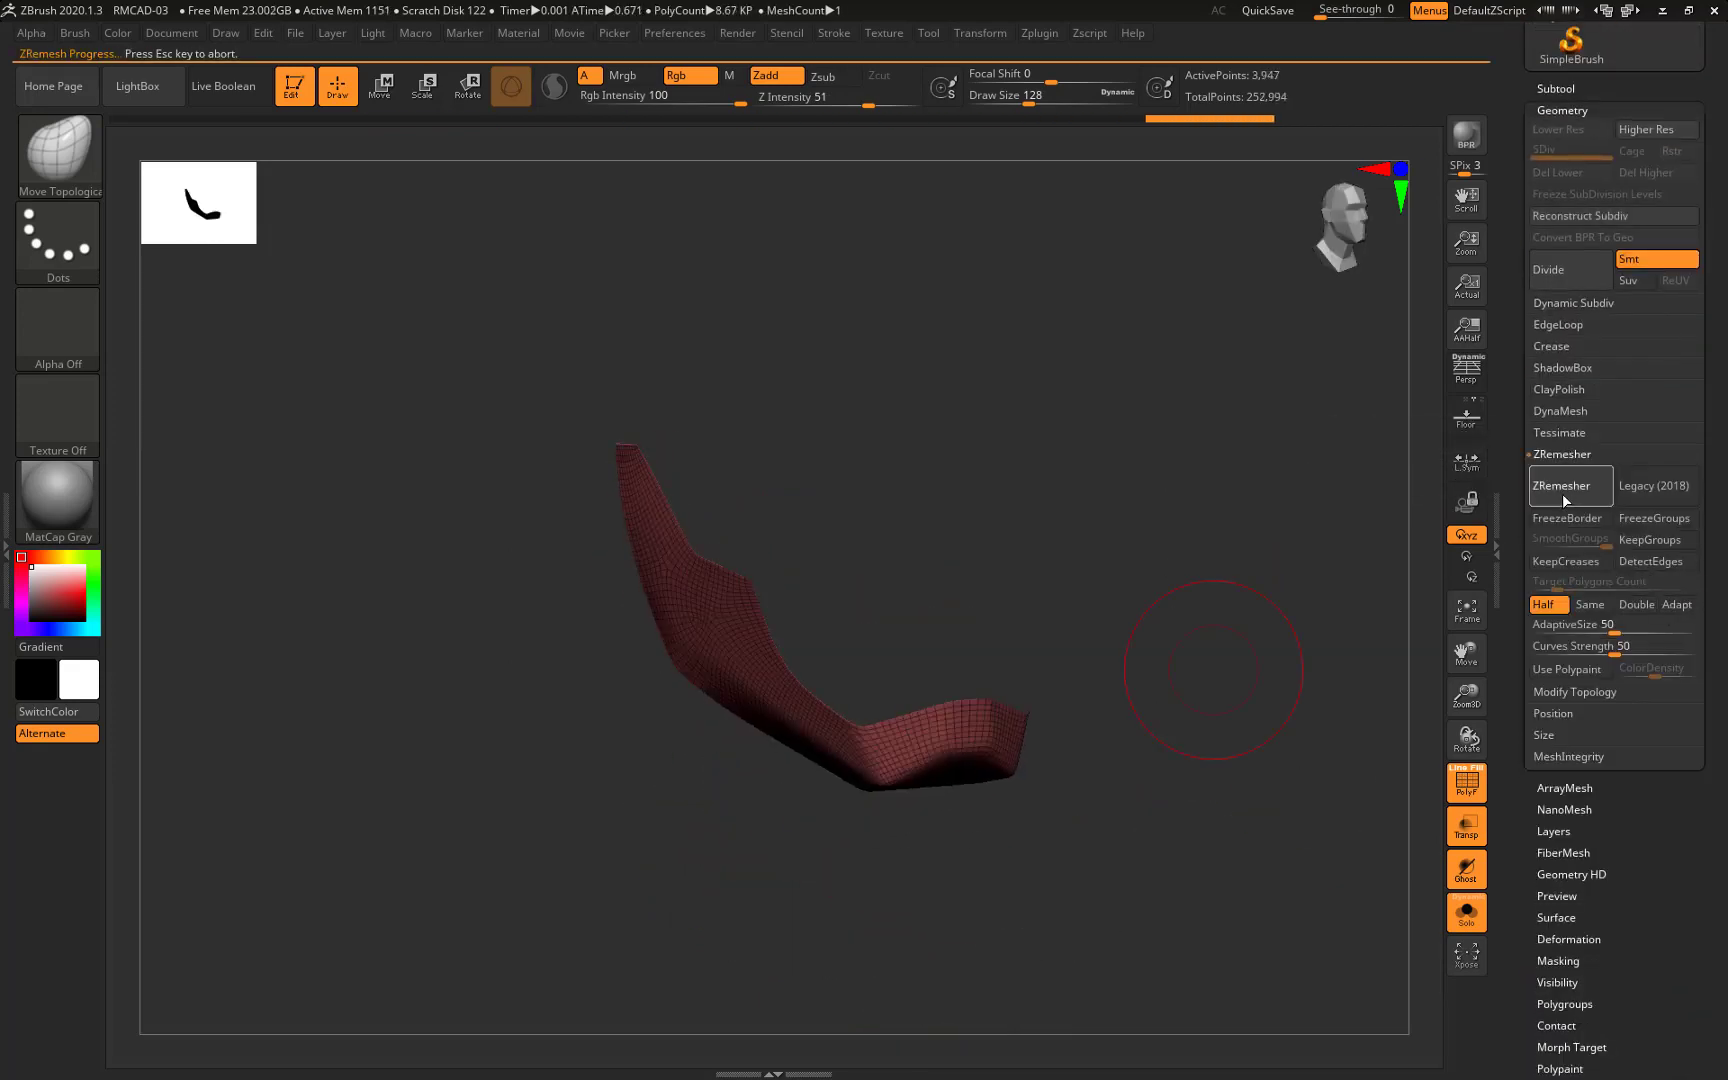
mouse_move(1362, 575)
left_mouse_down()
mouse_move(1300, 560)
mouse_move(1210, 706)
left_mouse_up()
key("ctrl")
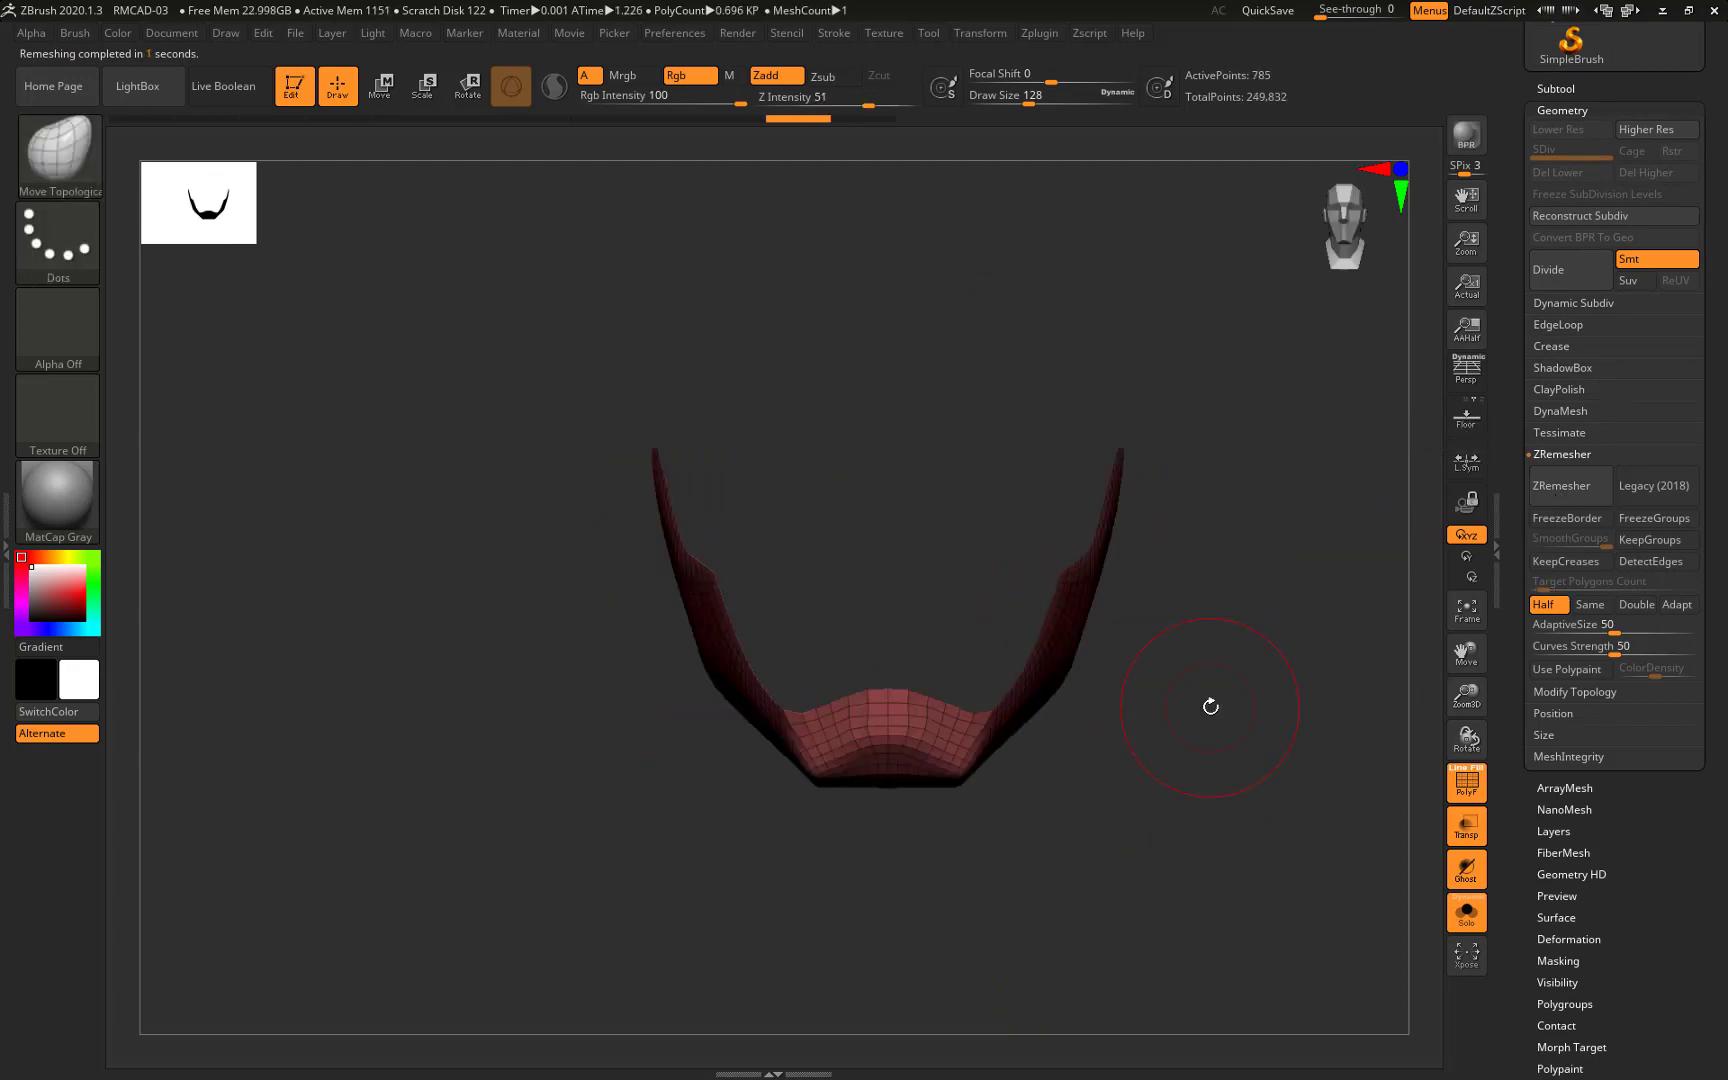
Add Panel Loops thickness, turn Transp off, and save the project
left_click(1558, 324)
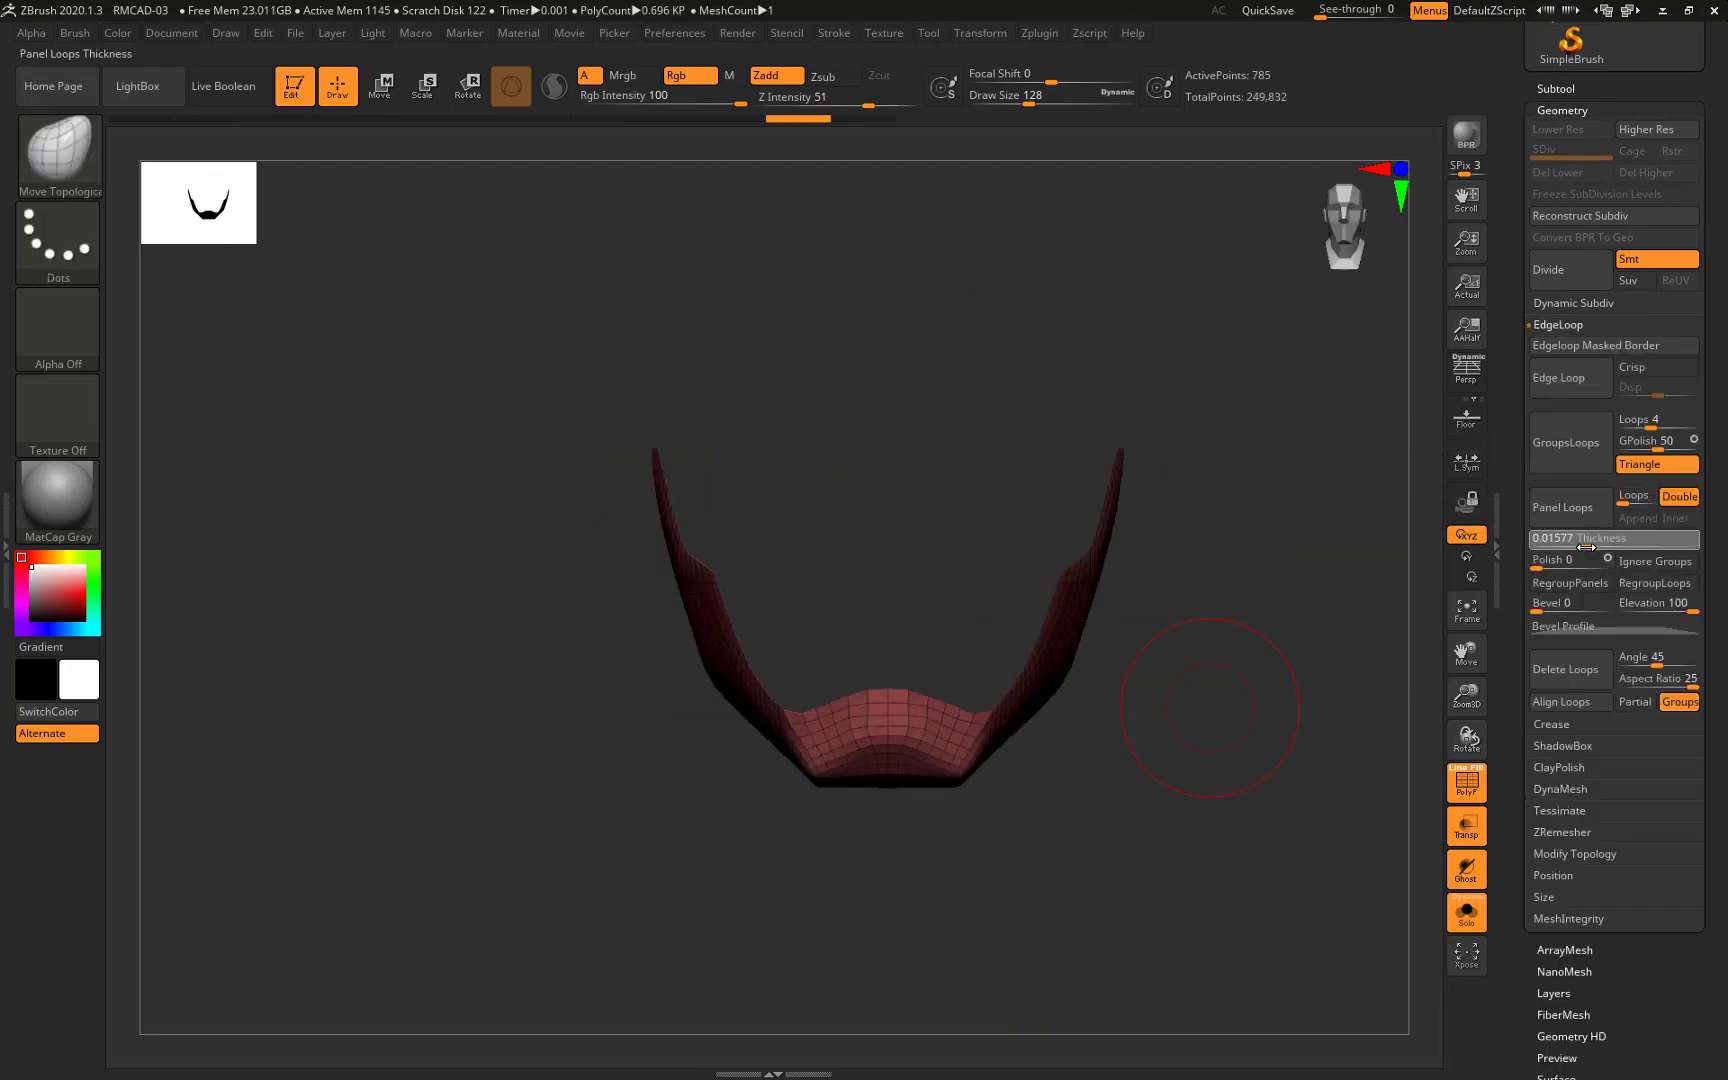
mouse_move(1380, 760)
left_mouse_down()
mouse_move(1146, 663)
mouse_move(1127, 733)
mouse_move(1061, 629)
mouse_move(1000, 585)
left_mouse_up()
left_click(1466, 836)
key("ctrl+s")
key("Return")
Confirm overwriting the project file and orbit the helmet to a front-left view
left_click(912, 536)
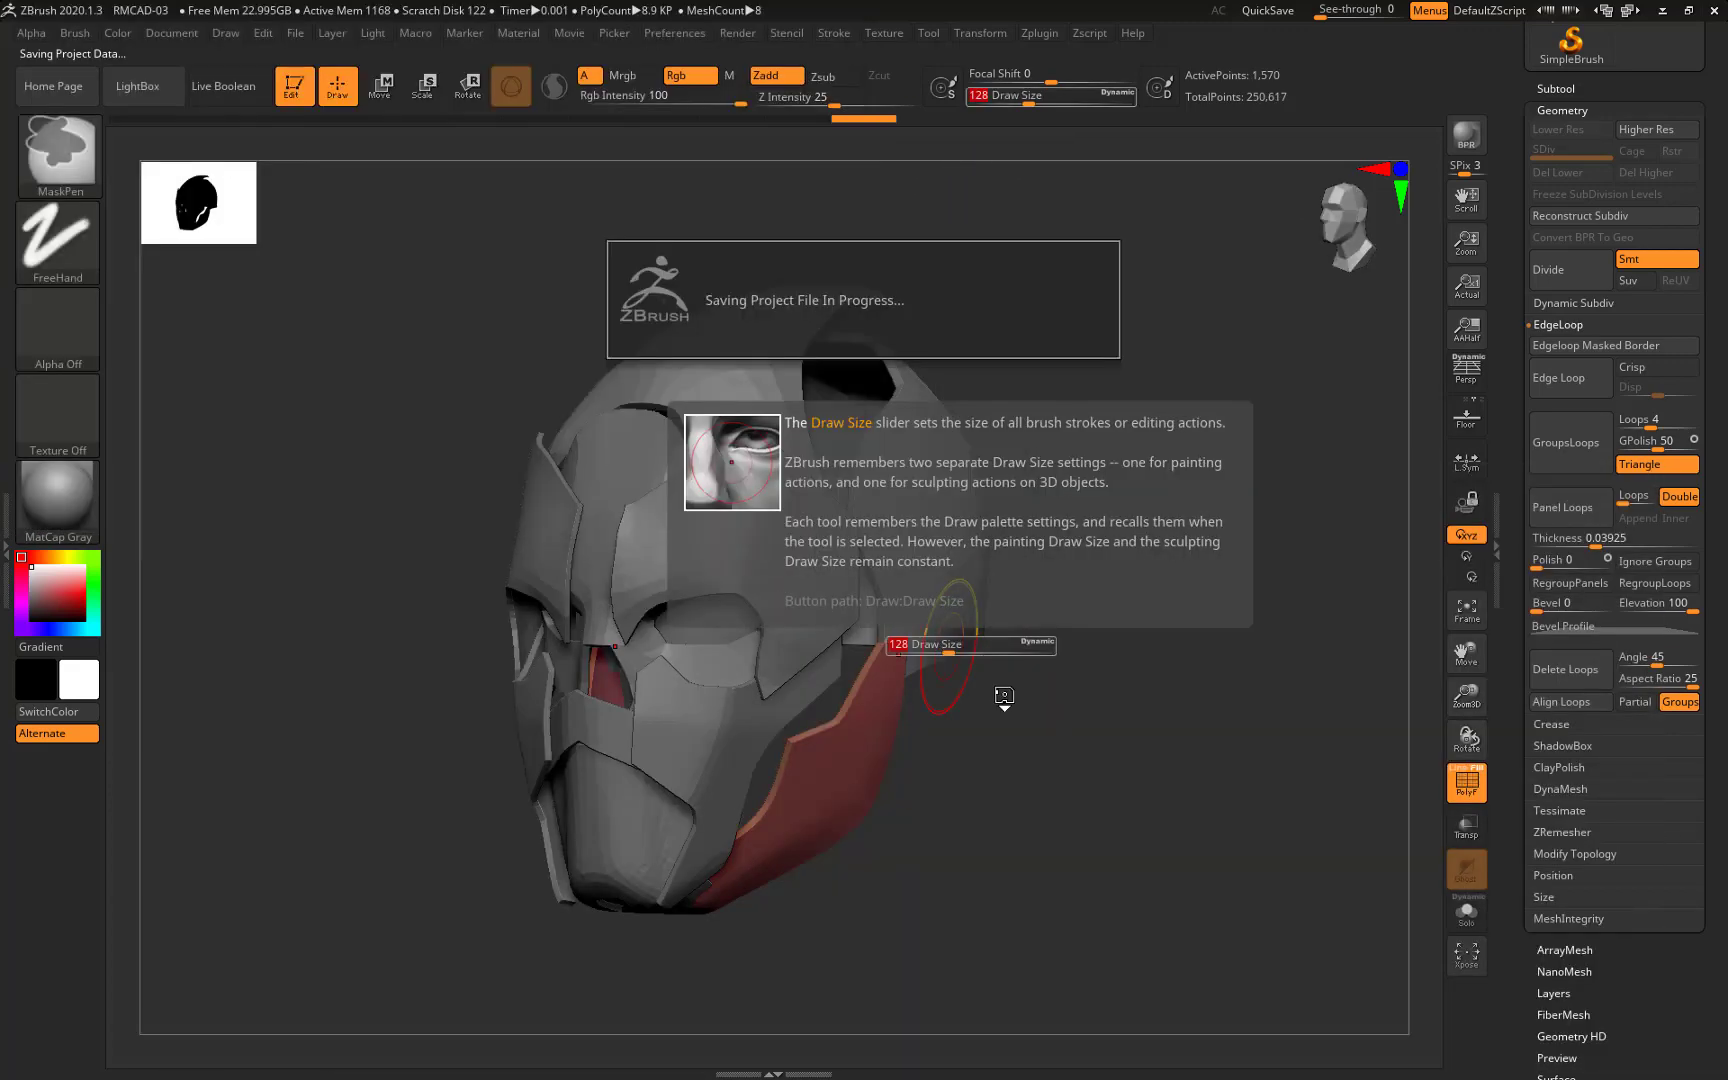
right_click_drag(876, 650, 950, 694, "shift")
key("s")
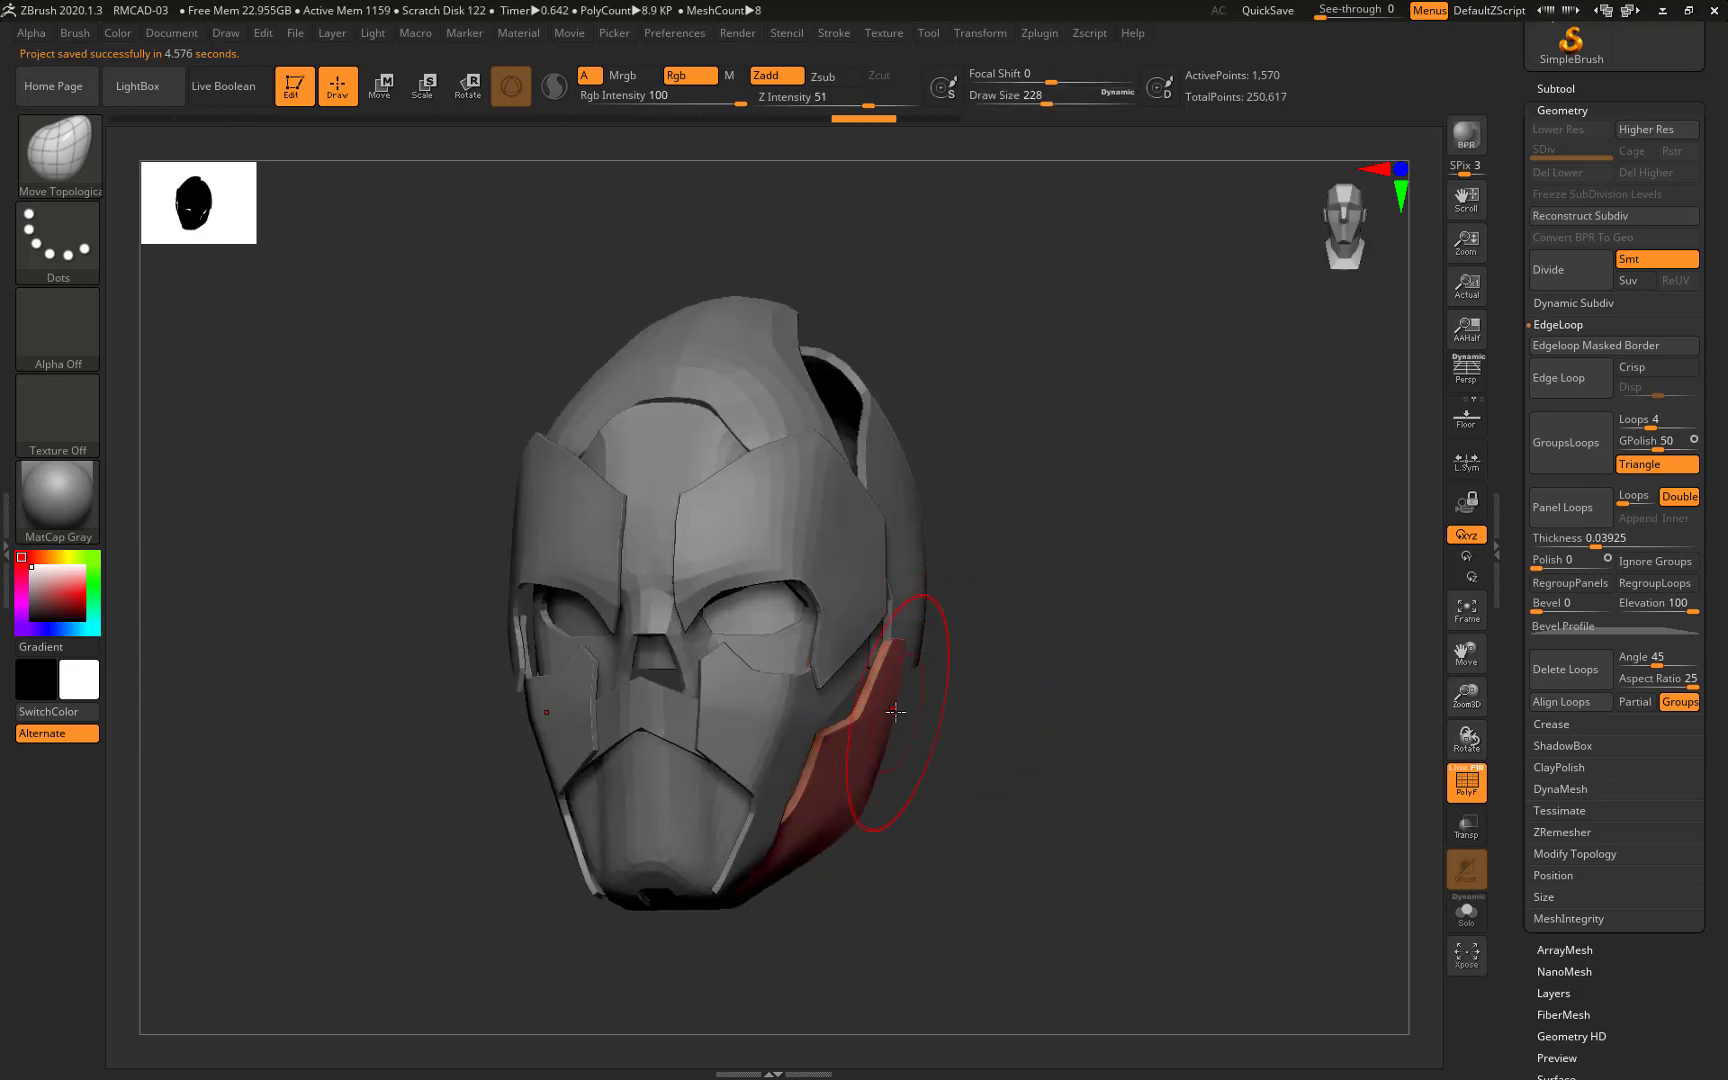
mouse_move(885, 635)
left_mouse_down()
mouse_move(1088, 698)
mouse_move(937, 687)
mouse_move(889, 860)
mouse_move(999, 698)
left_mouse_up()
left_click(1556, 88)
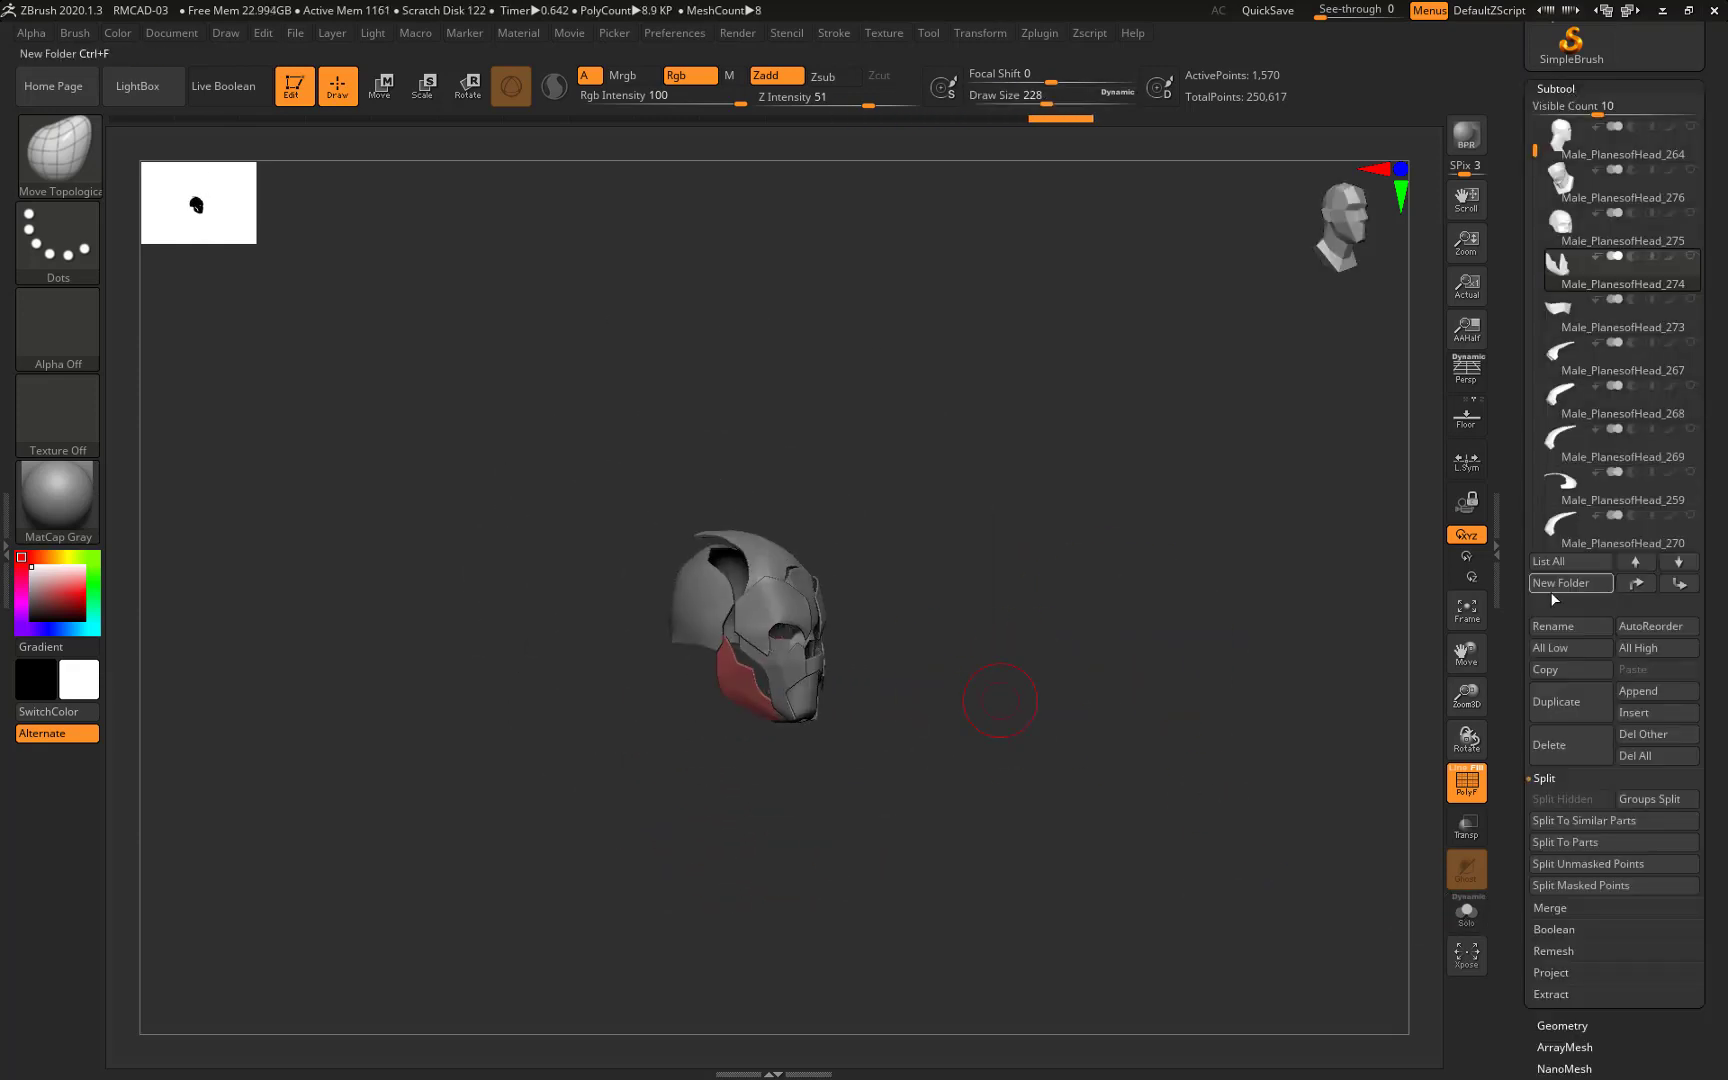
left_click_drag(1150, 655, 1198, 651)
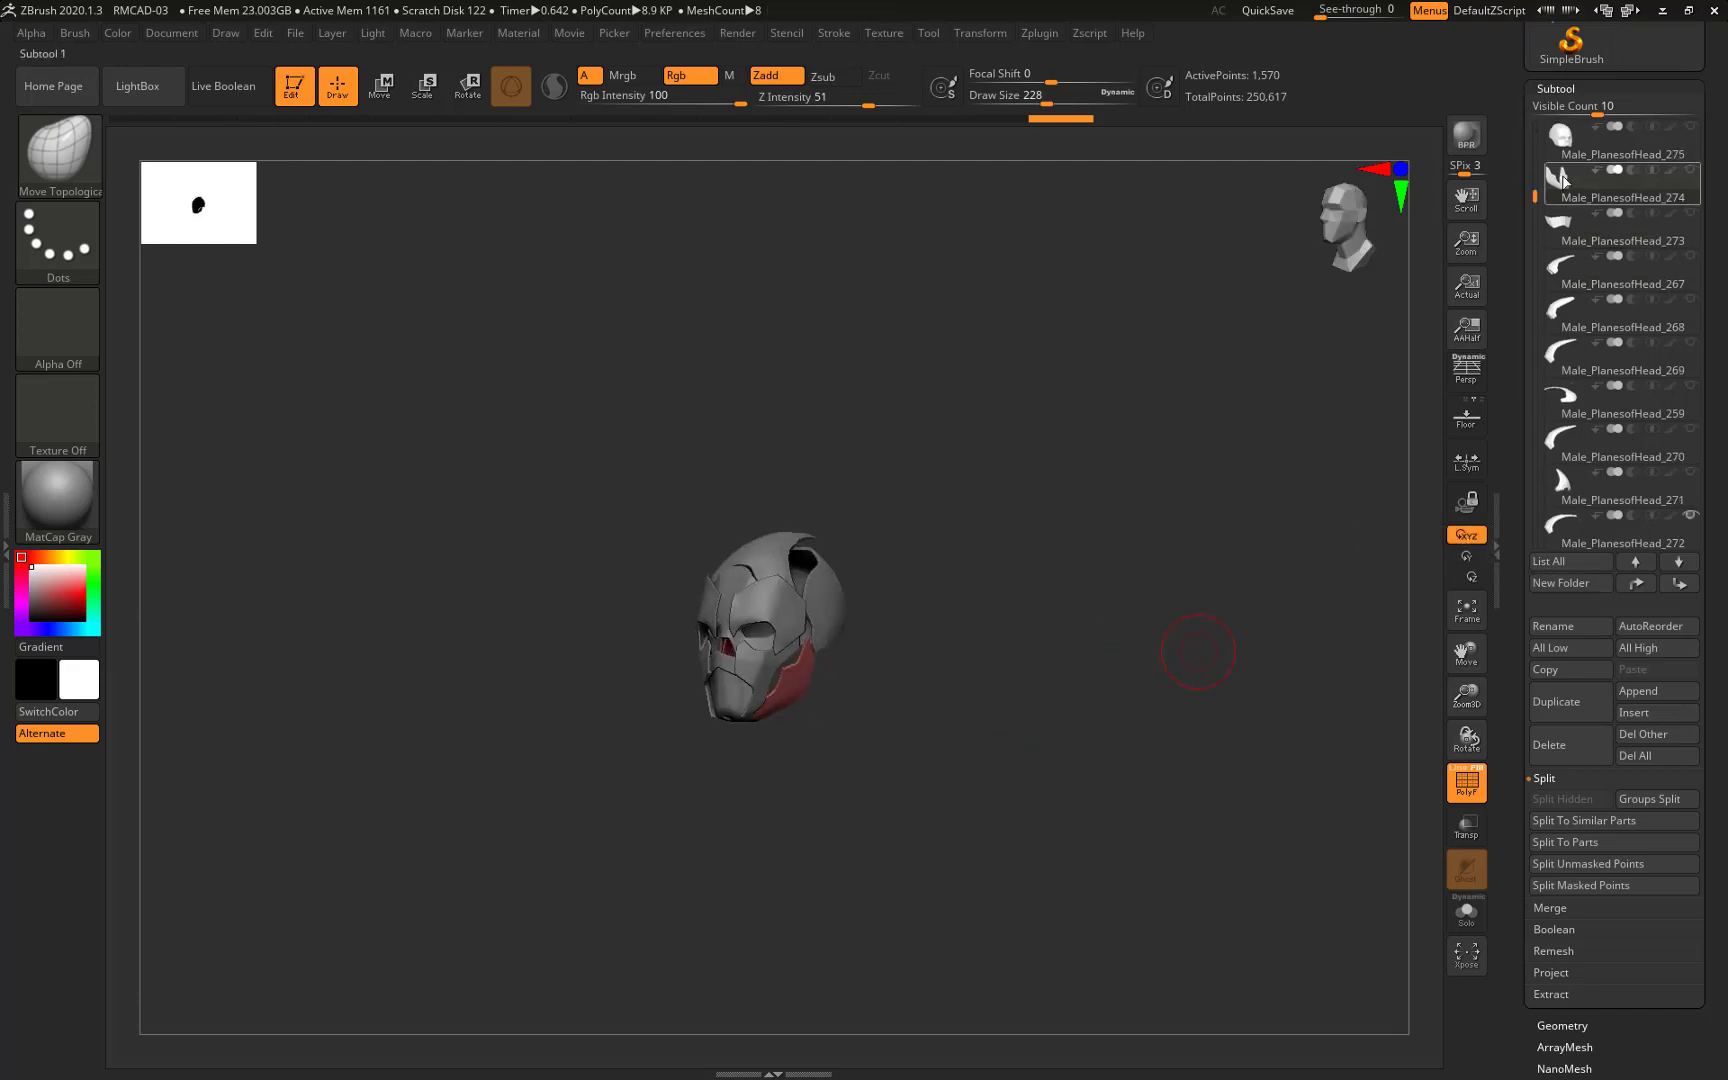
Move subtool 274 down, delete pieces 267, 259 and 270, and resave the project
left_click_drag(1573, 187, 1560, 500)
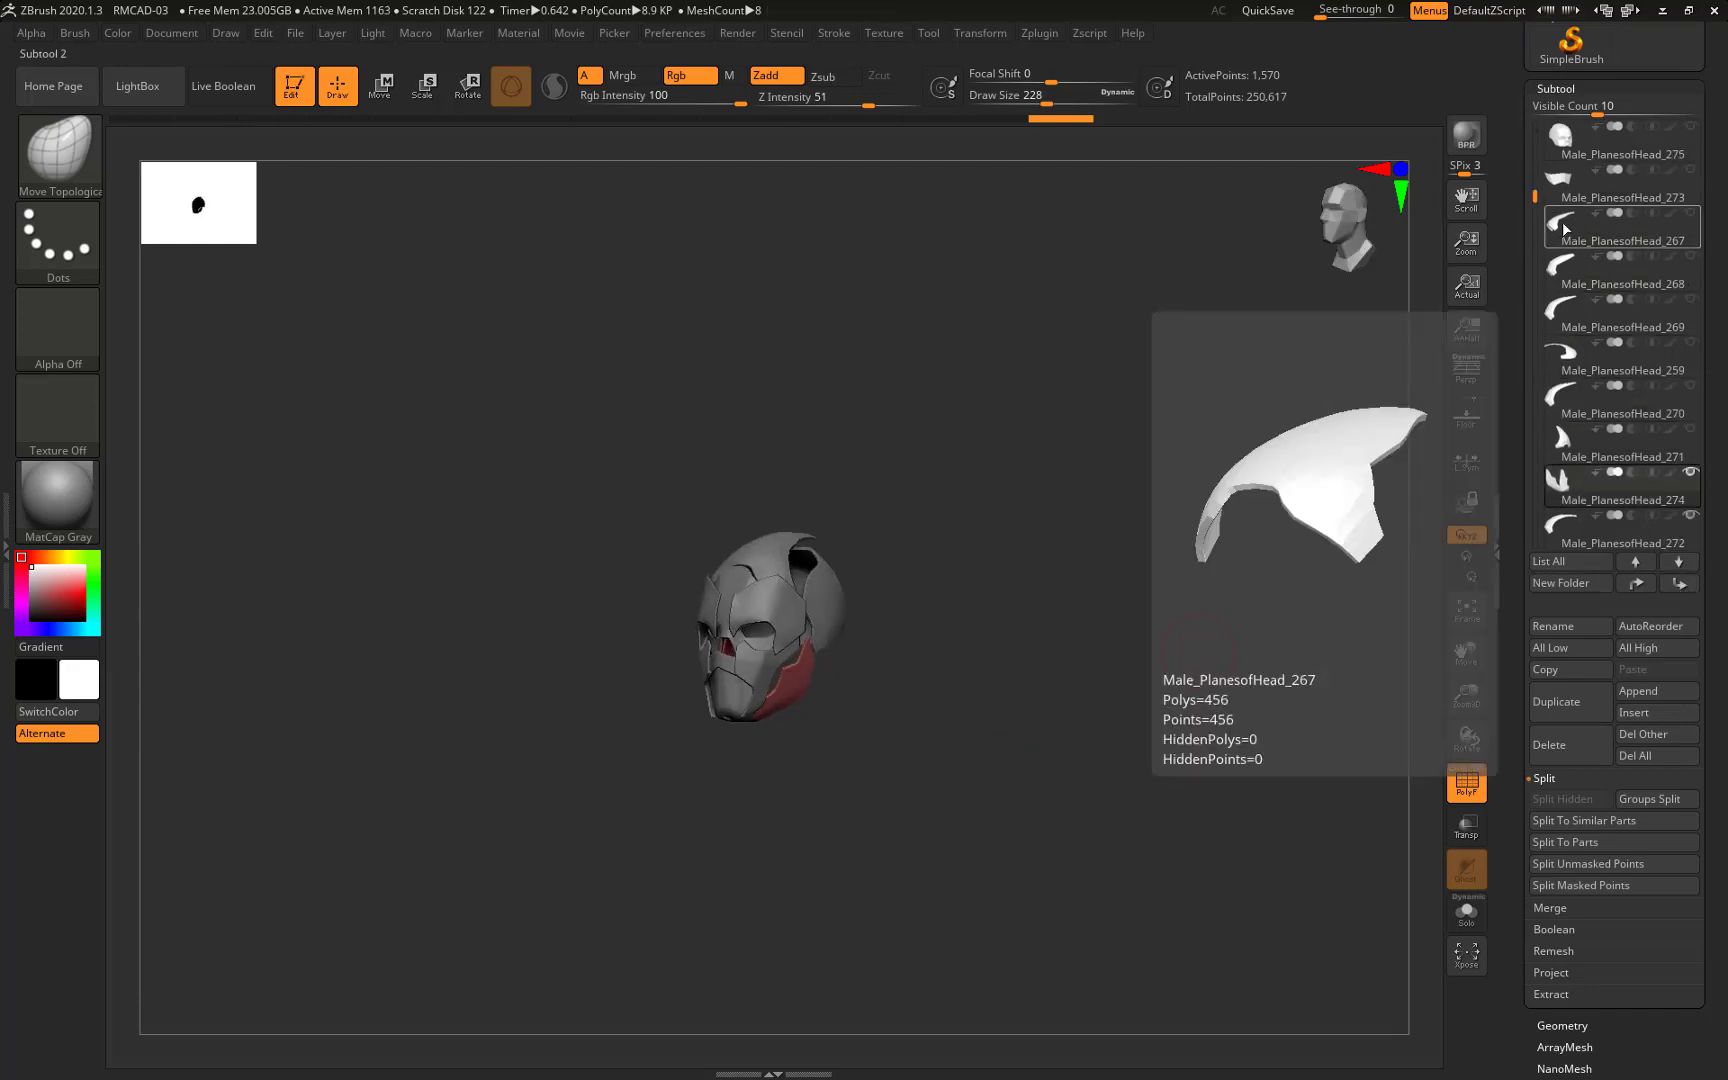
left_click(1589, 755)
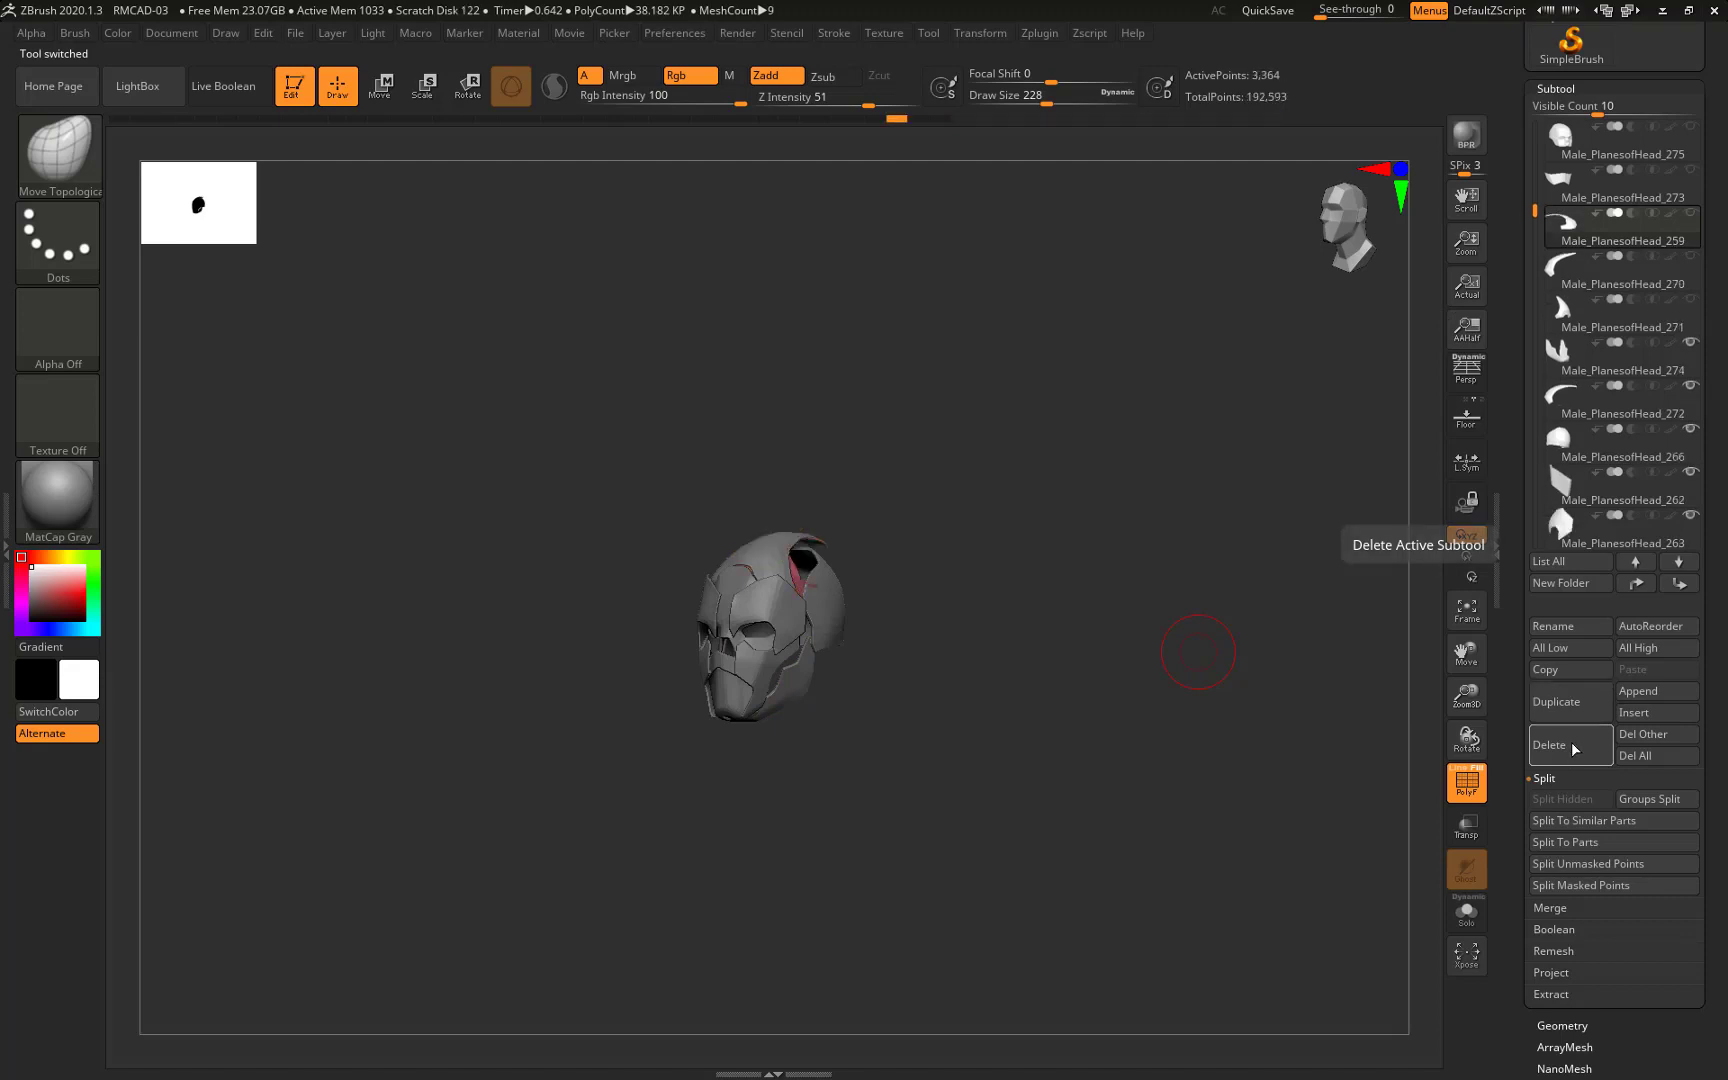
left_click(1575, 747)
left_click(1575, 747)
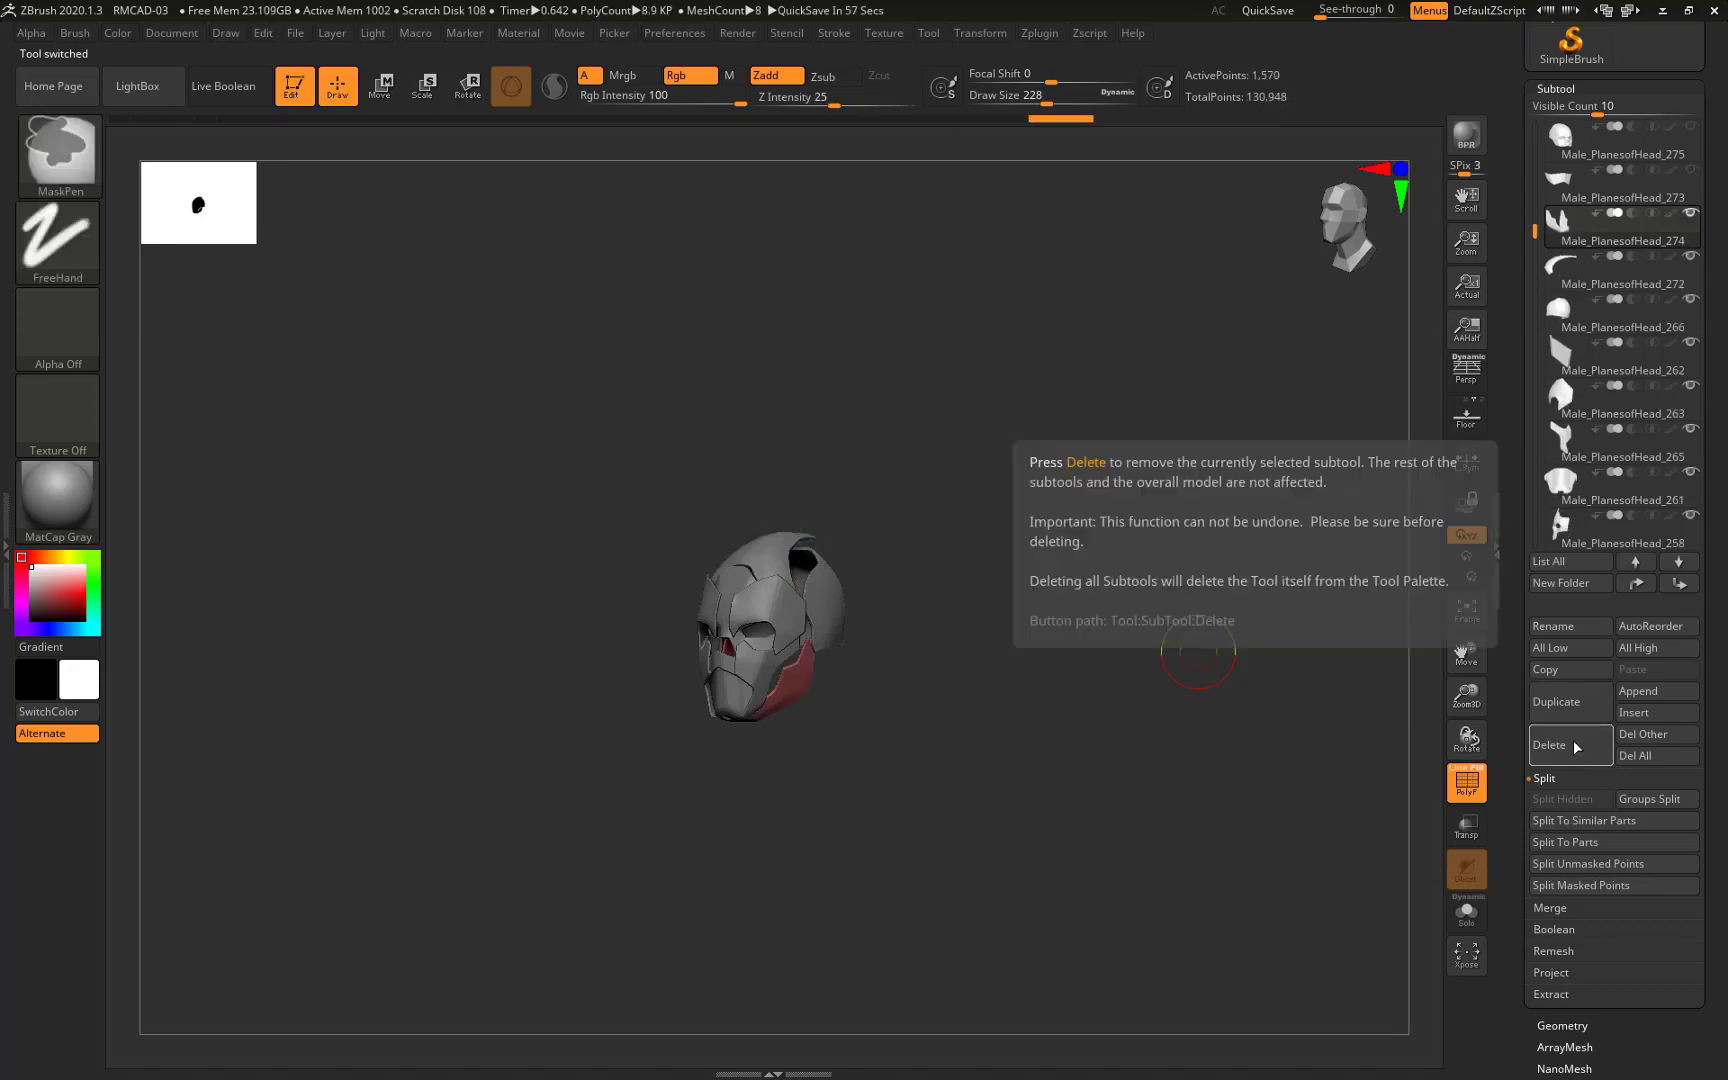
key("ctrl+s")
left_click(714, 613)
left_click(900, 540)
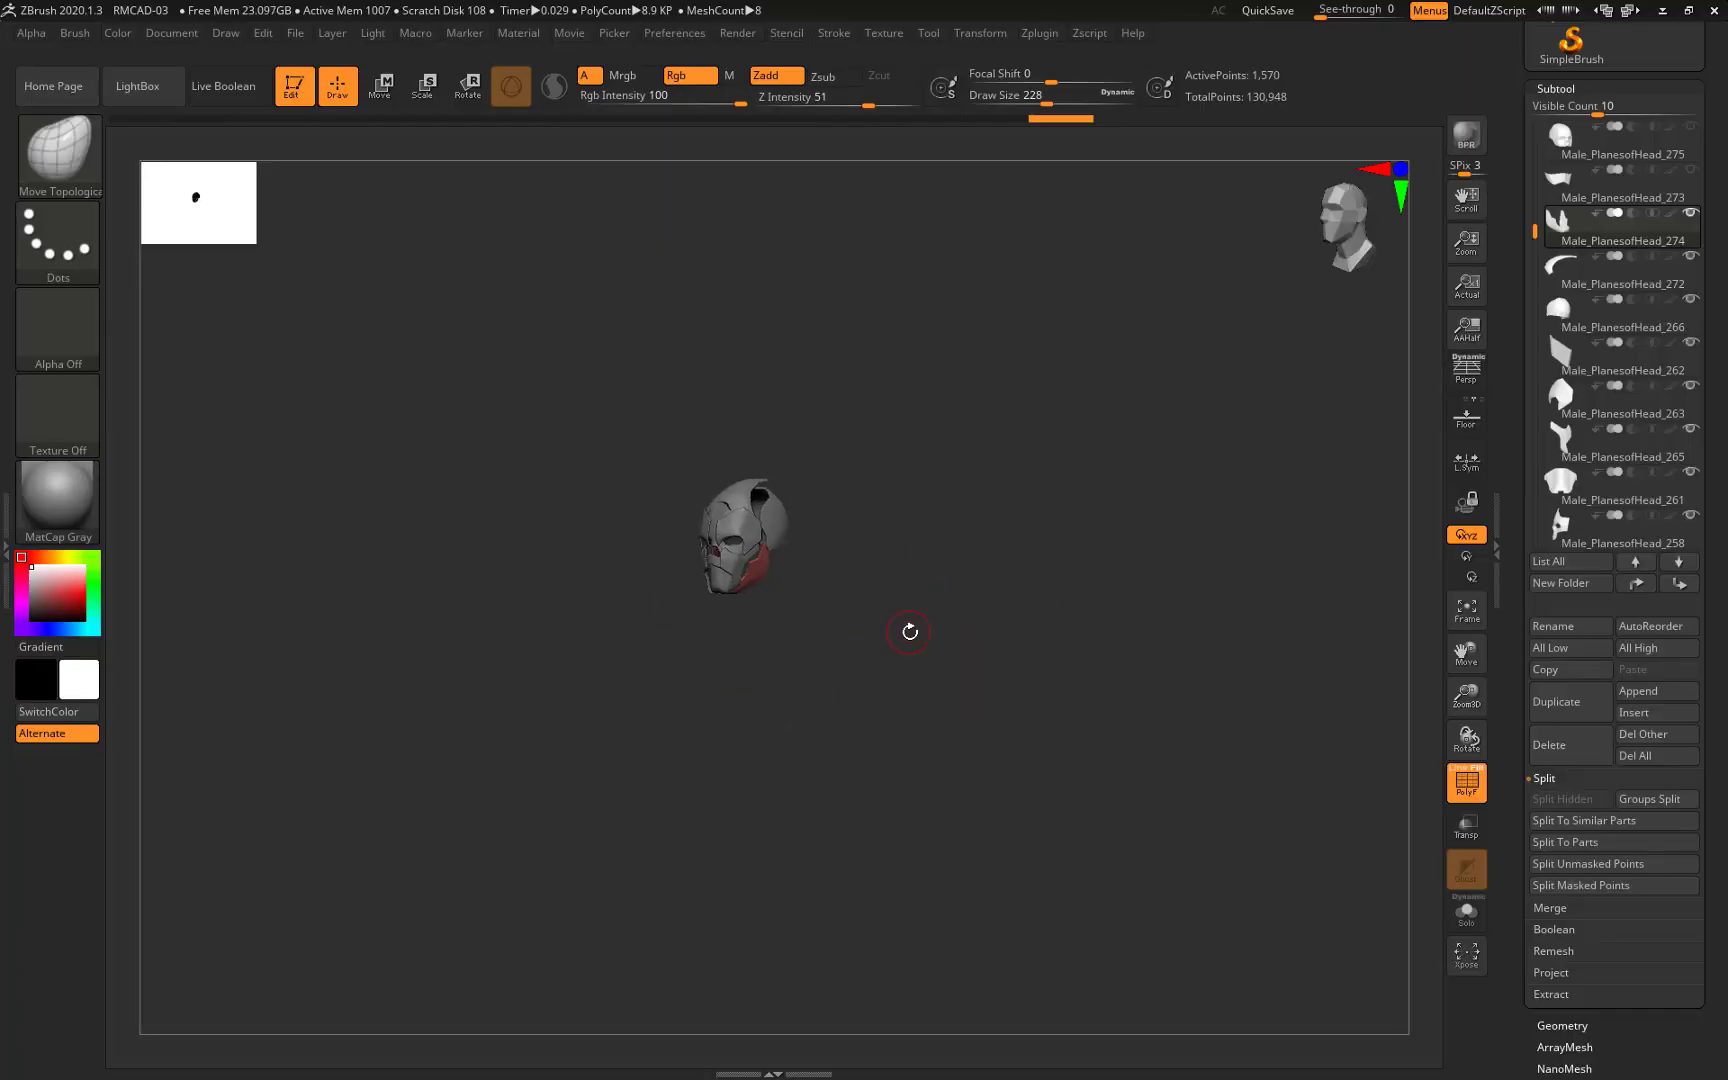
Select the Male_PlanesofHead_275 head shell and isolate it in Solo view
mouse_move(909, 631)
left_mouse_down()
mouse_move(1111, 617)
mouse_move(1042, 604)
left_mouse_up()
mouse_move(1048, 520)
left_mouse_down()
mouse_move(937, 687)
mouse_move(987, 706)
mouse_move(1052, 528)
mouse_move(1014, 579)
mouse_move(972, 590)
mouse_move(987, 605)
left_mouse_up()
left_click_drag(1534, 231, 1533, 193)
left_click(1620, 182)
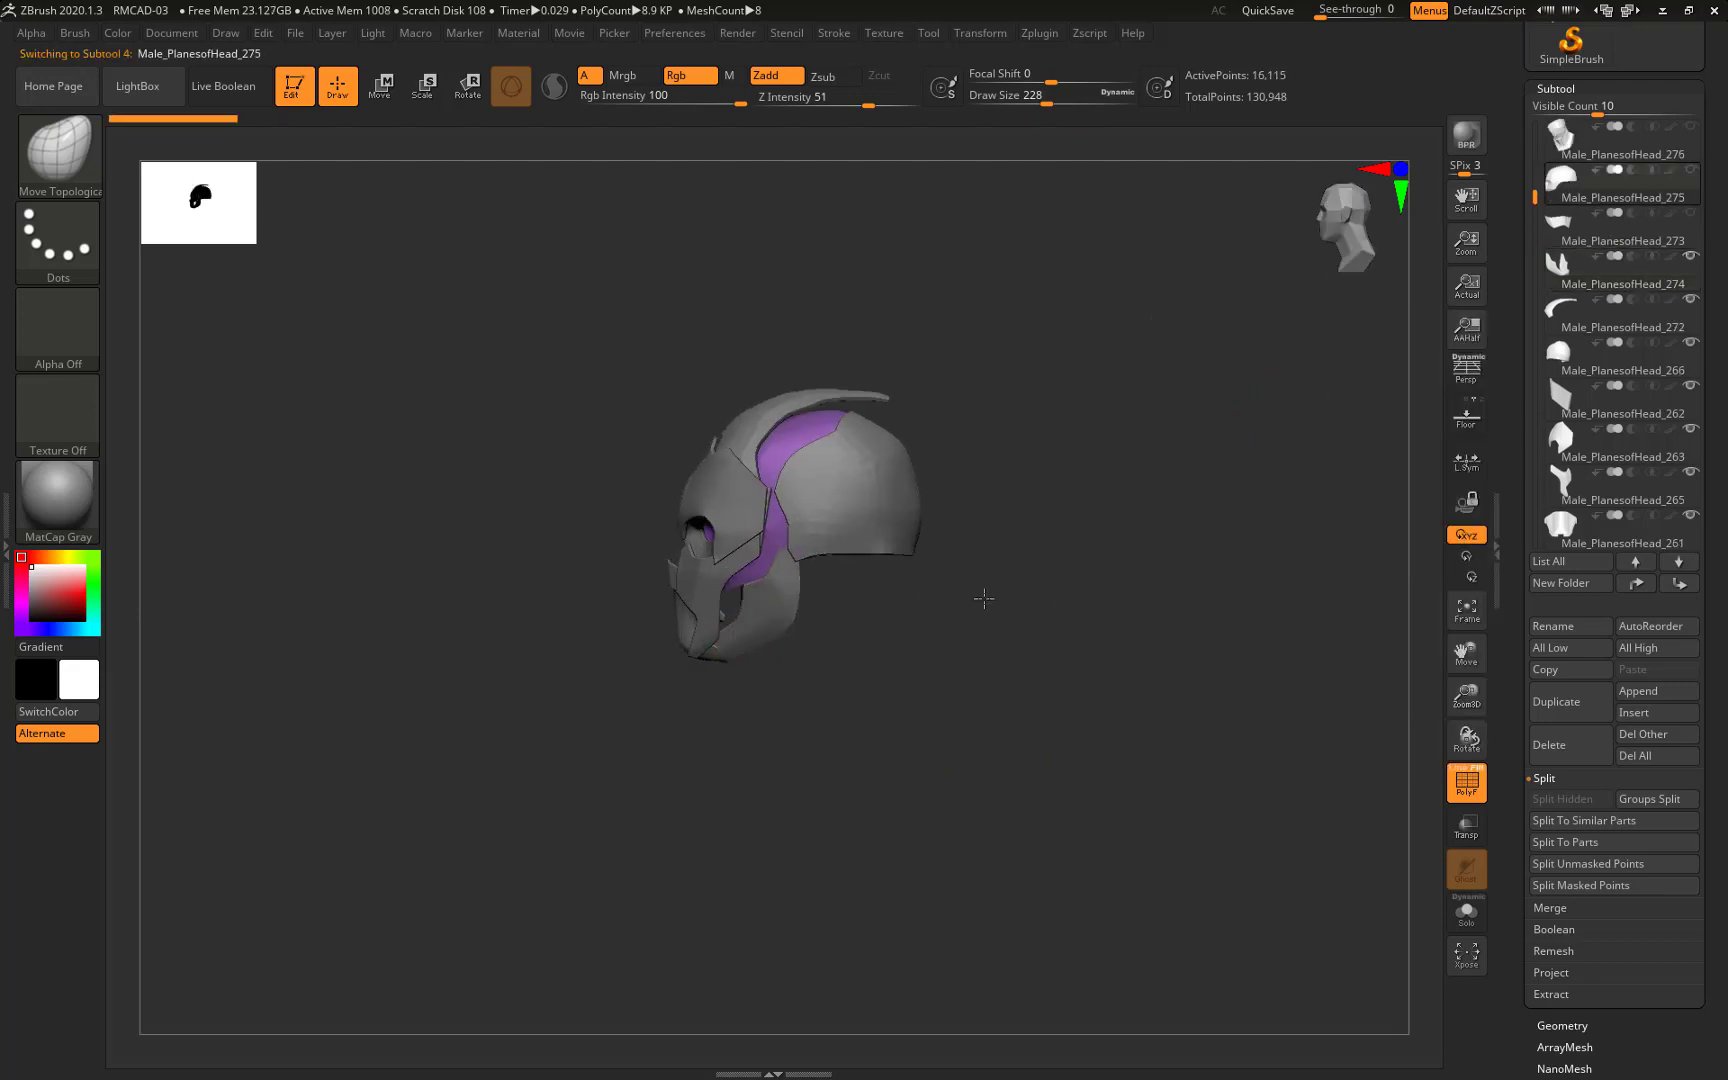
left_click_drag(983, 598, 1119, 598)
left_click(1466, 912)
left_click_drag(1015, 579, 1489, 721)
left_click_drag(1300, 770, 1099, 771)
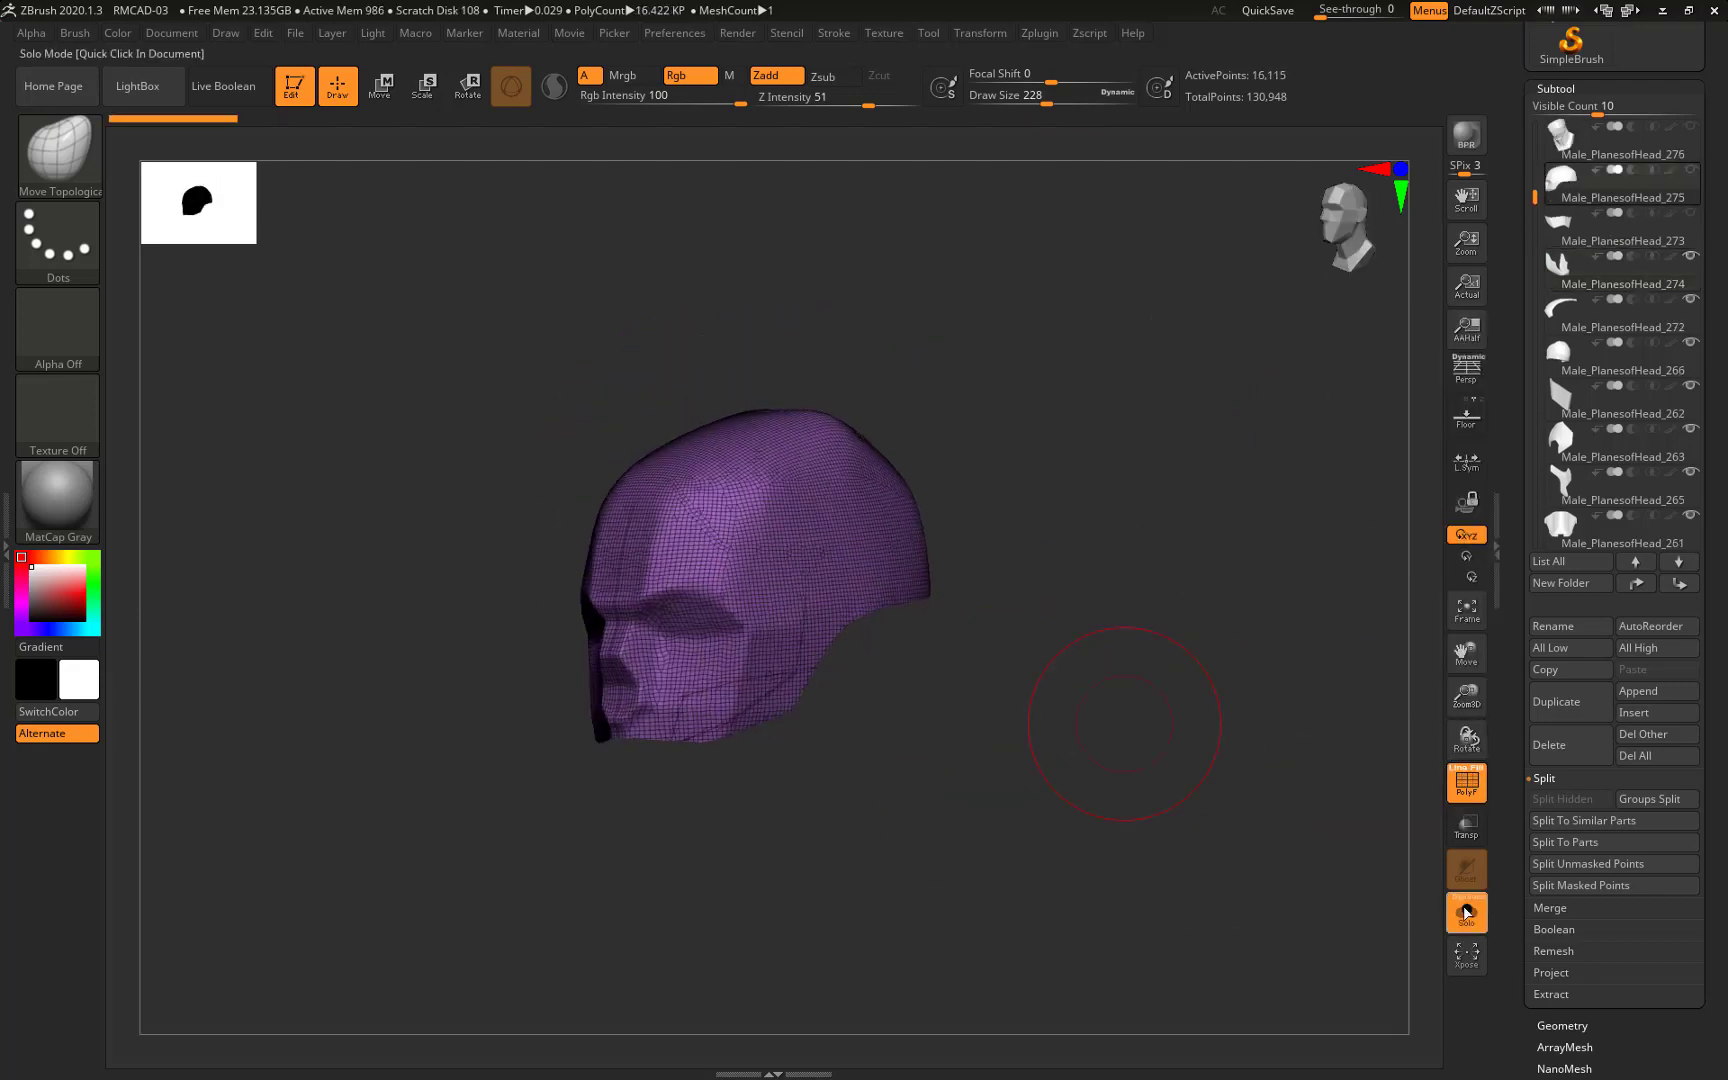
key("alt+shift+s")
left_click_drag(1065, 687, 1153, 665)
mouse_move(975, 644)
left_mouse_down()
mouse_move(957, 698)
mouse_move(1041, 771)
left_mouse_up()
key("alt+shift+s")
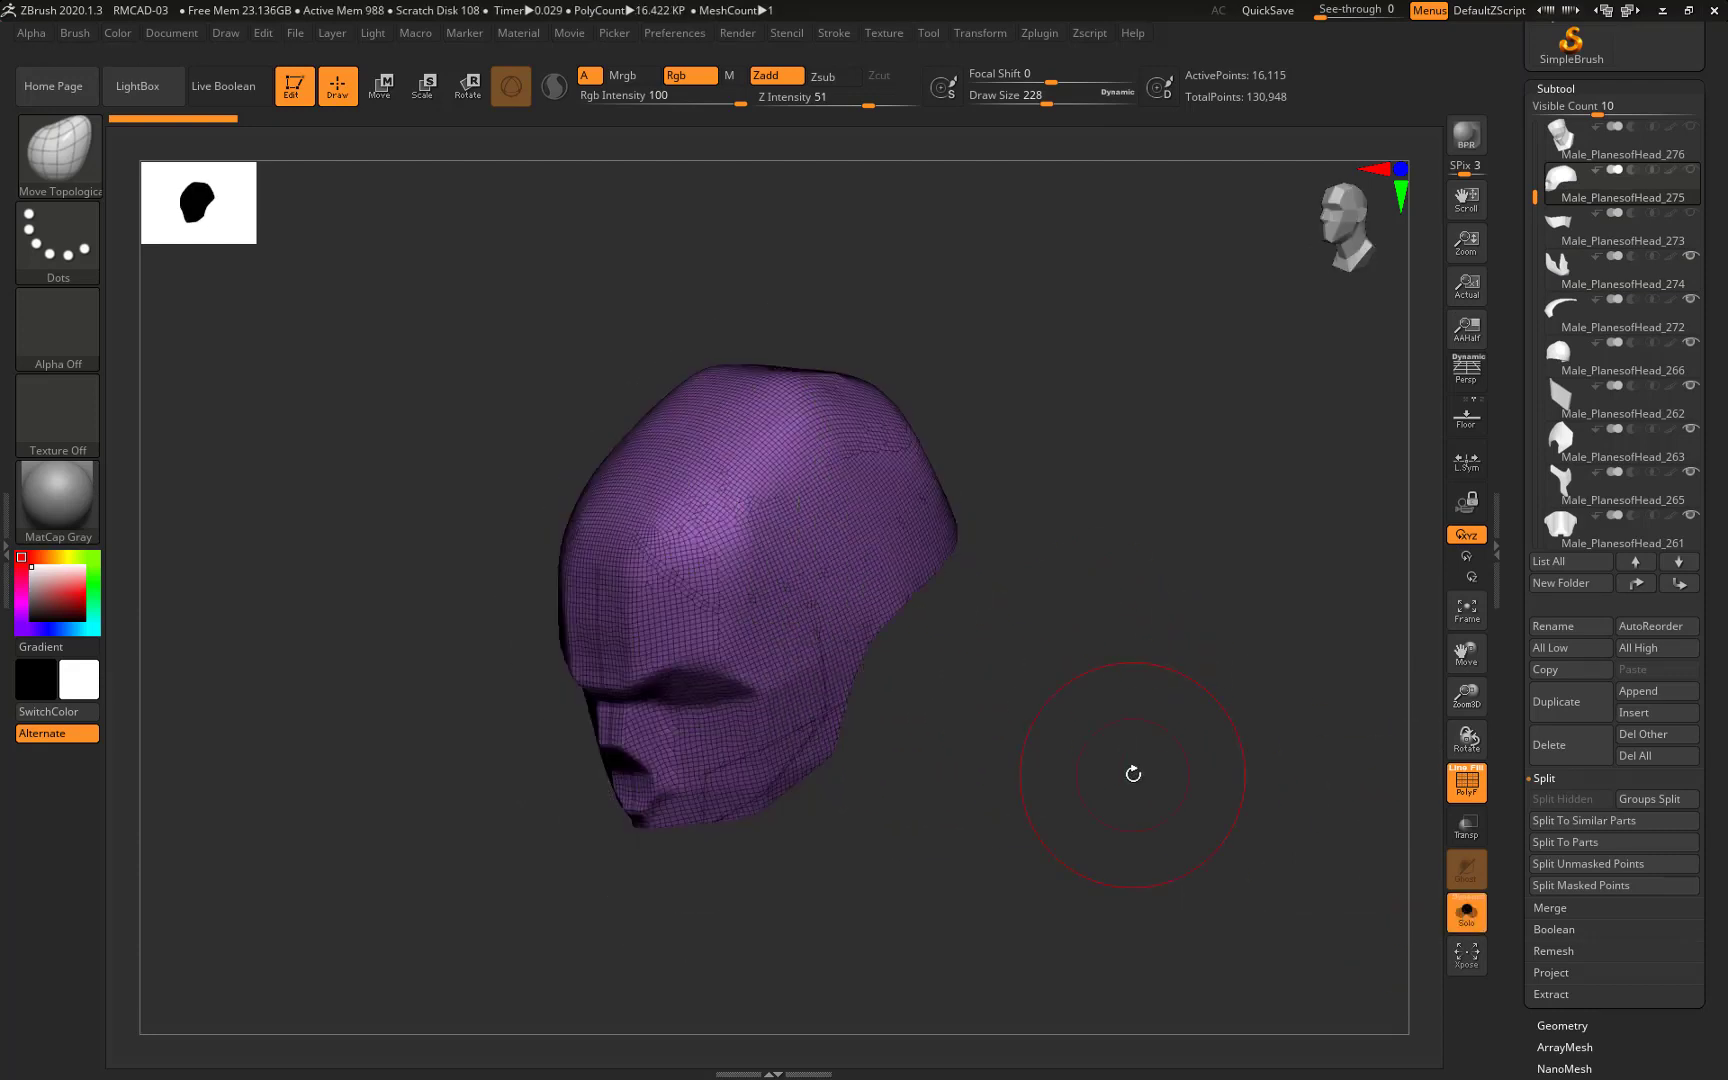
left_click_drag(1020, 617, 1024, 681, "shift")
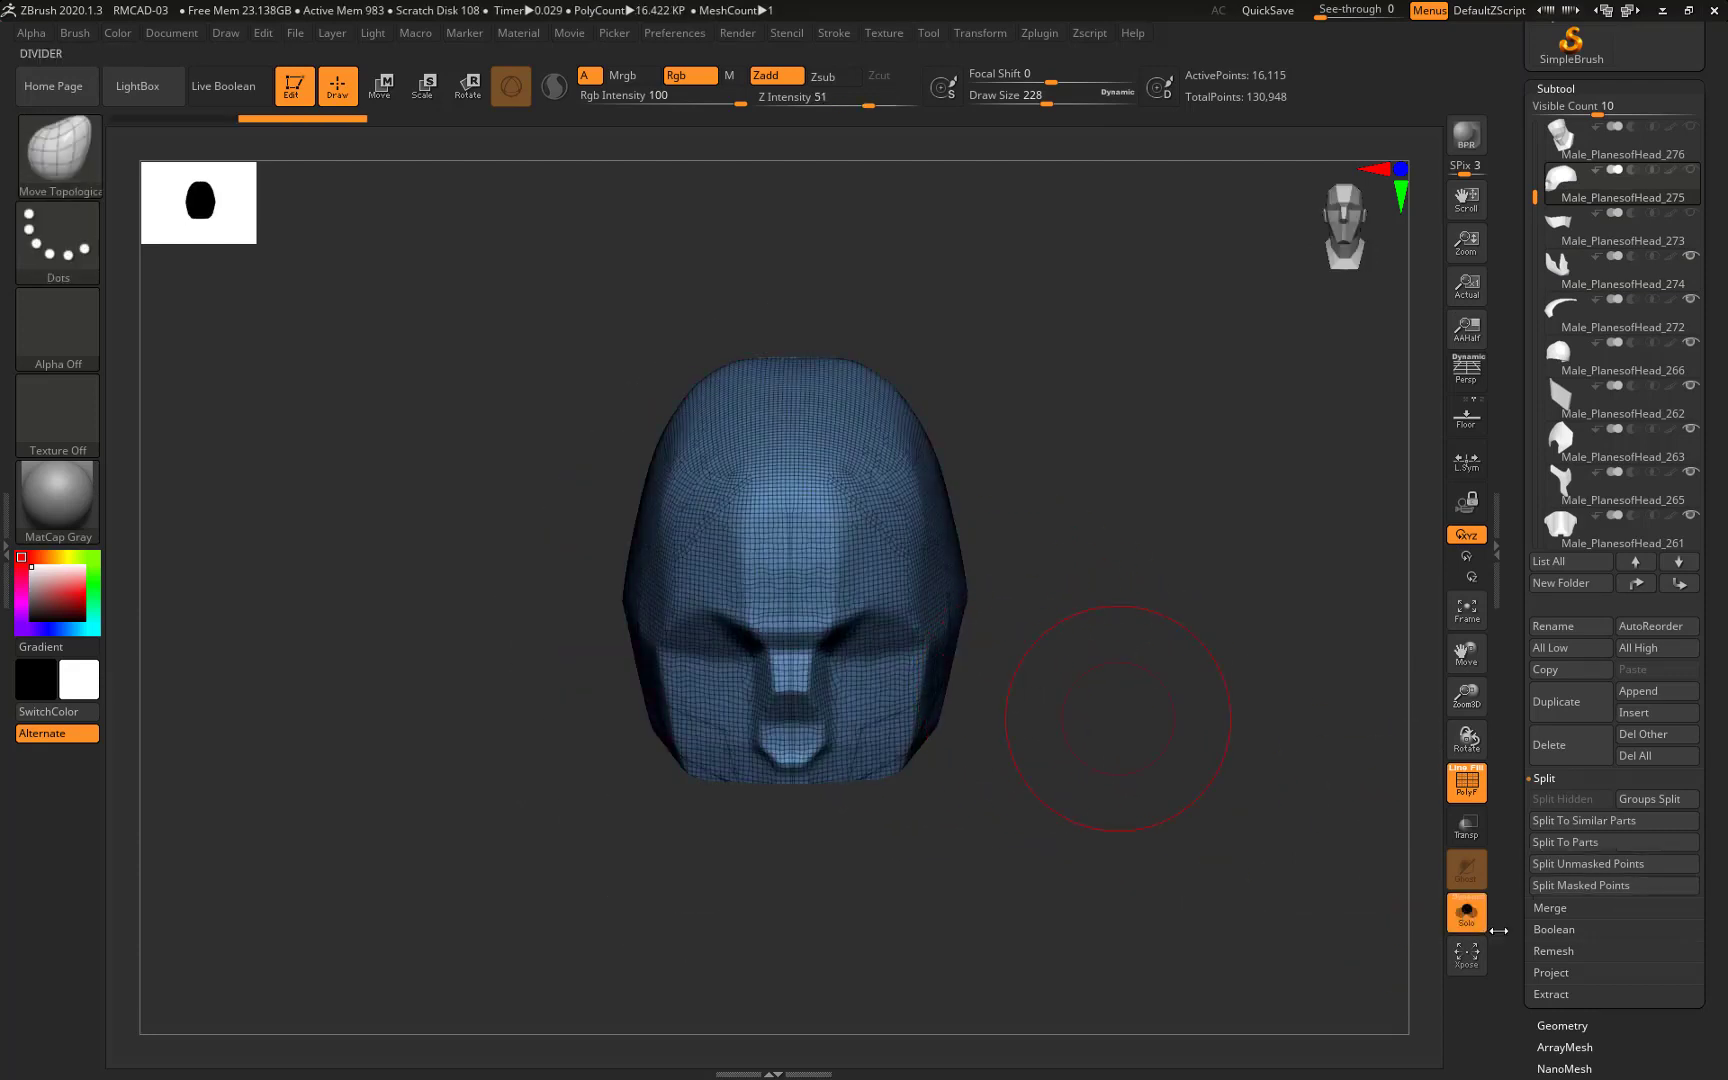
Remesh the head shell with ZRemesher at Half polygon count
left_click(1562, 1025)
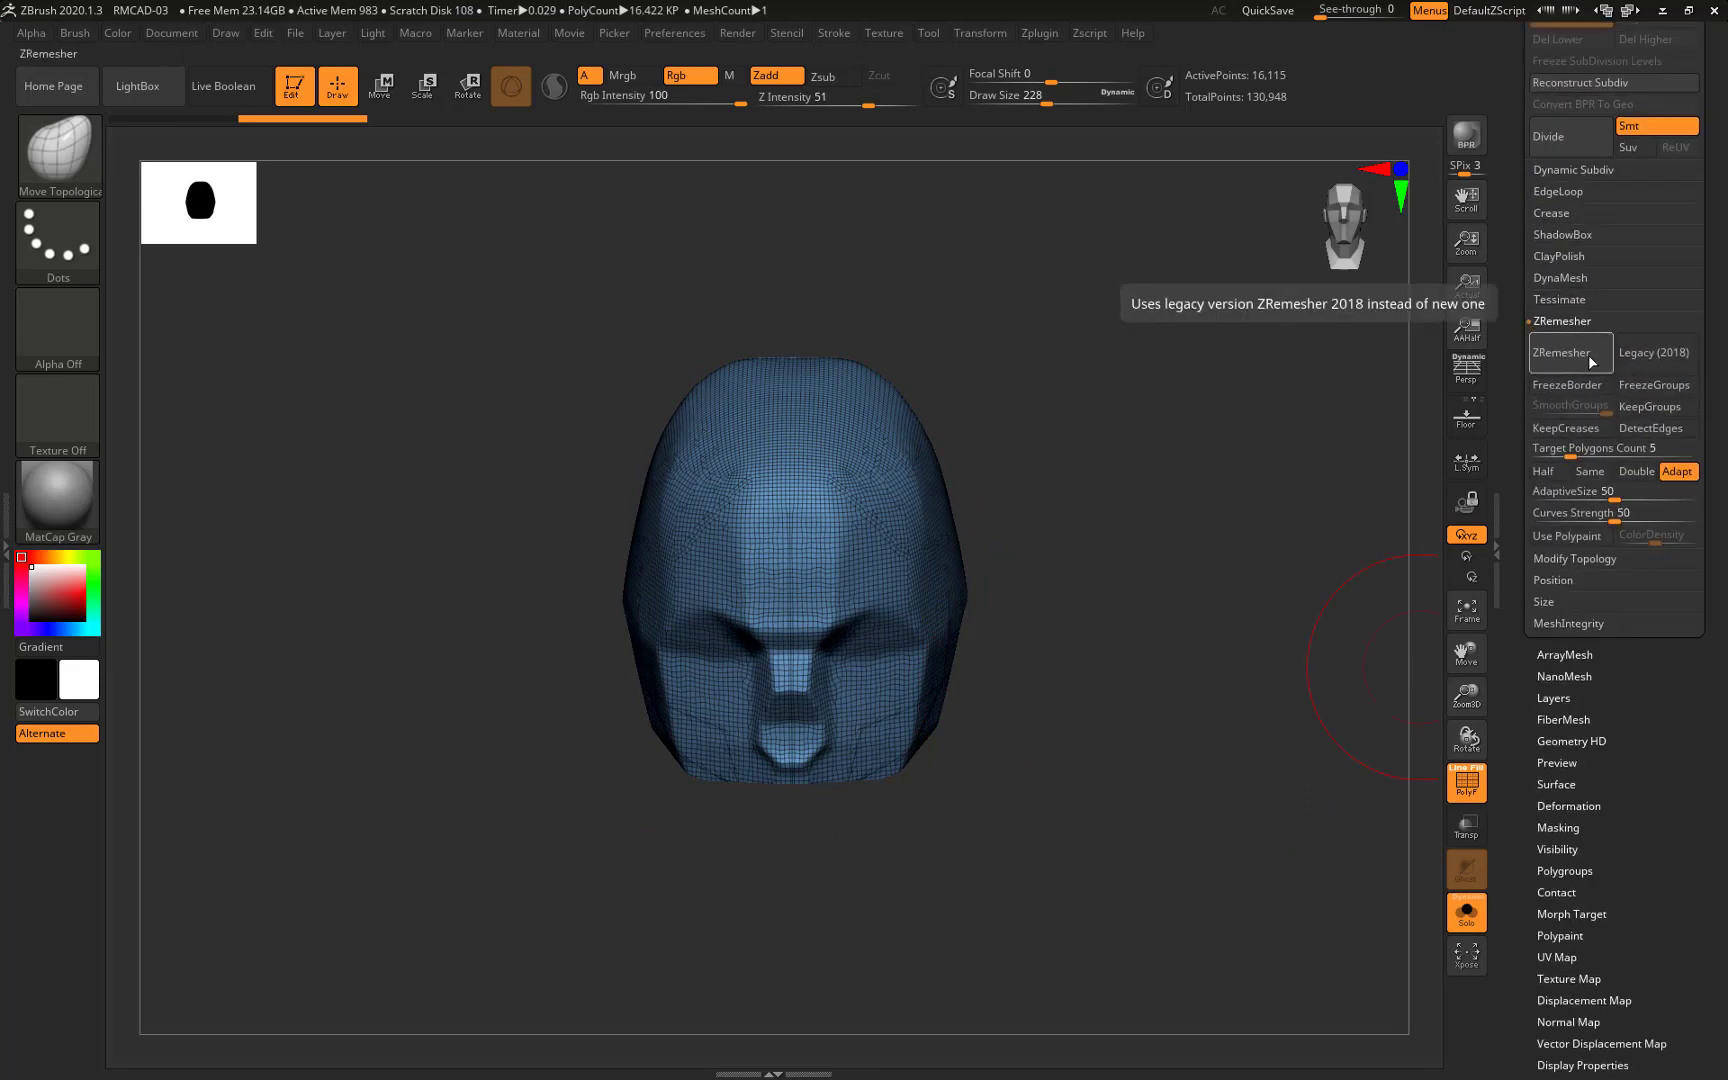
left_click(1592, 362)
left_click_drag(1061, 706, 1157, 617)
left_click(1545, 474)
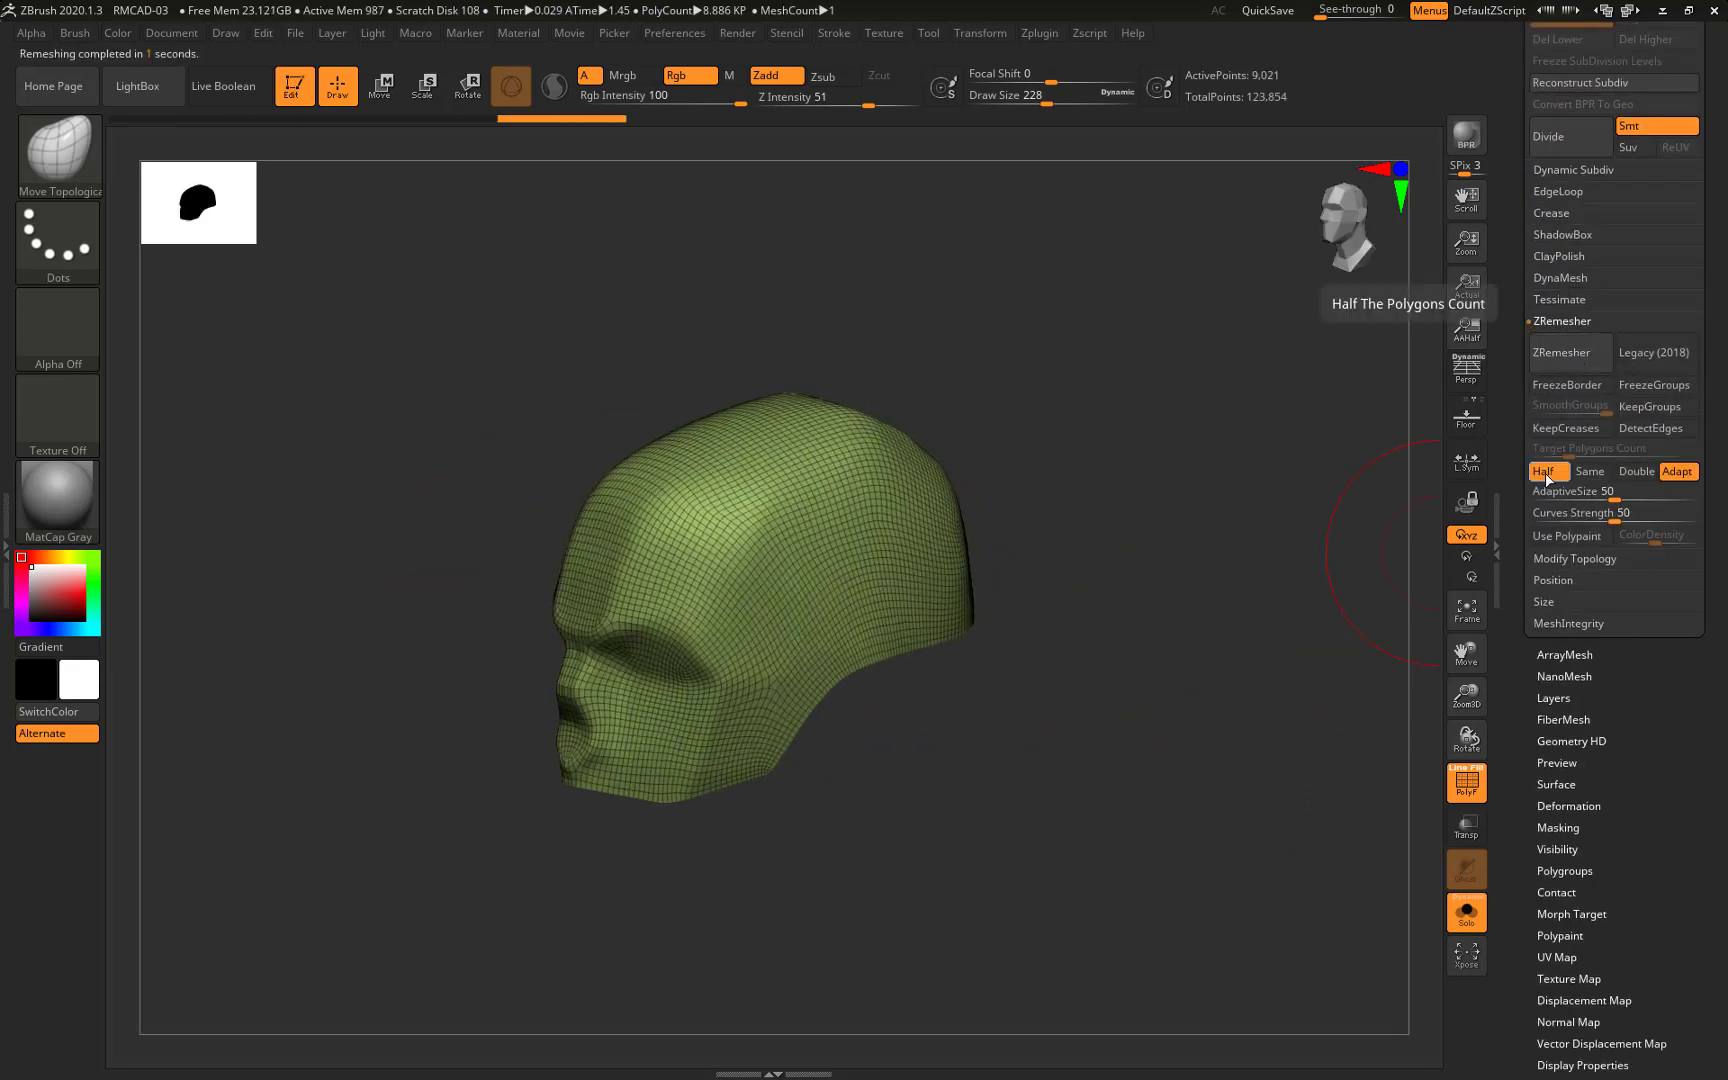
left_click_drag(1080, 733, 1090, 665)
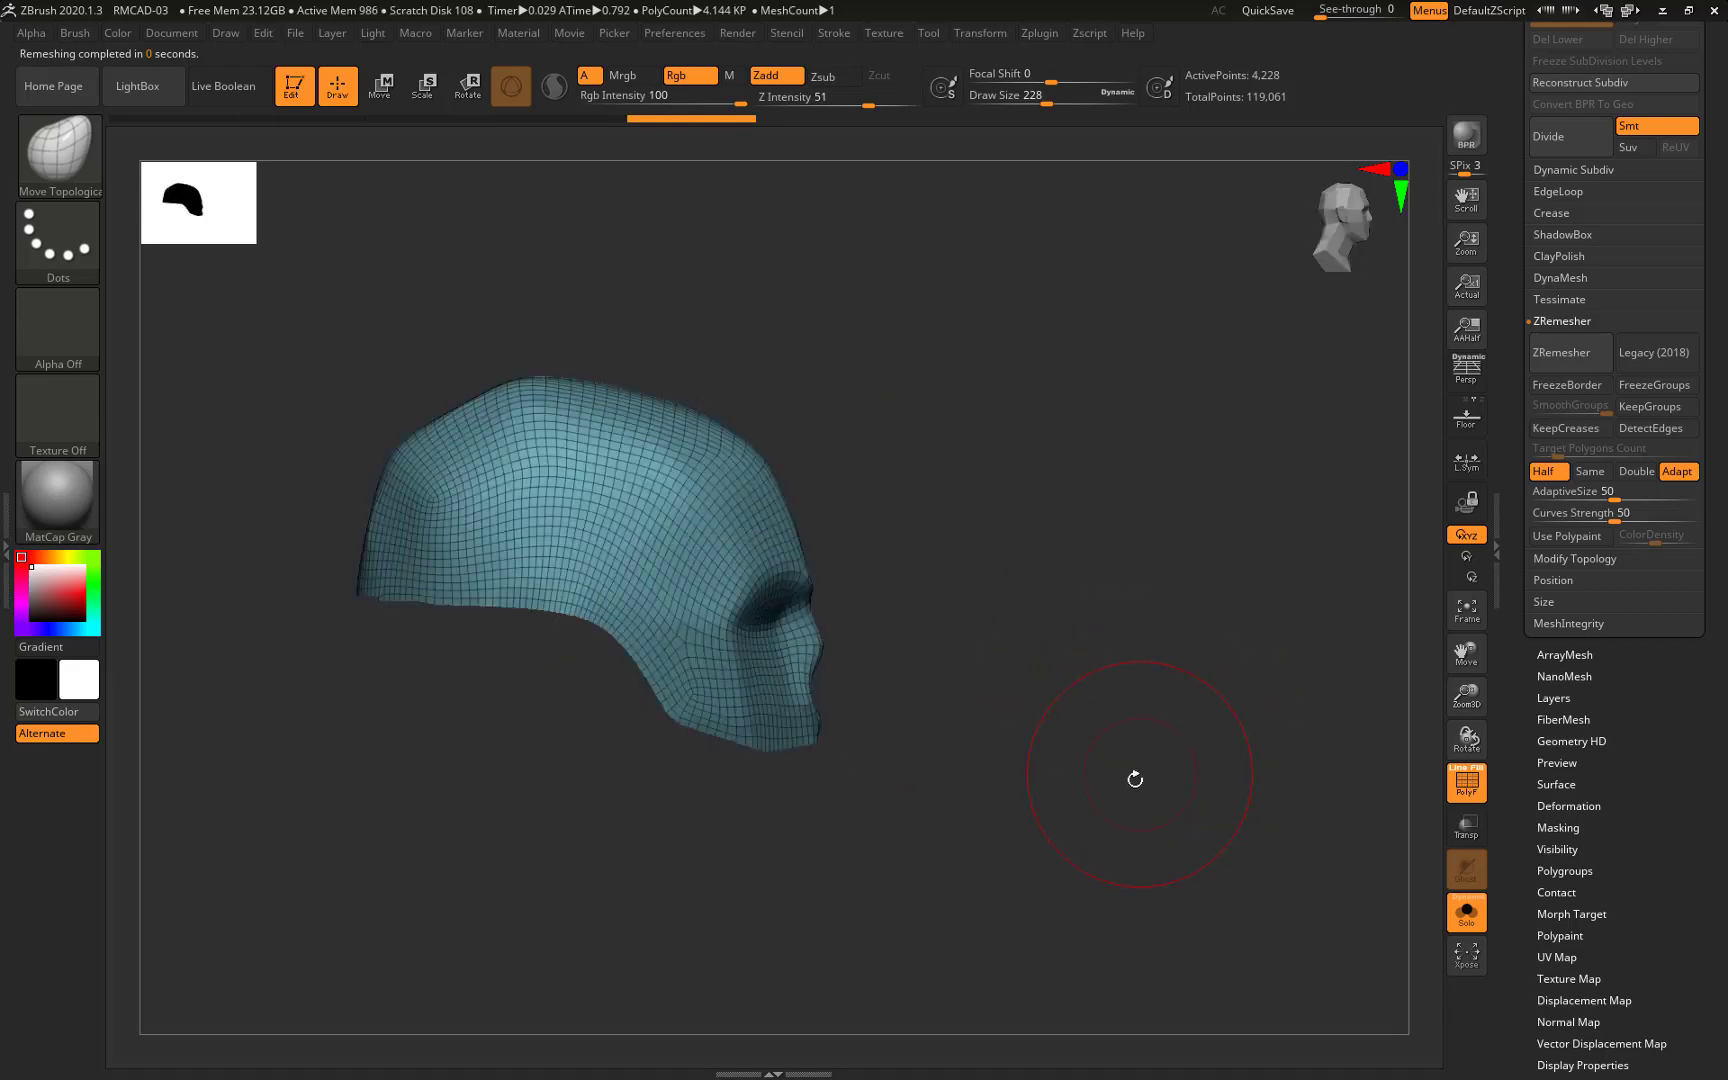
Give the head shell panel thickness with Panel Loops, then turn Solo off
left_click(1466, 912)
key("f")
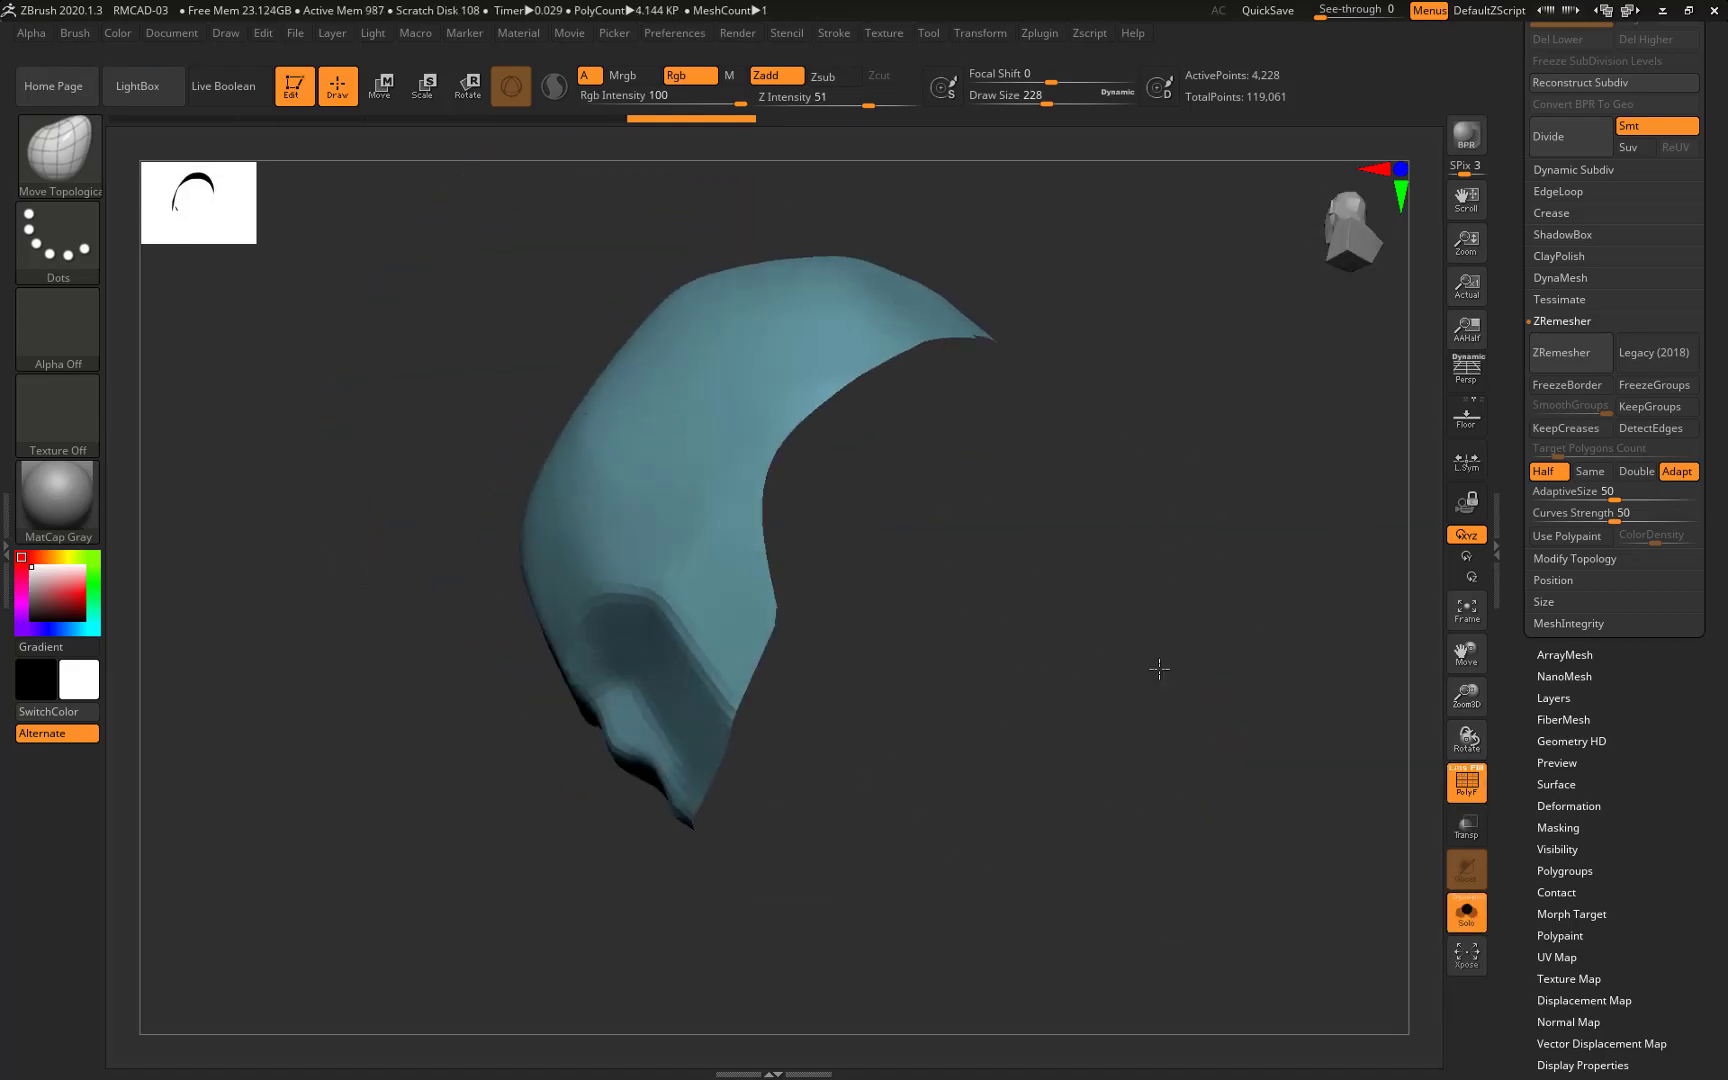
left_click(1558, 191)
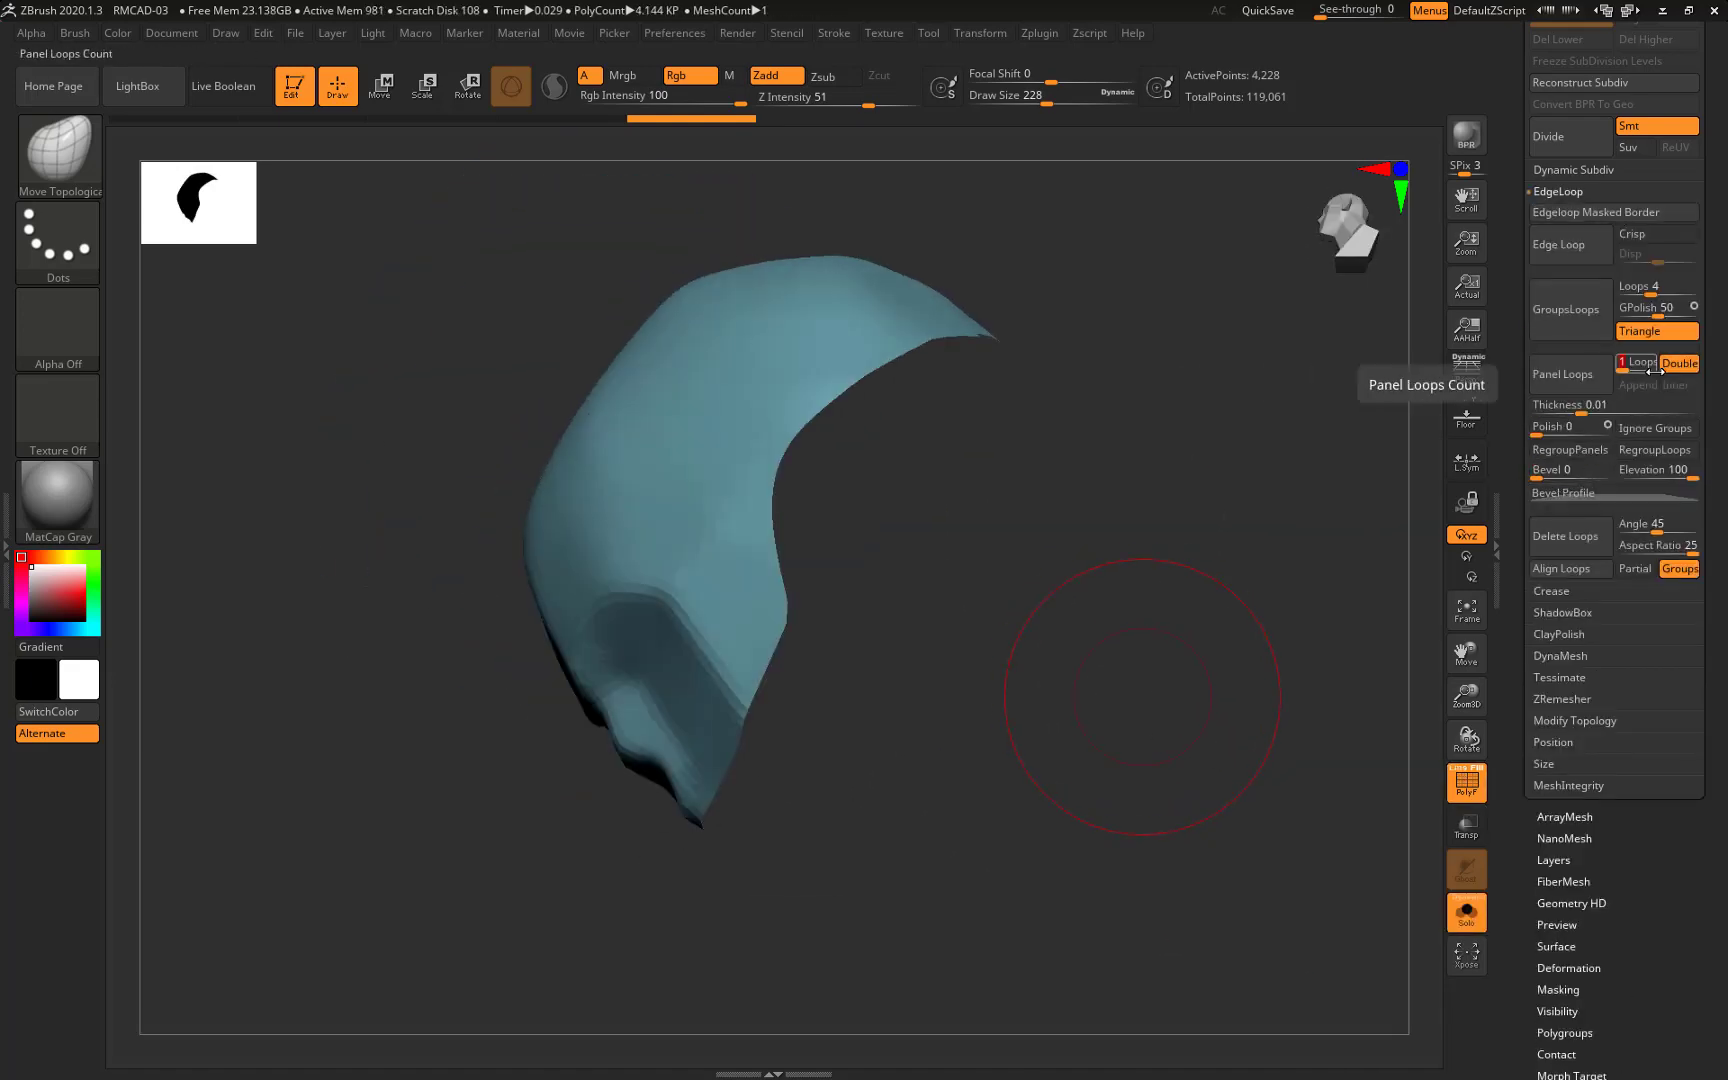
left_click(1563, 374)
left_click_drag(1095, 656, 1184, 706)
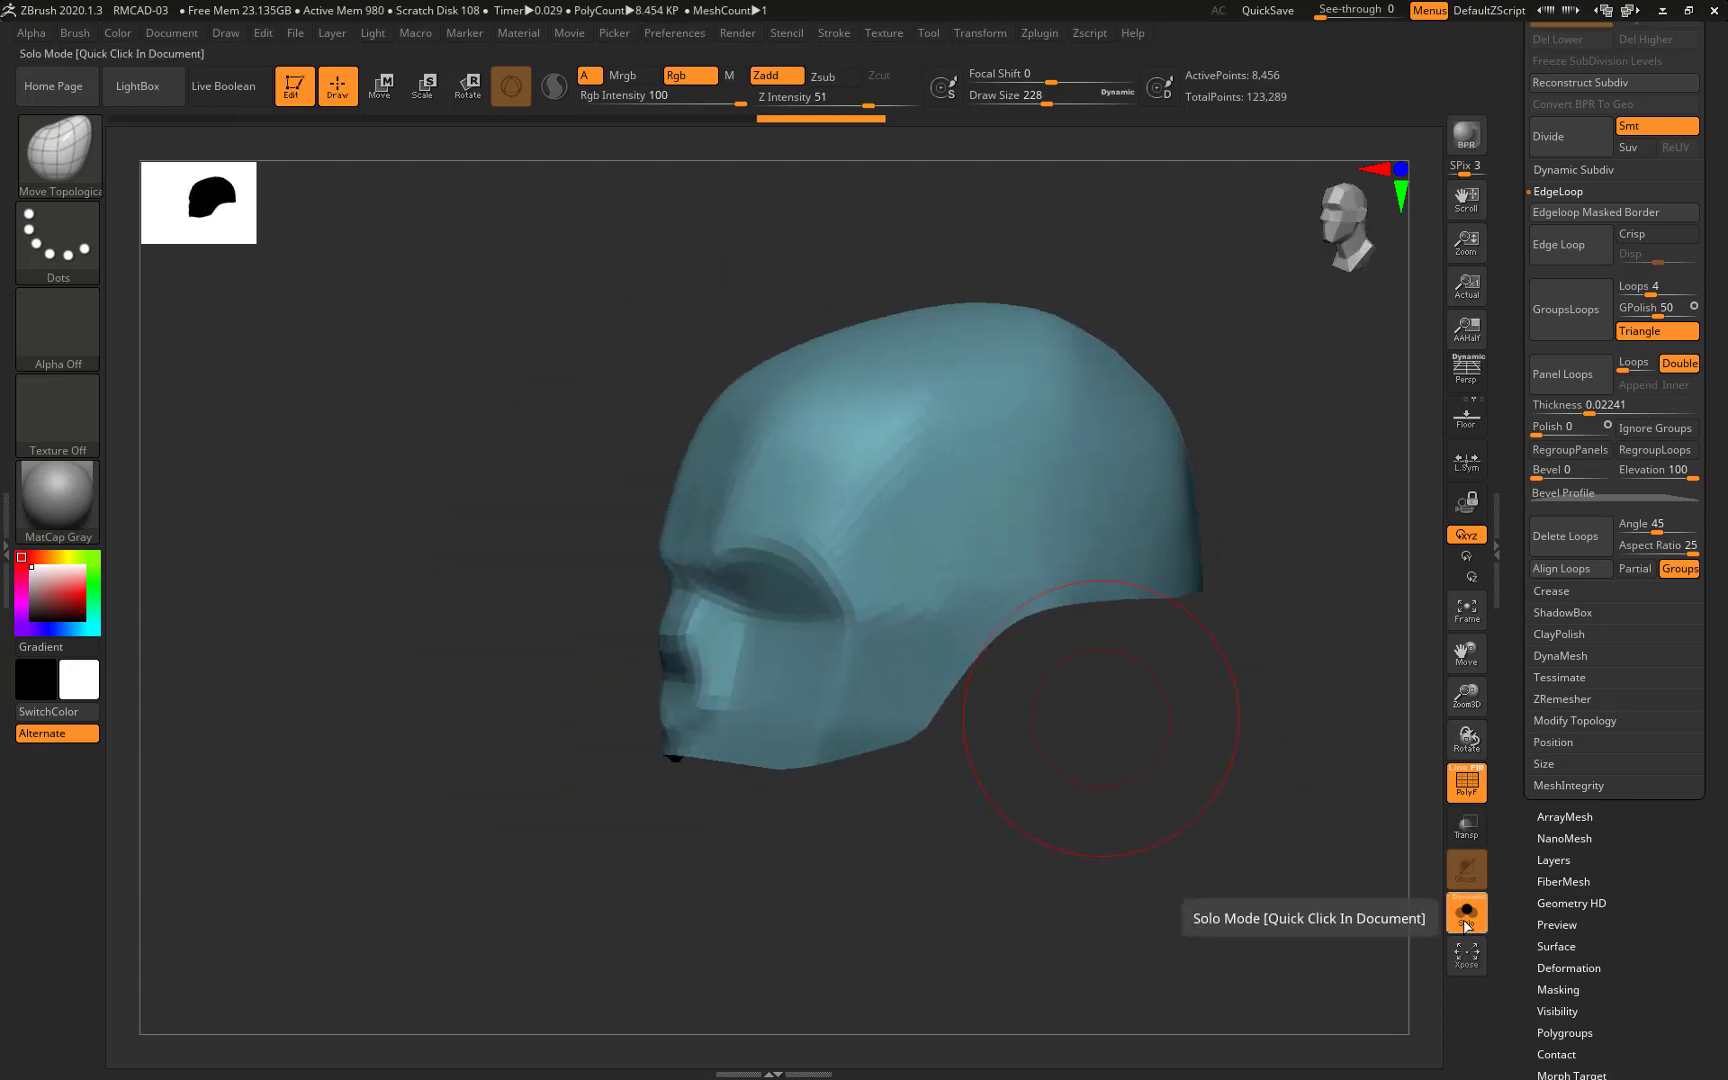
left_click(1466, 912)
Save the helmet project as a new file named RMCAD-04
left_click_drag(1032, 770, 1176, 693)
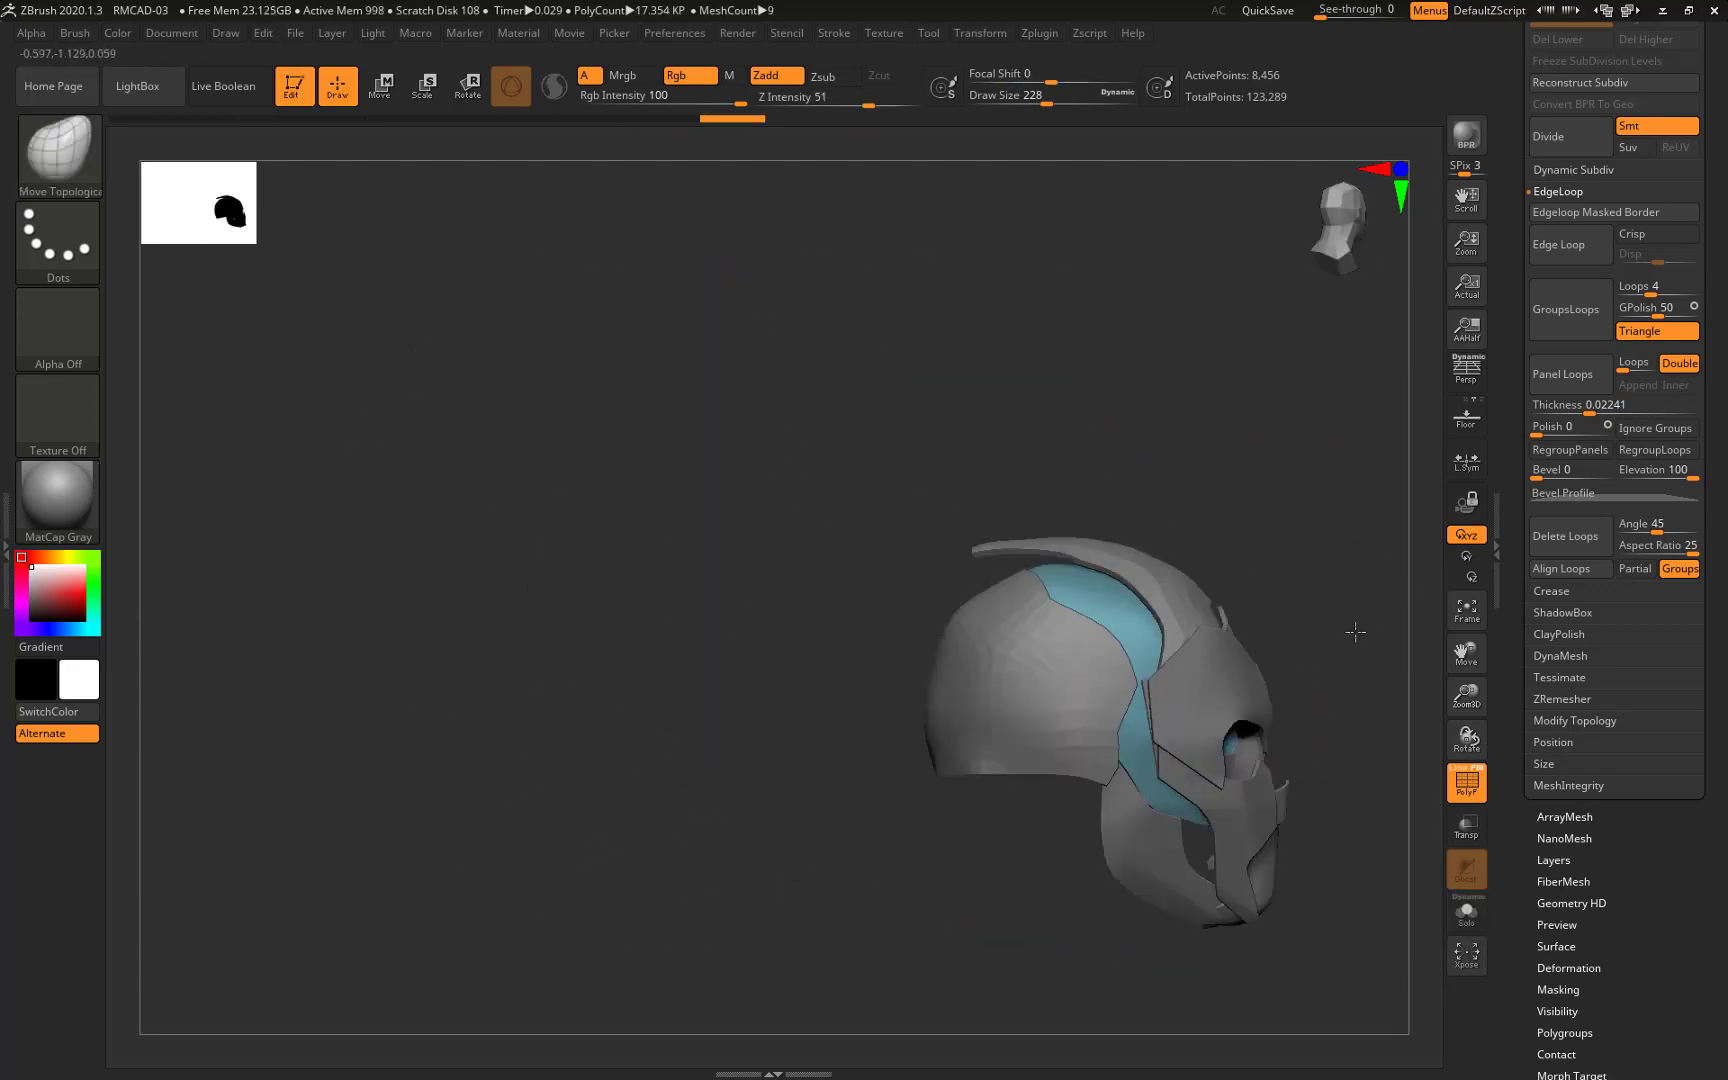
left_click_drag(1176, 693, 1084, 590)
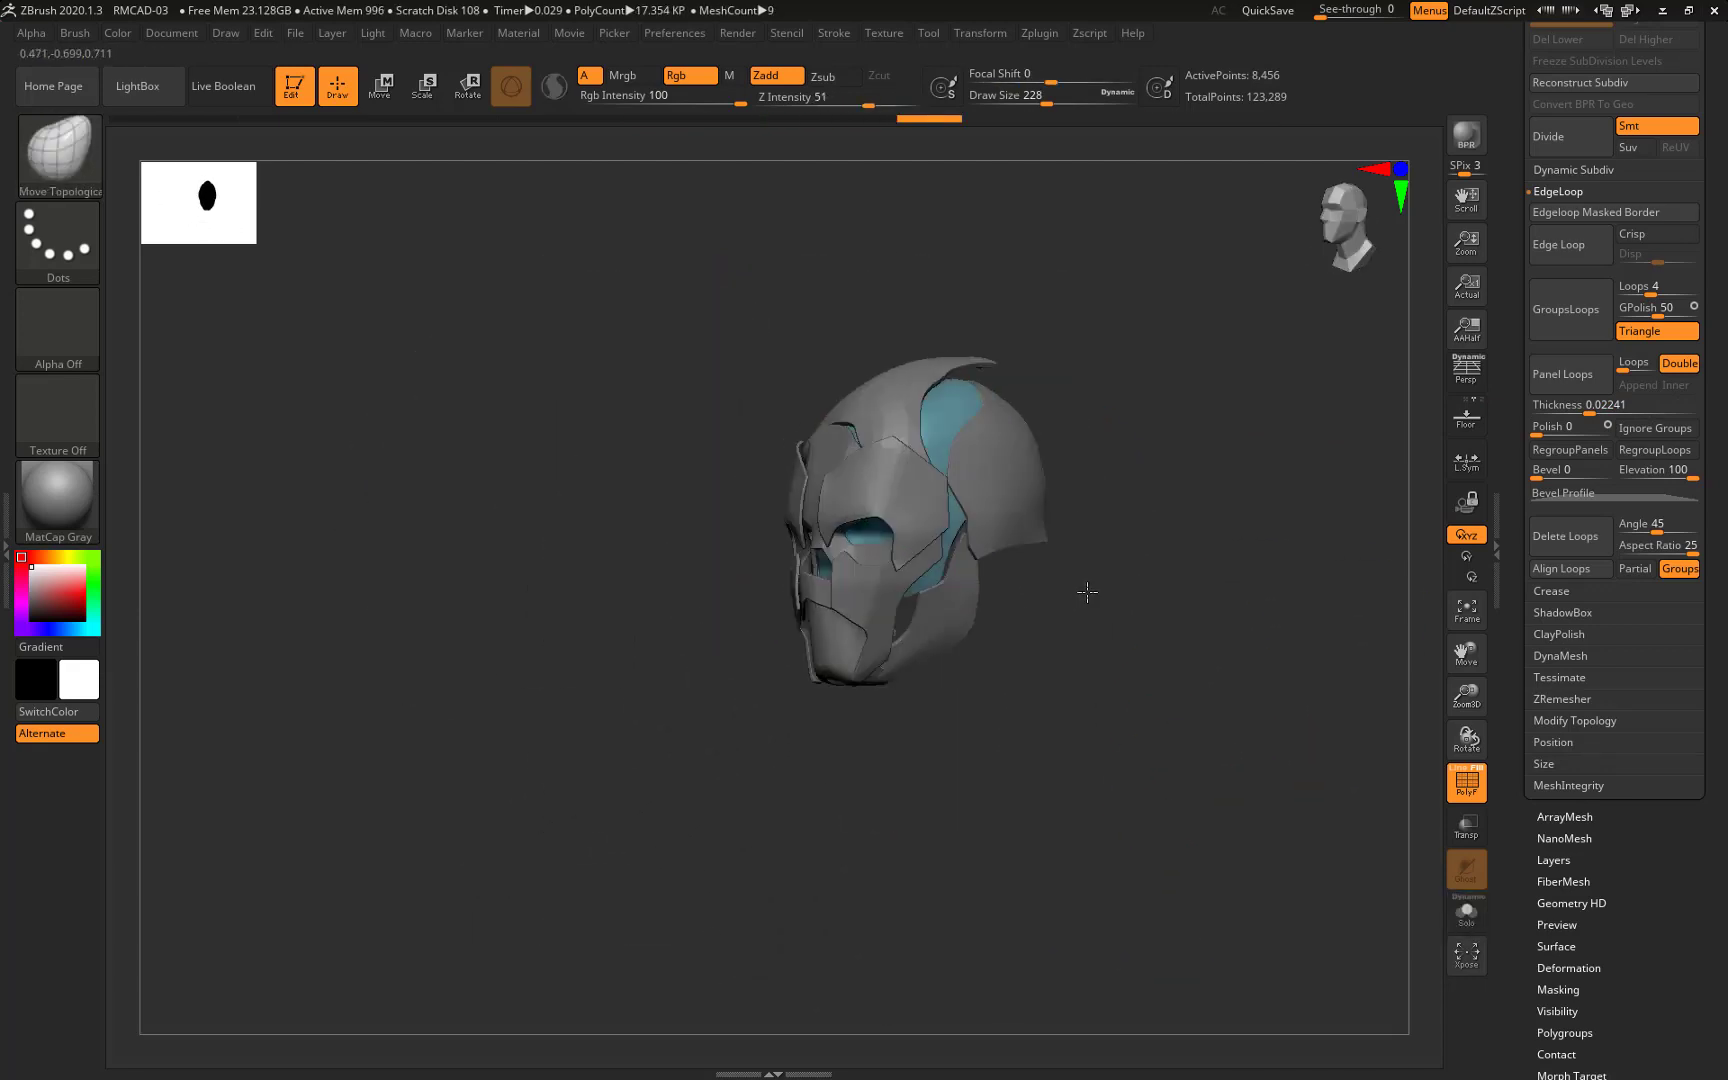
key("ctrl+s")
left_click(723, 508)
Inspect the helmet from several angles and leave perspective view off
left_click_drag(1150, 687, 678, 866)
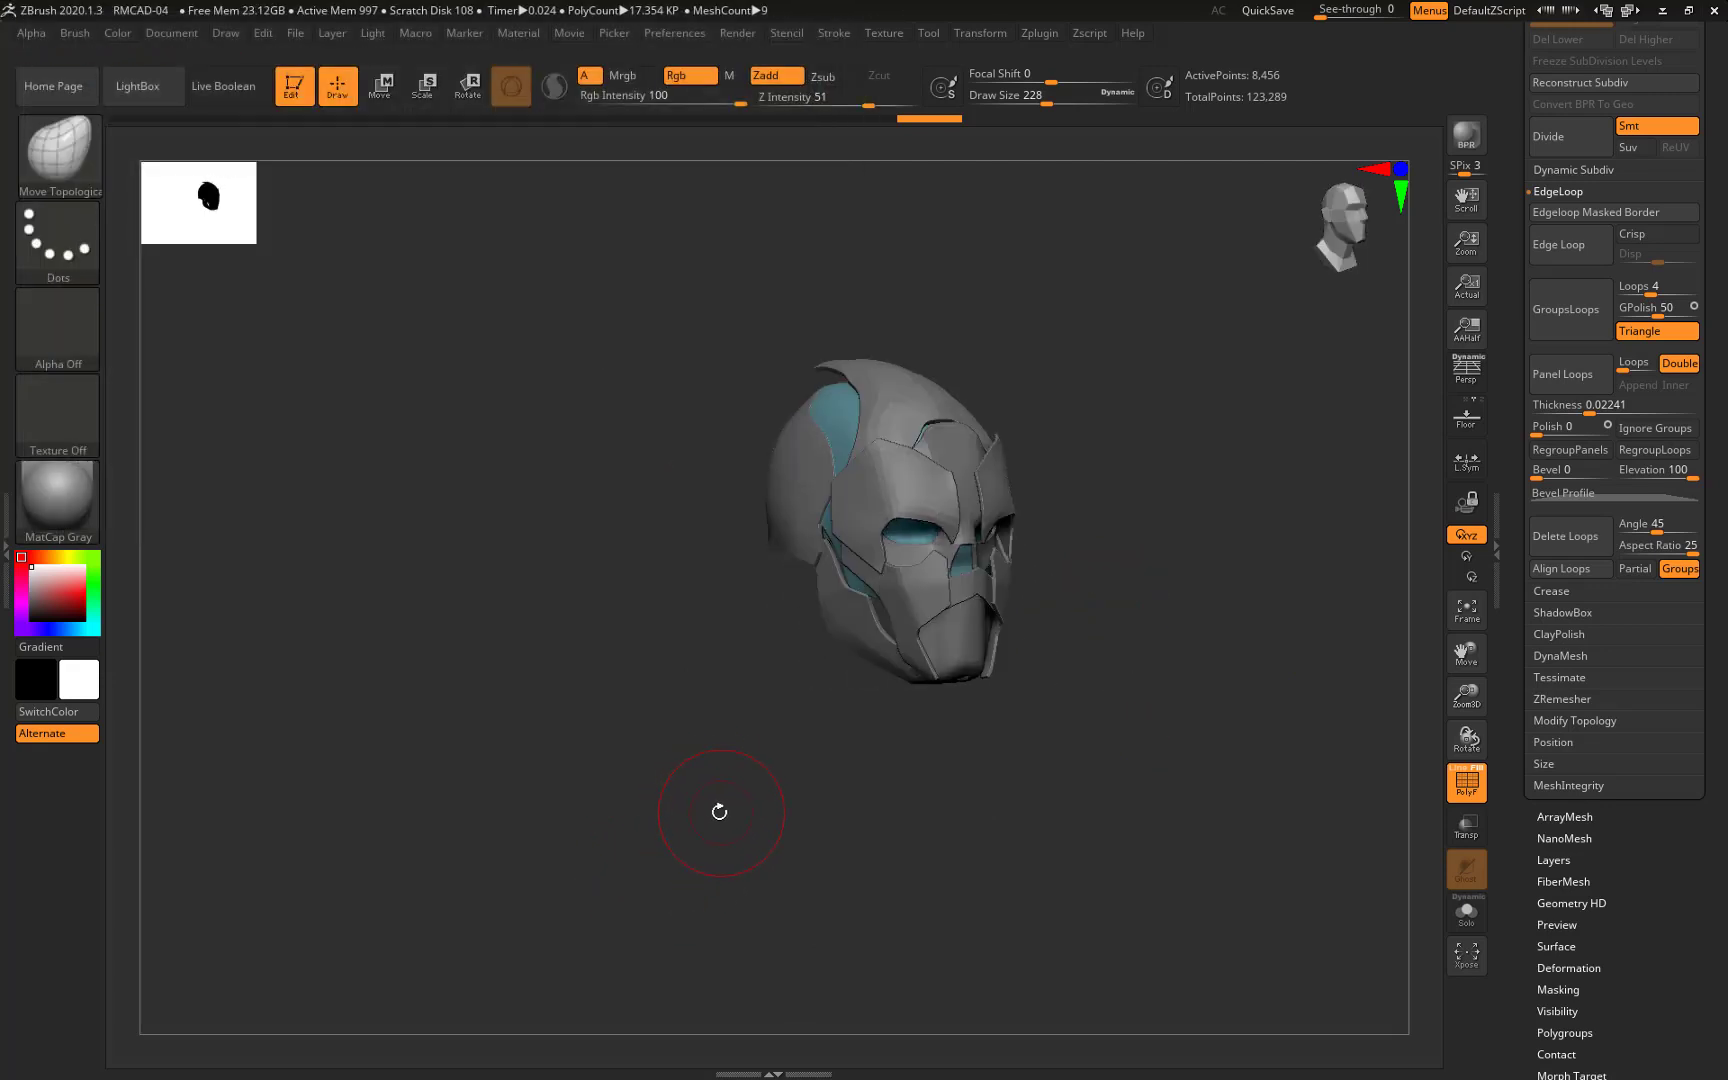
mouse_move(689, 805)
left_mouse_down()
mouse_move(995, 779)
mouse_move(971, 780)
left_mouse_up()
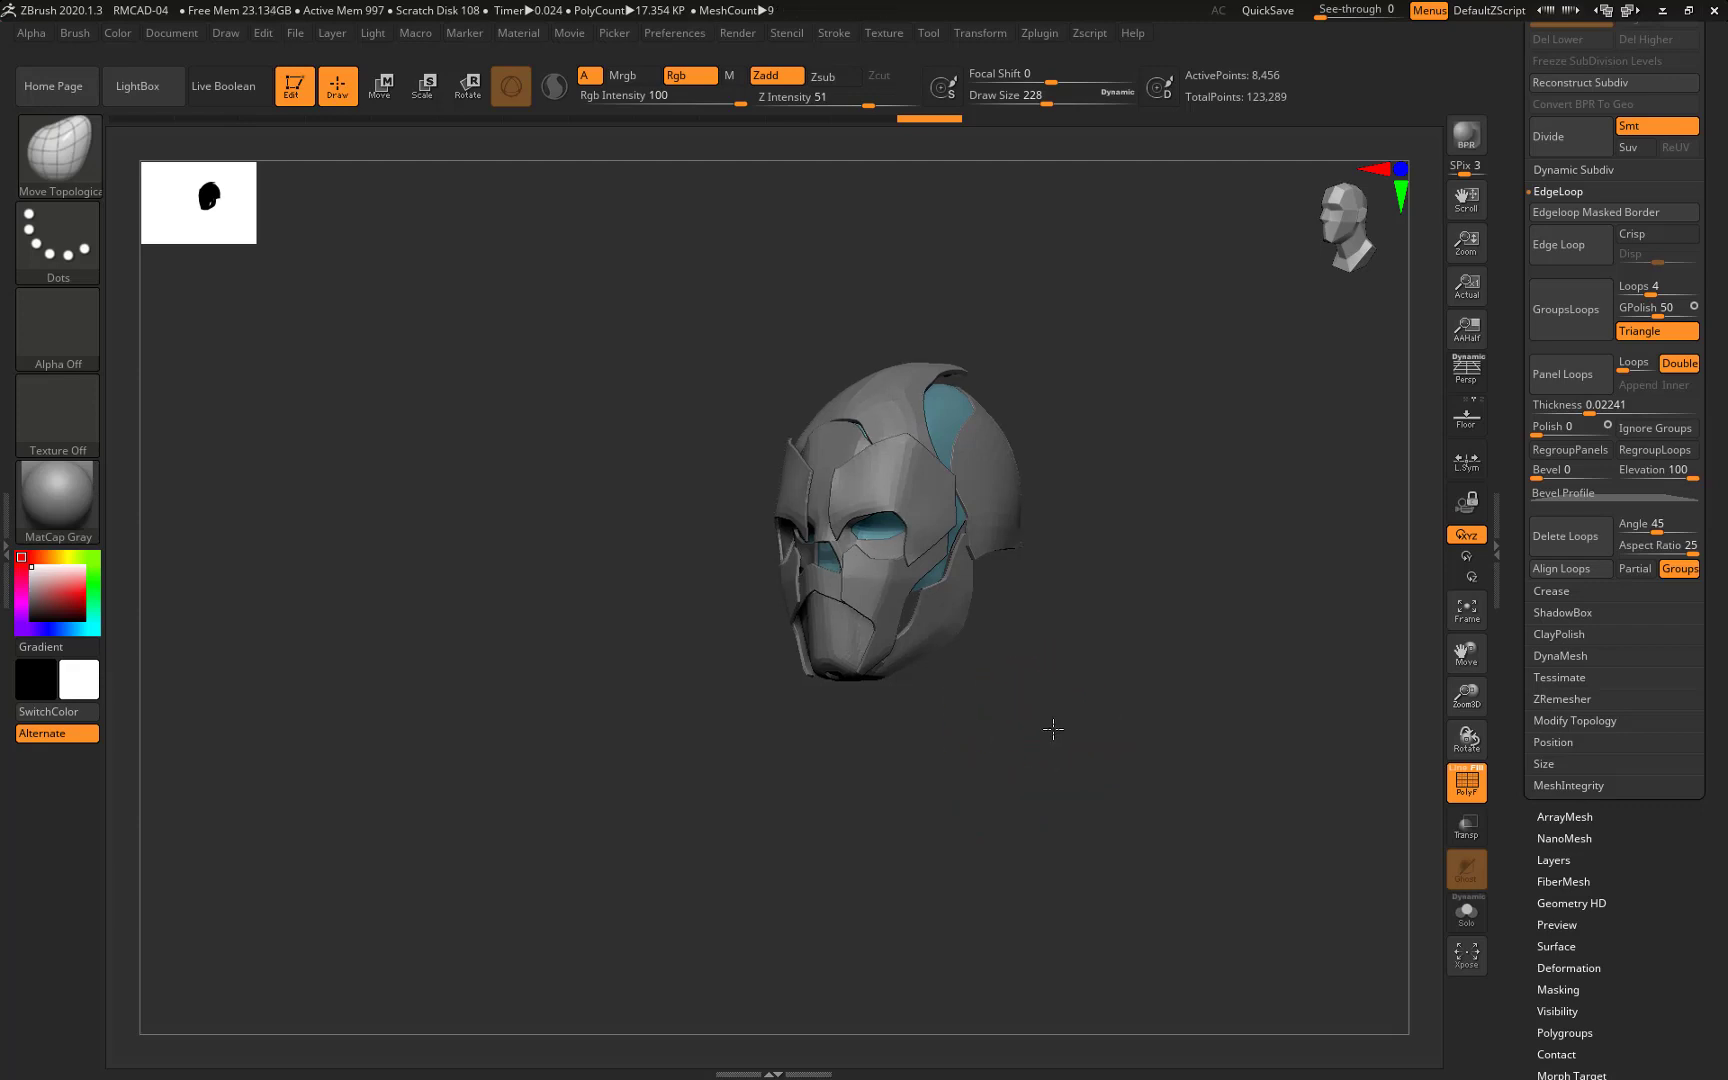
mouse_move(1053, 729)
left_mouse_down()
mouse_move(930, 829)
mouse_move(872, 756)
mouse_move(1122, 687)
mouse_move(1182, 636)
left_mouse_up()
key("p")
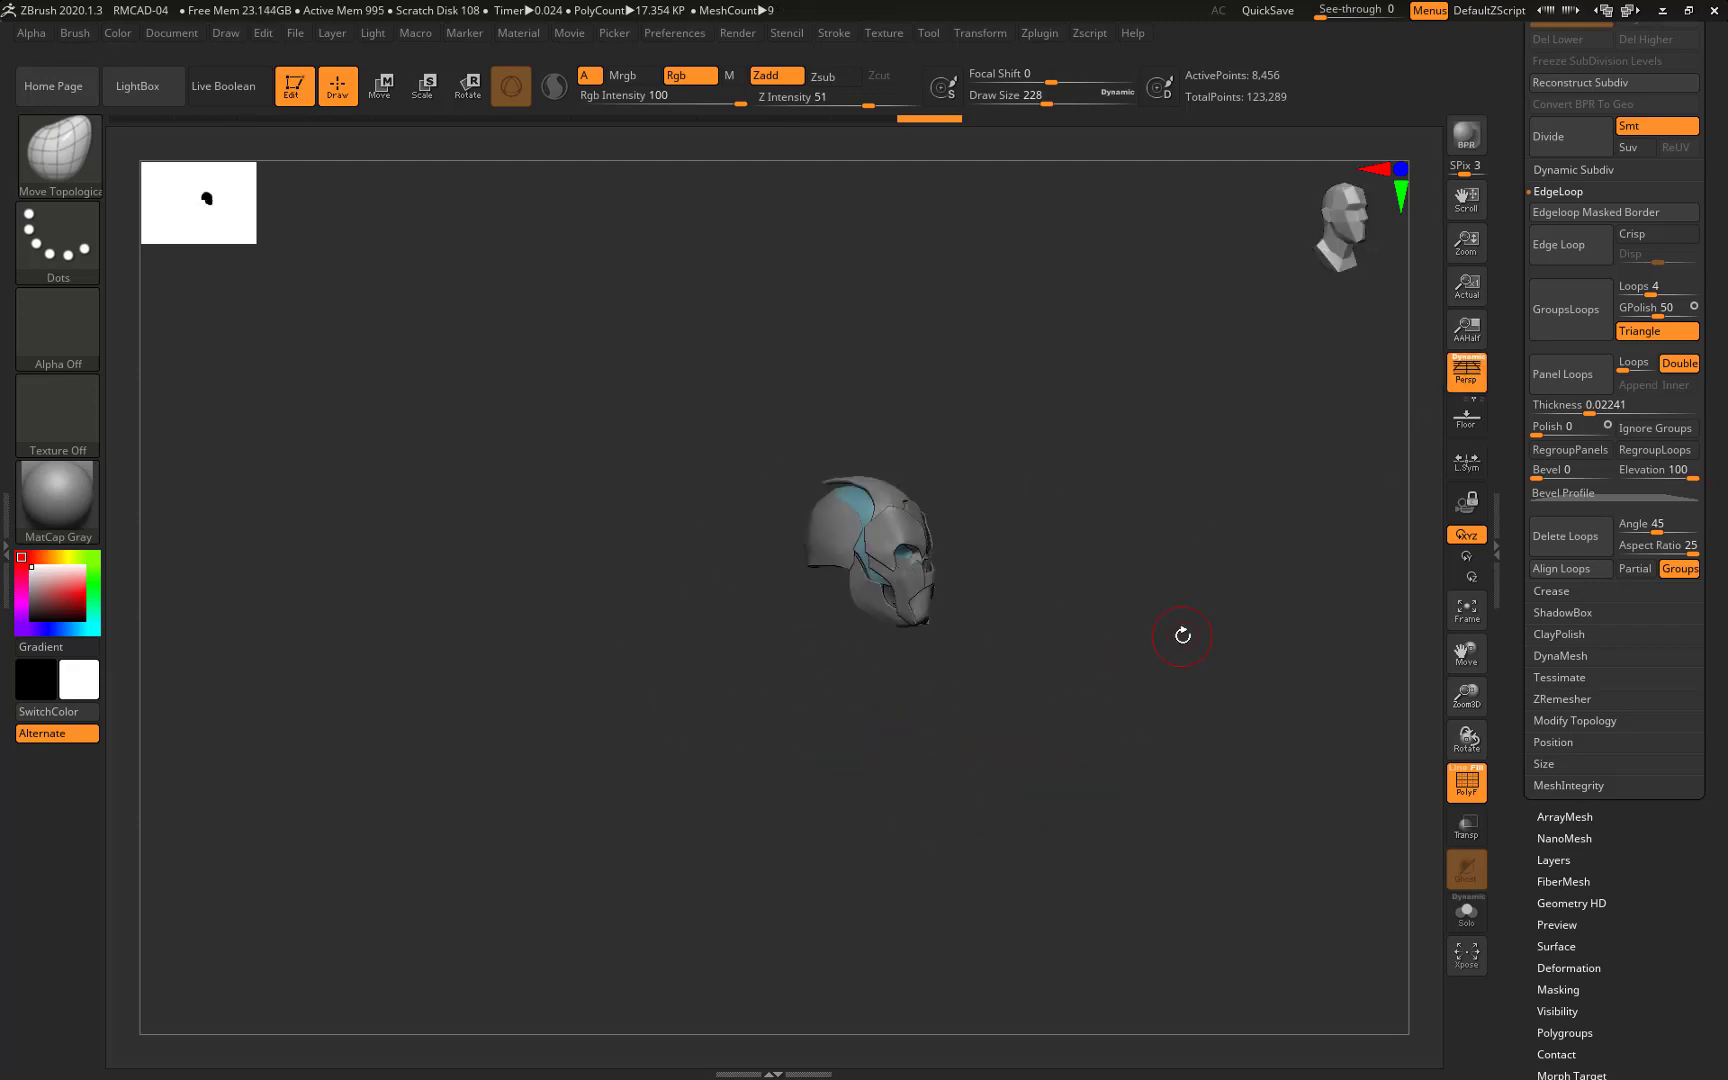
scroll(1614, 600, "up", 10)
mouse_move(1140, 770)
left_mouse_down()
mouse_move(1100, 776)
mouse_move(1096, 679)
mouse_move(1060, 640)
mouse_move(1045, 690)
mouse_move(1103, 629)
mouse_move(984, 673)
mouse_move(1053, 677)
left_mouse_up()
left_click(1466, 372)
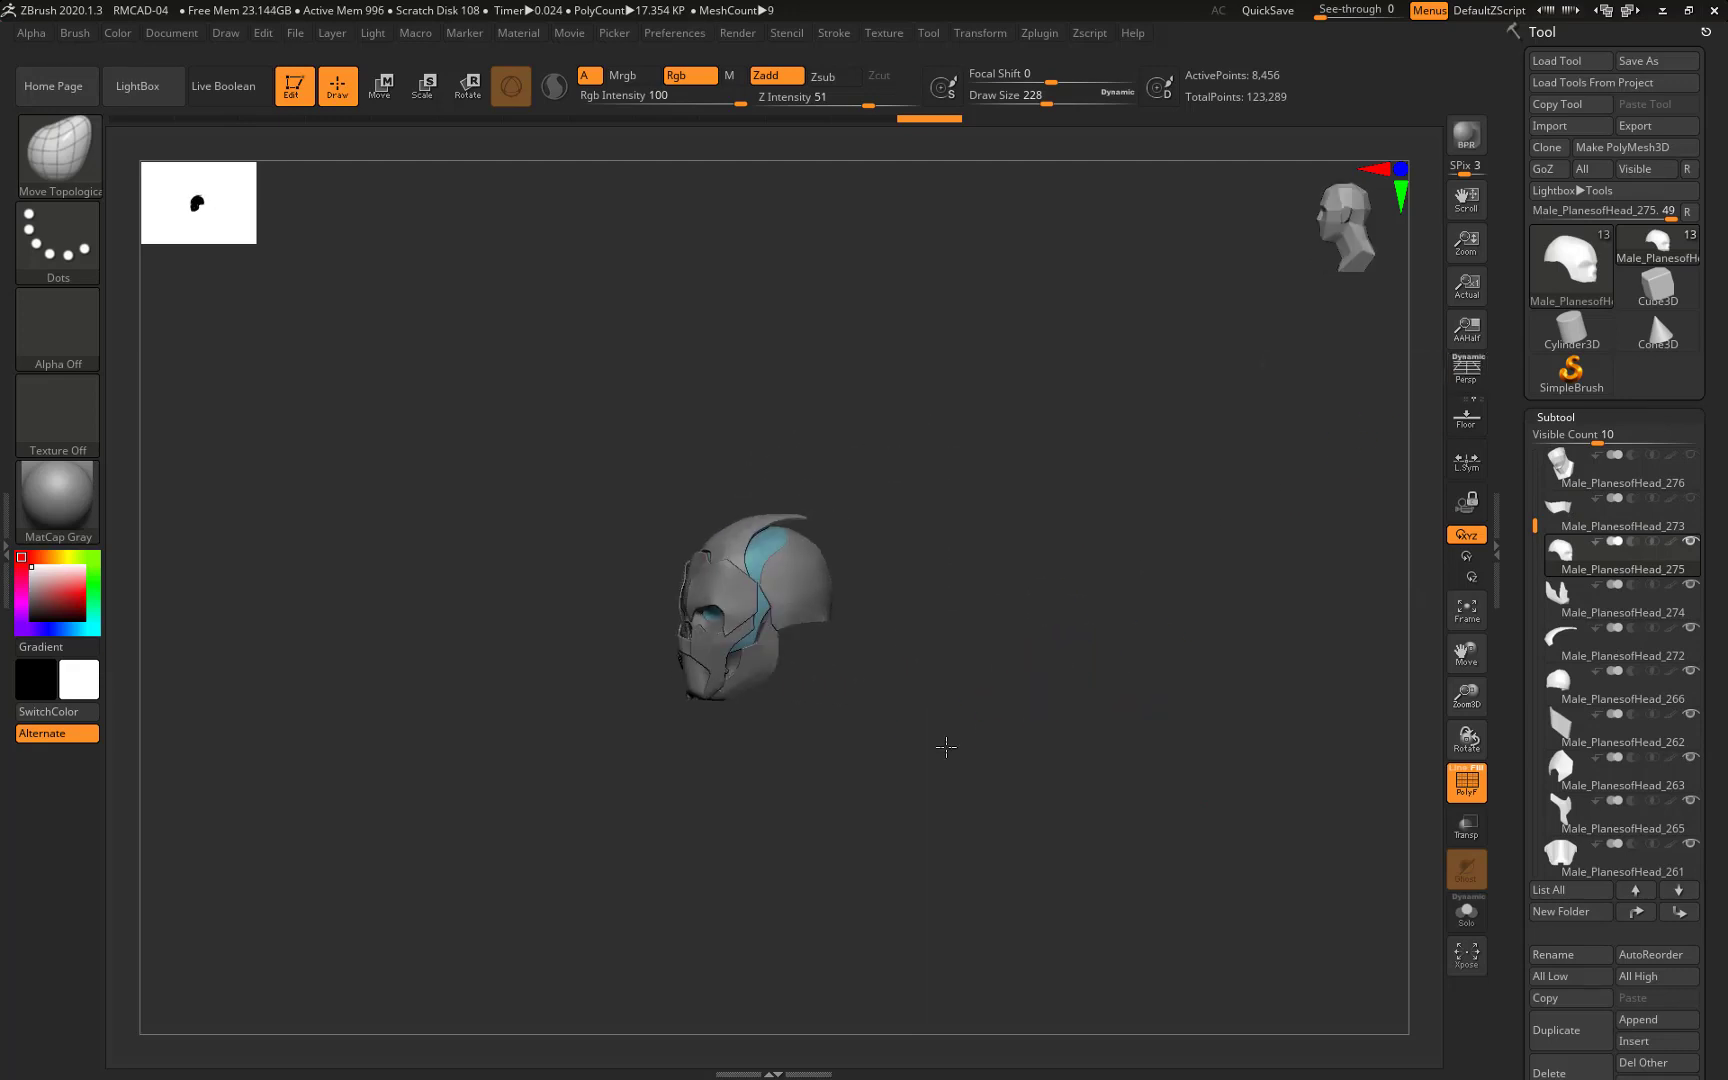
Select the Male_PlanesofHead_276 neck piece and duplicate it
mouse_move(946, 746)
left_mouse_down()
mouse_move(1010, 690)
mouse_move(833, 710)
mouse_move(973, 702)
mouse_move(890, 748)
mouse_move(1041, 663)
mouse_move(926, 683)
mouse_move(1036, 632)
mouse_move(995, 652)
mouse_move(993, 674)
mouse_move(1060, 683)
left_mouse_up()
key("alt+Up")
key("alt+Up")
key("ctrl+shift+d")
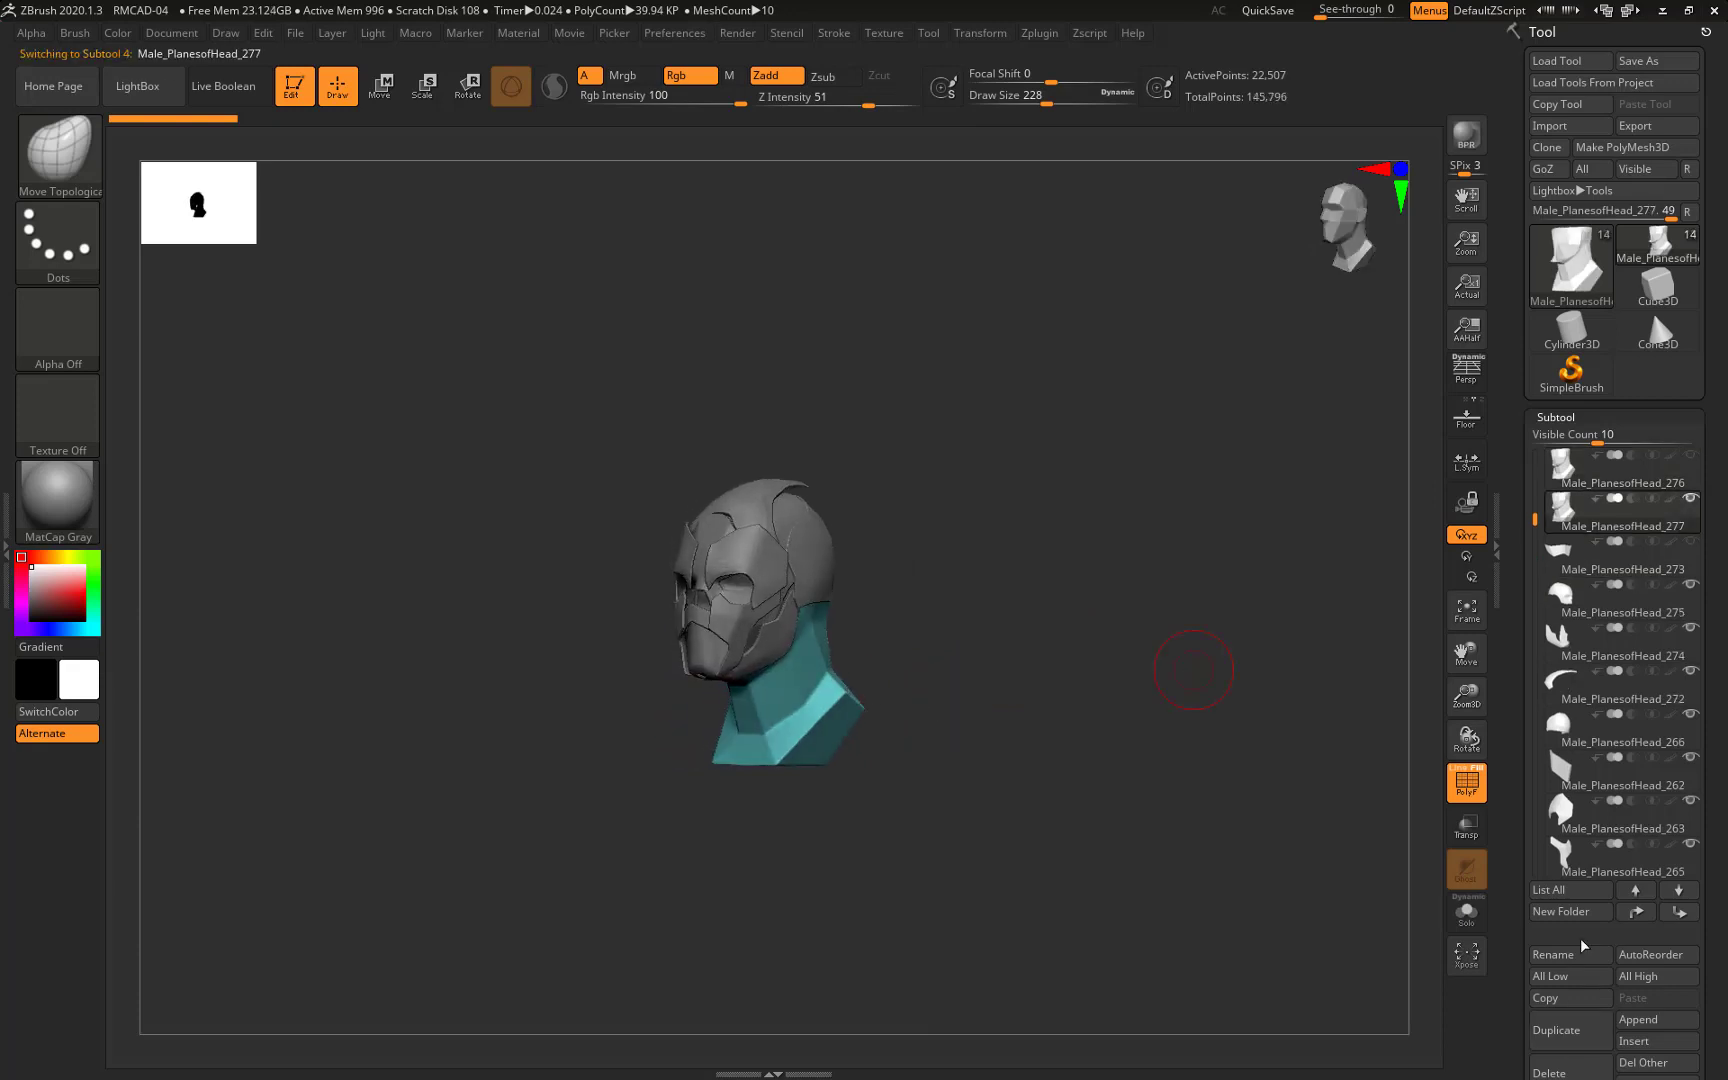
mouse_move(933, 627)
left_mouse_down()
mouse_move(1003, 625)
mouse_move(953, 648)
left_mouse_up()
scroll(1523, 821, "down", 2)
scroll(1523, 821, "down", 1)
Insert a Cylinder3D part and subdivide it twice with Divide
key("p")
left_click(1653, 903)
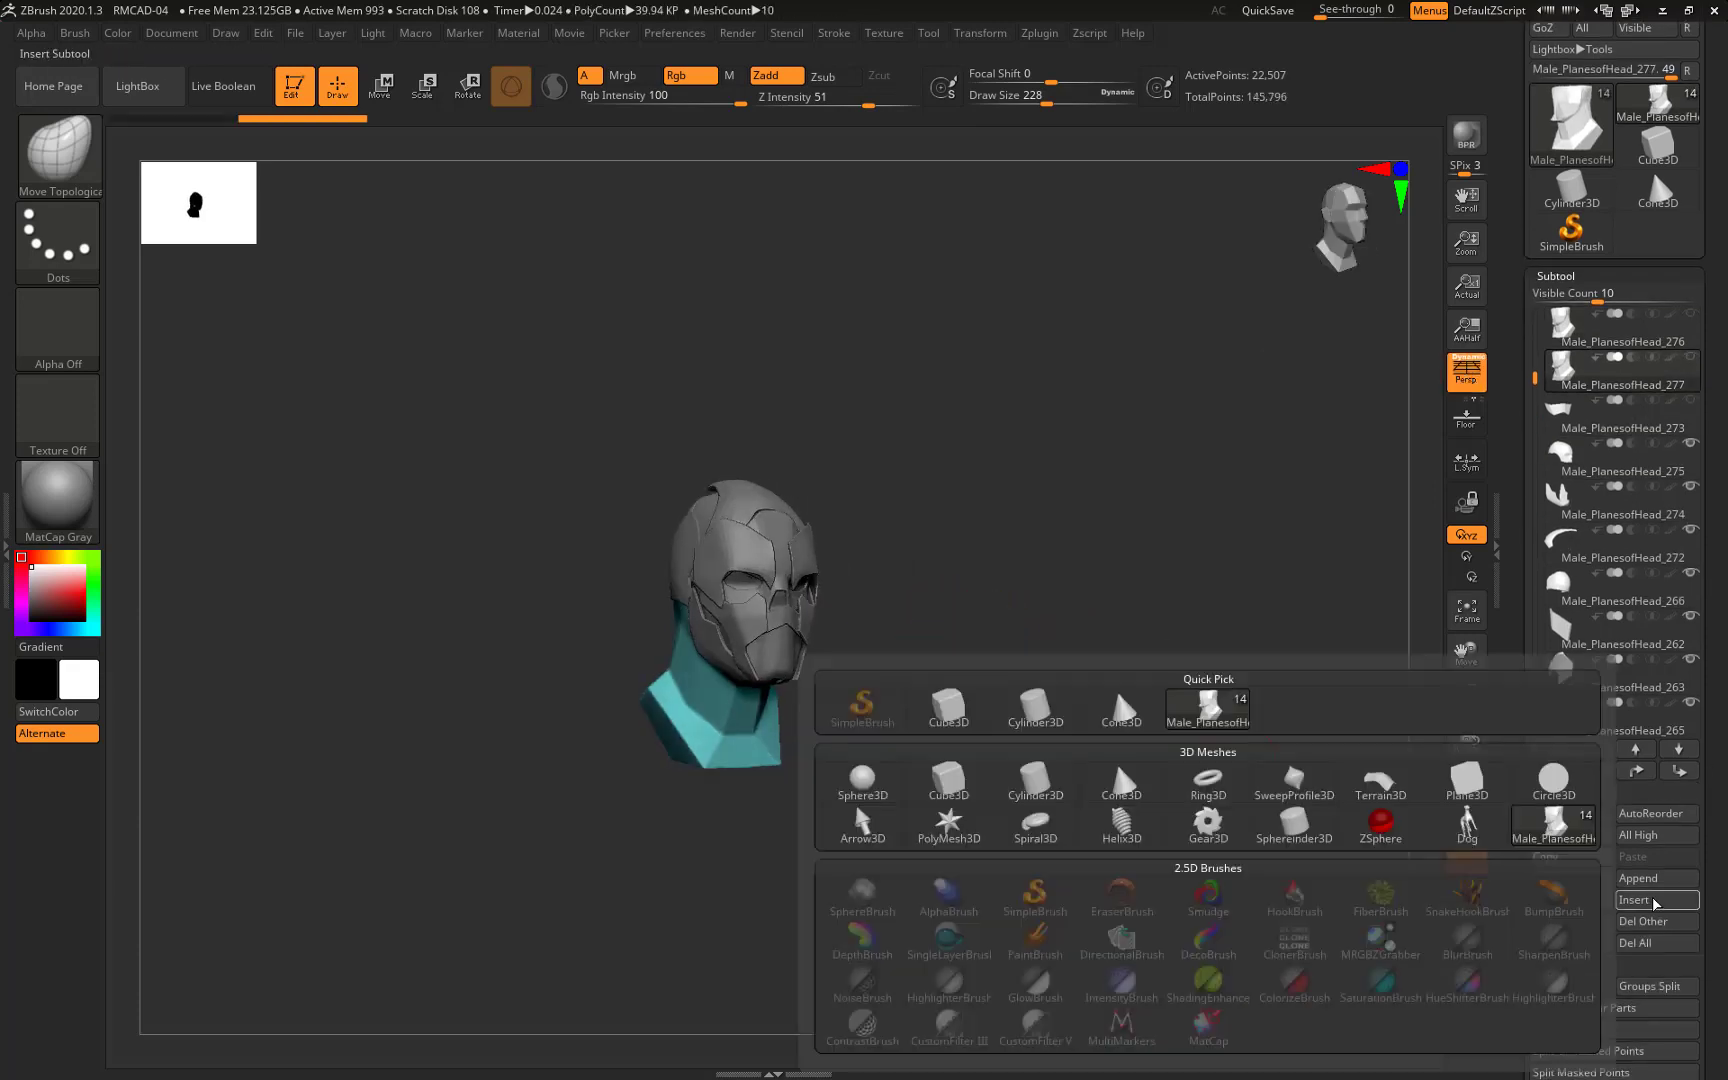
left_click(1038, 782)
left_click_drag(1041, 779, 926, 640, "shift")
key("p")
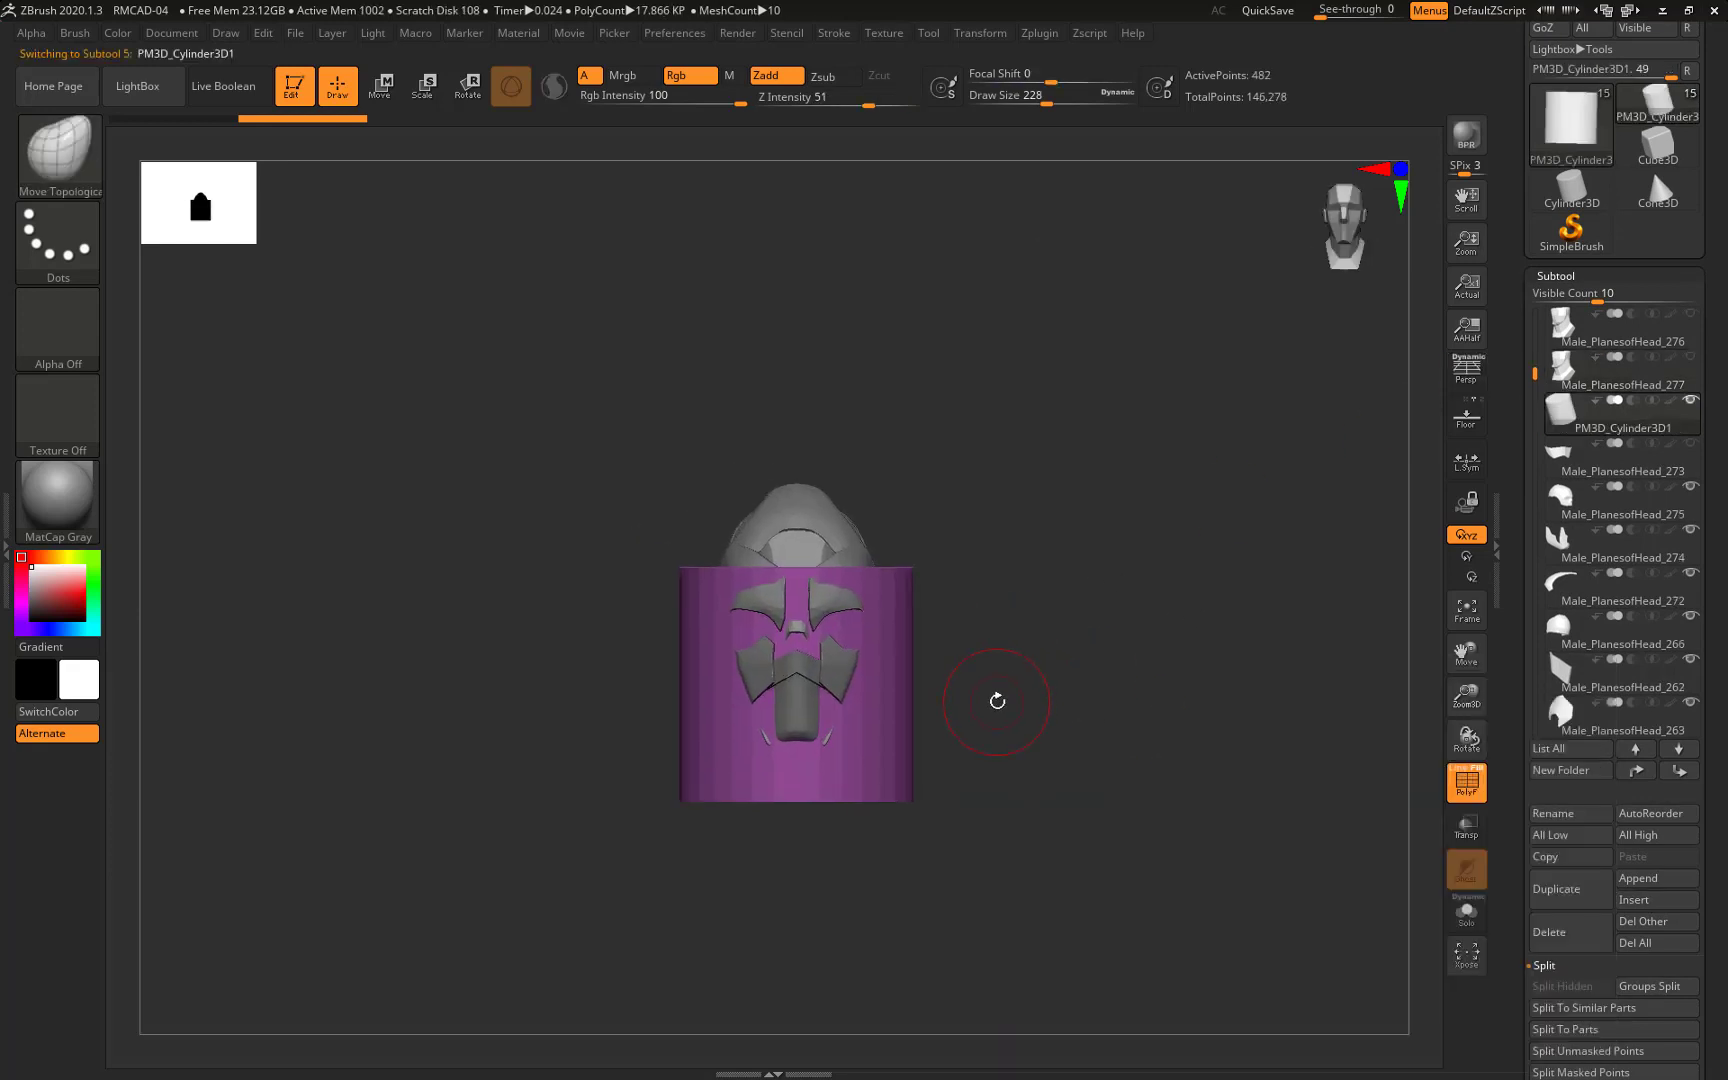
left_click(1556, 275)
left_click(1562, 296)
left_click(1566, 468)
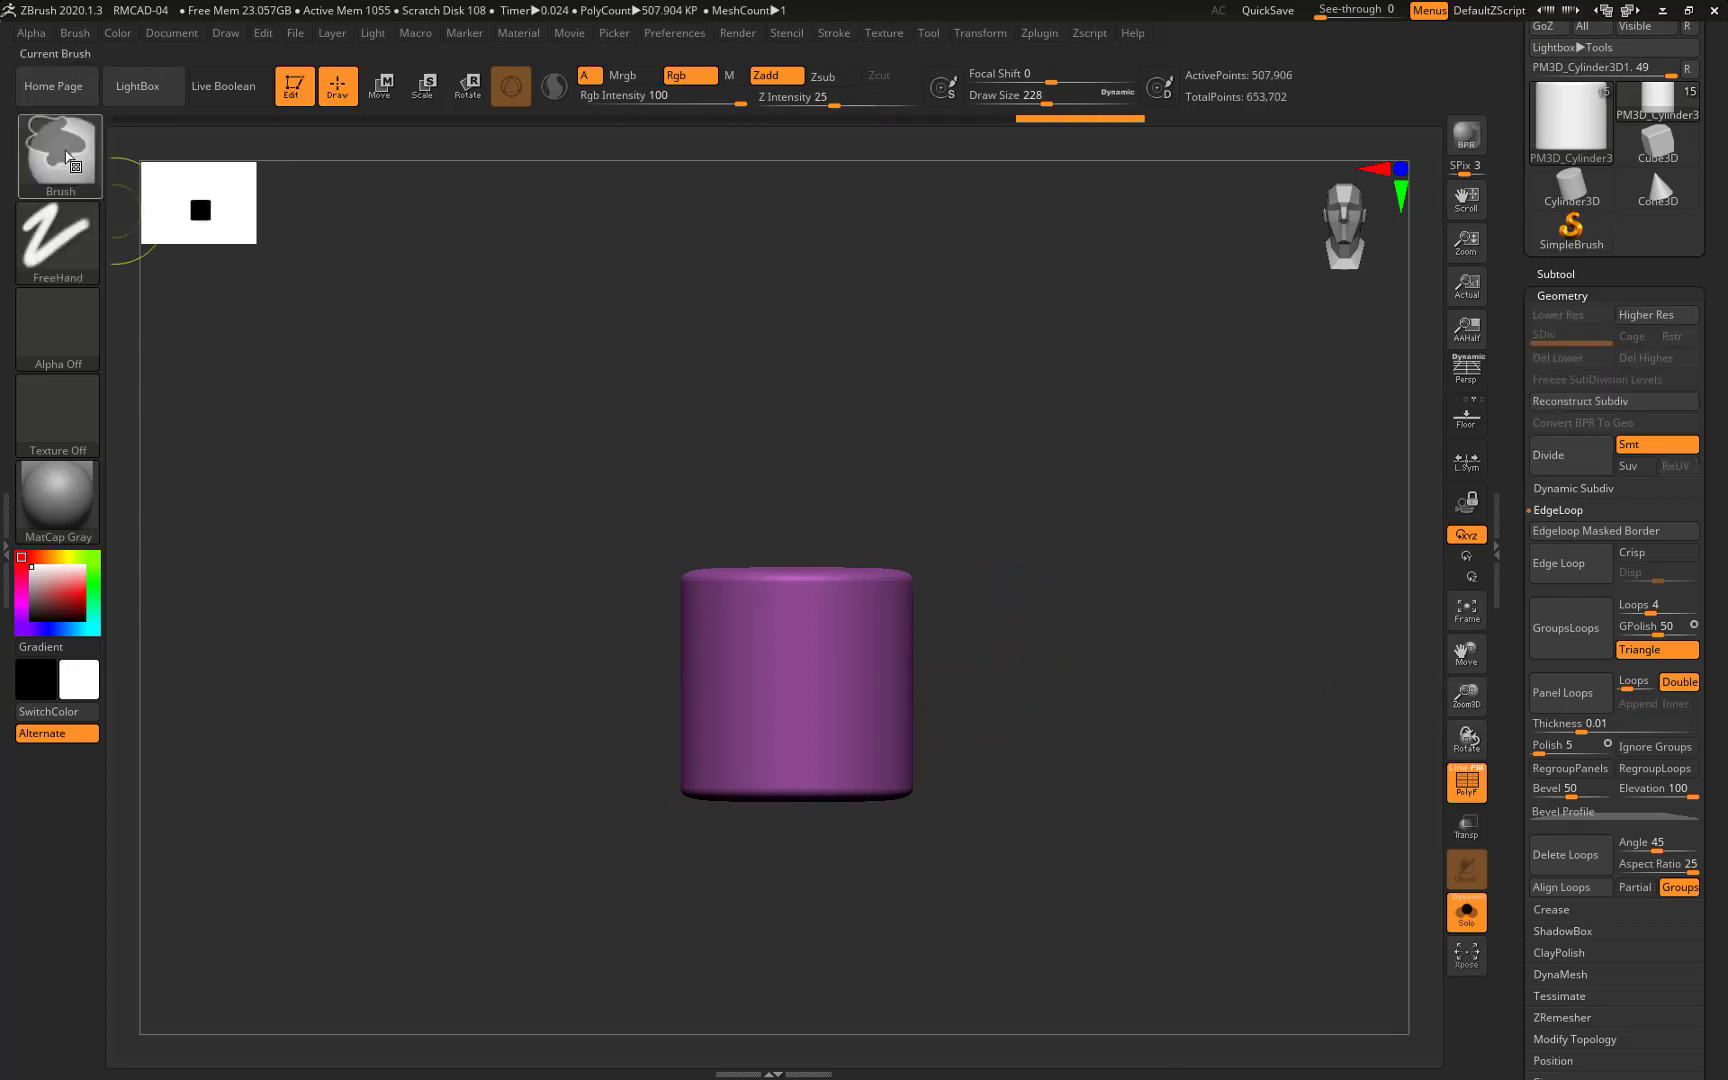
DynaMesh the cylinder into even polygons and stretch it narrower and taller
left_click_drag(638, 400, 972, 605, "ctrl")
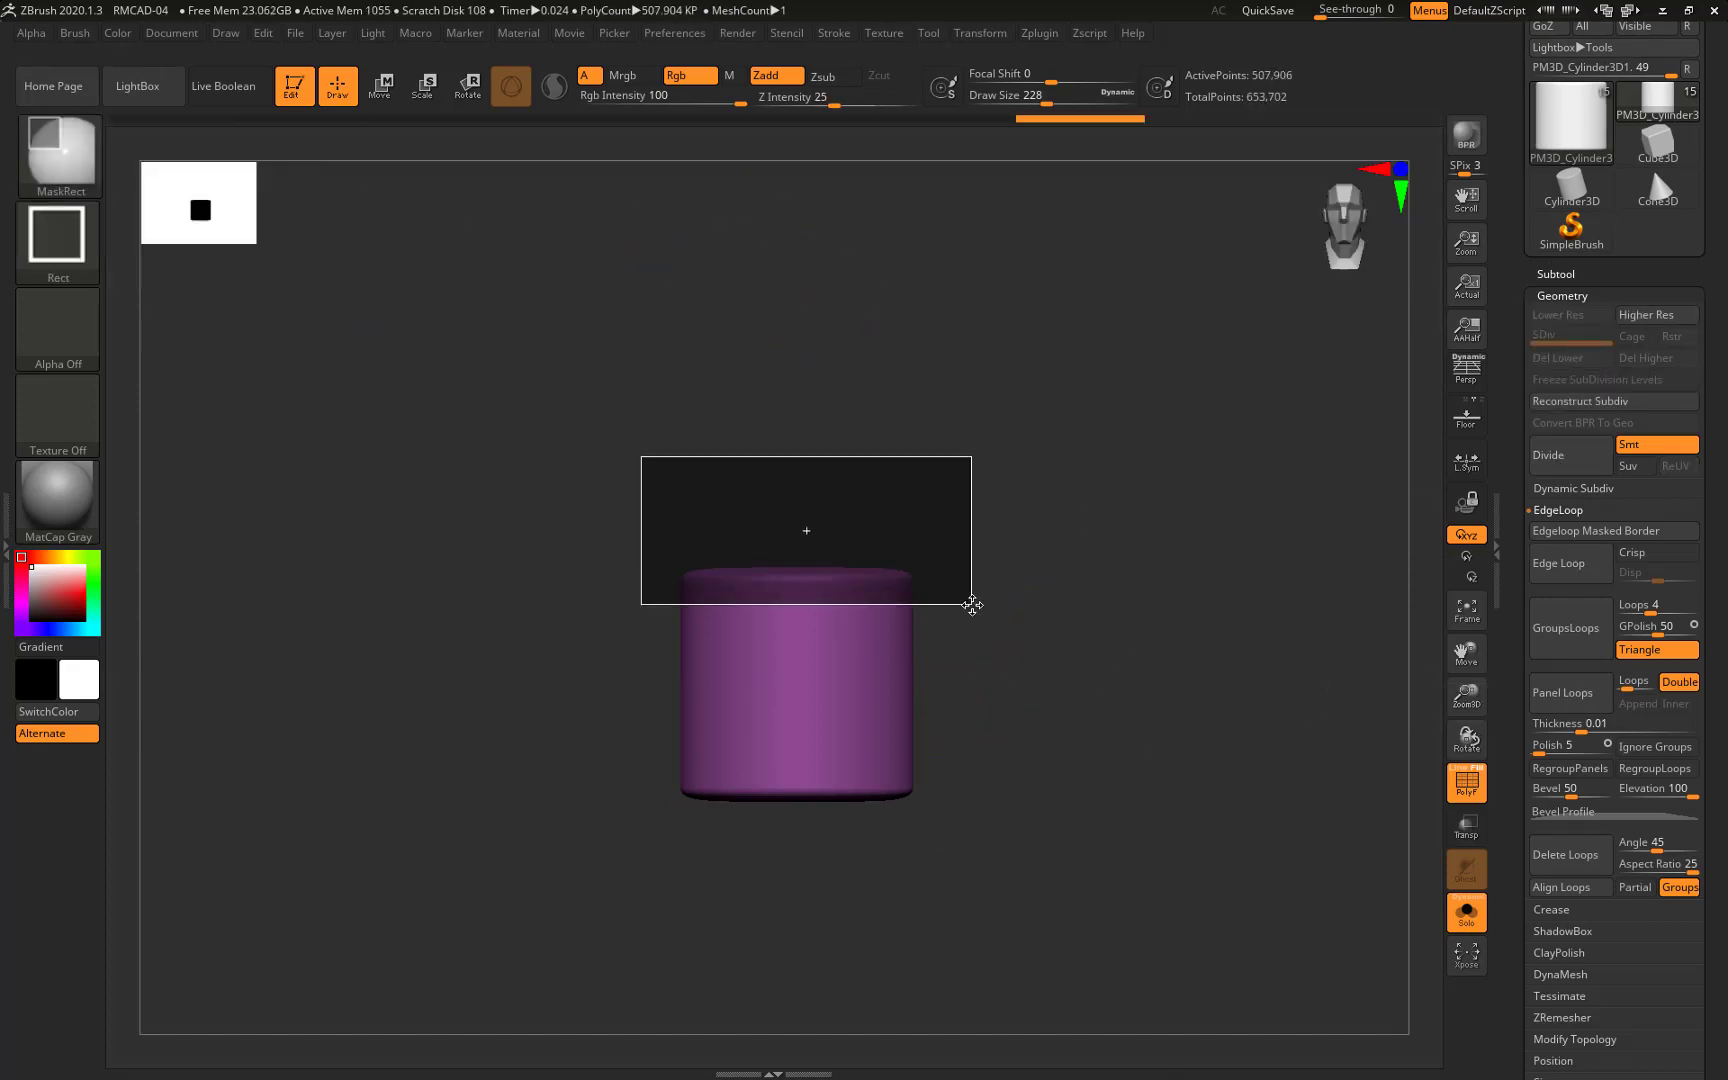
left_click(1560, 974)
left_click(1466, 780)
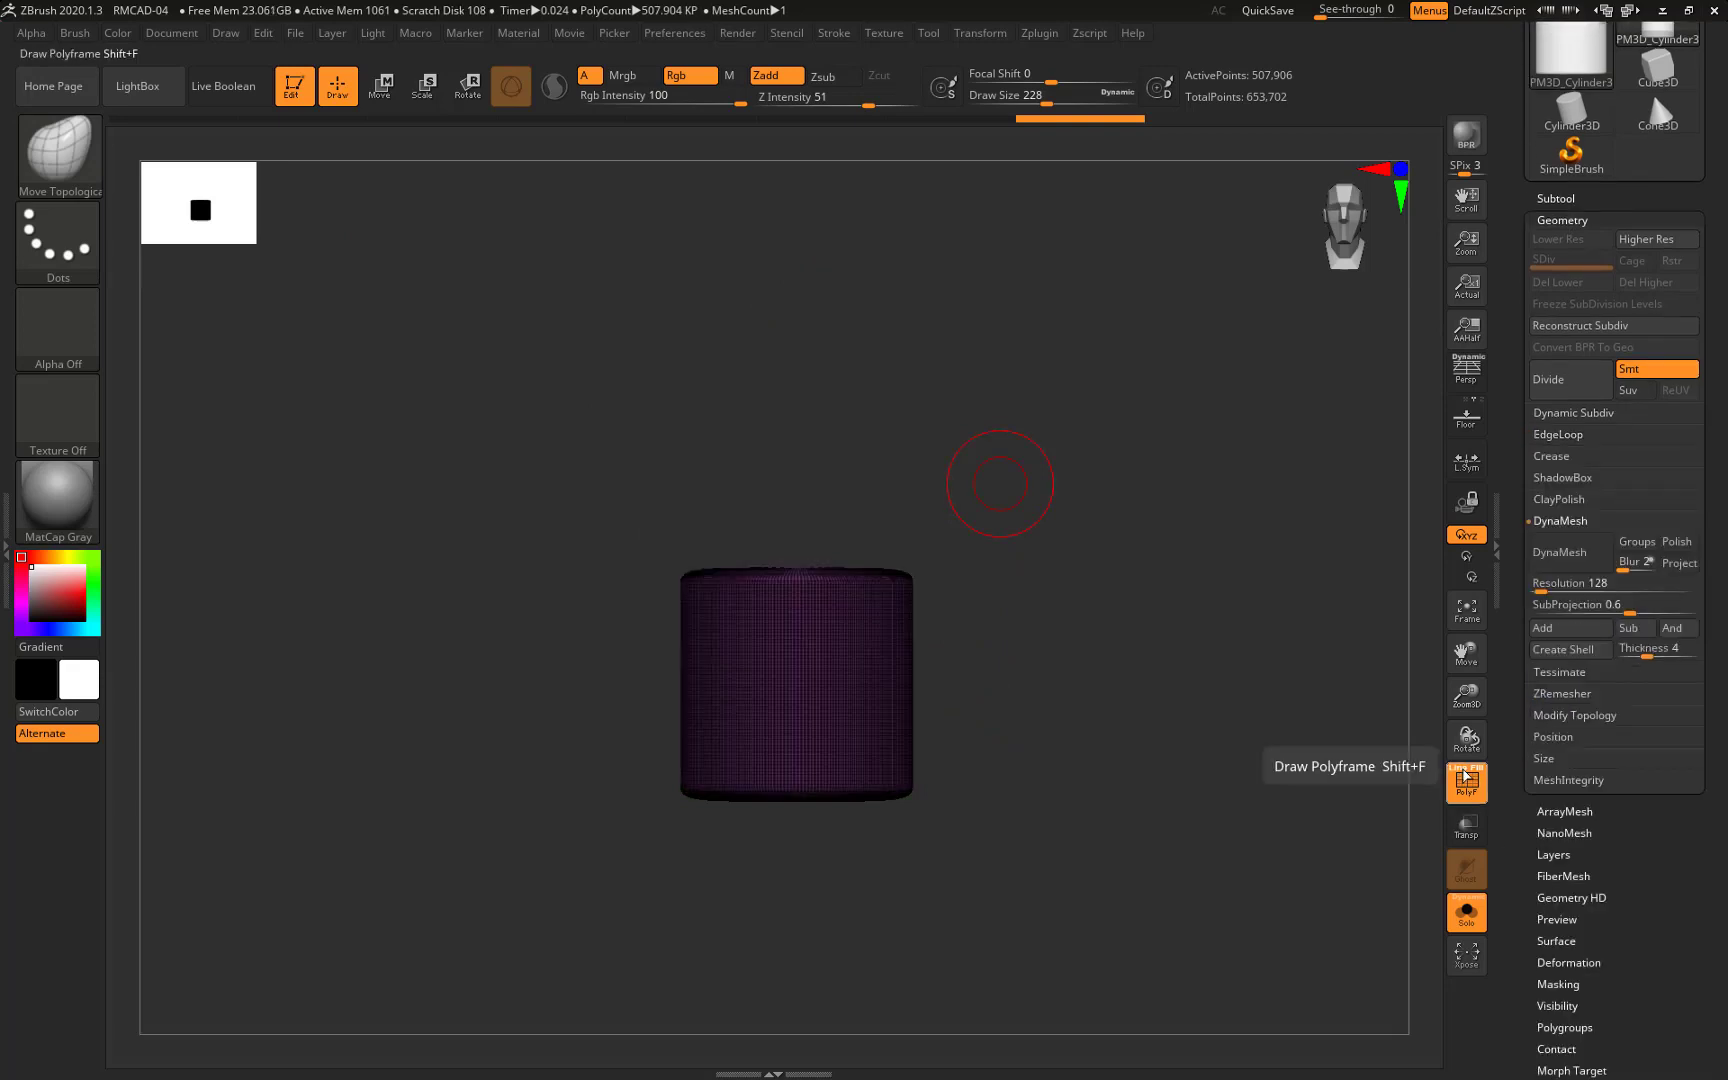
left_click(1572, 563)
key("w")
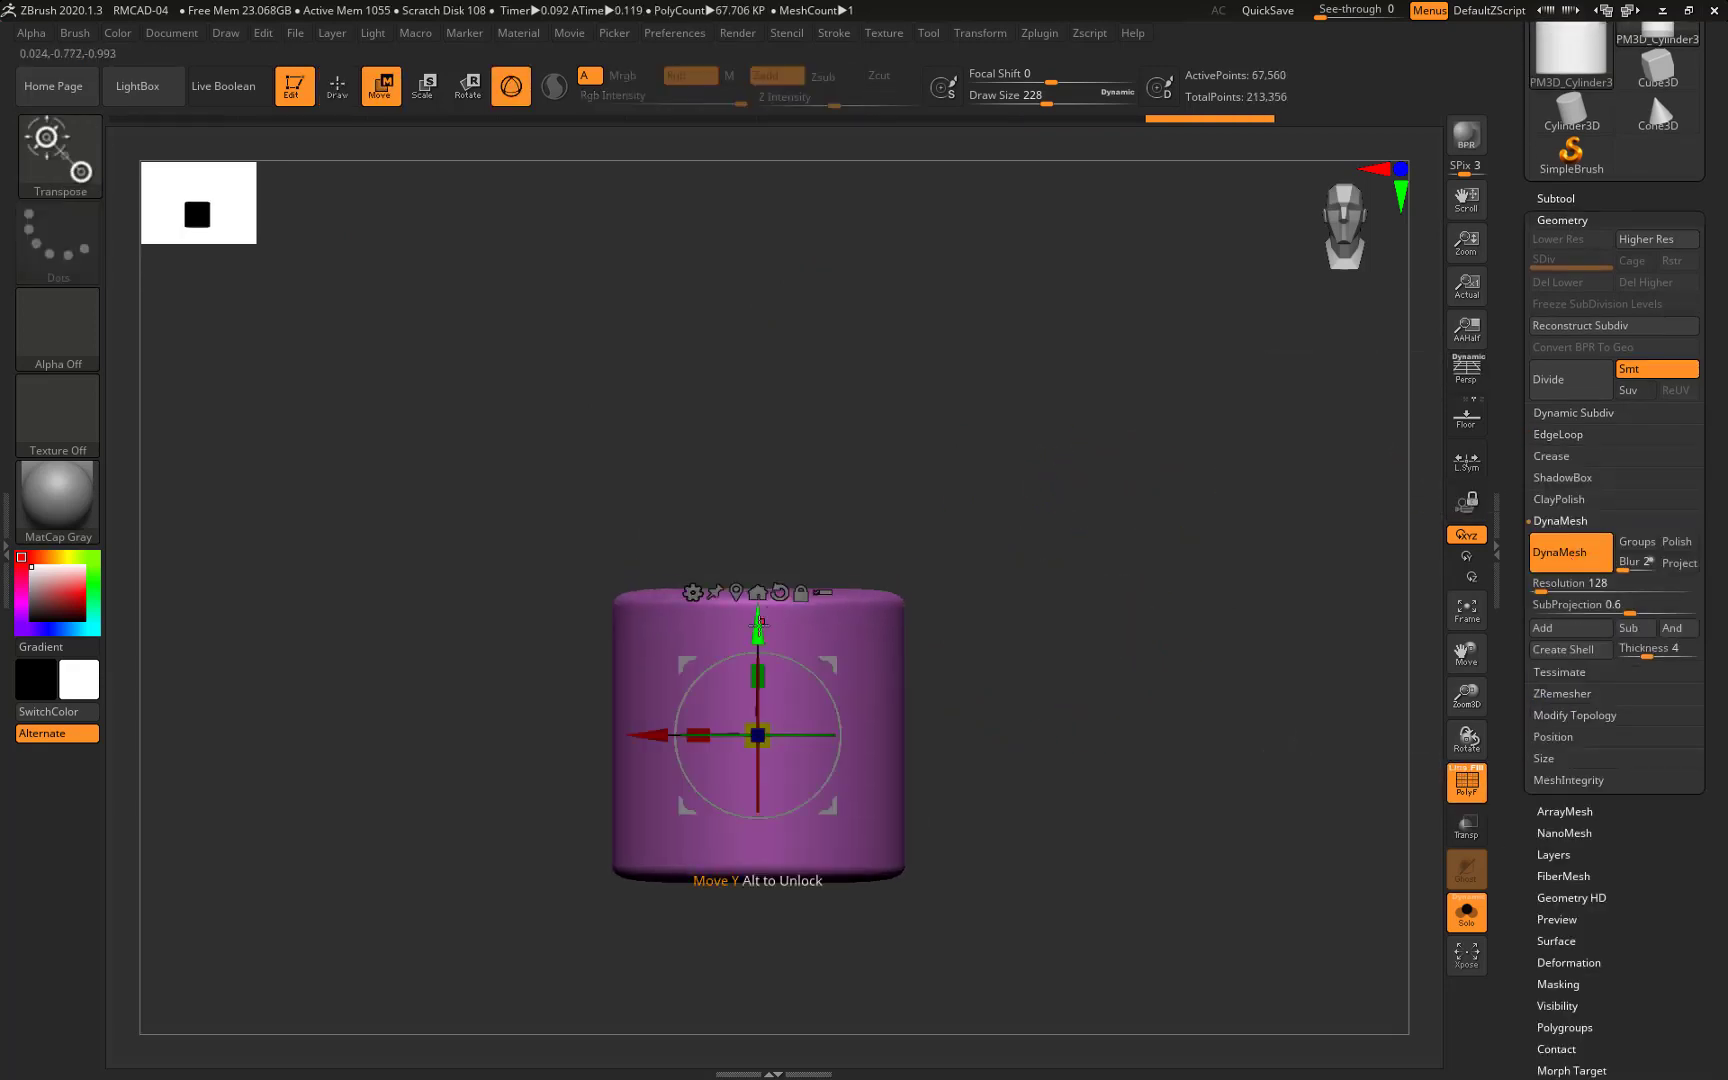
key("ctrl+z")
key("ctrl+z")
key("ctrl+z")
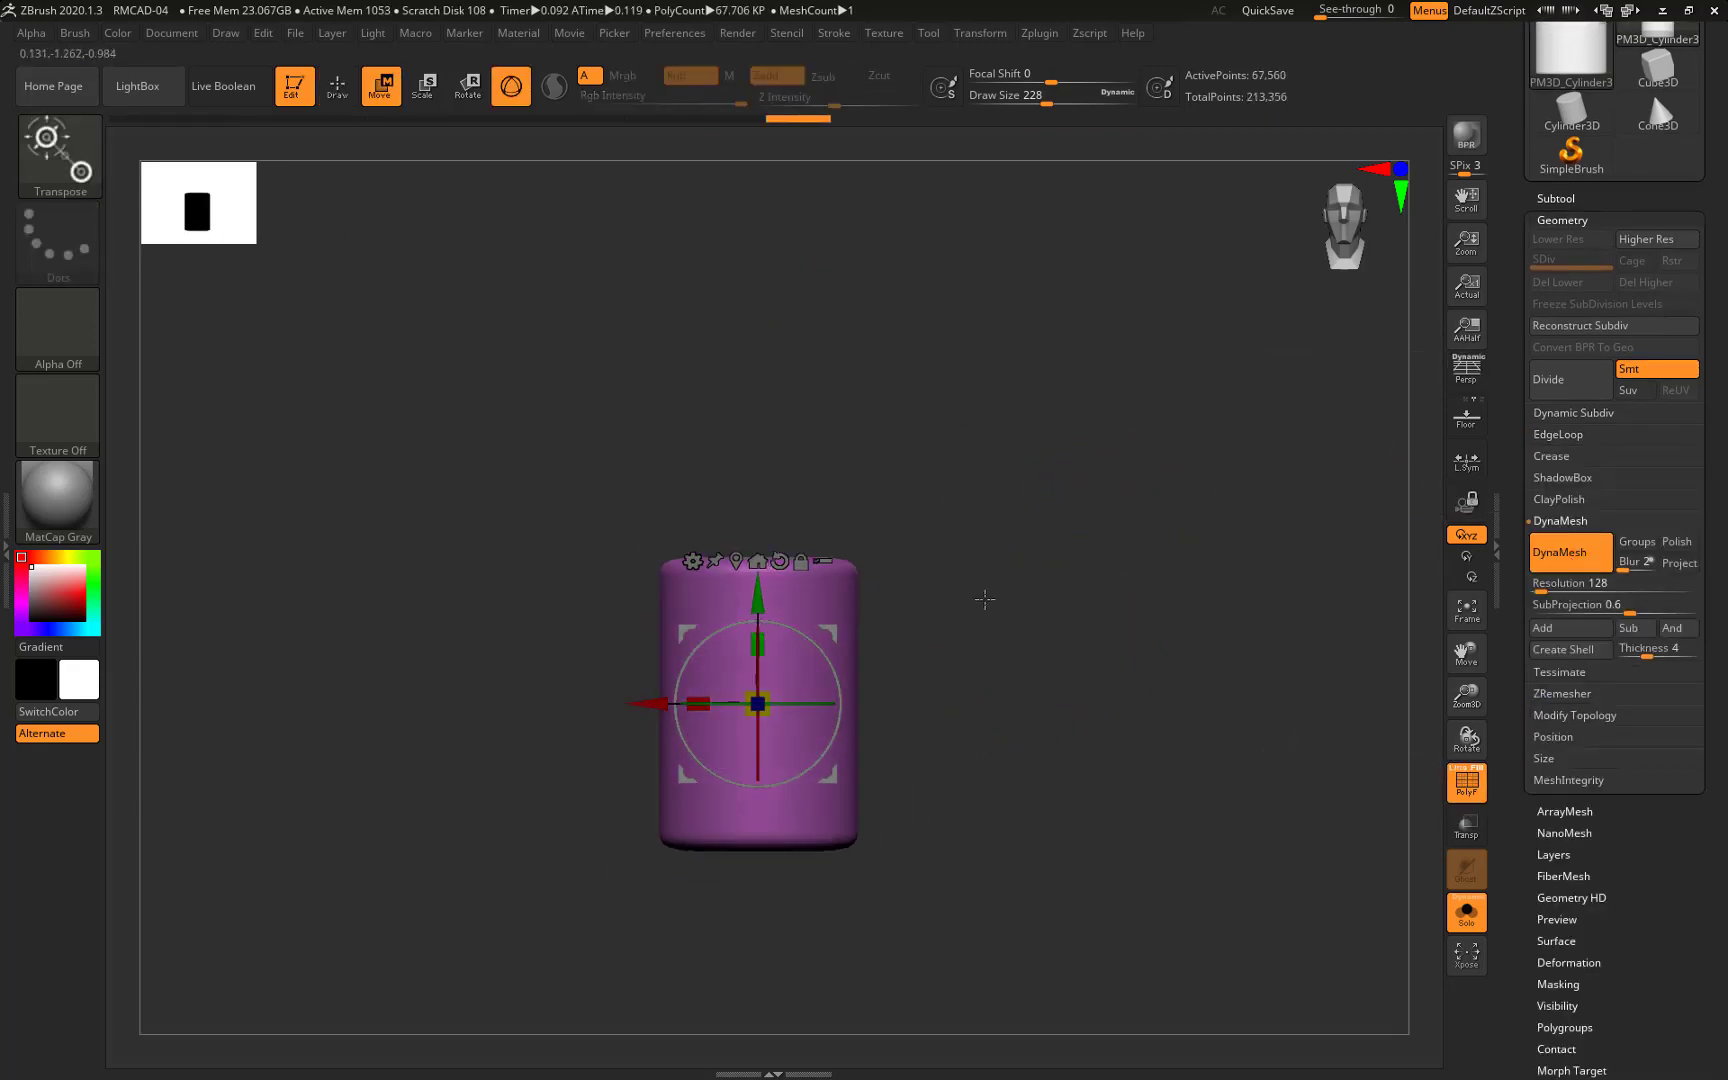
key("ctrl+z")
Switch to the ClipCurve brush and clip the cylinder's bottom flat
key("q")
left_click_drag(580, 486, 947, 699, "ctrl")
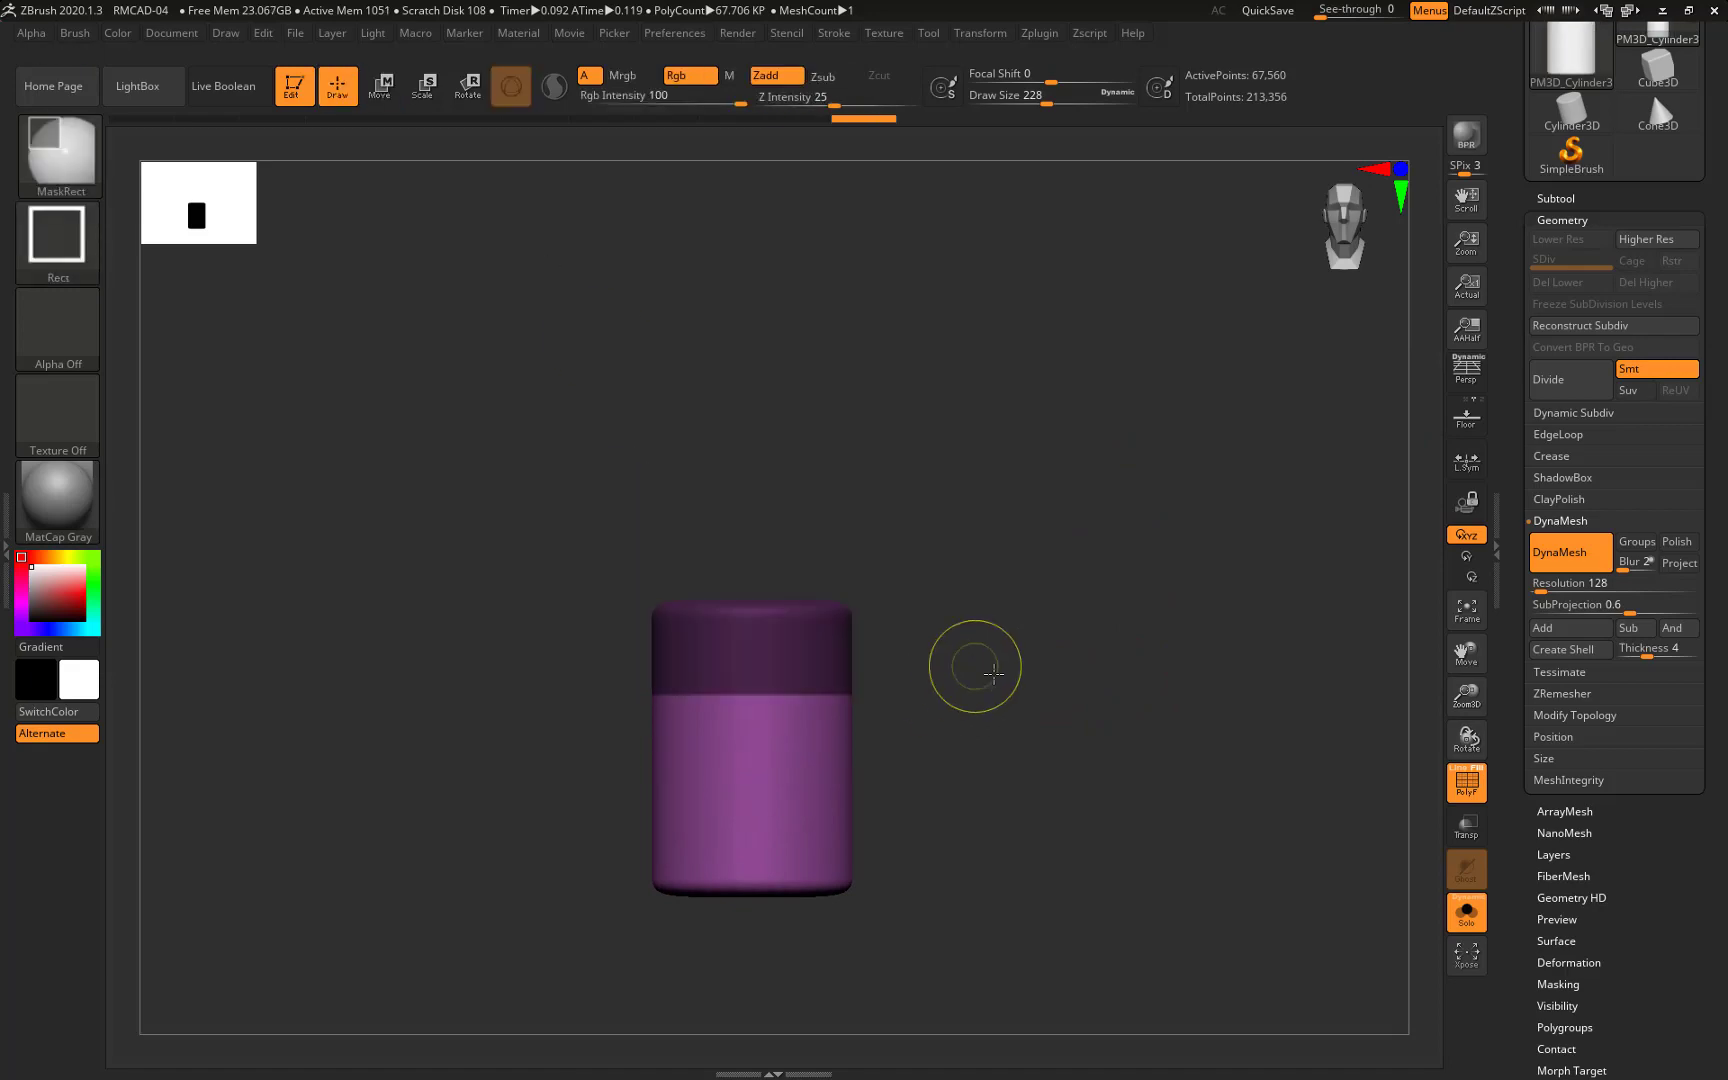
left_click(553, 712, "ctrl")
key("b")
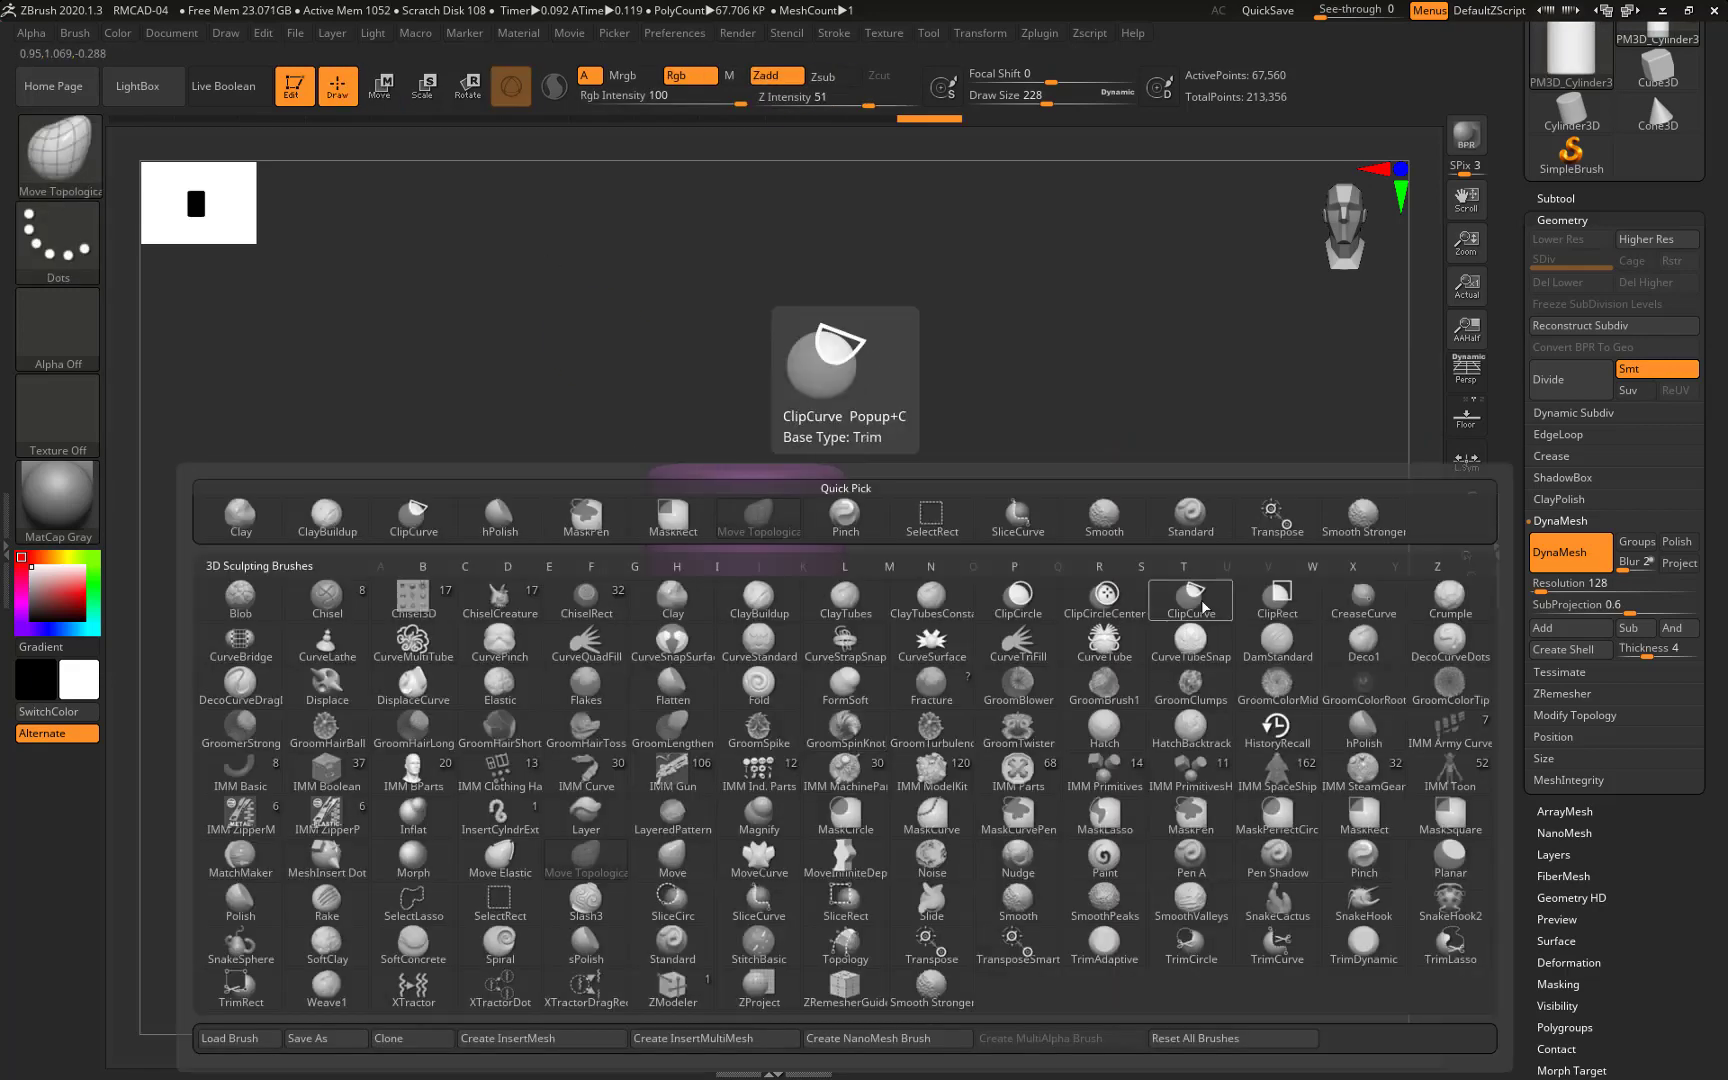
key("m")
key("t")
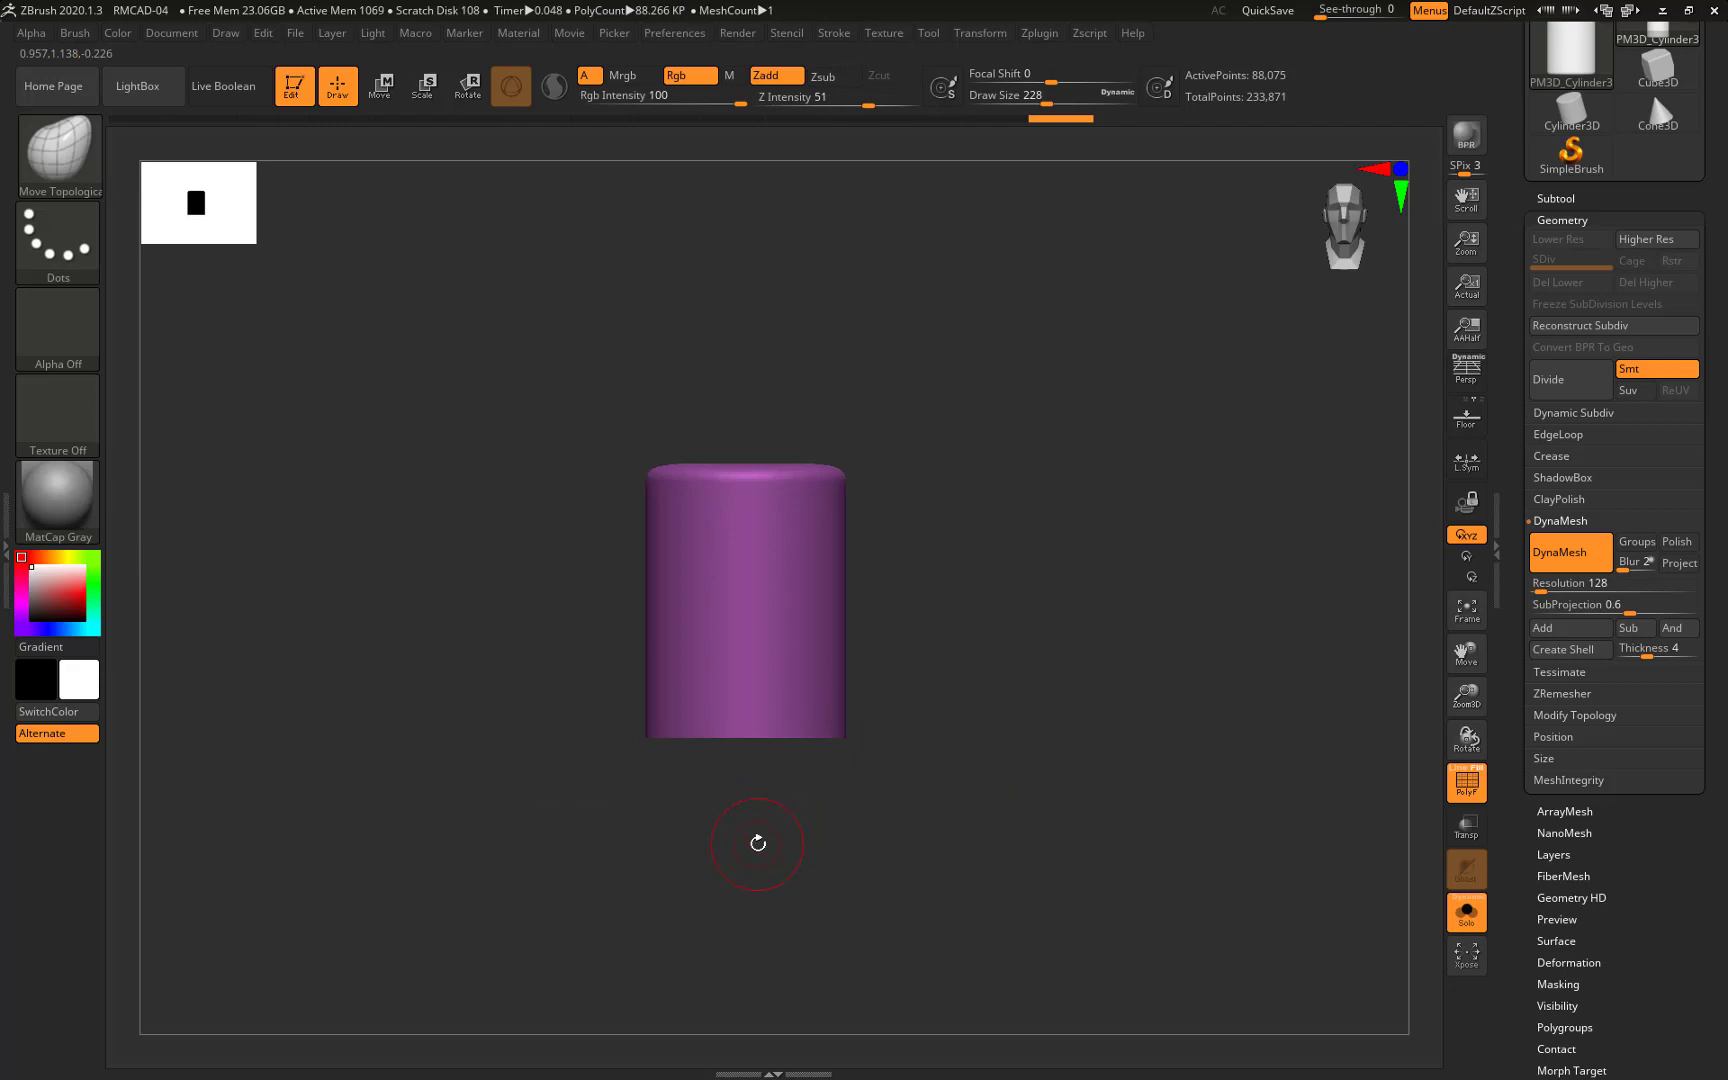
key("ctrl+z")
key("ctrl+z")
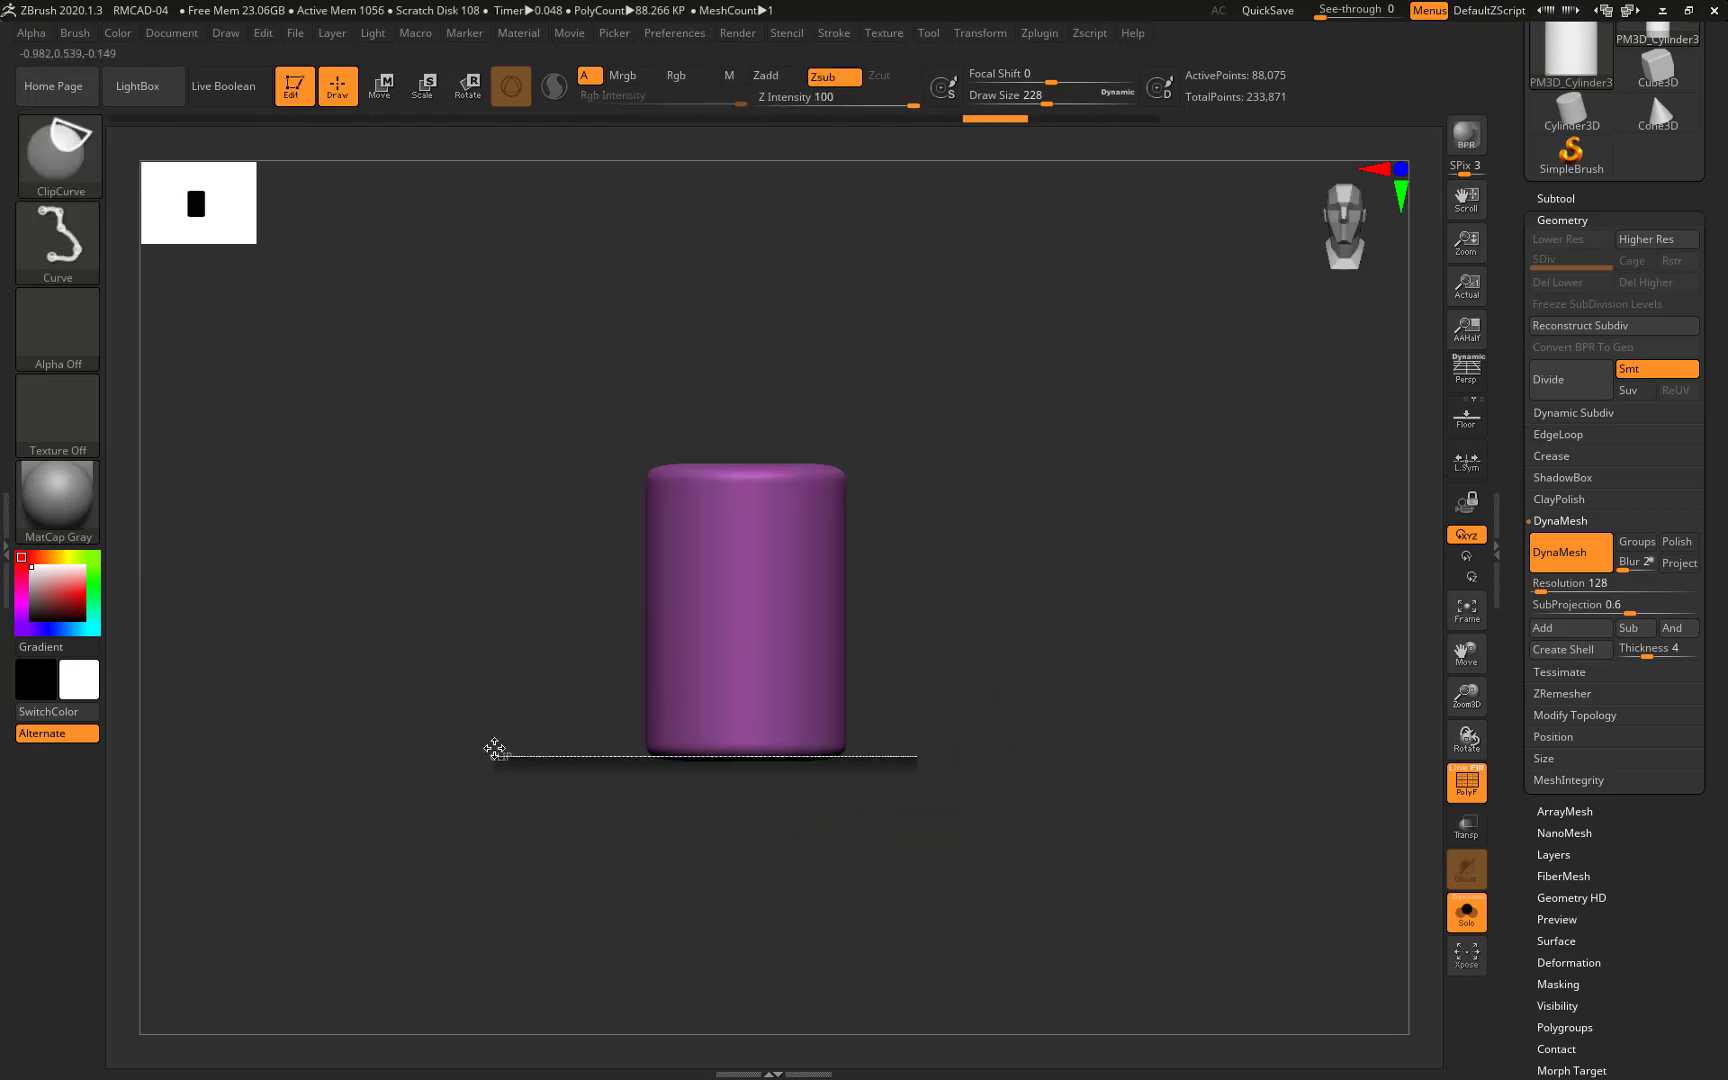
left_click_drag(494, 748, 494, 750, "ctrl+shift")
Mask the upper section, move the lower part down, then clip the top flat
left_click_drag(486, 621, 1012, 775, "ctrl")
key("w")
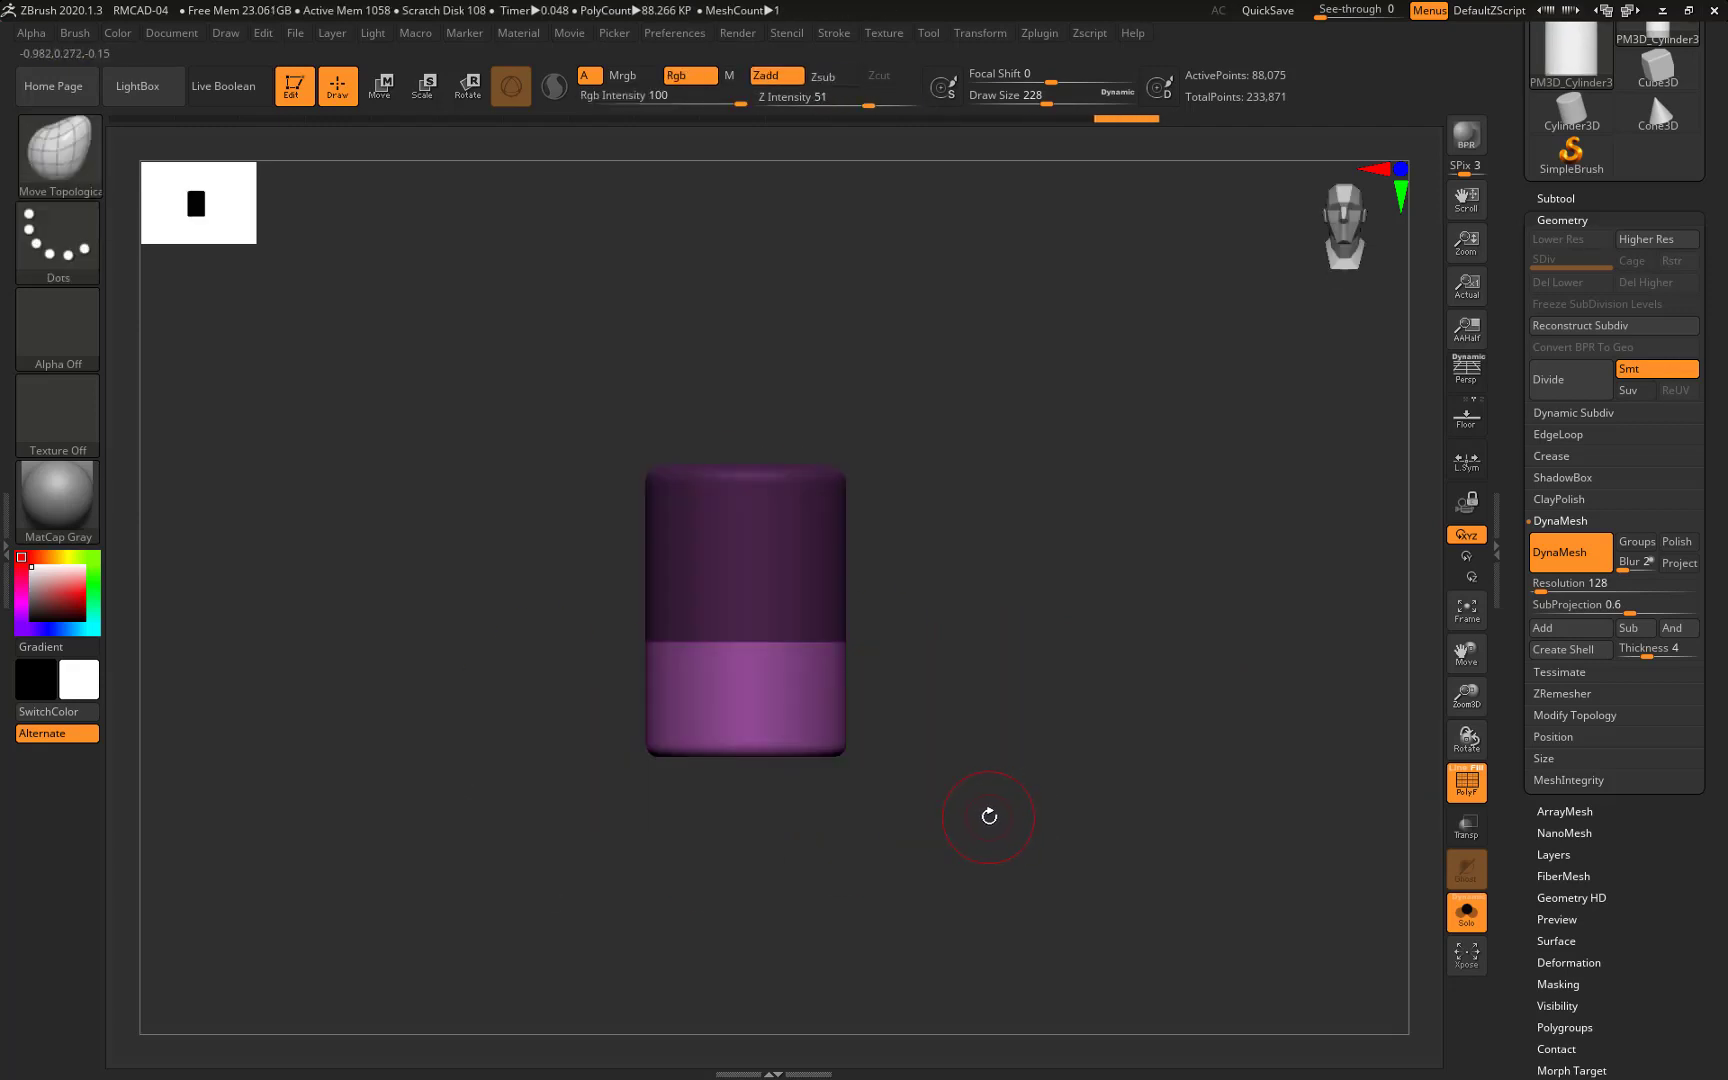
left_click_drag(746, 617, 750, 722)
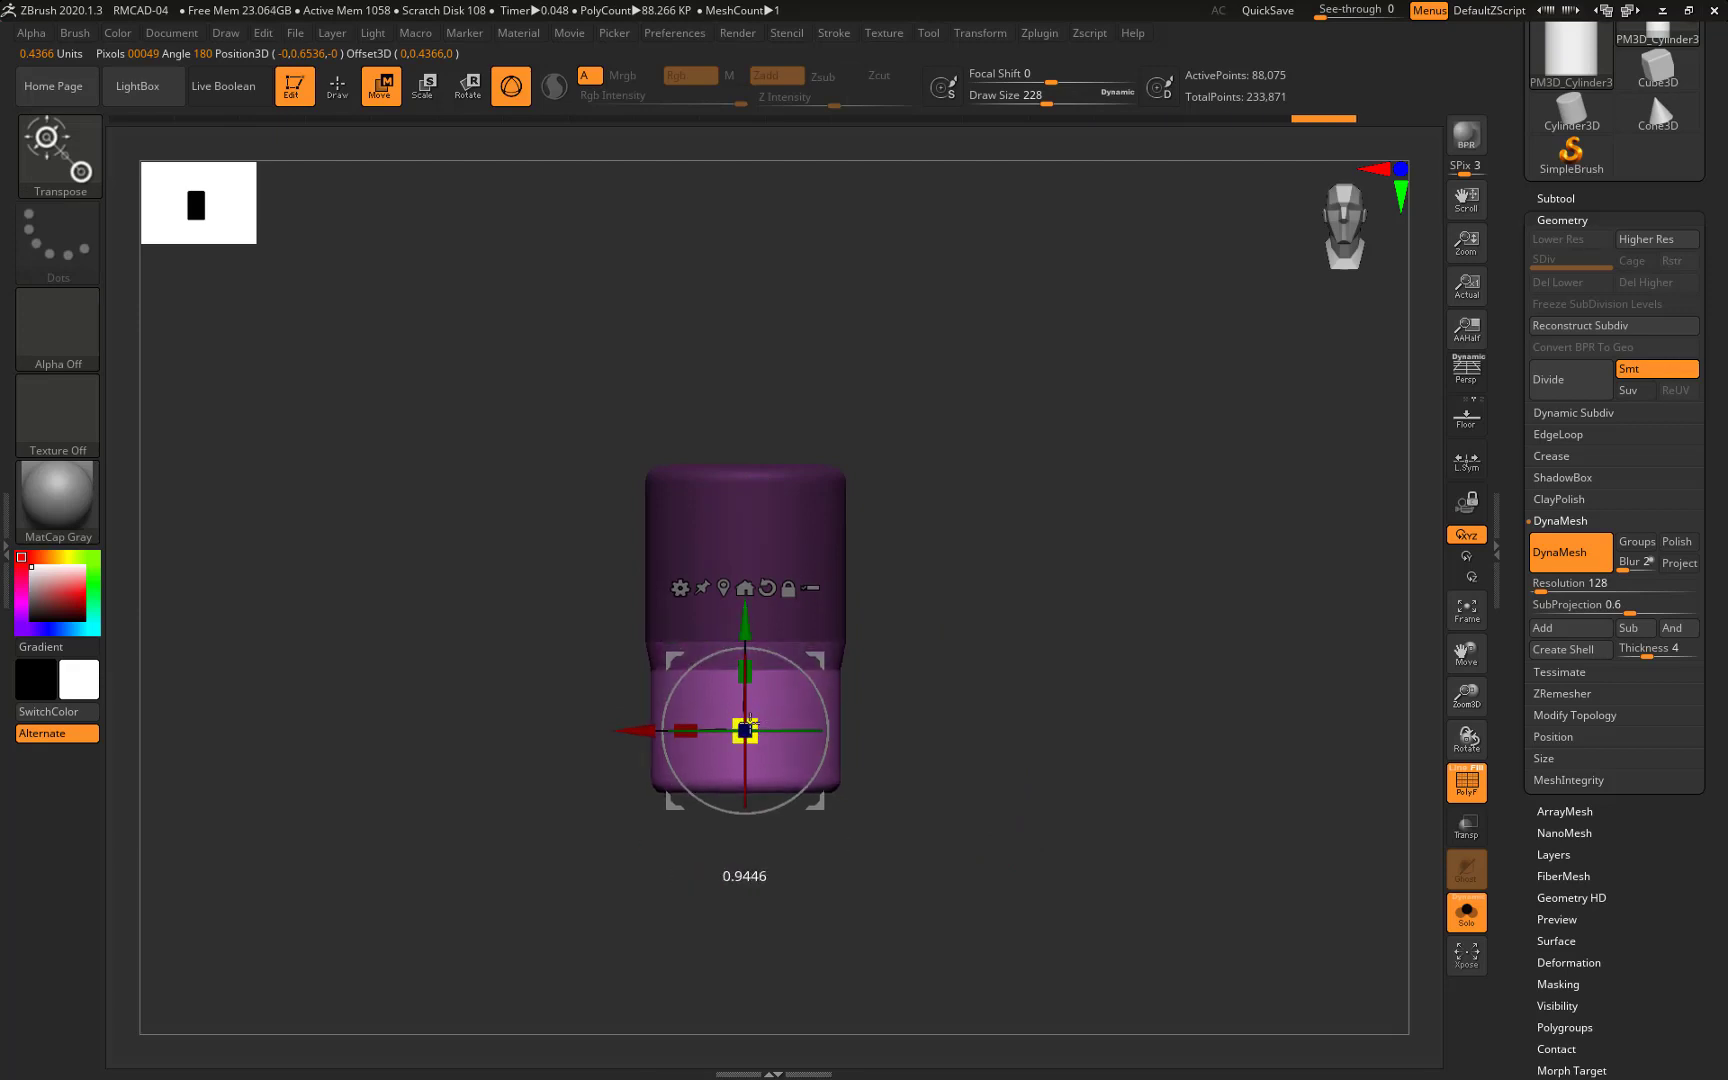
left_click_drag(901, 718, 990, 733)
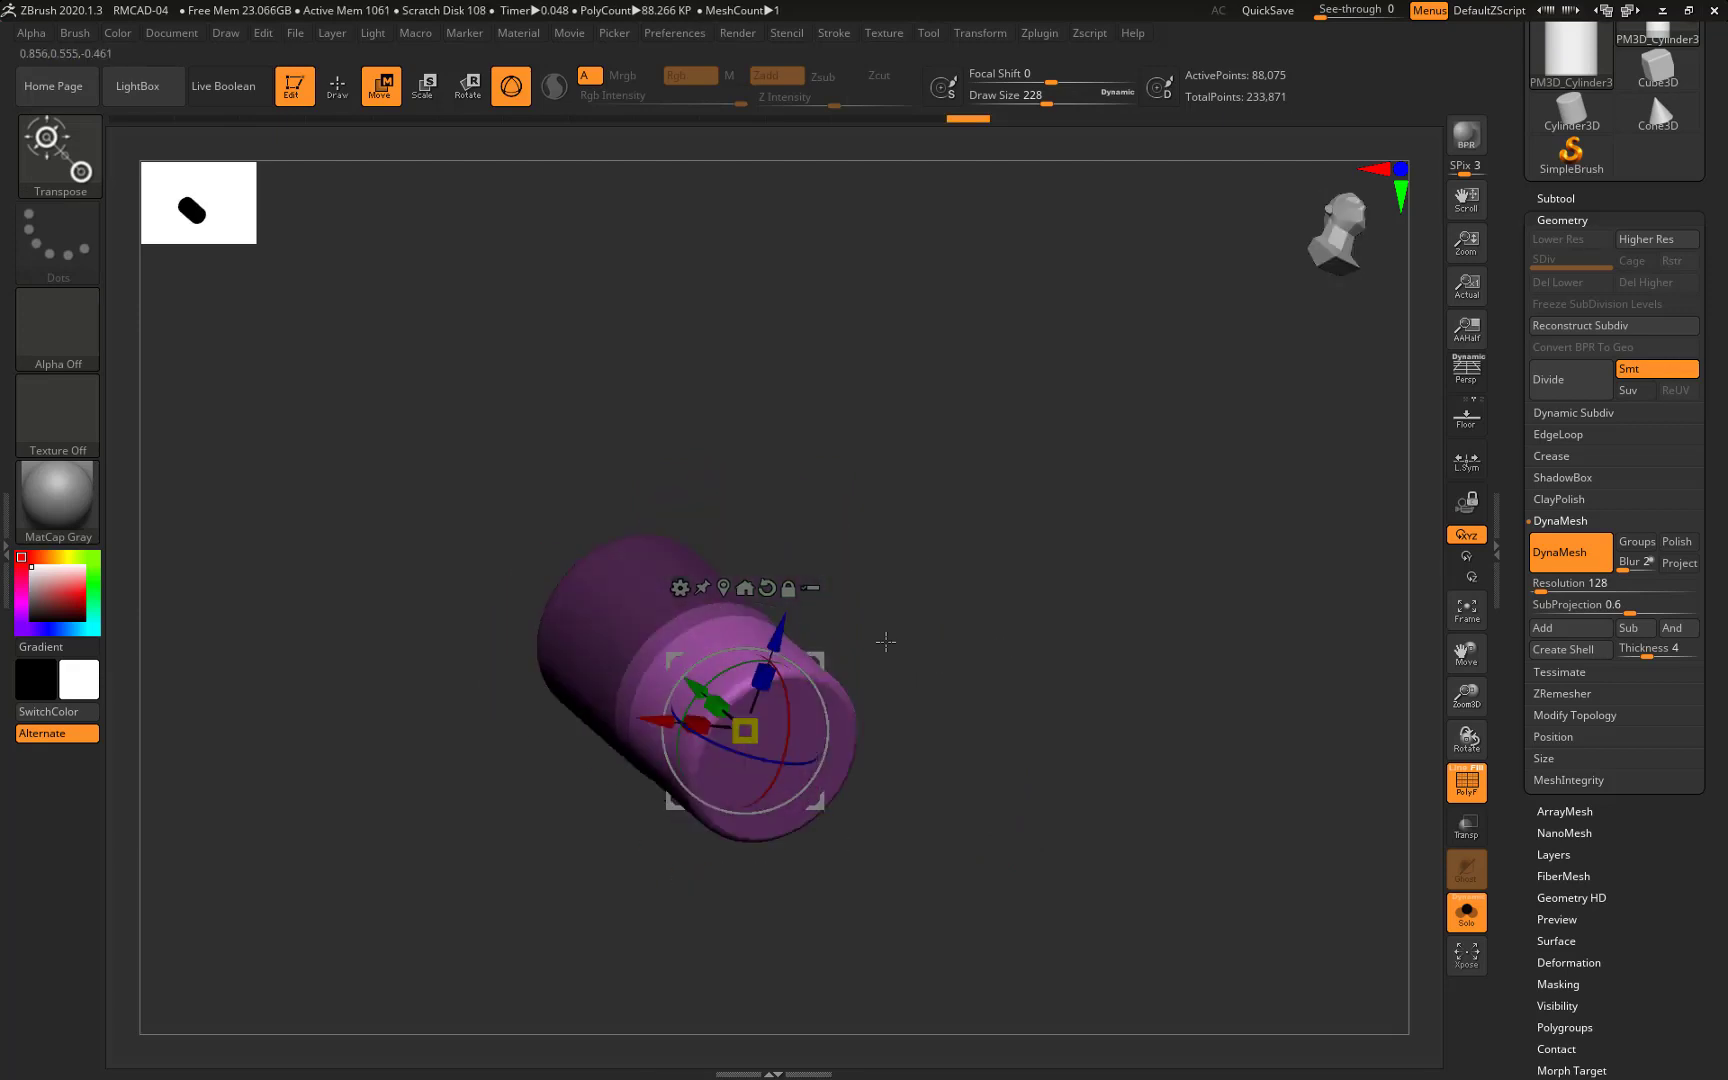
left_click(990, 733, "ctrl")
left_click_drag(597, 481, 900, 484, "ctrl+shift")
mouse_move(1000, 500)
left_mouse_down()
mouse_move(1000, 620)
mouse_move(940, 540)
left_mouse_up()
Smooth the seam around the cylinder's middle and clip its bottom edge
key("q")
left_click_drag(660, 655, 821, 661, "shift")
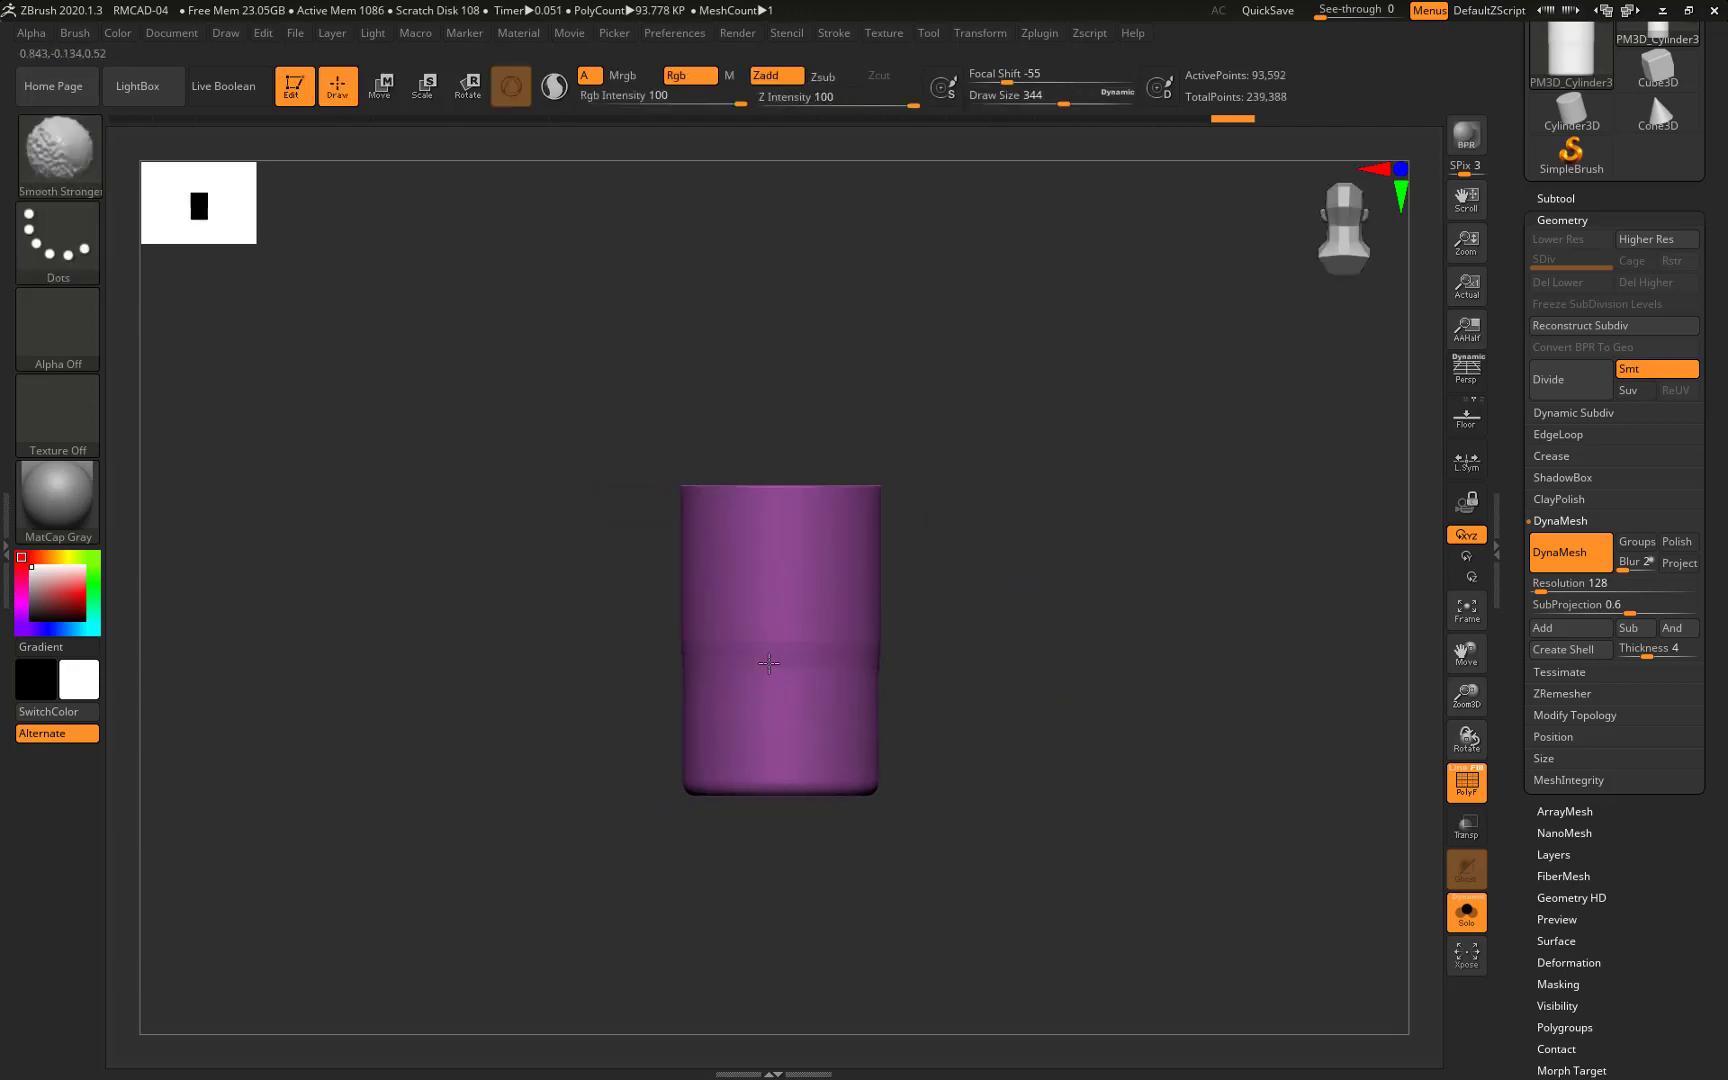
right_click_drag(821, 661, 1032, 660)
key("b")
key("m")
key("t")
right_click_drag(724, 400, 873, 661, "shift")
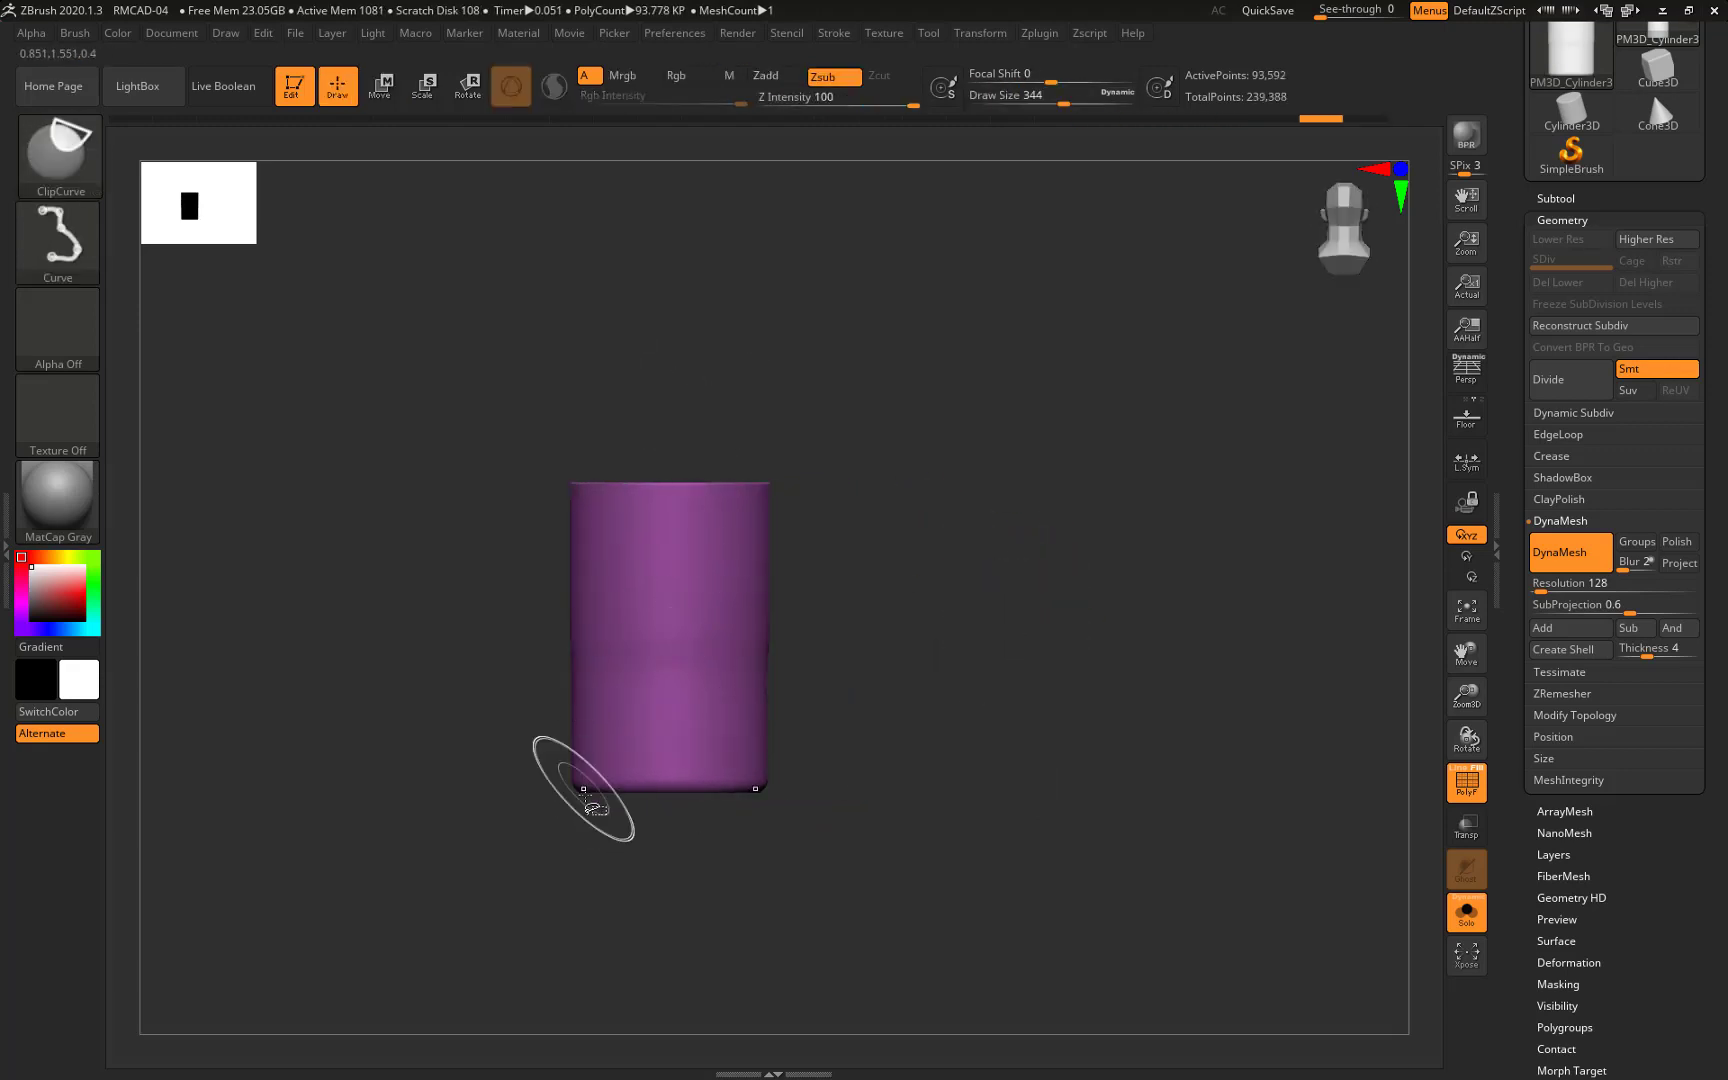
mouse_move(571, 791)
right_mouse_down()
mouse_move(868, 528)
mouse_move(964, 625)
mouse_move(929, 607)
right_mouse_up()
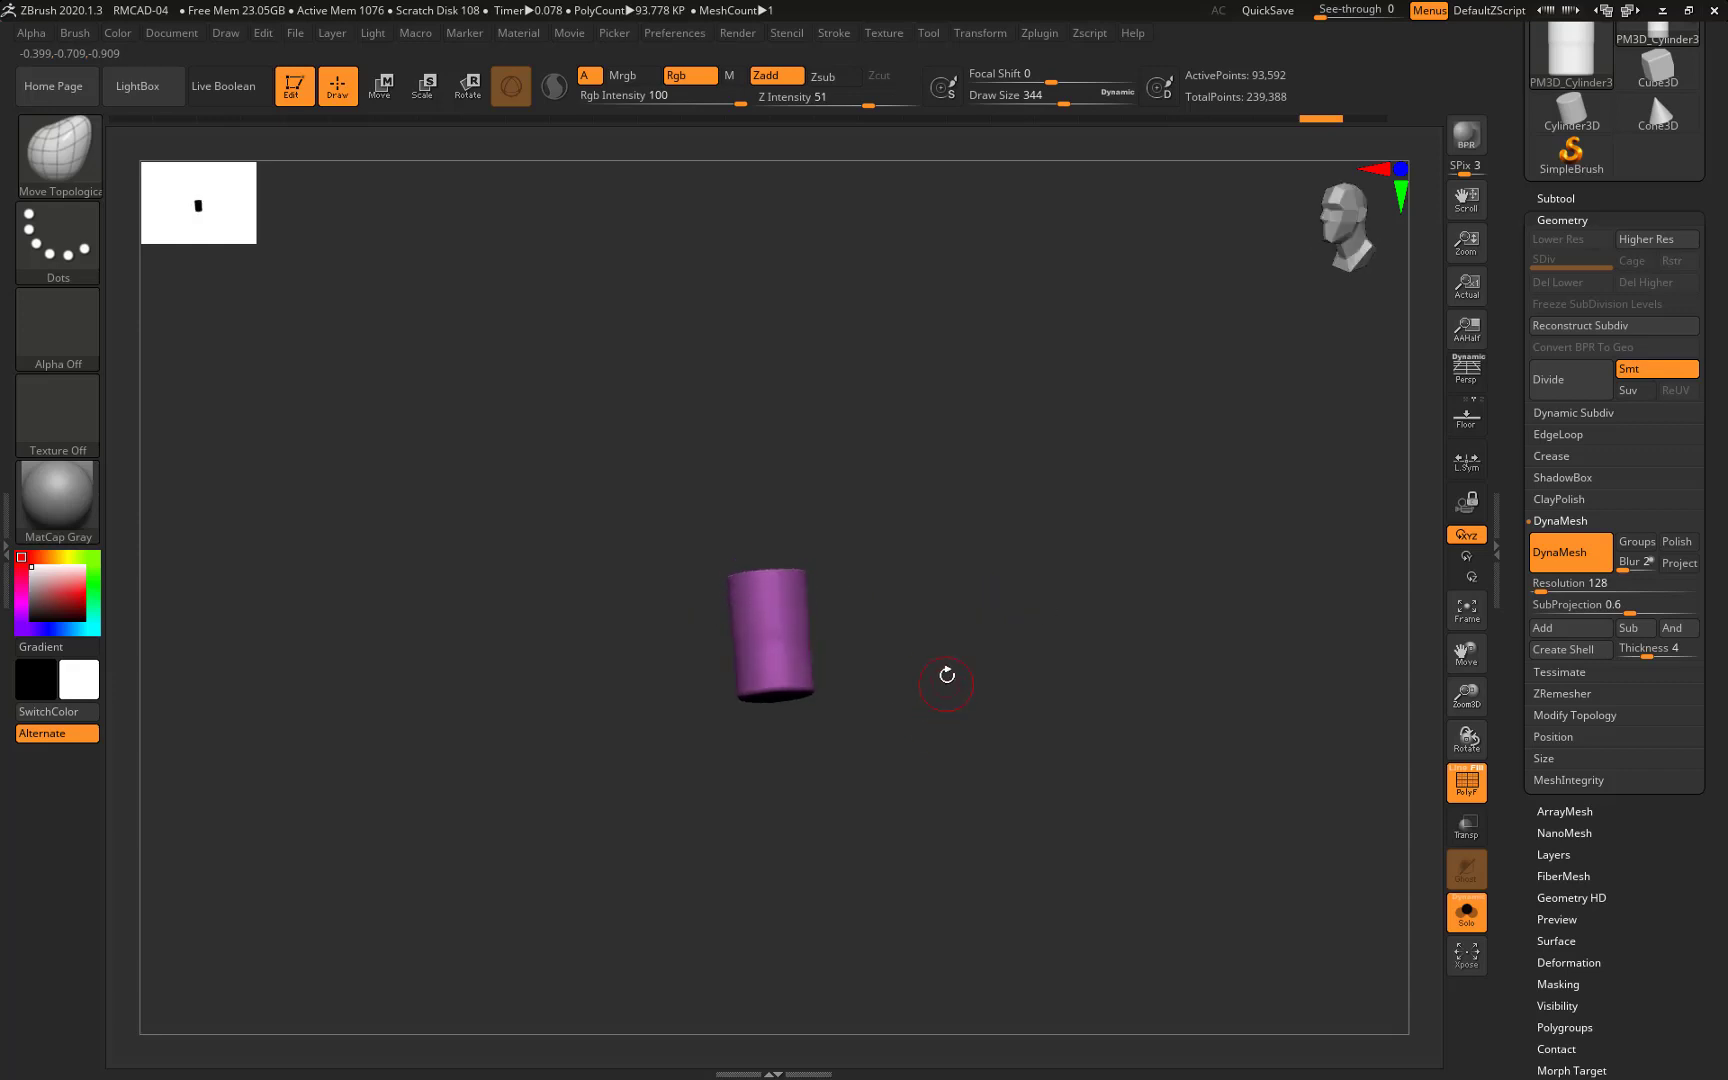
Append a Cone3D part and clip its tip flat into a frustum
mouse_move(947, 675)
right_mouse_down()
mouse_move(976, 679)
mouse_move(926, 740)
right_mouse_up()
left_click(1556, 198)
left_click(1640, 799)
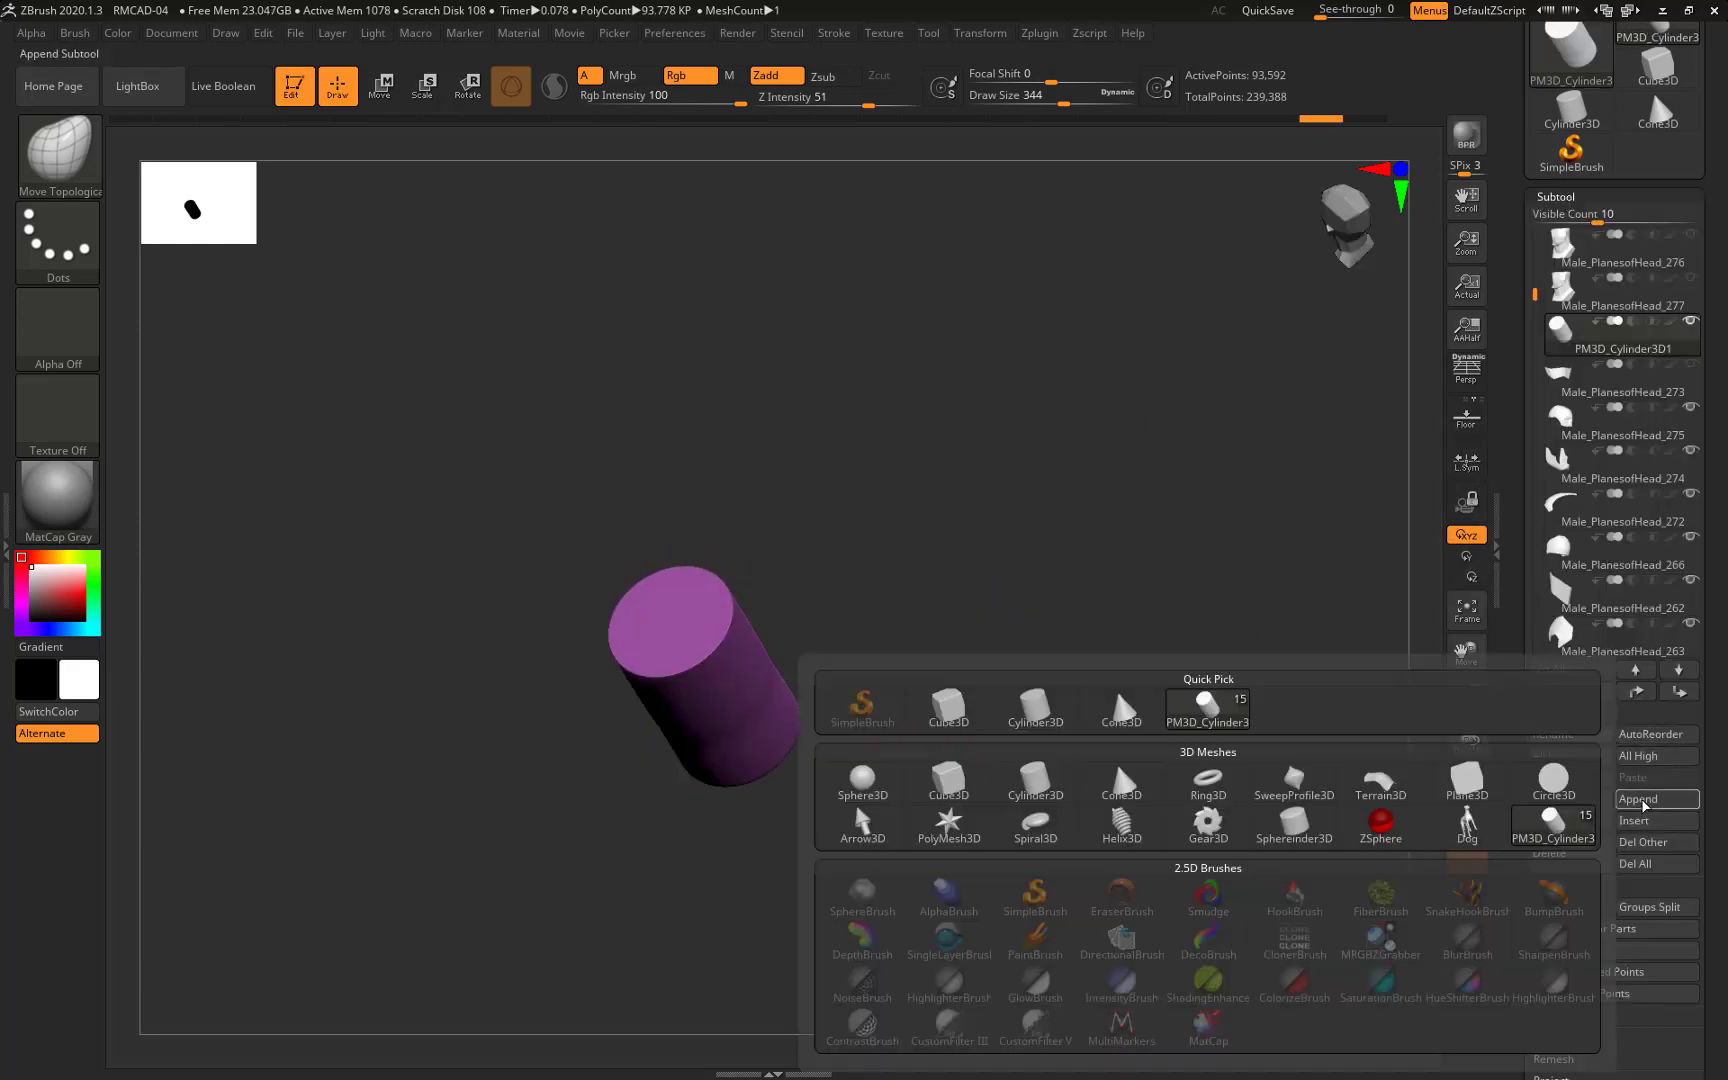
left_click(1127, 789)
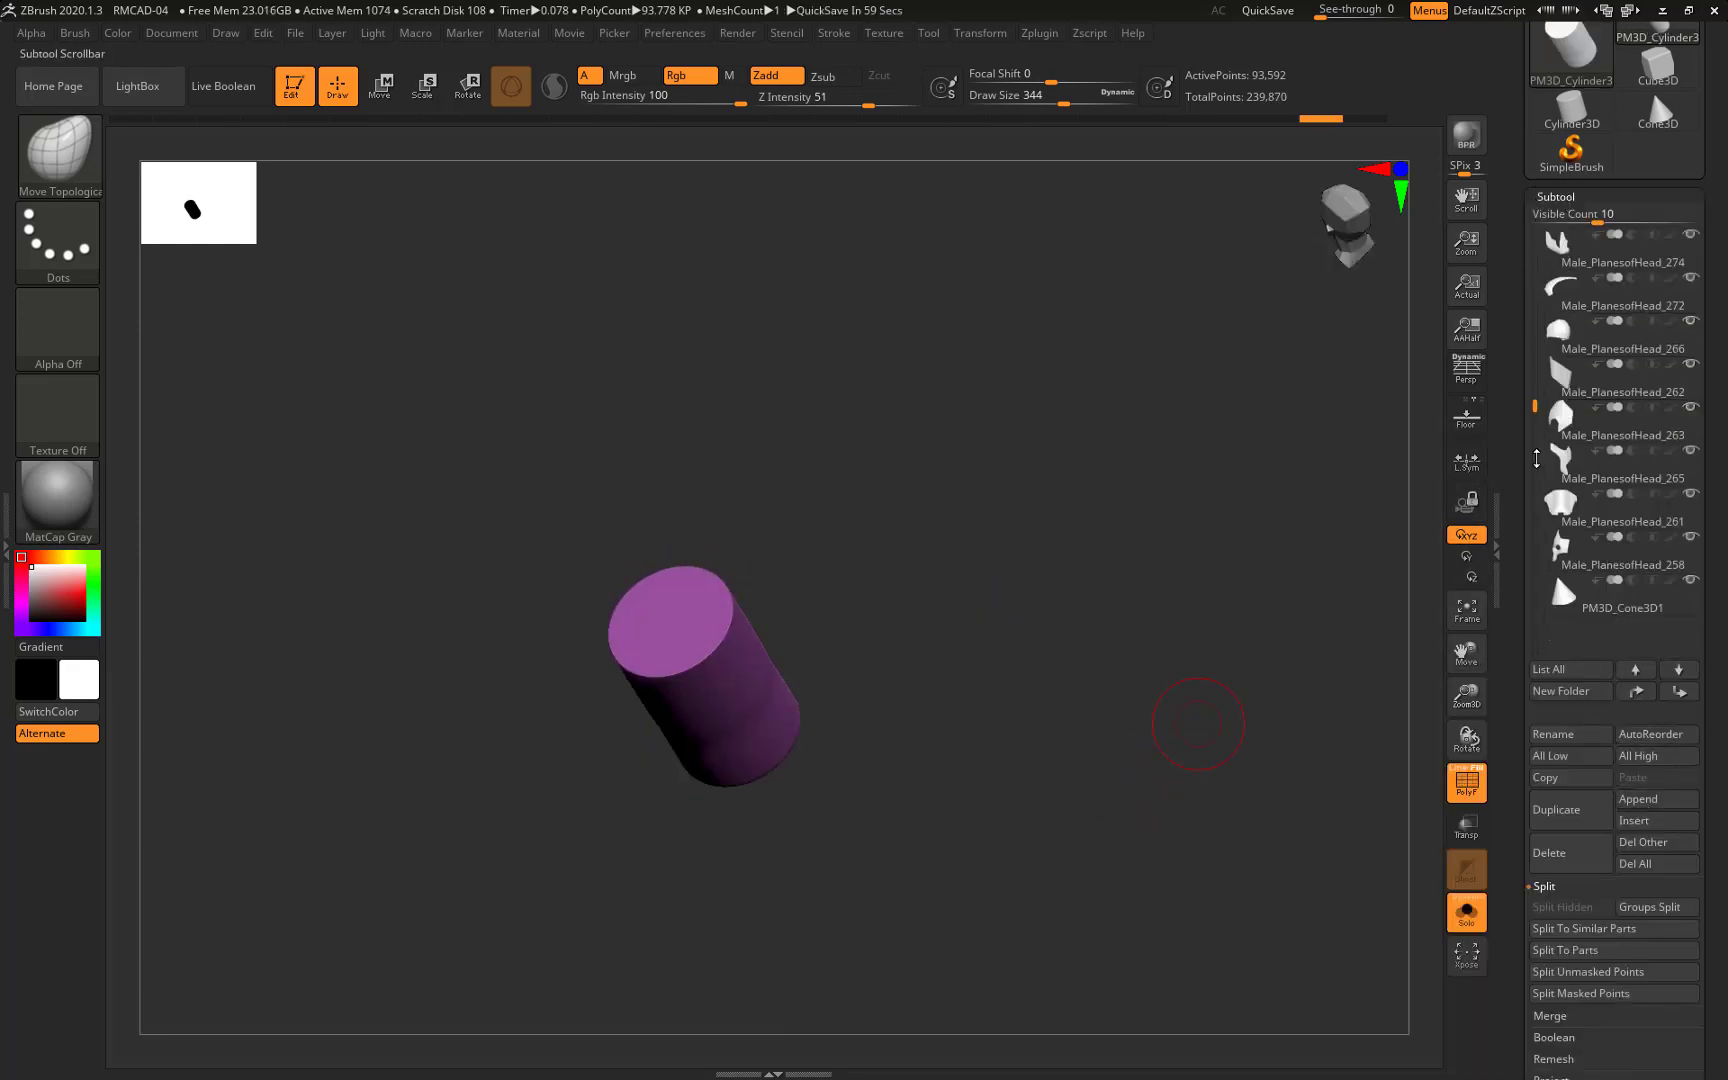
key("ctrl+z")
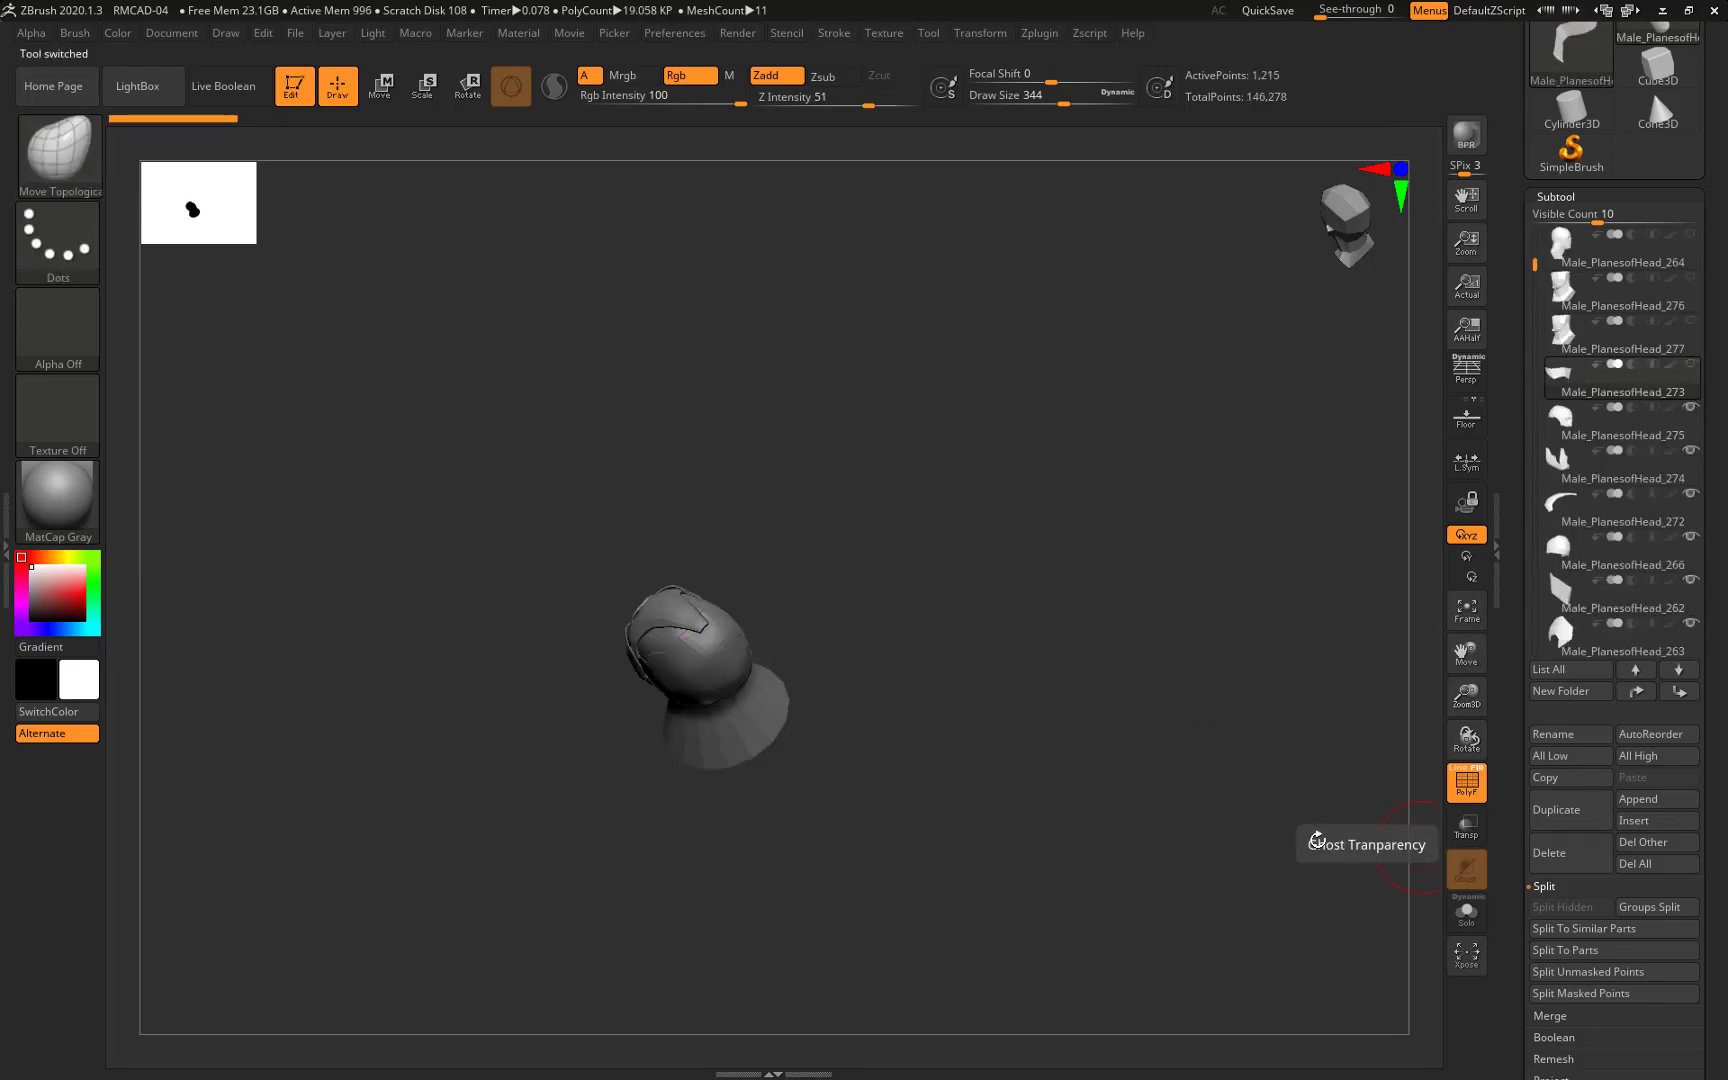
key("w")
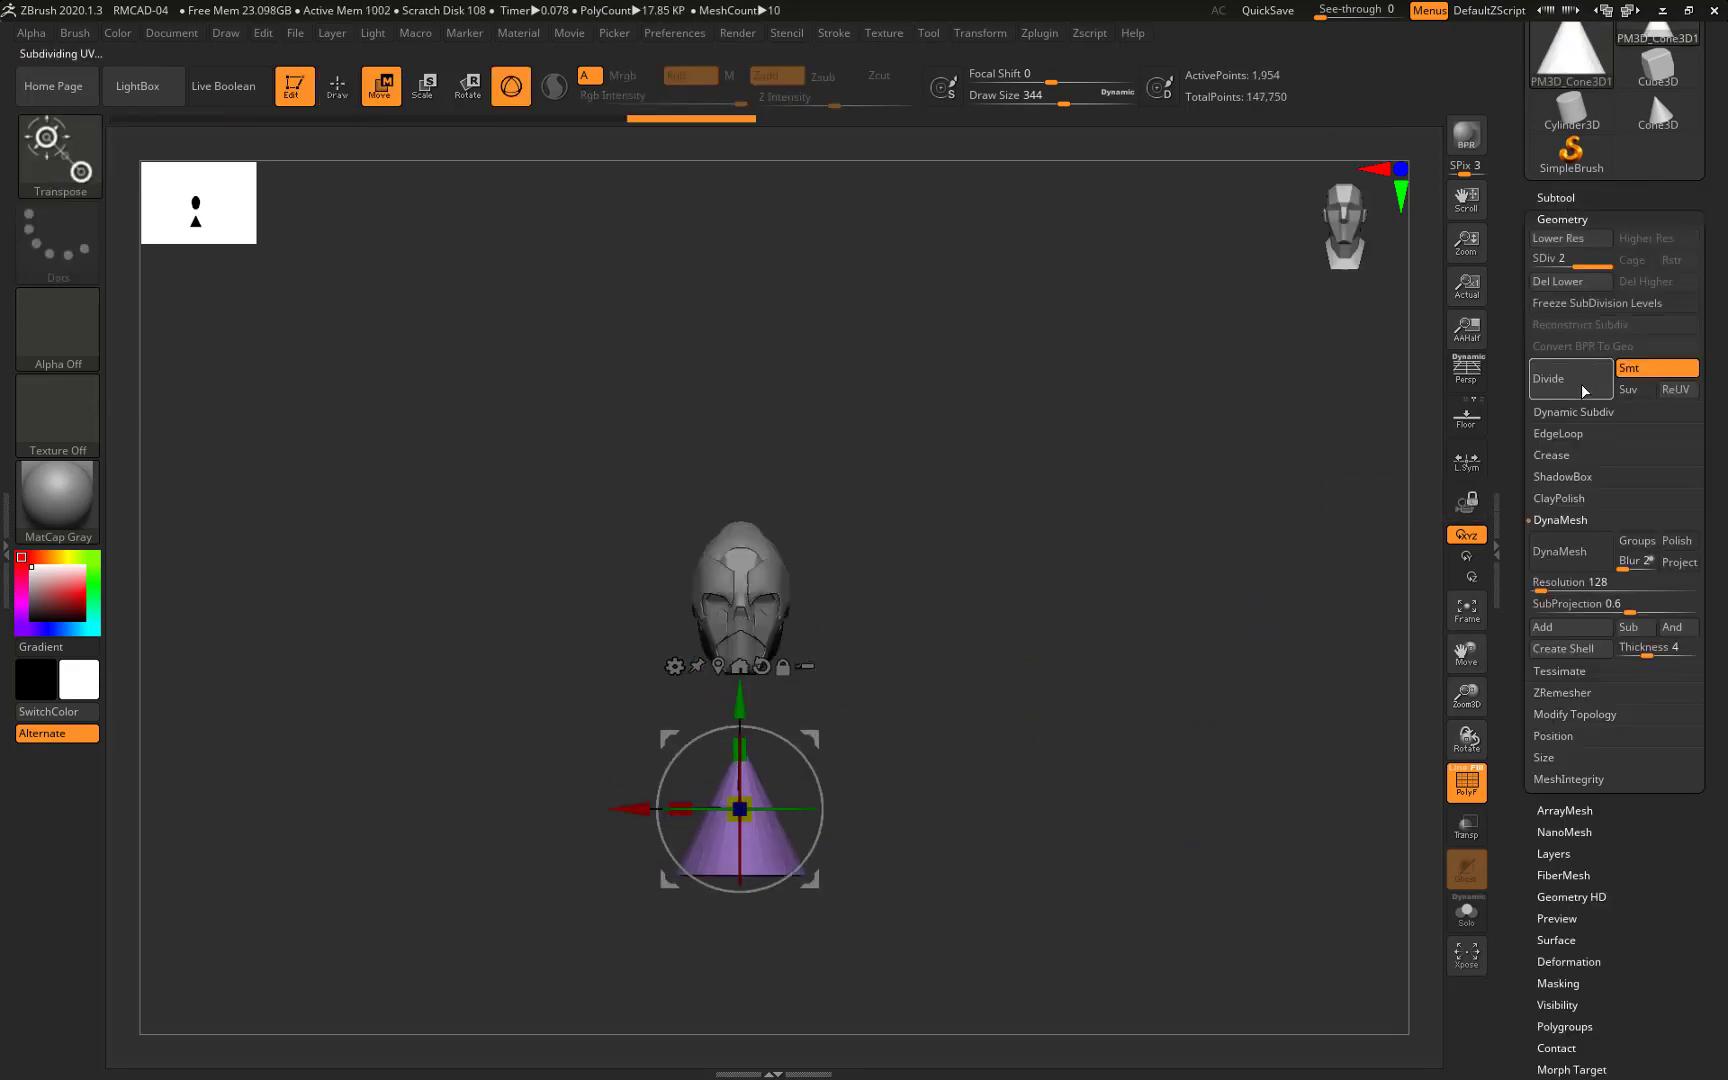
key("ctrl+shift")
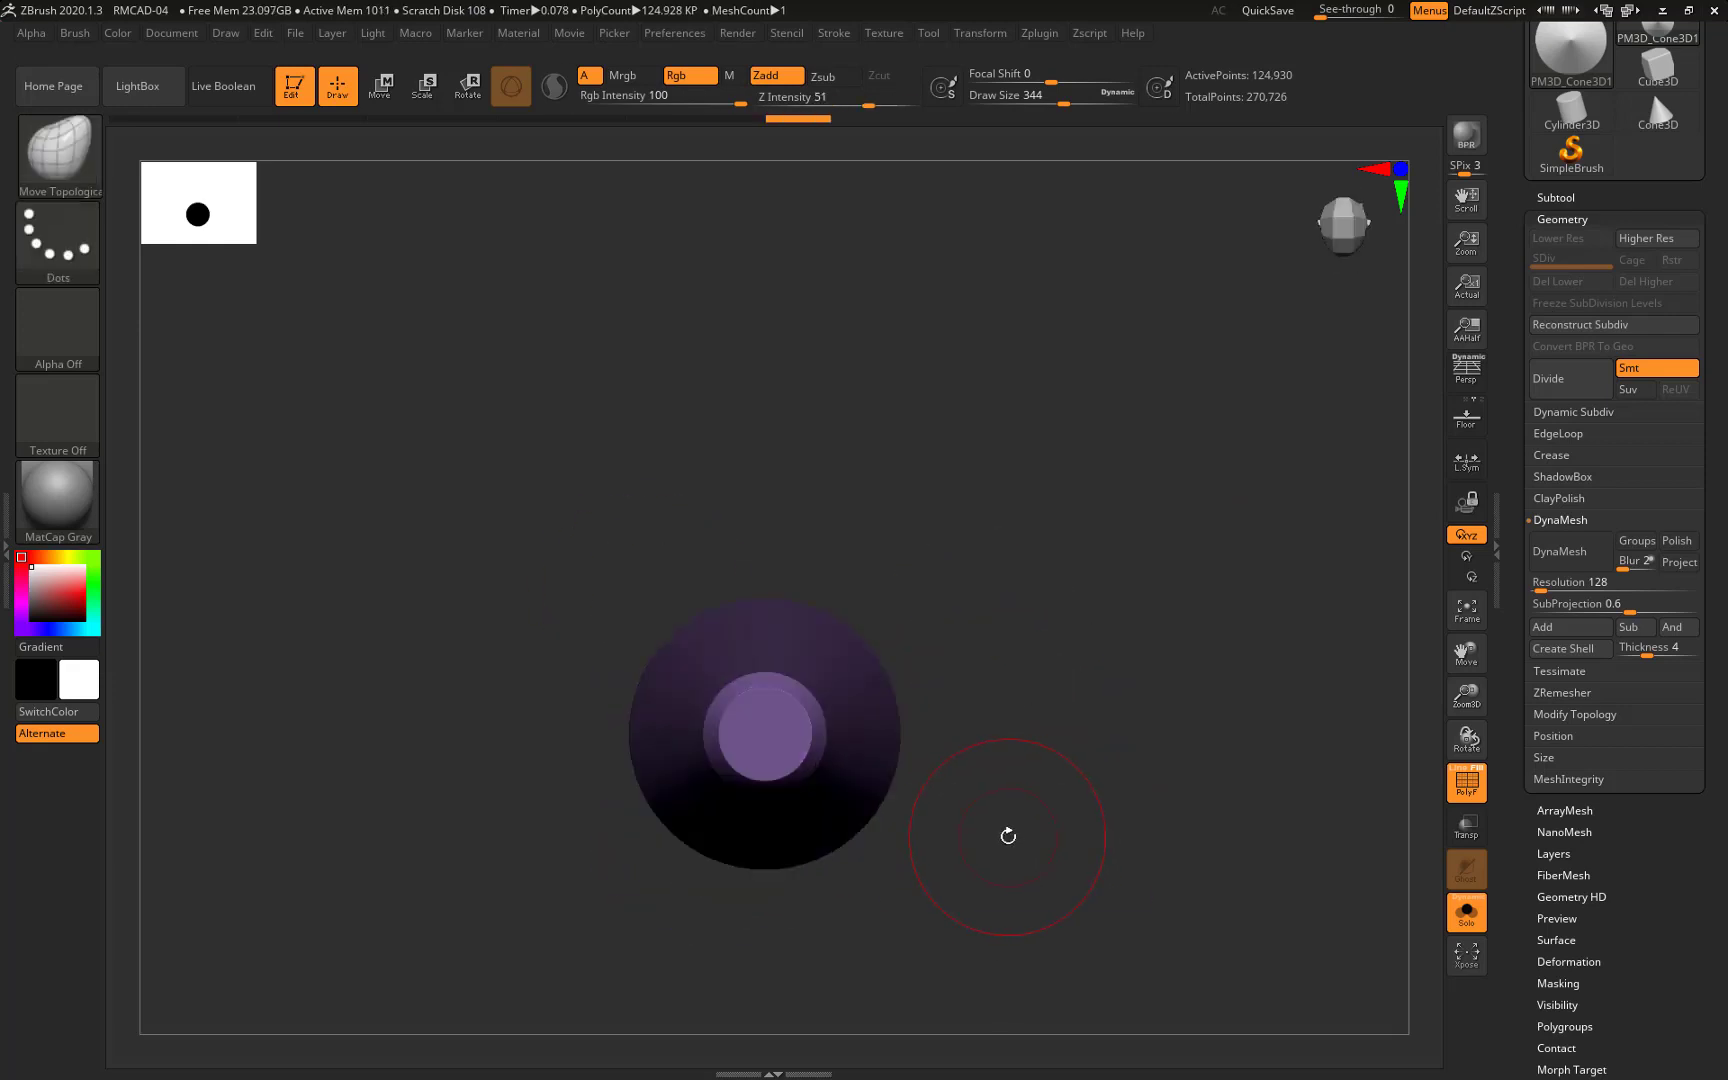
Append a Cylinder3D as another new subtool
left_click(1586, 215)
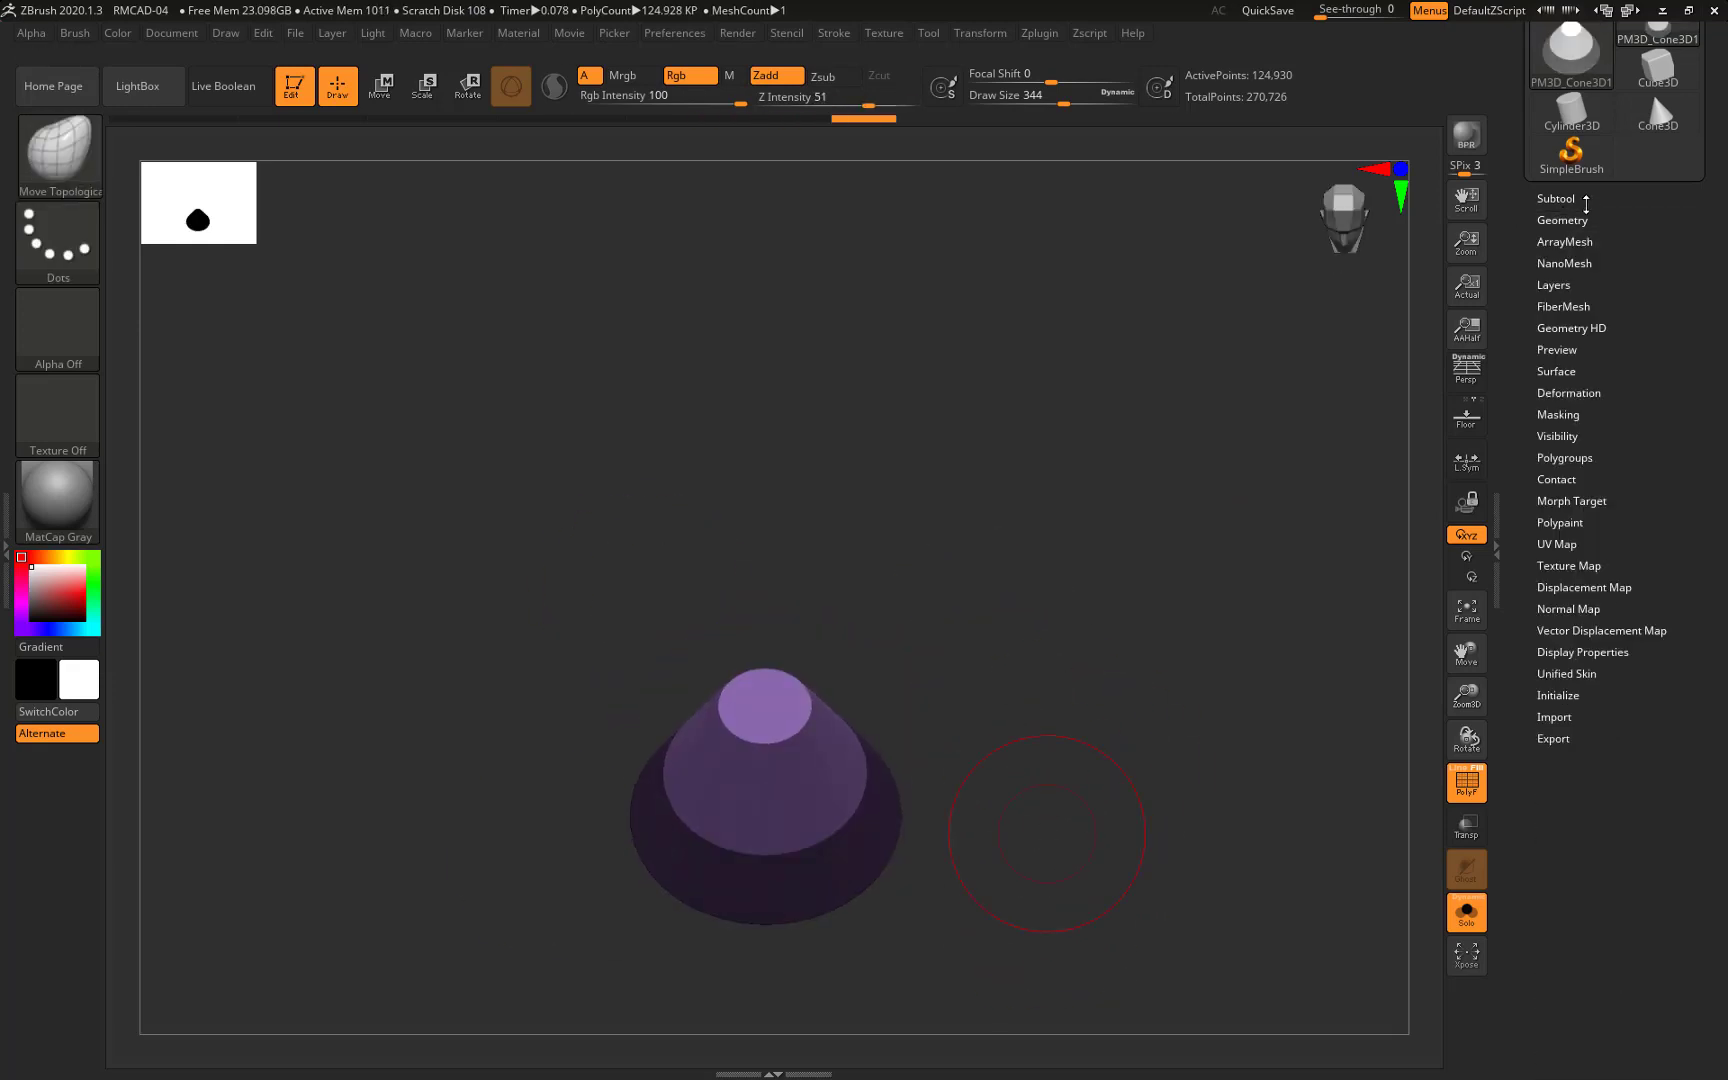
left_click(1565, 196)
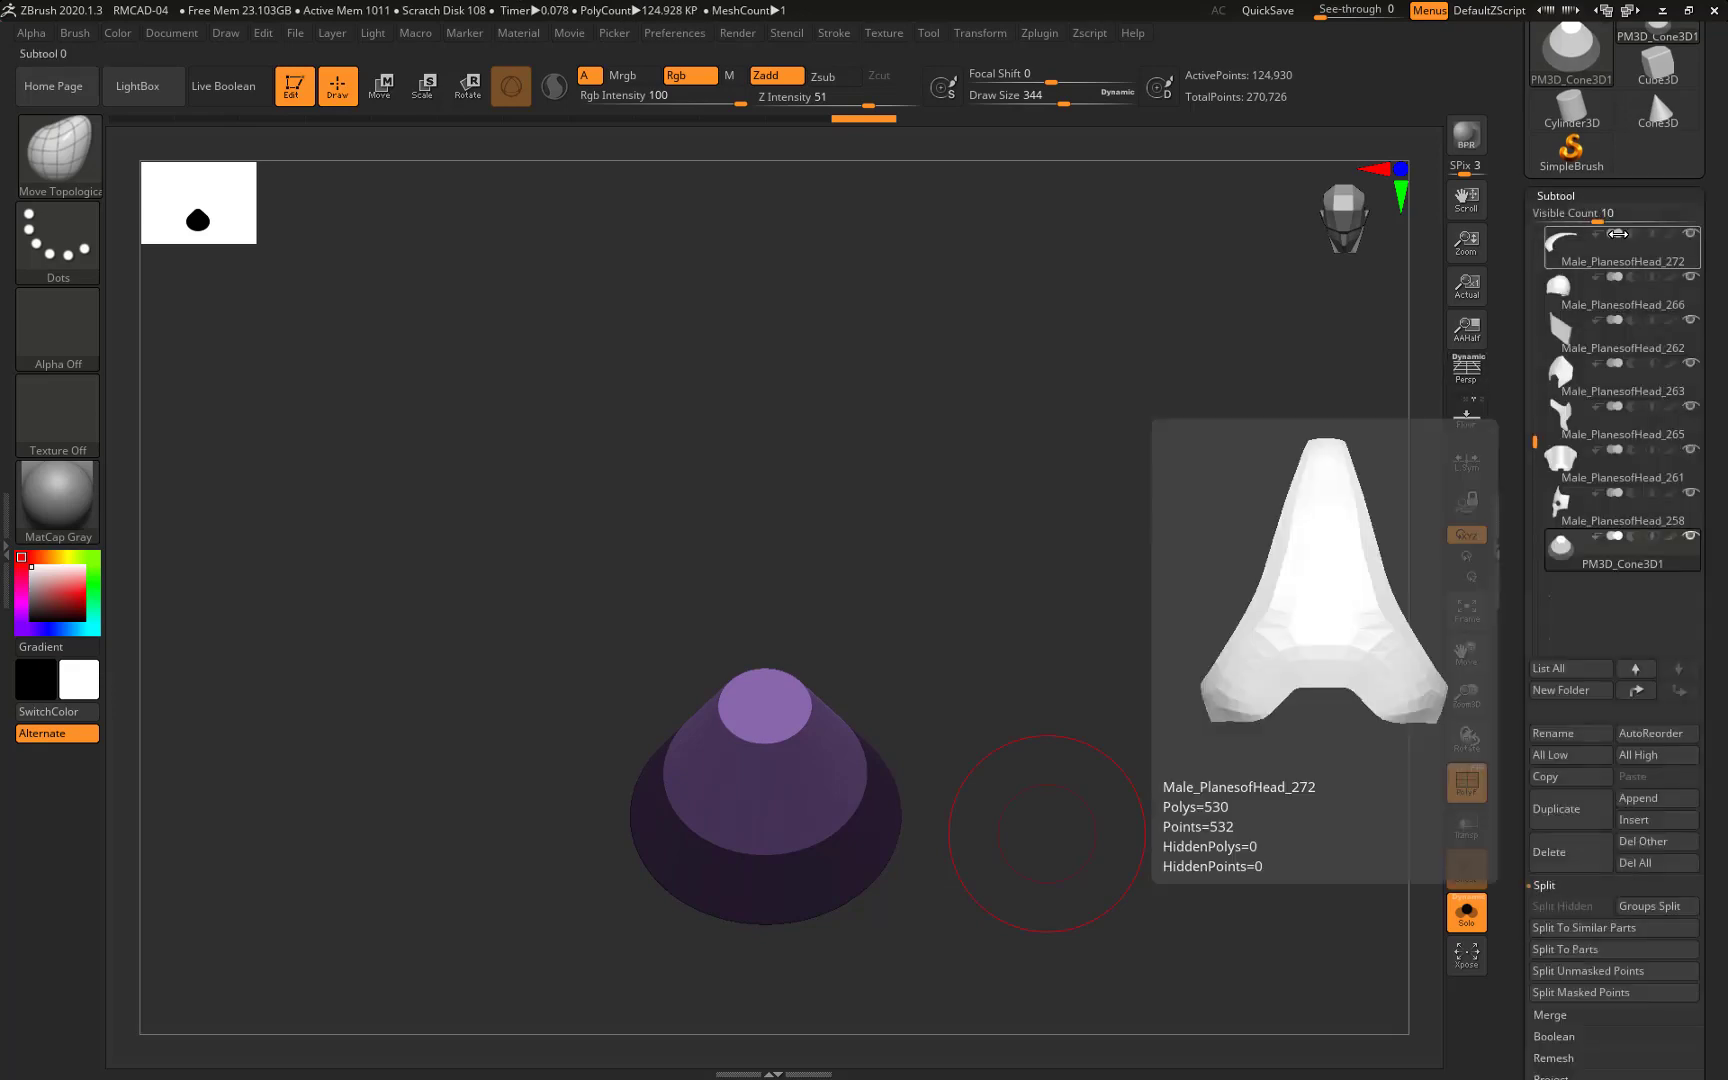
left_click(1047, 806)
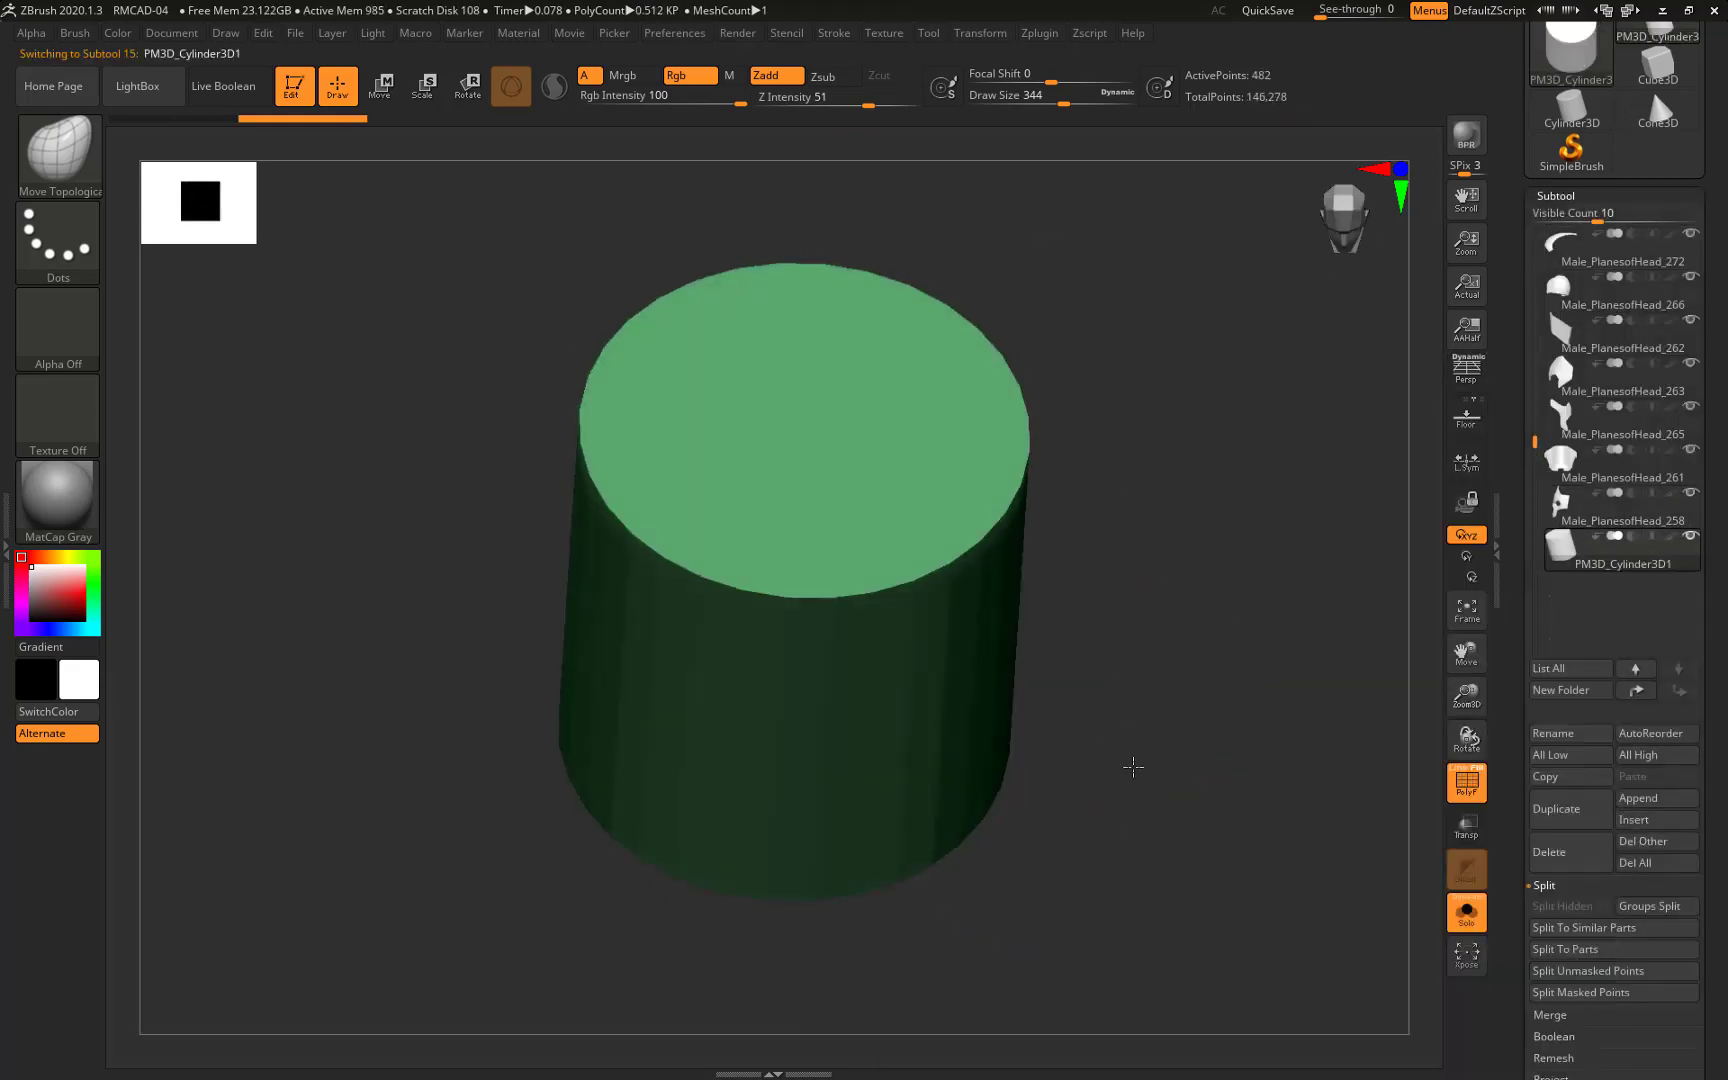
Set ZModeler's polygon action to Extrude with Polygroup All on the cylinder's top face
mouse_move(1022, 798)
left_mouse_down()
mouse_move(1197, 676)
mouse_move(1138, 636)
left_mouse_up()
key("shift+f")
key("b")
key("z")
key("m")
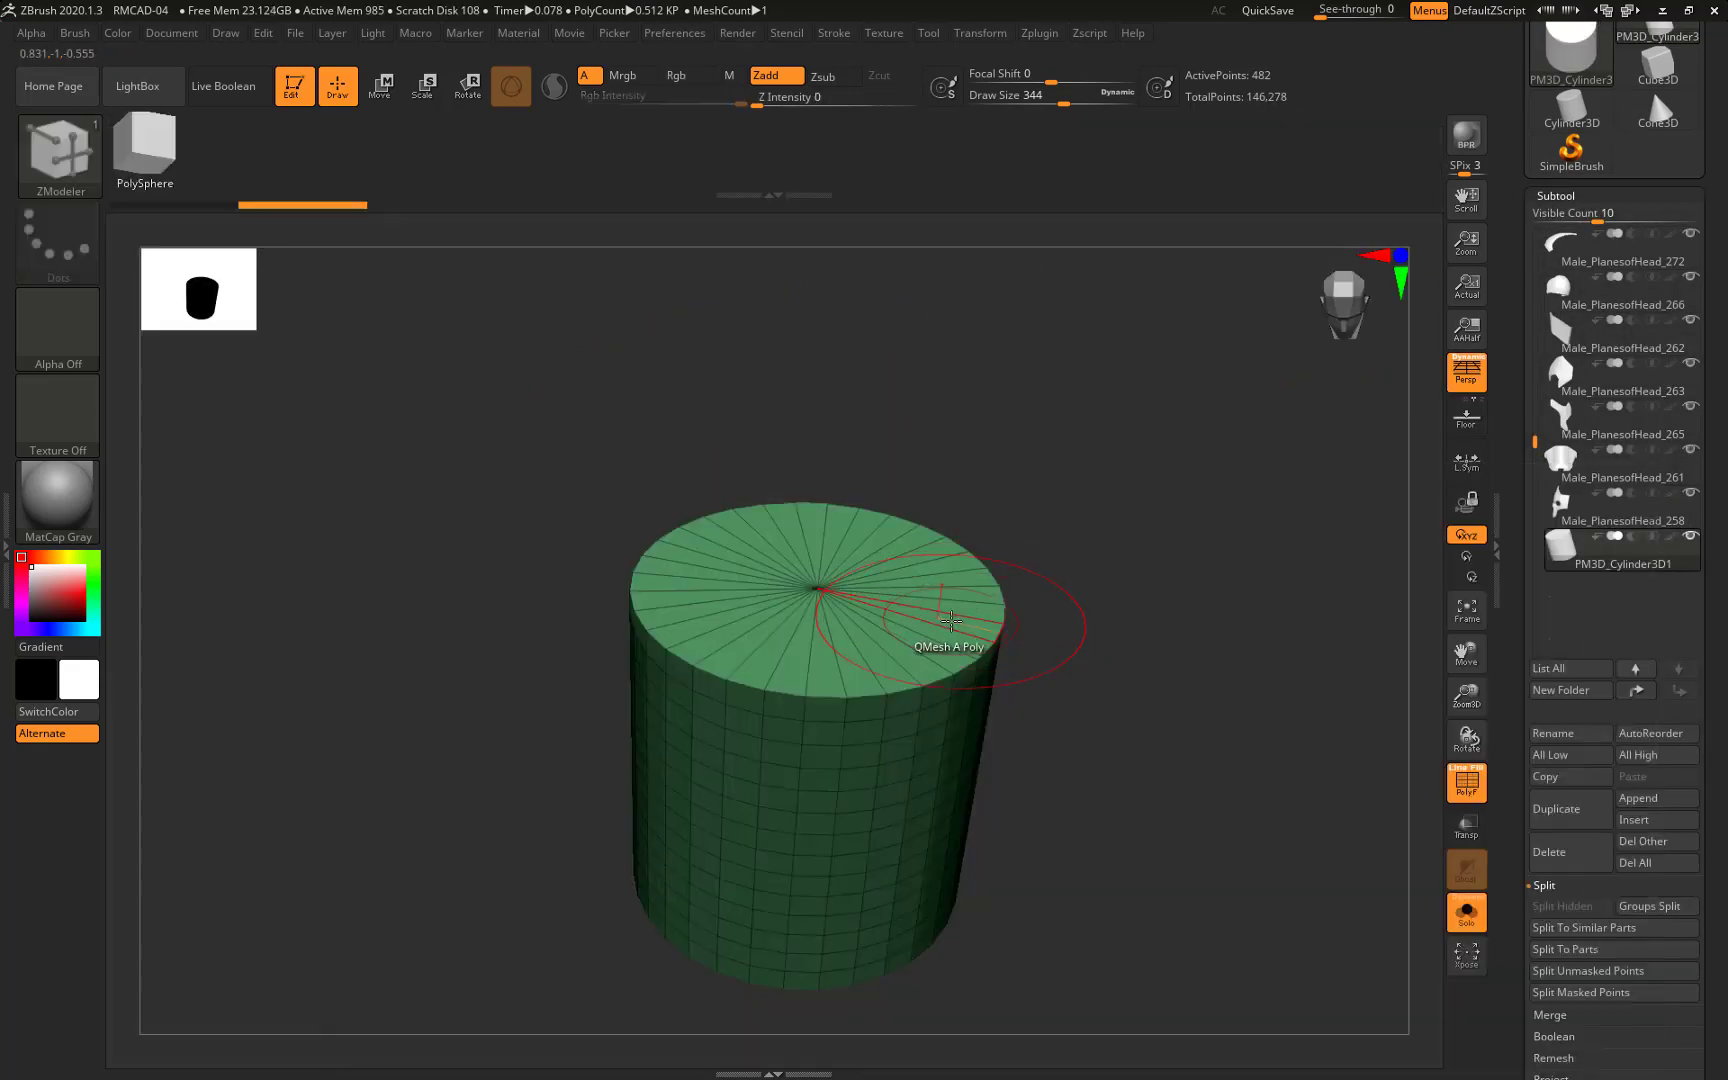
right_click_drag(932, 588, 914, 732)
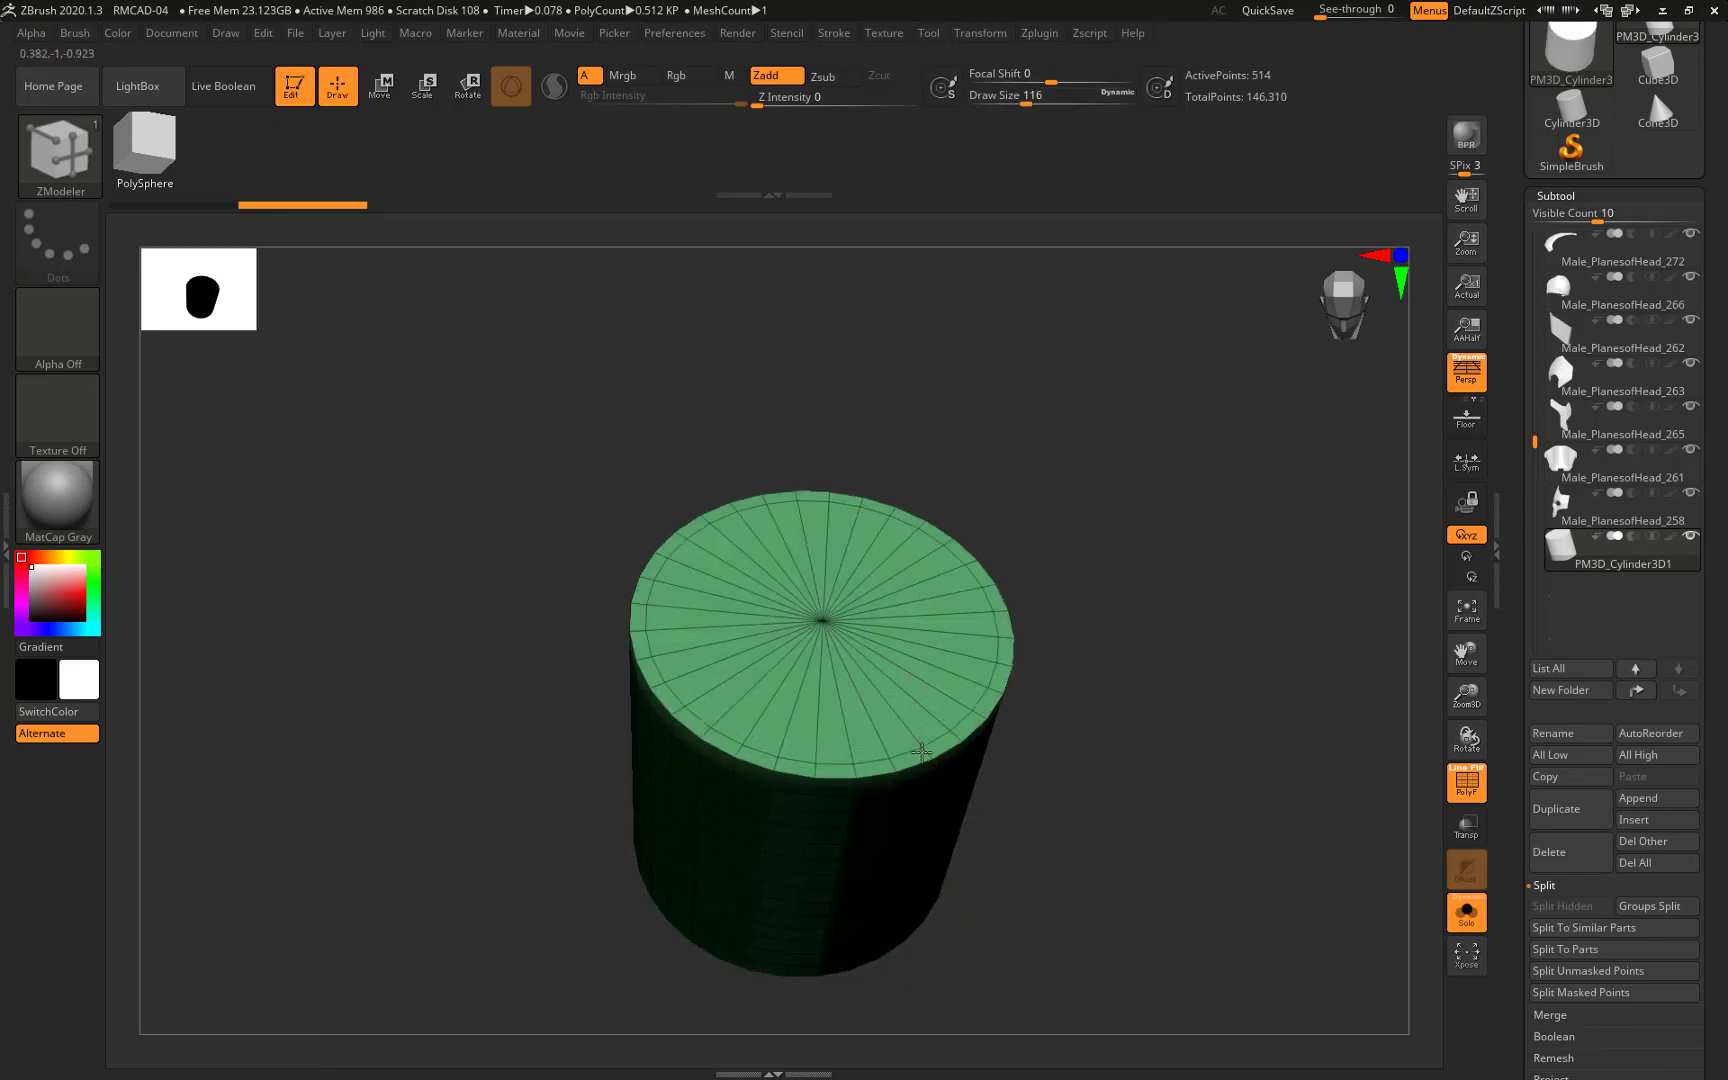
key("space")
left_click(650, 491)
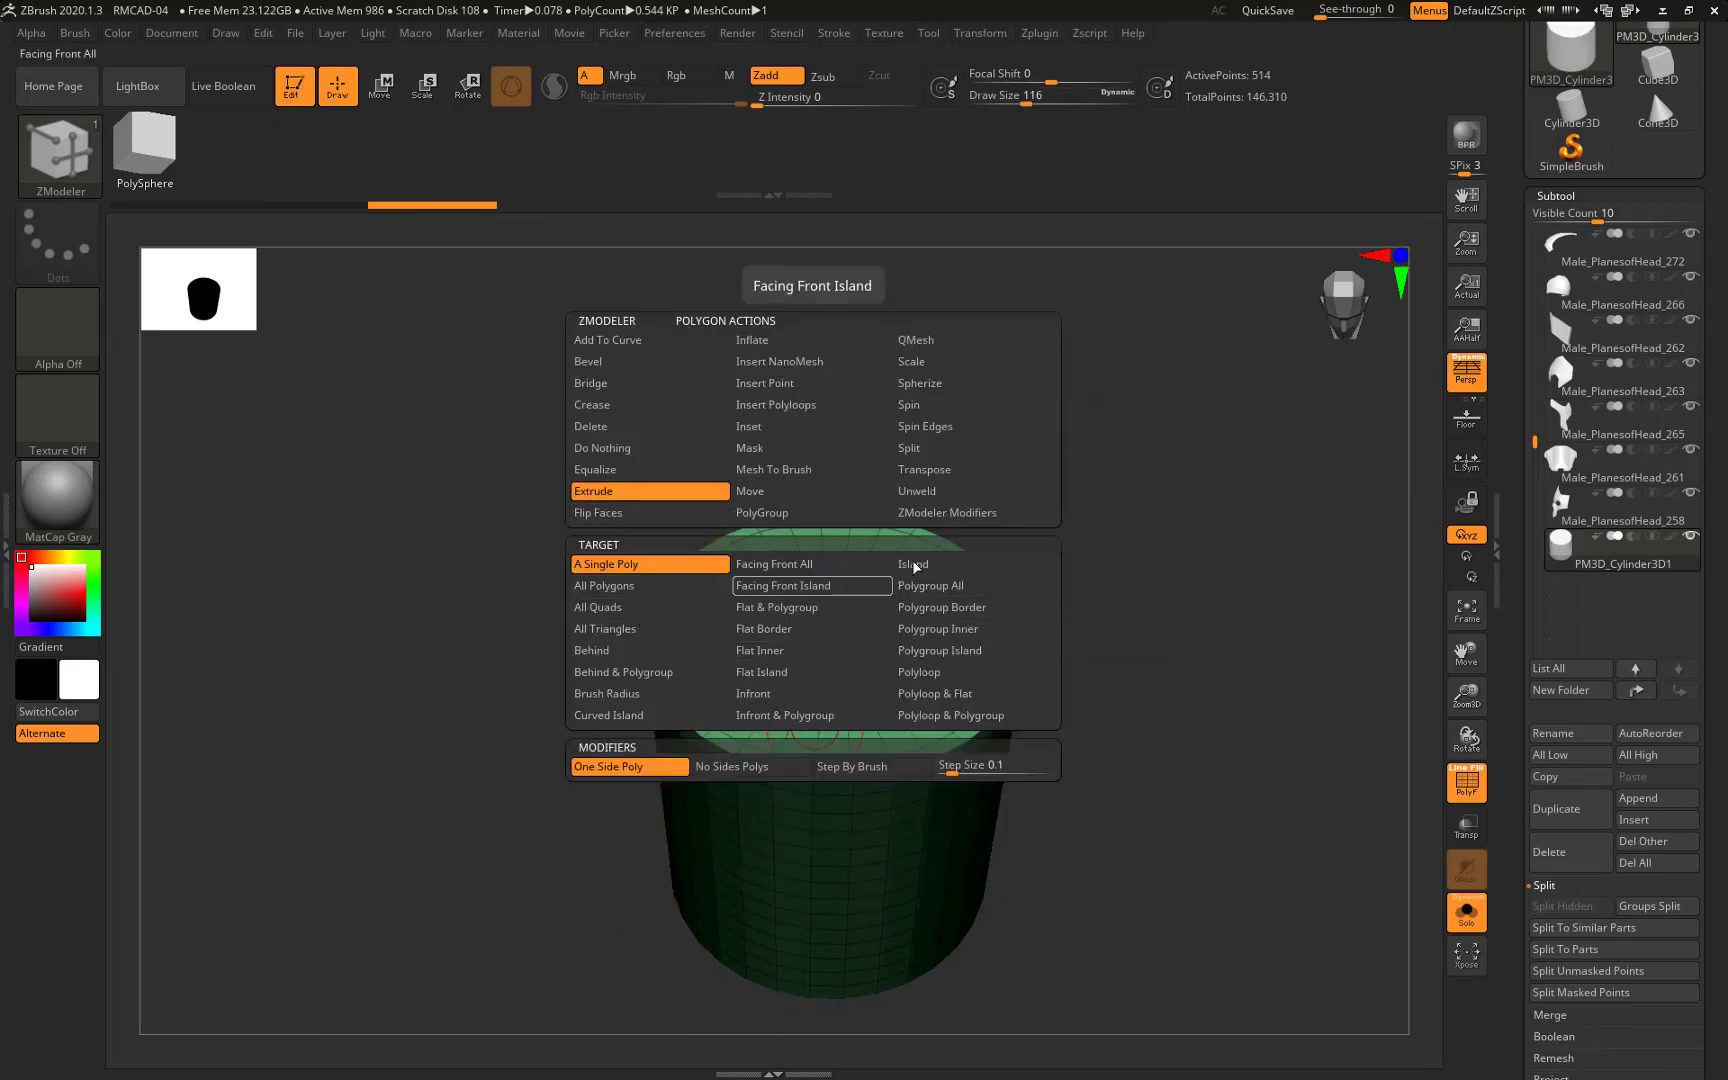
left_click(963, 583)
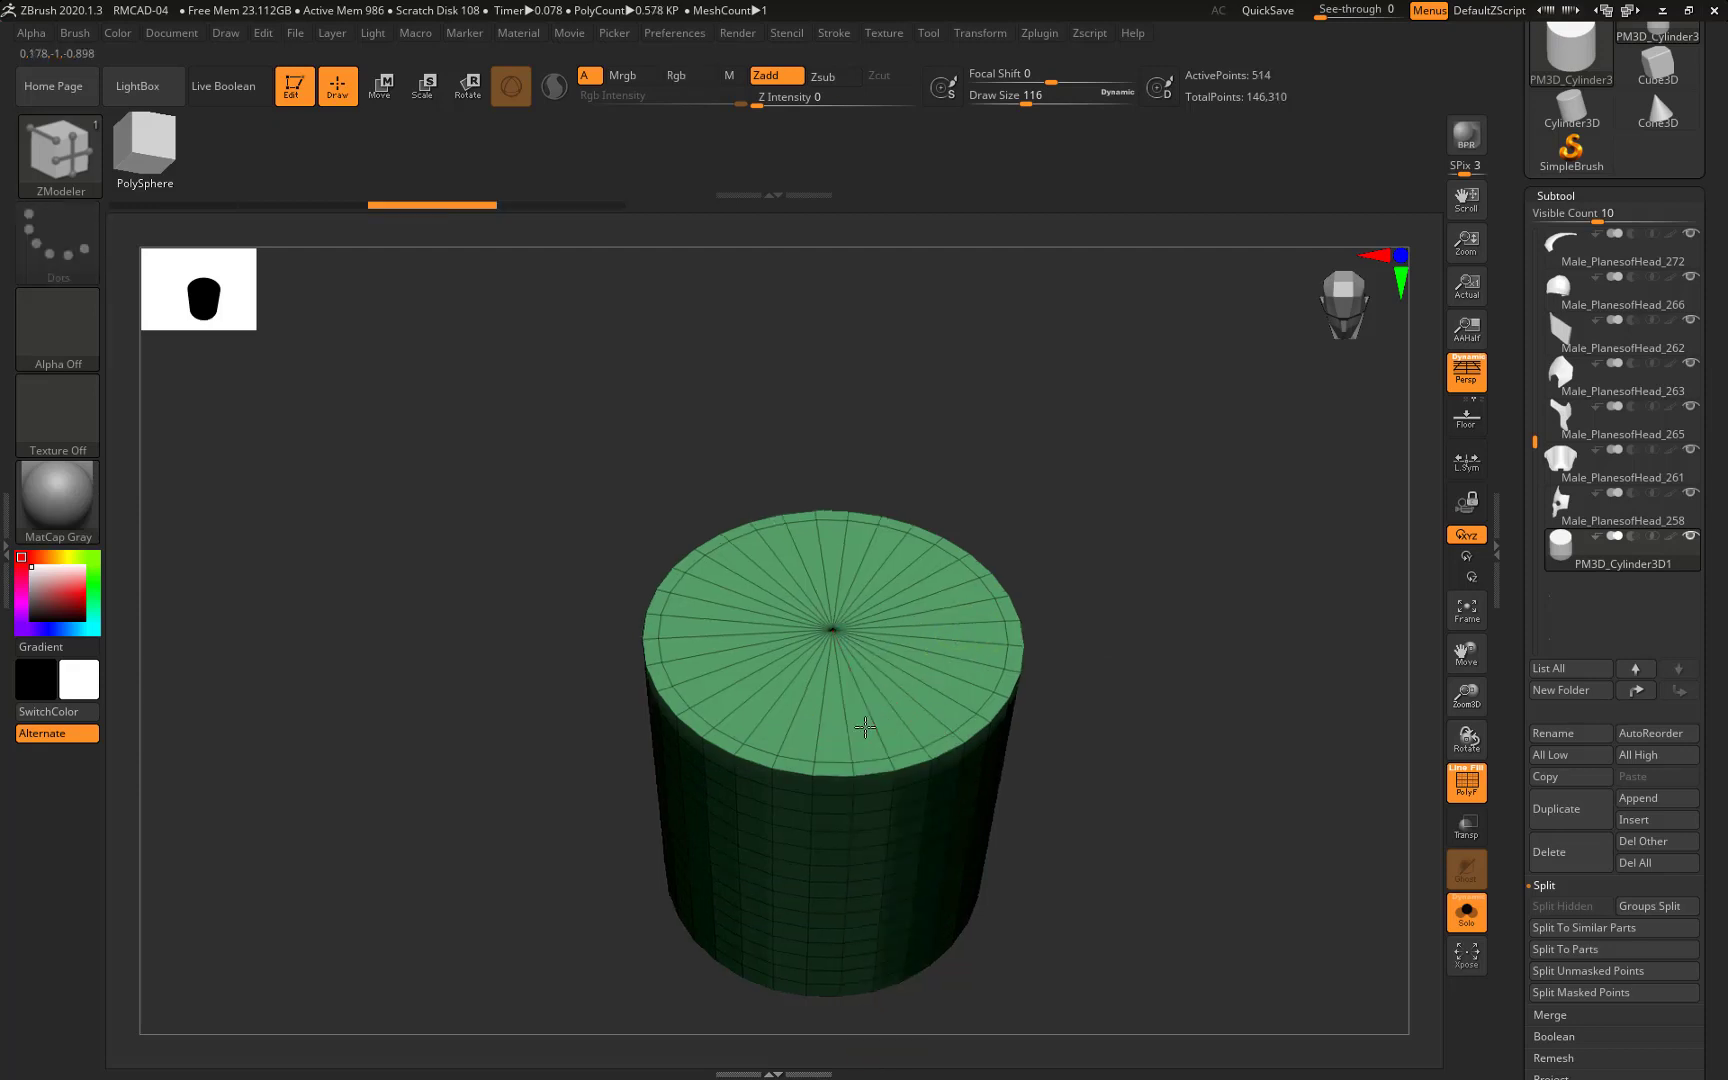
key("space")
key("space")
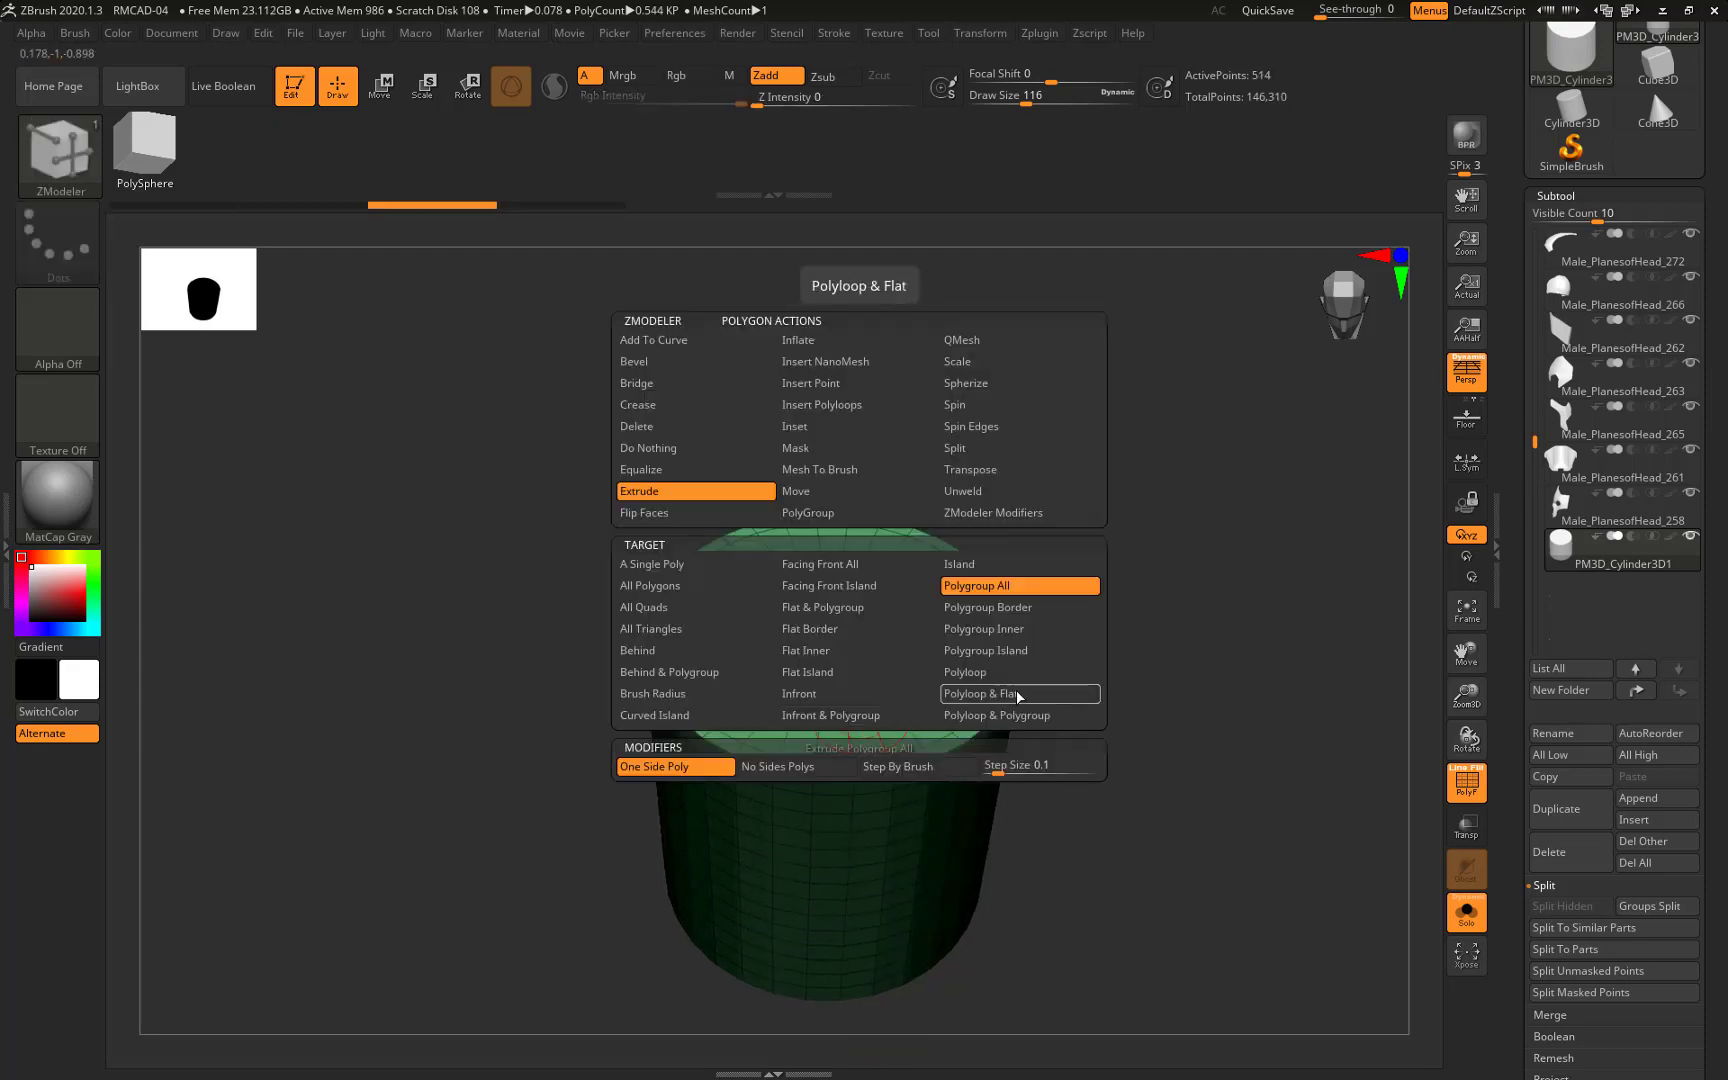
Delete the test cylinder, show the full helmet, and save RMCAD-04, replacing the file
left_click(1575, 853)
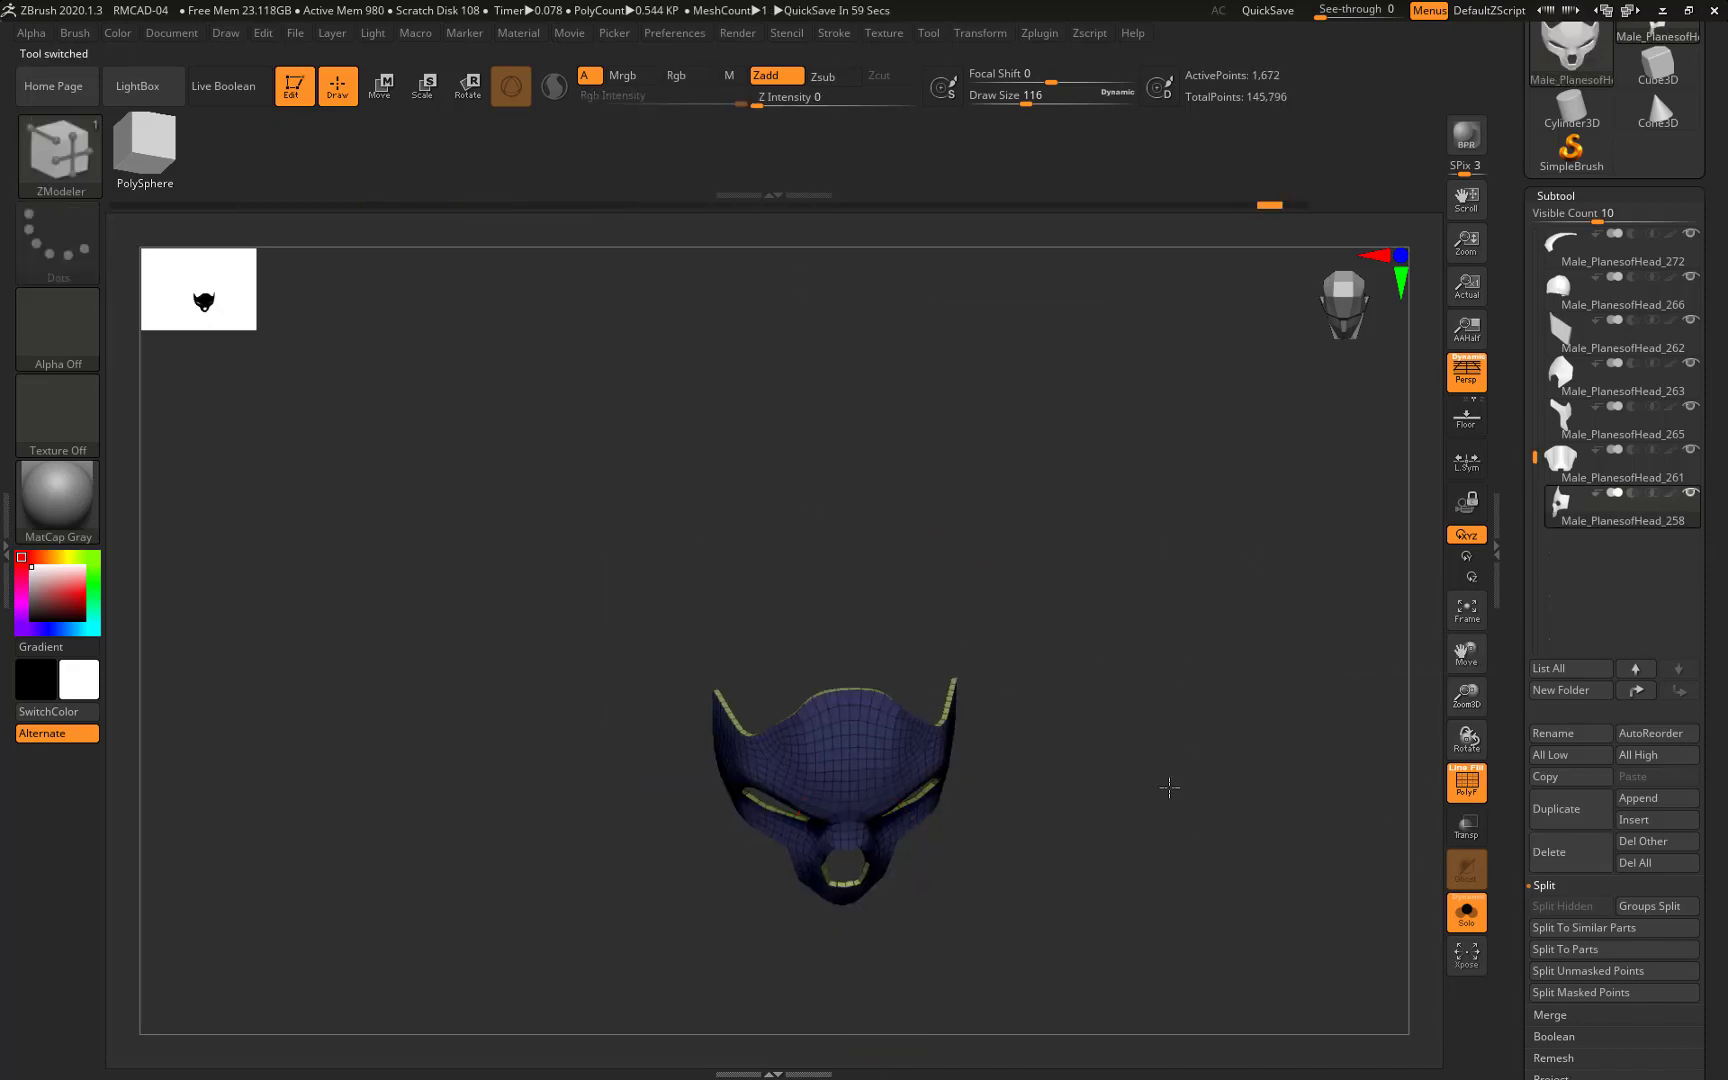
left_click_drag(1115, 752, 1055, 739)
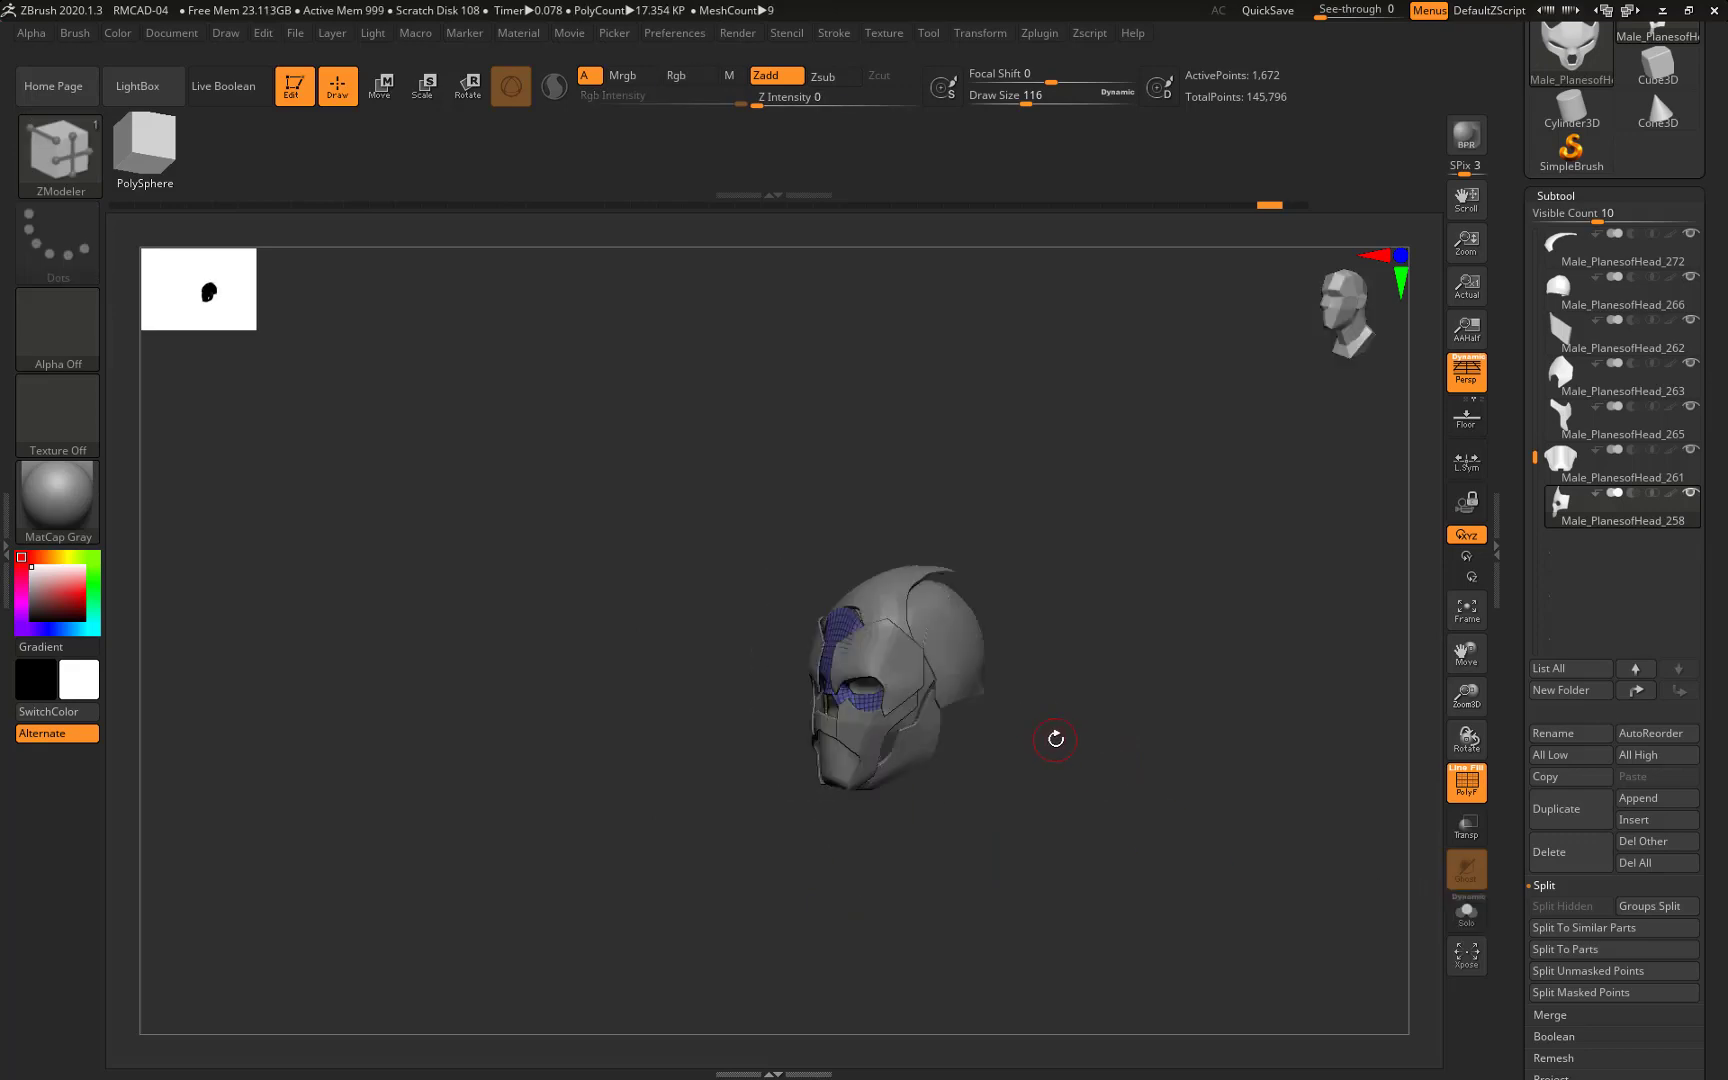
key("ctrl+s")
key("Return")
left_click(918, 533)
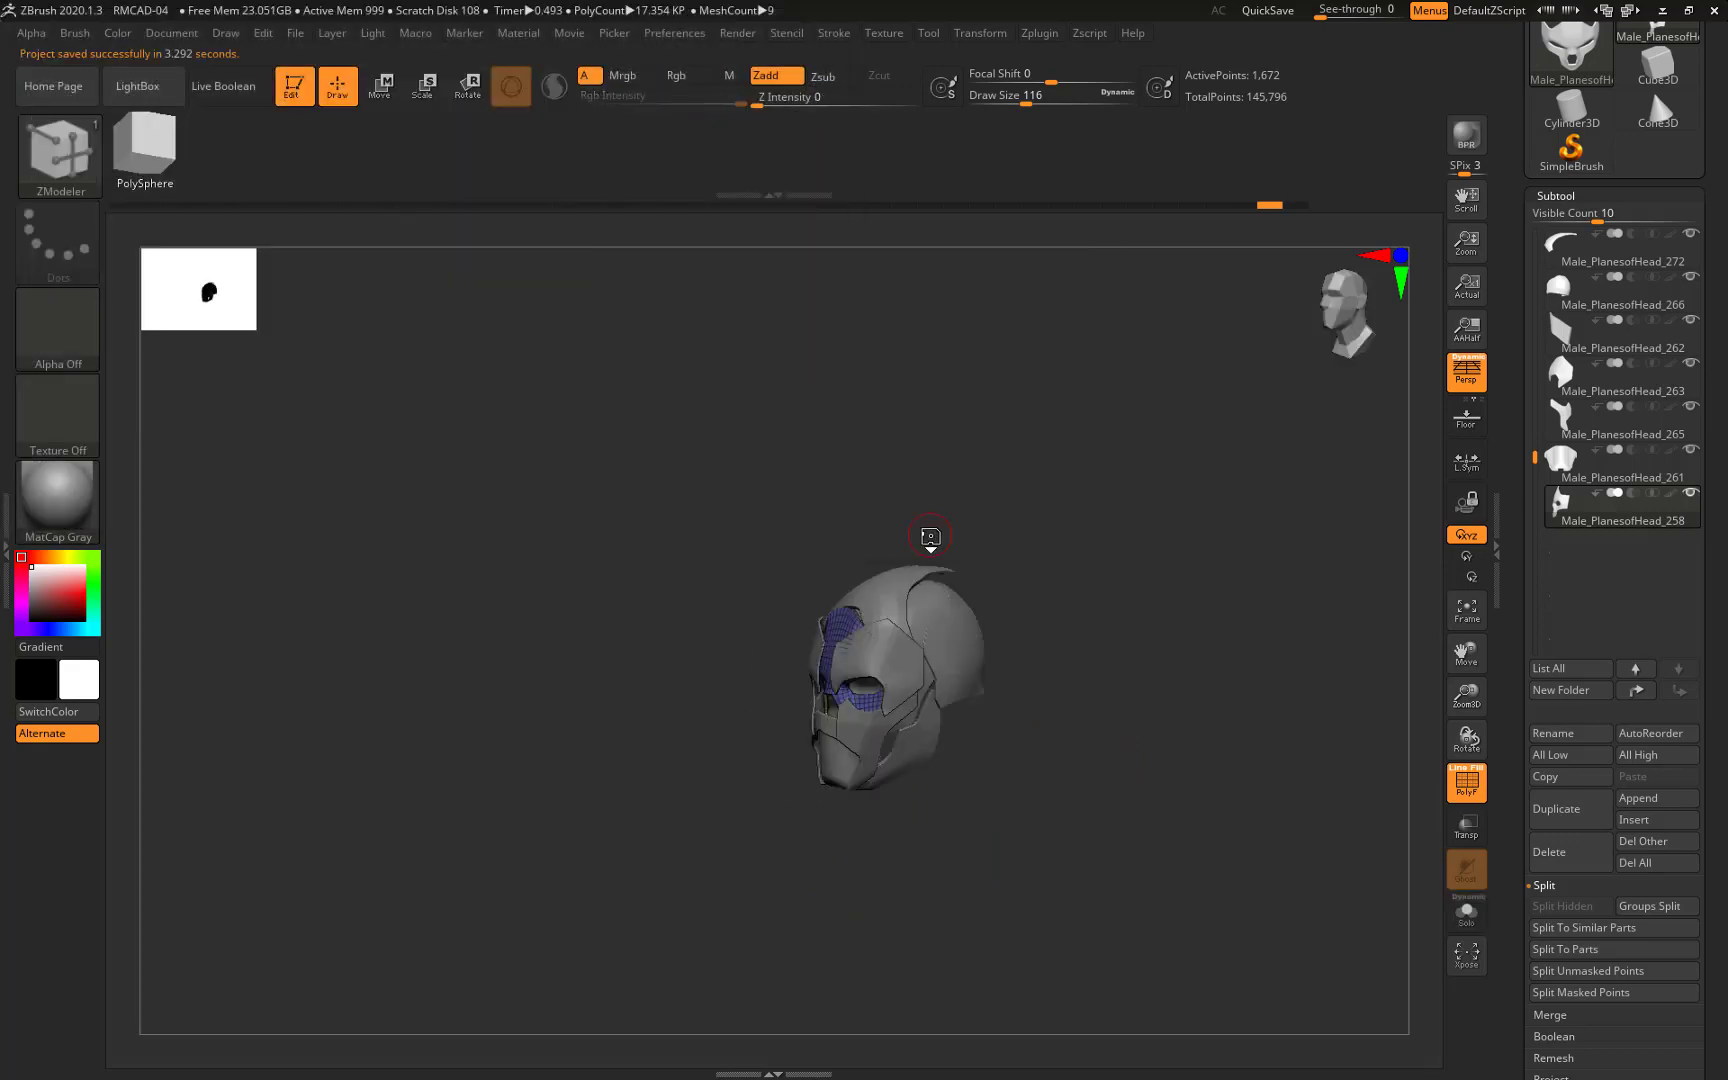